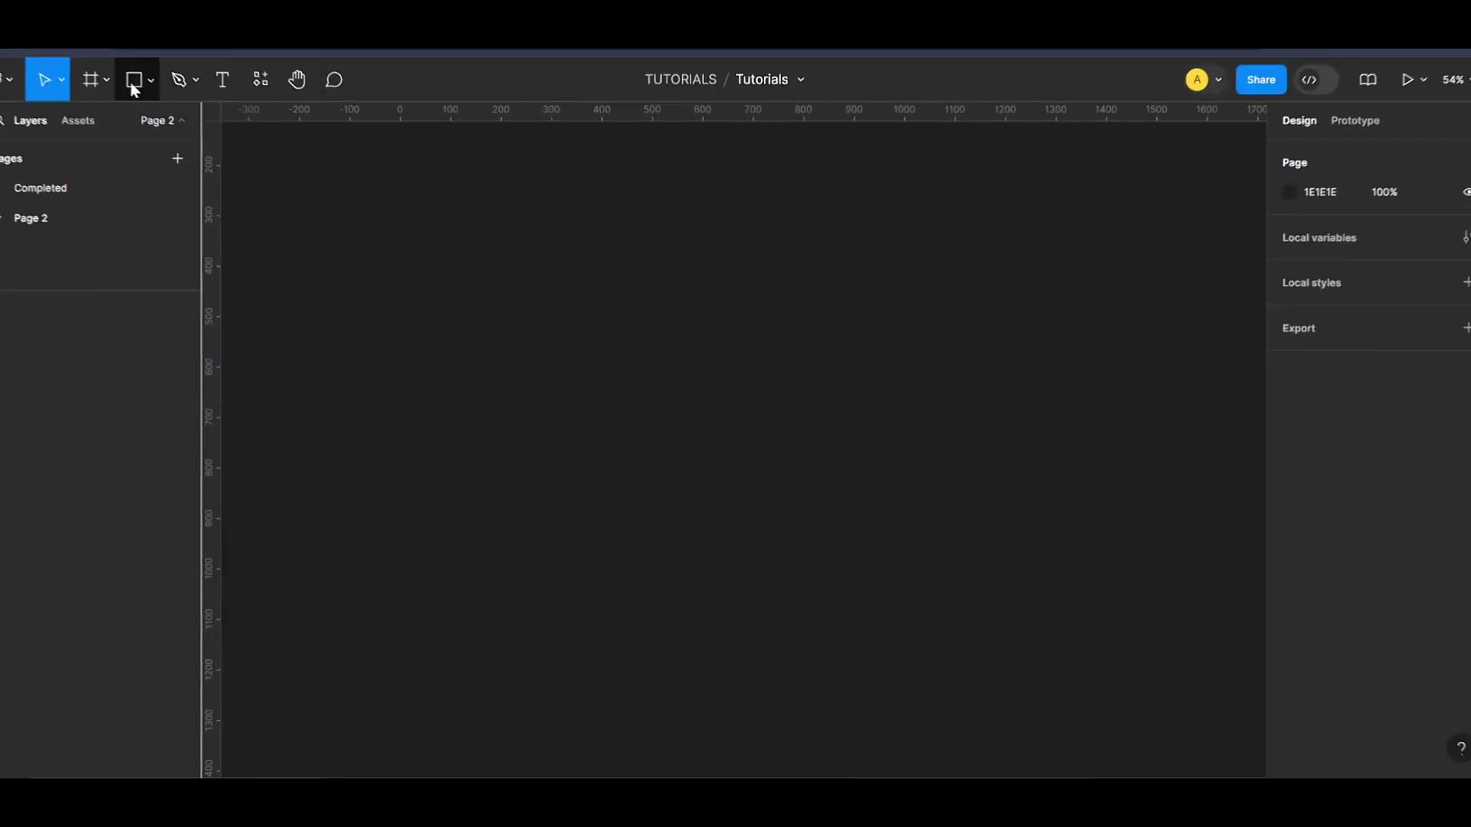
# Step: Draw a wide frame about 814 × 107 on the empty canvas
pyautogui.click(125, 90)
pyautogui.click(150, 137)
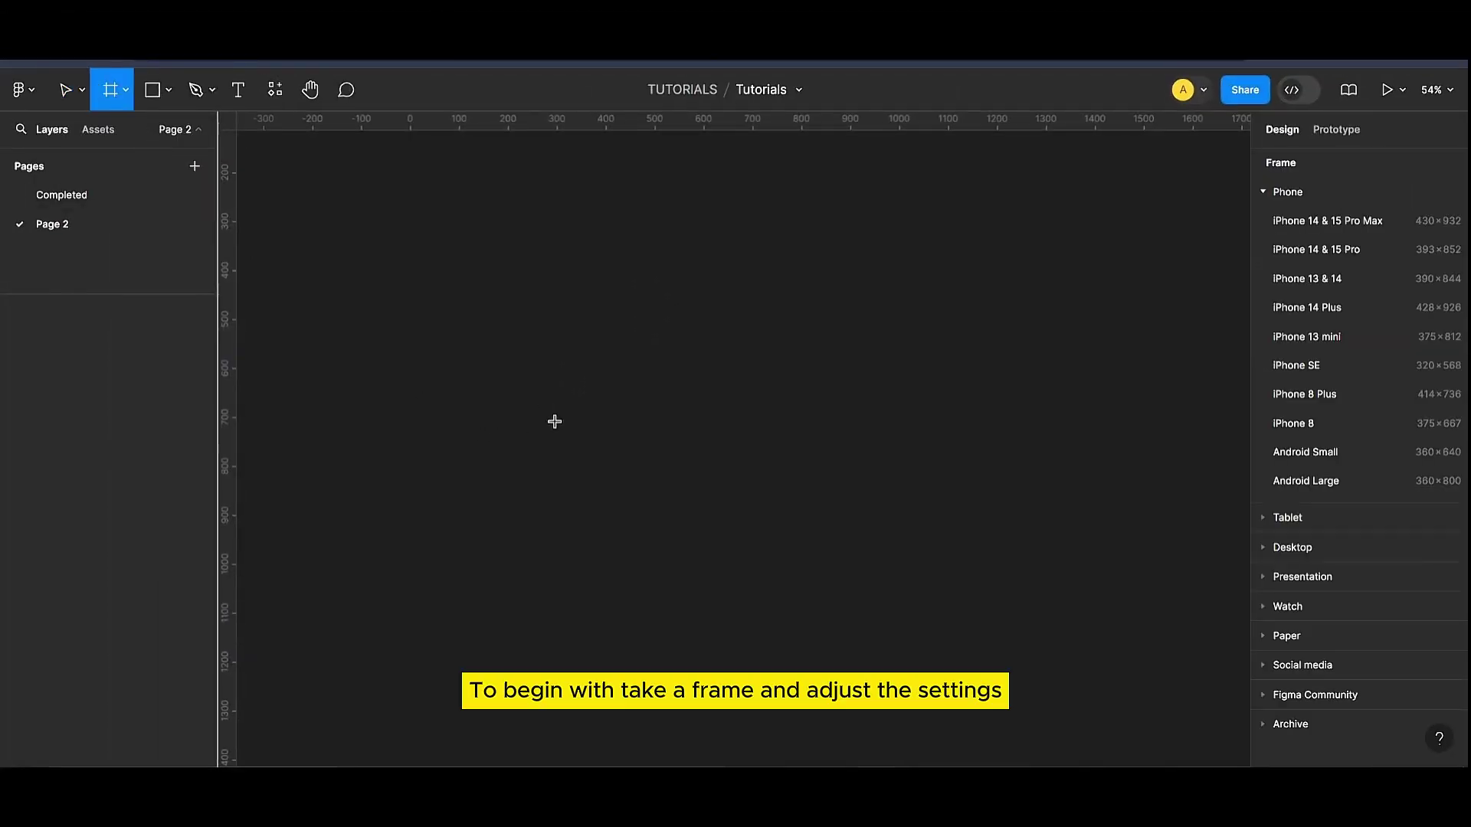
pyautogui.moveTo(537, 397); pyautogui.dragTo(935, 450)
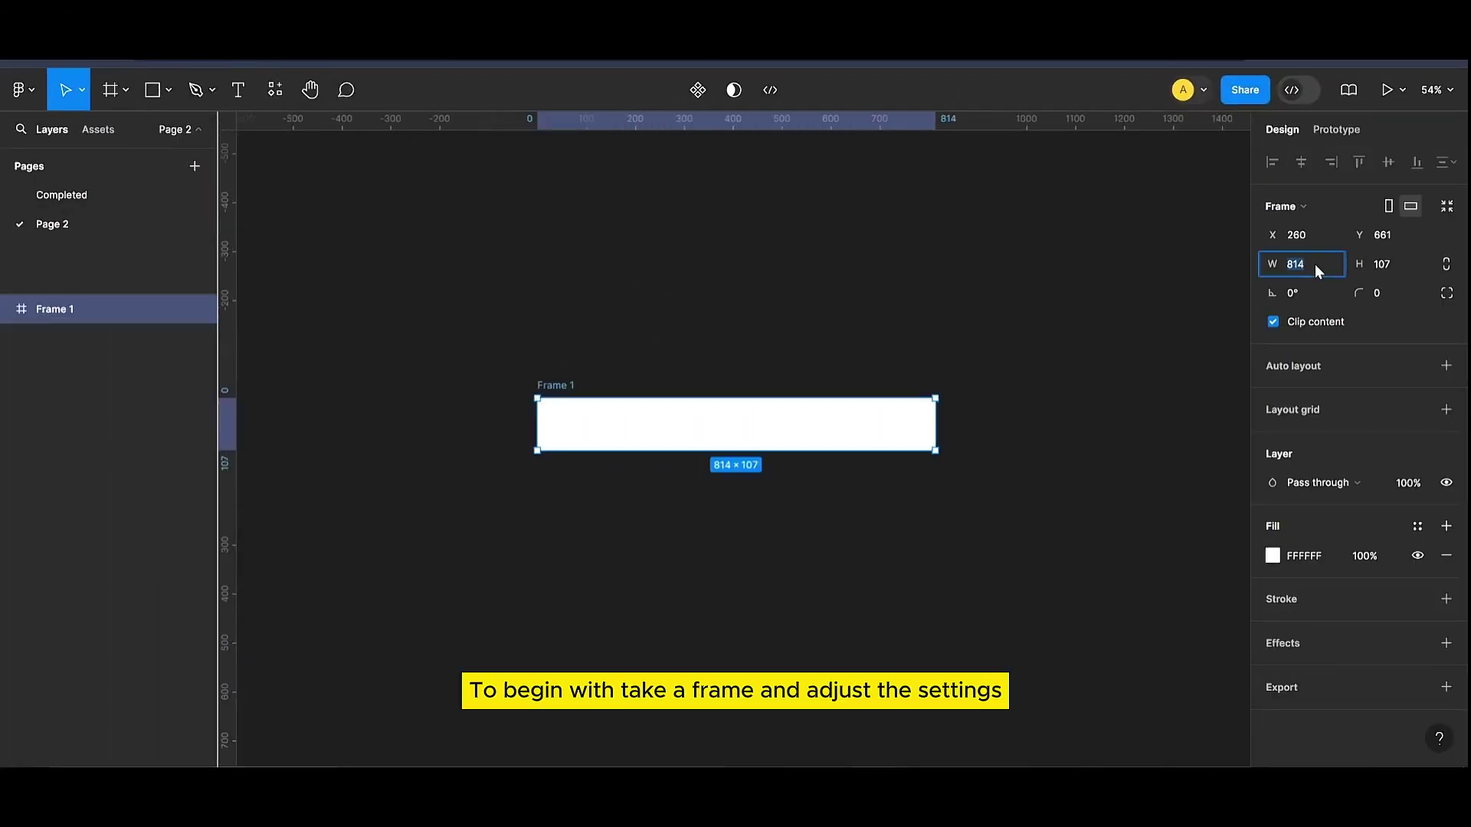
# Step: Set the frame's width to 220 and its height to 36
pyautogui.click(1314, 264)
pyautogui.write('220')
pyautogui.click(1384, 273)
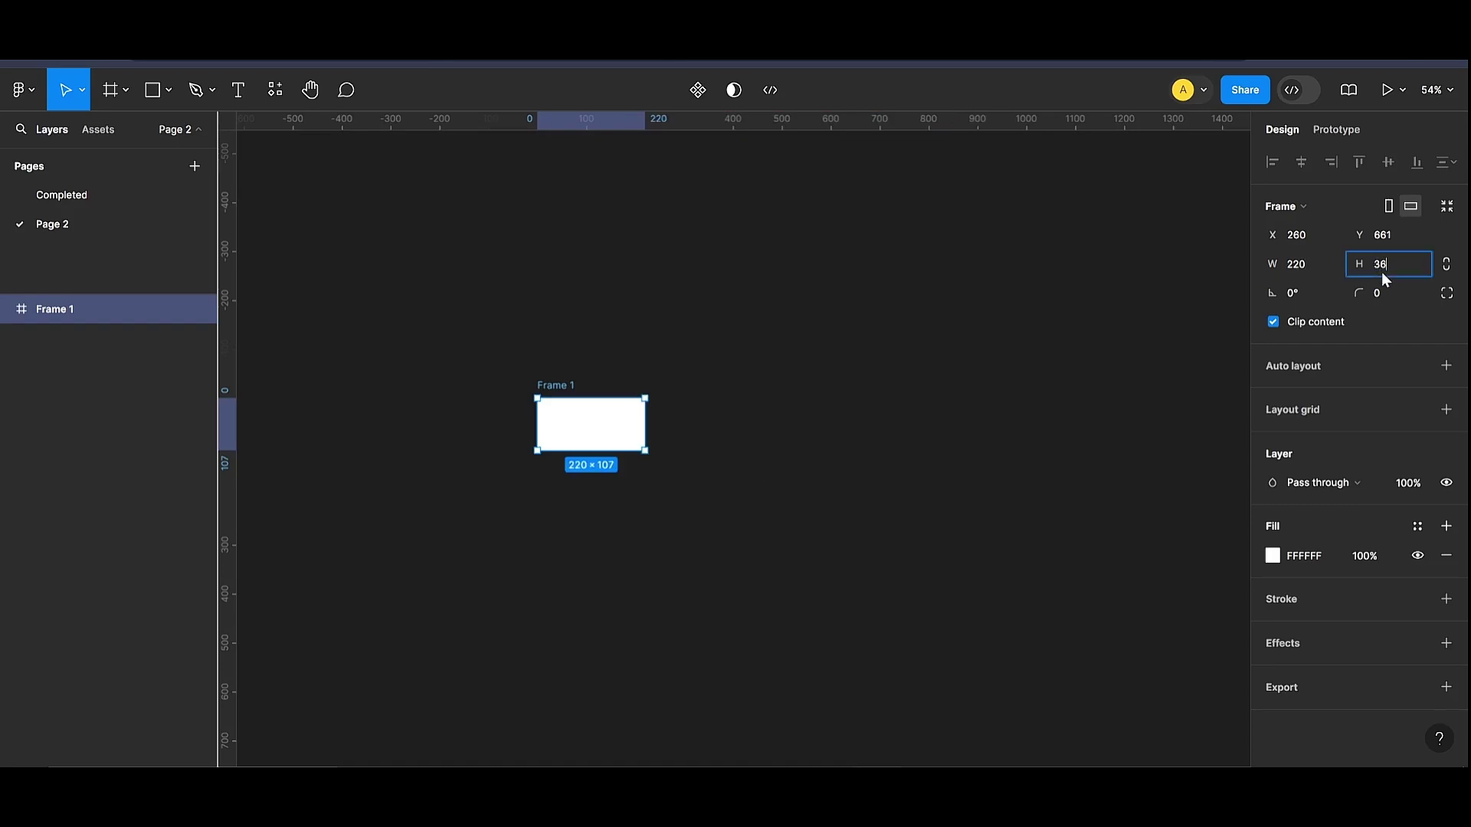
pyautogui.press('Return')
# Step: Resize the frame to 300 wide by 40 high and reposition it on the canvas
pyautogui.scroll(5, 561, 443)
pyautogui.moveTo(538, 357); pyautogui.dragTo(580, 369)
pyautogui.scroll(3, 686, 386)
pyautogui.scroll(2, 626, 365)
pyautogui.click(1310, 269)
pyautogui.write('3')
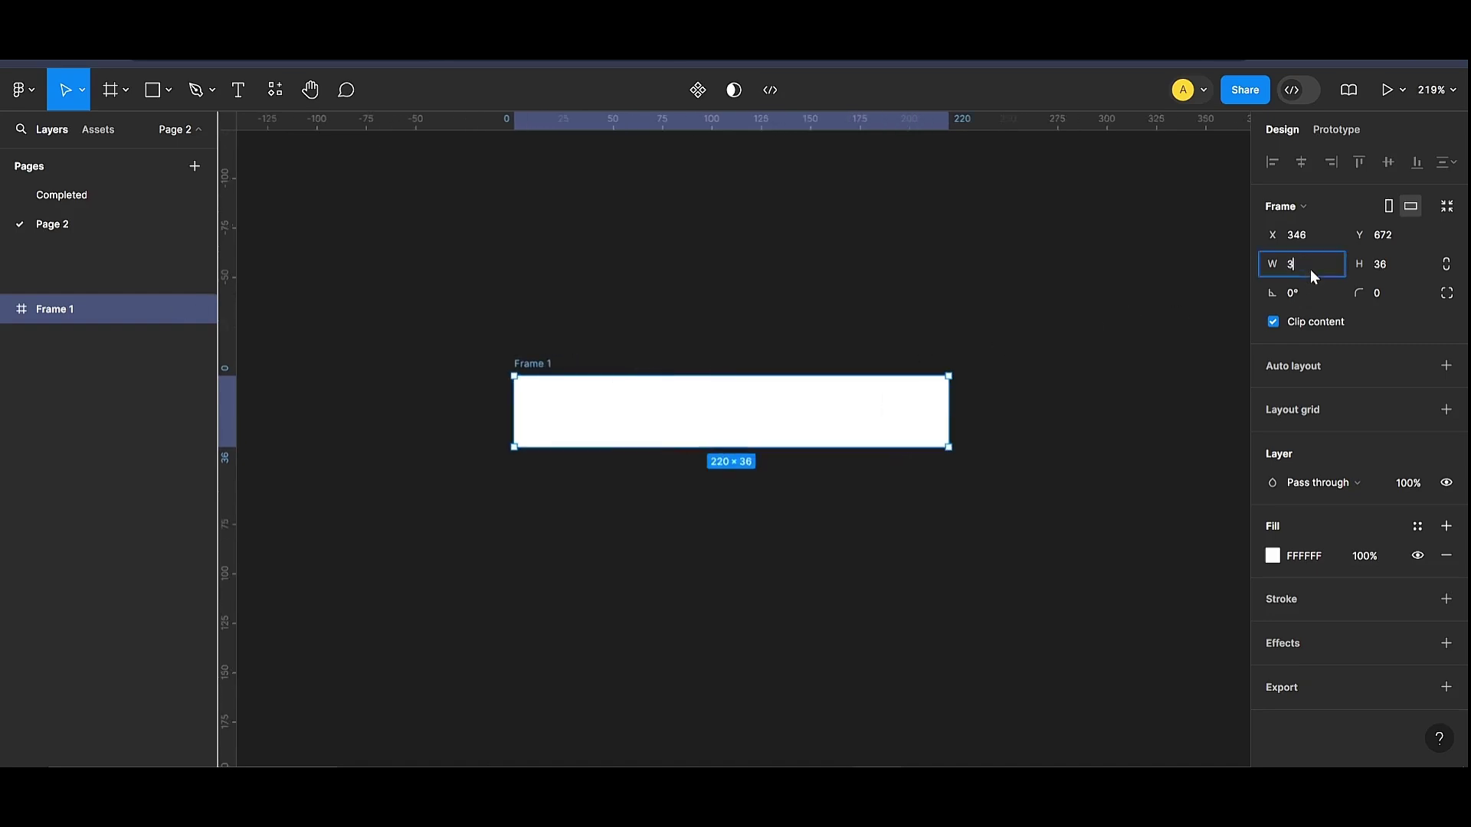
pyautogui.write('00')
pyautogui.press('Return')
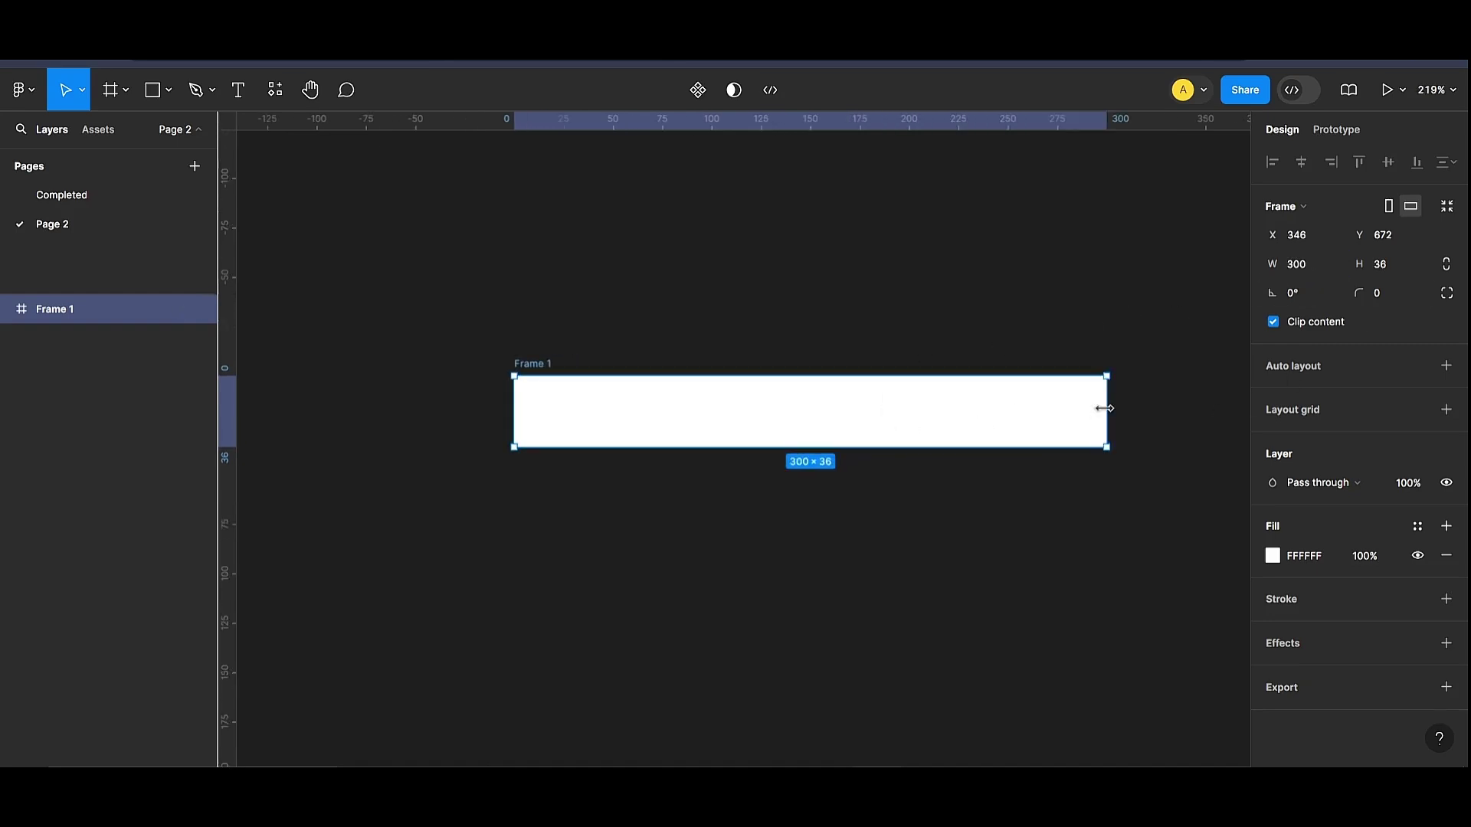
pyautogui.click(1386, 266)
pyautogui.write('40')
pyautogui.press('Return')
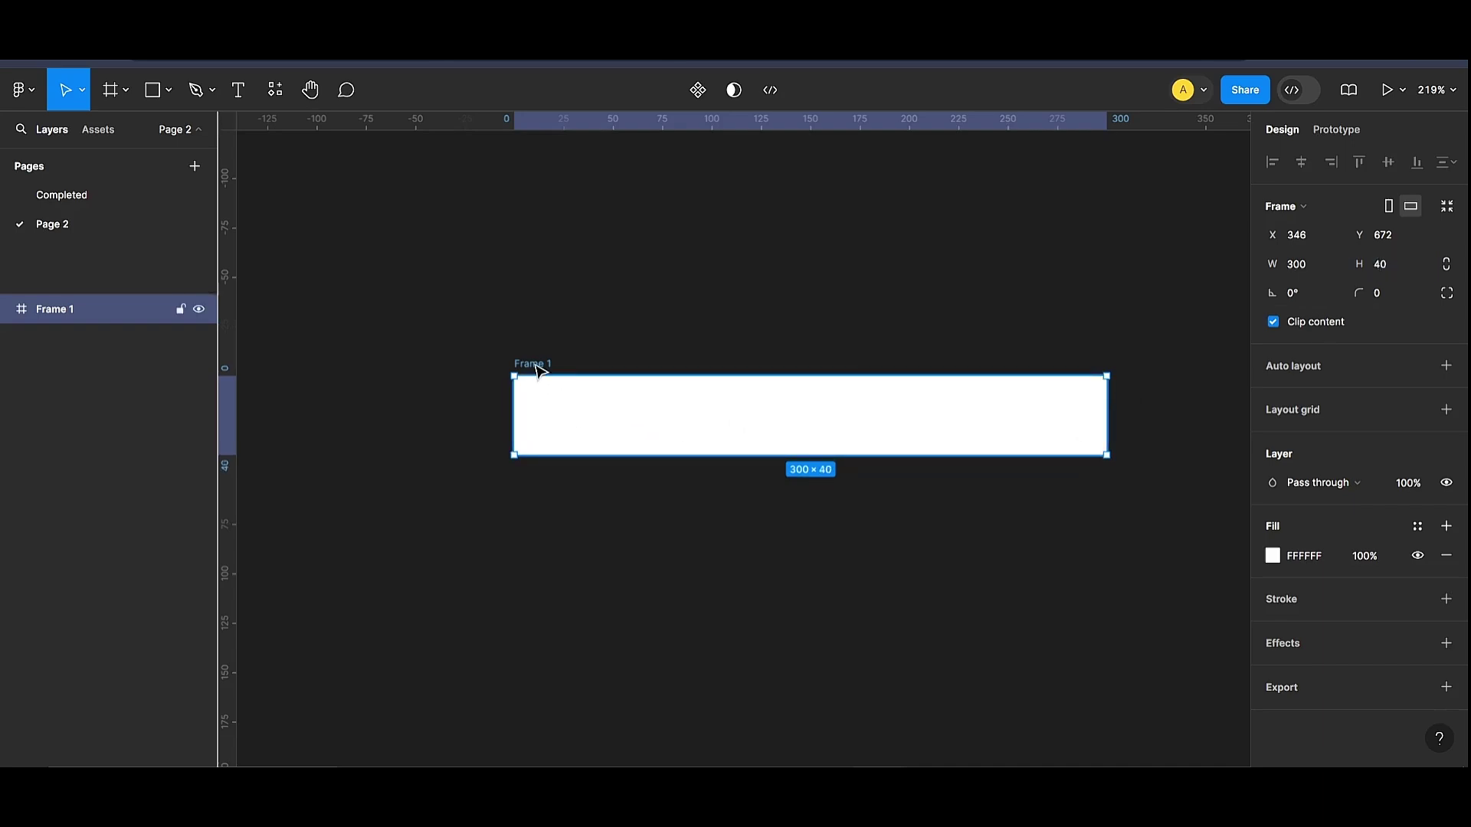
pyautogui.moveTo(526, 368); pyautogui.dragTo(469, 363)
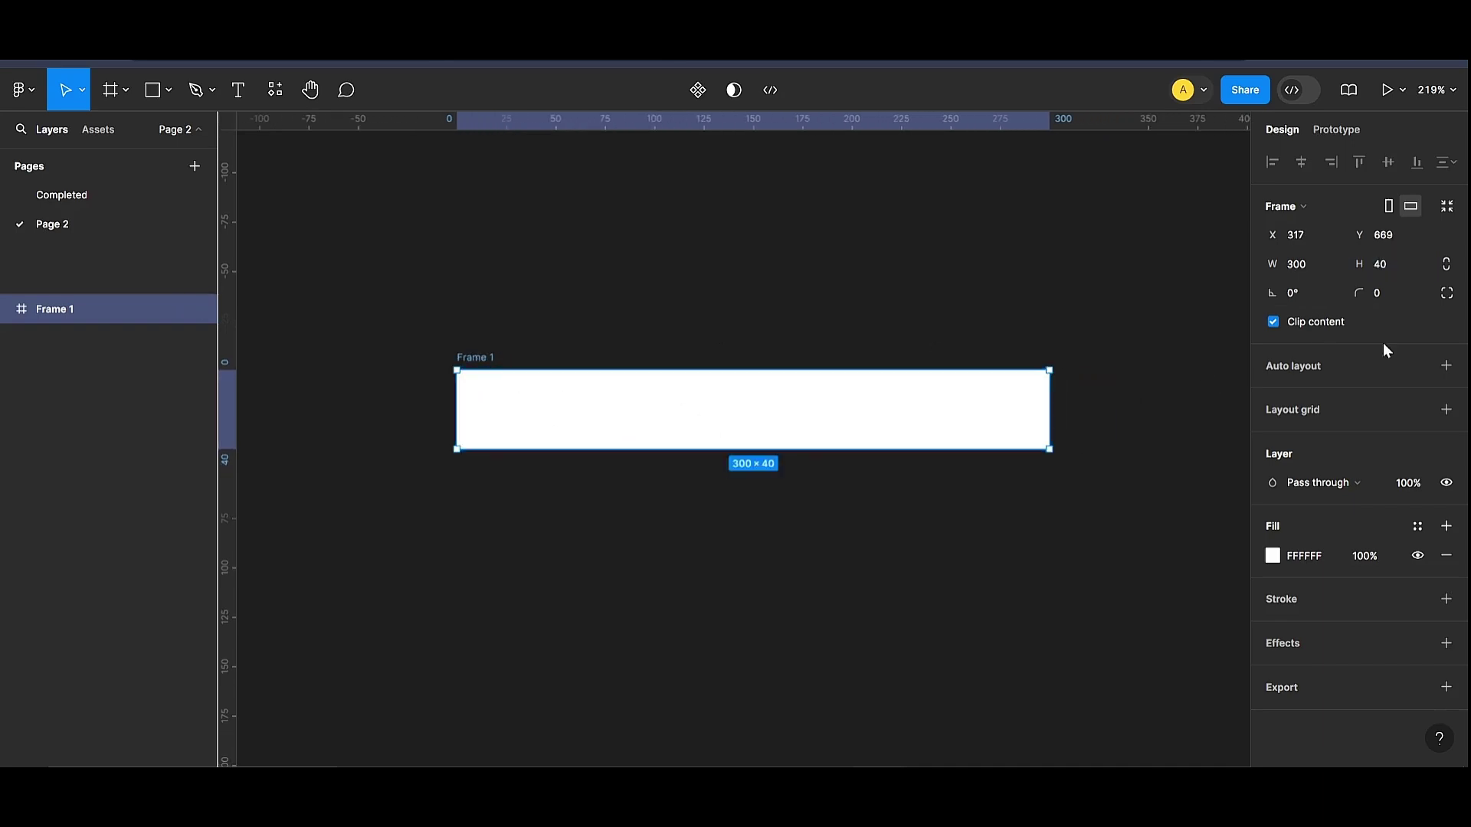
# Step: Add a horizontal auto layout to the frame with its content aligned left and vertically centred
pyautogui.scroll(-5, 1103, 437)
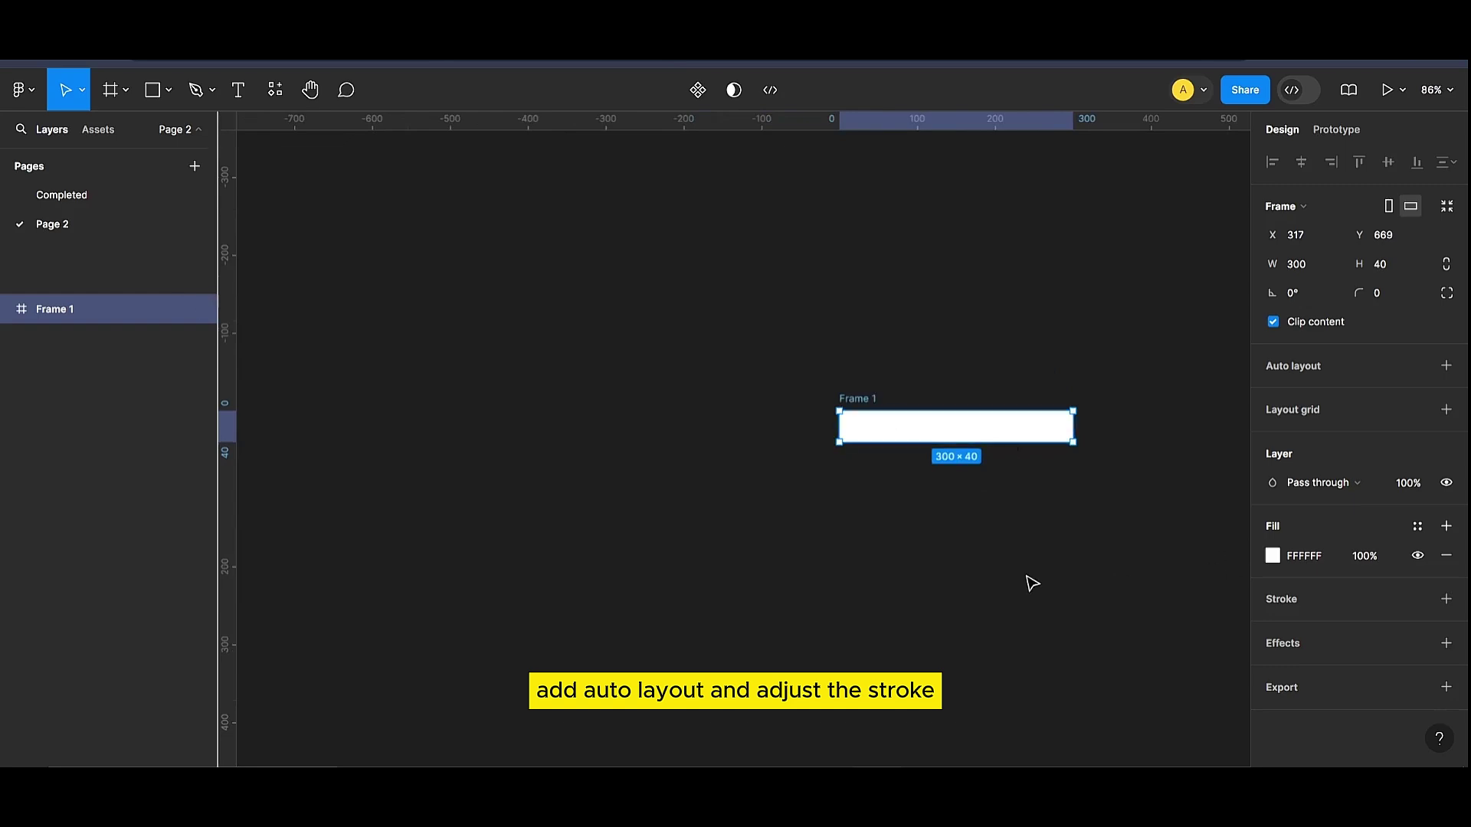
pyautogui.scroll(5, 1119, 426)
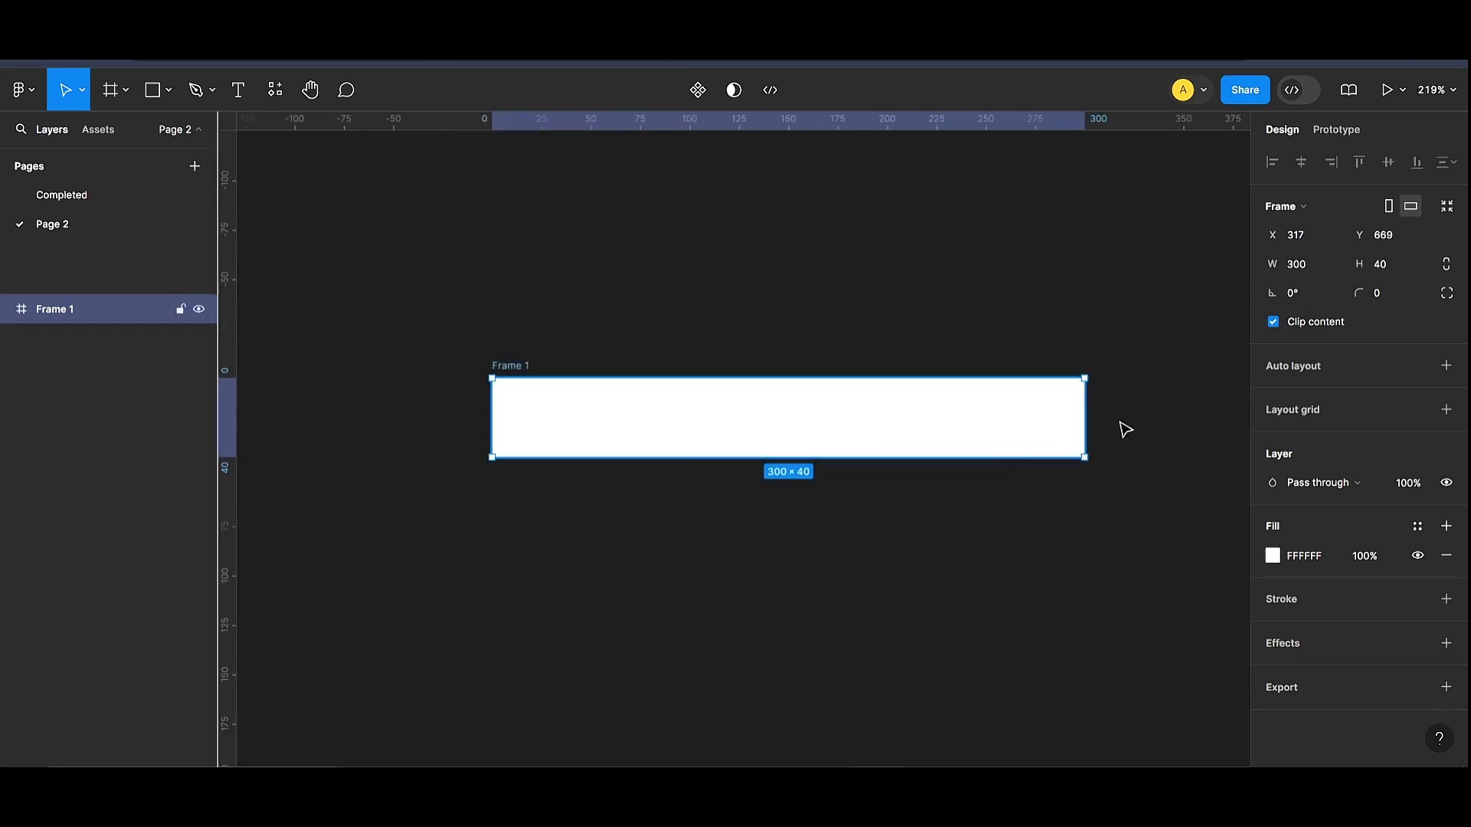
pyautogui.scroll(2, 1125, 430)
pyautogui.scroll(-2, 659, 440)
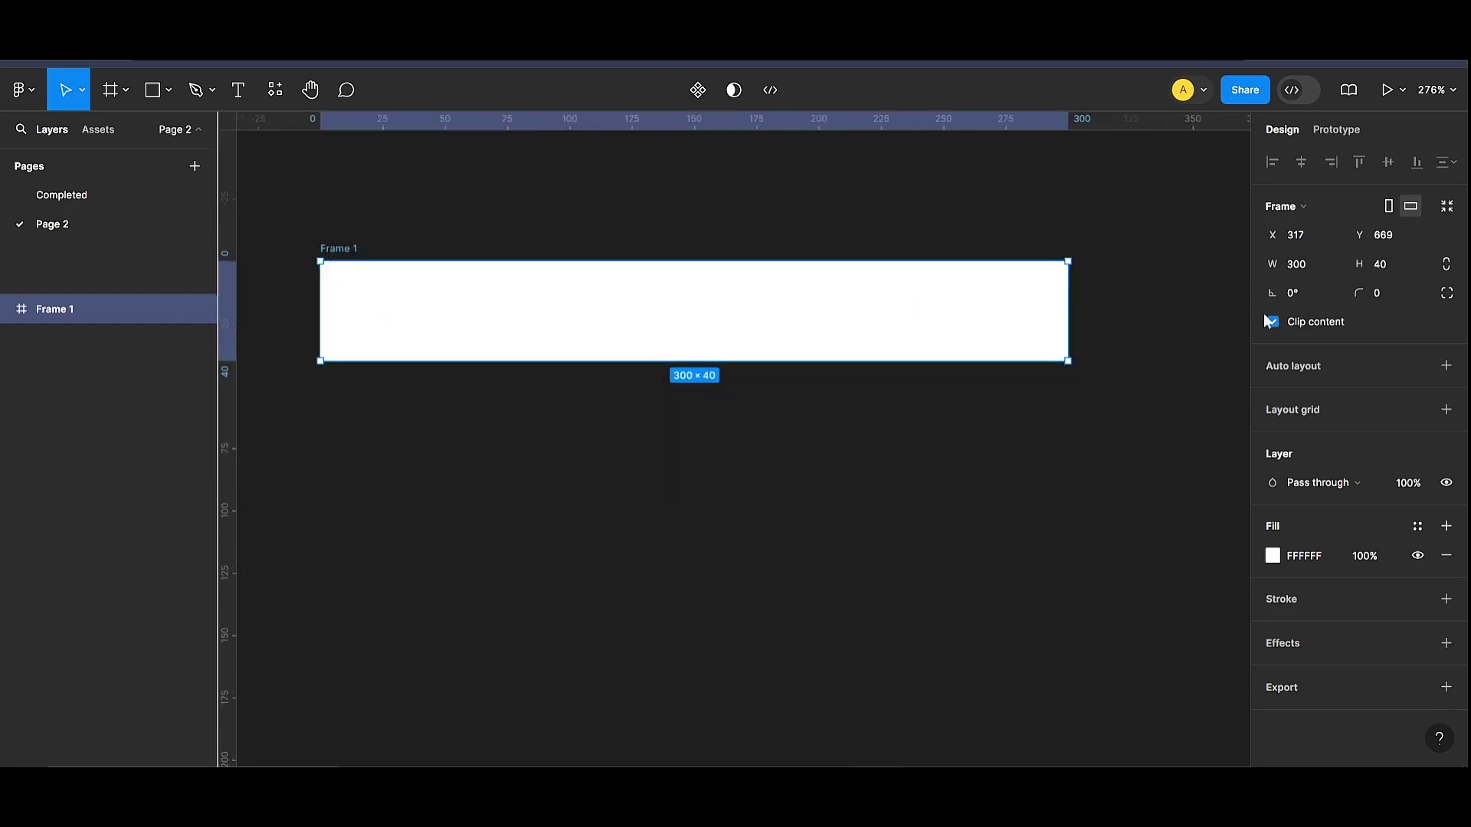
pyautogui.click(1445, 364)
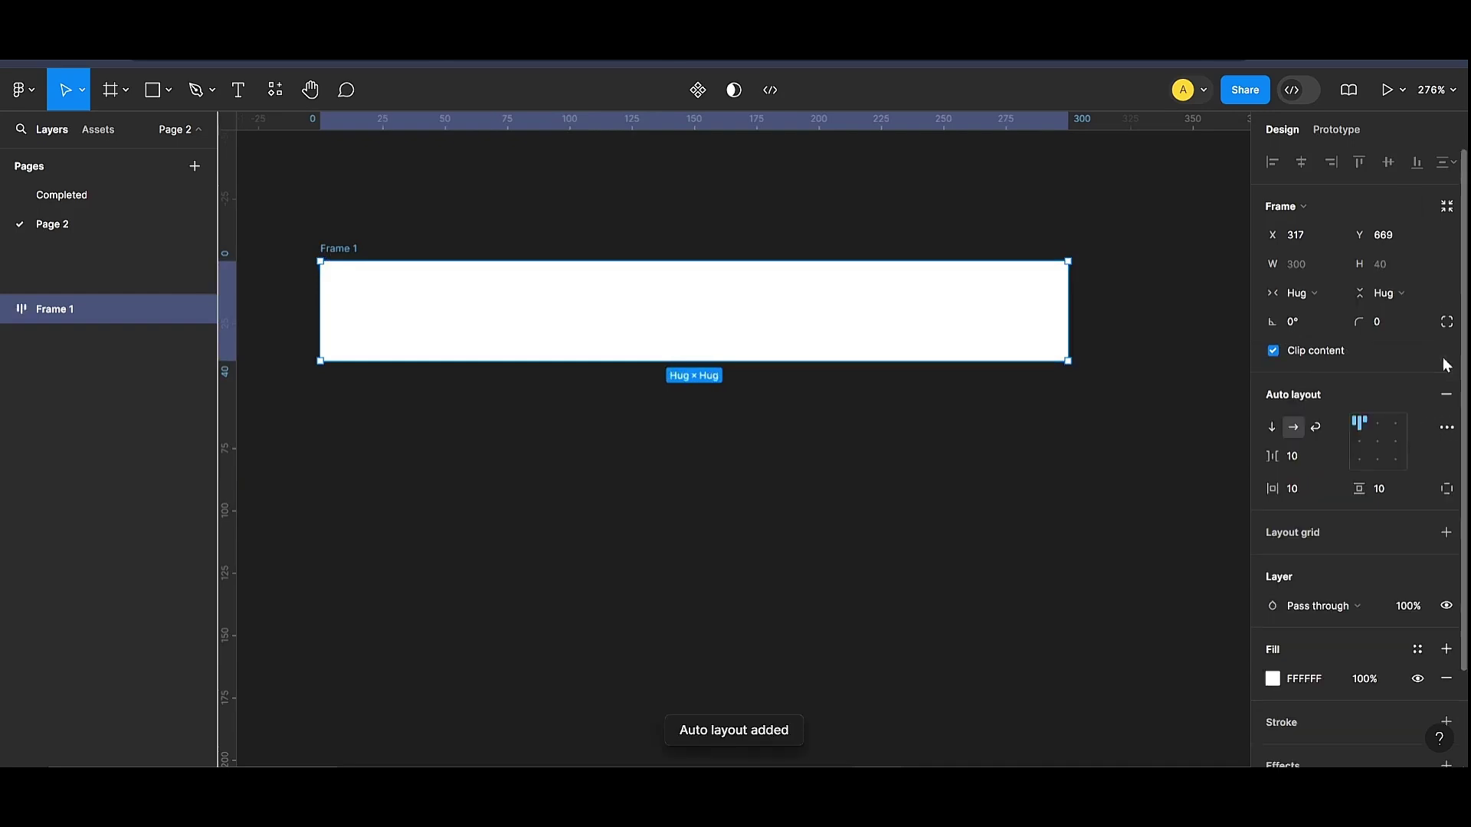
pyautogui.click(1295, 427)
# Step: Add a stroke in colour 666666 to the frame and set its corner radius to 4
pyautogui.scroll(-2, 1373, 596)
pyautogui.click(1348, 628)
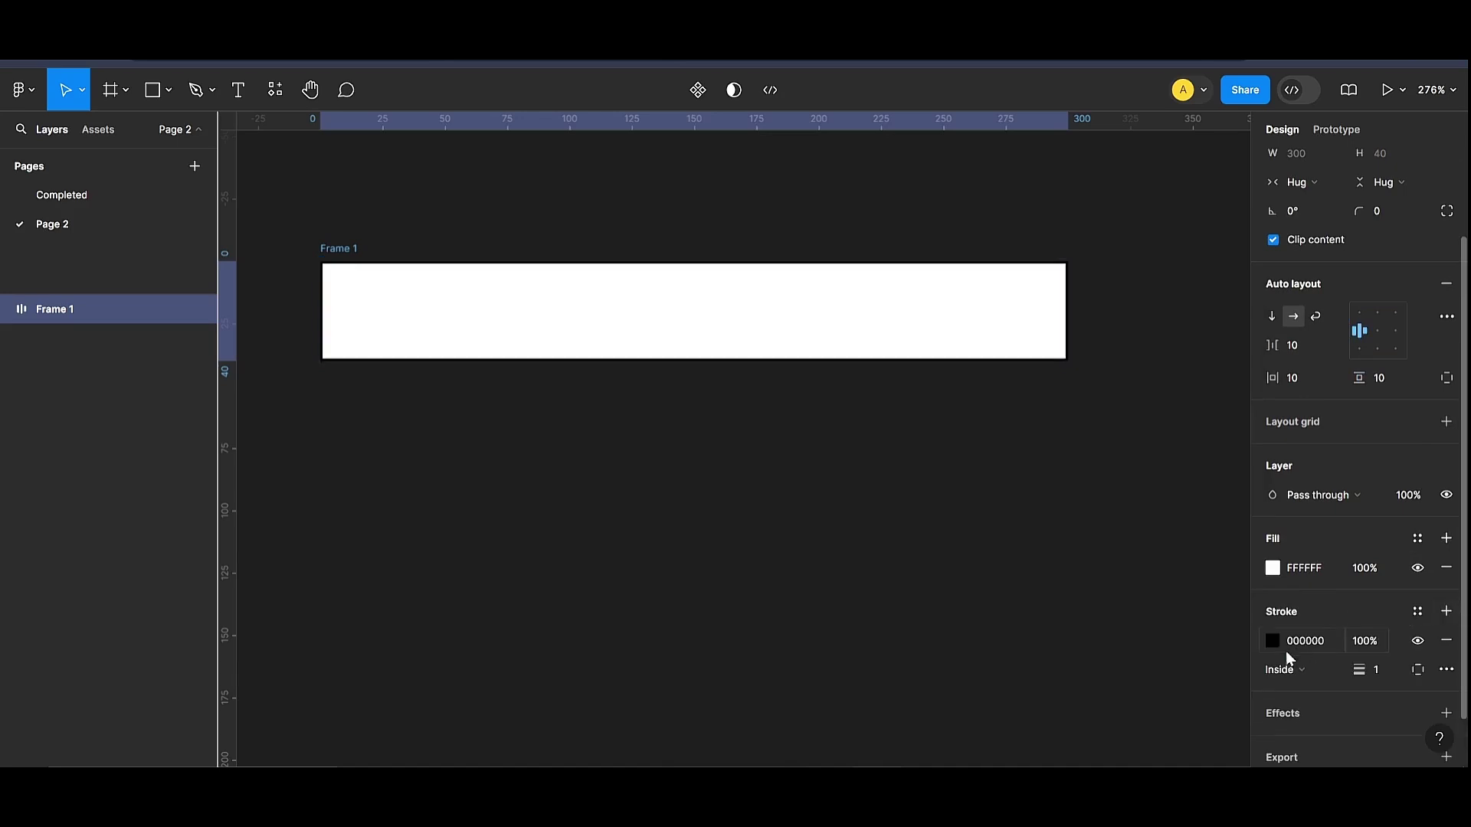
pyautogui.write('666666')
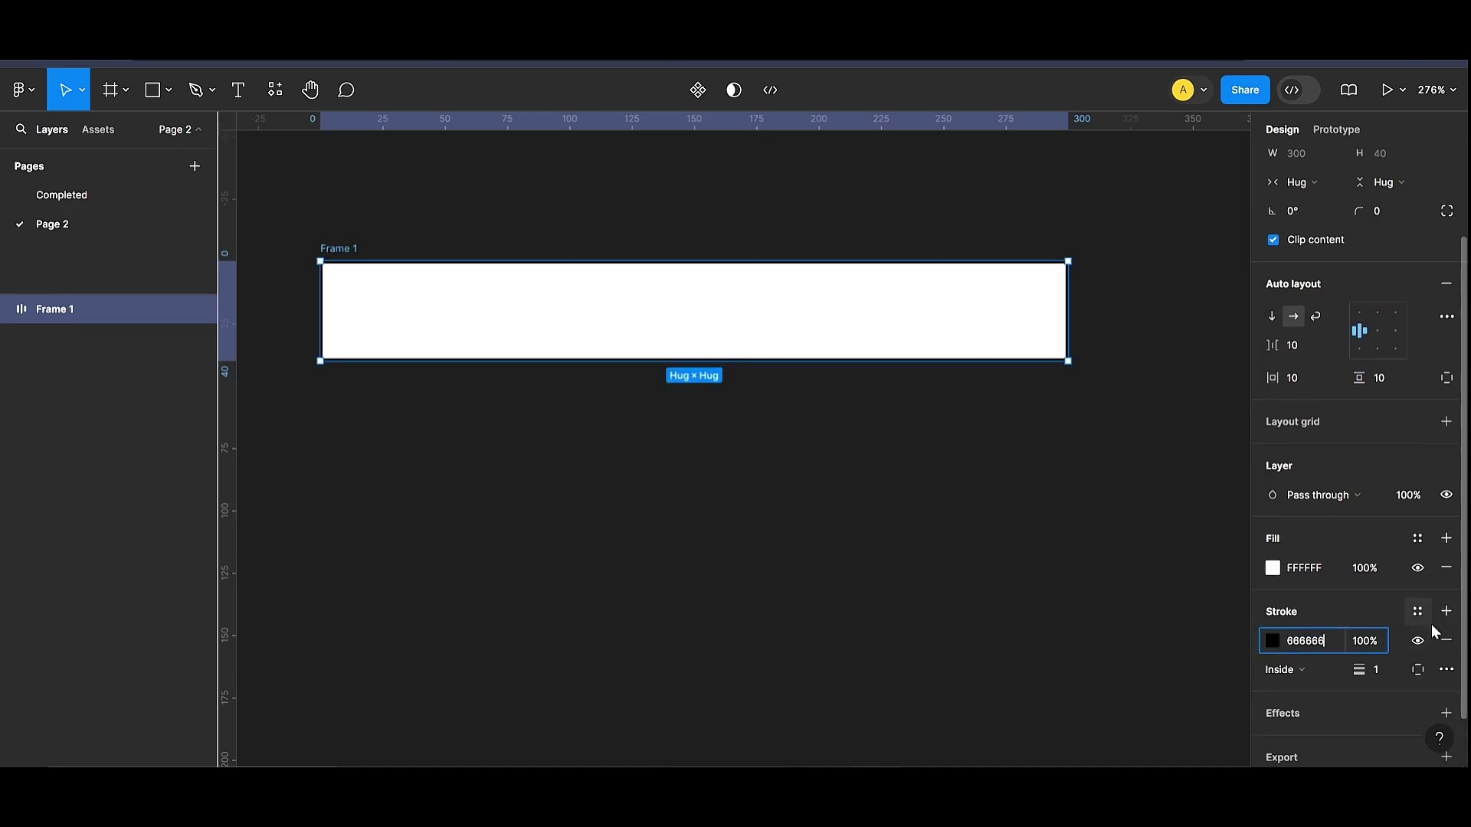
pyautogui.press('Return')
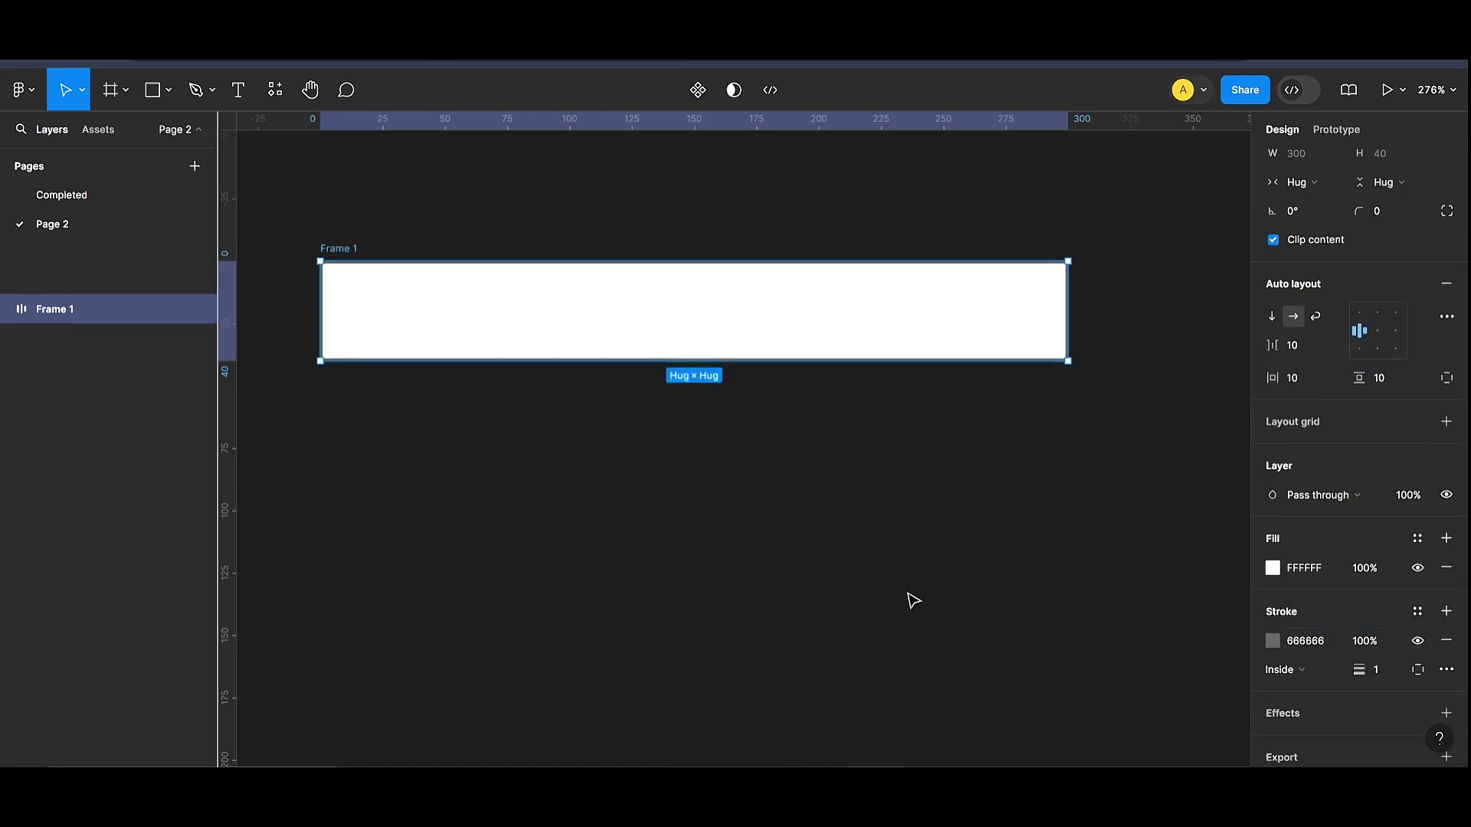
pyautogui.write('4')
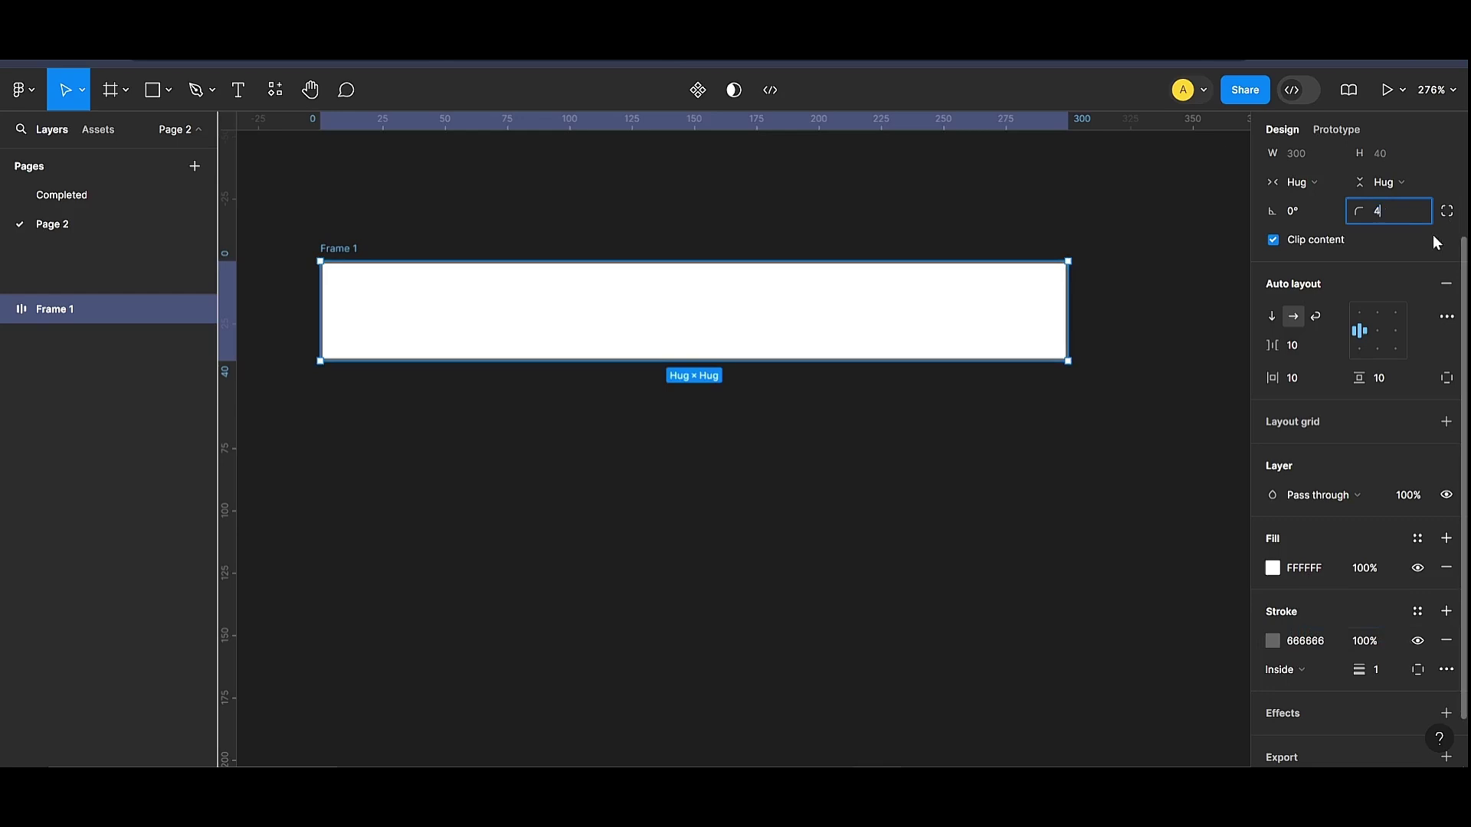
pyautogui.press('Return')
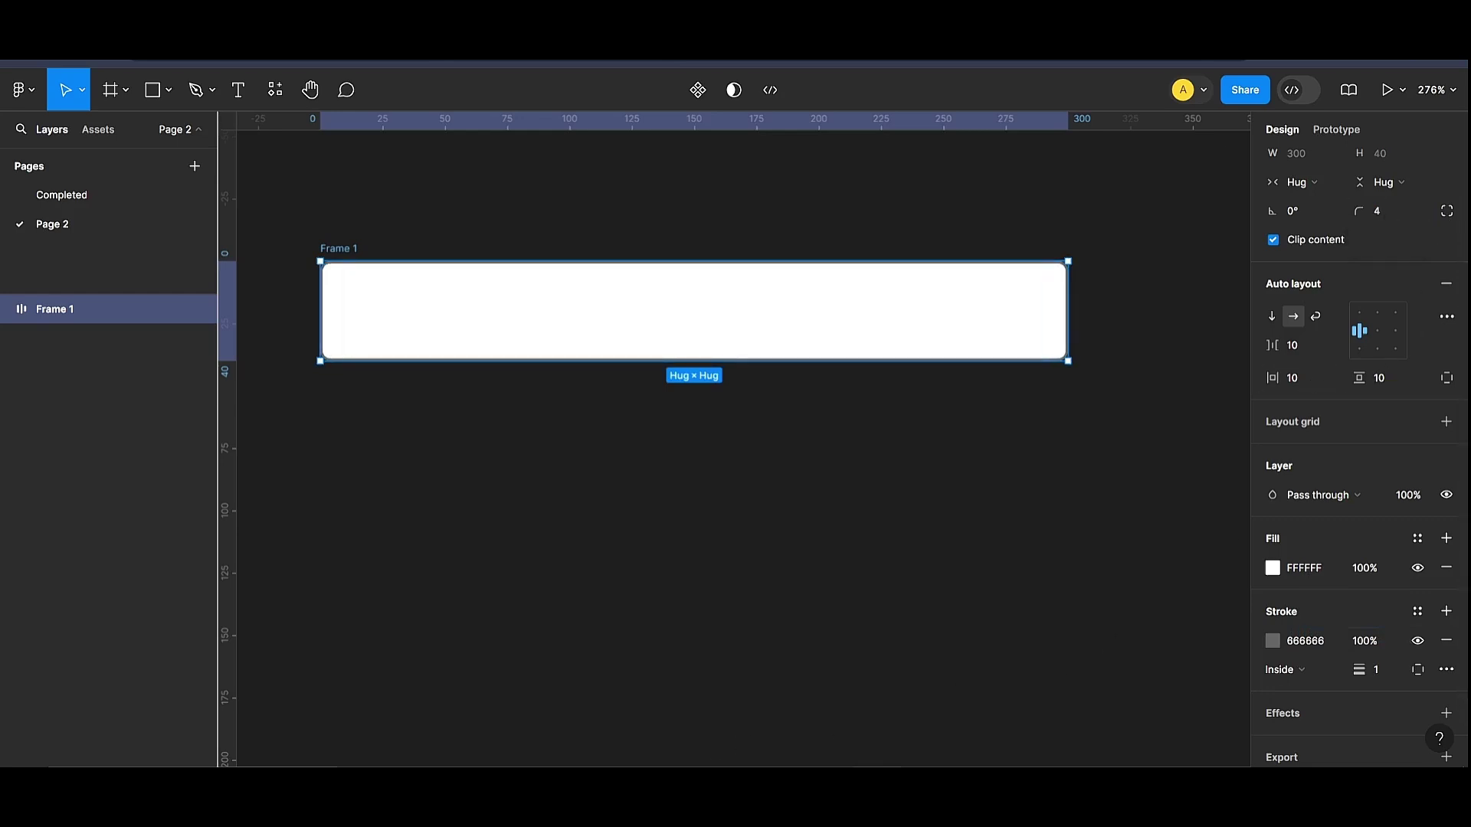
# Step: Change the frame's horizontal and vertical resizing to Fixed
pyautogui.scroll(2, 1341, 296)
pyautogui.click(1337, 295)
pyautogui.click(1338, 271)
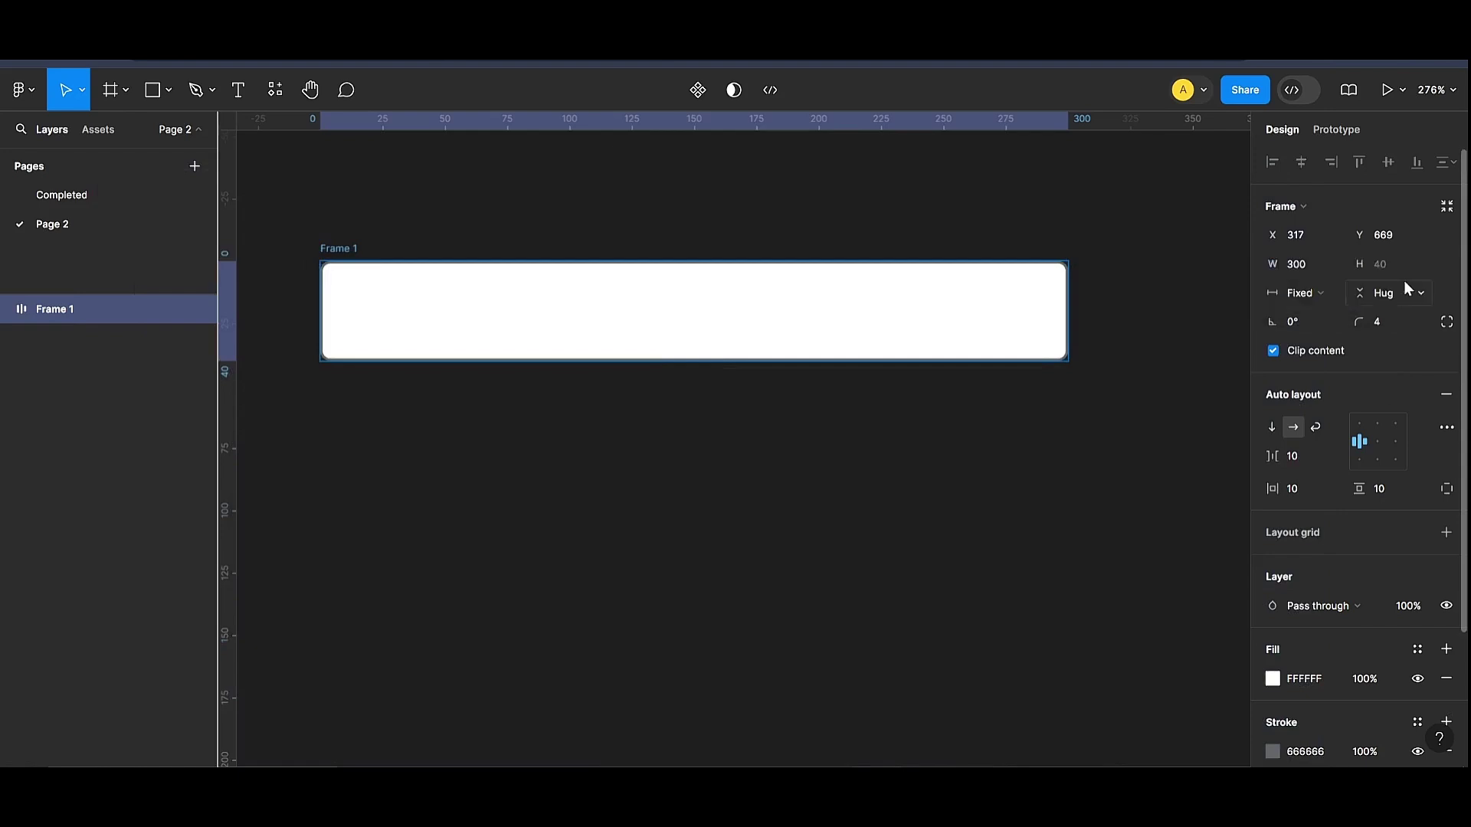
pyautogui.click(1406, 290)
pyautogui.click(1387, 270)
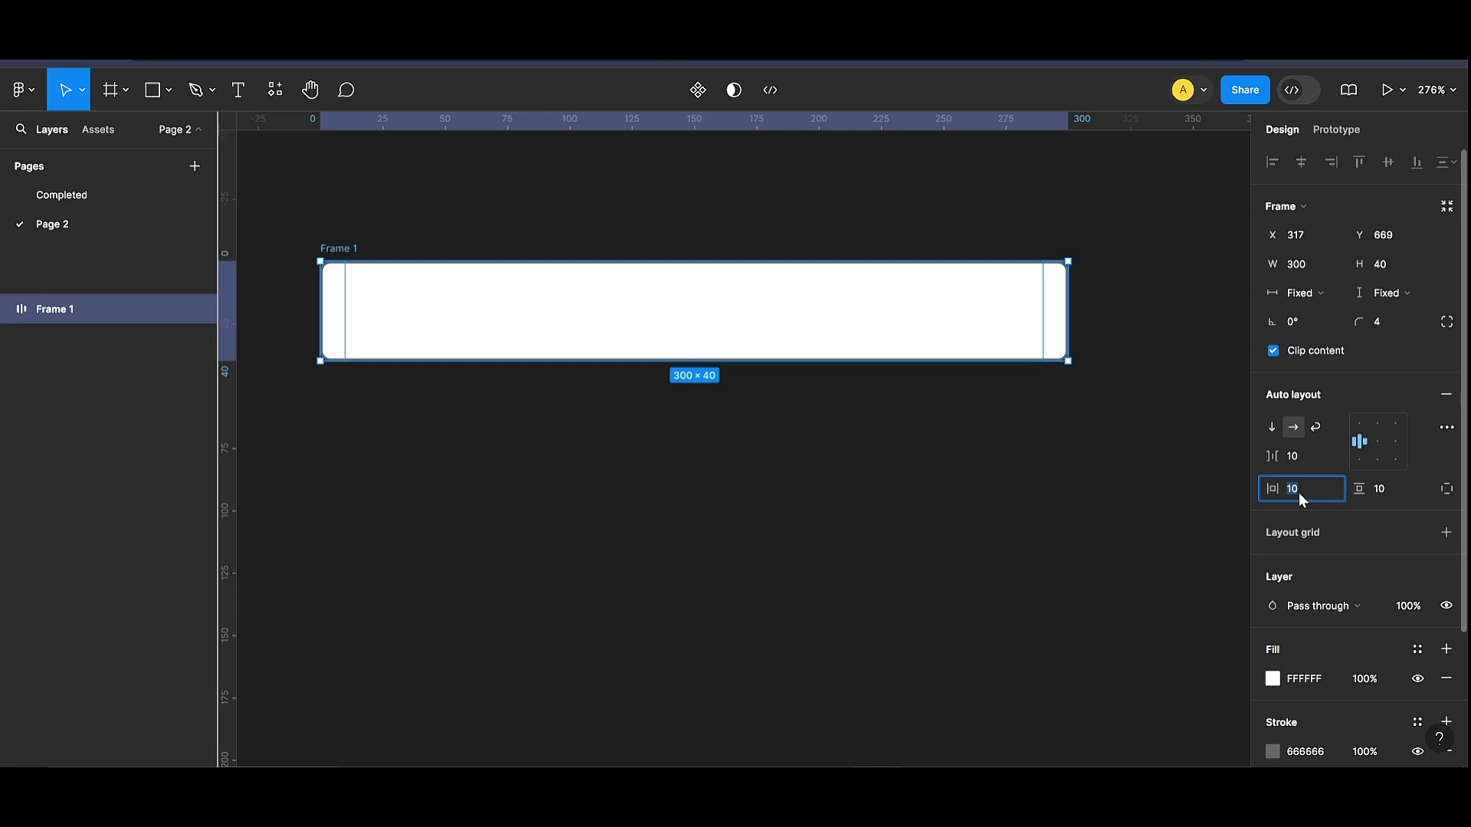
# Step: Set the frame's auto layout padding to 6 horizontally and 0 vertically
pyautogui.write('6')
pyautogui.click(1382, 490)
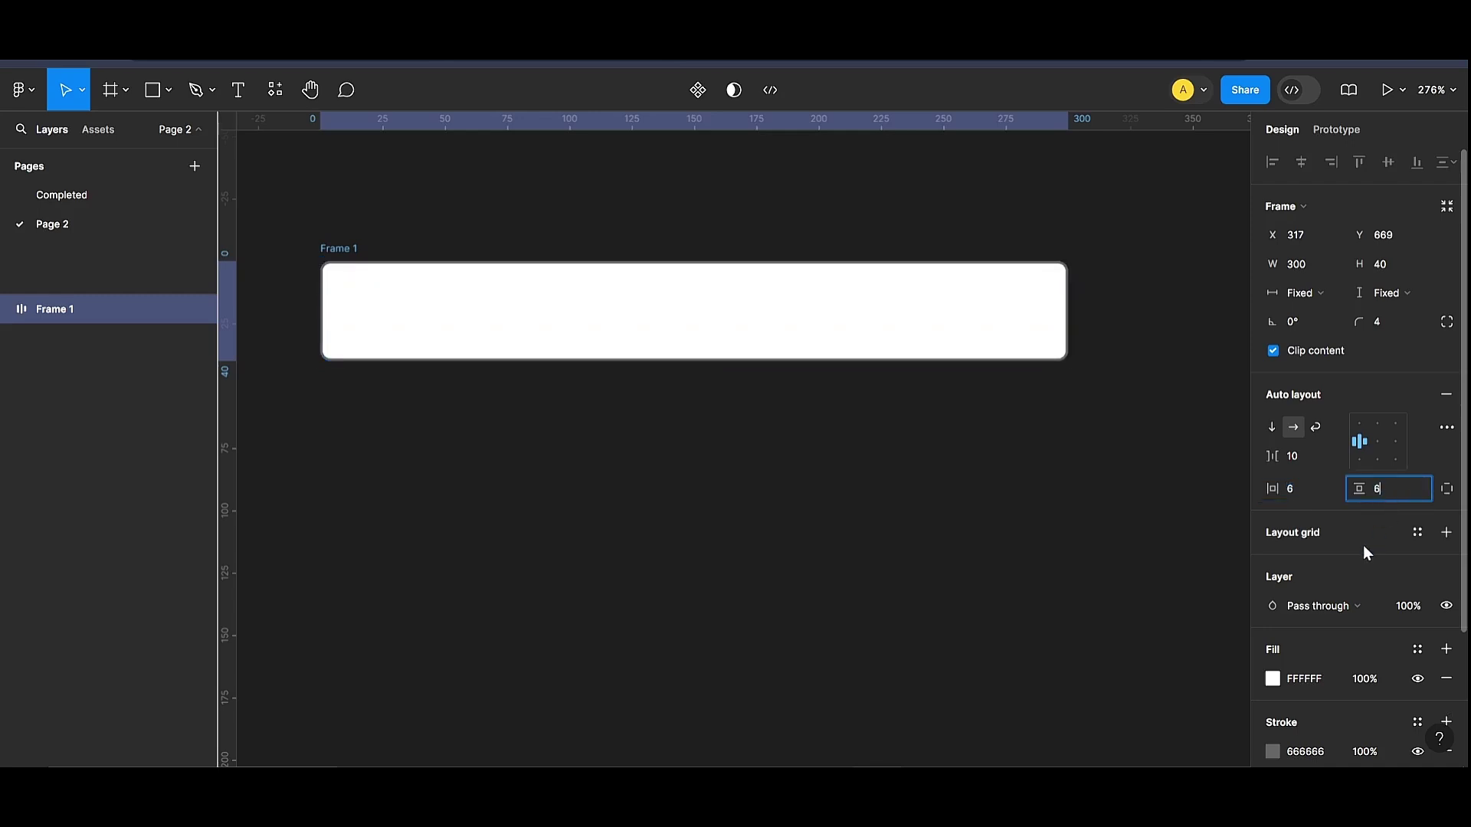
pyautogui.write('0')
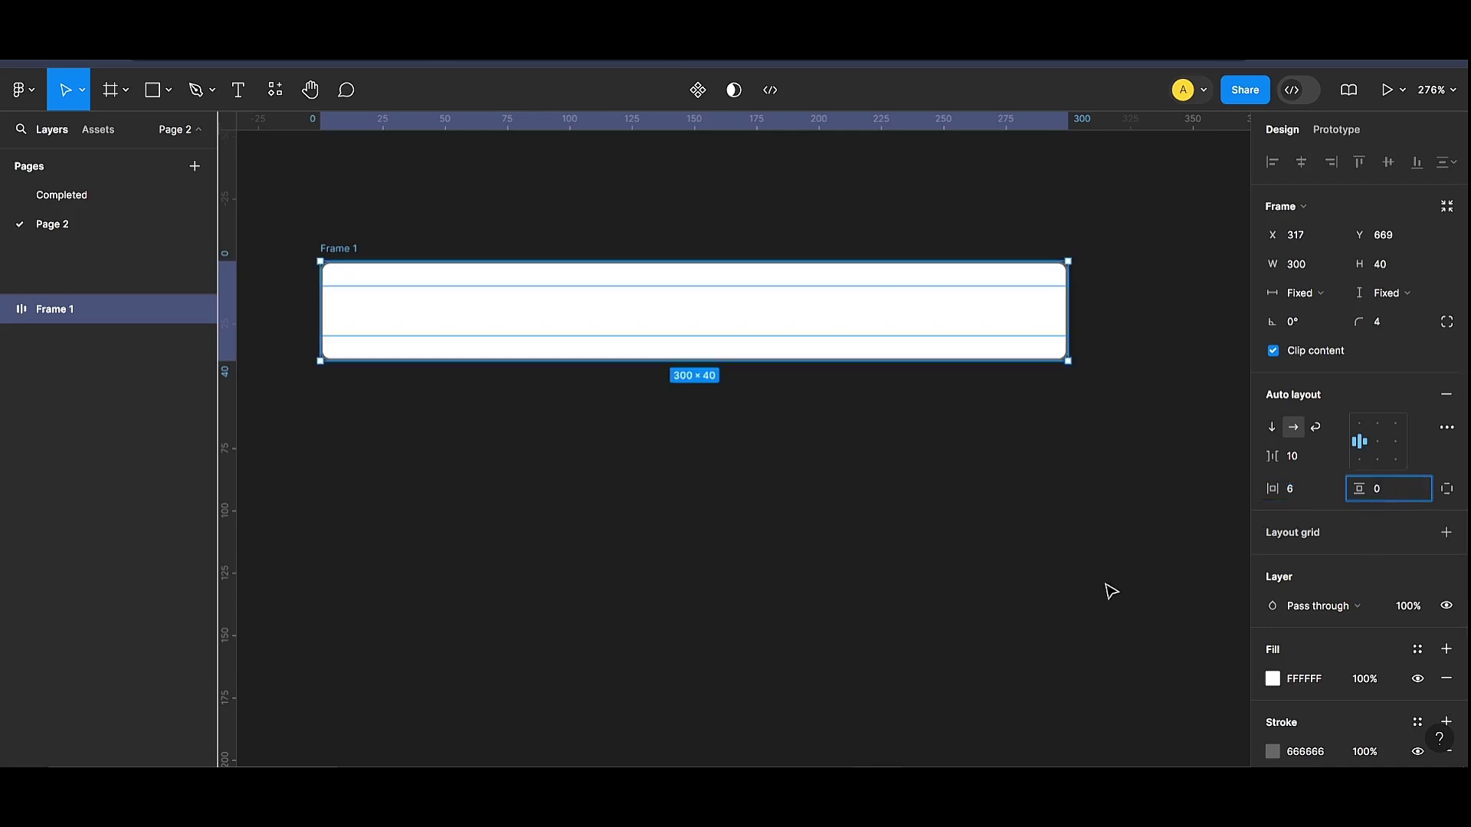
pyautogui.click(1034, 590)
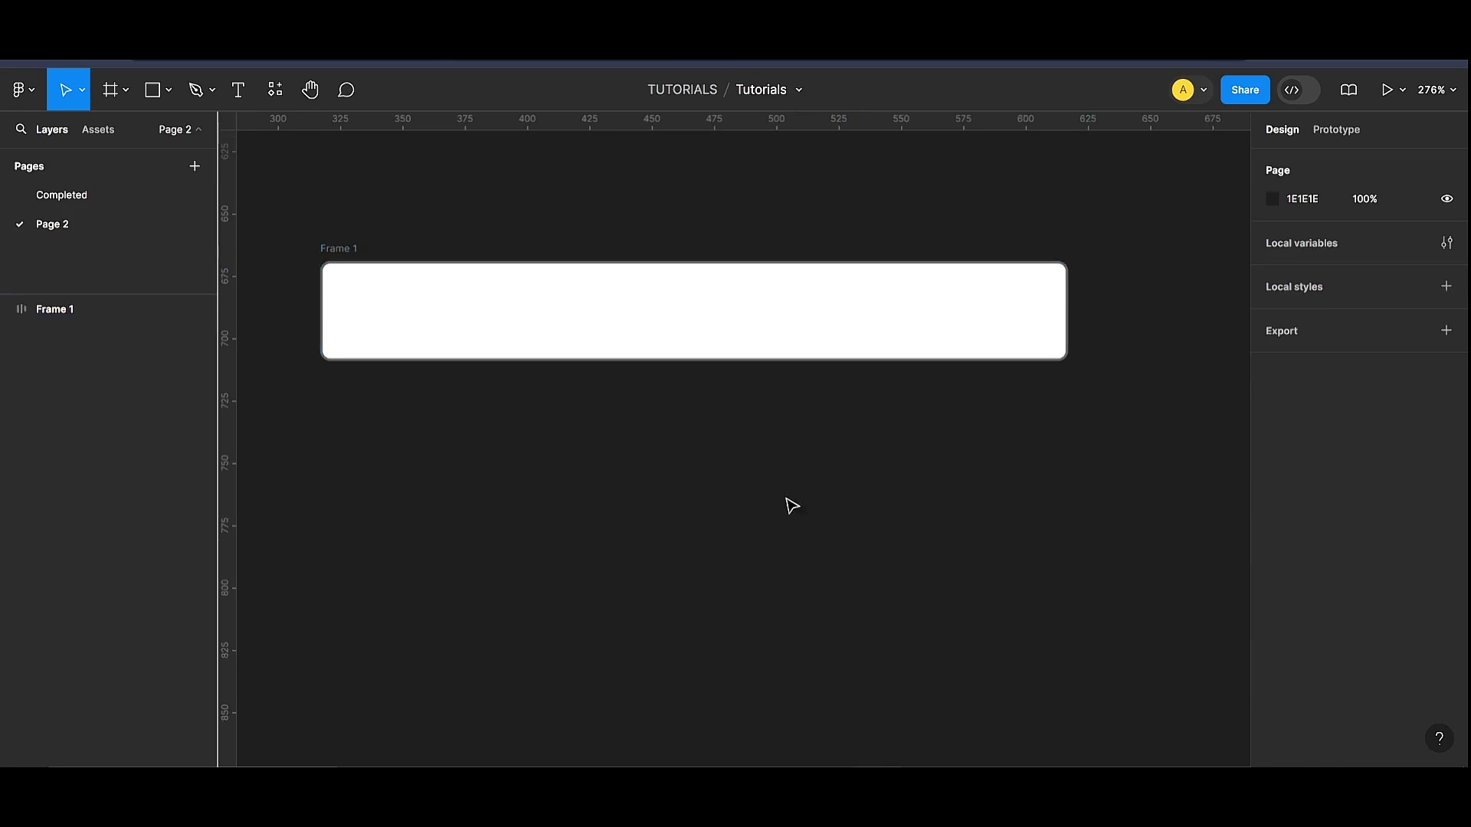
# Step: Place a default 100 × 100 frame inside the white rounded frame
pyautogui.scroll(1, 893, 563)
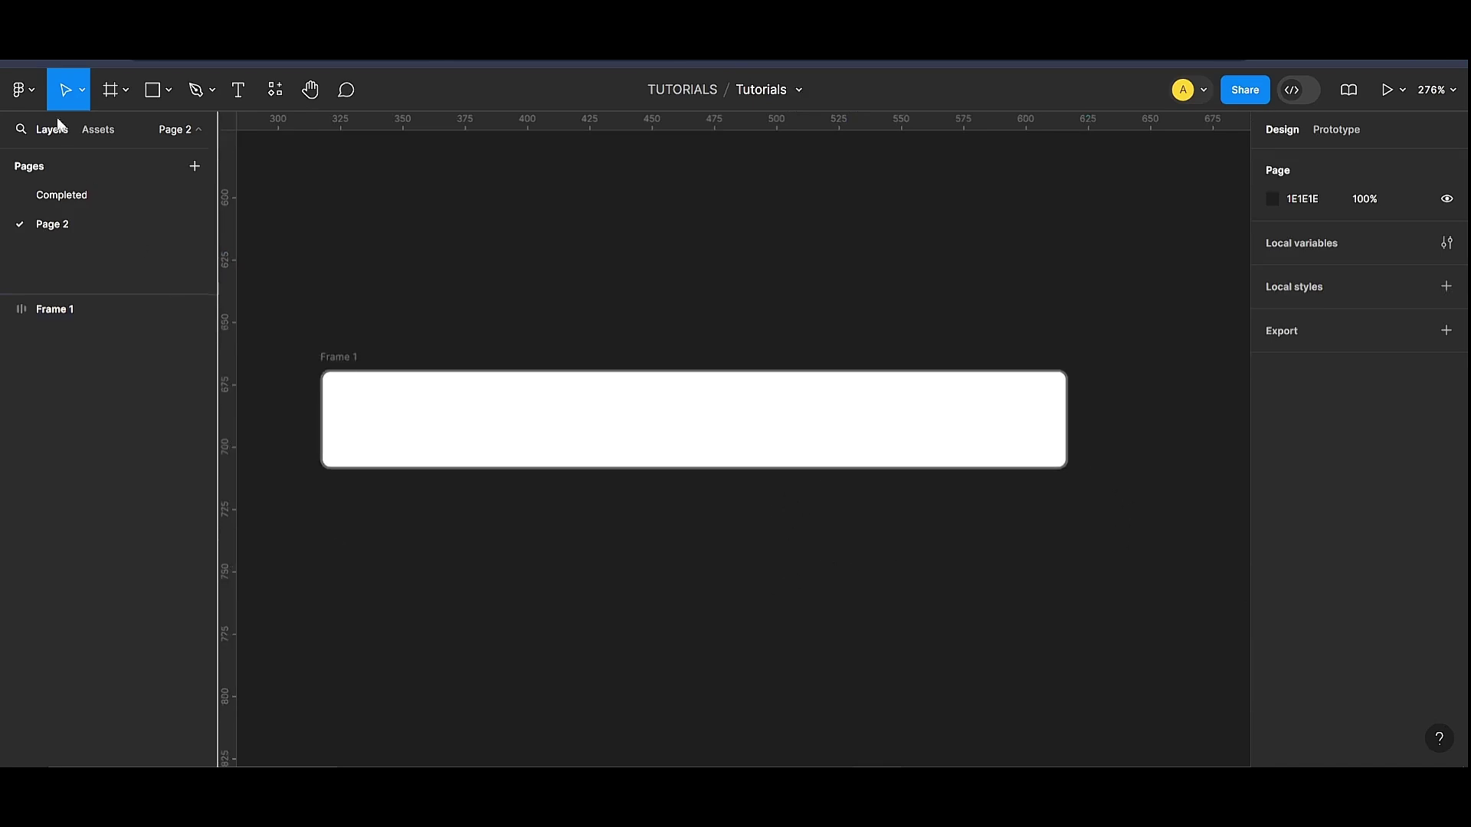
pyautogui.click(117, 95)
pyautogui.click(123, 94)
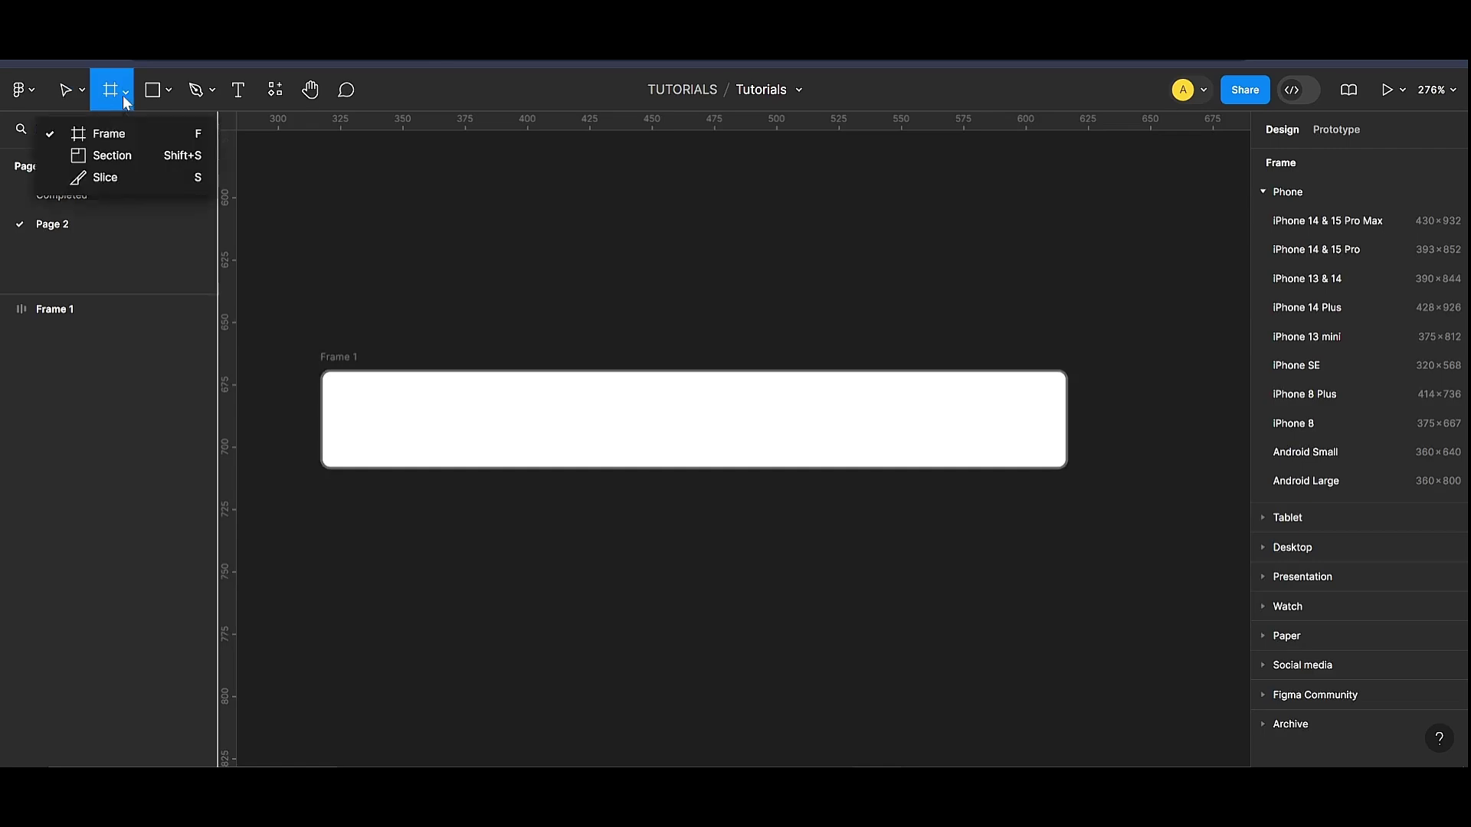
pyautogui.click(121, 132)
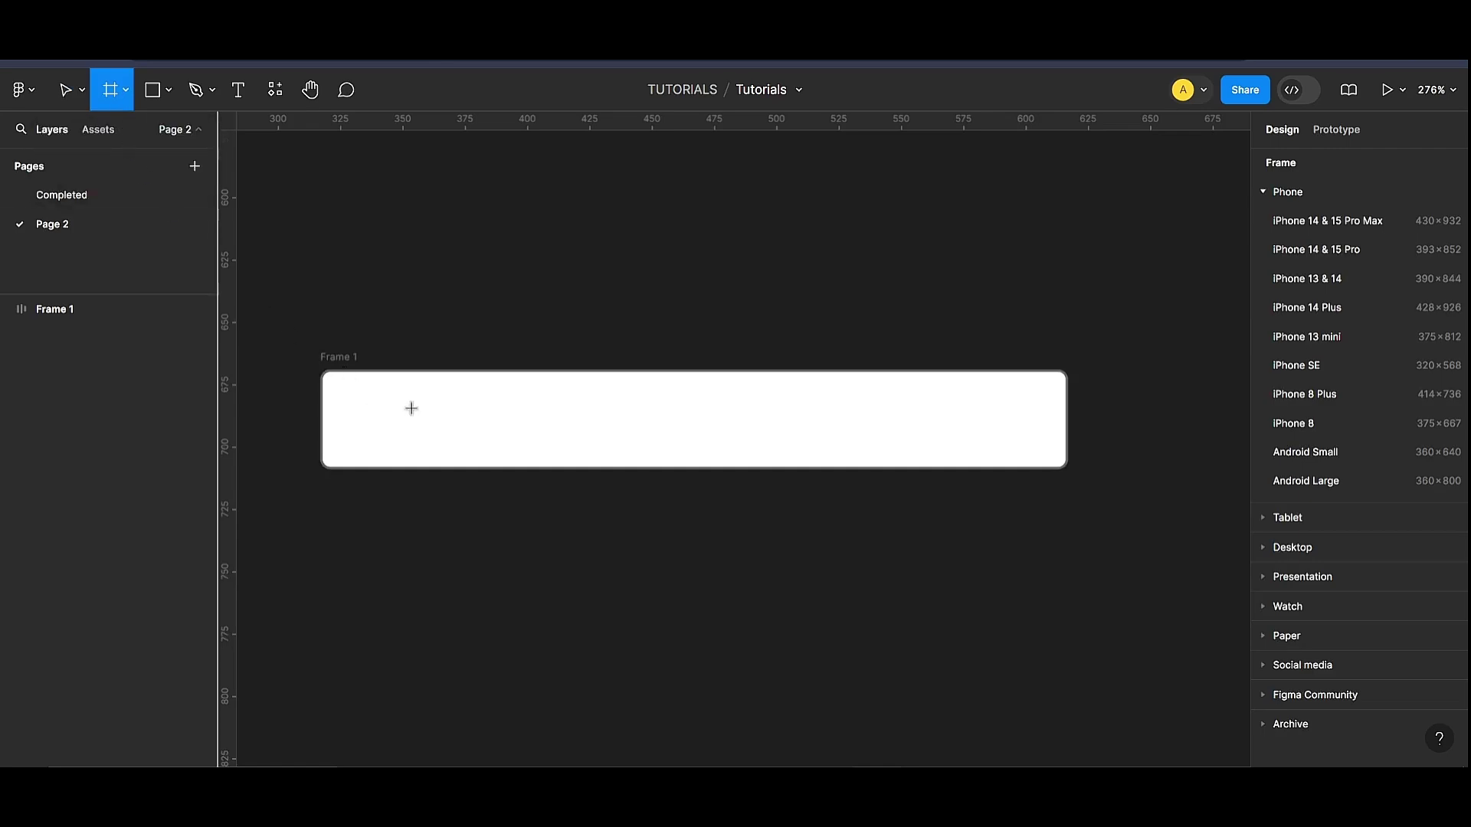
pyautogui.click(460, 419)
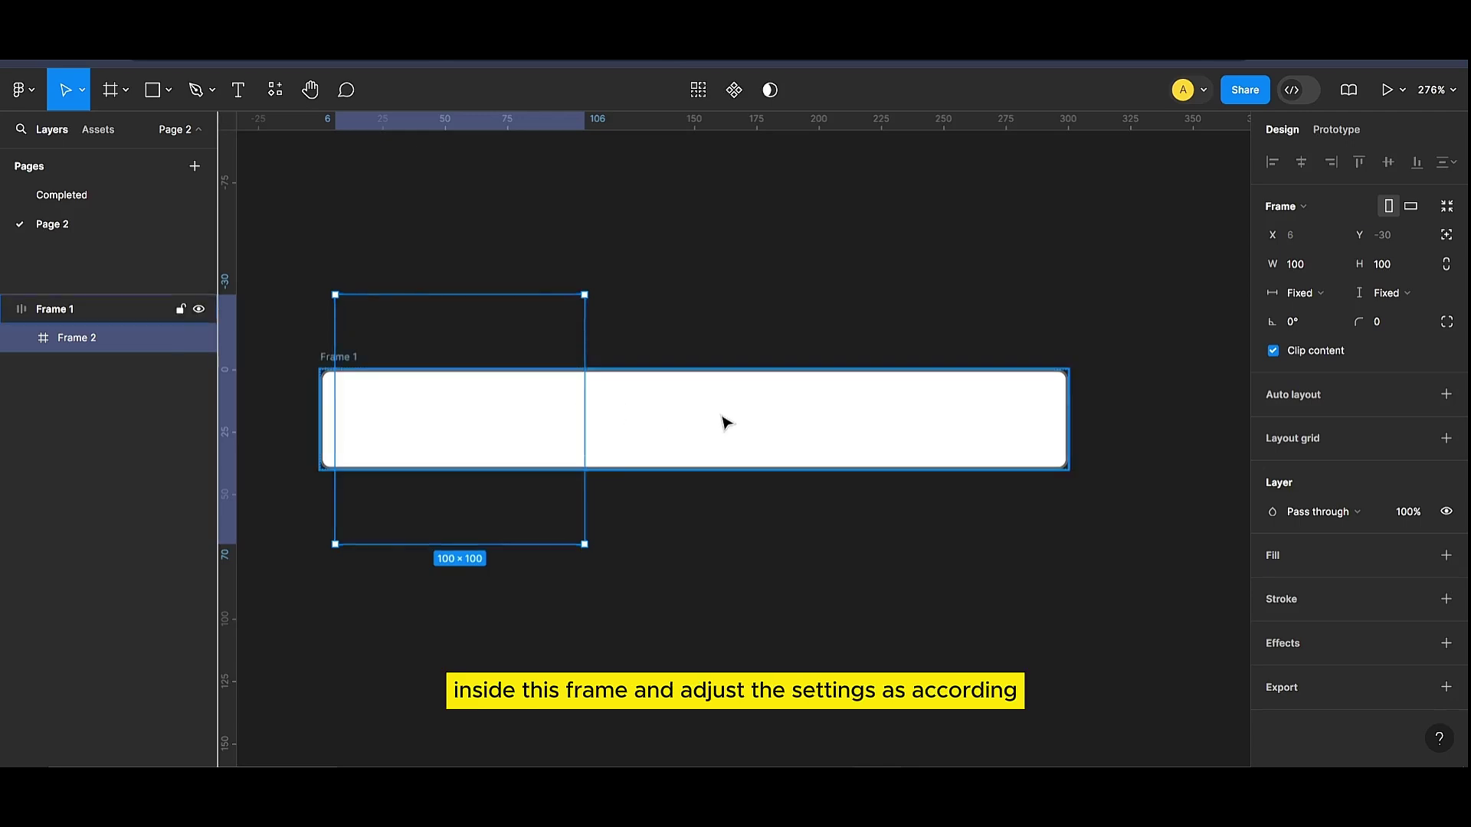
# Step: Add vertical auto layout to the nested frame with left-centre alignment, spacing 0, horizontal padding 4 and vertical padding 0
pyautogui.click(1445, 396)
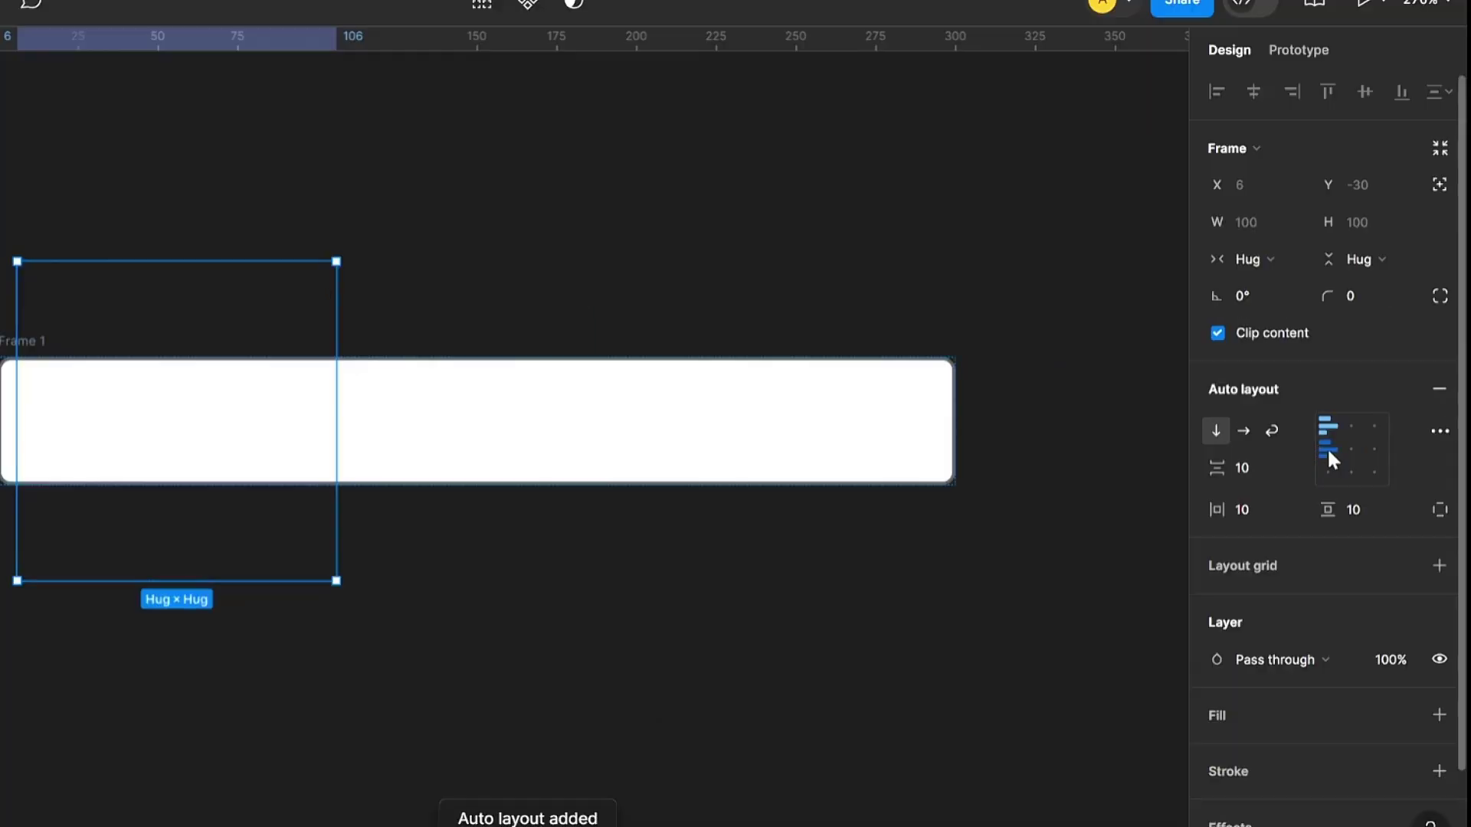
pyautogui.click(1330, 452)
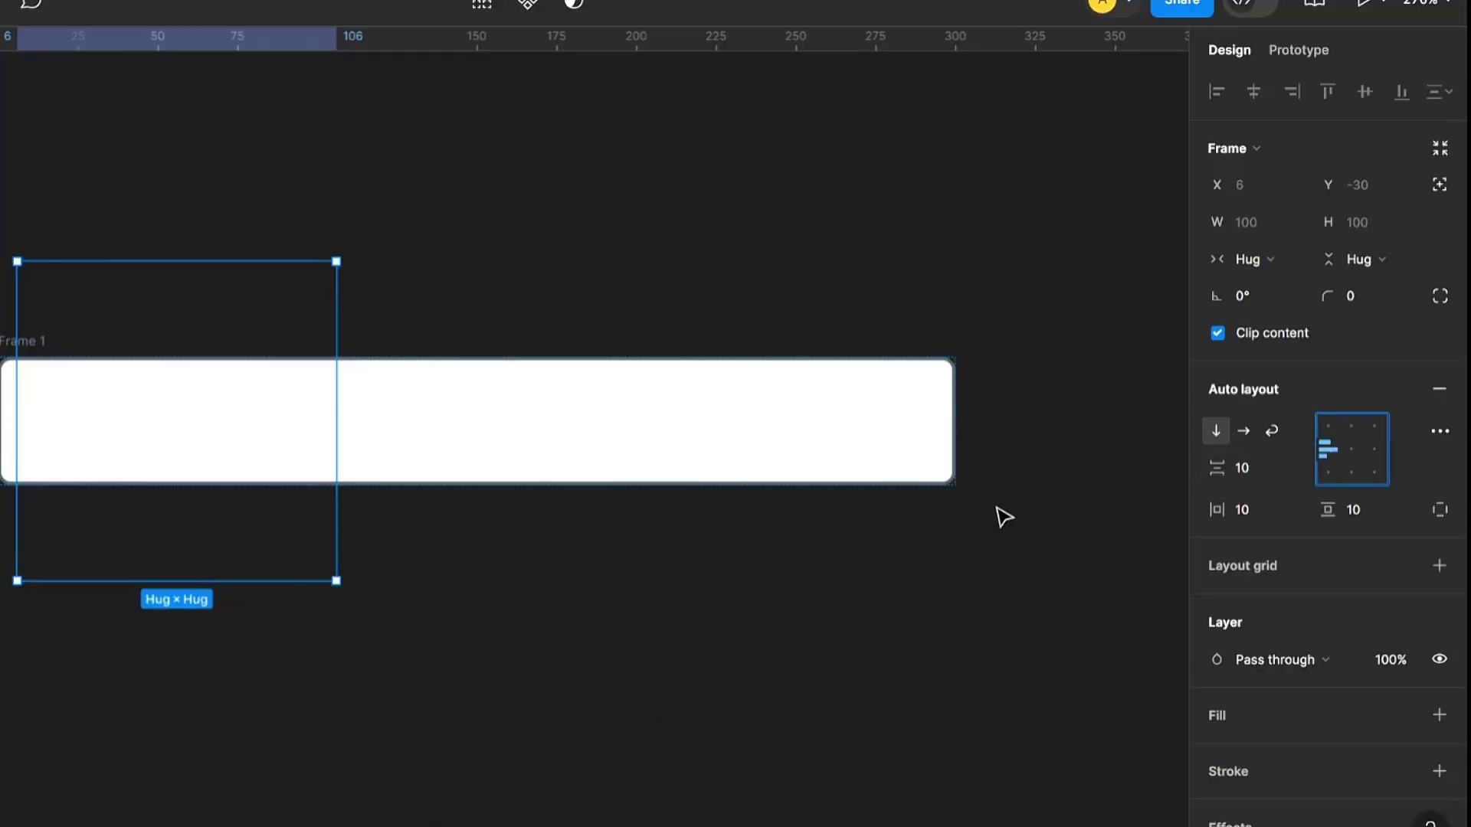
pyautogui.click(1247, 469)
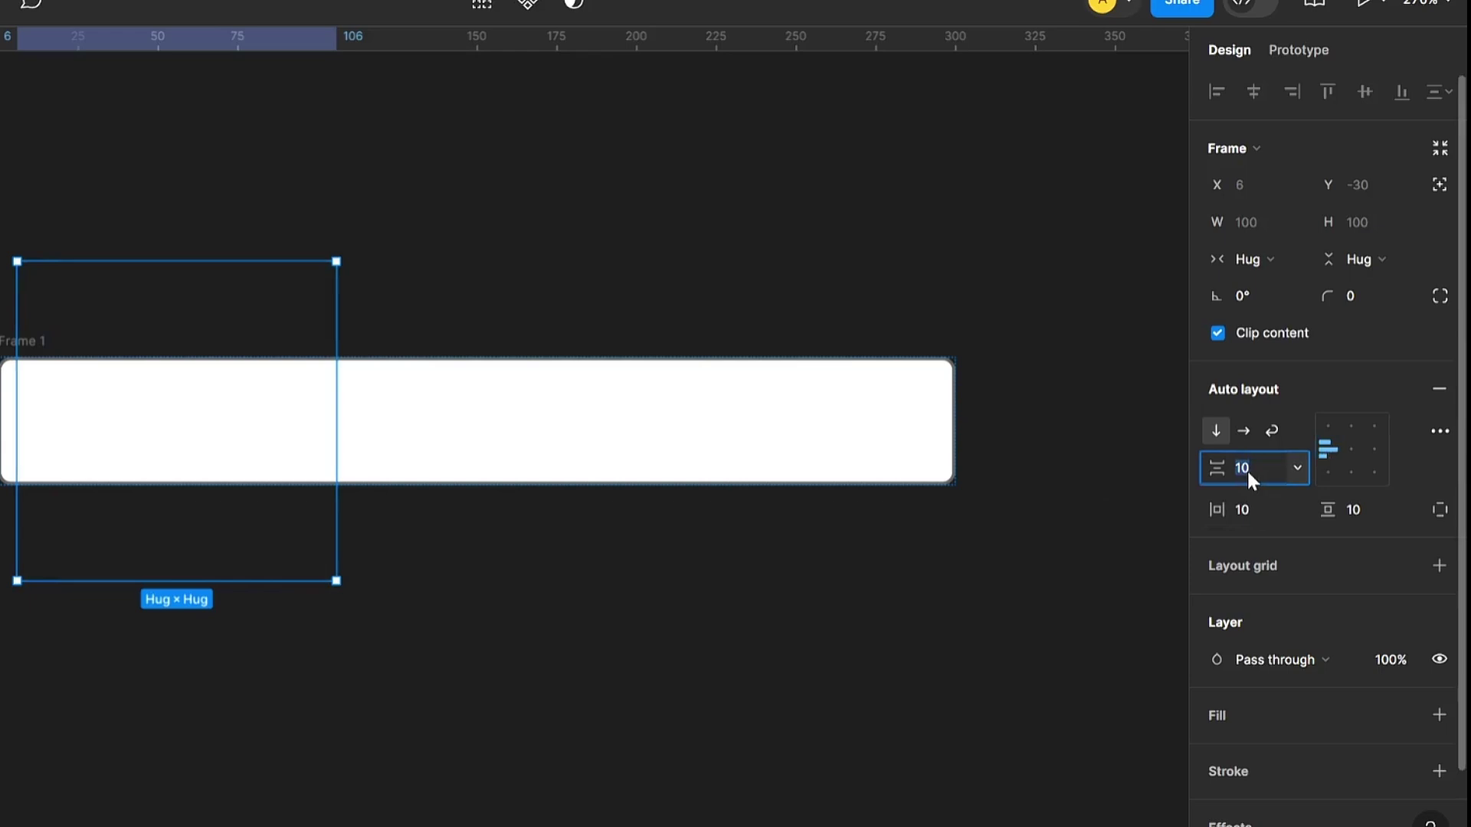
pyautogui.write('0')
pyautogui.click(1264, 507)
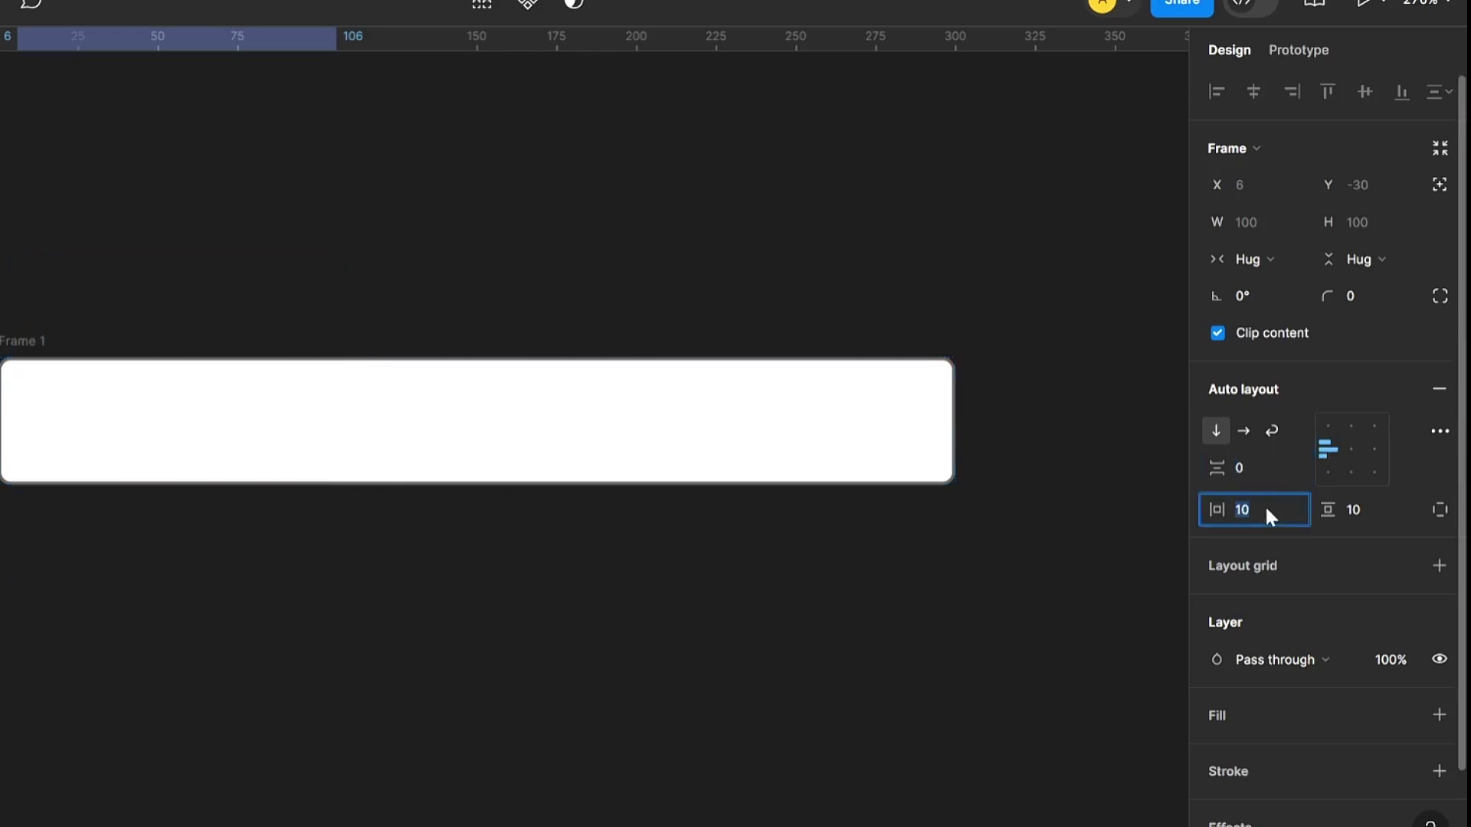
pyautogui.write('4')
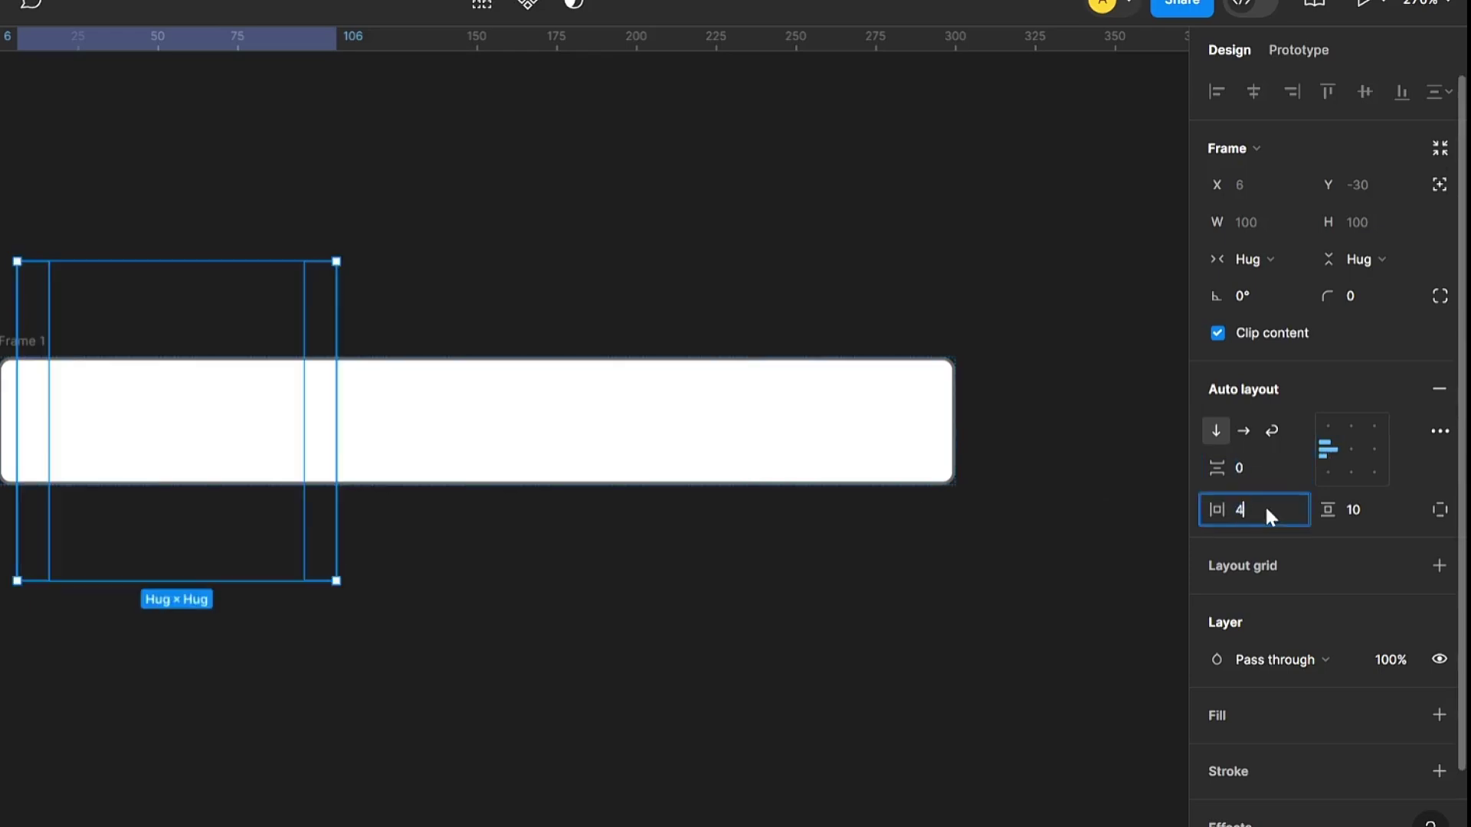
pyautogui.click(1360, 504)
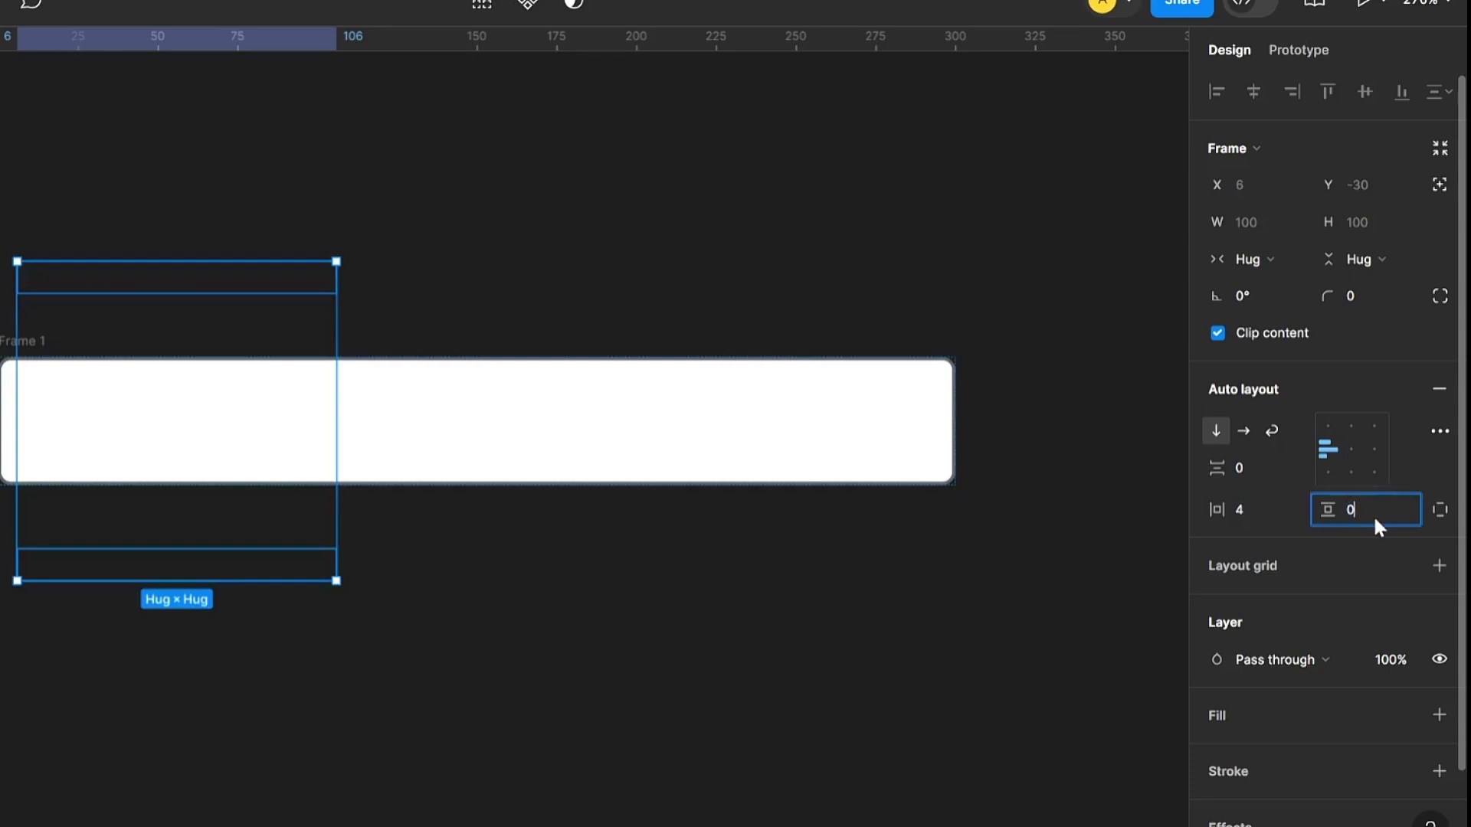
pyautogui.write('0')
# Step: Add a white FFFFFF fill to the nested frame
pyautogui.scroll(-3, 1349, 641)
pyautogui.click(1438, 610)
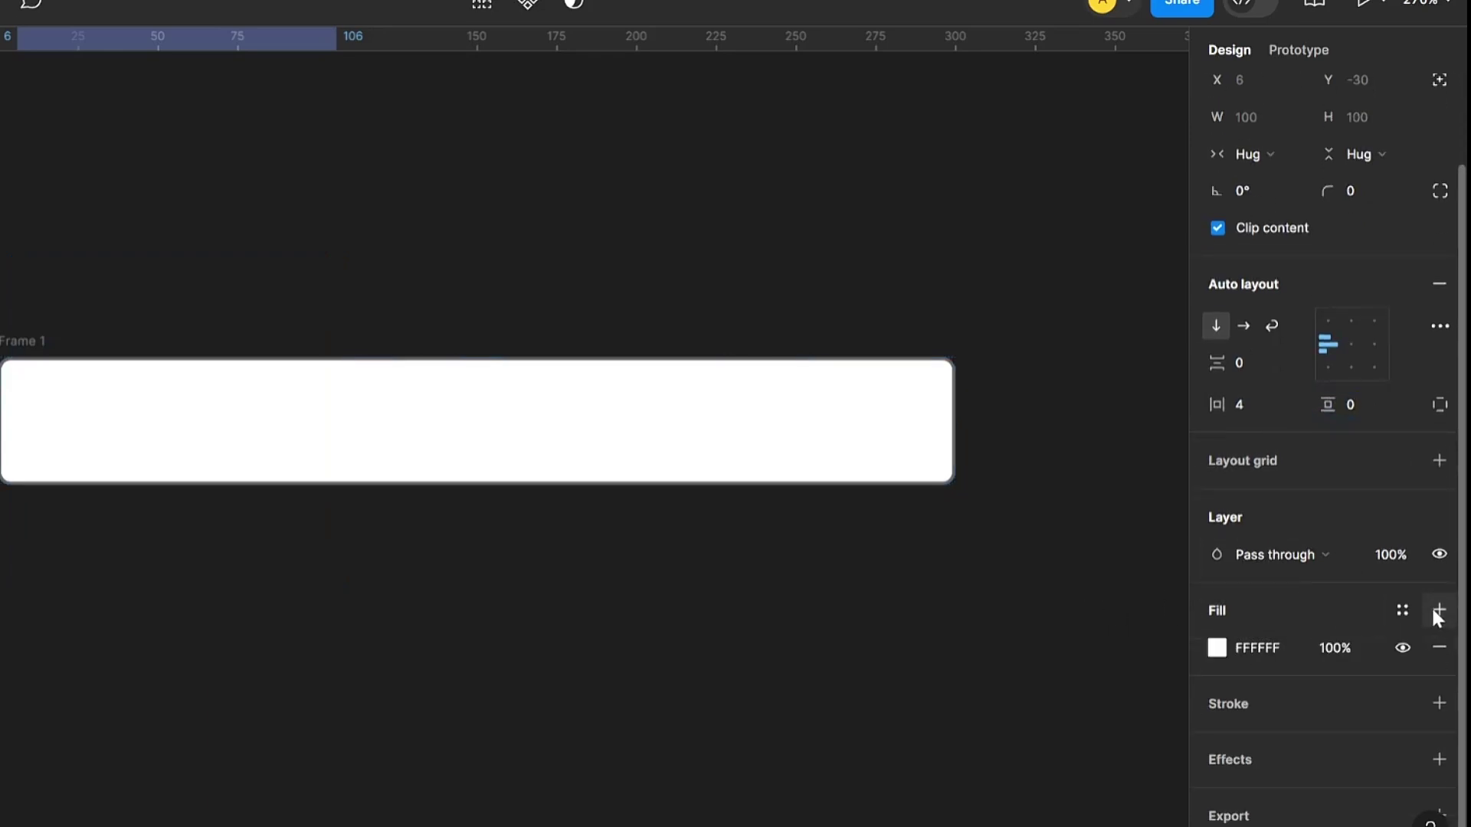
pyautogui.click(1216, 648)
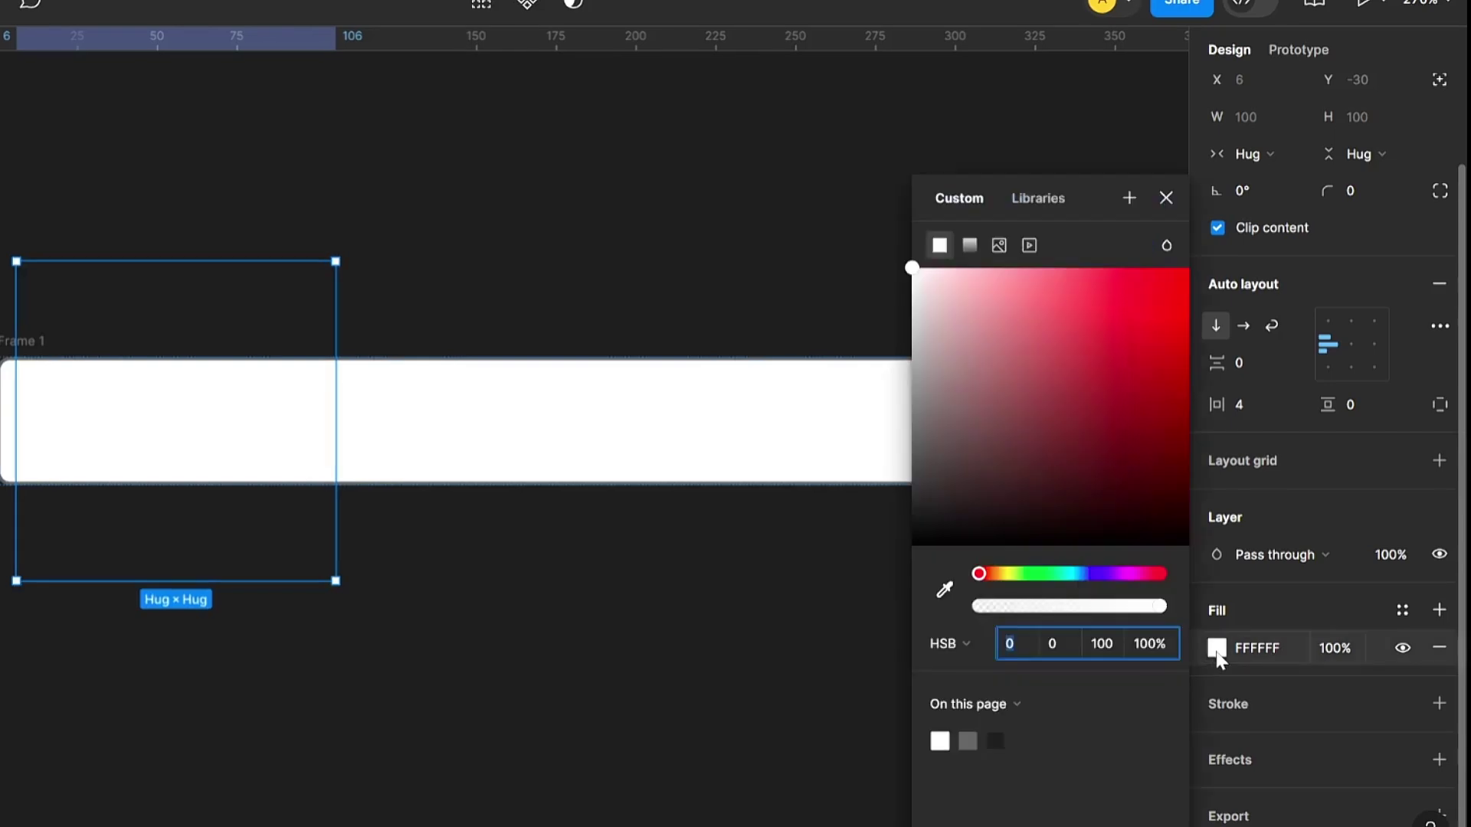
pyautogui.click(1241, 648)
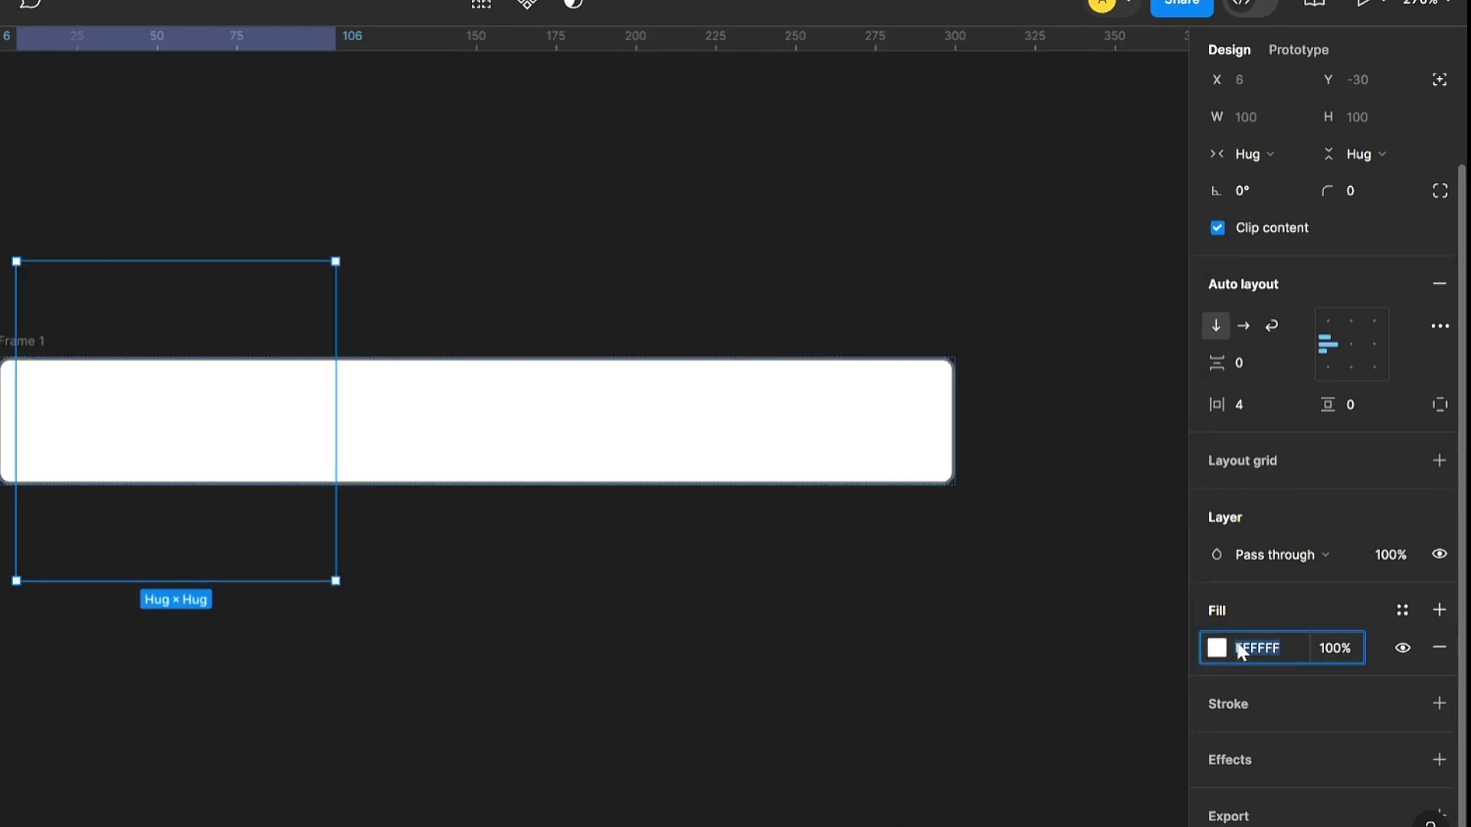
pyautogui.scroll(-1, 1351, 598)
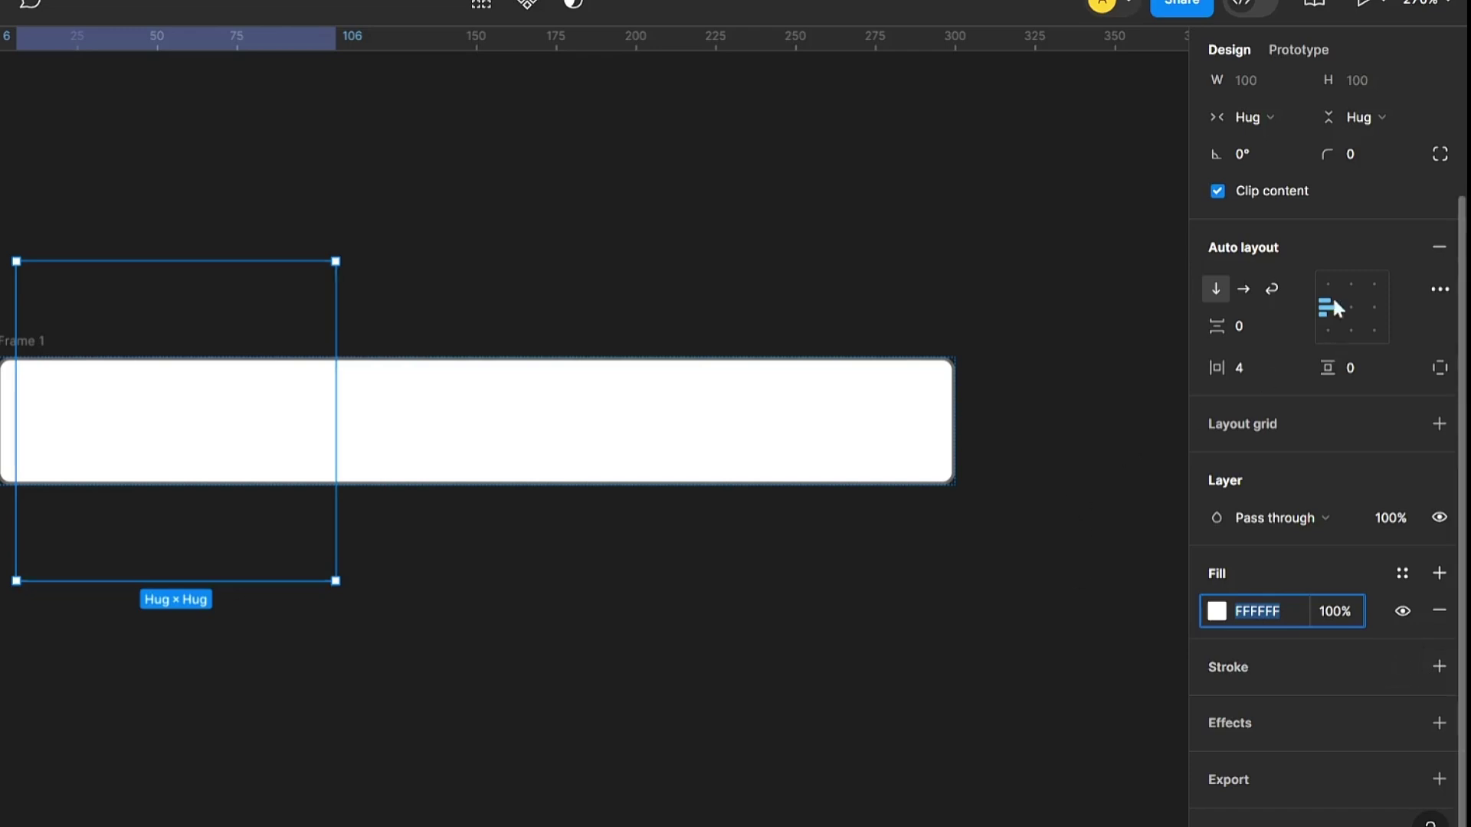
# Step: Switch the nested frame's horizontal sizing to fixed width
pyautogui.click(381, 473)
pyautogui.click(197, 443)
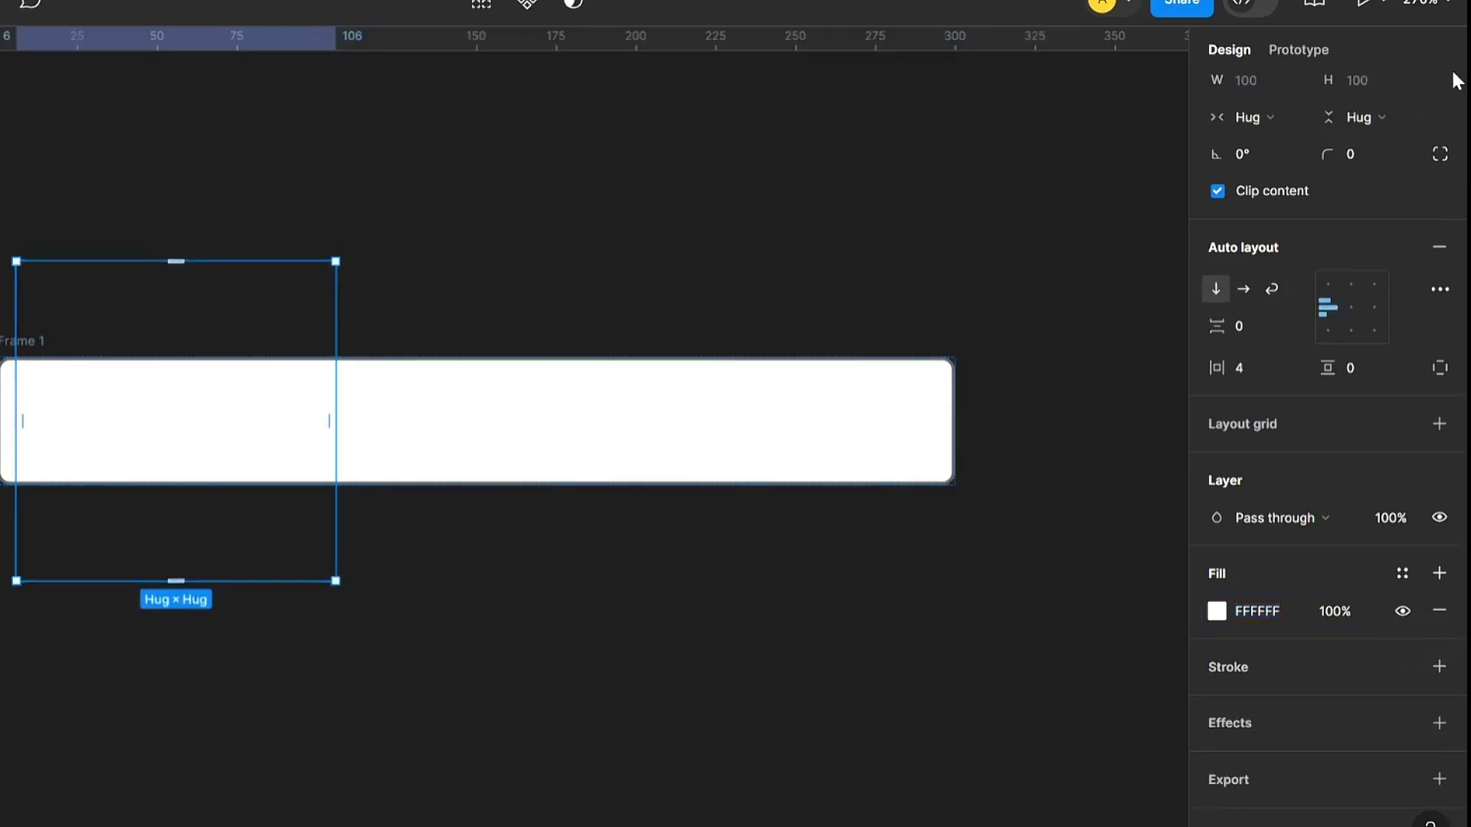
pyautogui.click(1409, 119)
pyautogui.click(1272, 118)
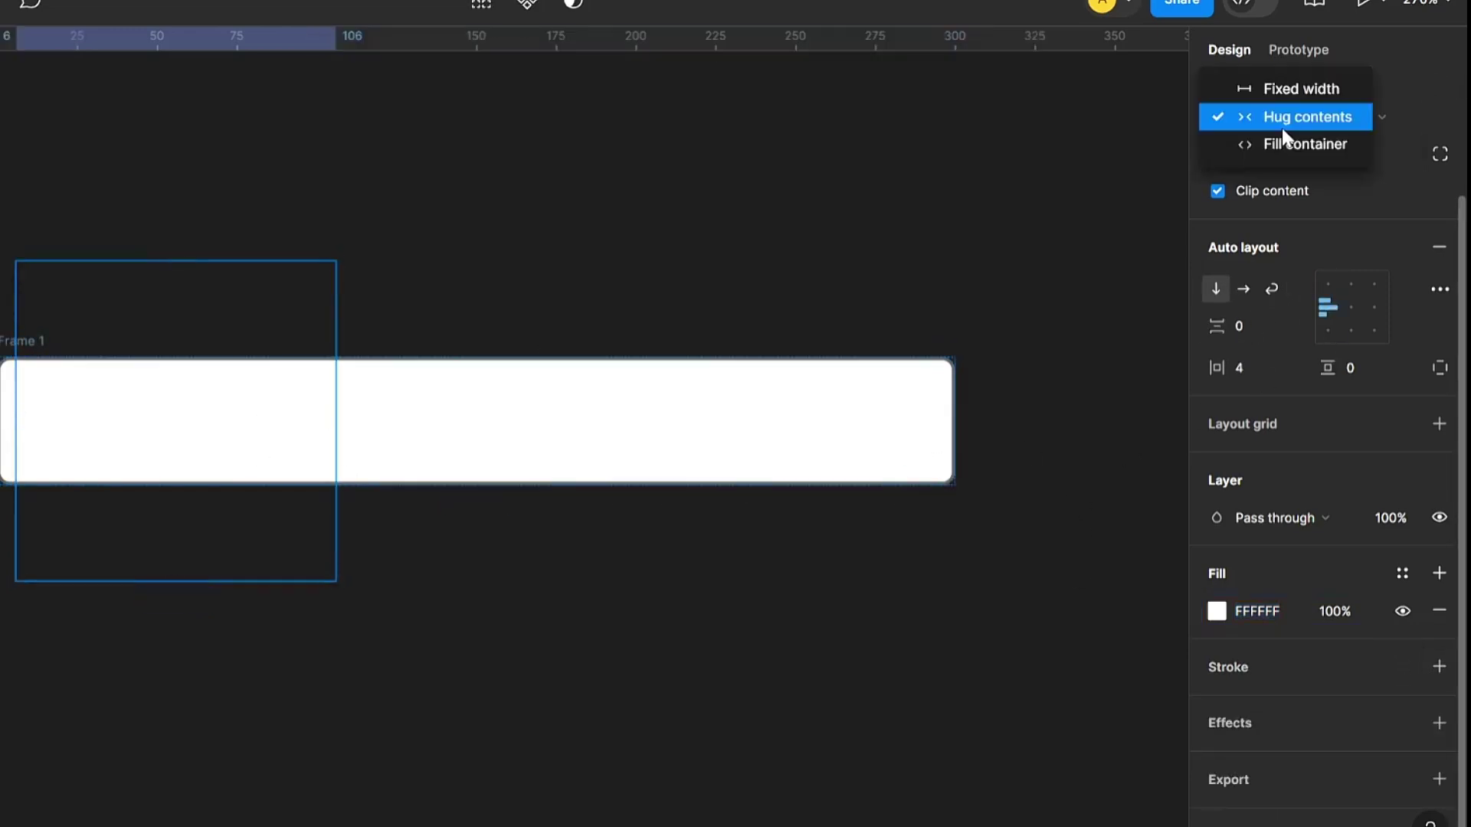
pyautogui.click(1282, 89)
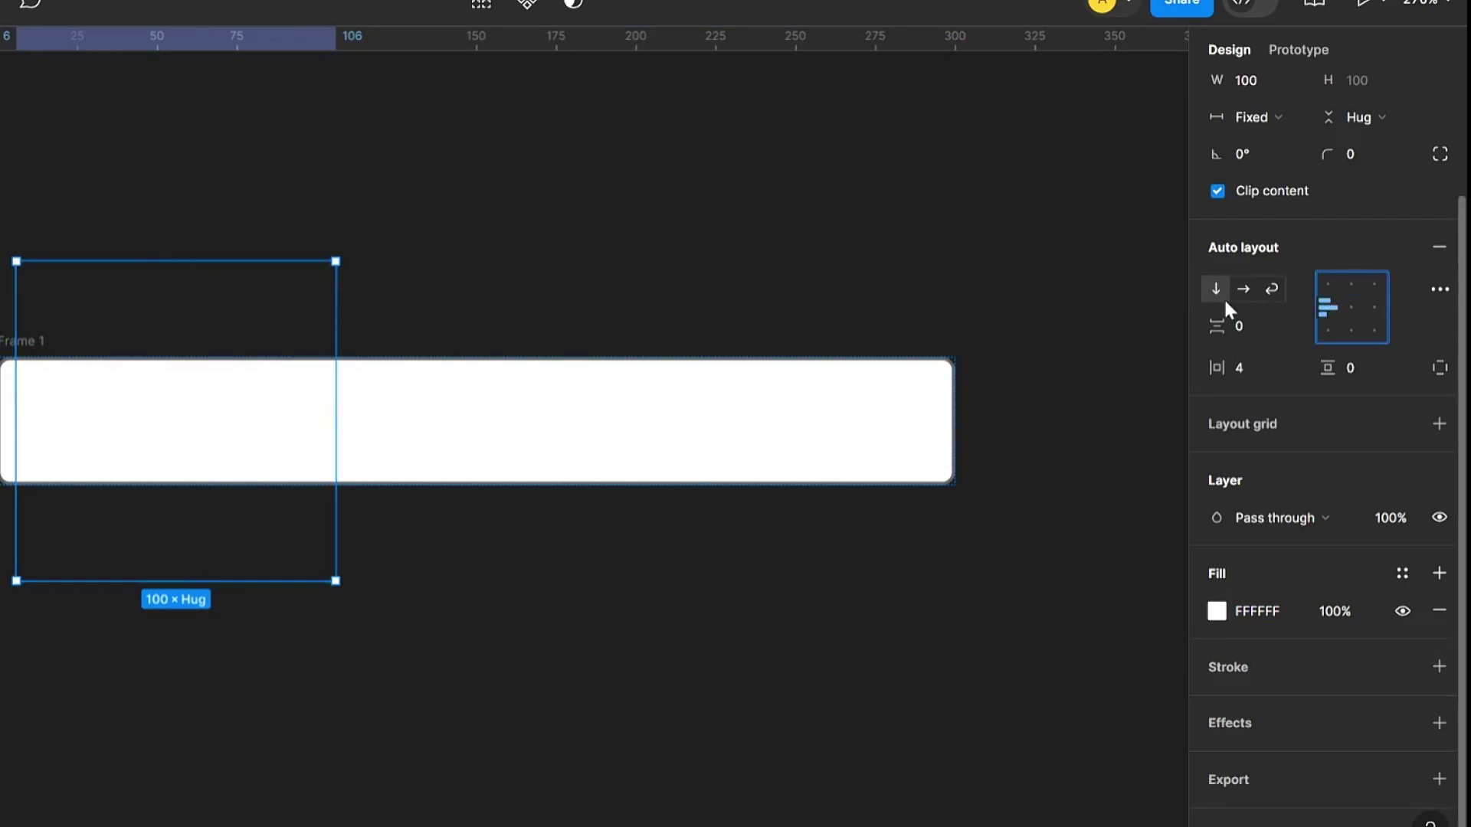
pyautogui.click(1239, 324)
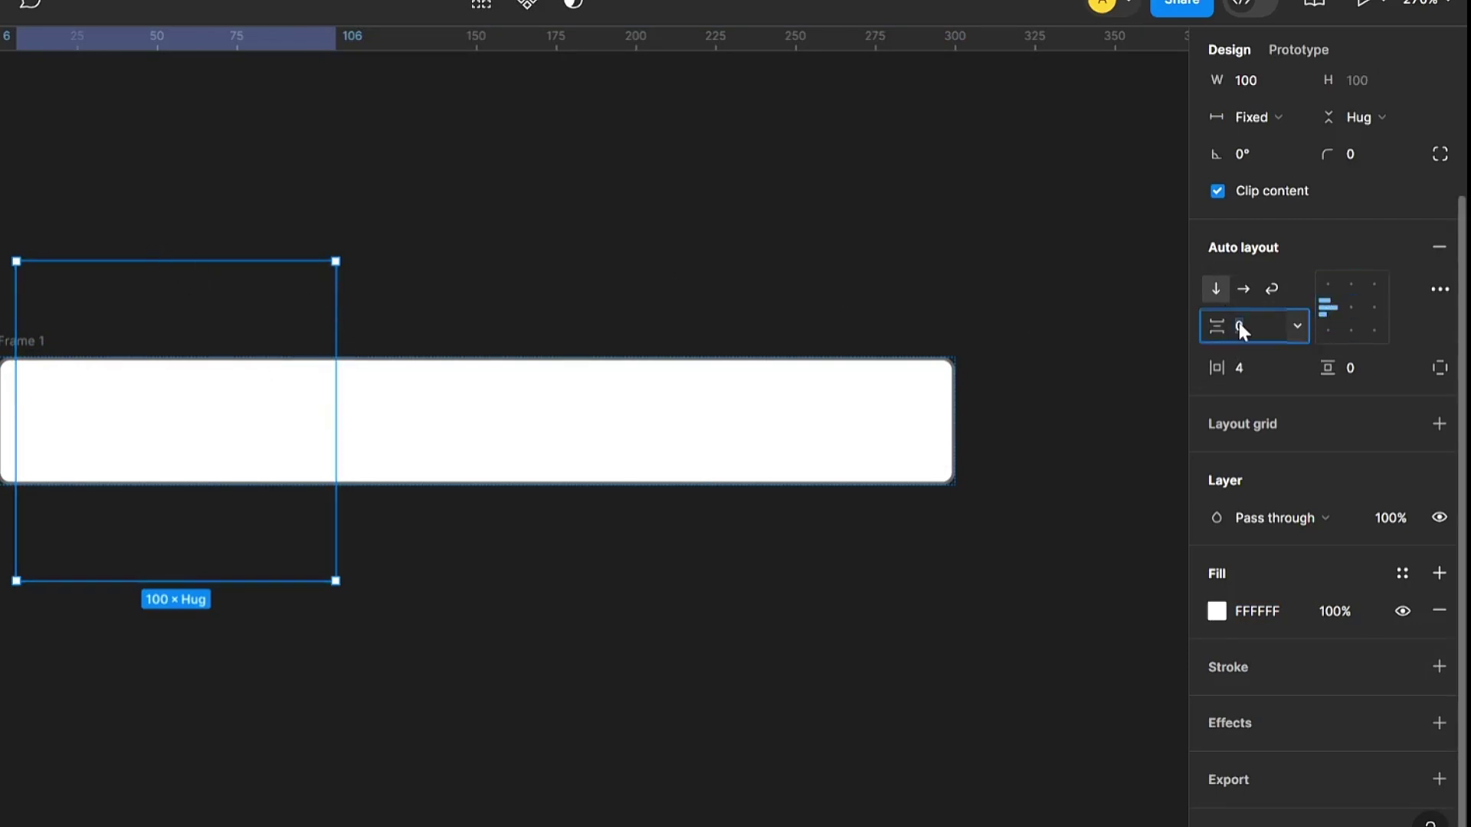
pyautogui.click(1368, 370)
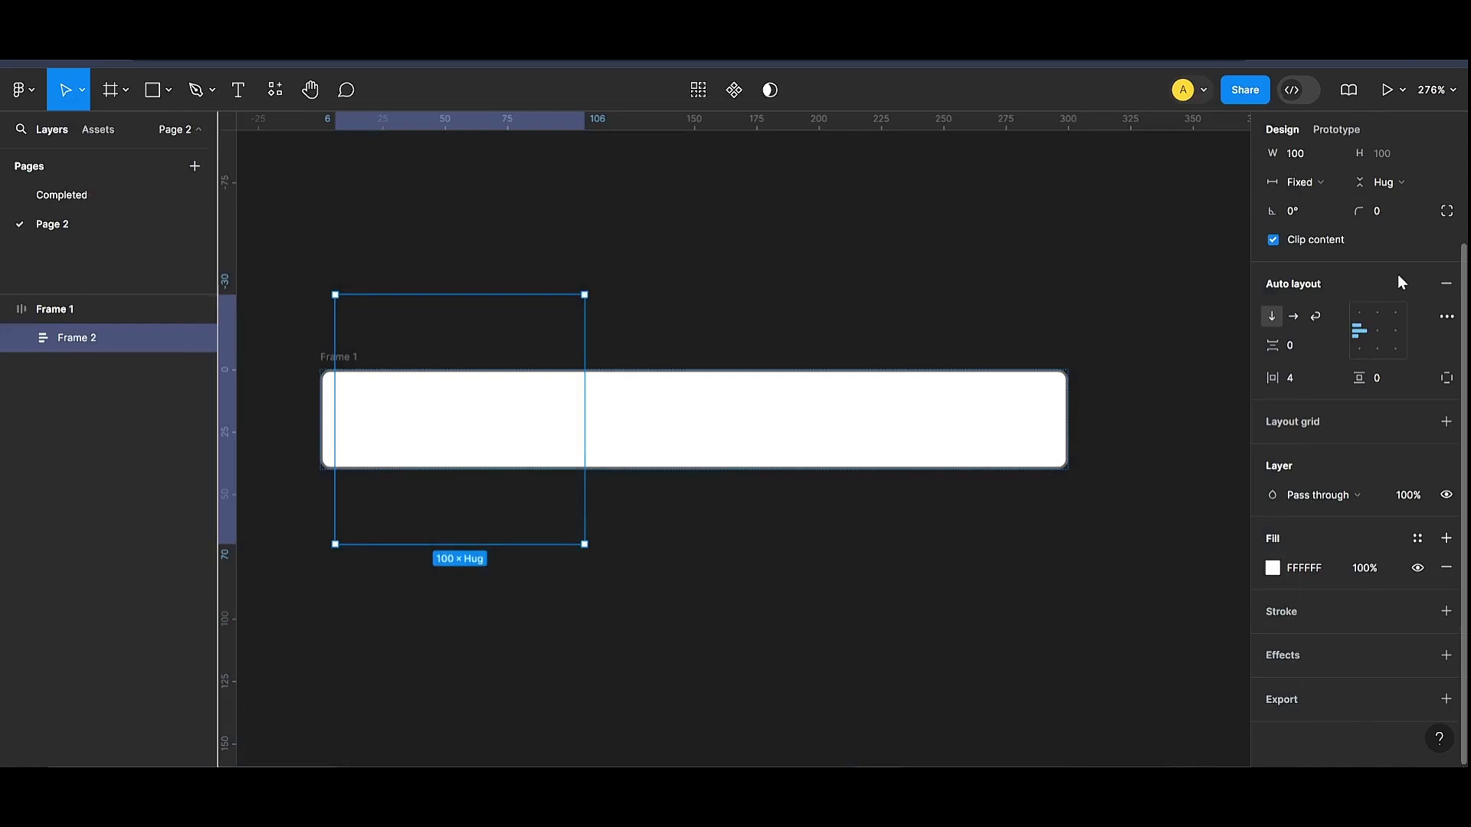
# Step: Set the nested frame to hug its contents horizontally and give it a fixed height of 20
pyautogui.click(1355, 117)
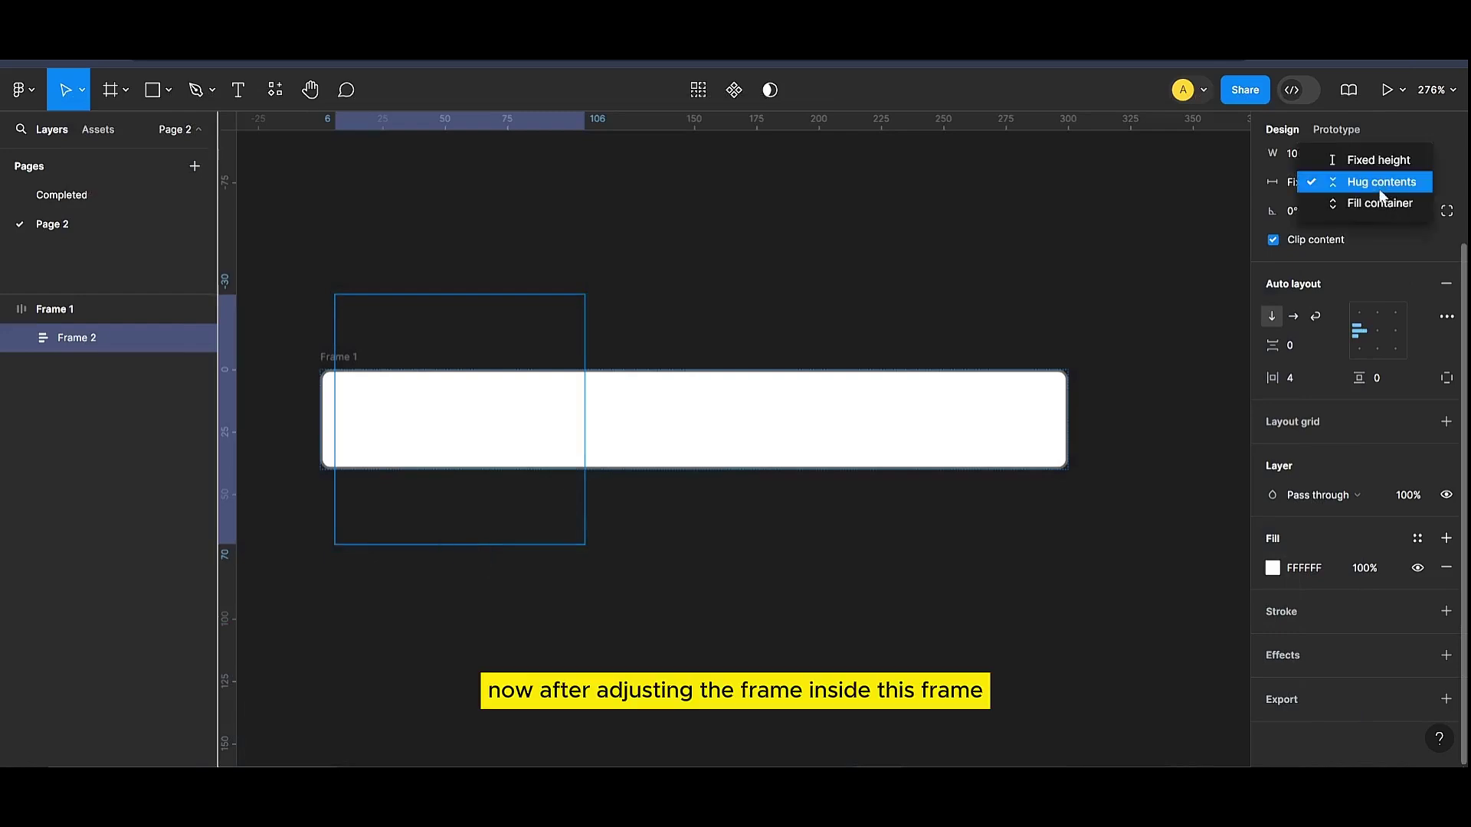
pyautogui.click(1347, 145)
pyautogui.click(1319, 182)
pyautogui.click(1327, 199)
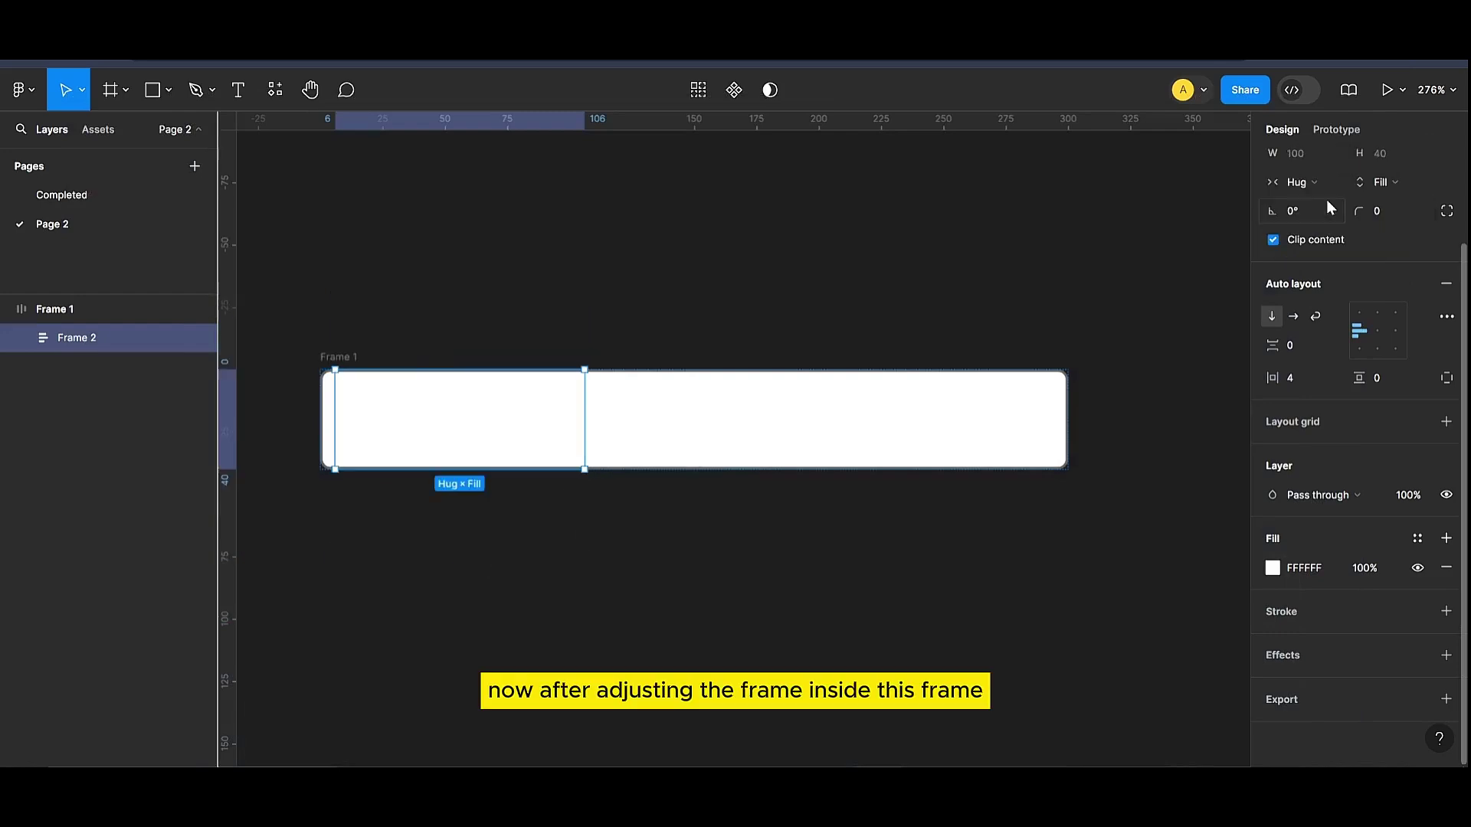
pyautogui.click(1385, 154)
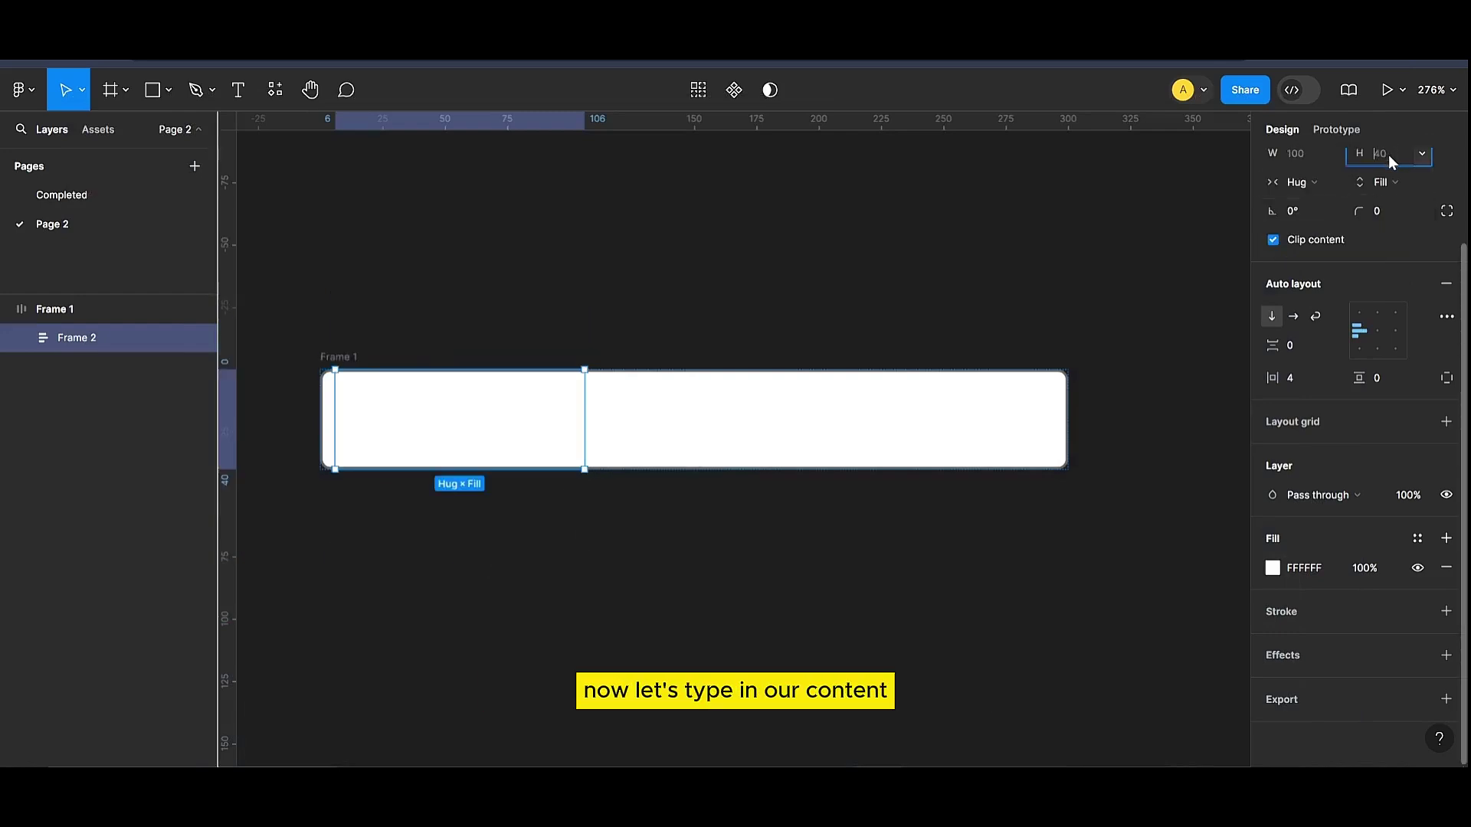
pyautogui.write('20')
pyautogui.press('Return')
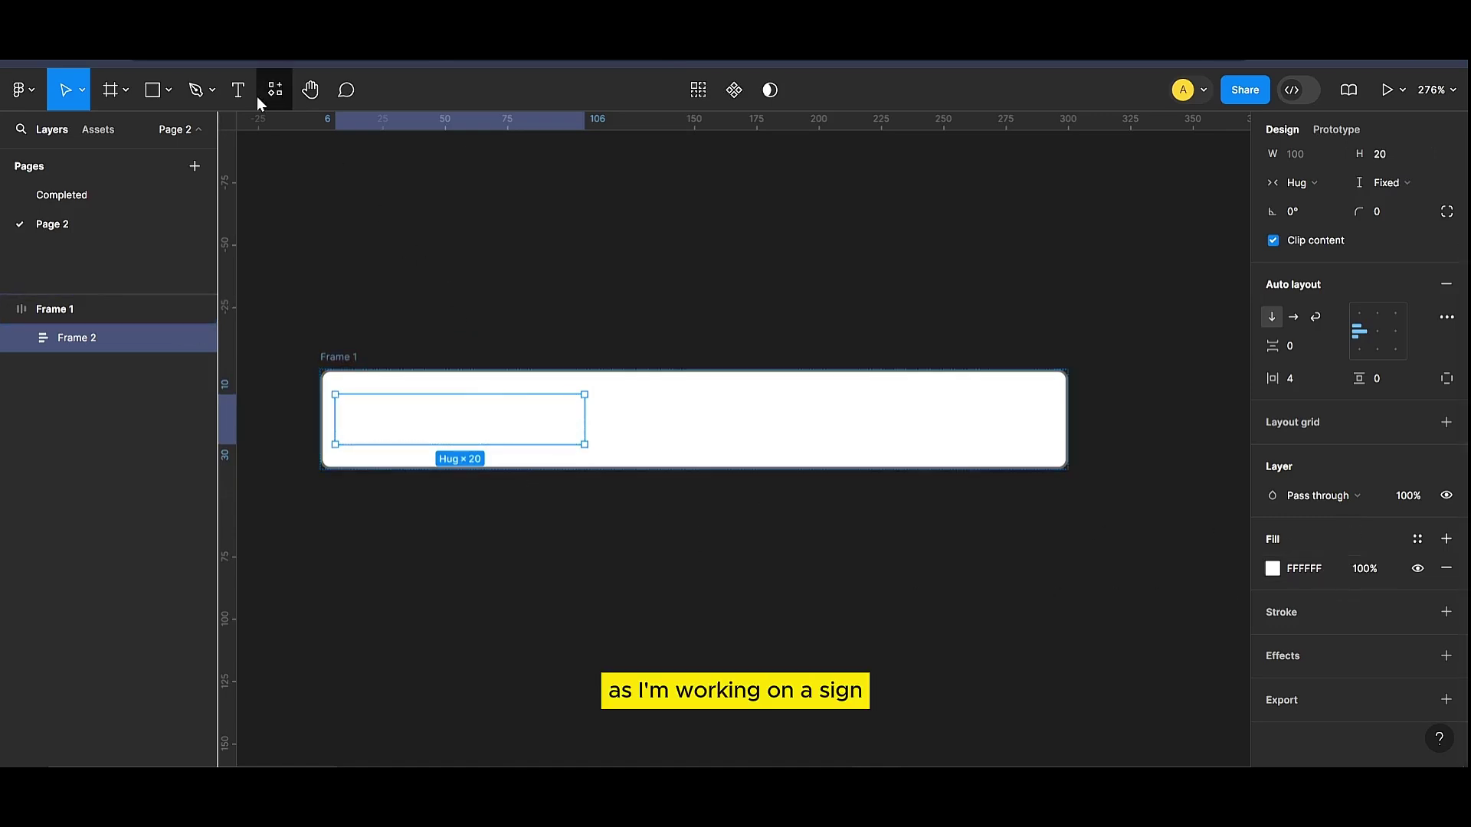
# Step: Add the text "Enter Email" inside the nested frame
pyautogui.click(230, 98)
pyautogui.click(386, 421)
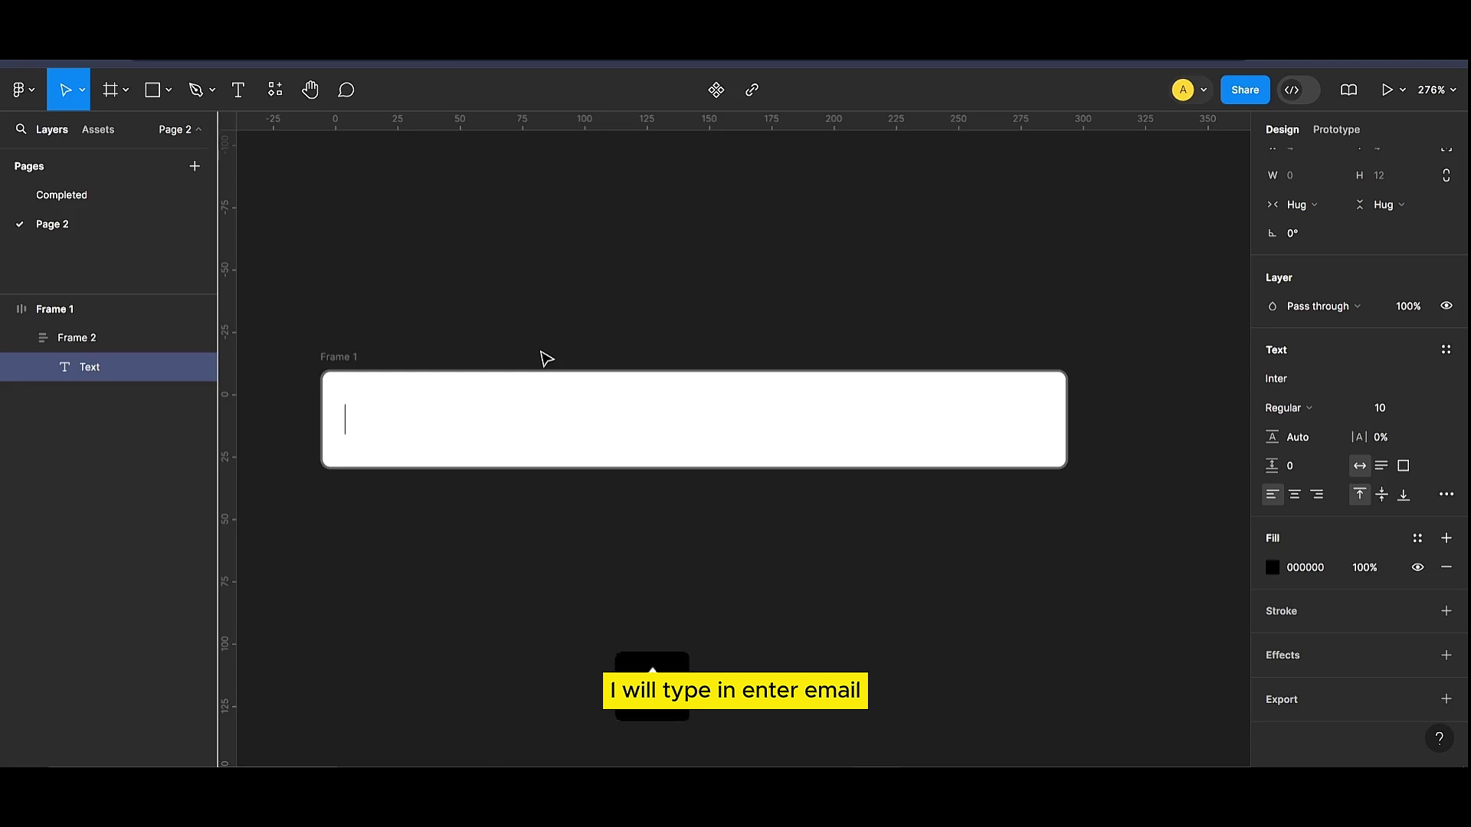
pyautogui.write('Enter ')
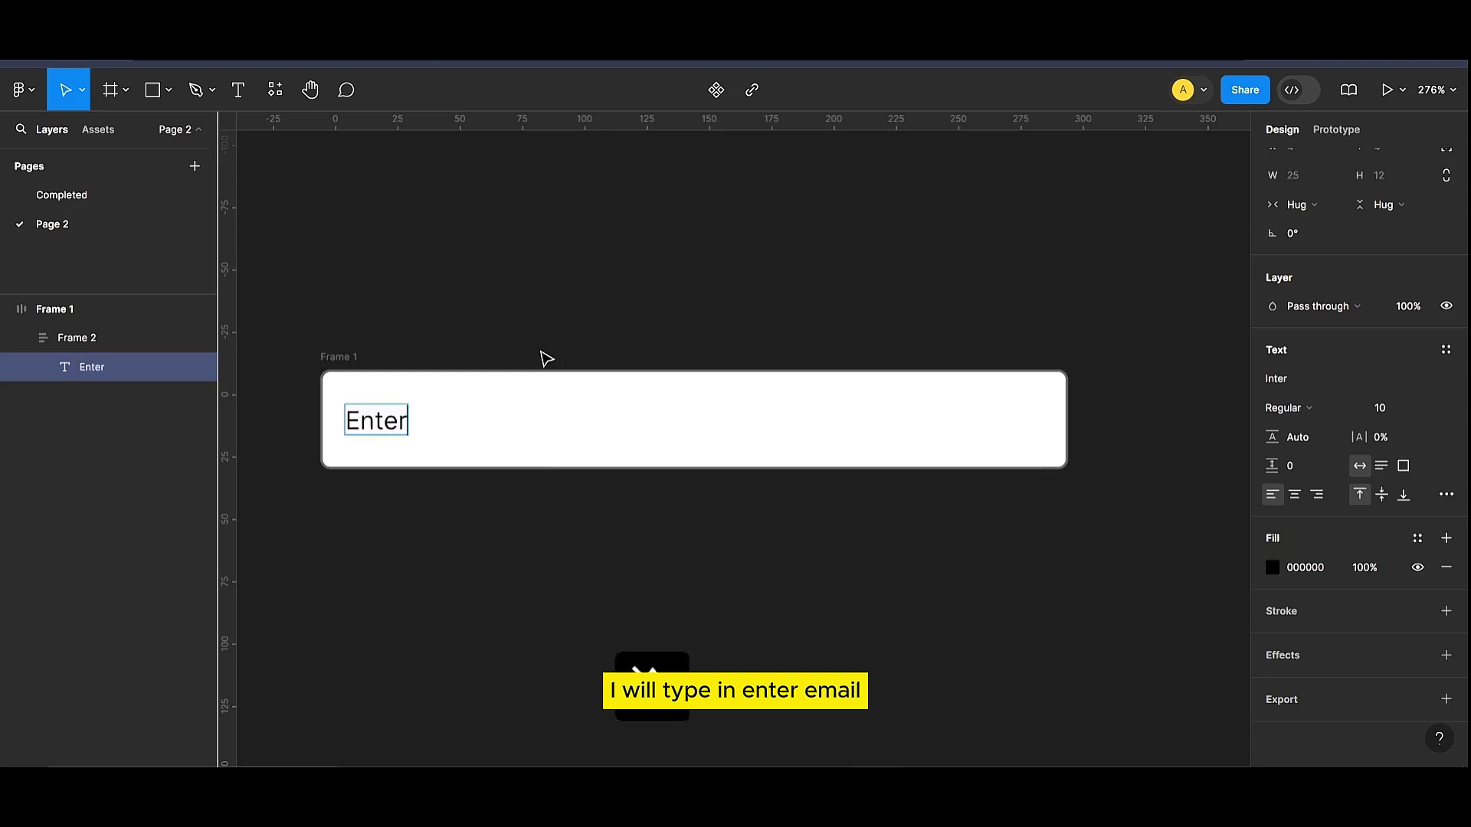
pyautogui.write('E')
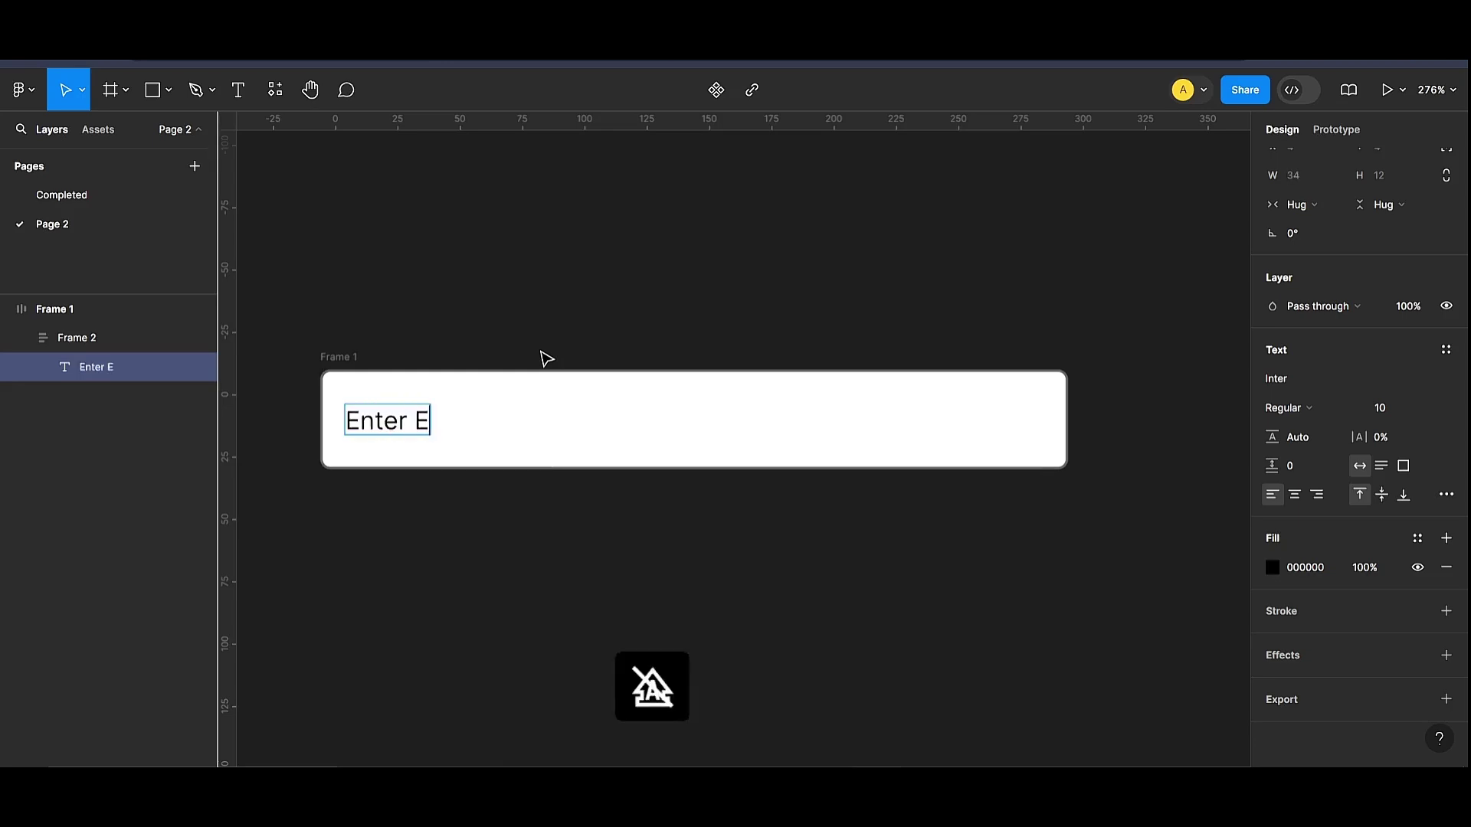
pyautogui.write('mail')
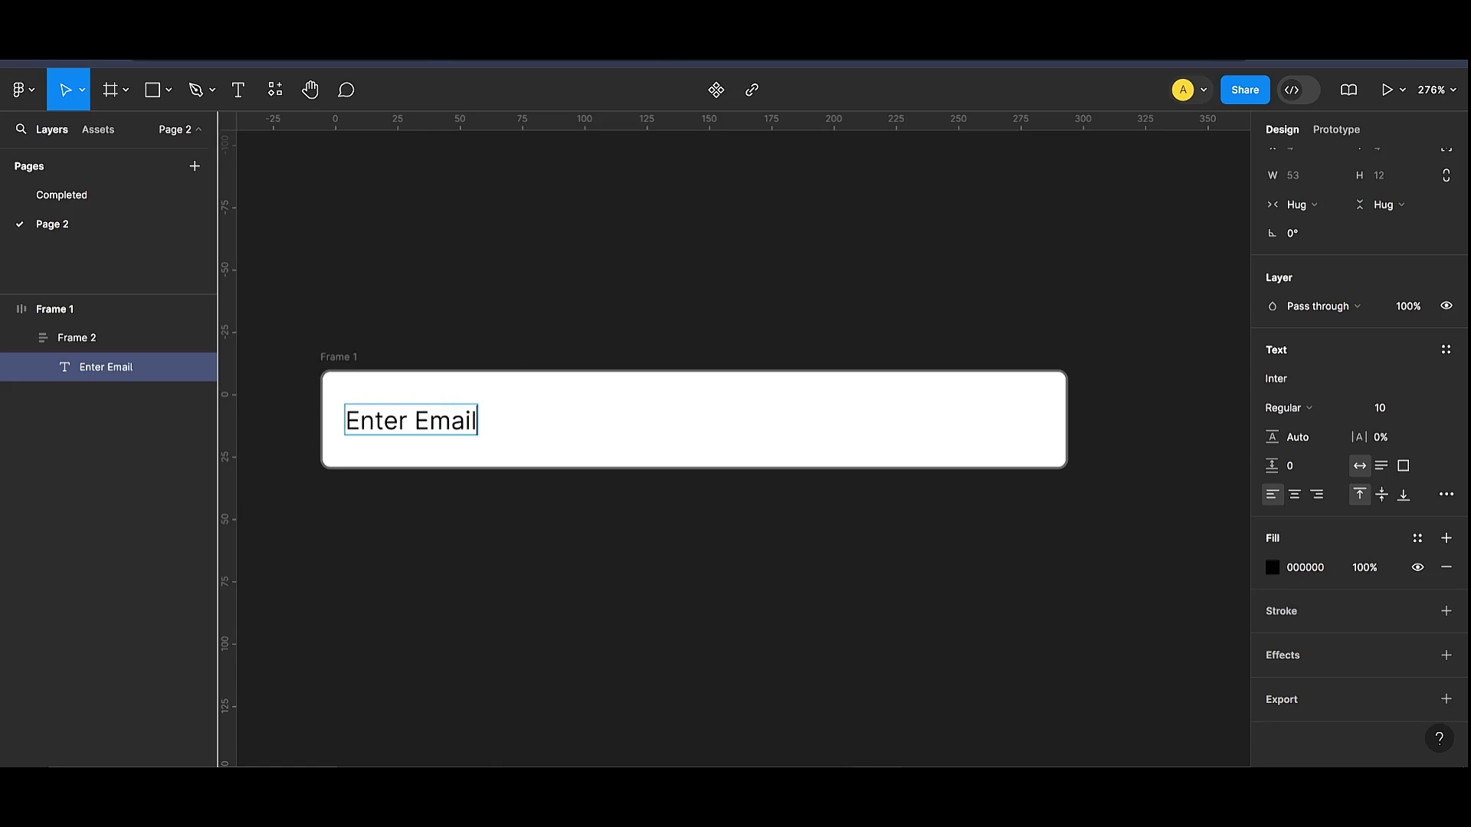
# Step: Set the font size of the "Enter Email" text to 16
pyautogui.tripleClick(449, 420)
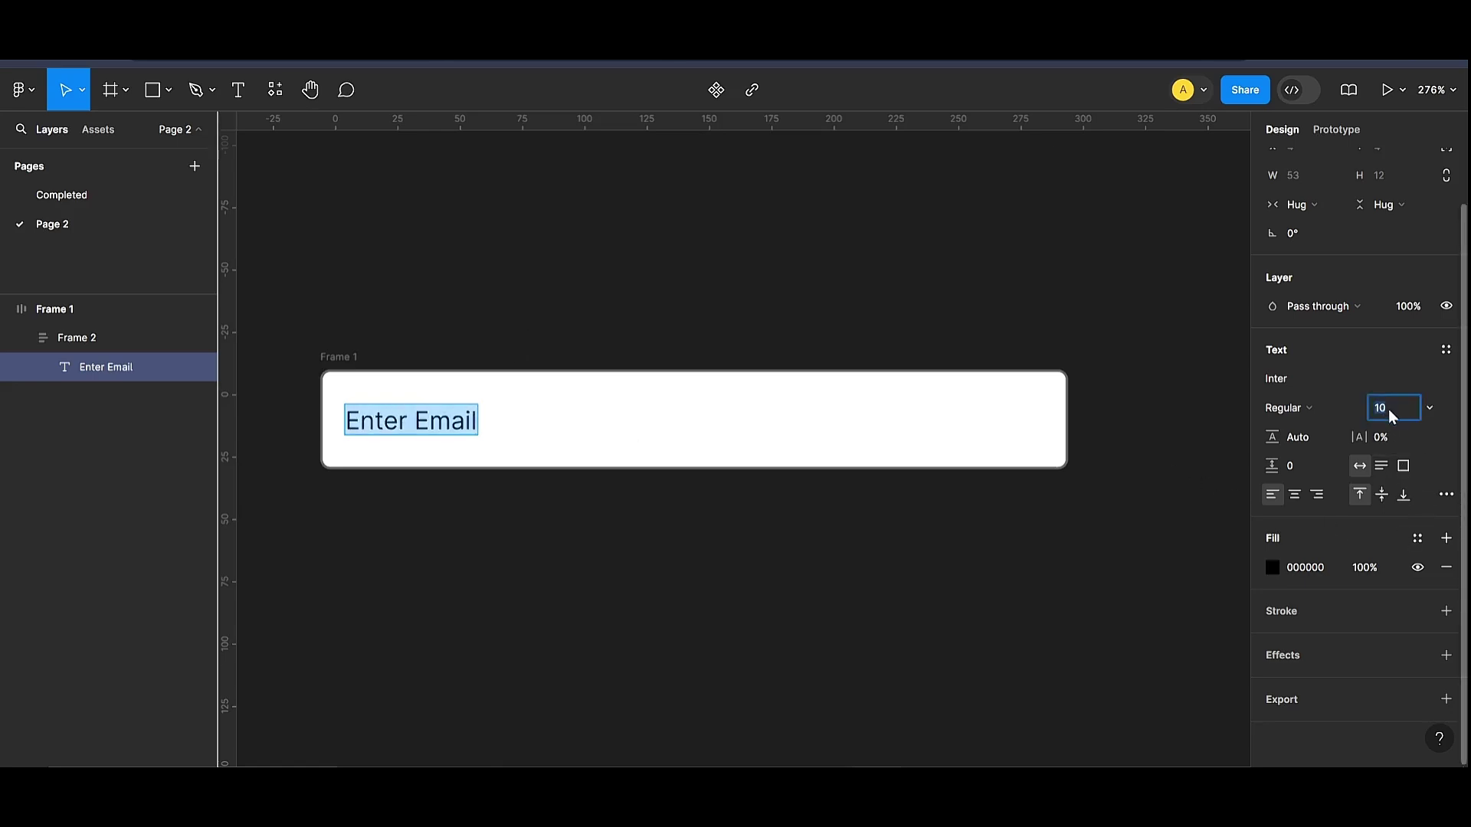
pyautogui.write('16')
pyautogui.press('Return')
pyautogui.scroll(-2, 421, 485)
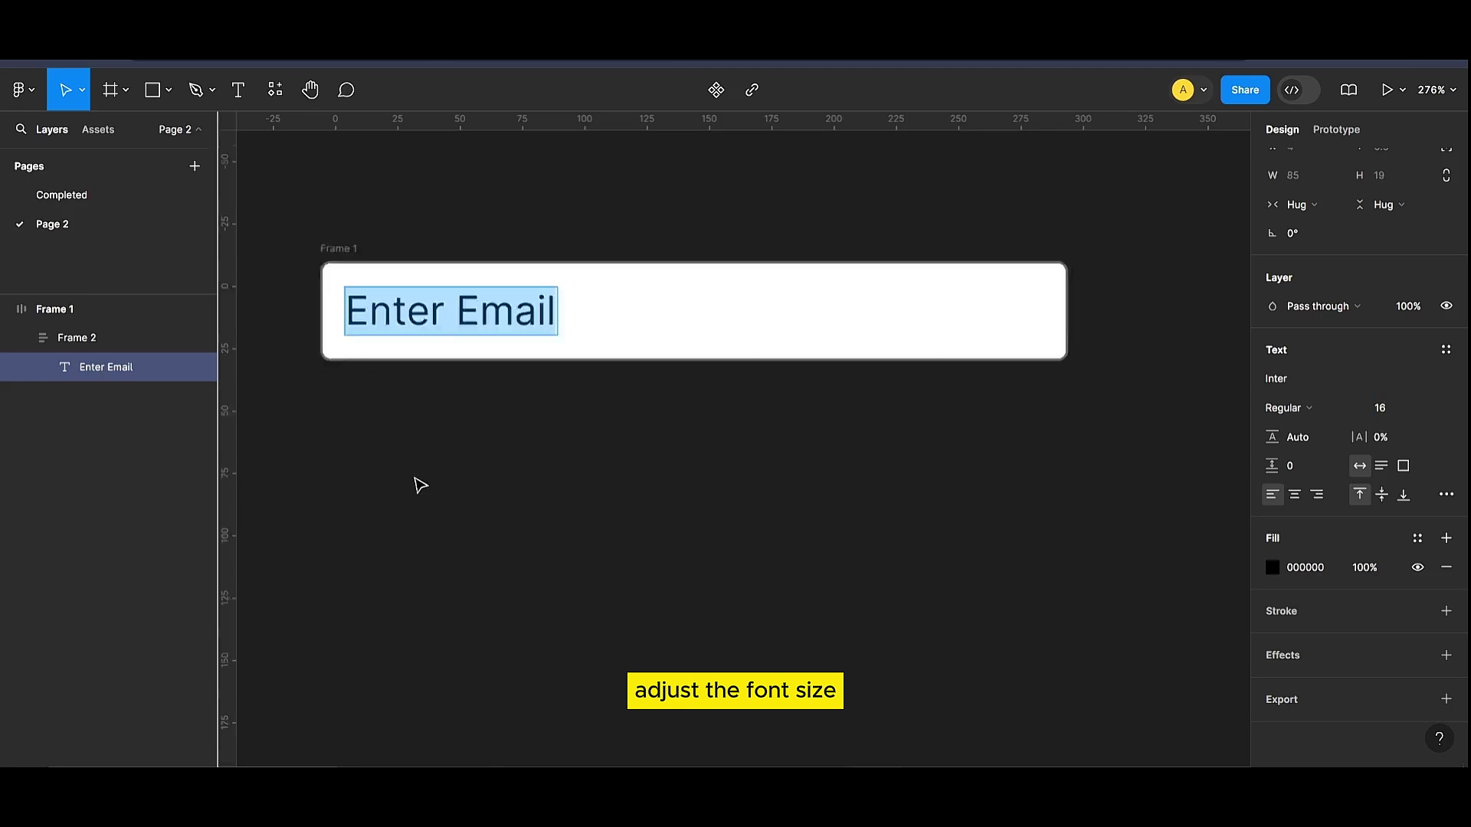
pyautogui.scroll(2, 460, 429)
pyautogui.scroll(-5, 500, 394)
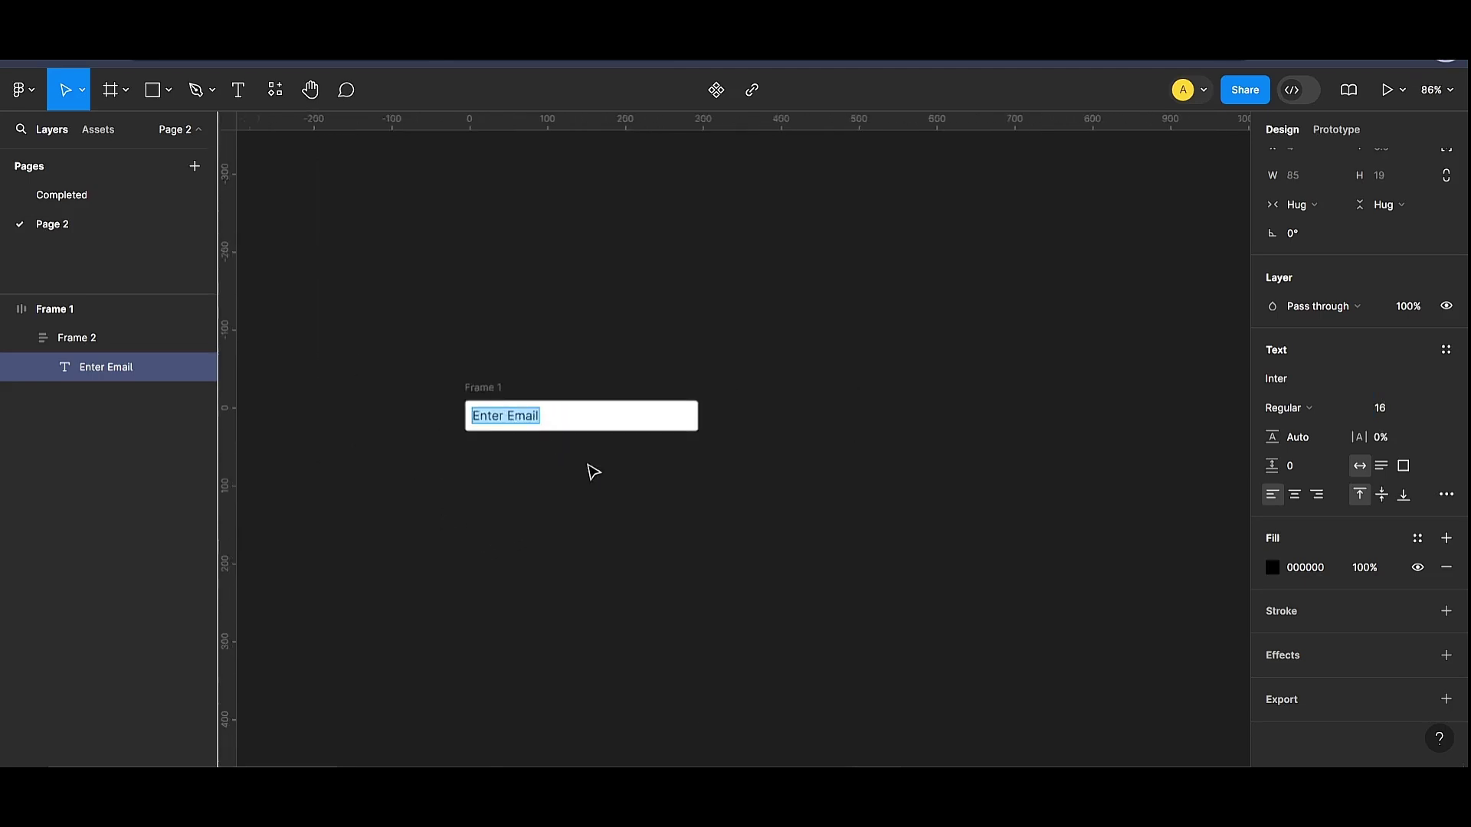
pyautogui.scroll(-1, 588, 464)
pyautogui.press('Escape')
pyautogui.press('Escape')
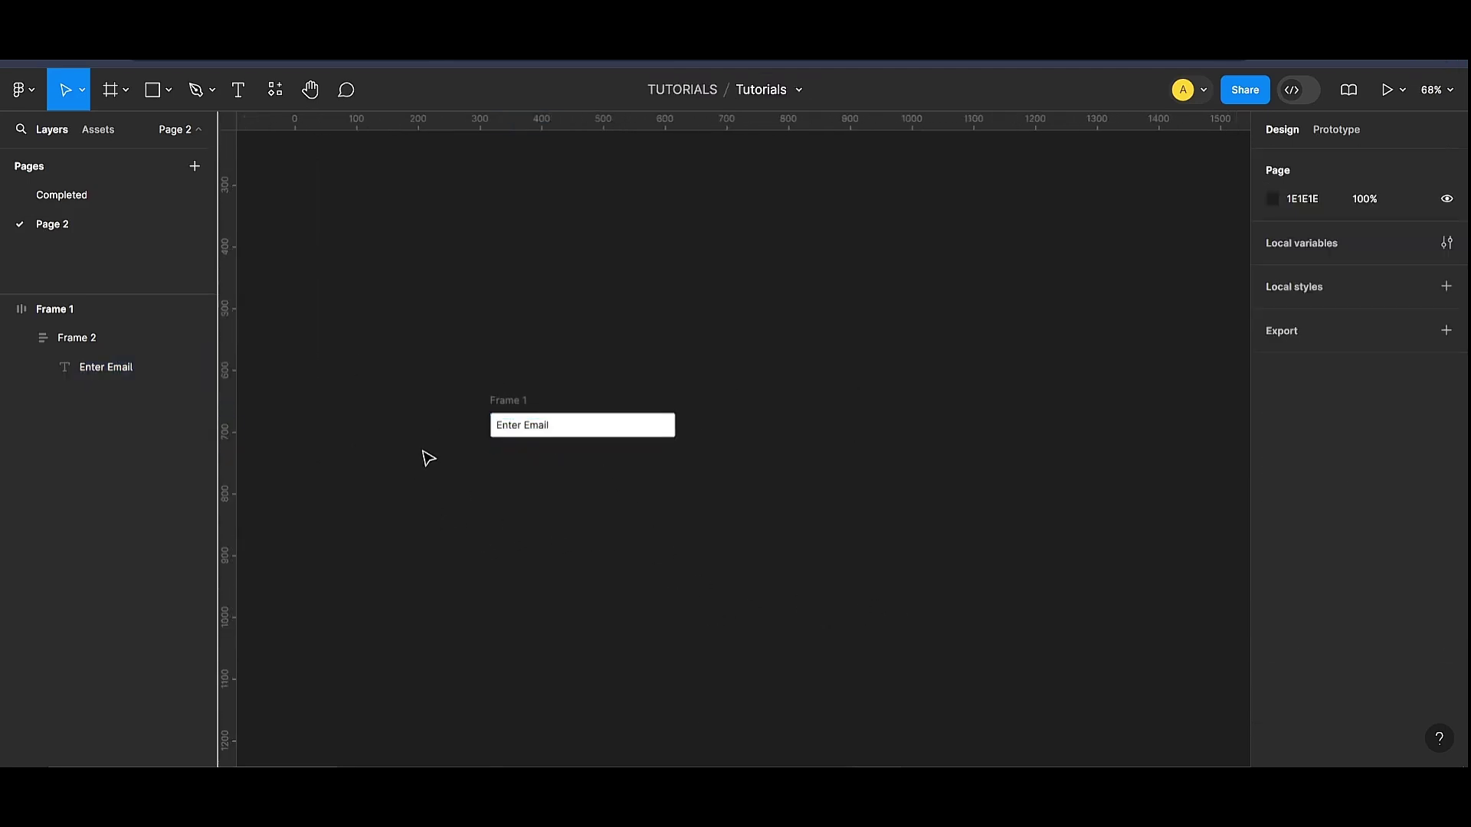
# Step: Set the font size of the "Enter Email" text to 12
pyautogui.click(518, 401)
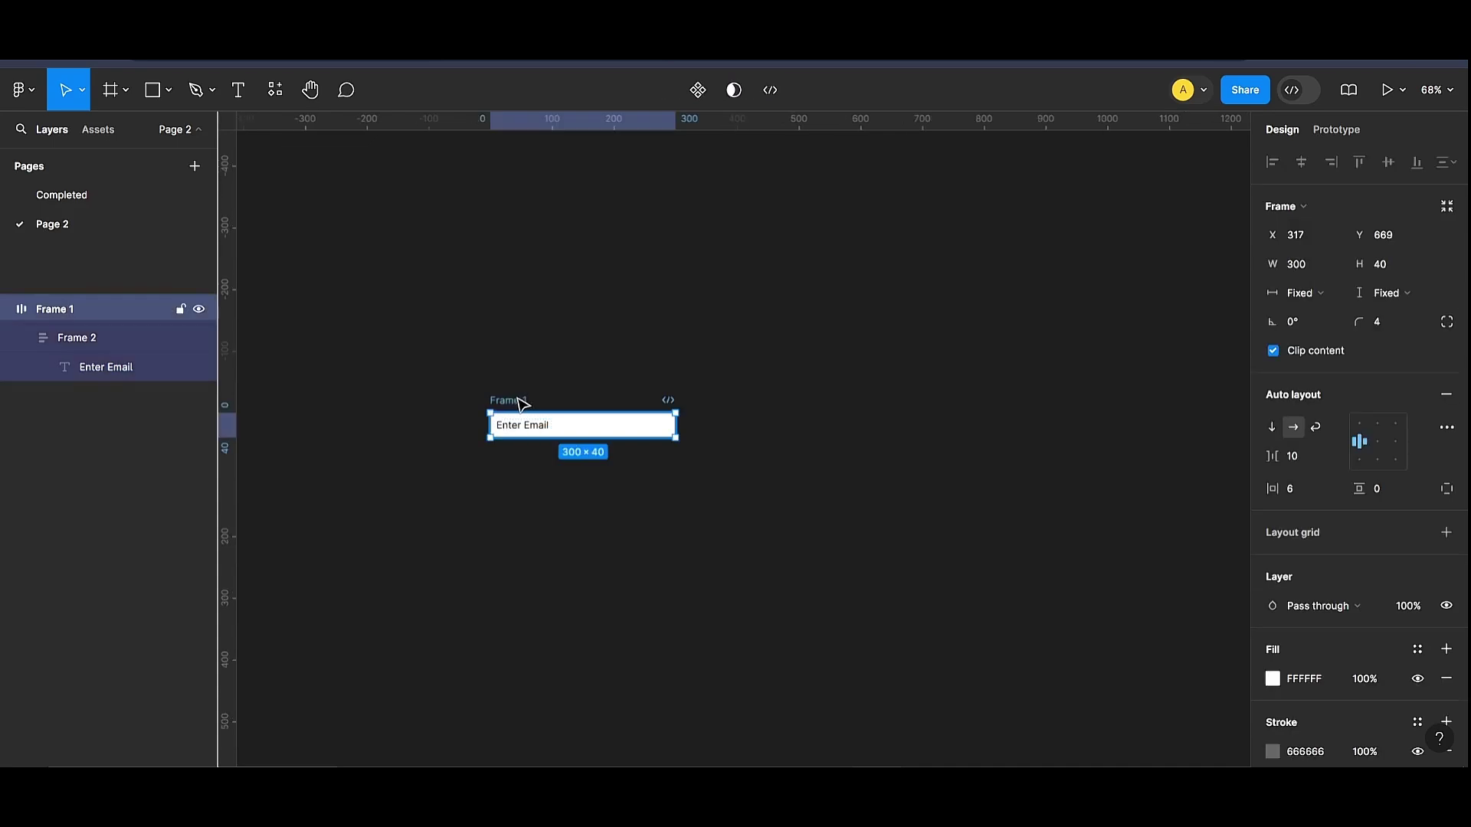
pyautogui.scroll(3, 564, 439)
pyautogui.doubleClick(526, 426)
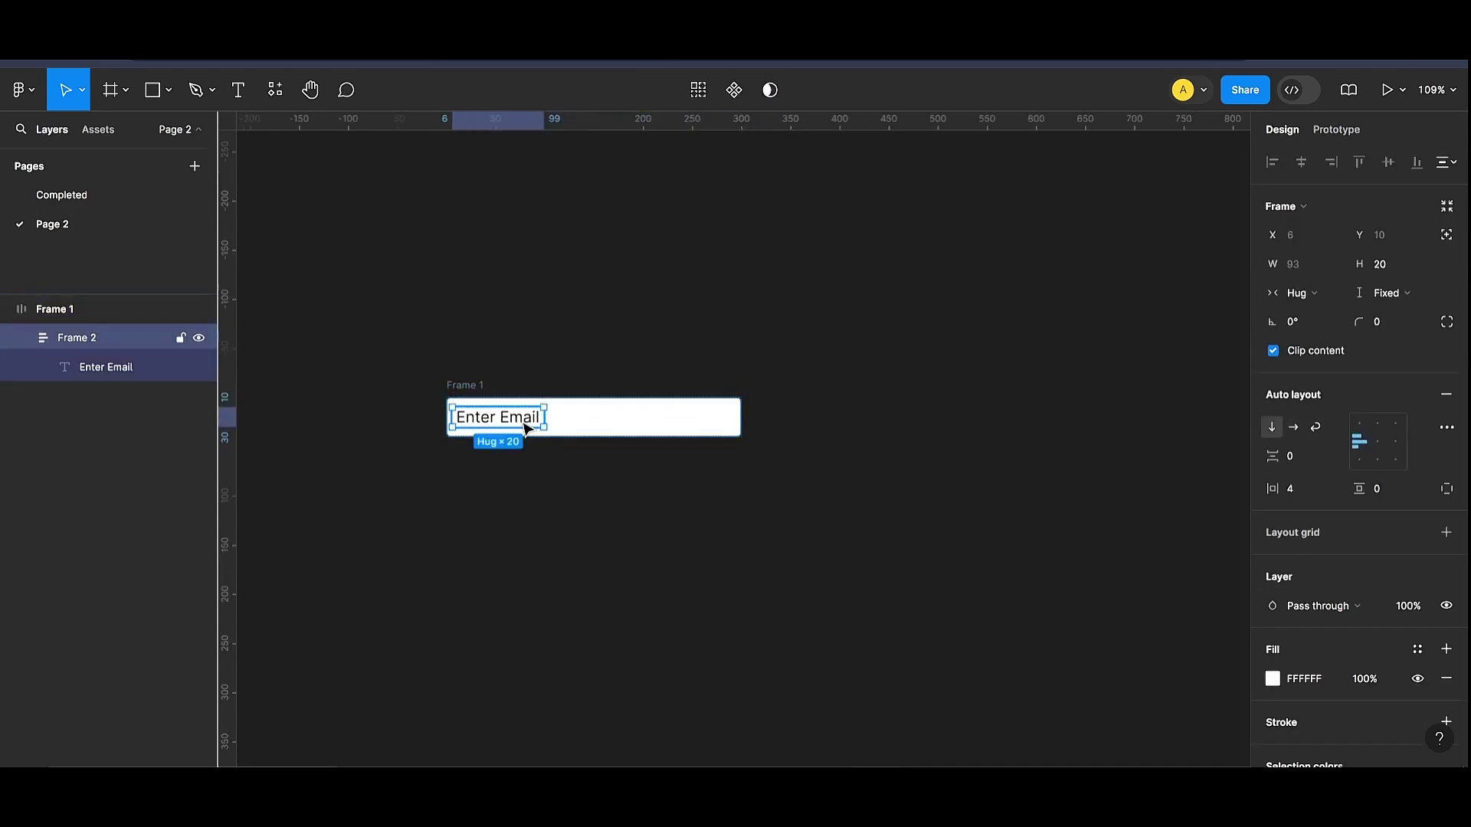
pyautogui.doubleClick(525, 427)
pyautogui.click(1385, 468)
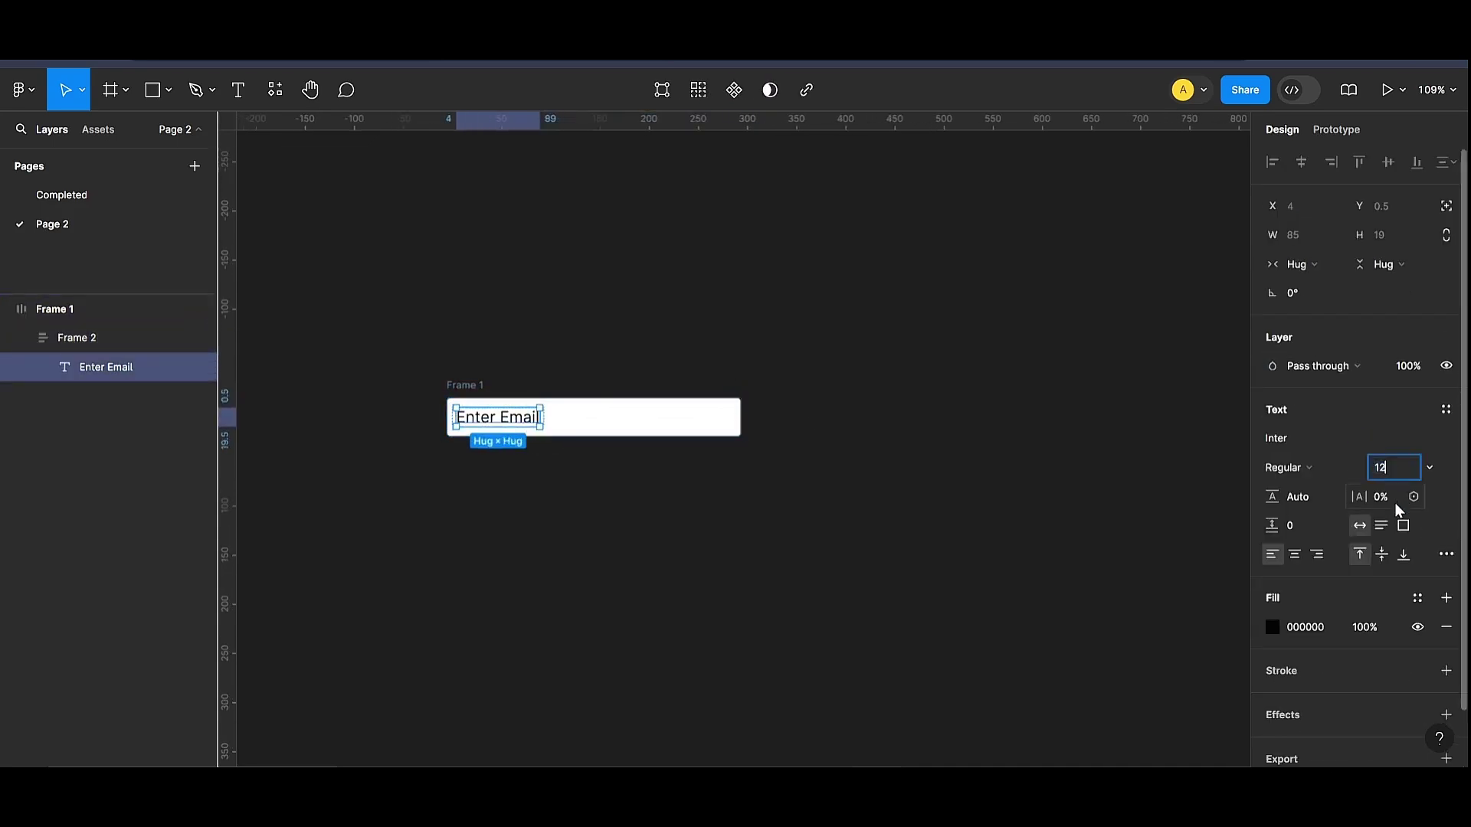
pyautogui.press('Return')
pyautogui.click(830, 618)
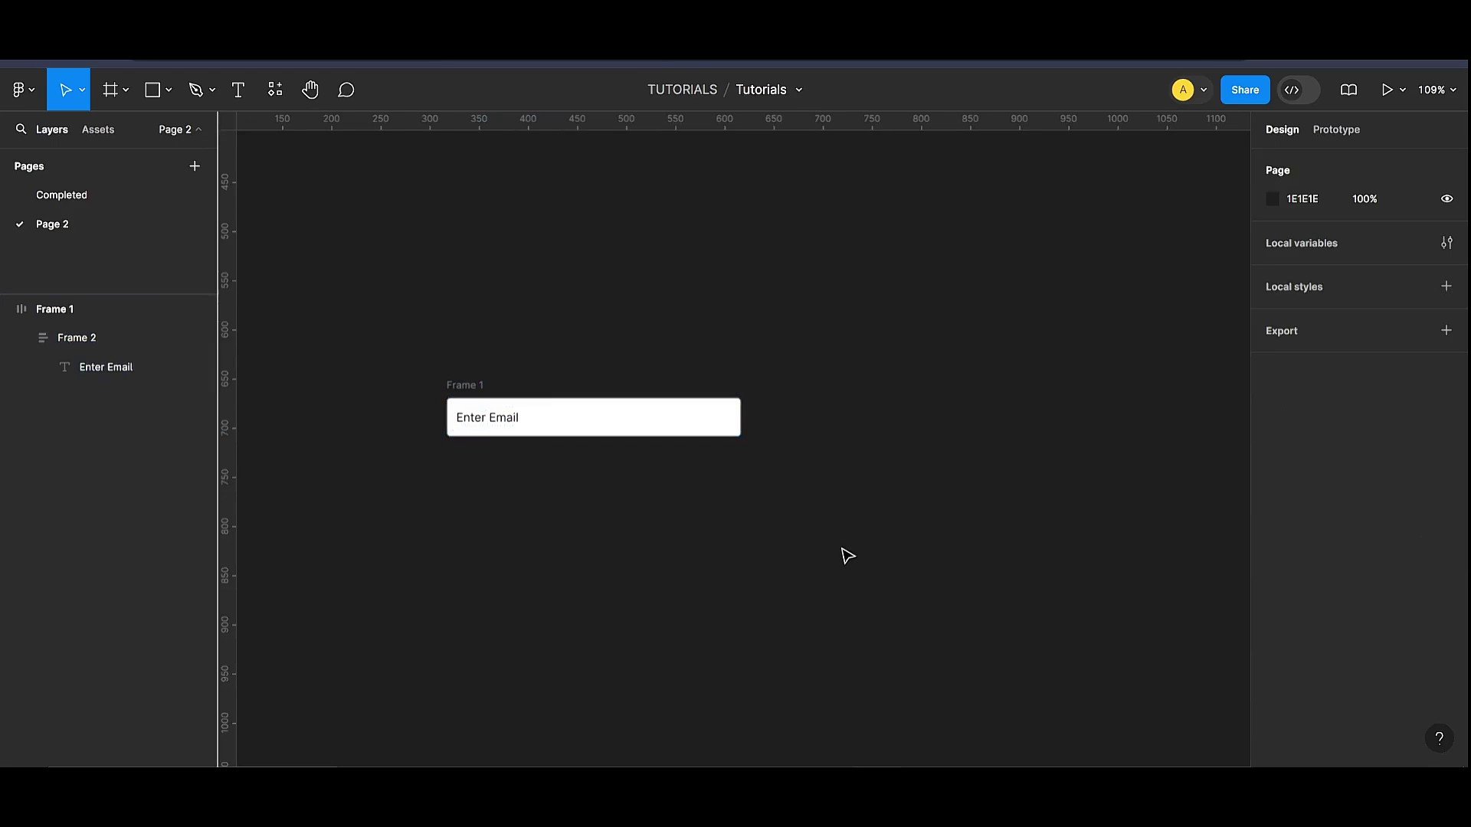
# Step: Turn the outer 300 × 40 frame into a component and rename it "default"
pyautogui.moveTo(414, 363); pyautogui.dragTo(853, 495)
pyautogui.click(708, 95)
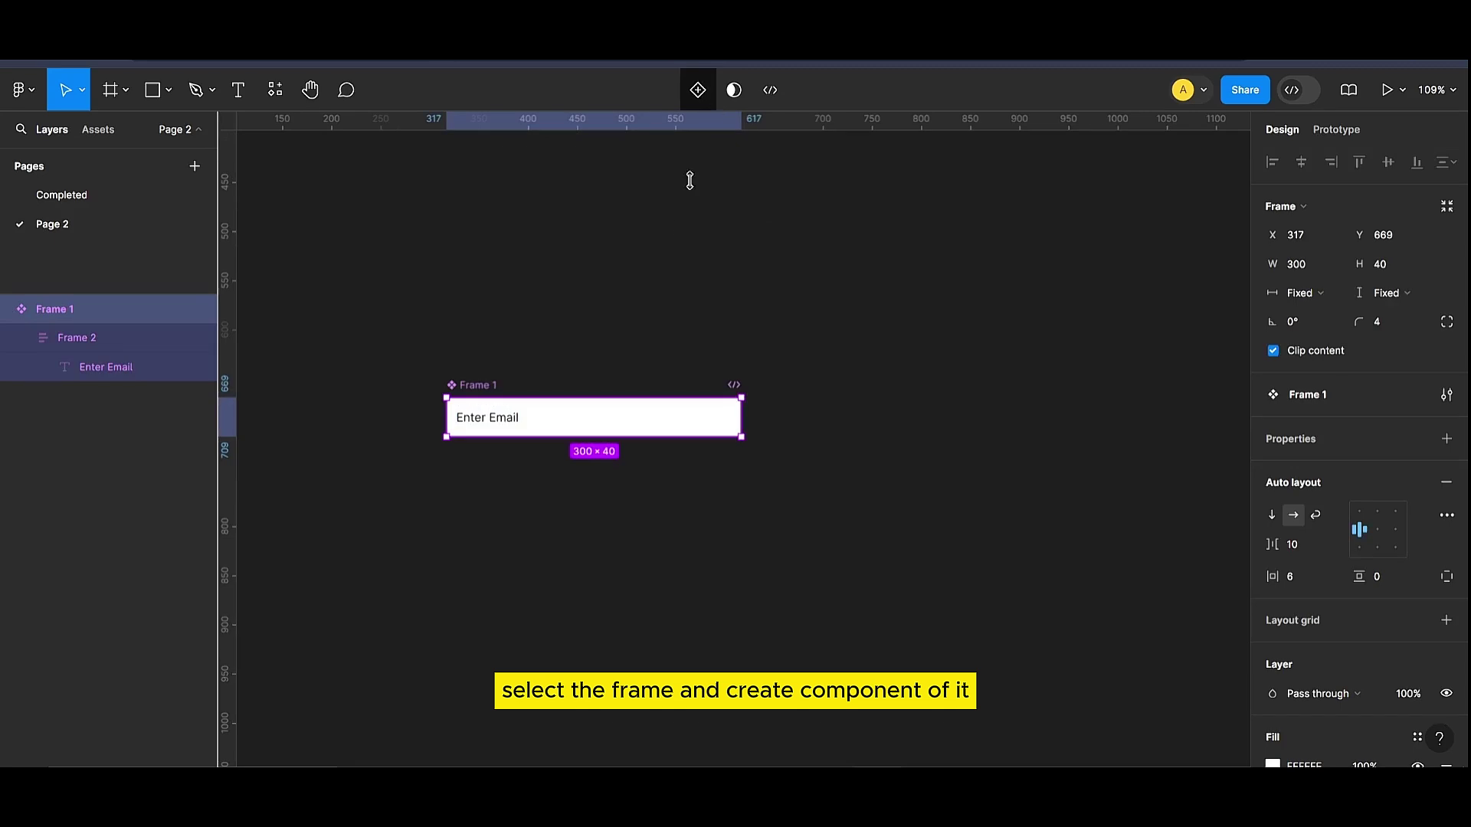
pyautogui.doubleClick(484, 386)
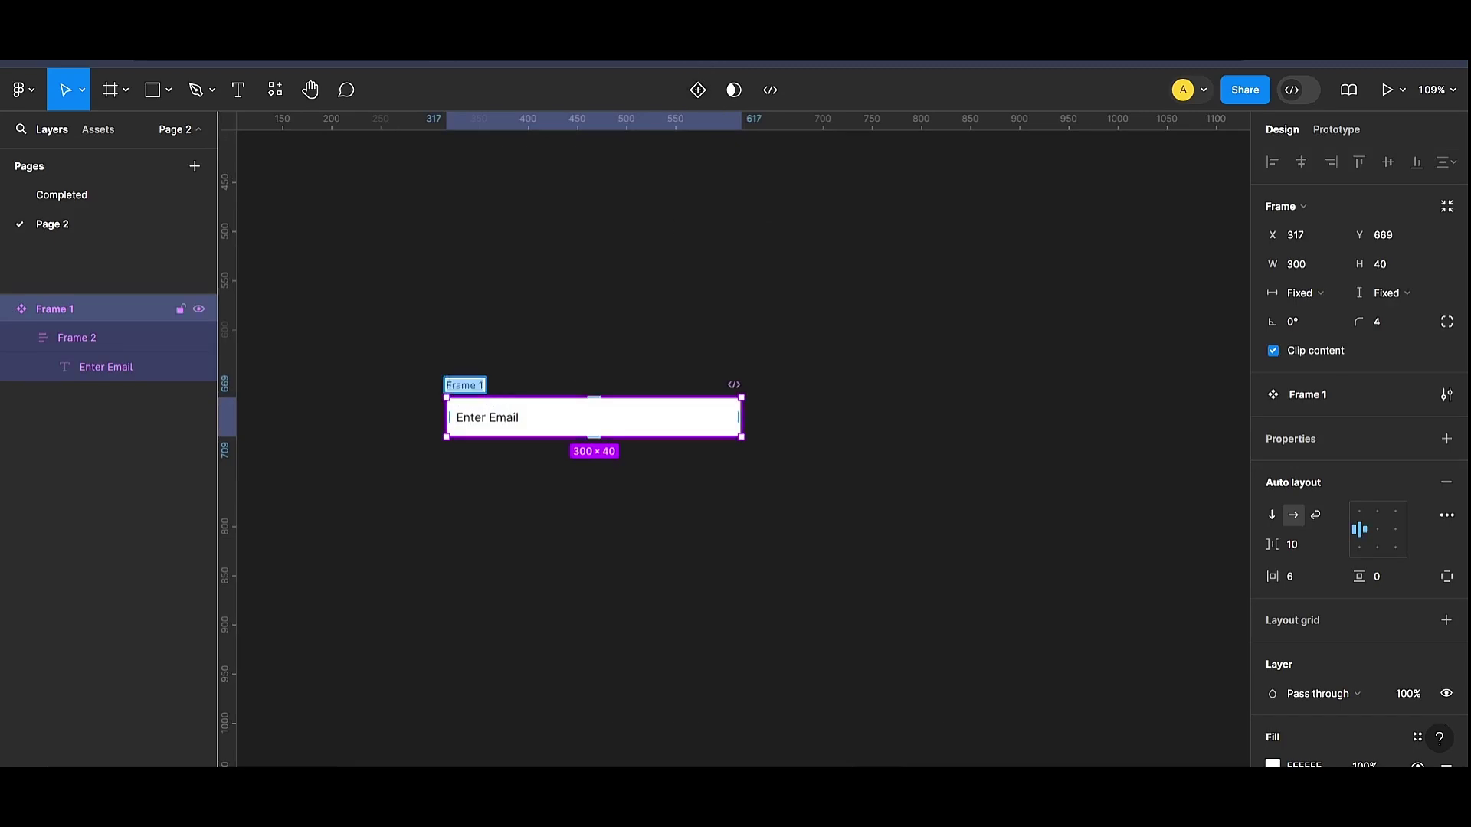
pyautogui.write('default')
pyautogui.click(655, 496)
# Step: Add a second variant to the "default" component
pyautogui.moveTo(402, 354); pyautogui.dragTo(818, 481)
pyautogui.click(699, 89)
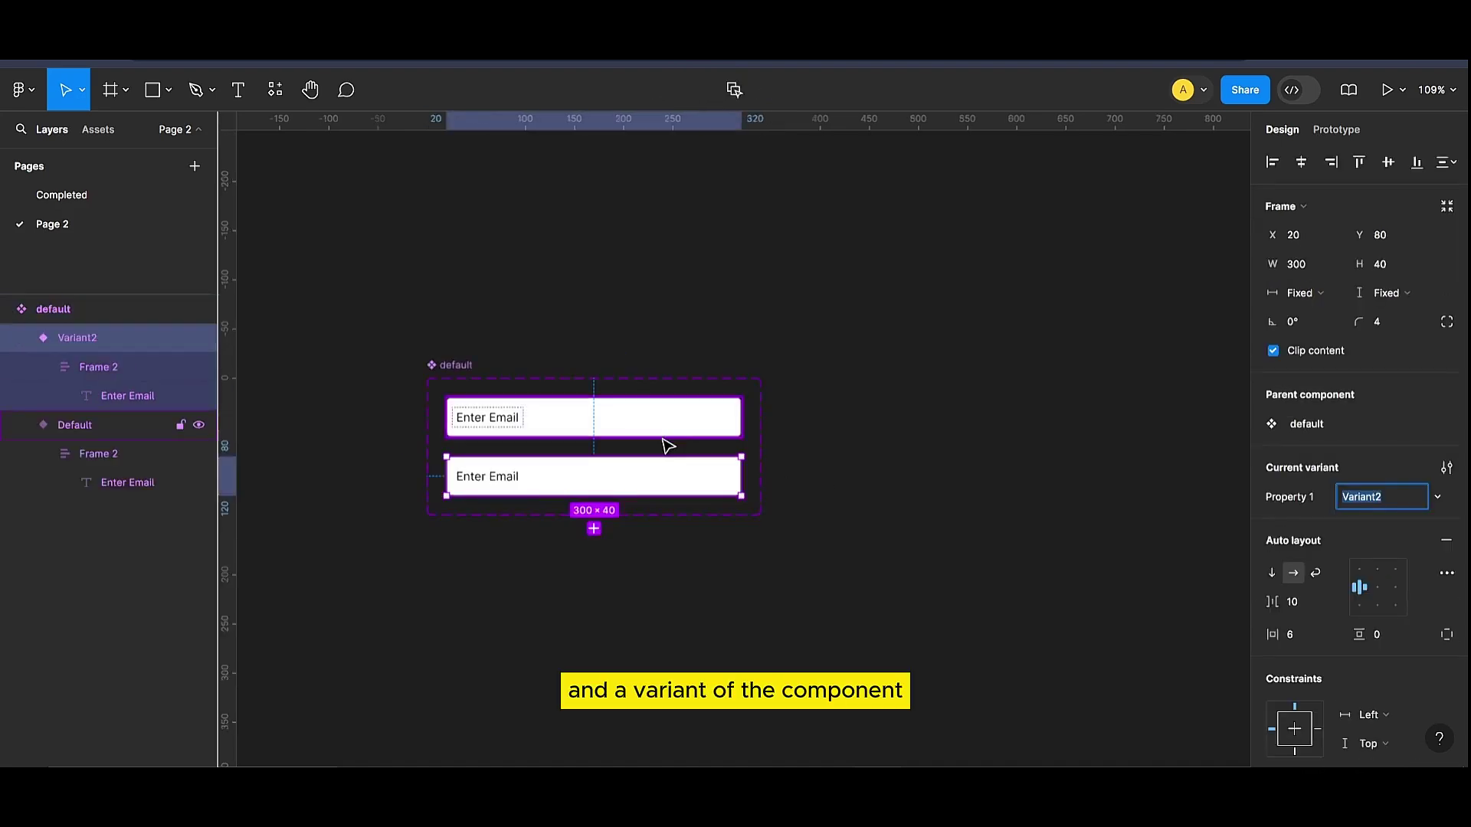
pyautogui.click(568, 494)
# Step: Give the second variant's inner text frame absolute position and turn off Clip content on the variant itself
pyautogui.scroll(5, 569, 500)
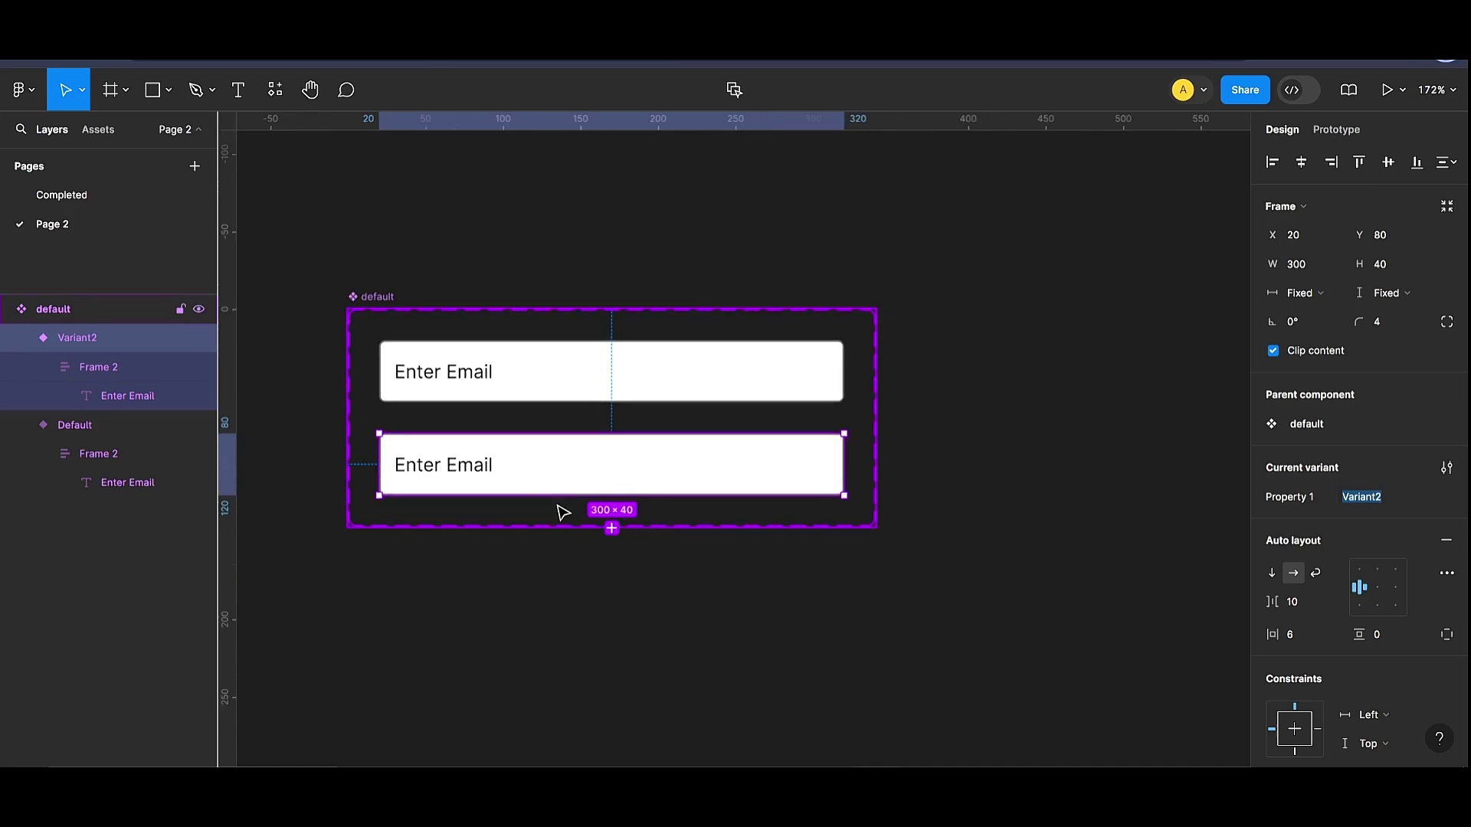
pyautogui.press('Return')
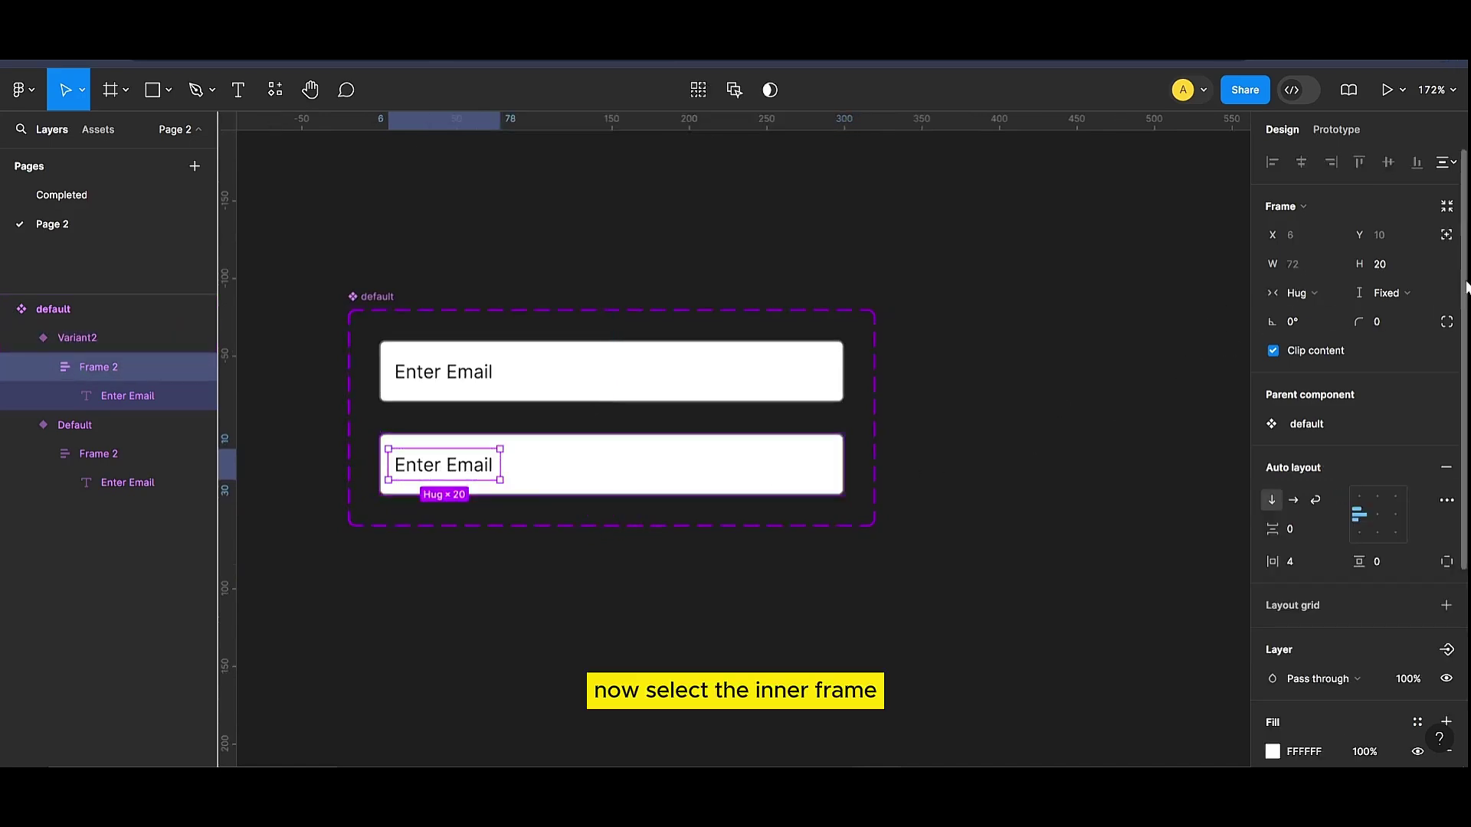
pyautogui.click(1445, 237)
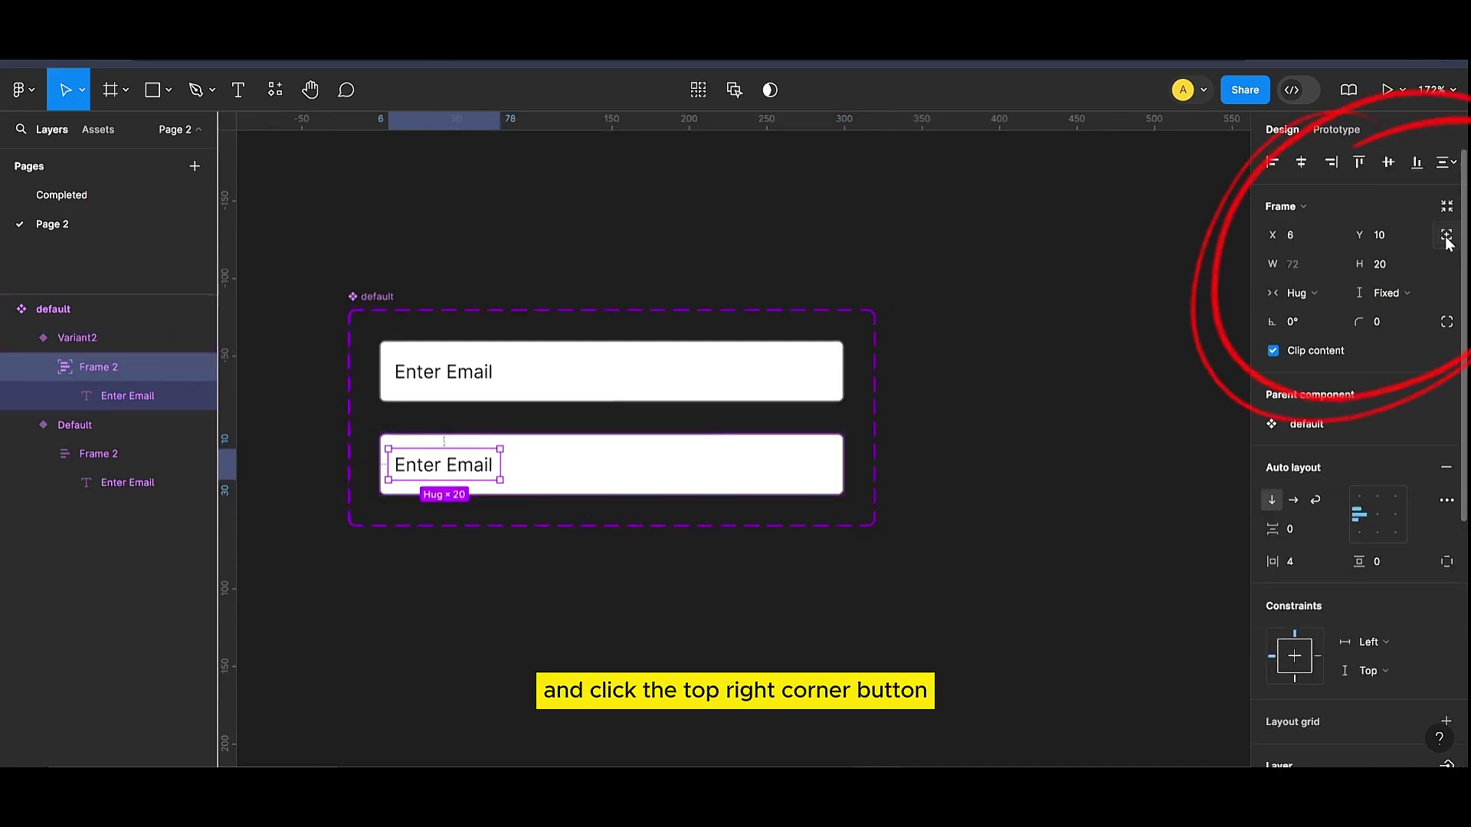
pyautogui.click(849, 460)
pyautogui.click(1274, 350)
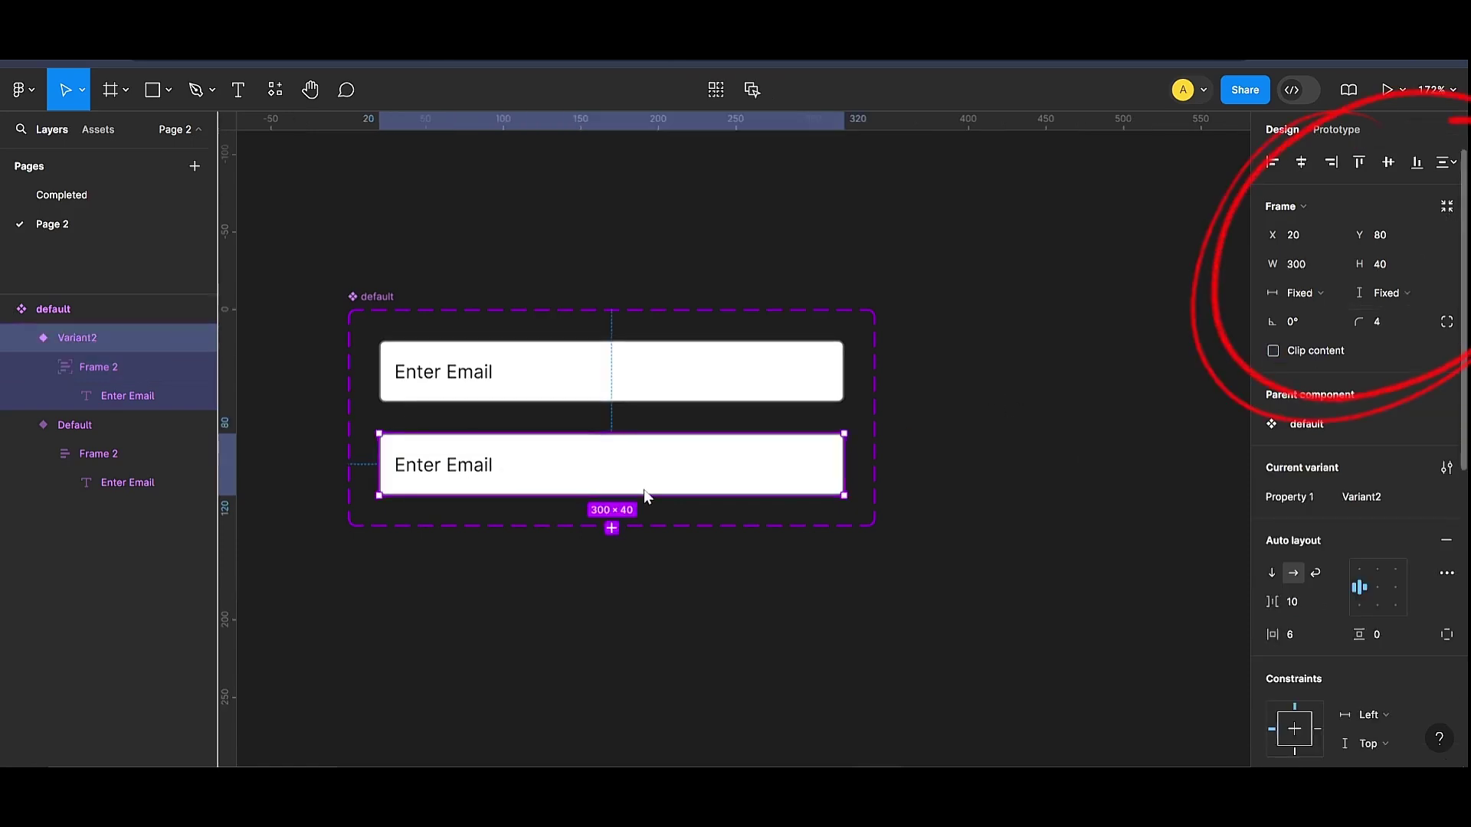
# Step: Move the second variant's inner "Enter Email" frame up to Y -9 so it overlaps the field's upper border
pyautogui.click(476, 470)
pyautogui.click(482, 469)
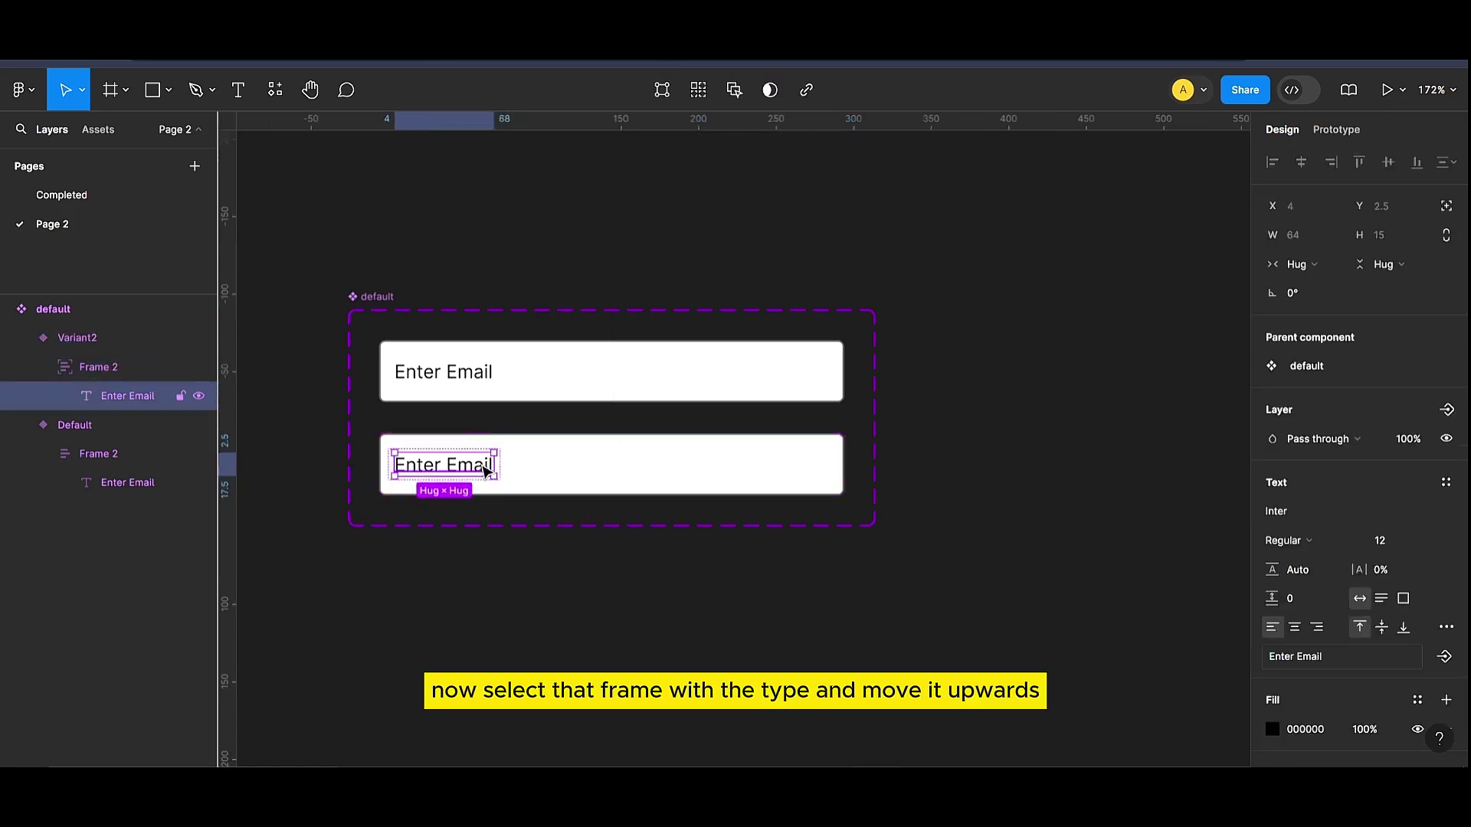
pyautogui.click(473, 572)
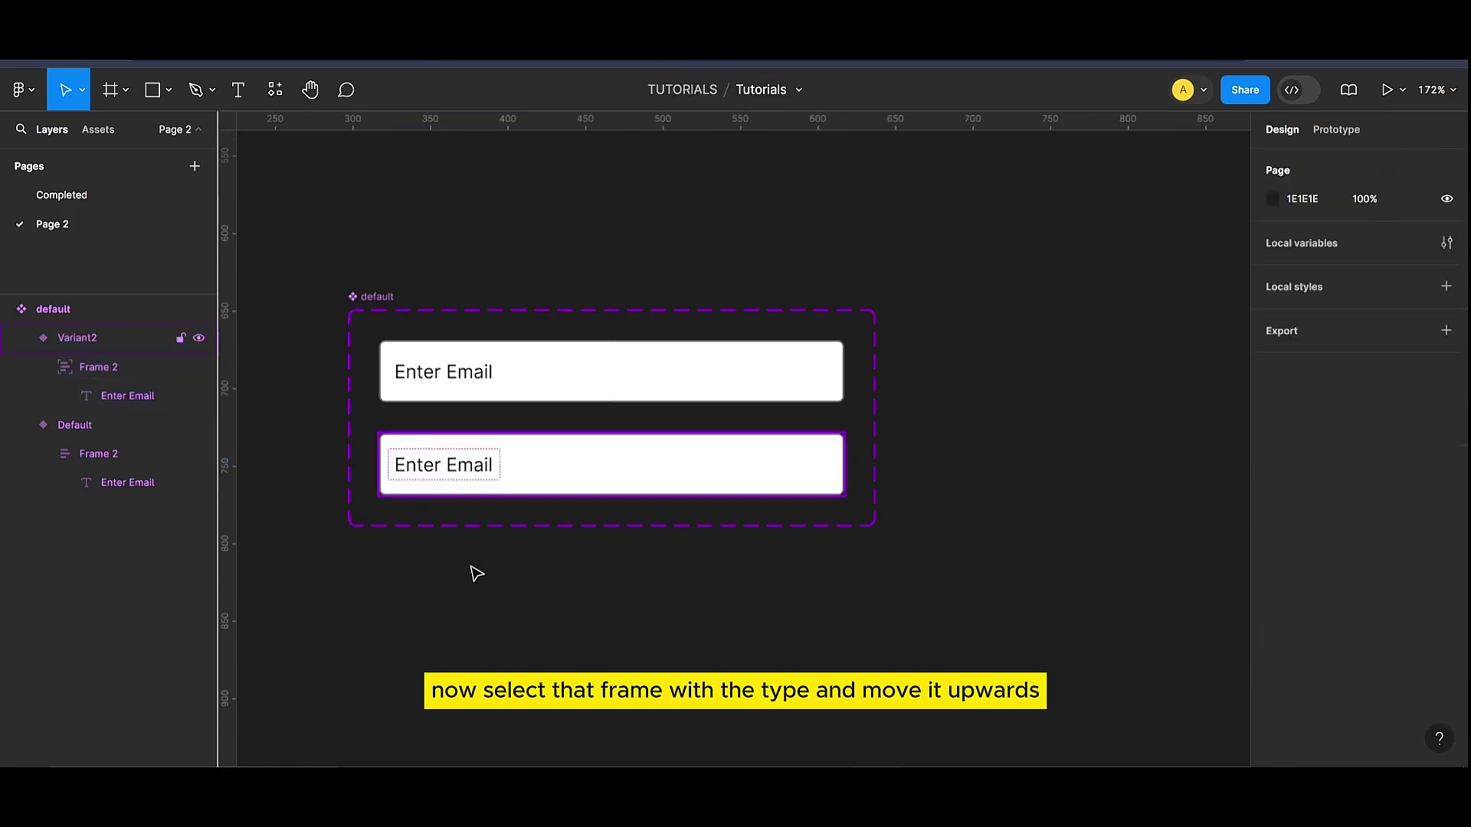
pyautogui.click(471, 483)
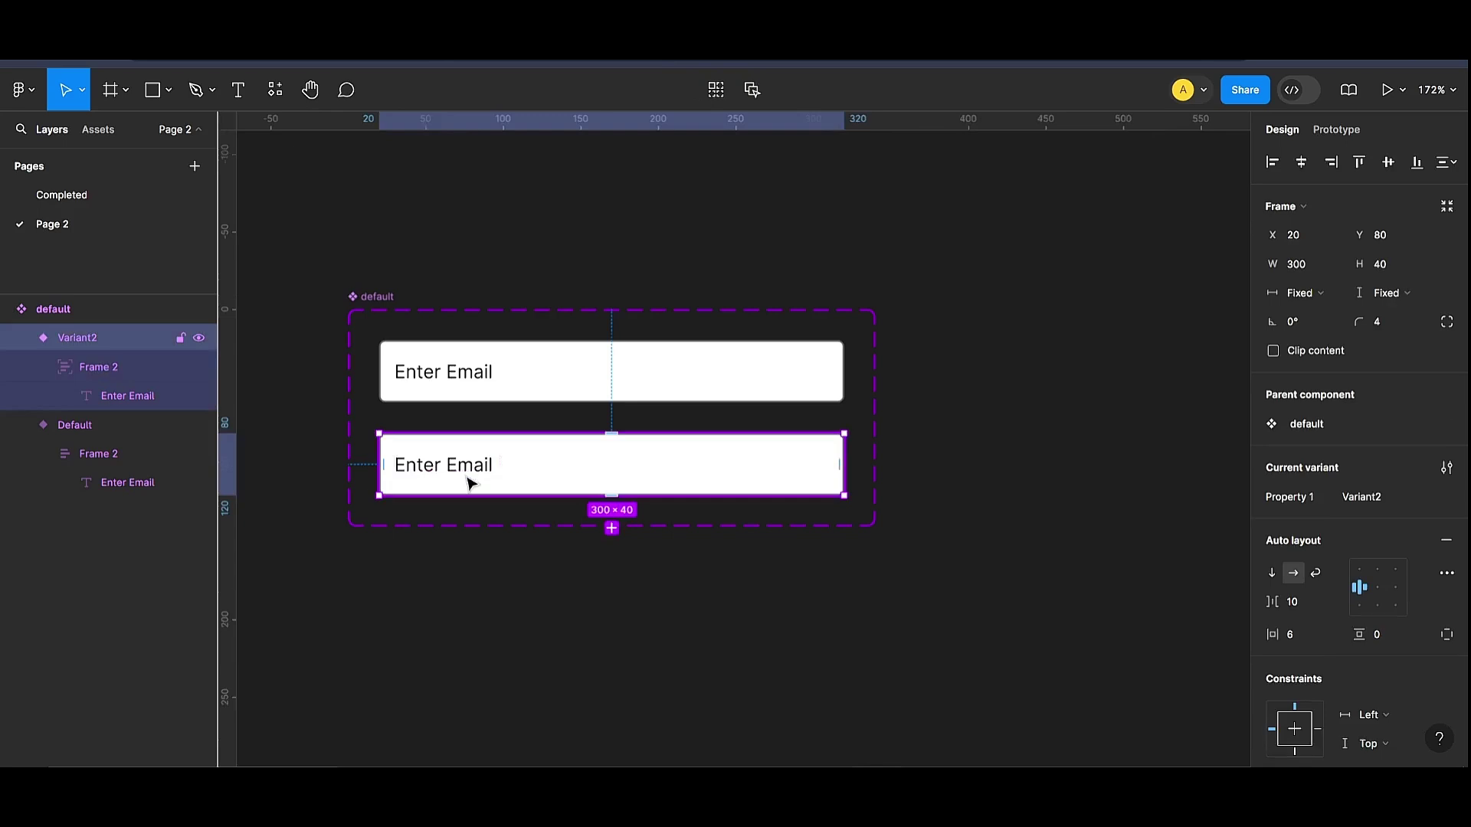
pyautogui.click(469, 481)
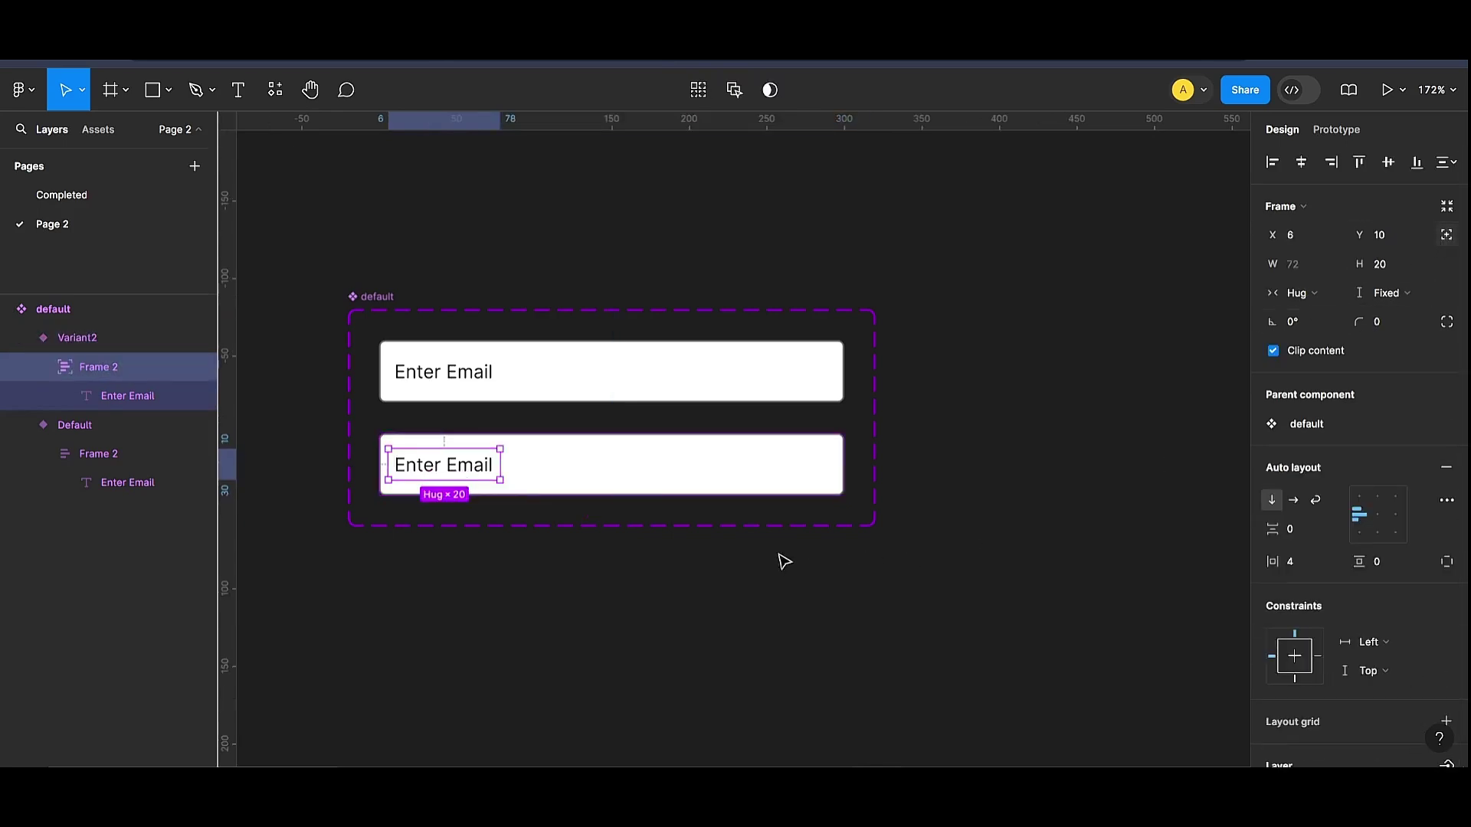
pyautogui.press('Up')
pyautogui.press('Up')
pyautogui.press('Up')
pyautogui.press('Up')
pyautogui.press('Up')
pyautogui.press('Up')
pyautogui.press('Up')
pyautogui.press('Up')
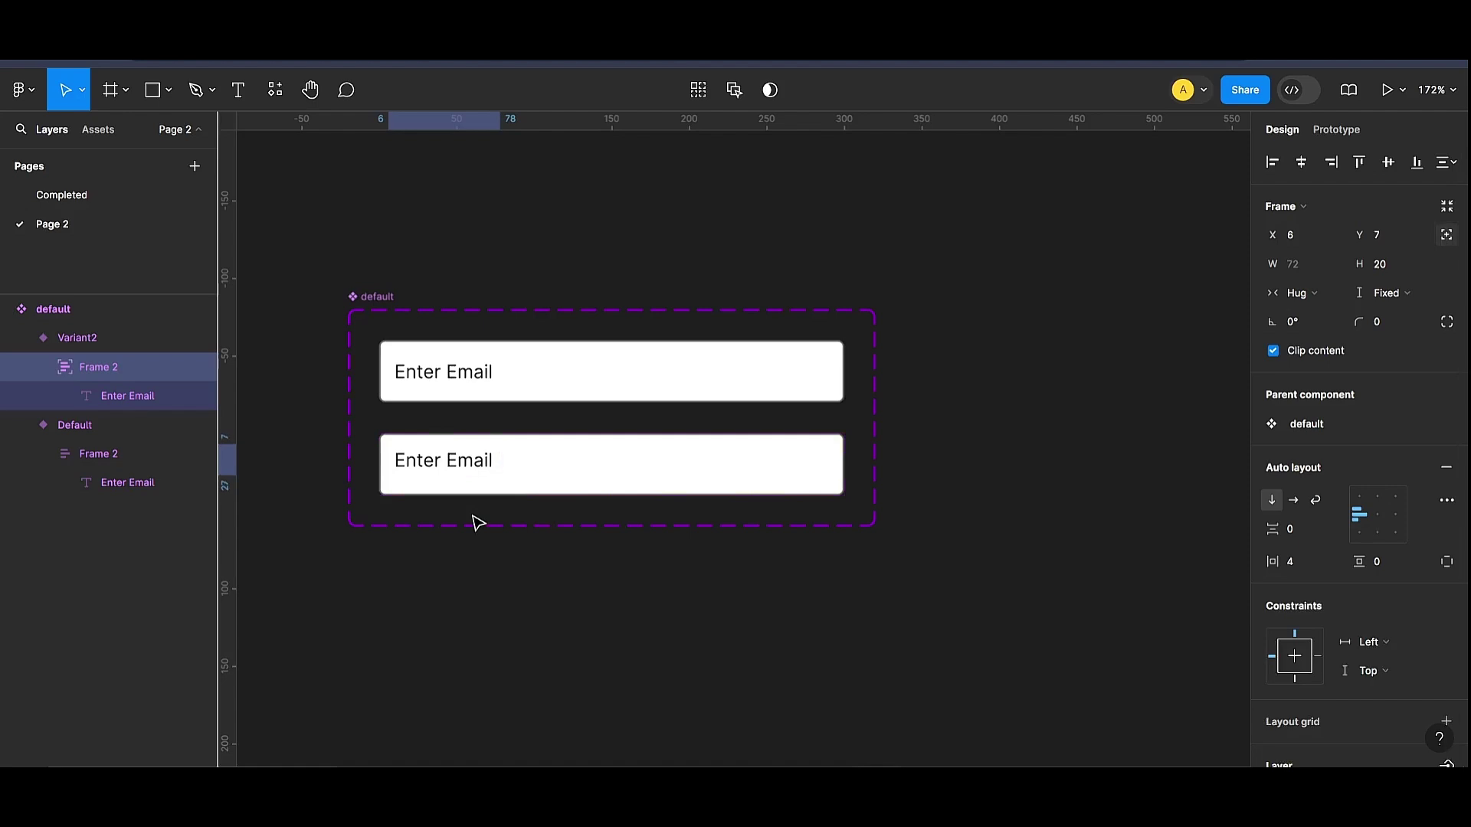
pyautogui.press('Up')
pyautogui.press('Up')
pyautogui.press('Up')
pyautogui.press('Up')
pyautogui.press('Up')
pyautogui.press('Up')
pyautogui.press('Up')
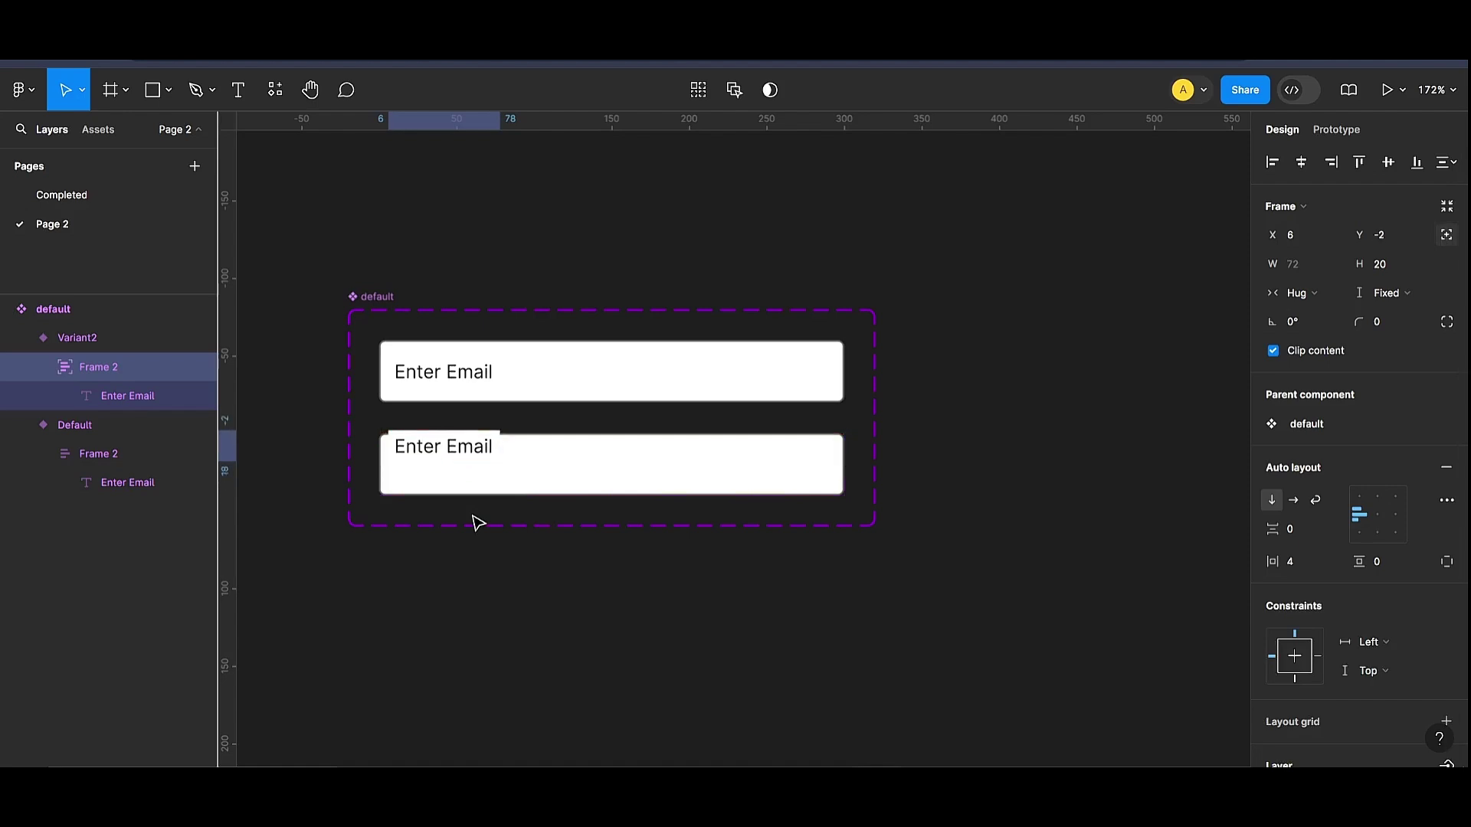
pyautogui.press('Up')
pyautogui.press('Up')
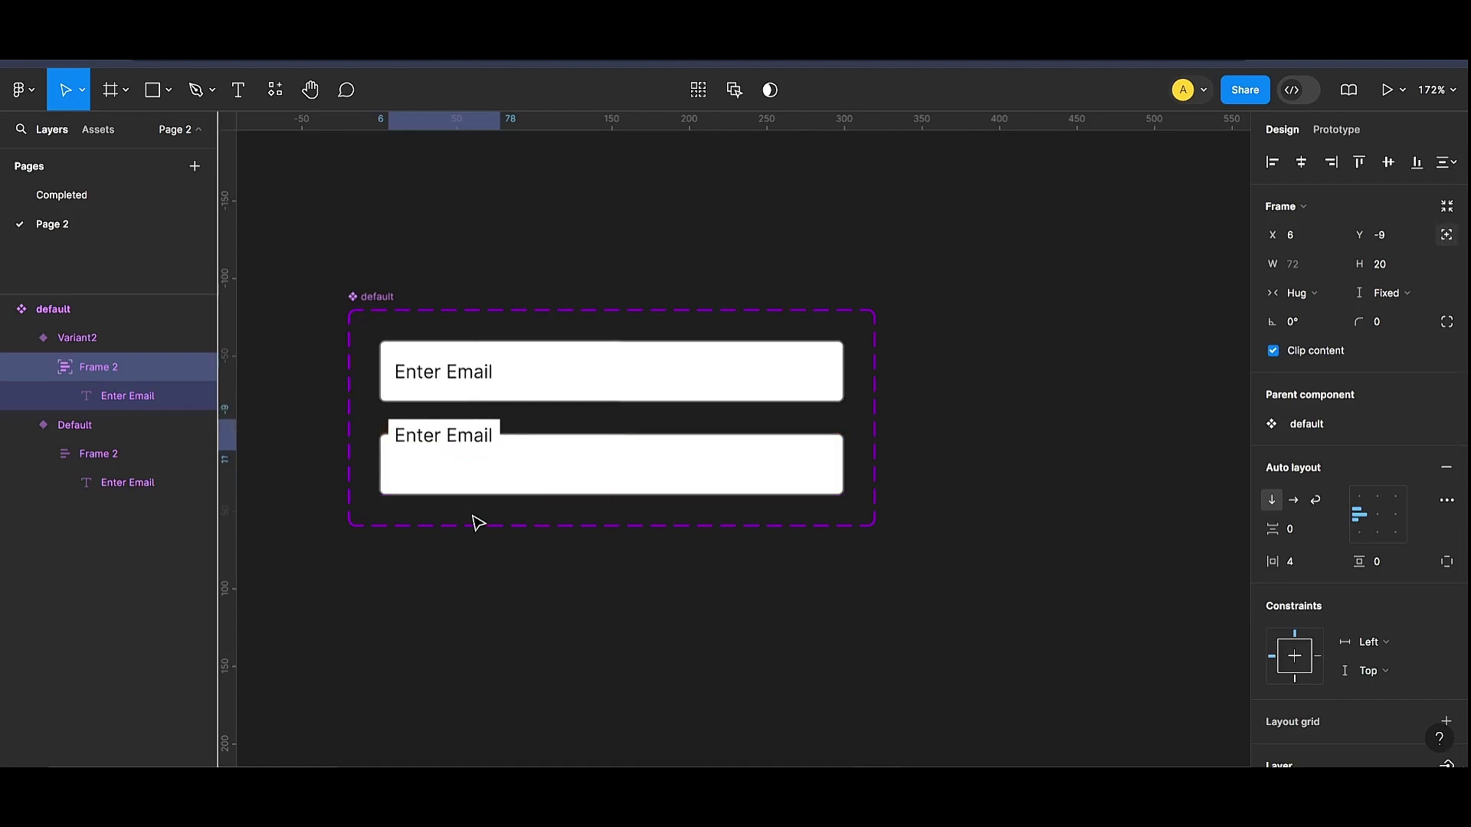
# Step: Move the second variant's "Enter Email" frame up to Y -10 and set its text size to 10
pyautogui.press('Up')
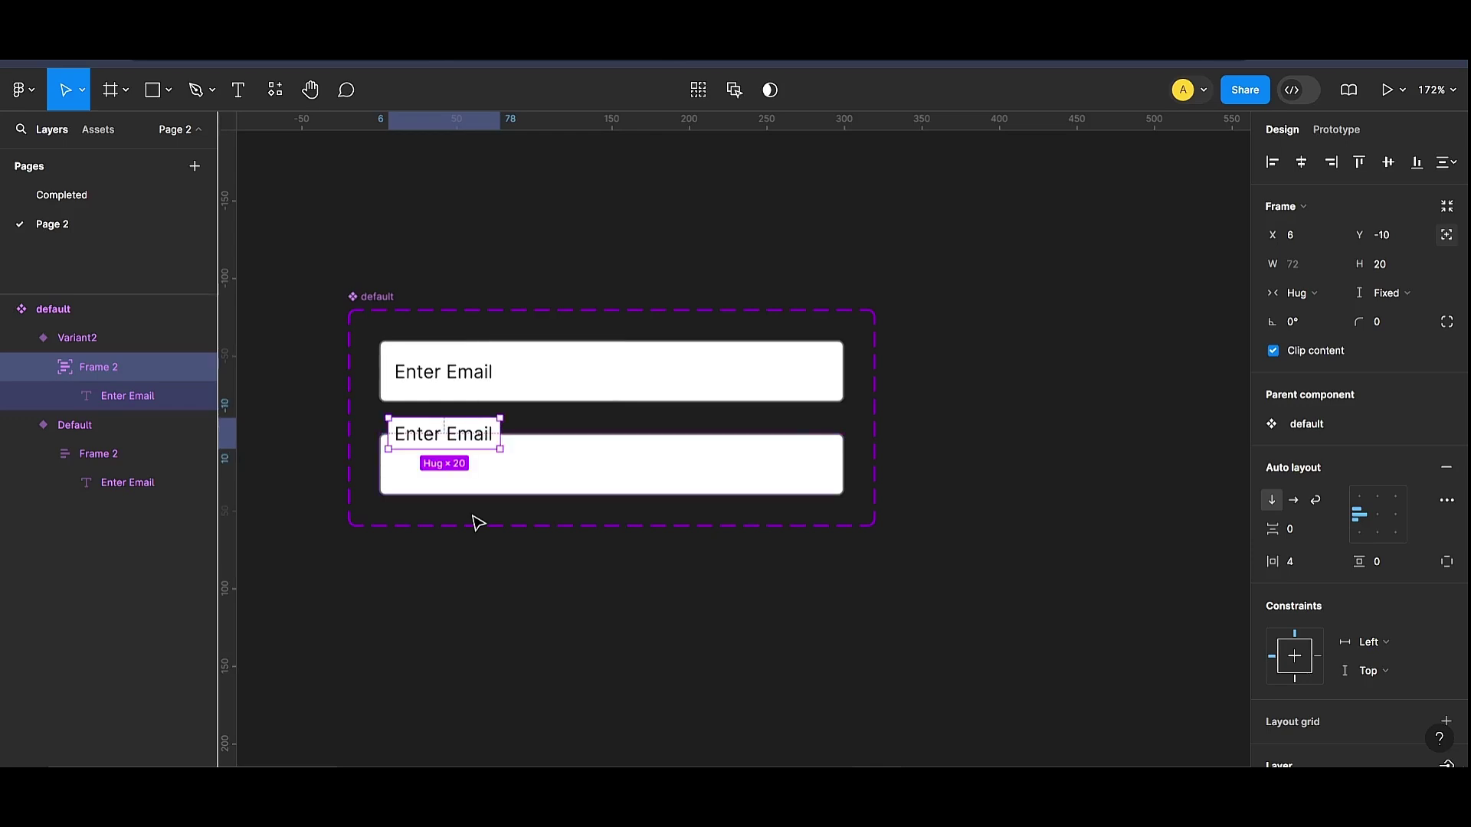
pyautogui.click(469, 437)
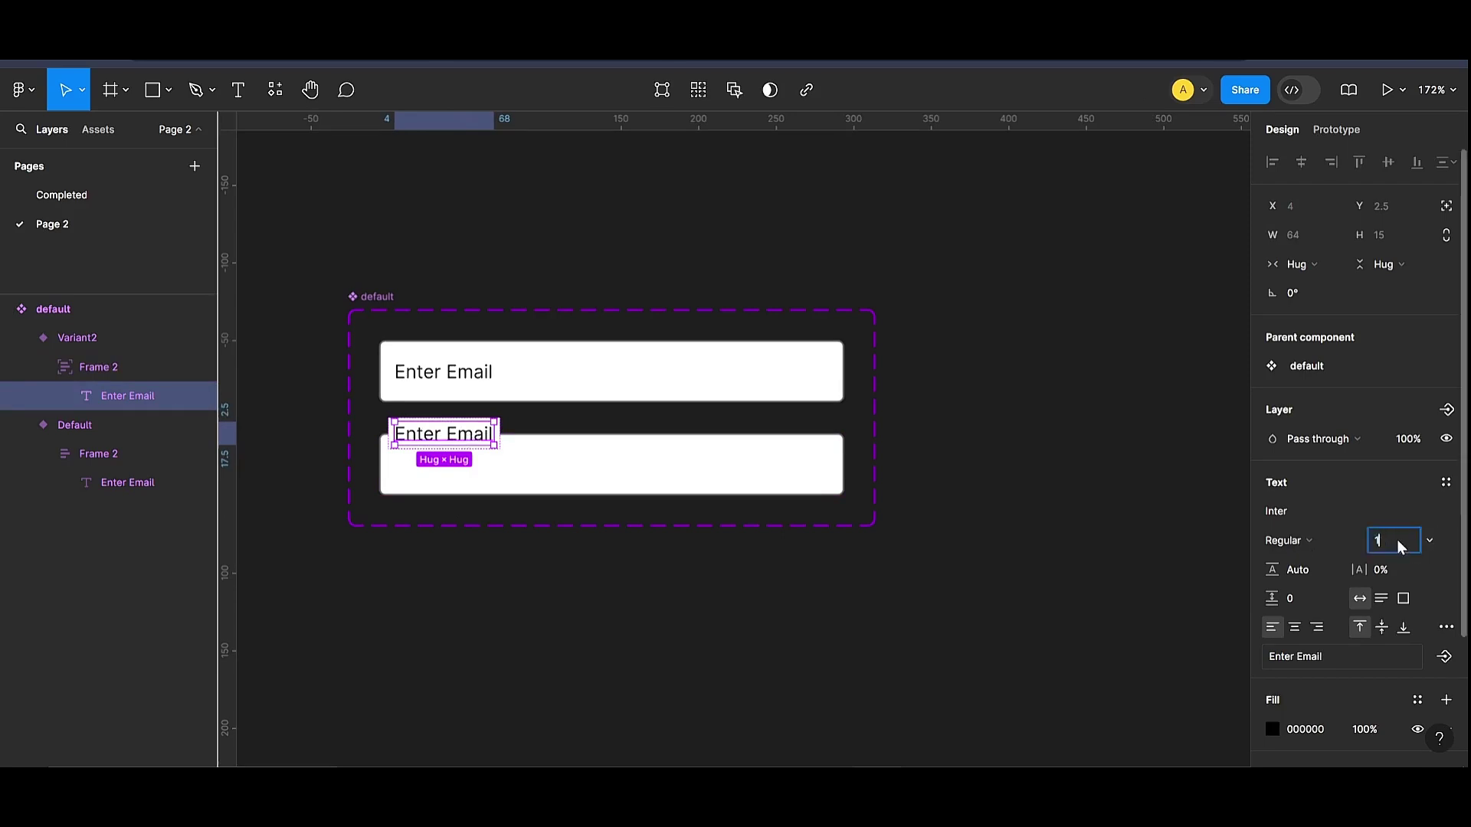
pyautogui.press('Return')
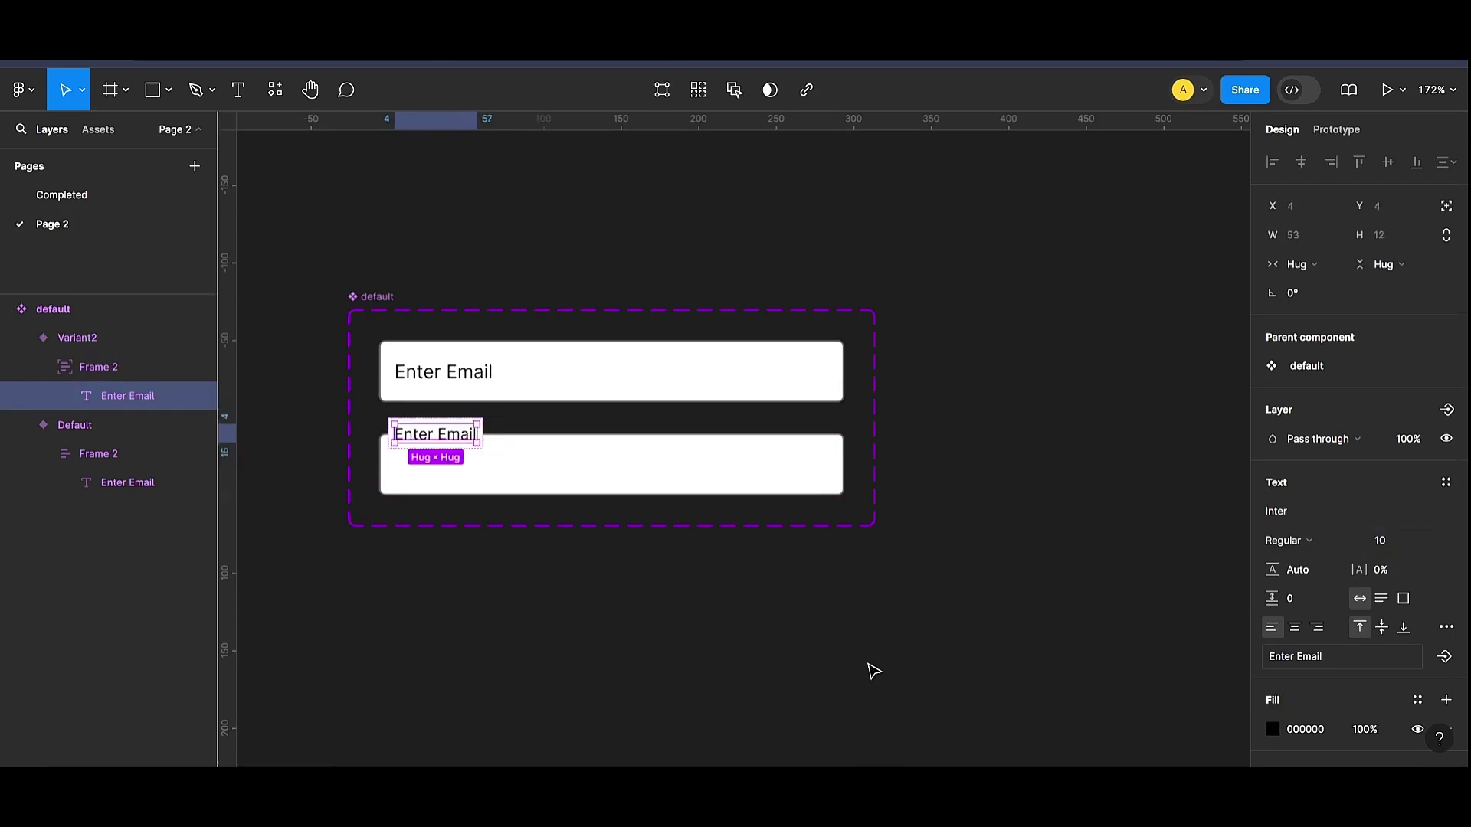
pyautogui.click(663, 646)
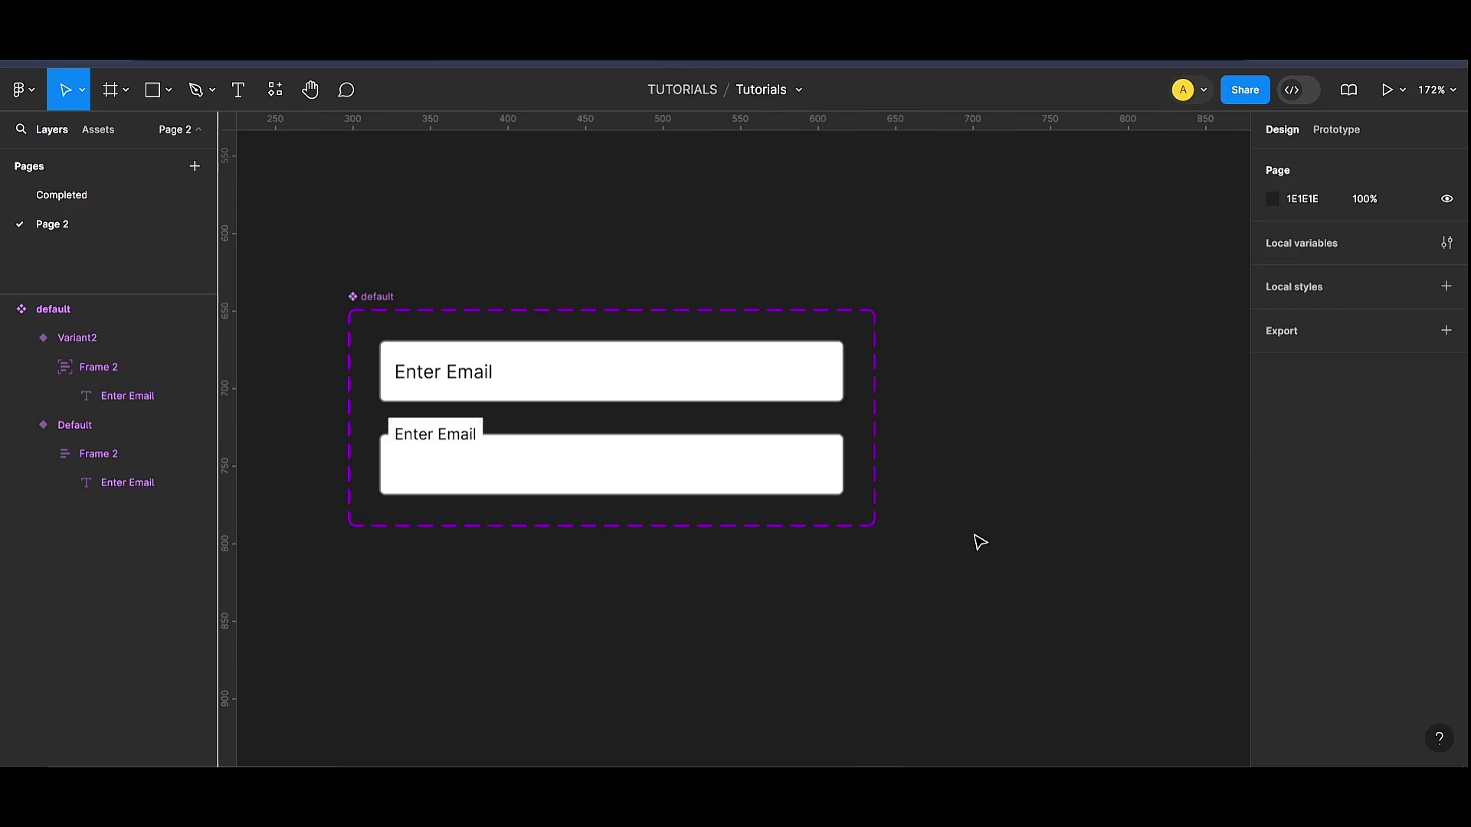
# Step: Connect the Default variant to Variant2 with an On click, Change to interaction using Smart animate, Ease out, 300ms
pyautogui.click(661, 400)
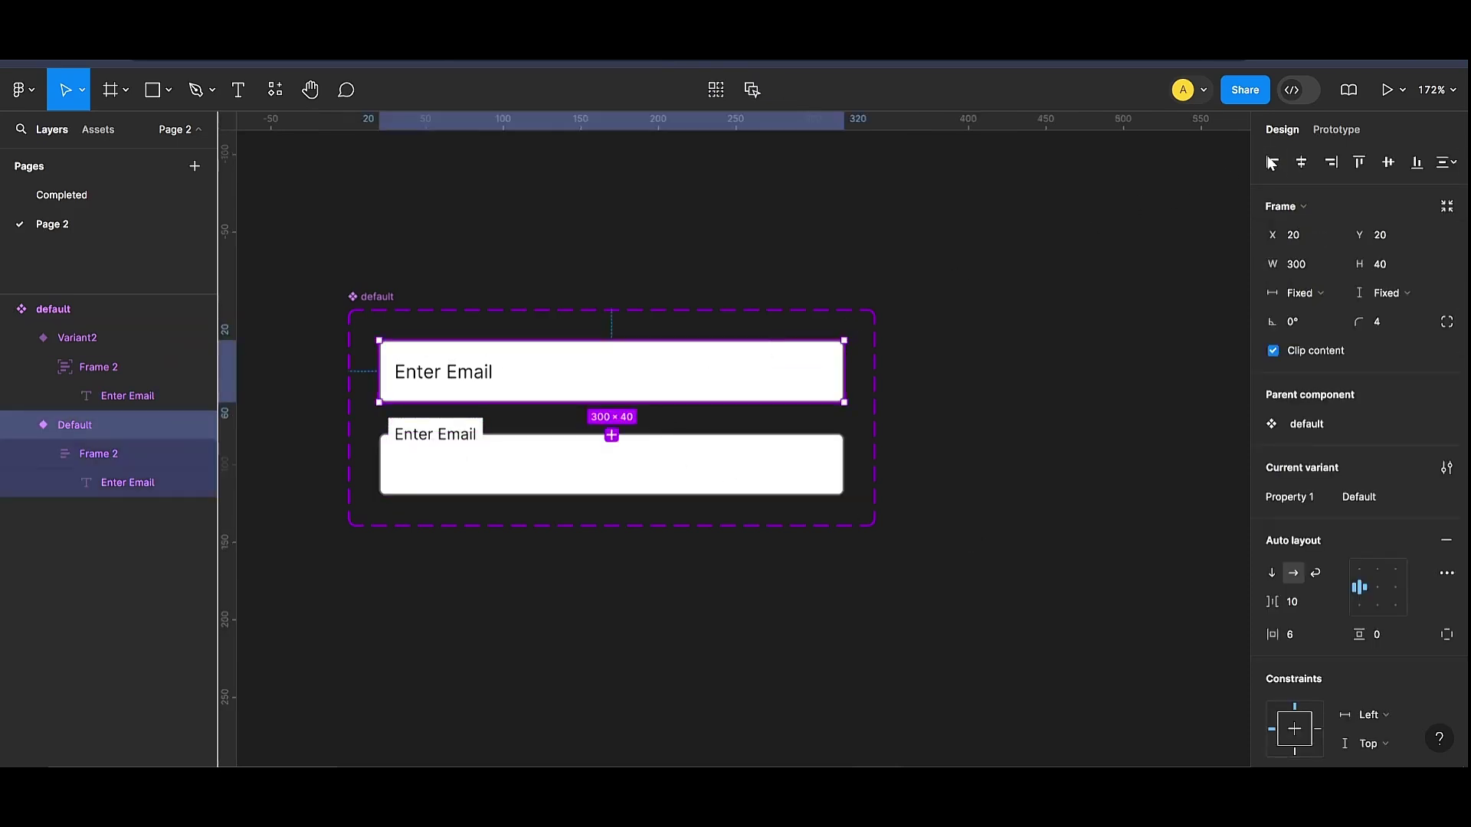
pyautogui.click(1336, 129)
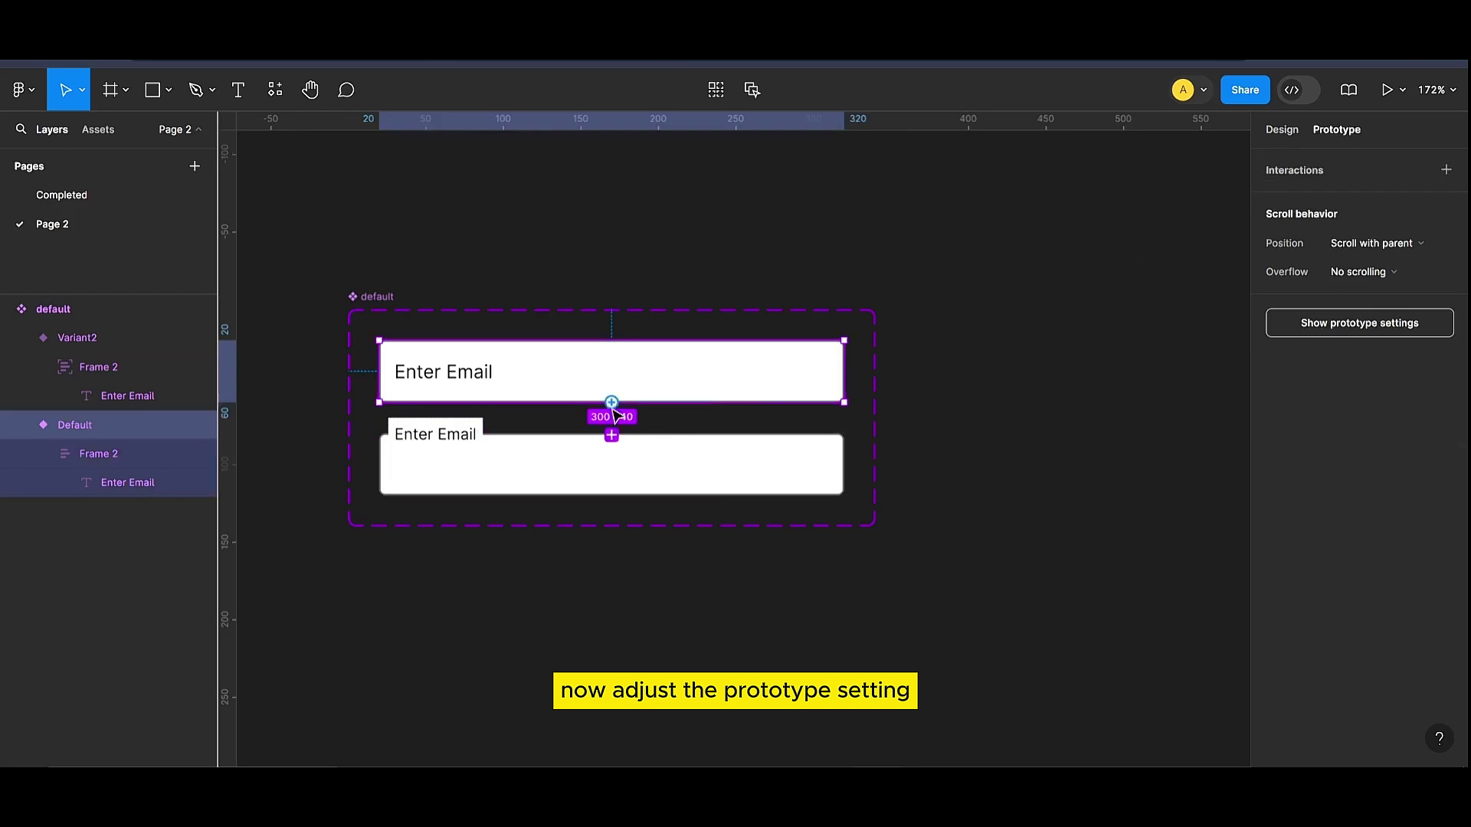
pyautogui.moveTo(611, 402); pyautogui.dragTo(856, 272)
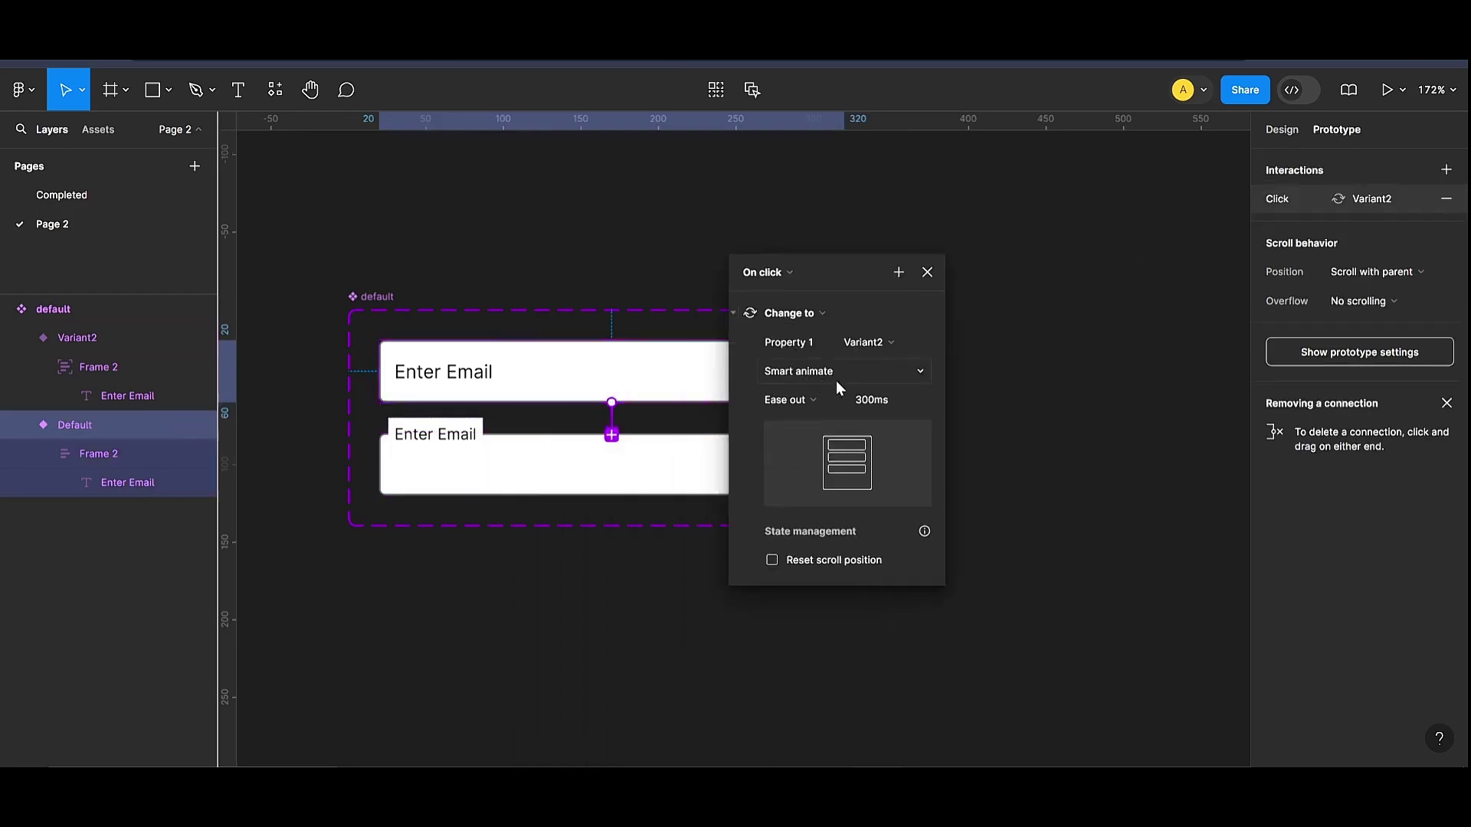
pyautogui.click(978, 490)
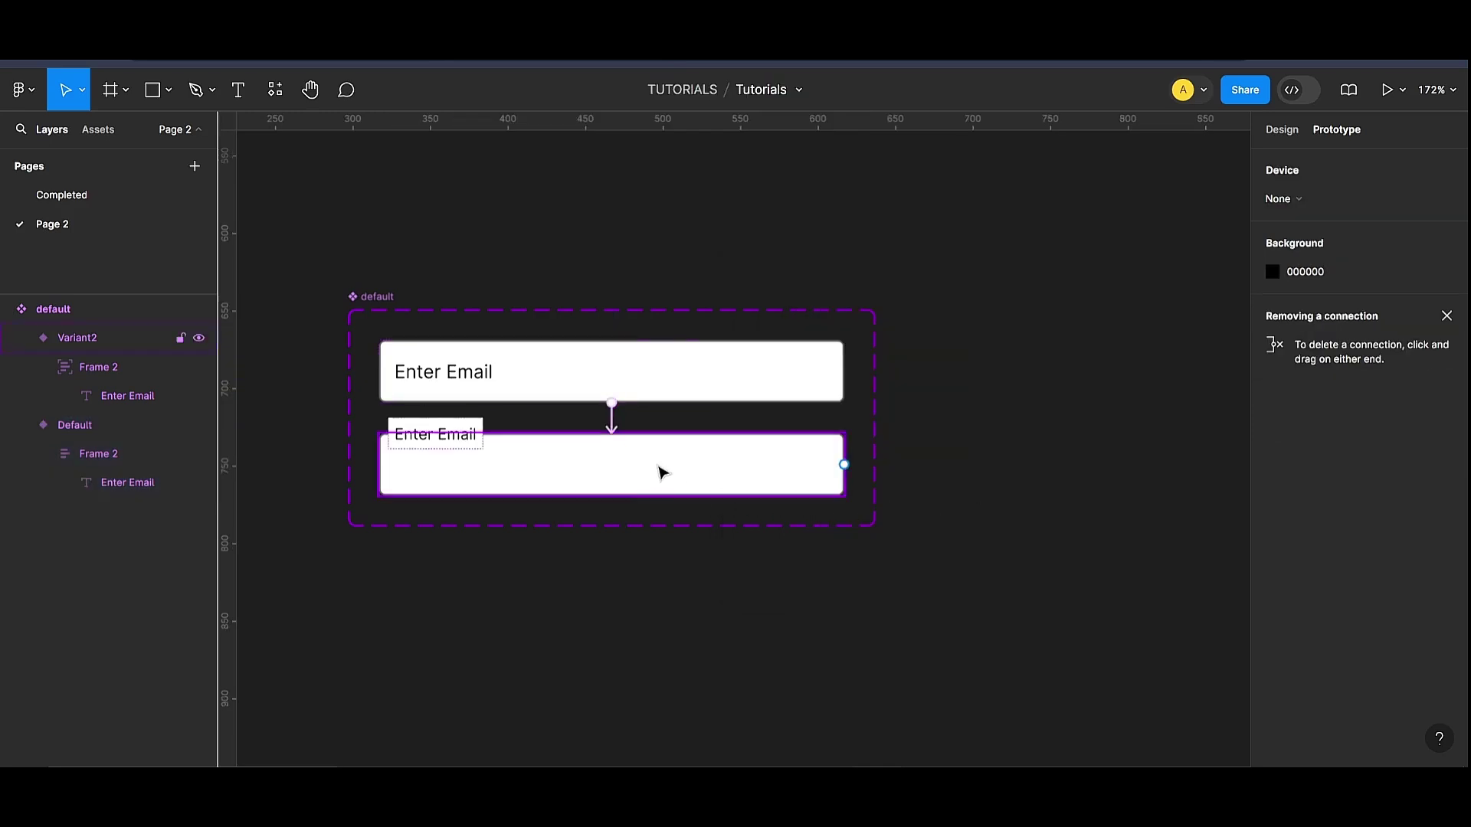
# Step: Connect Variant2 back to the Default variant with an On click, Change to interaction using Smart animate, Ease out, 300ms
pyautogui.click(658, 459)
pyautogui.moveTo(625, 434); pyautogui.dragTo(636, 404)
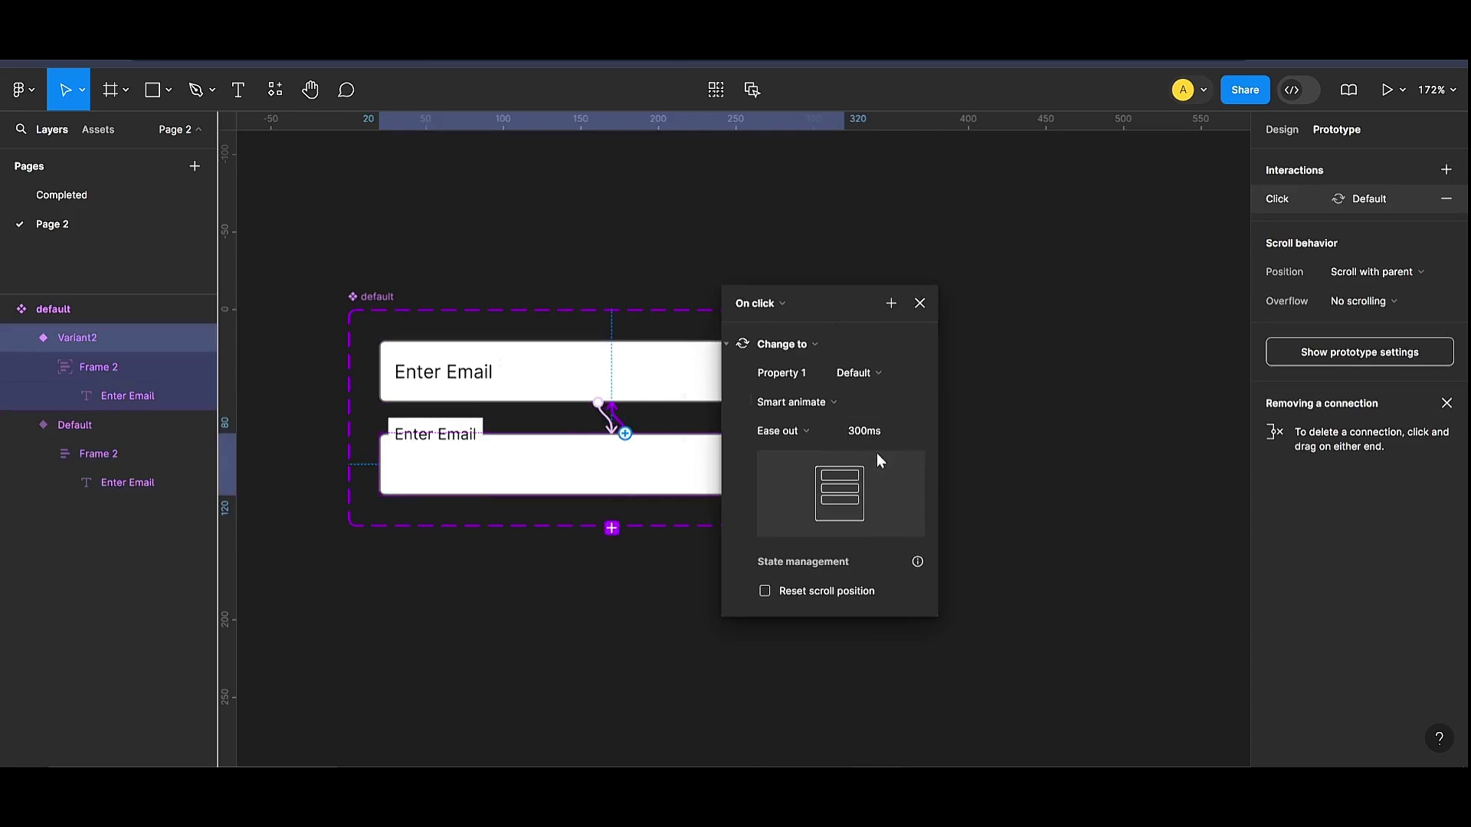
pyautogui.click(1050, 524)
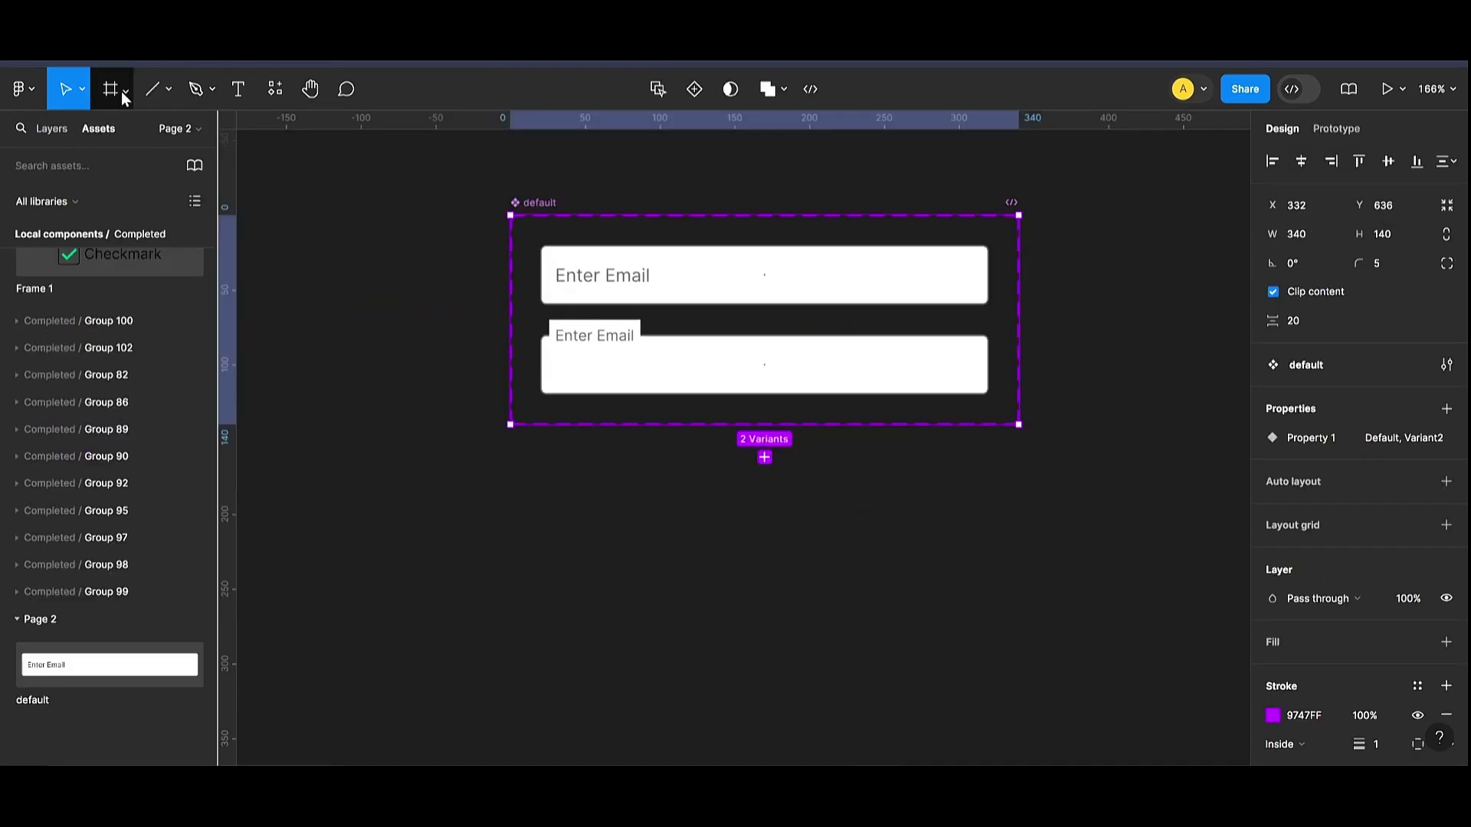
# Step: Draw a small frame below the "default" component and set its size to 10 × 15
pyautogui.click(126, 90)
pyautogui.moveTo(630, 554); pyautogui.dragTo(623, 574)
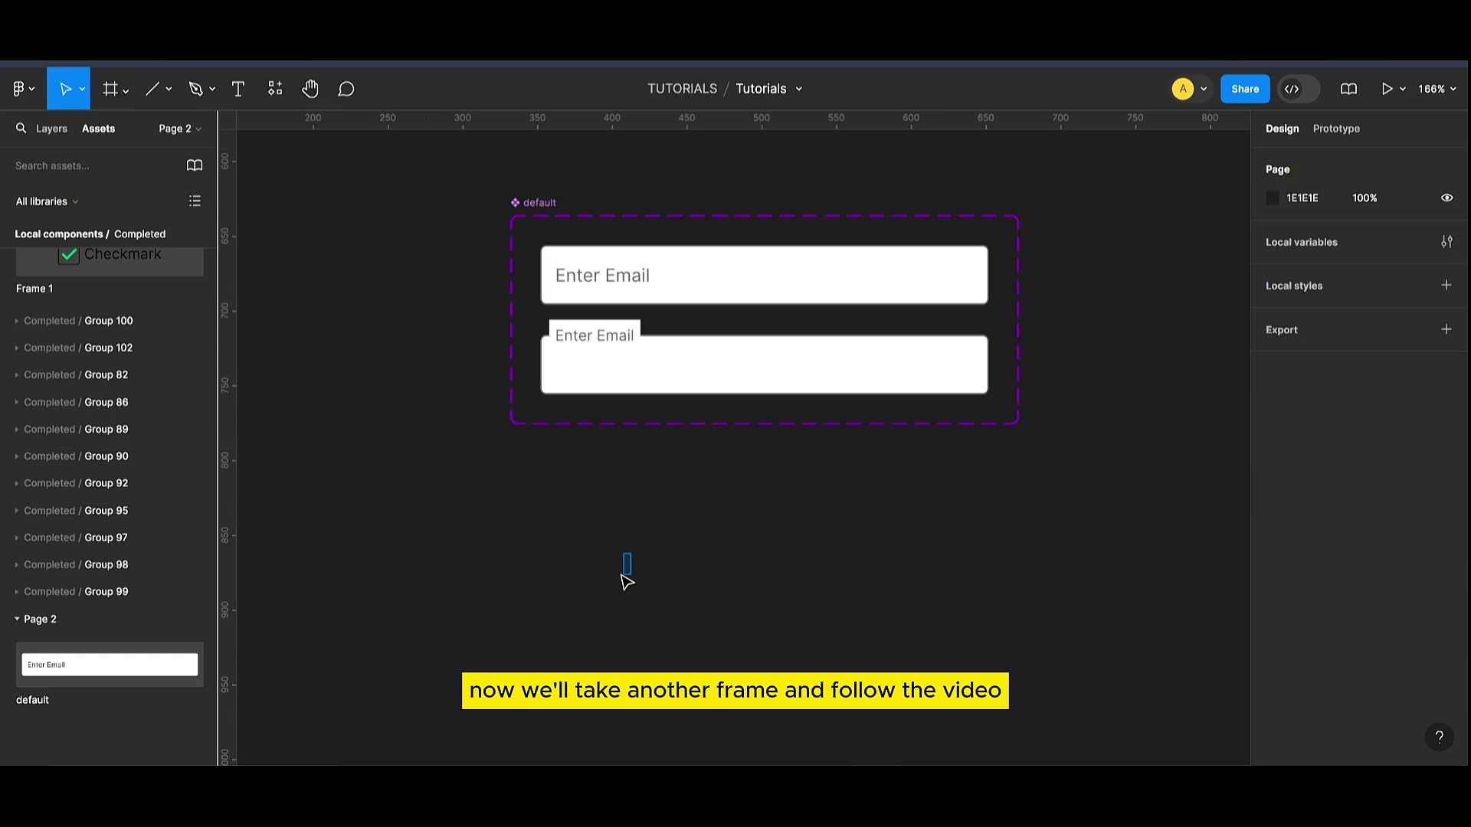
pyautogui.click(108, 90)
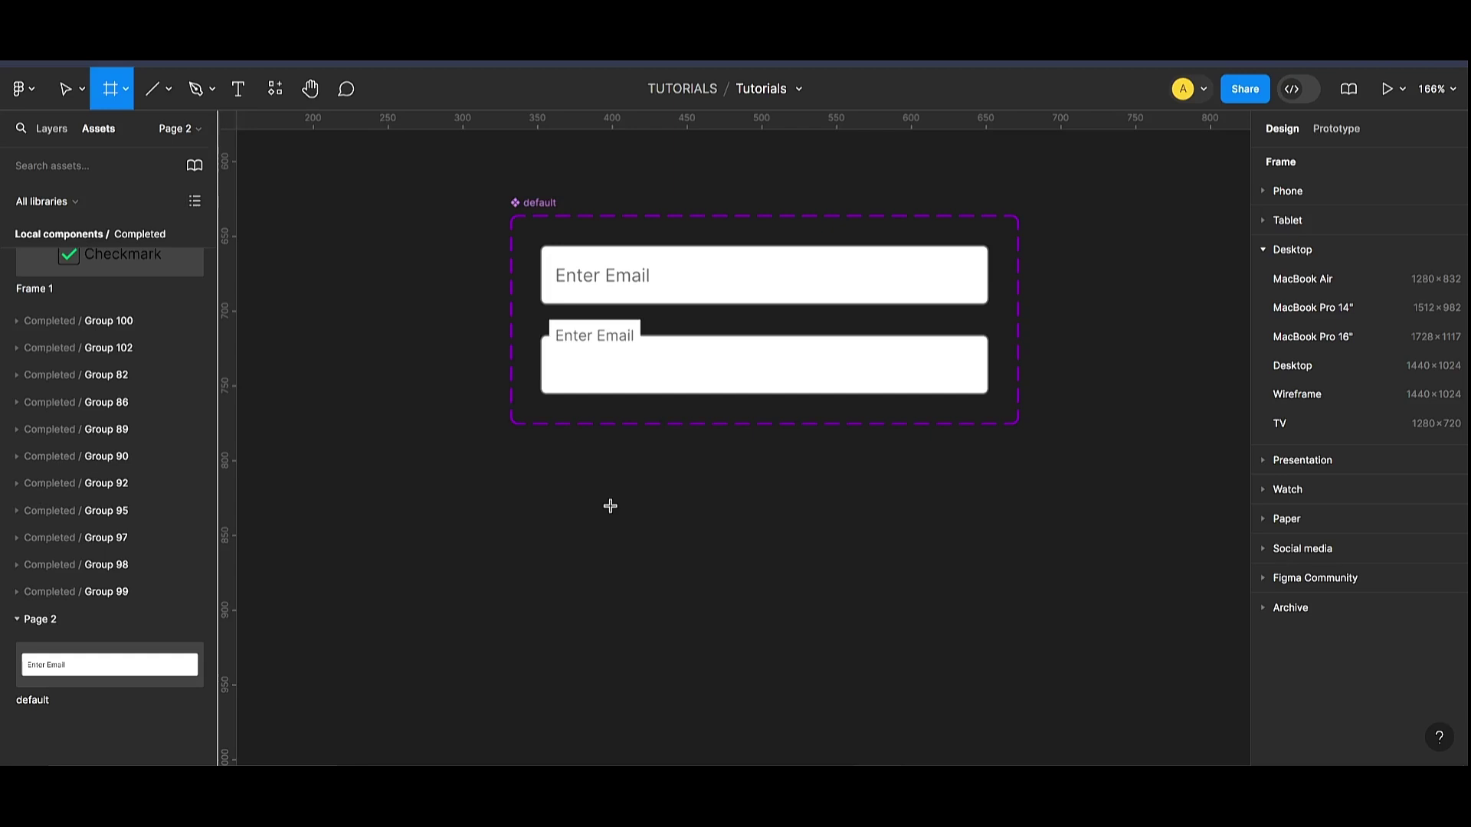
pyautogui.moveTo(652, 513); pyautogui.dragTo(698, 571)
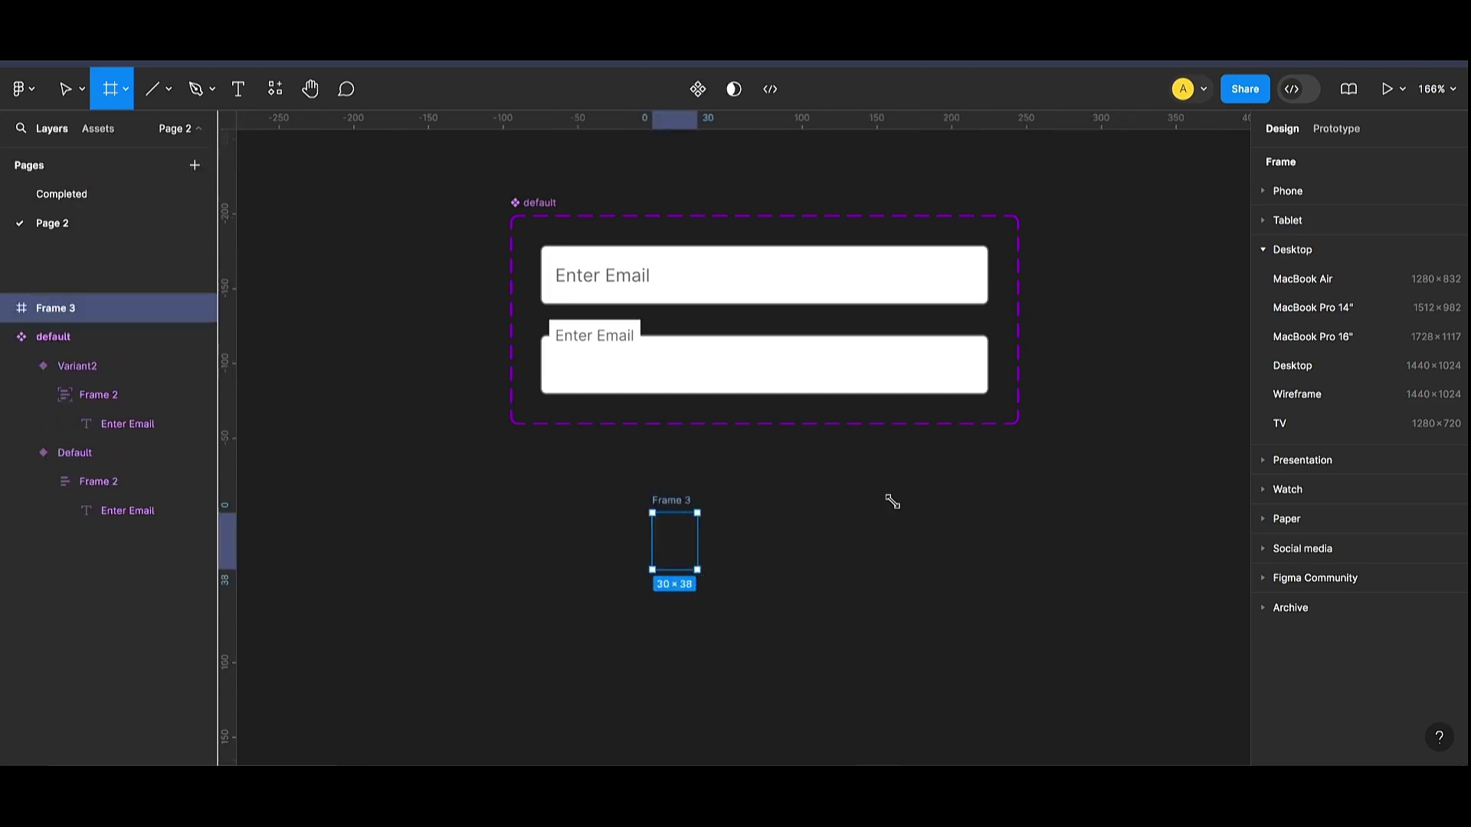
pyautogui.click(1299, 264)
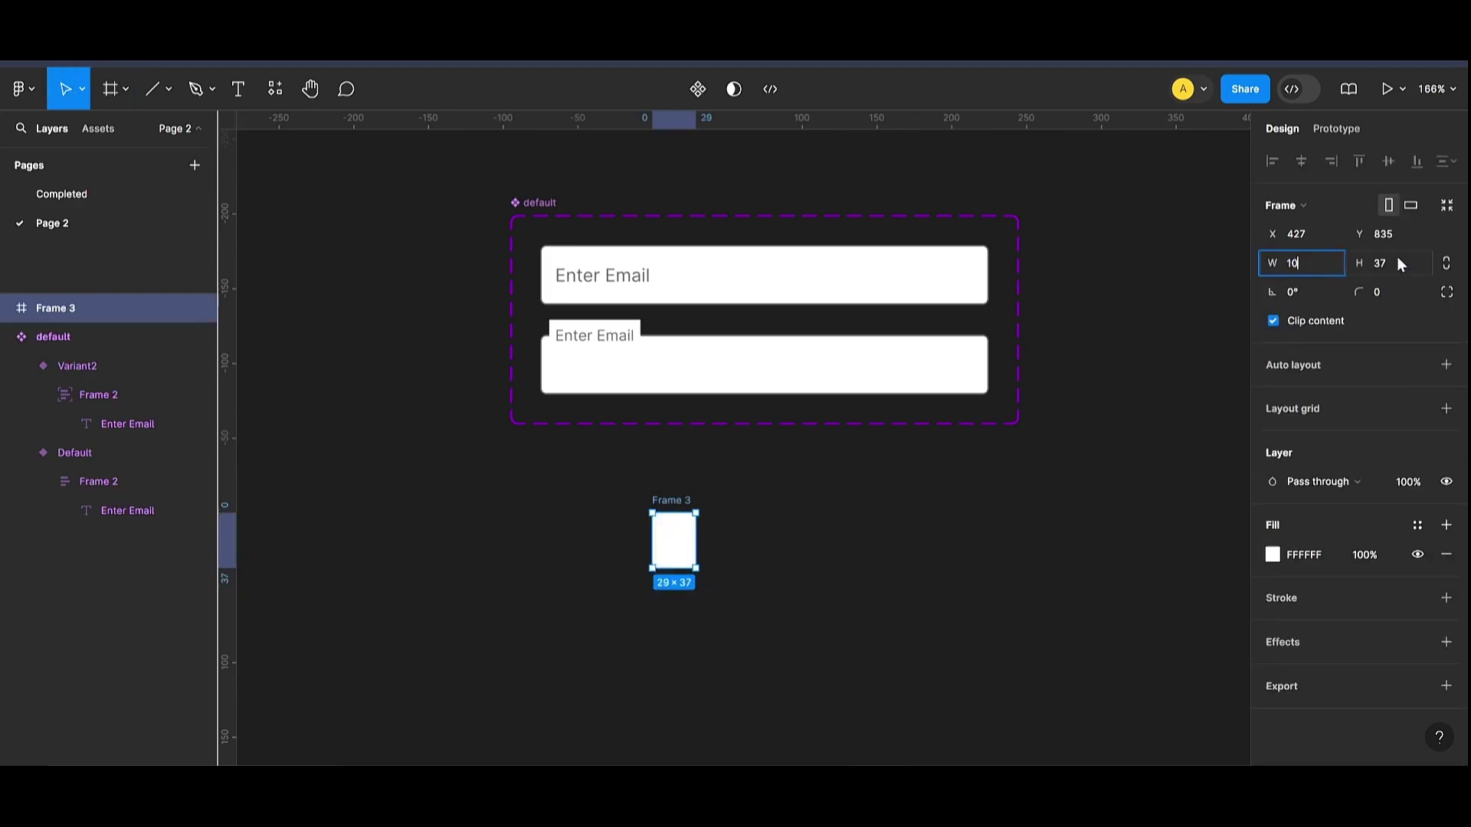
pyautogui.write('10')
pyautogui.click(1396, 261)
pyautogui.write('15')
pyautogui.press('Return')
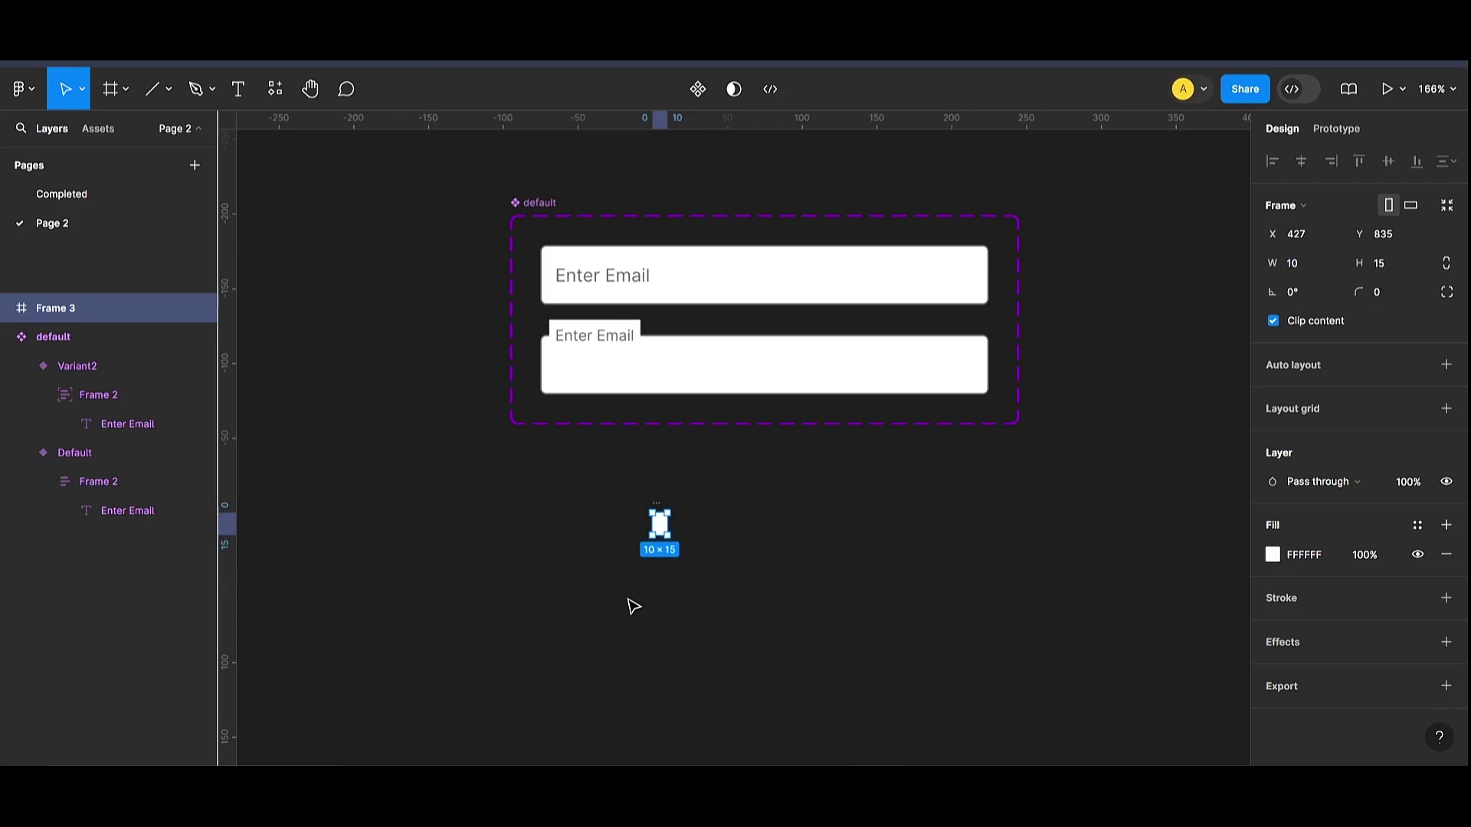
# Step: Draw a vertical line 15 long through the middle of the 10 × 15 frame, from its upper to its lower edge
pyautogui.scroll(5, 633, 606)
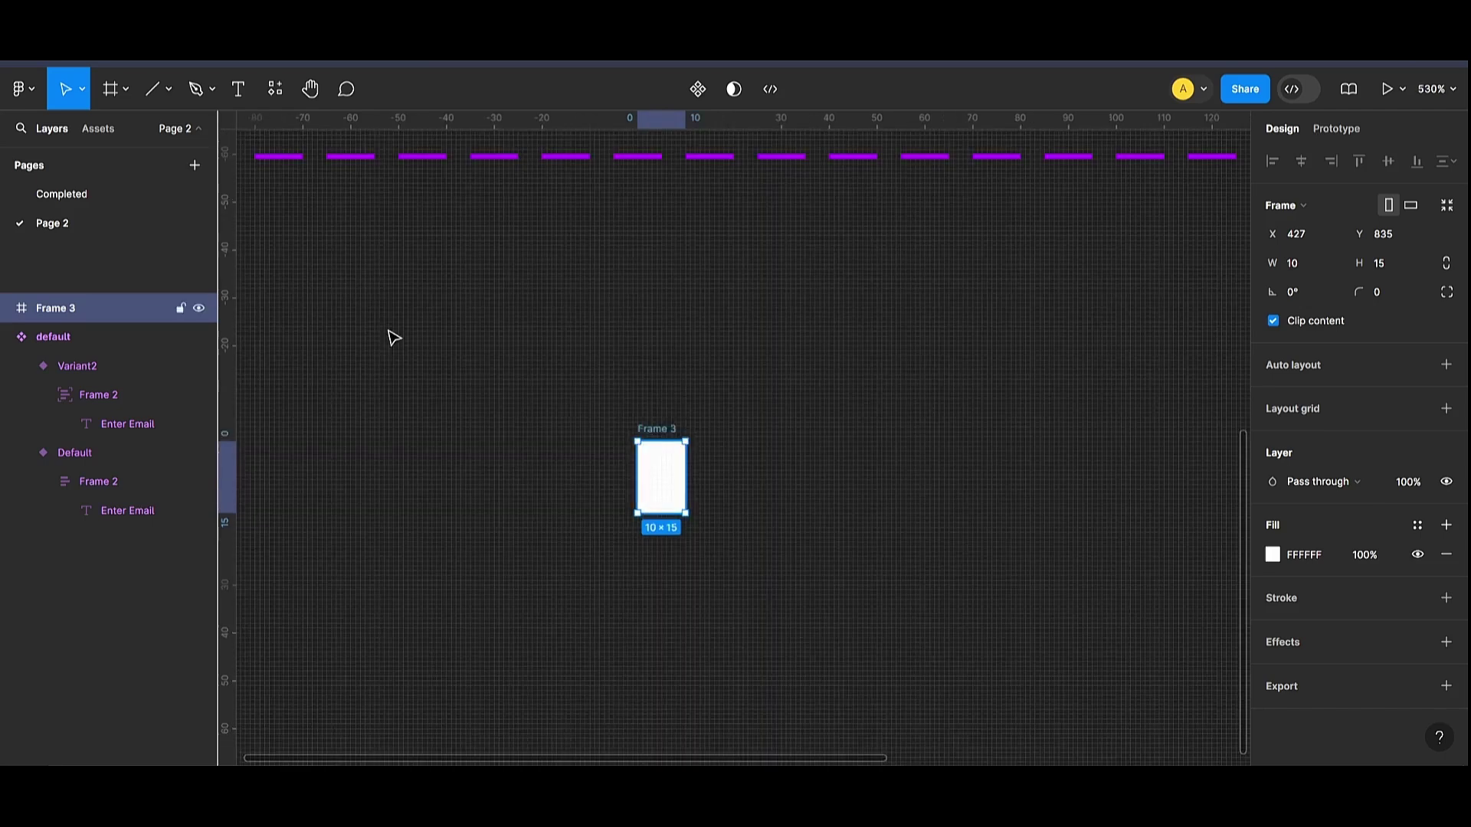
pyautogui.click(153, 89)
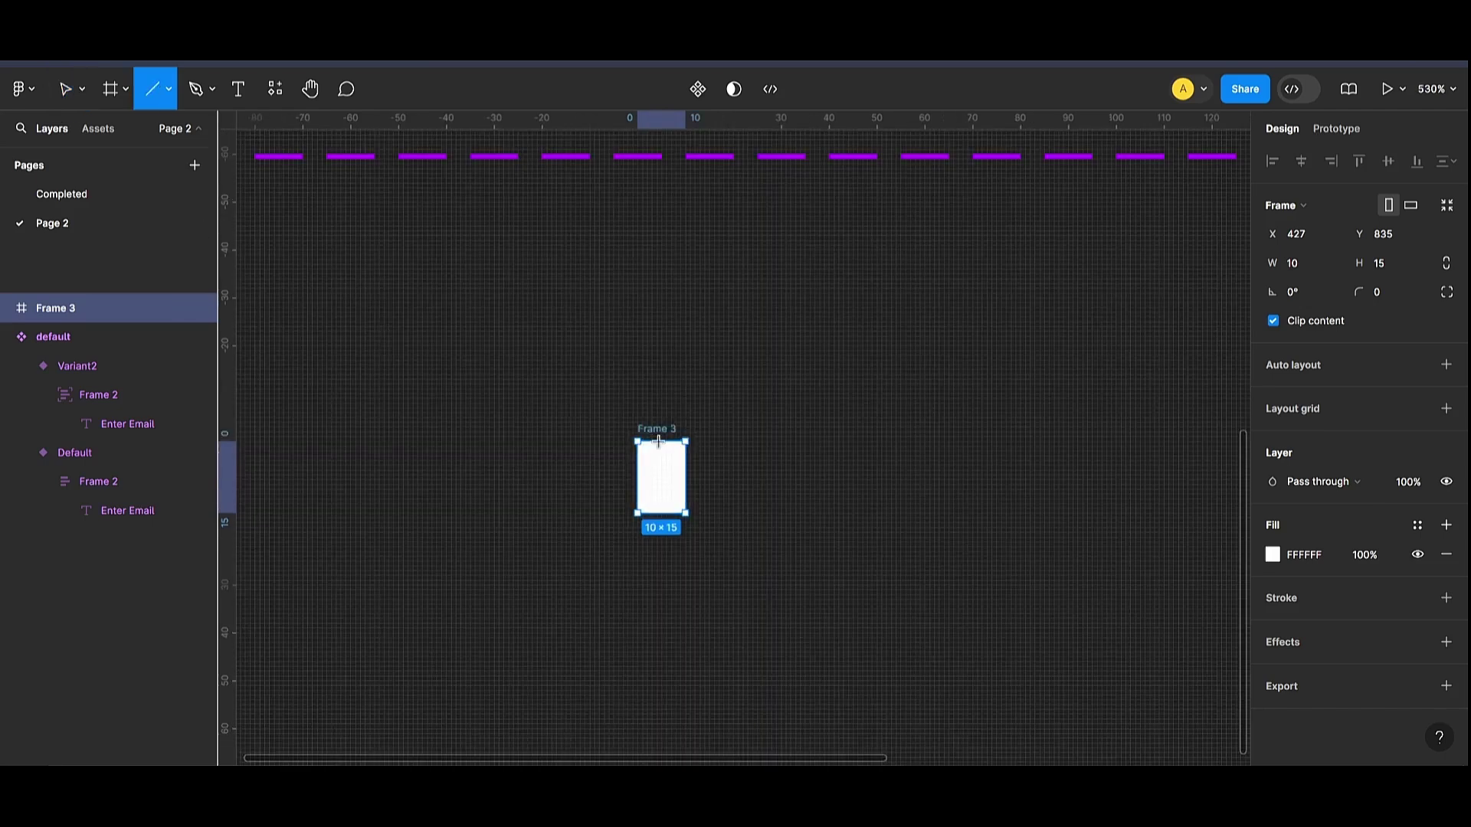
pyautogui.moveTo(659, 442); pyautogui.dragTo(663, 521)
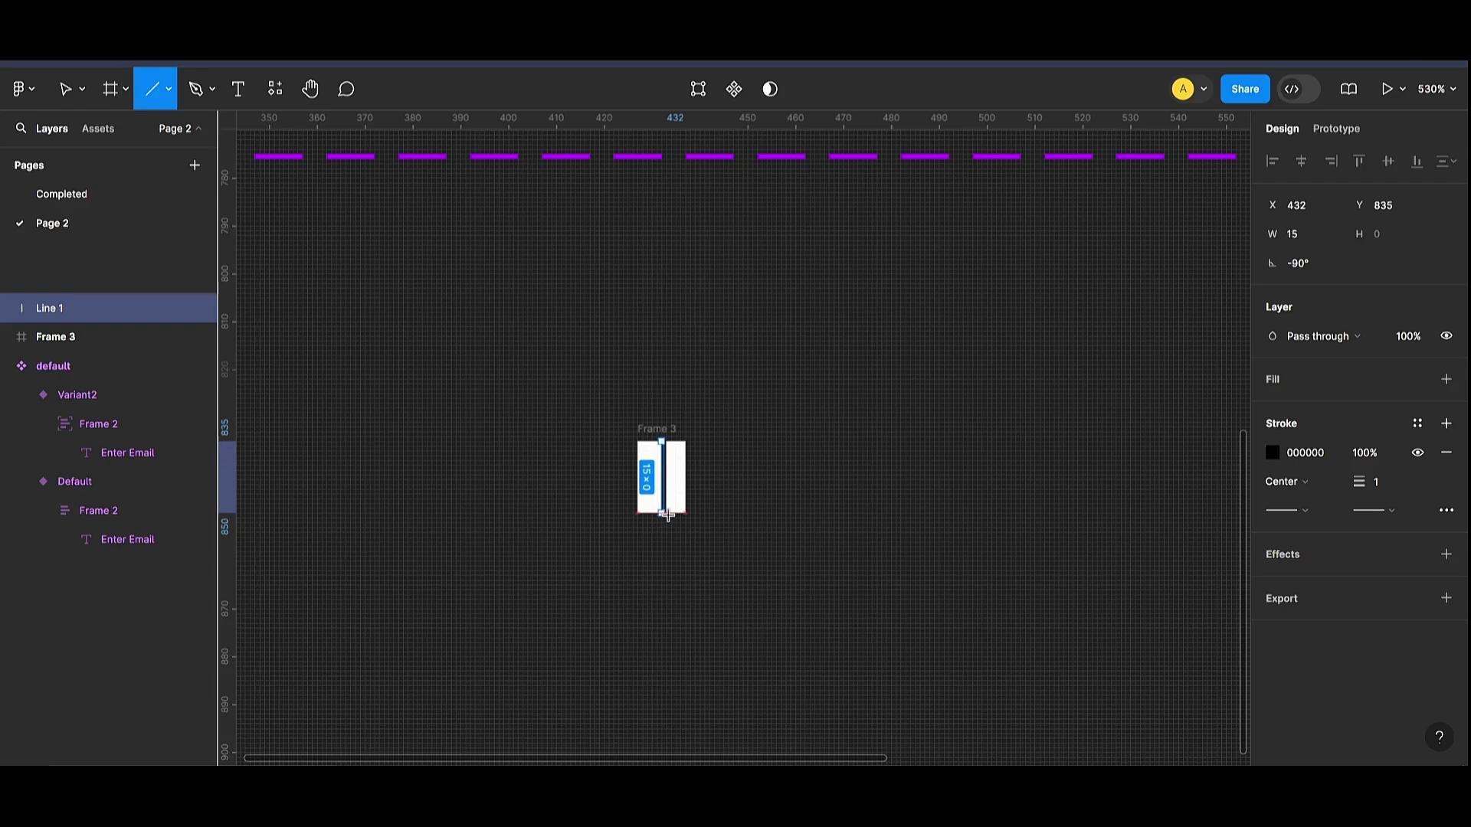
pyautogui.click(777, 501)
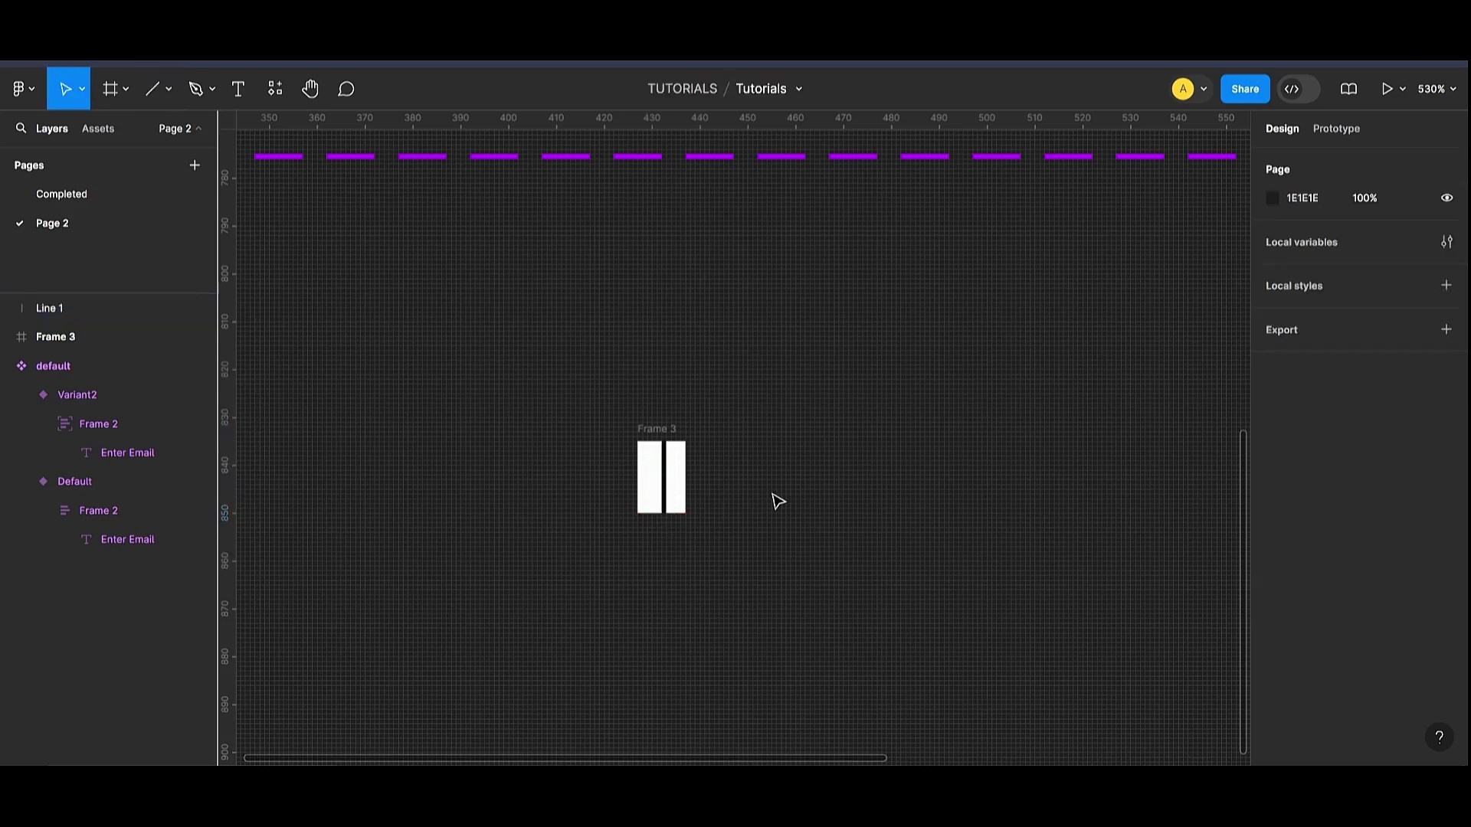
# Step: Try shifting the vertical line sideways inside the small frame and bring it back to X 432
pyautogui.click(663, 475)
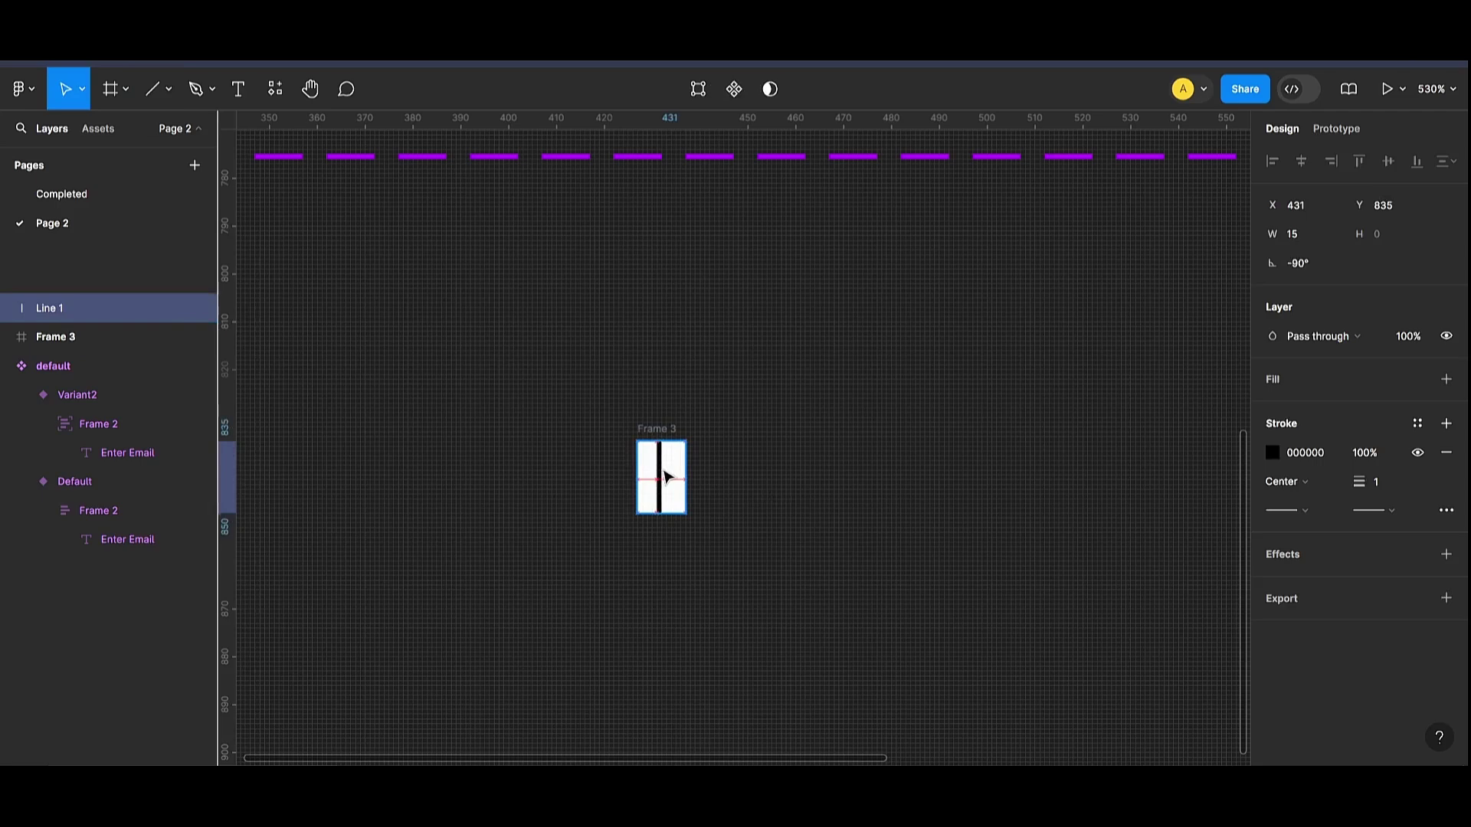
pyautogui.press('Right')
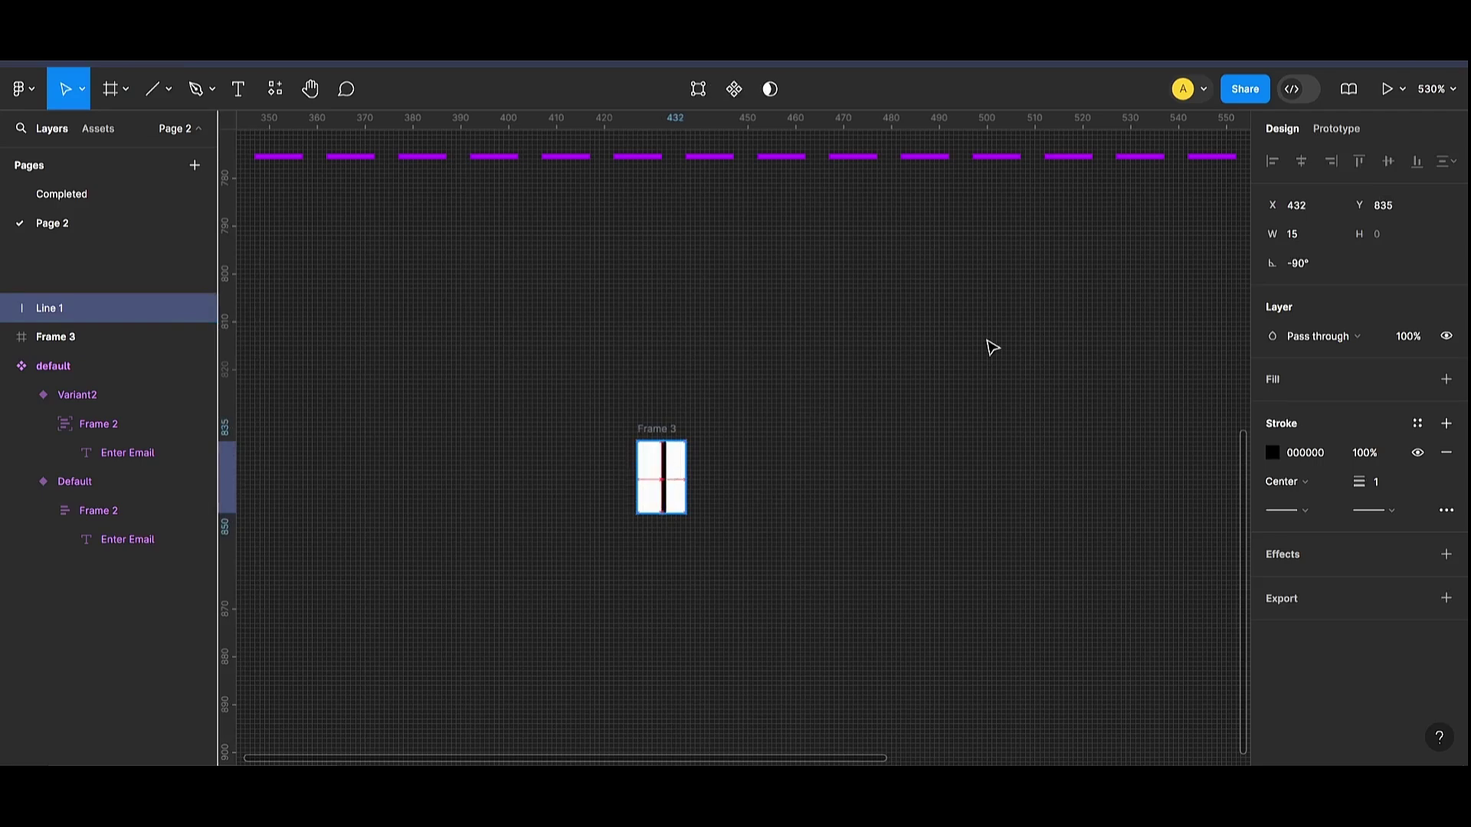
pyautogui.press('Left')
pyautogui.press('Left')
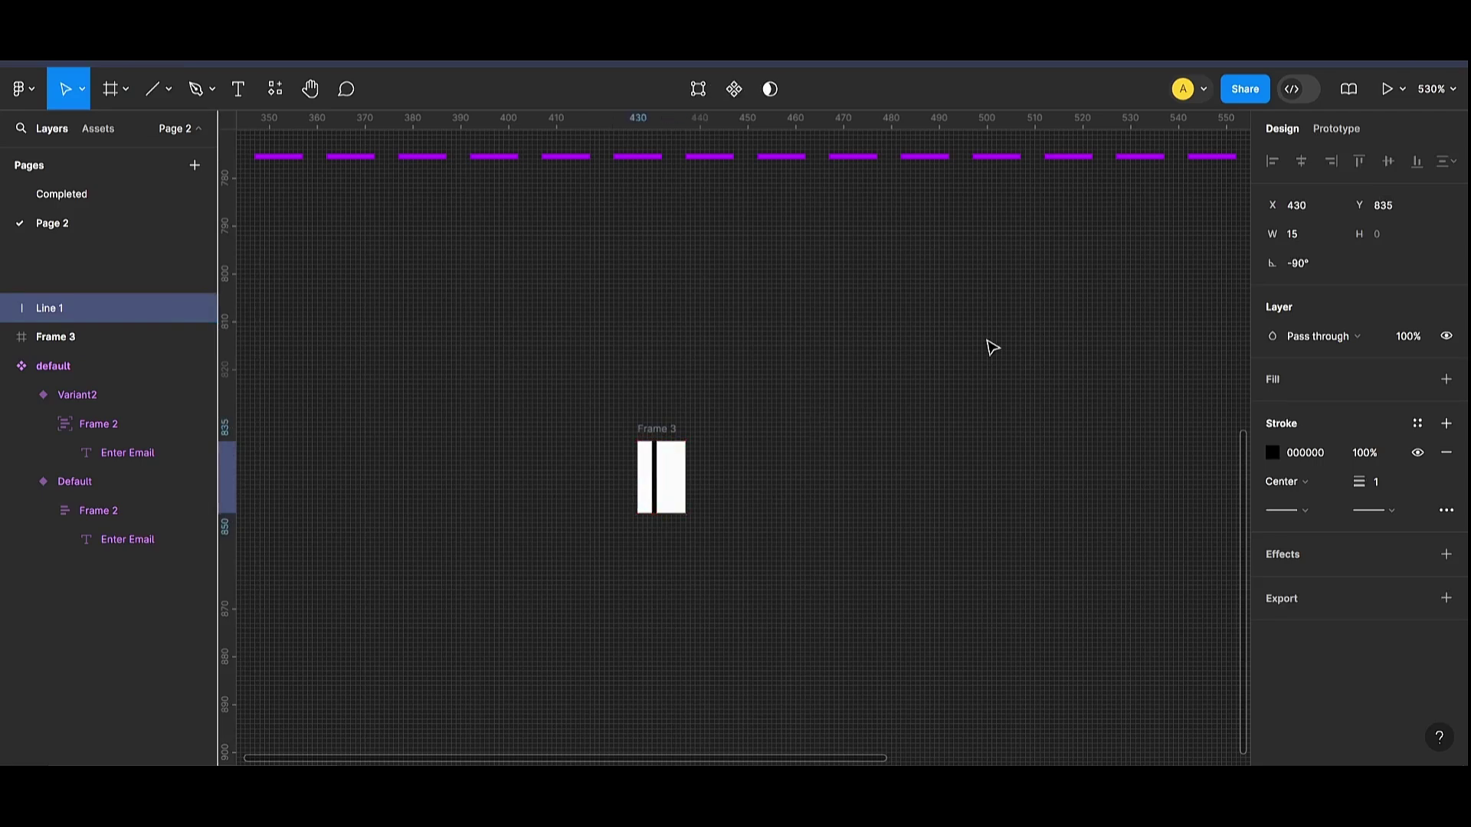
pyautogui.press('Right')
pyautogui.press('Right')
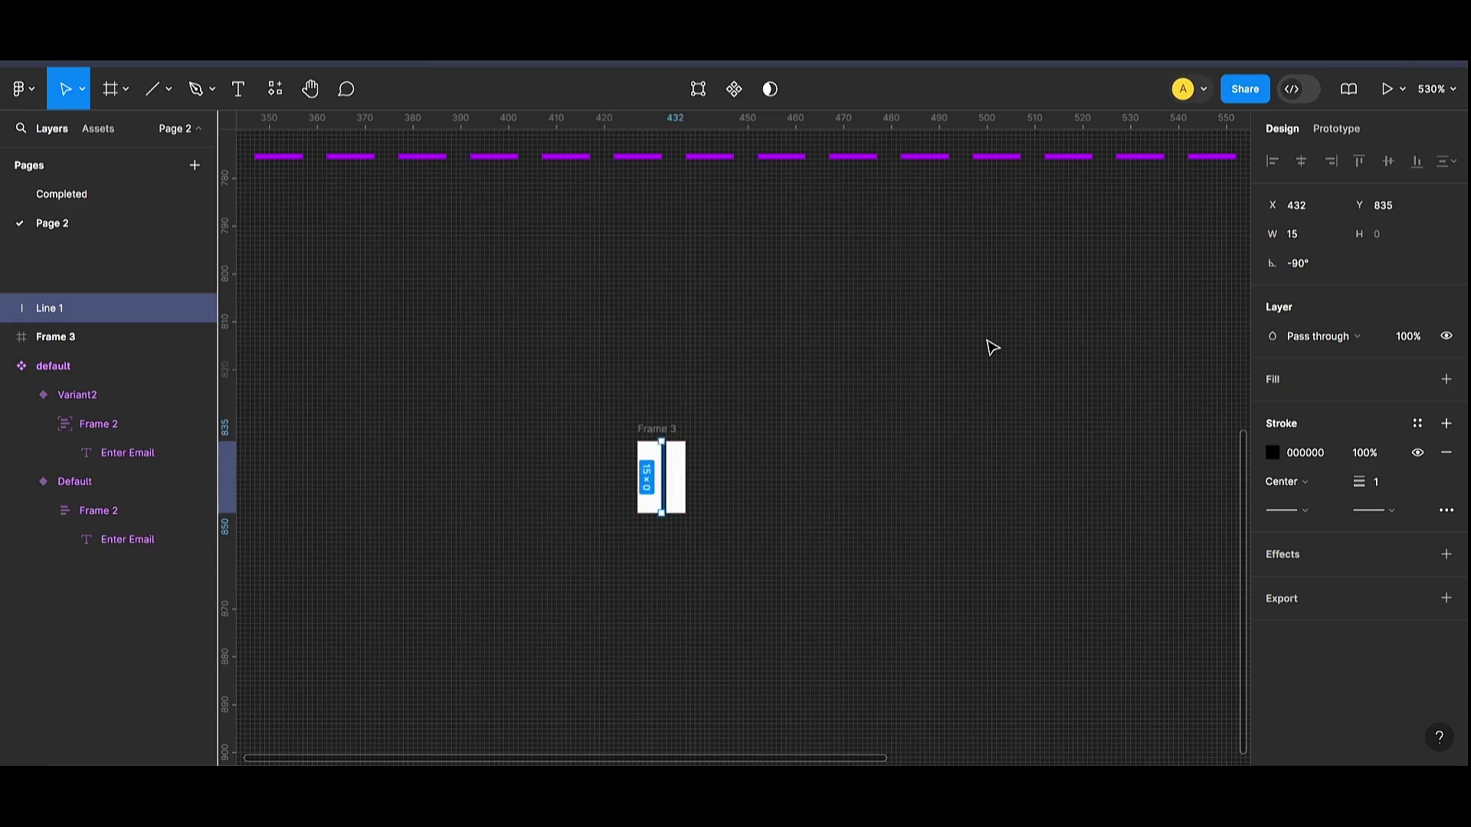
pyautogui.click(973, 364)
# Step: Turn the small frame and its line together into one component and add a second variant to it
pyautogui.scroll(-5, 970, 365)
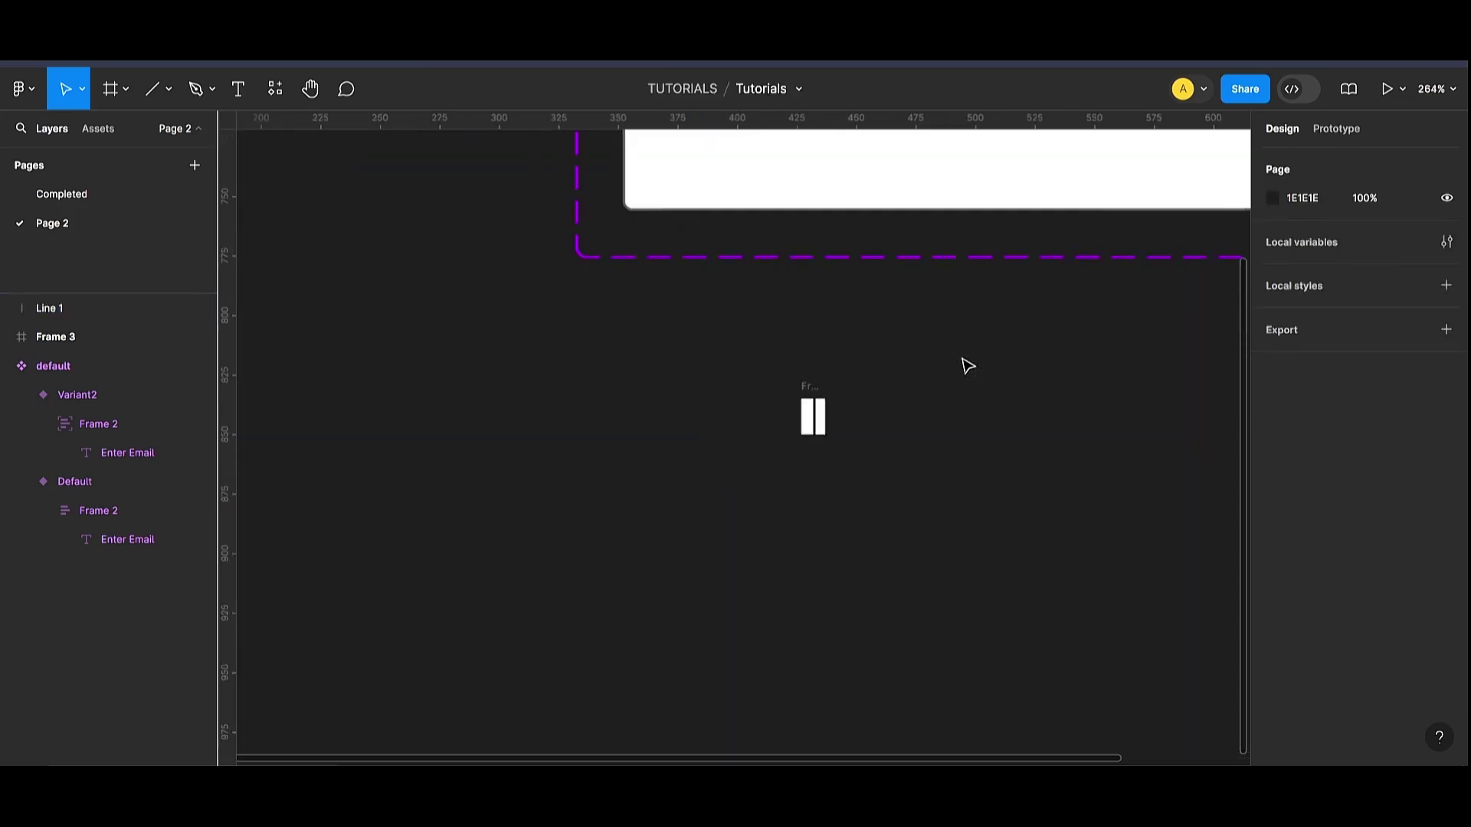
pyautogui.click(818, 422)
pyautogui.scroll(3, 818, 422)
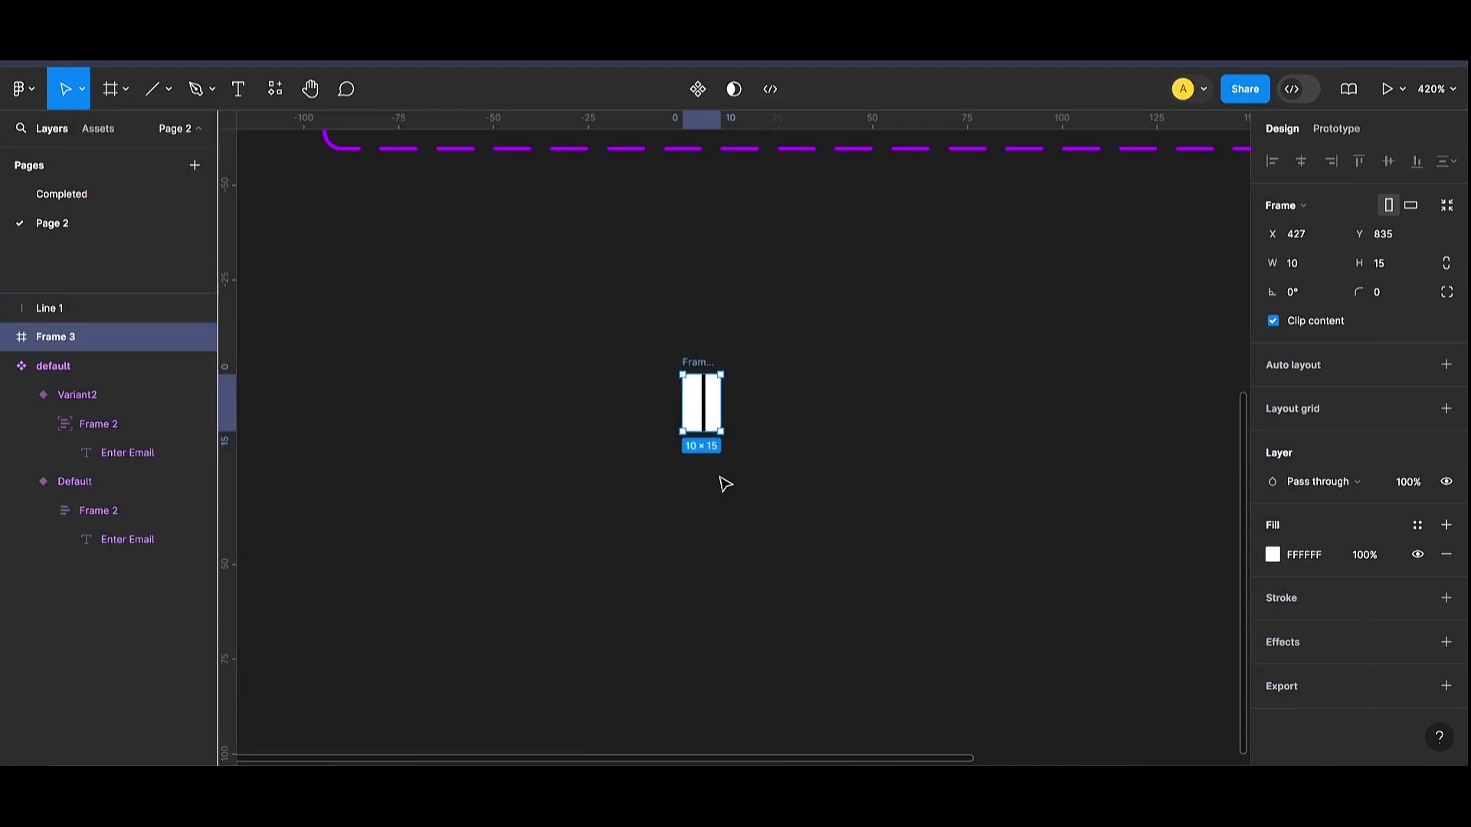
pyautogui.moveTo(658, 332); pyautogui.dragTo(693, 417)
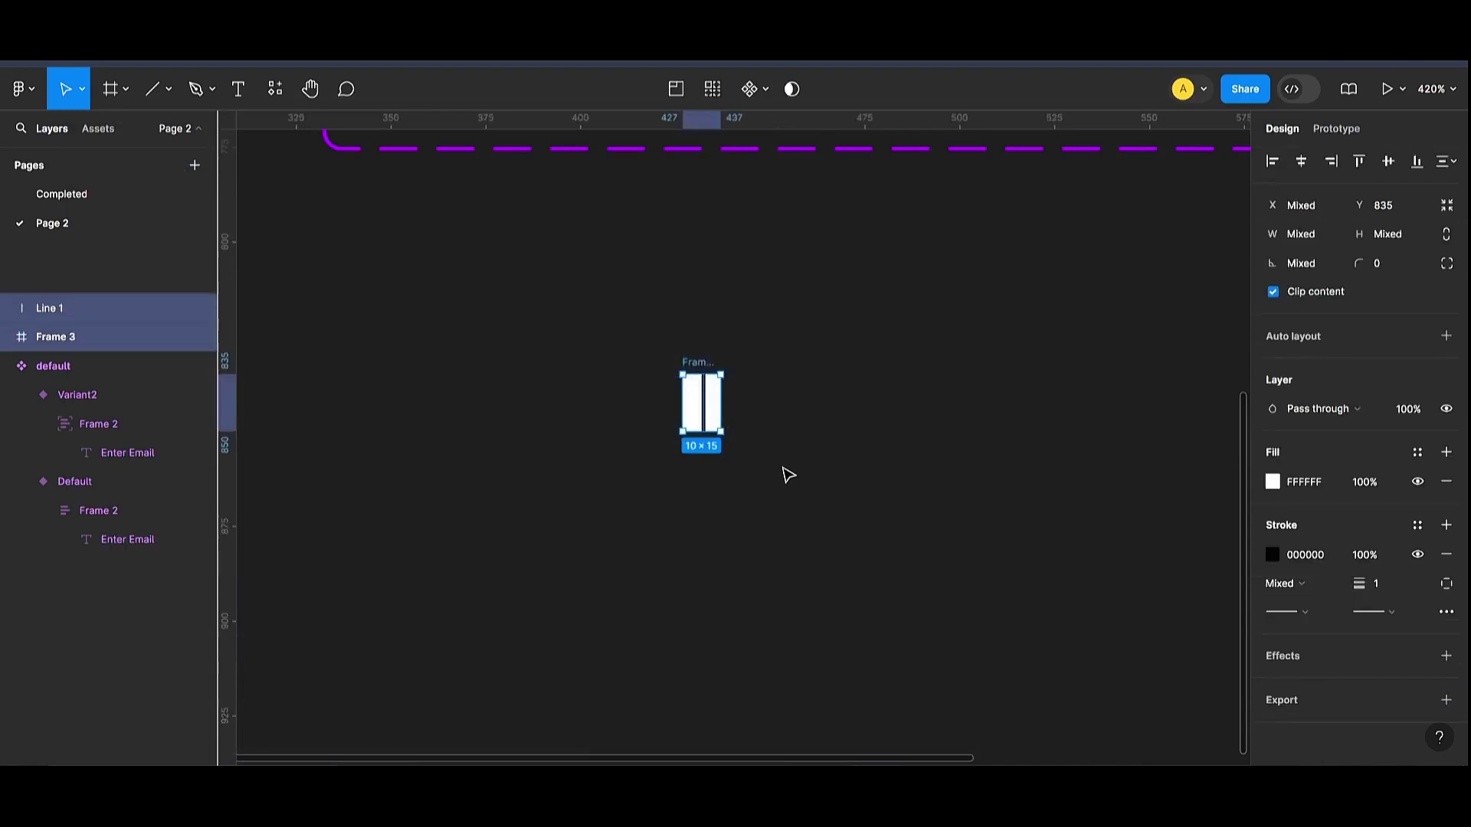
pyautogui.click(751, 92)
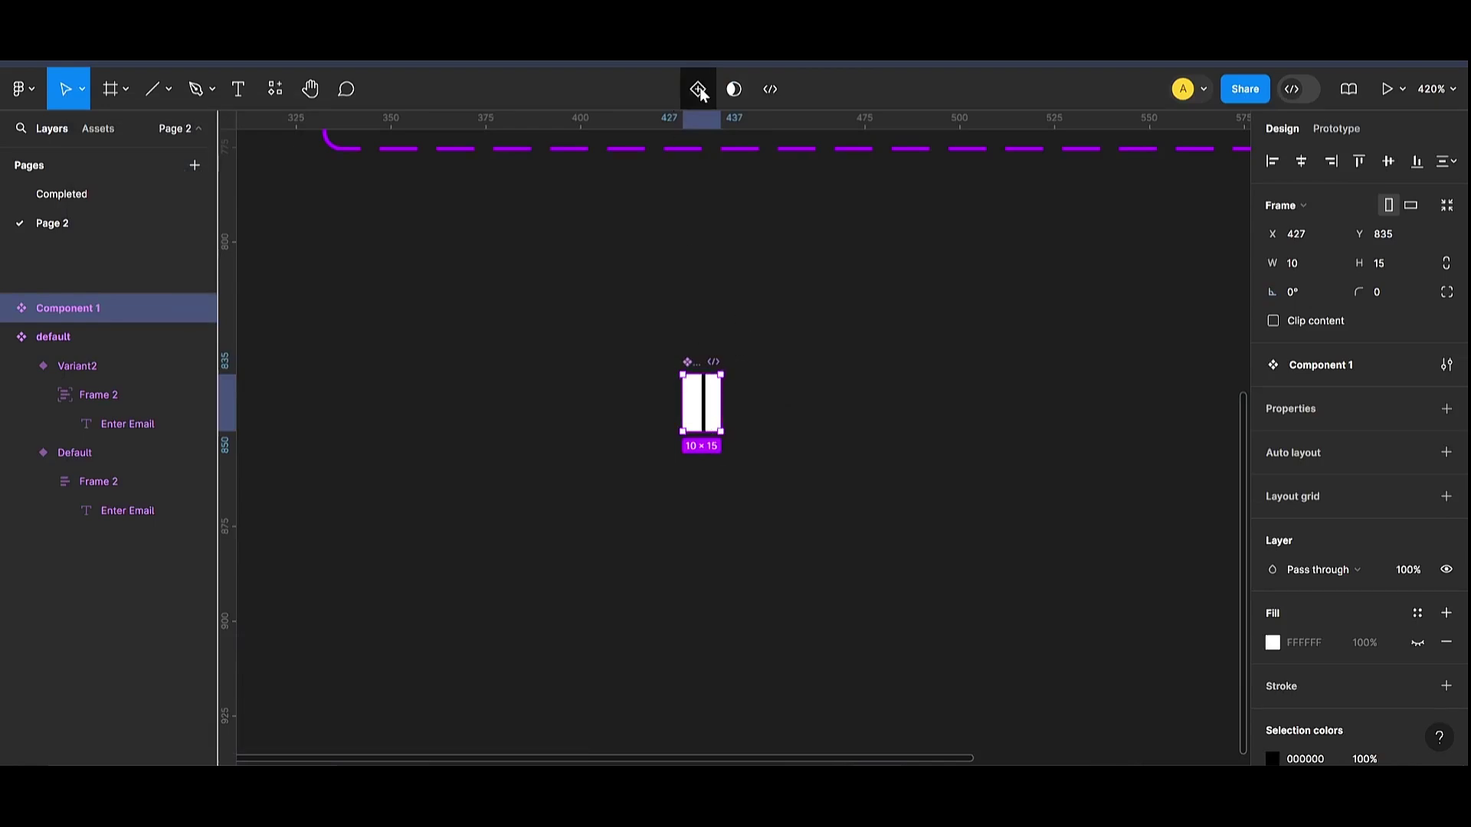
pyautogui.click(699, 90)
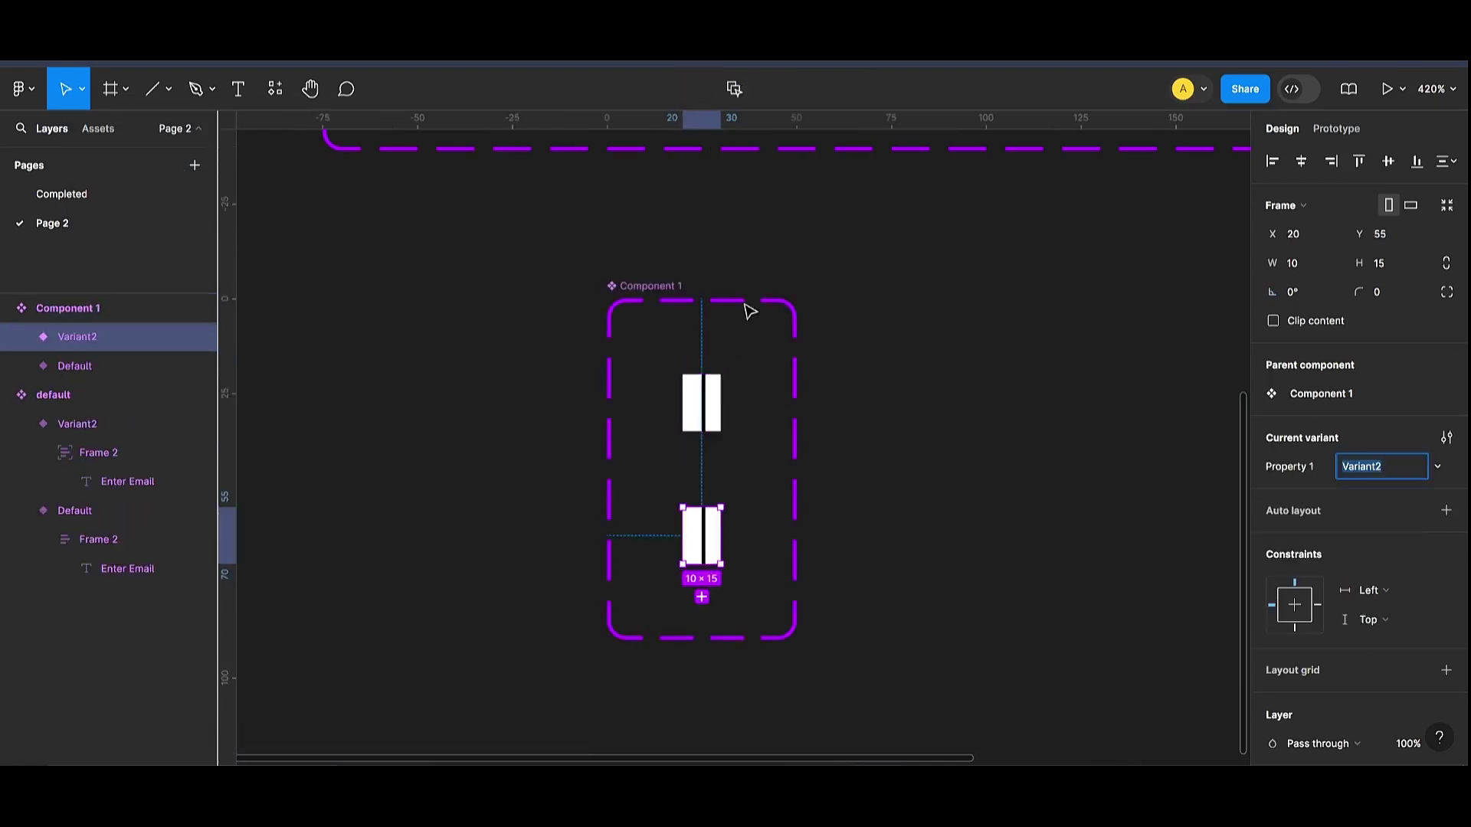
# Step: Set the opacity of the line in the new component's second variant to 0%
pyautogui.click(702, 543)
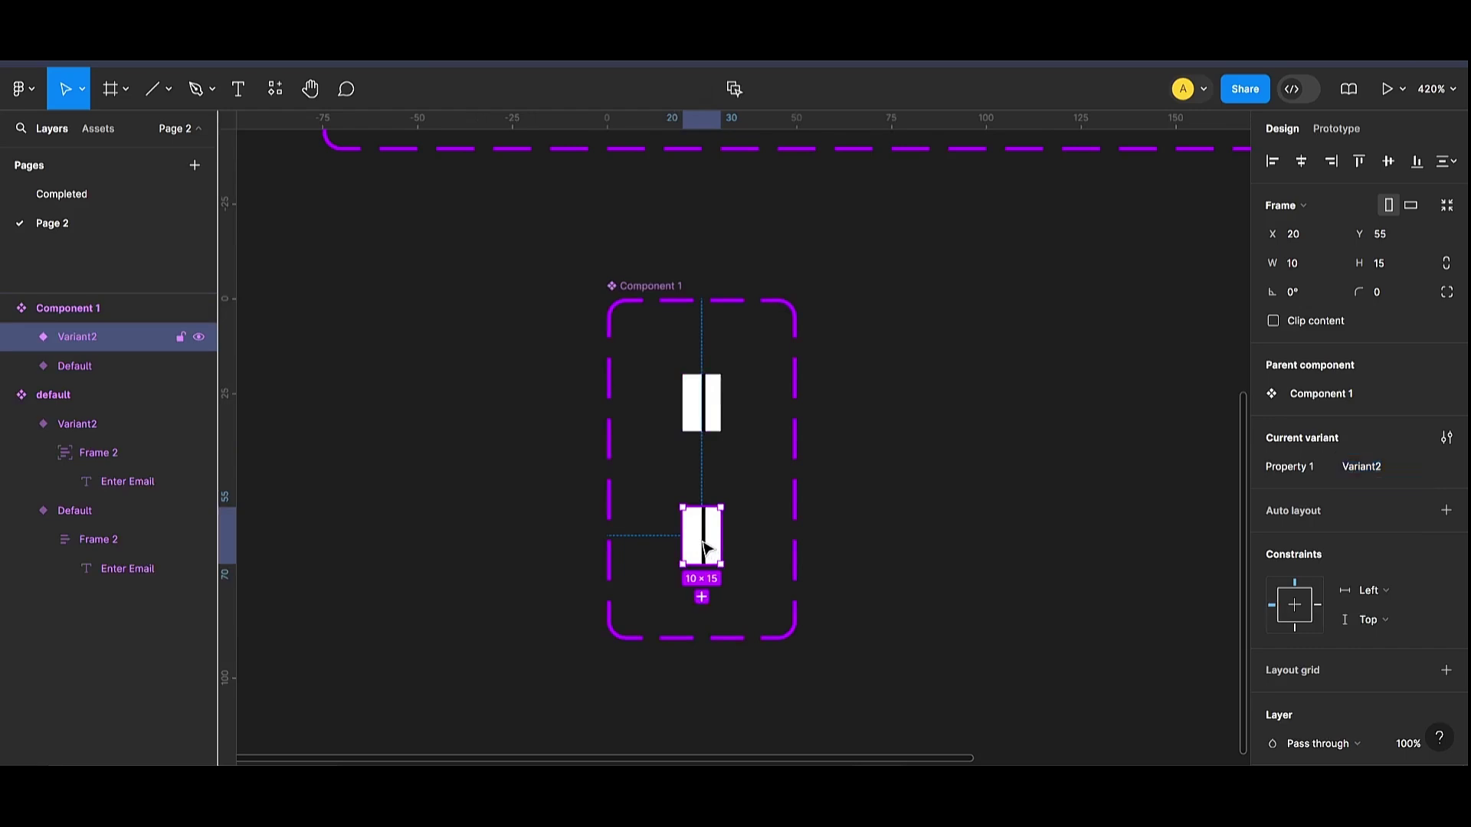
pyautogui.click(702, 542)
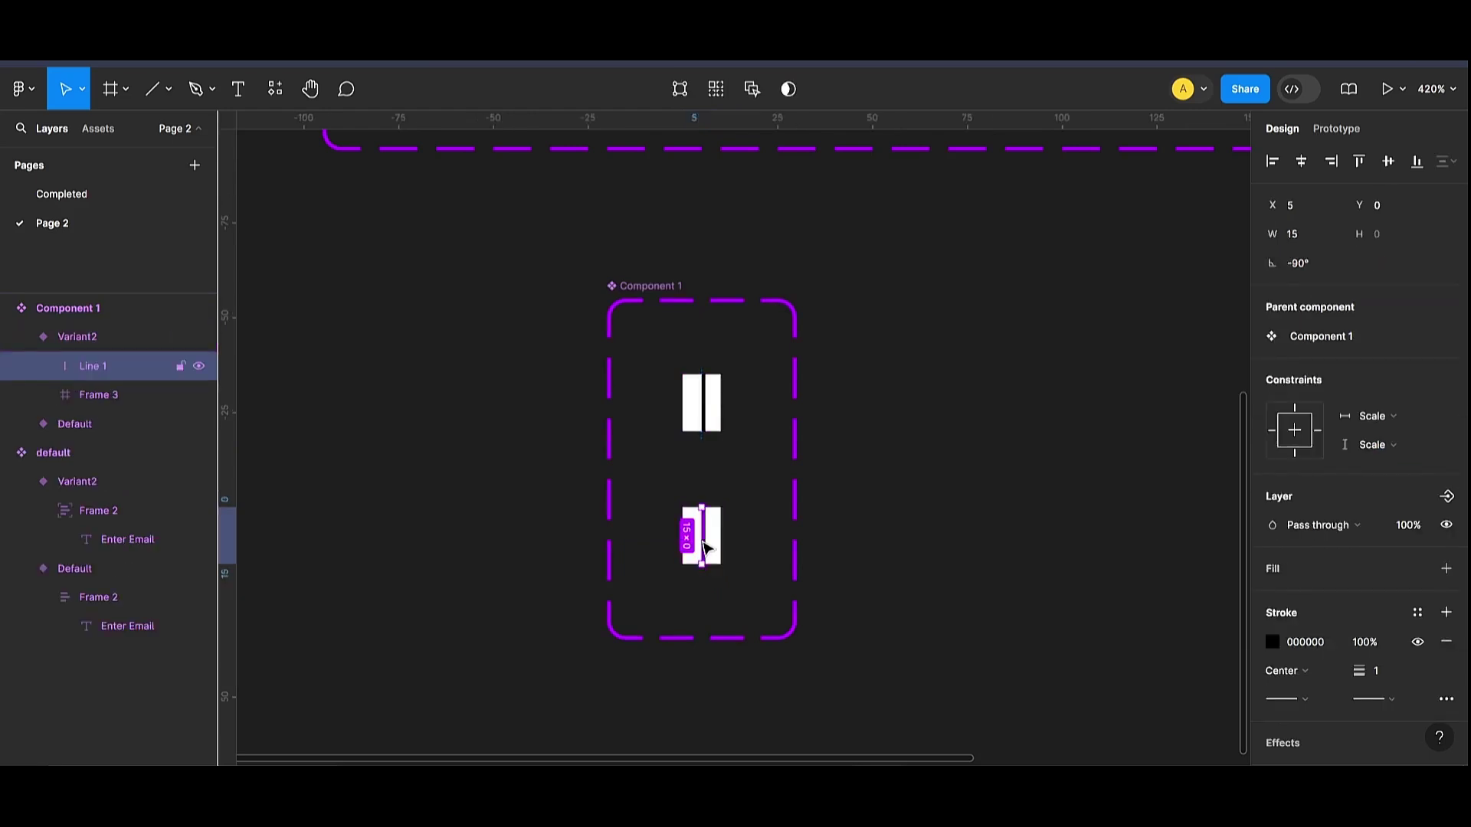
pyautogui.scroll(-2, 1349, 626)
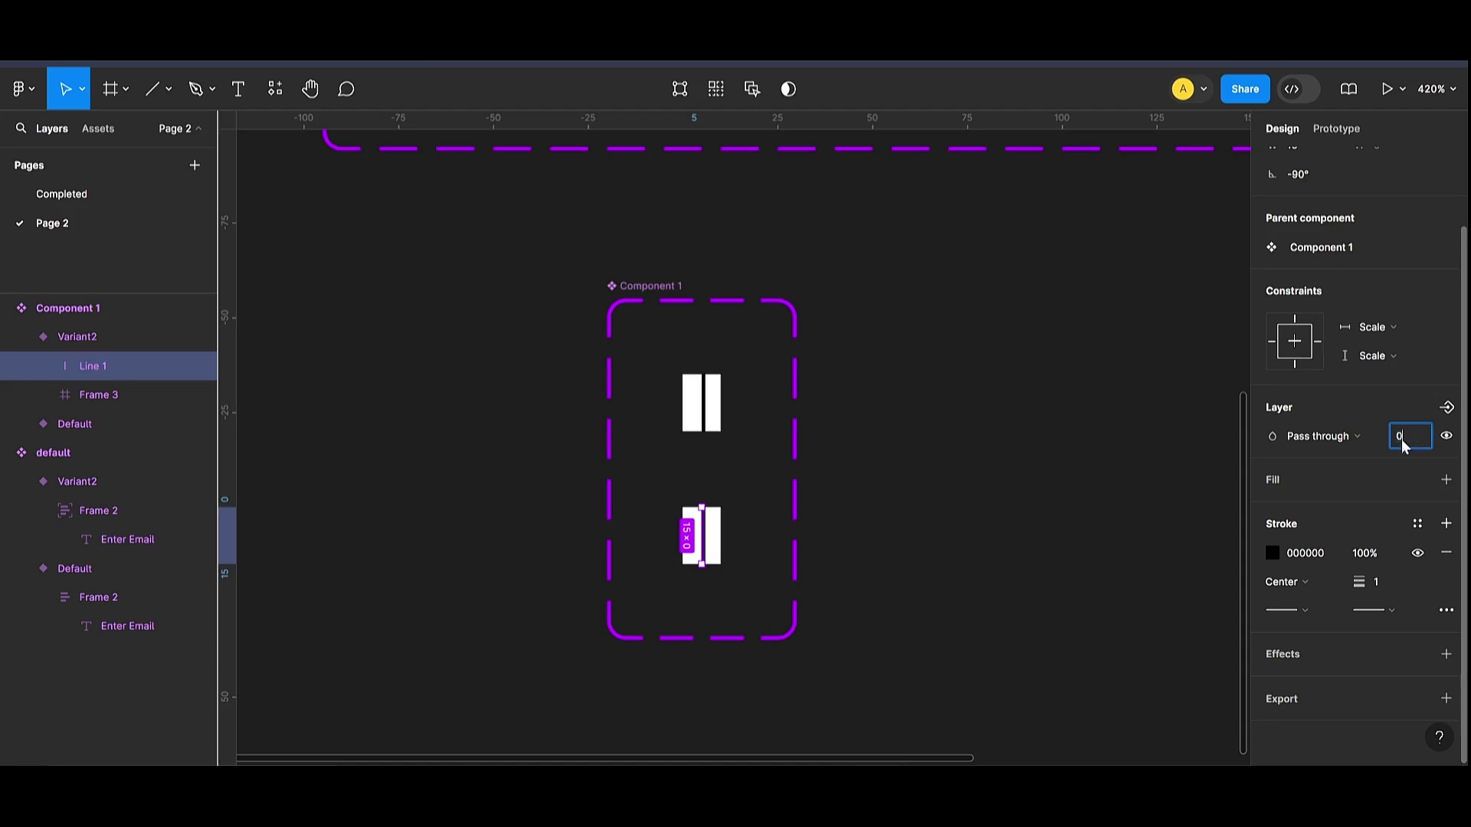
pyautogui.write('0')
pyautogui.press('Return')
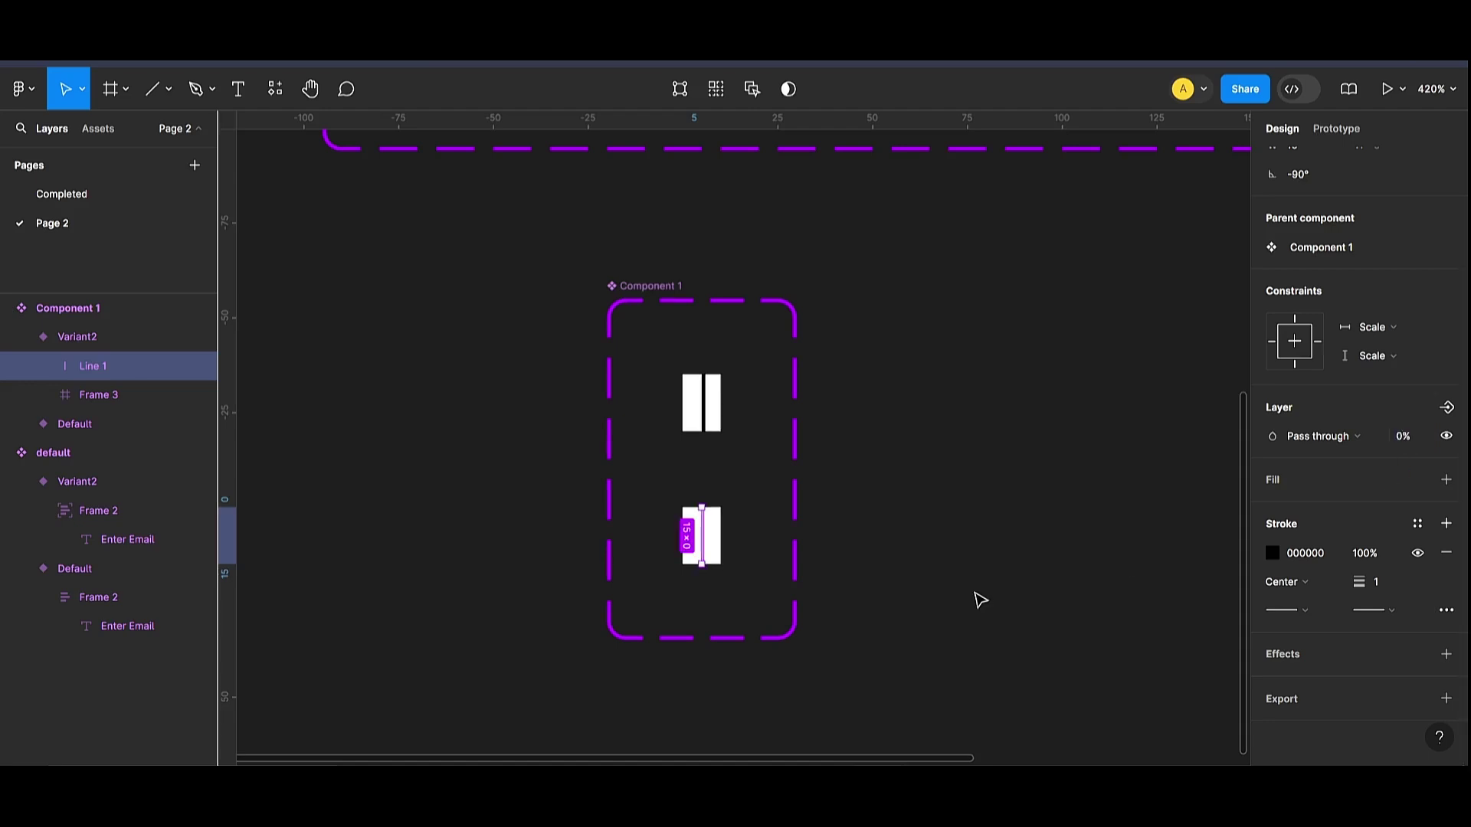
pyautogui.click(980, 600)
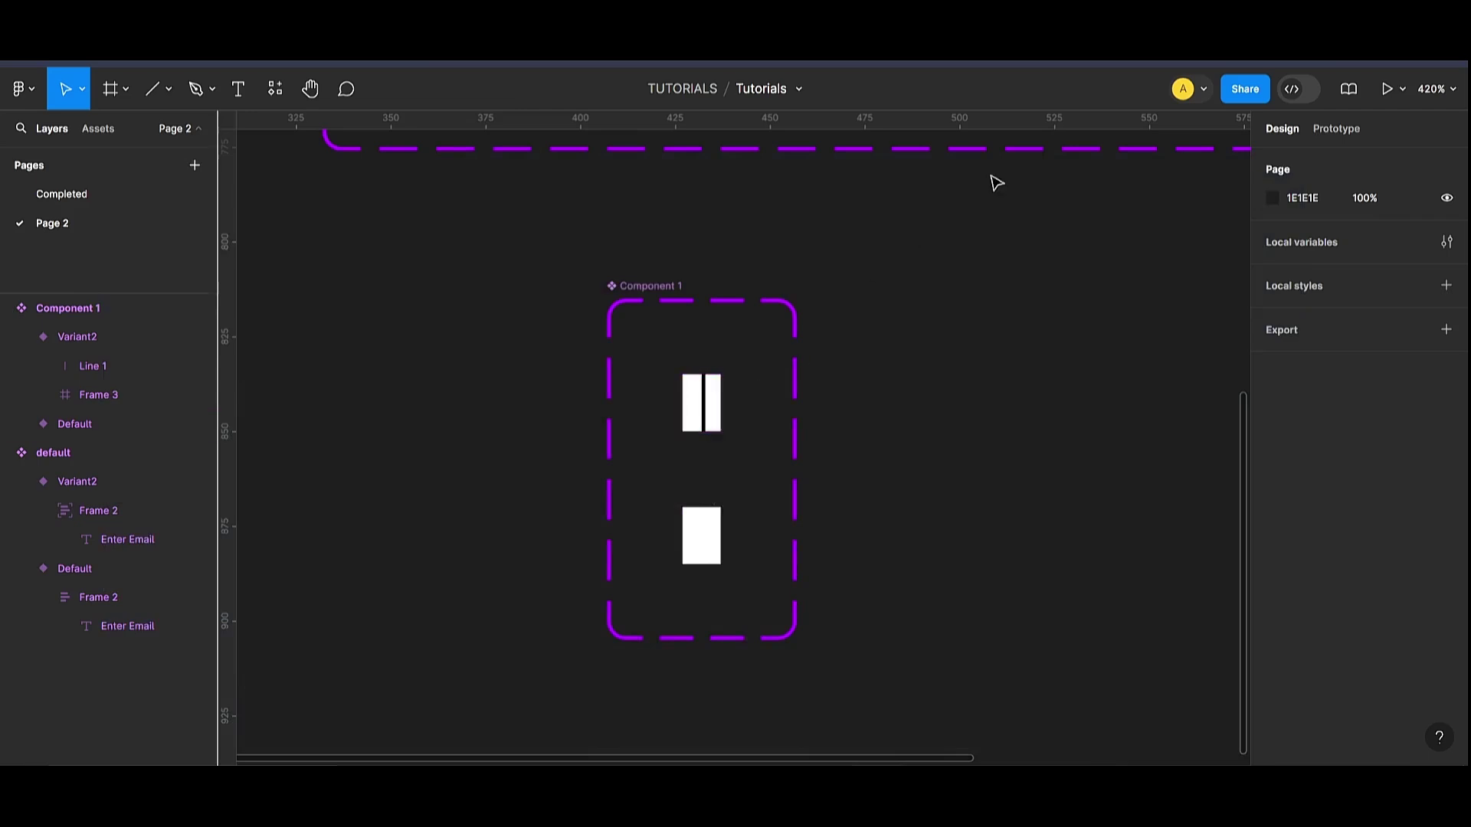
# Step: Prototype the cursor component's Default variant to change to Variant2 after a delay of 10 ms
pyautogui.click(1330, 142)
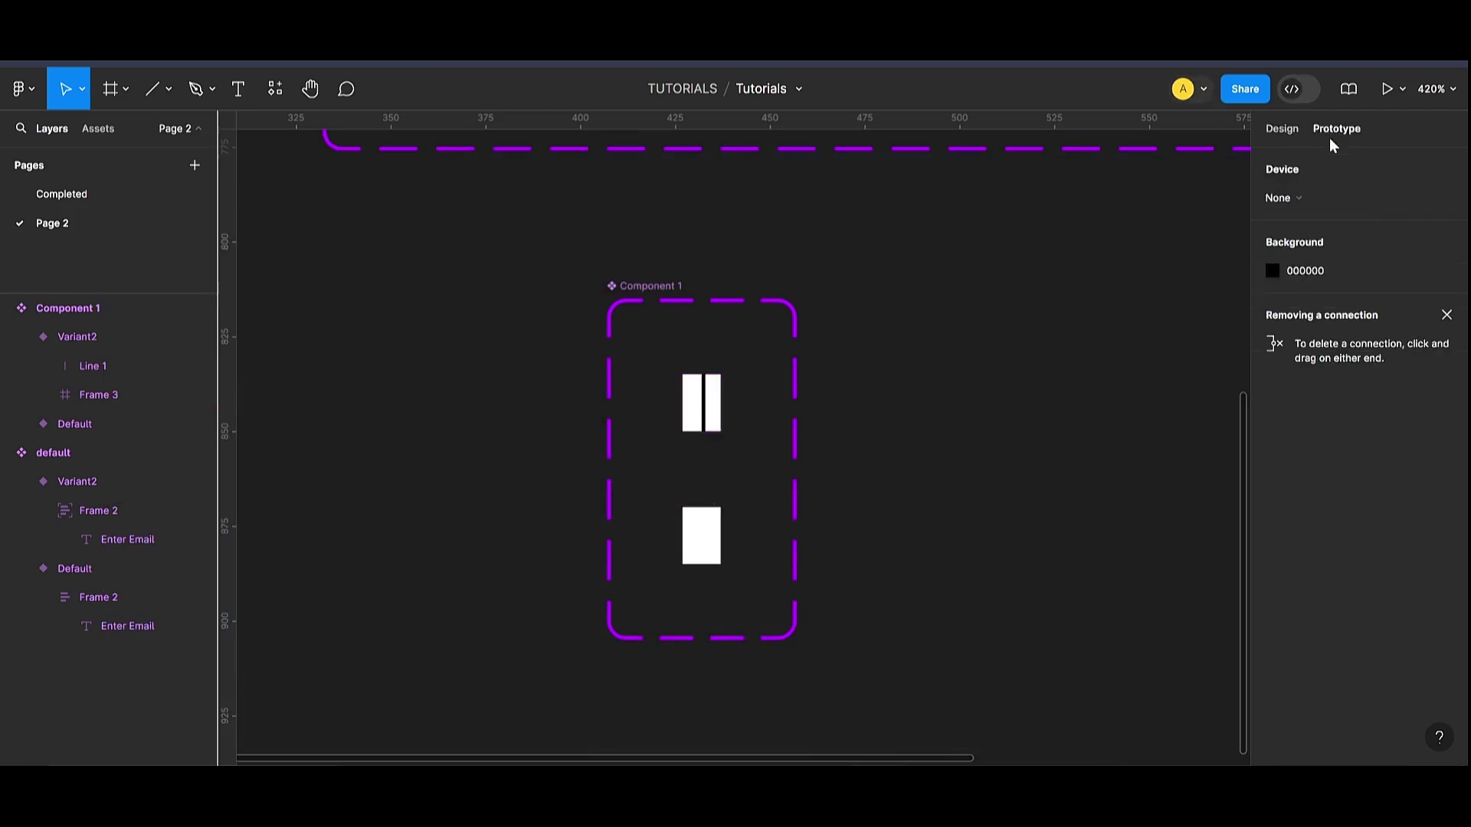
pyautogui.click(700, 426)
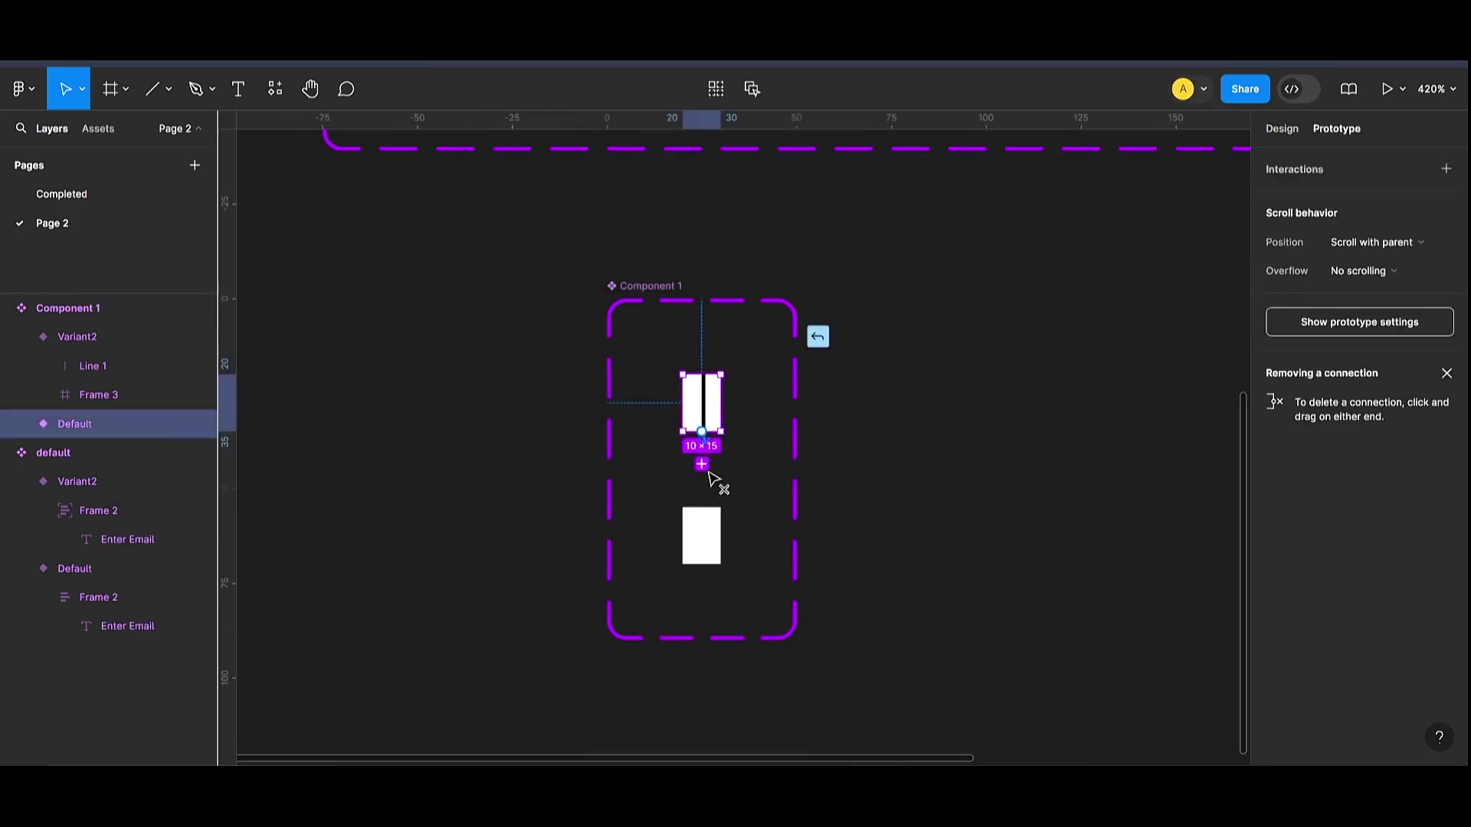
pyautogui.moveTo(704, 467); pyautogui.dragTo(721, 558)
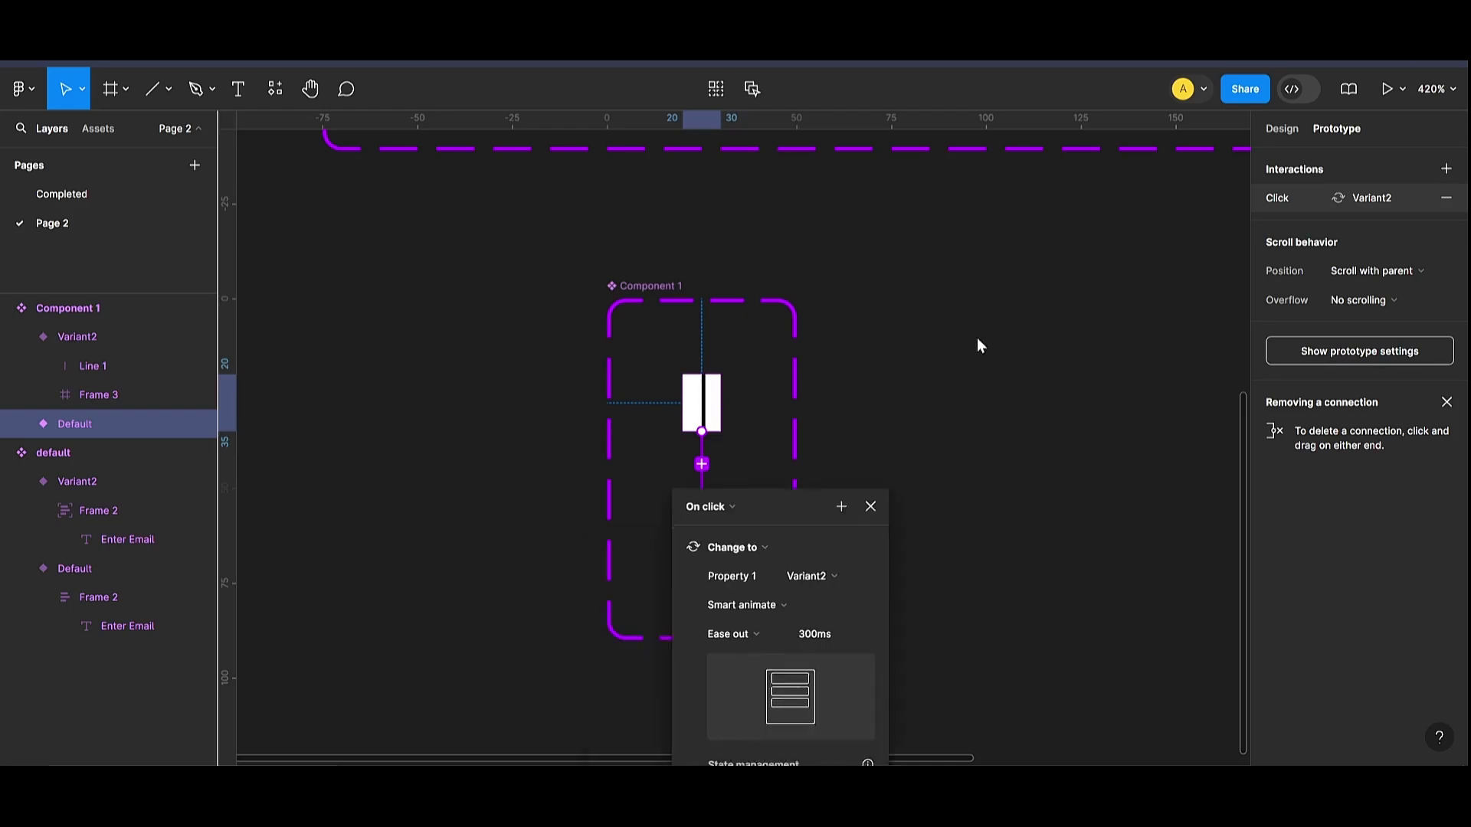
pyautogui.click(919, 313)
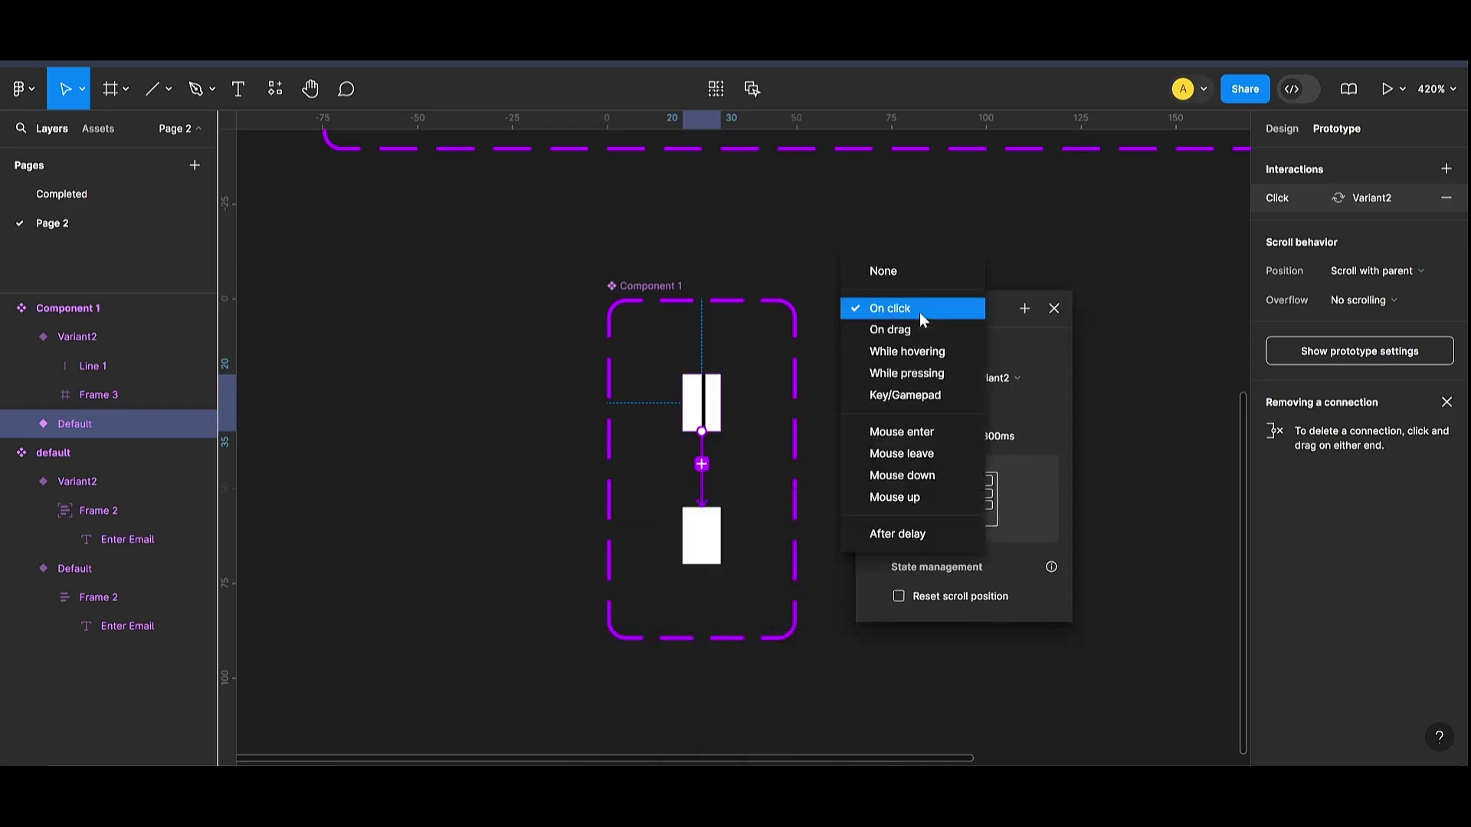
pyautogui.click(909, 534)
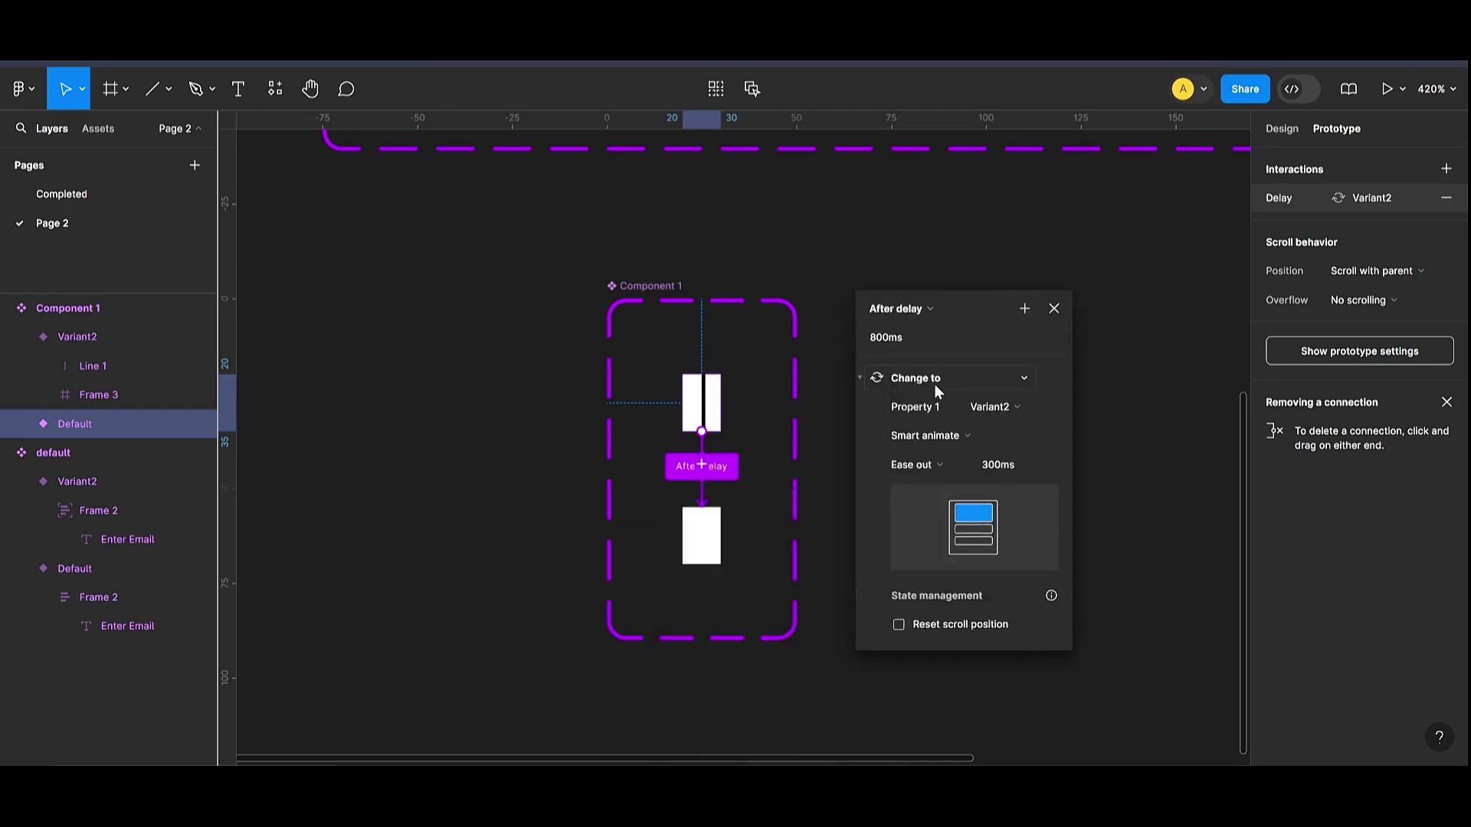
pyautogui.click(910, 342)
pyautogui.write('10')
pyautogui.click(1091, 462)
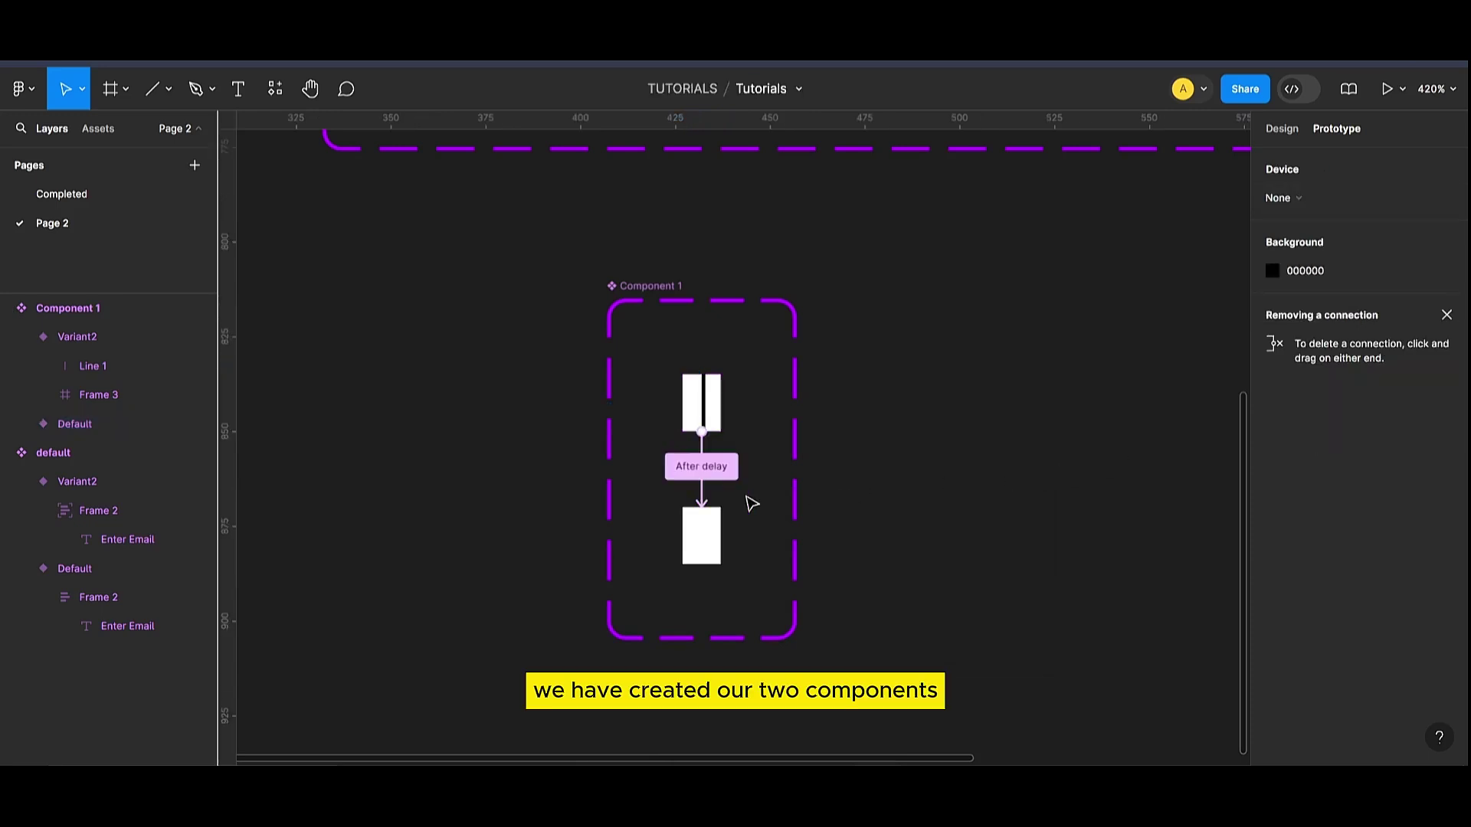
# Step: Prototype the cursor component's Variant2 to change back to Default after a delay of 1 ms
pyautogui.click(696, 521)
pyautogui.moveTo(702, 507); pyautogui.dragTo(732, 430)
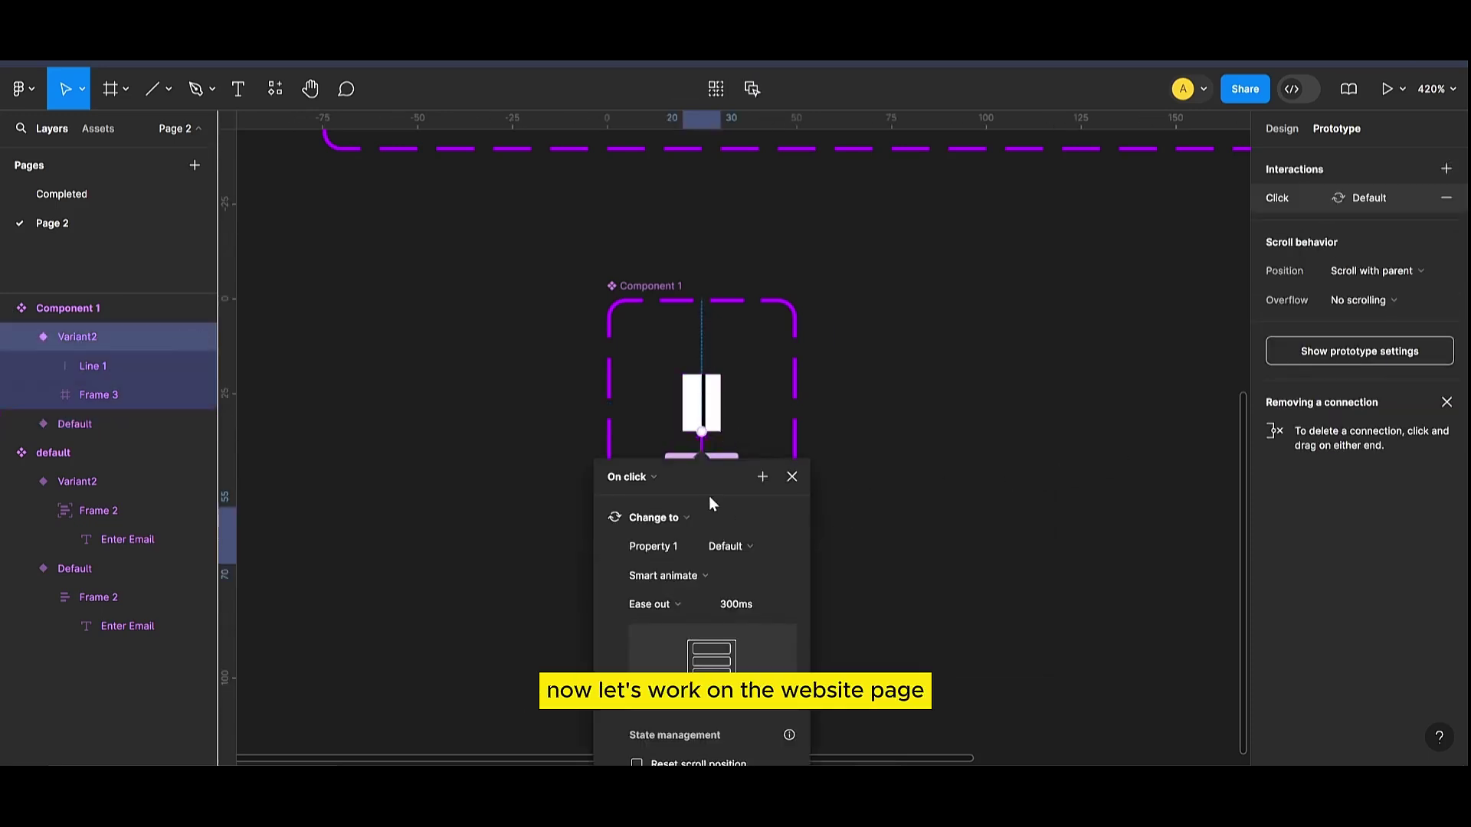
pyautogui.moveTo(715, 481); pyautogui.dragTo(995, 301)
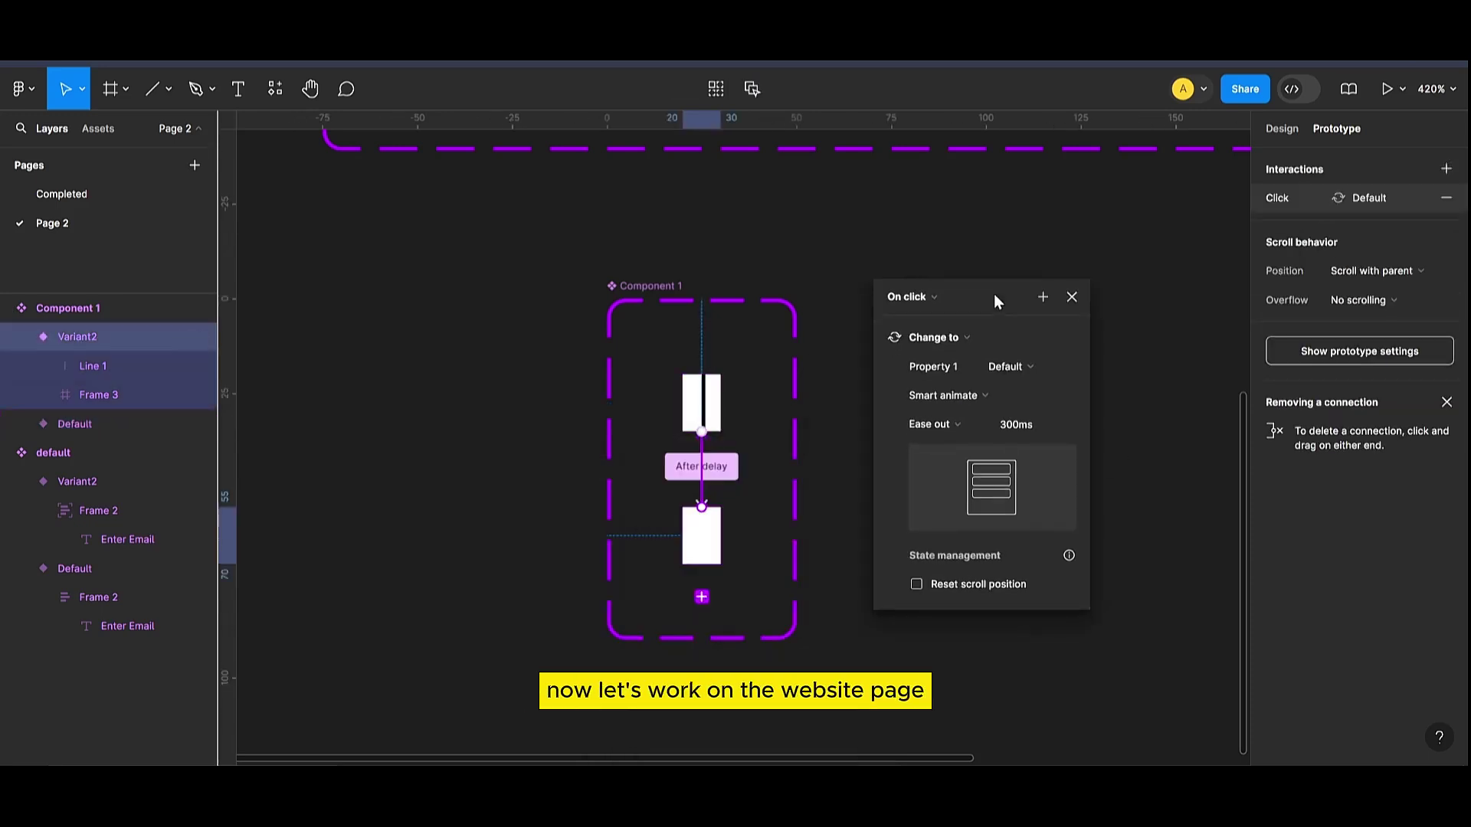
pyautogui.click(950, 306)
pyautogui.click(954, 516)
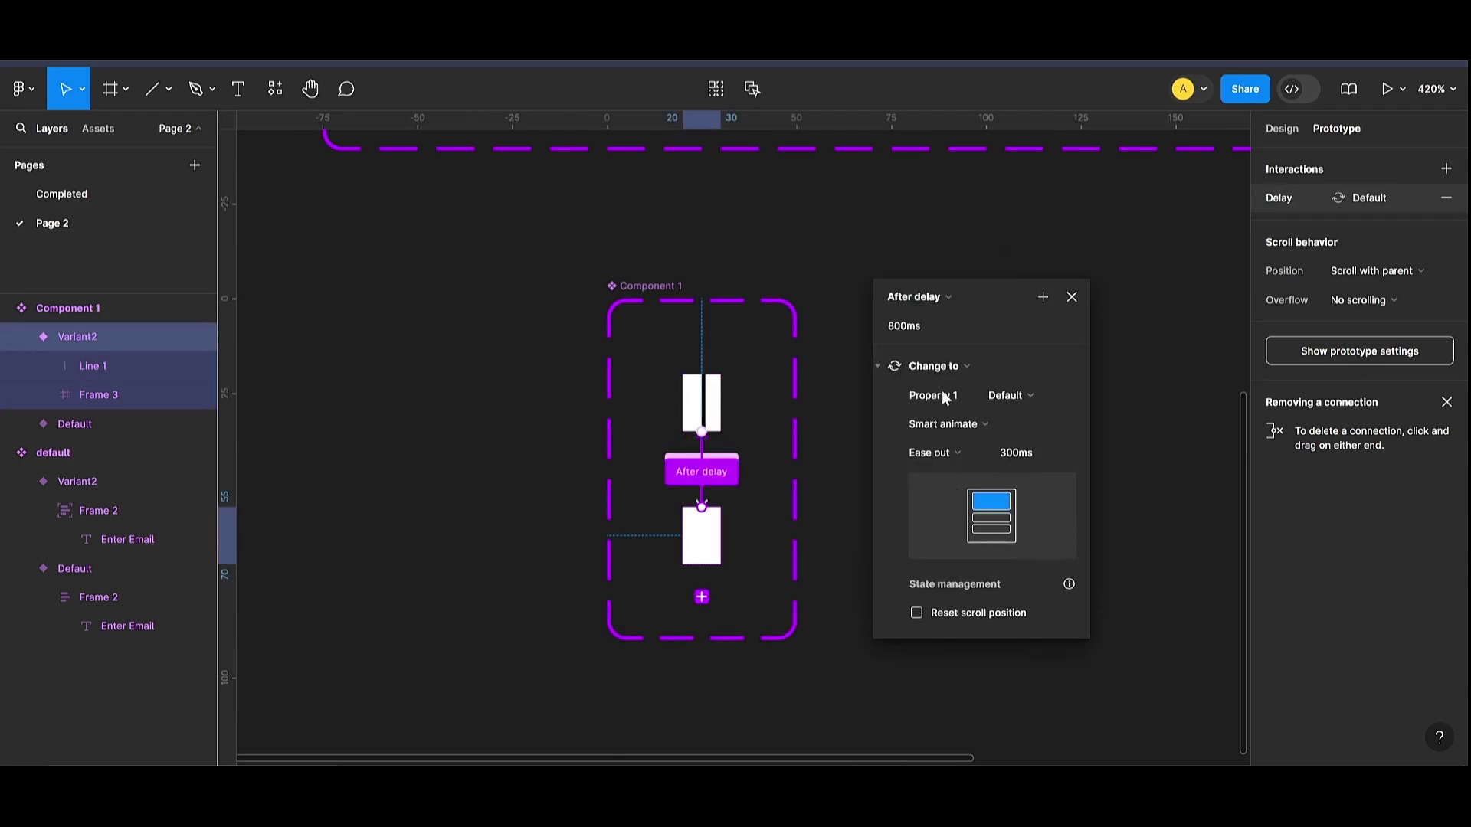
pyautogui.click(940, 330)
pyautogui.write('1')
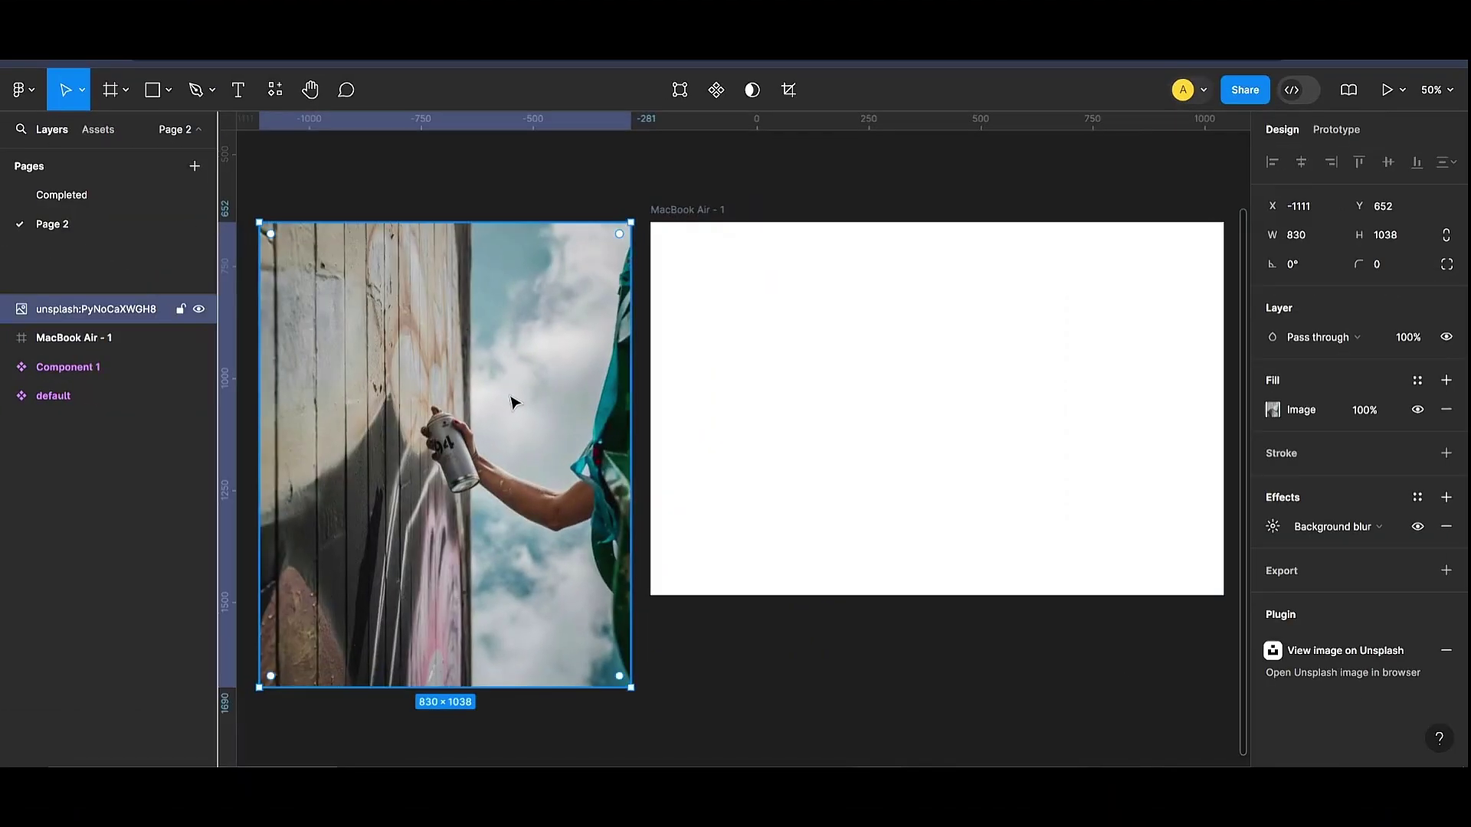
# Step: Scale the spray-can photo down to about 702 × 878 beside the MacBook Air frame
pyautogui.moveTo(508, 401); pyautogui.dragTo(477, 408)
pyautogui.moveTo(515, 310); pyautogui.dragTo(554, 301)
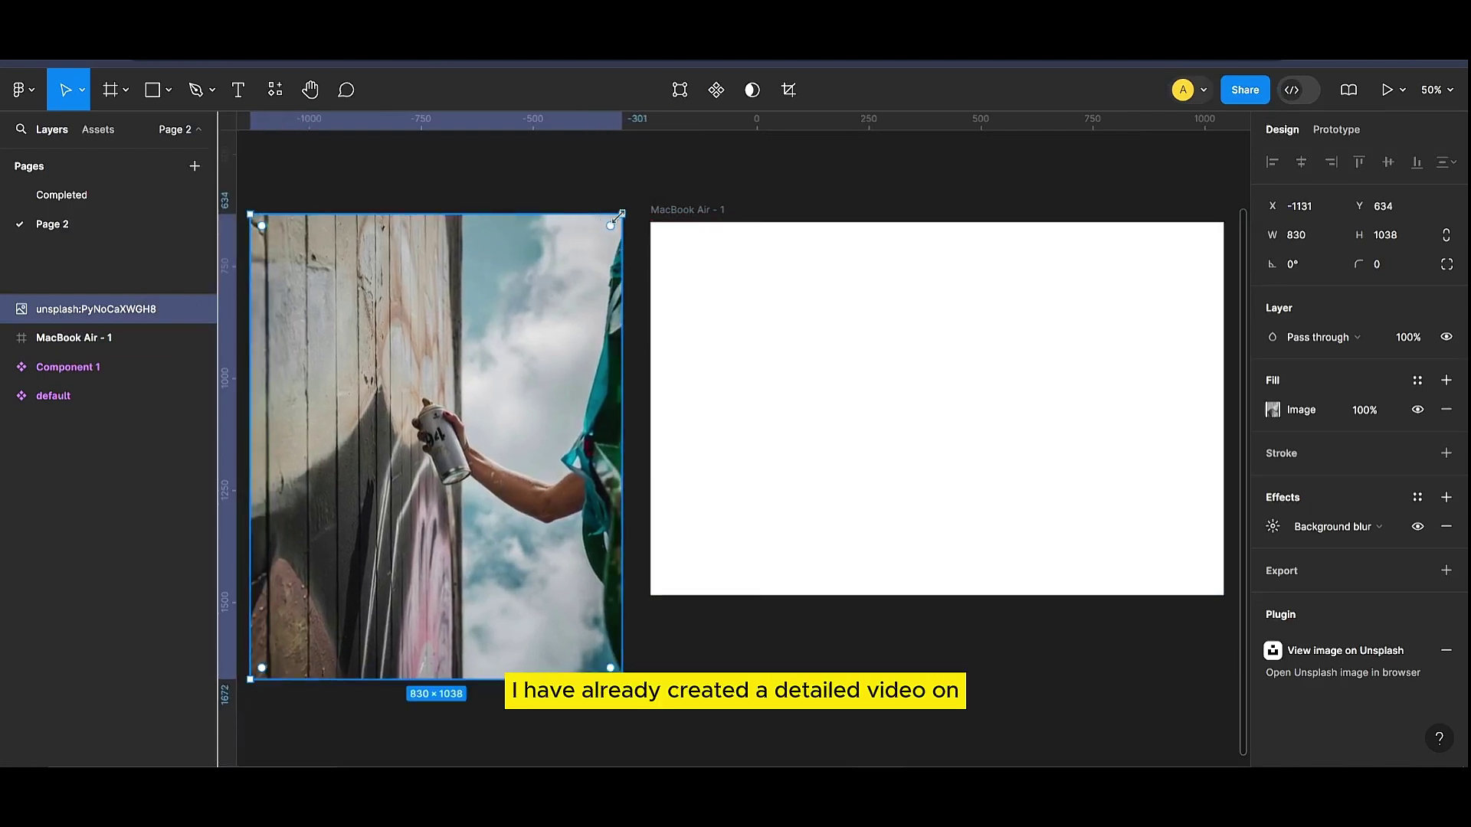
pyautogui.moveTo(621, 213); pyautogui.dragTo(568, 286)
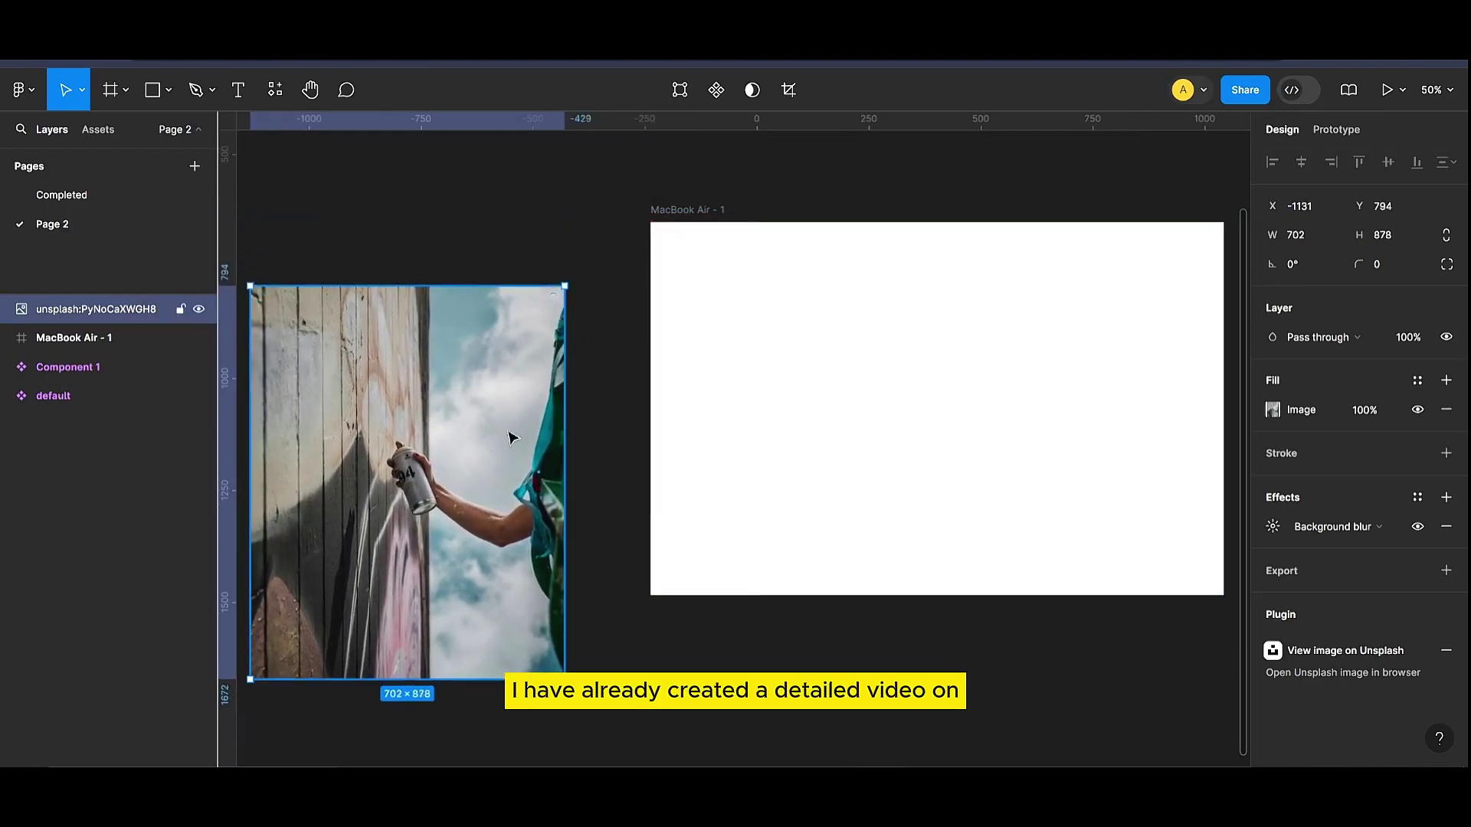
# Step: Place the photo inside the MacBook Air frame at its upper-left corner and move the frame to about X -650, Y 678
pyautogui.moveTo(513, 430); pyautogui.dragTo(879, 387)
pyautogui.moveTo(700, 215); pyautogui.dragTo(509, 233)
pyautogui.click(509, 245)
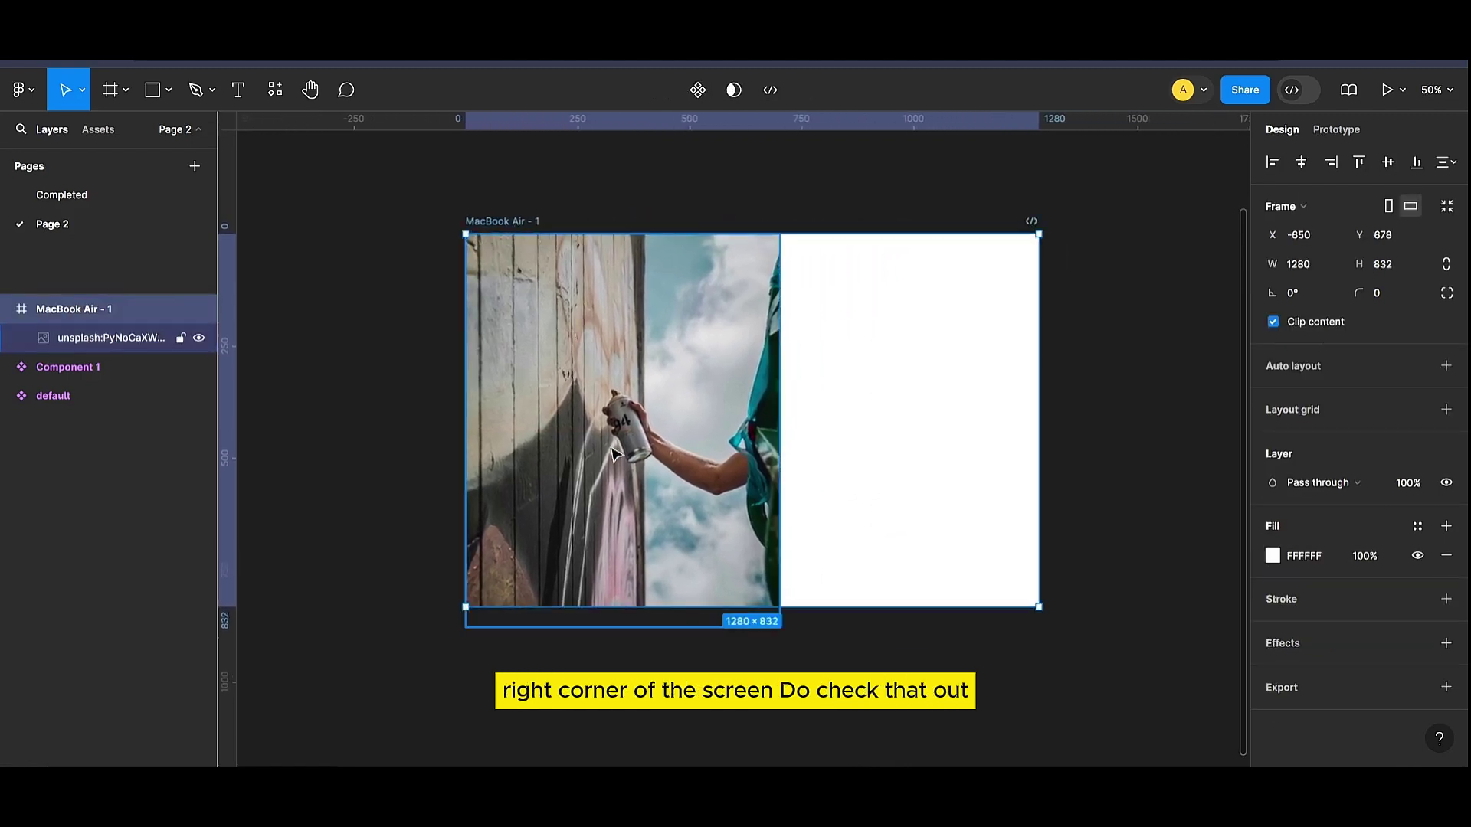
# Step: Scale the photo to 665 × 832 to fit the frame's height, and shift it to X -25 within the frame
pyautogui.moveTo(780, 626); pyautogui.dragTo(762, 611)
pyautogui.click(776, 679)
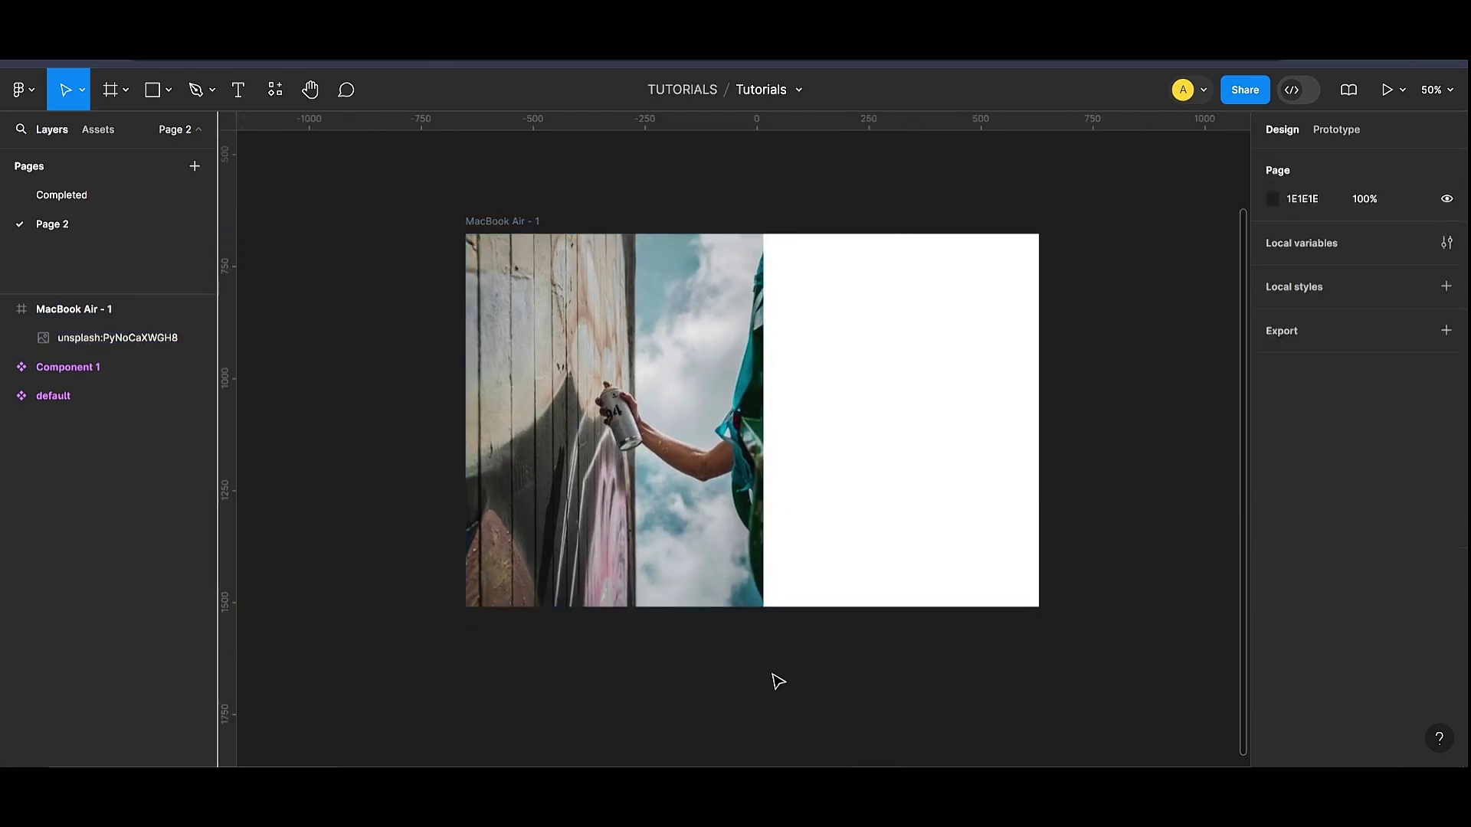
pyautogui.click(682, 517)
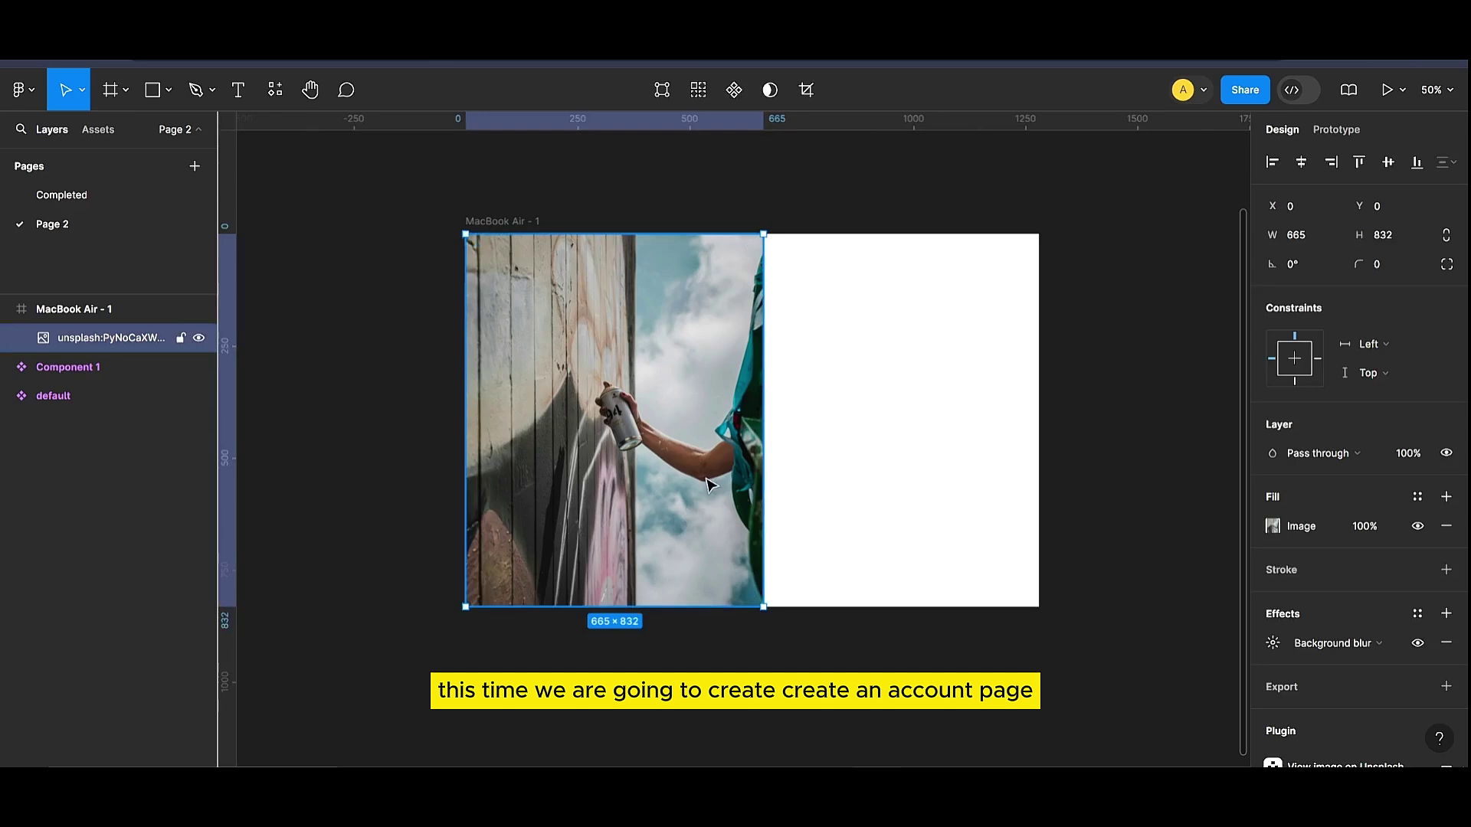
pyautogui.moveTo(700, 480)
pyautogui.mouseDown()
pyautogui.moveTo(685, 478)
pyautogui.moveTo(696, 490)
pyautogui.mouseUp()
pyautogui.click(676, 672)
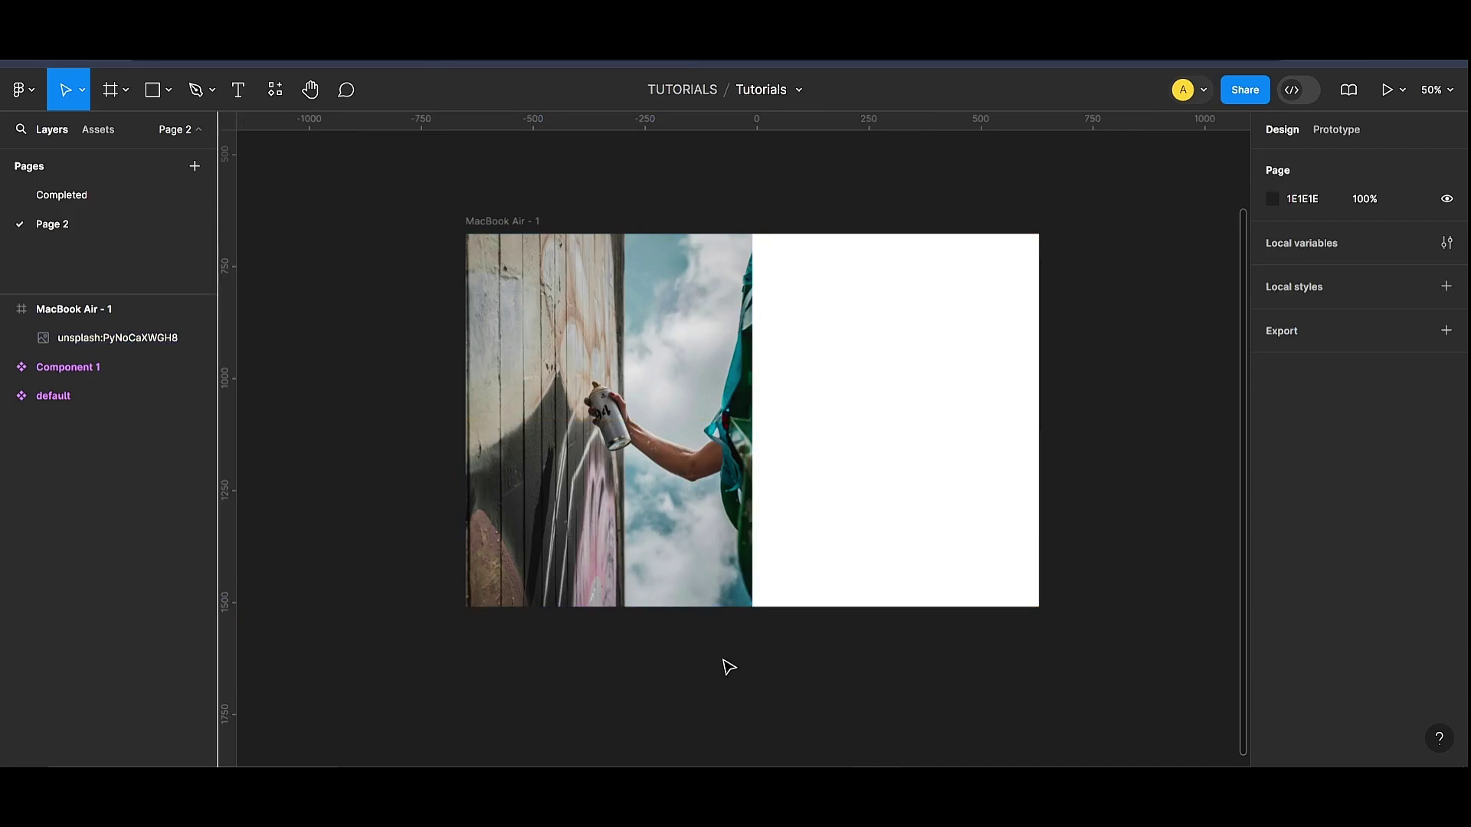
# Step: Try narrowing the photo to about 619 × 832 from its left side, and undo the change
pyautogui.click(660, 519)
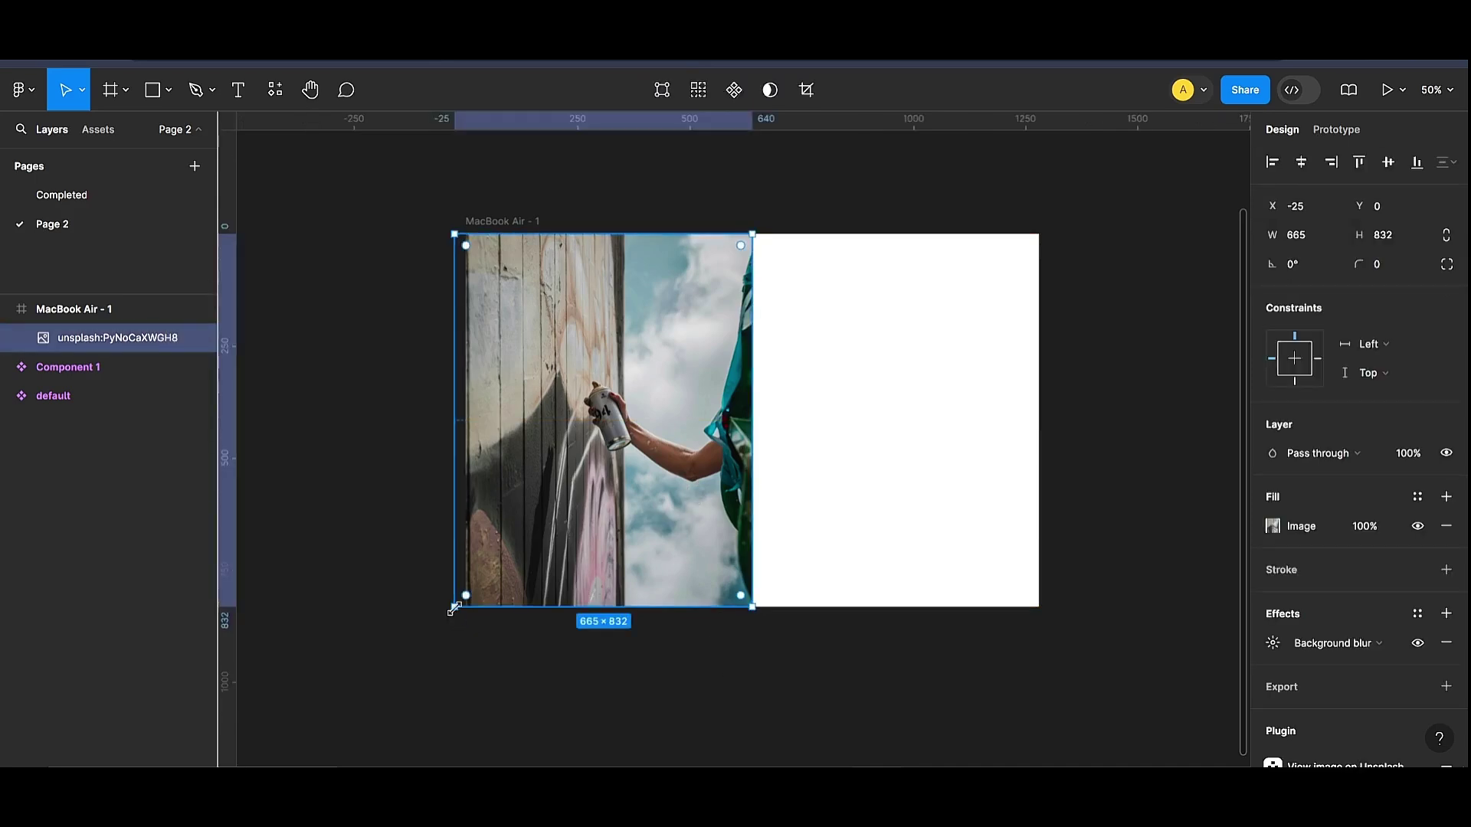
pyautogui.moveTo(454, 608)
pyautogui.mouseDown()
pyautogui.moveTo(473, 600)
pyautogui.moveTo(476, 624)
pyautogui.moveTo(476, 611)
pyautogui.mouseUp()
pyautogui.hotkey('ctrl', 'z')
pyautogui.click(502, 680)
pyautogui.hotkey('ctrl', 'z')
pyautogui.hotkey('ctrl', 'z')
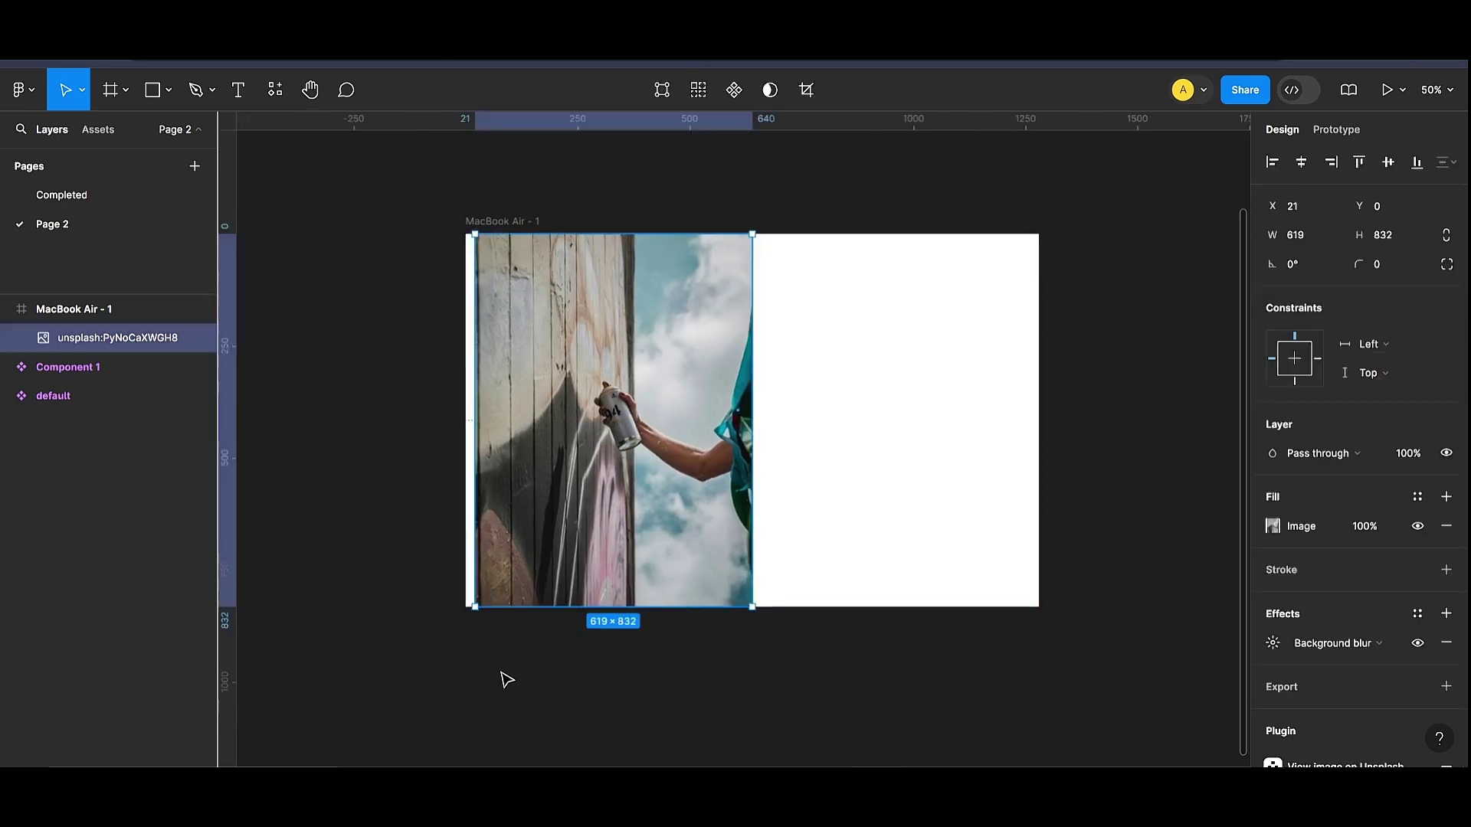
pyautogui.click(501, 672)
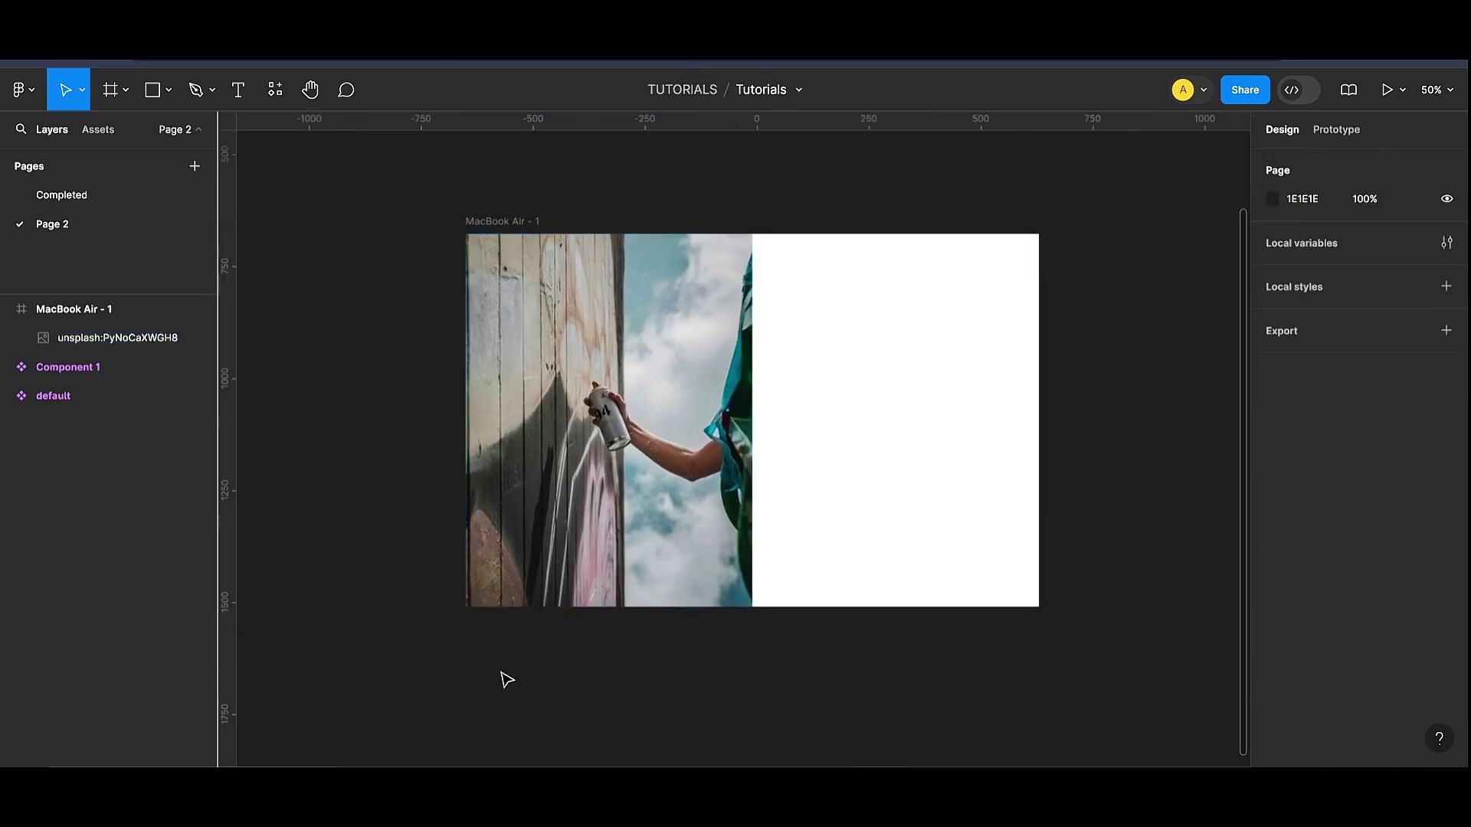
# Step: Draw a 640 × 832 rectangle covering the photo in the frame's left half and fill it with black (000000)
pyautogui.click(156, 87)
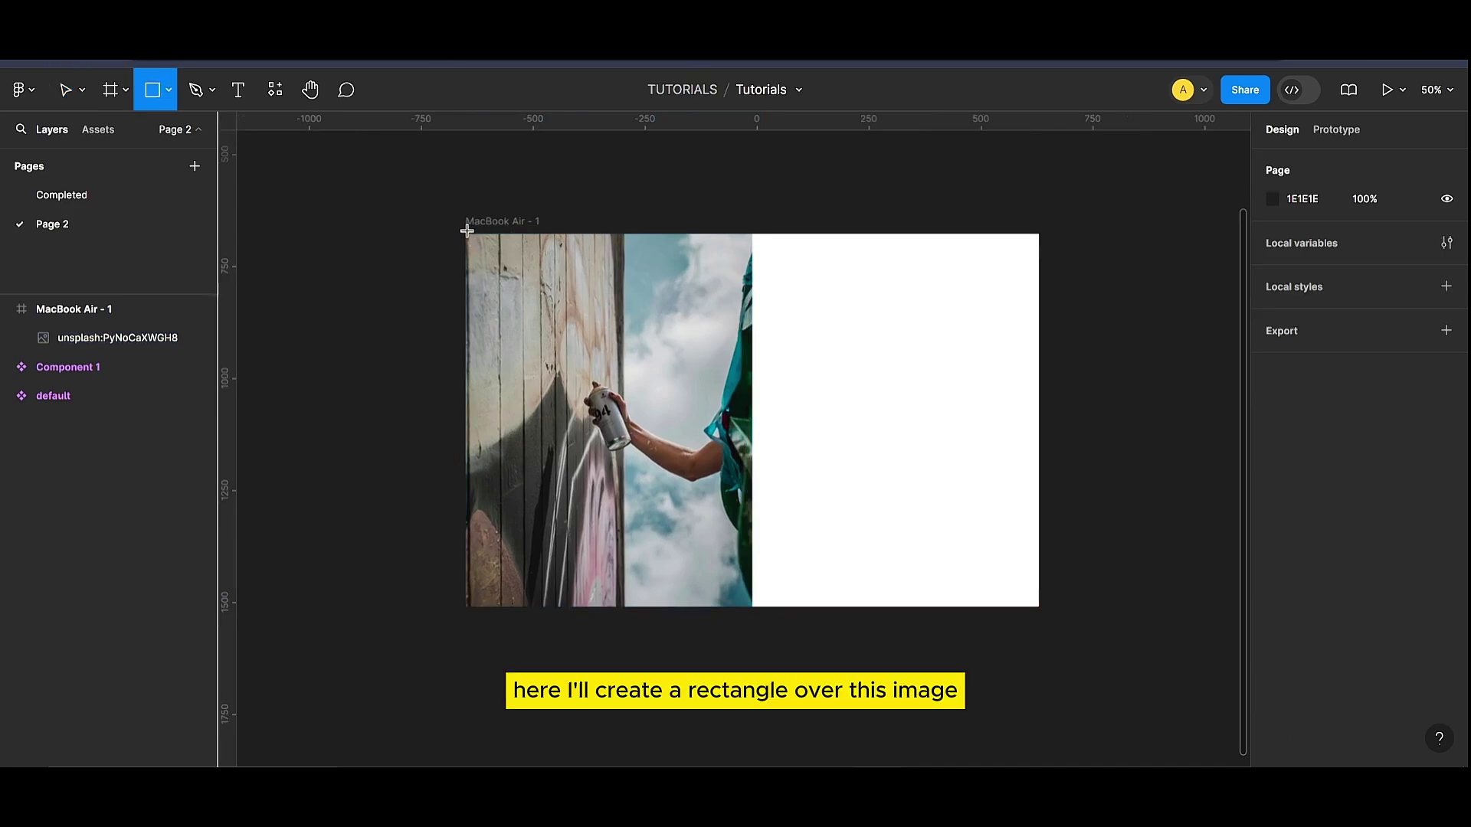
pyautogui.moveTo(466, 233)
pyautogui.mouseDown()
pyautogui.moveTo(509, 490)
pyautogui.moveTo(614, 562)
pyautogui.moveTo(751, 607)
pyautogui.mouseUp()
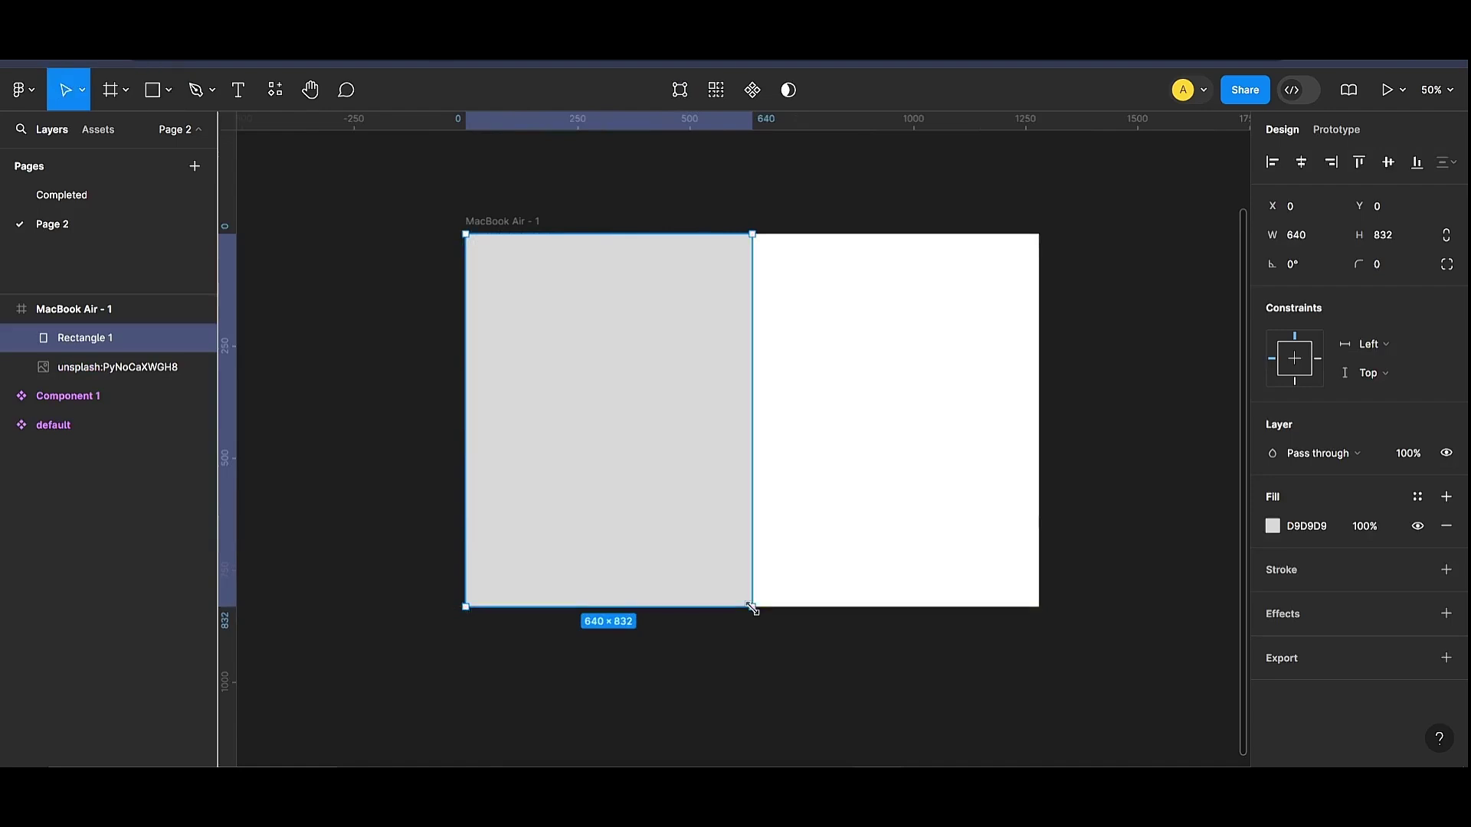
pyautogui.scroll(2, 742, 611)
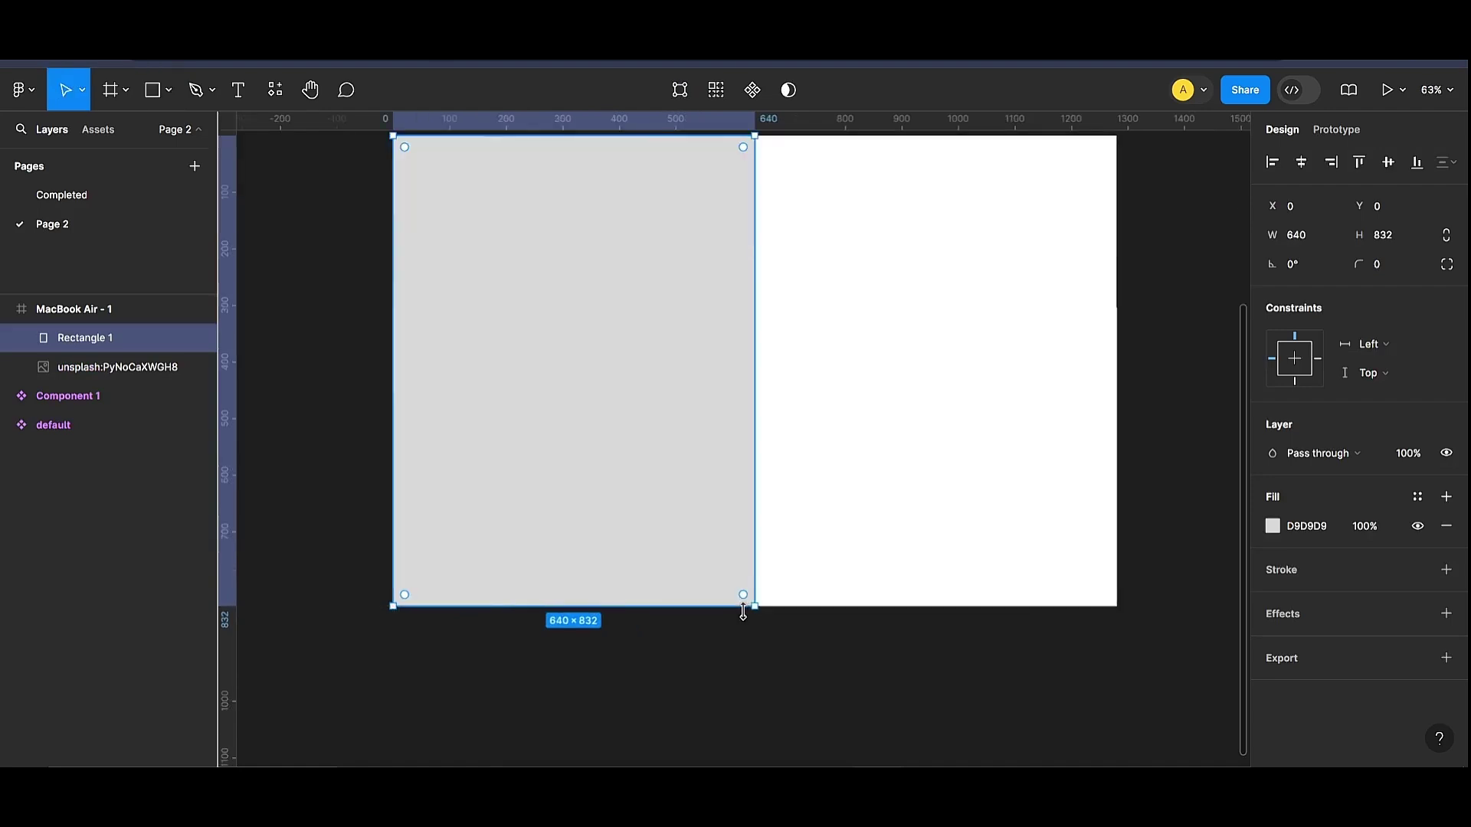
pyautogui.scroll(3, 844, 549)
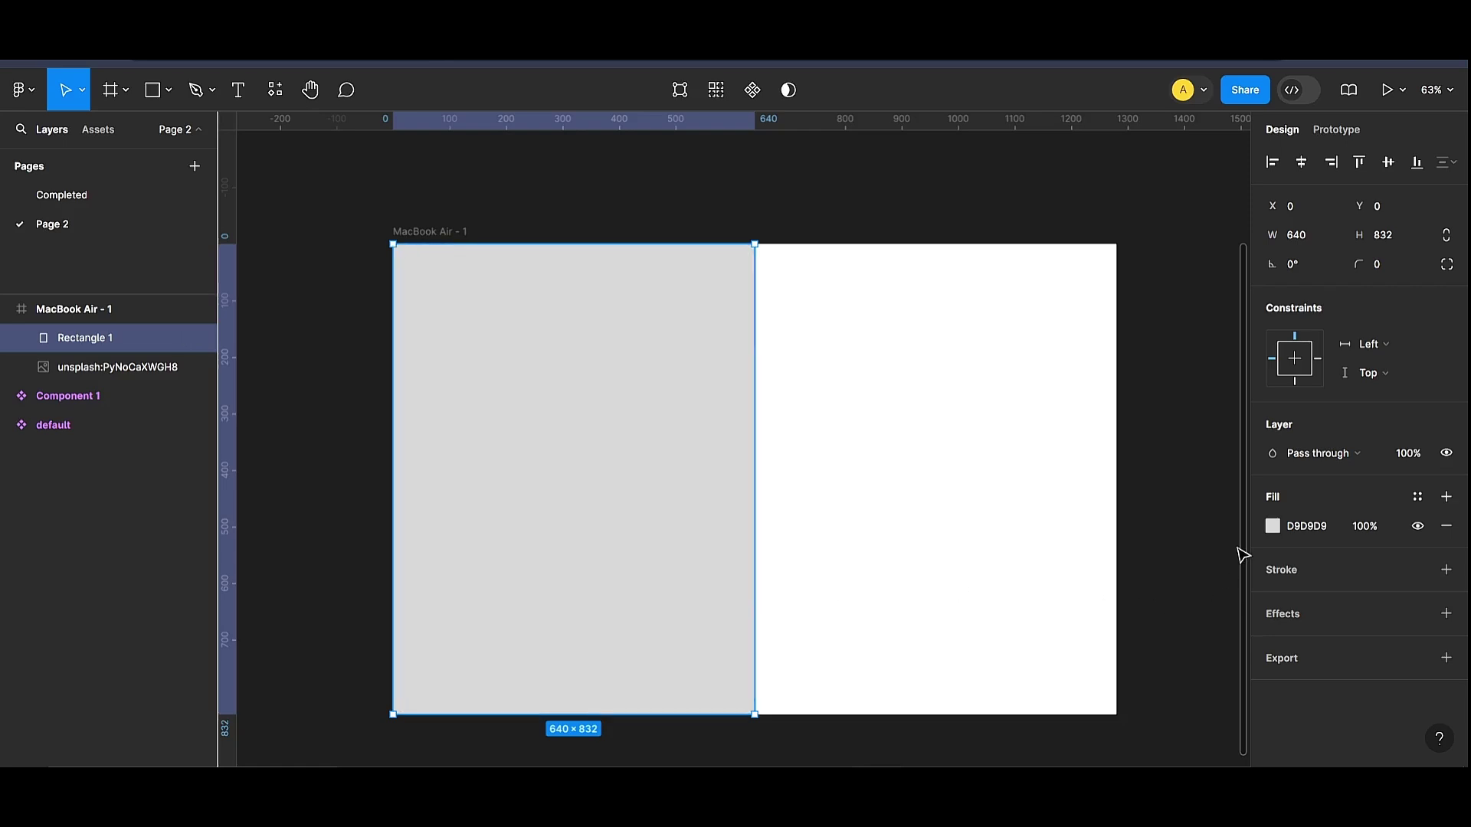
pyautogui.click(1273, 526)
pyautogui.click(1121, 670)
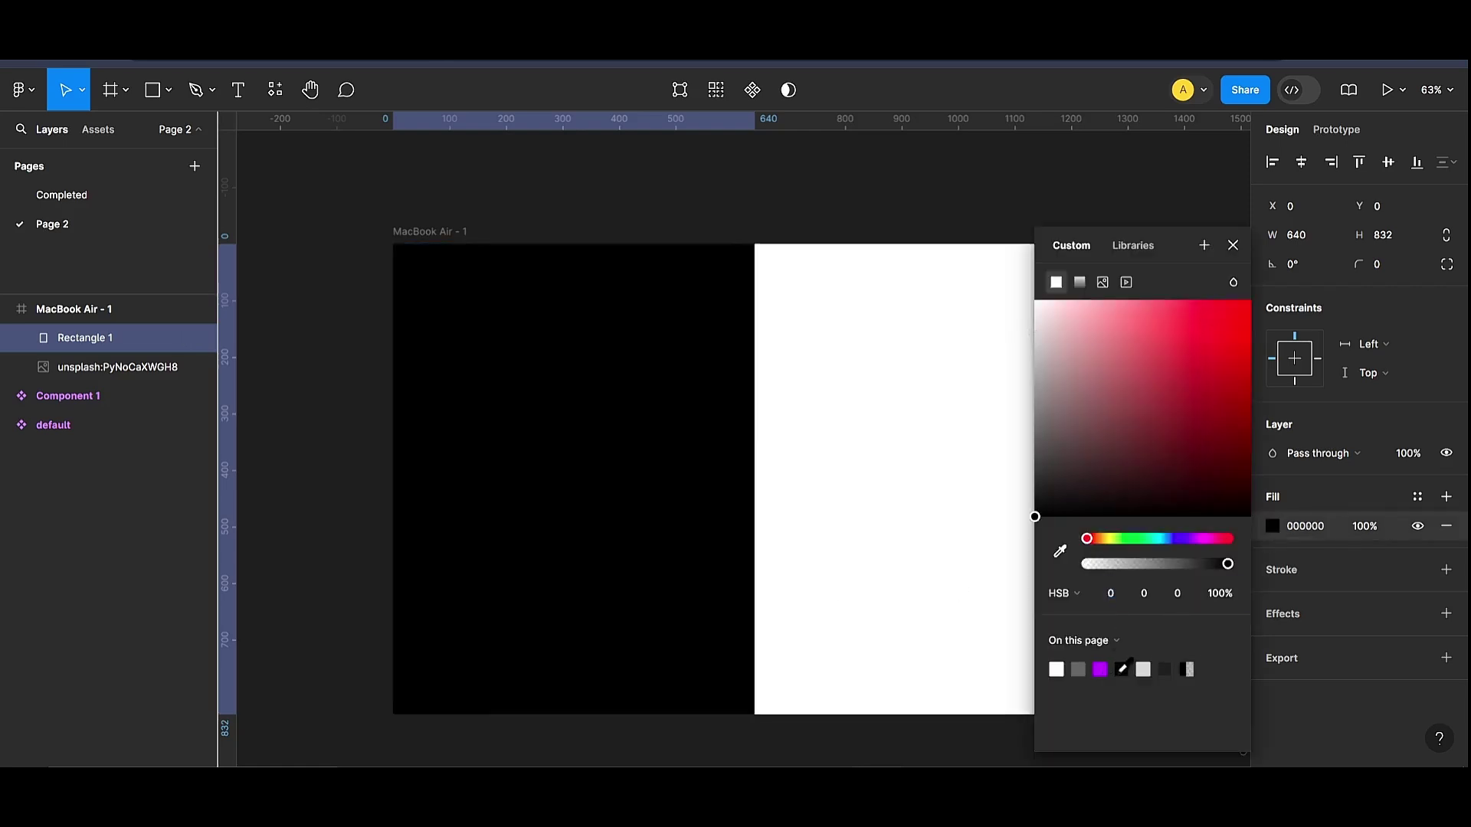
pyautogui.click(1234, 246)
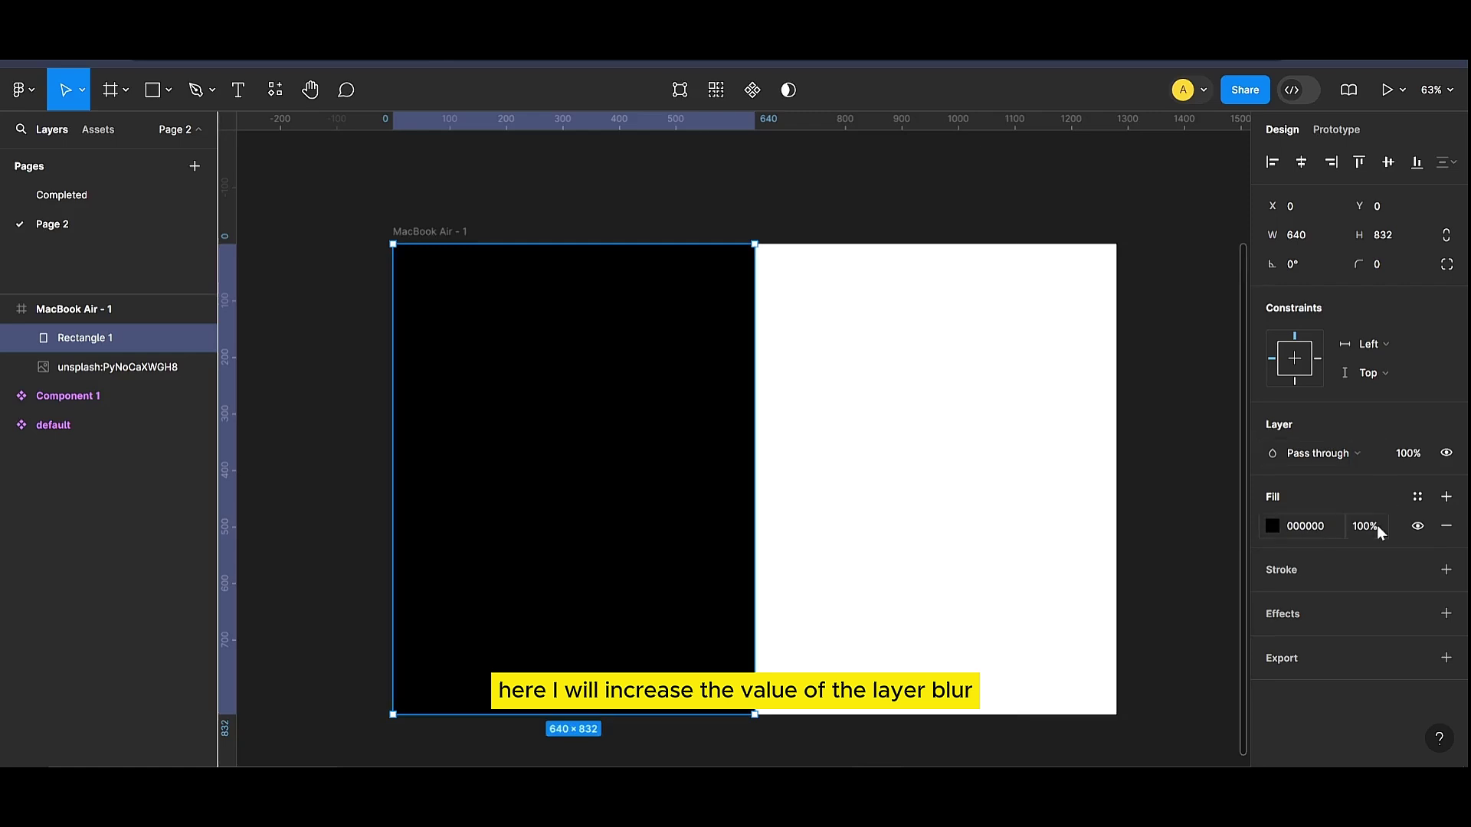
# Step: Add an effect to the black rectangle and set its type to Layer blur
pyautogui.click(1450, 620)
pyautogui.click(1368, 643)
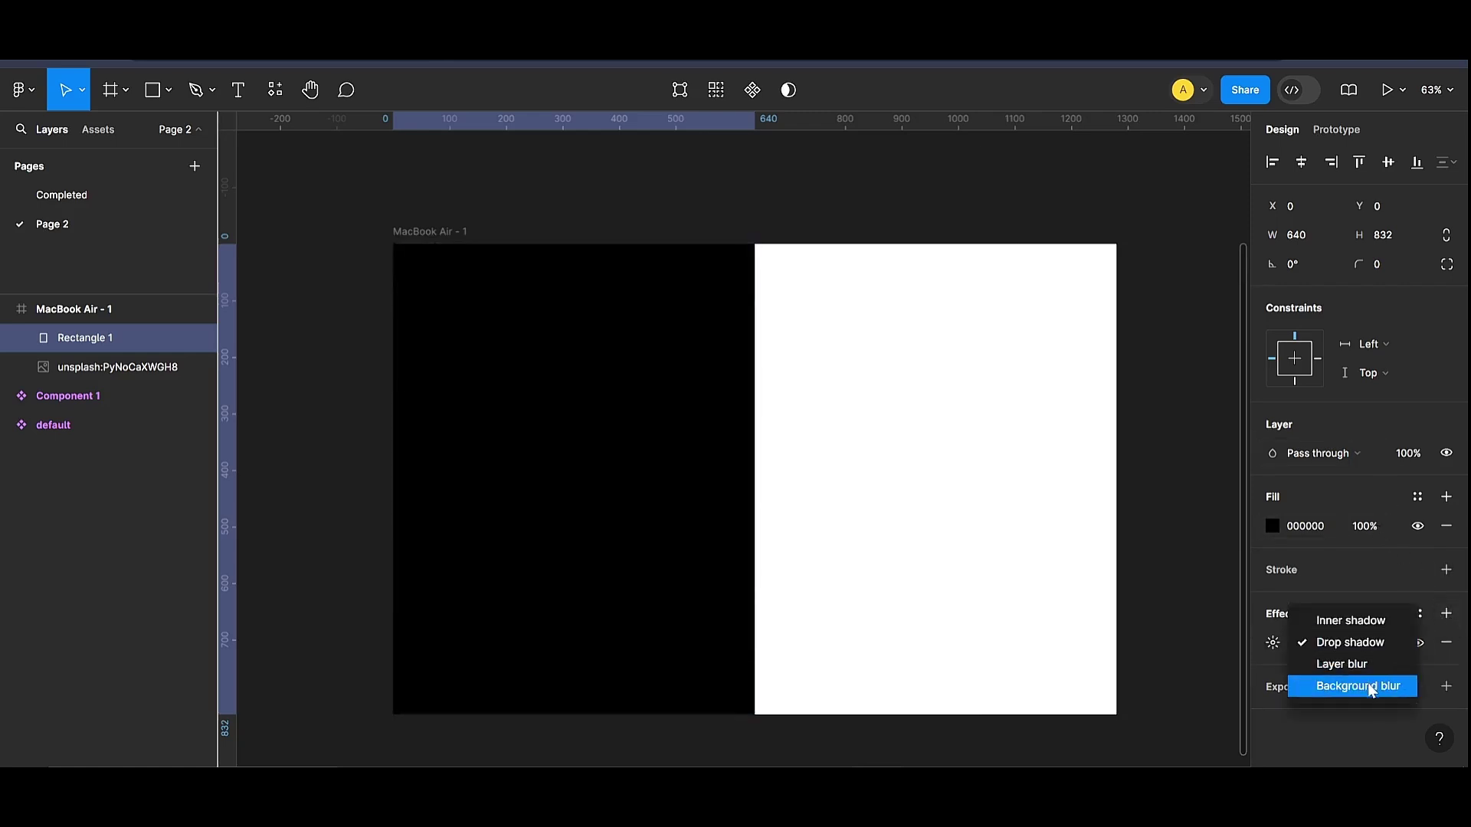
pyautogui.click(1371, 688)
pyautogui.click(1363, 644)
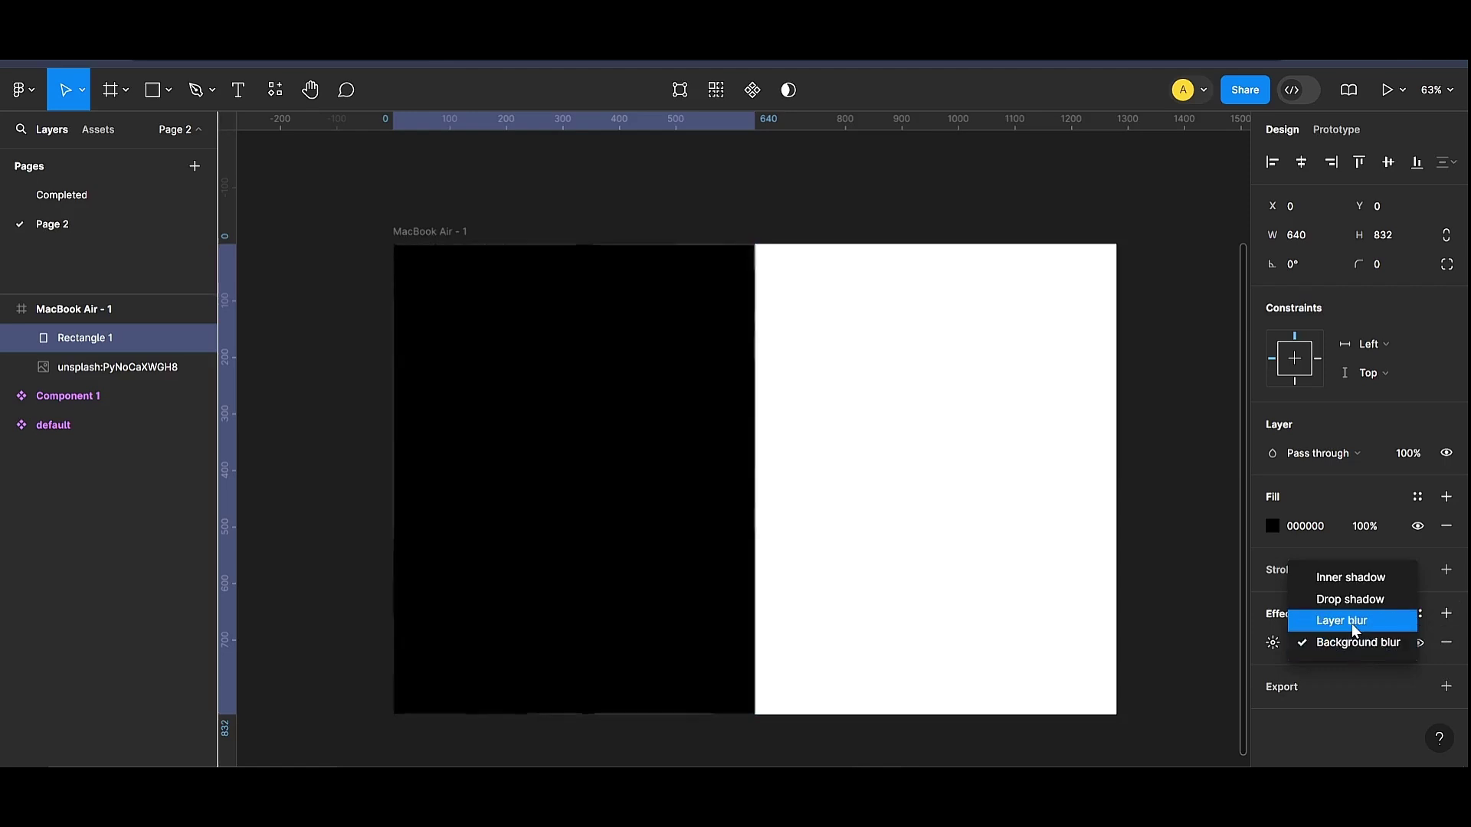
pyautogui.click(1352, 623)
# Step: Raise the black rectangle's layer blur to 125
pyautogui.click(1274, 643)
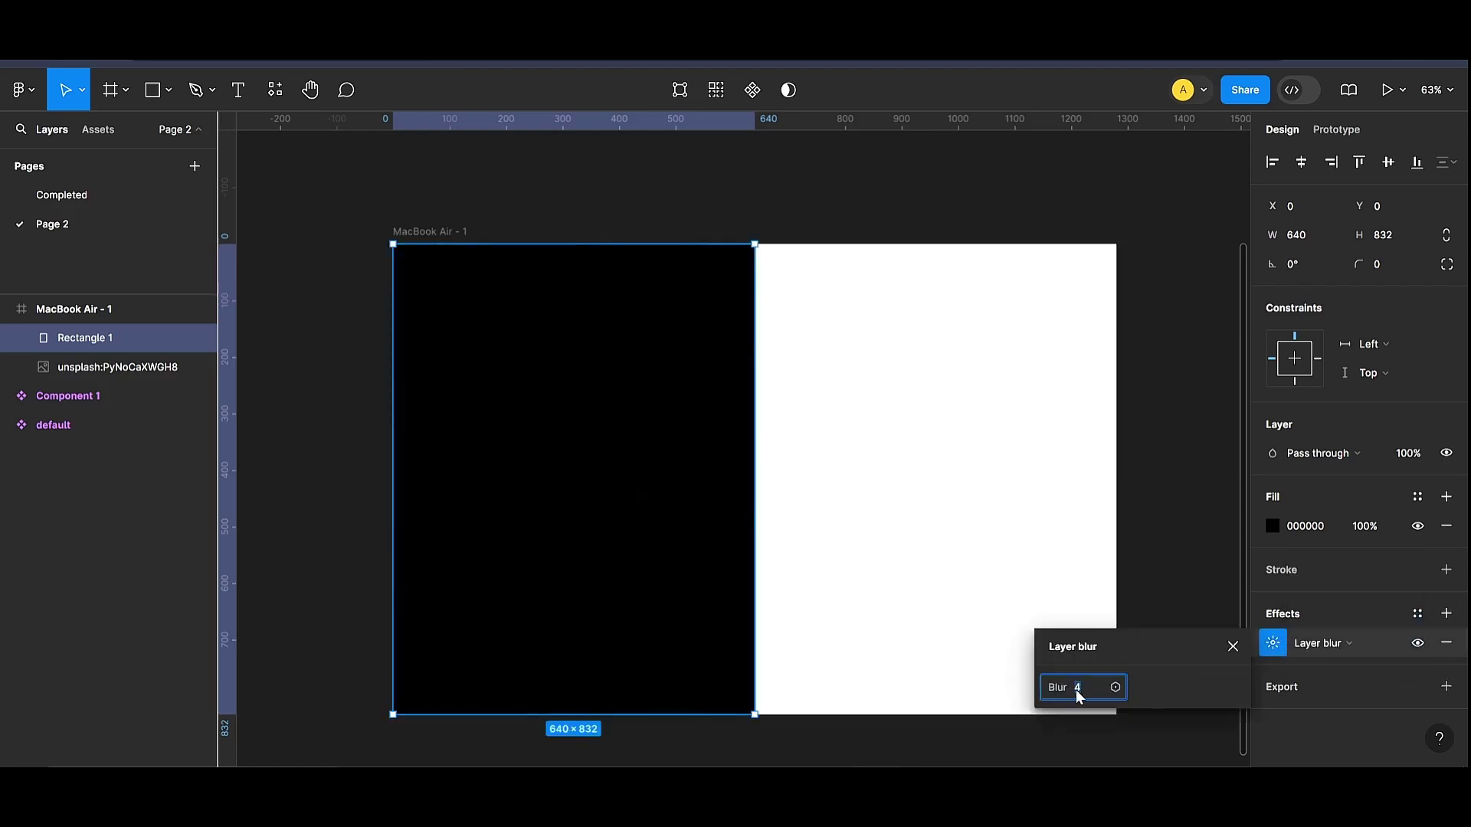
pyautogui.press('Up')
pyautogui.press('Up')
pyautogui.press('Up')
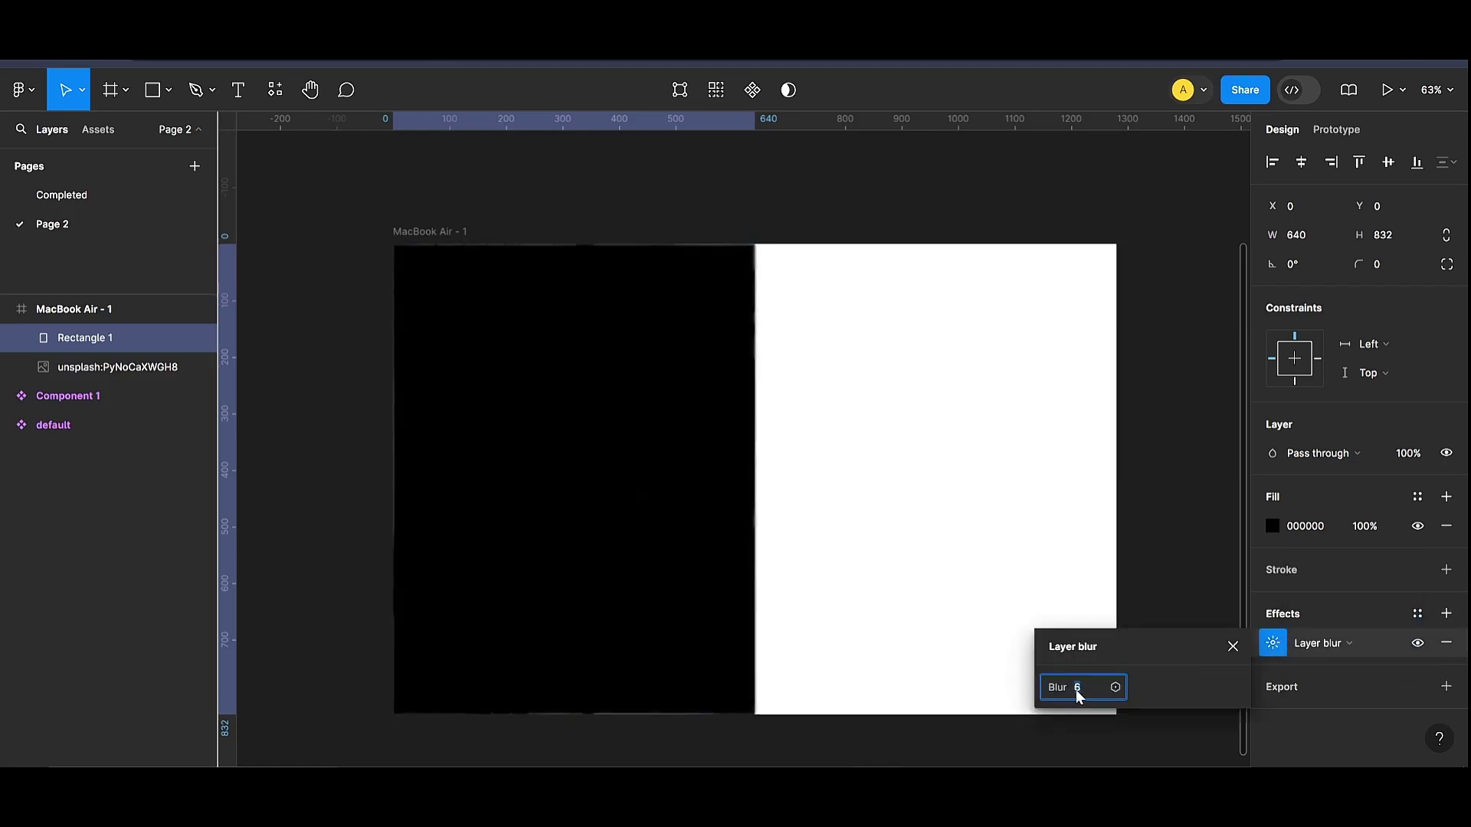
pyautogui.press('Up')
pyautogui.press('Up')
pyautogui.press('Up')
pyautogui.press('Up')
pyautogui.press('Up')
pyautogui.press('Up')
pyautogui.press('Up')
pyautogui.press('Up')
pyautogui.press('Up')
pyautogui.press('Up')
pyautogui.press('Up')
pyautogui.press('Up')
pyautogui.press('Up')
pyautogui.press('Up')
pyautogui.press('Up')
pyautogui.press('Up')
pyautogui.press('Up')
pyautogui.press('Up')
pyautogui.press('Up')
pyautogui.press('Up')
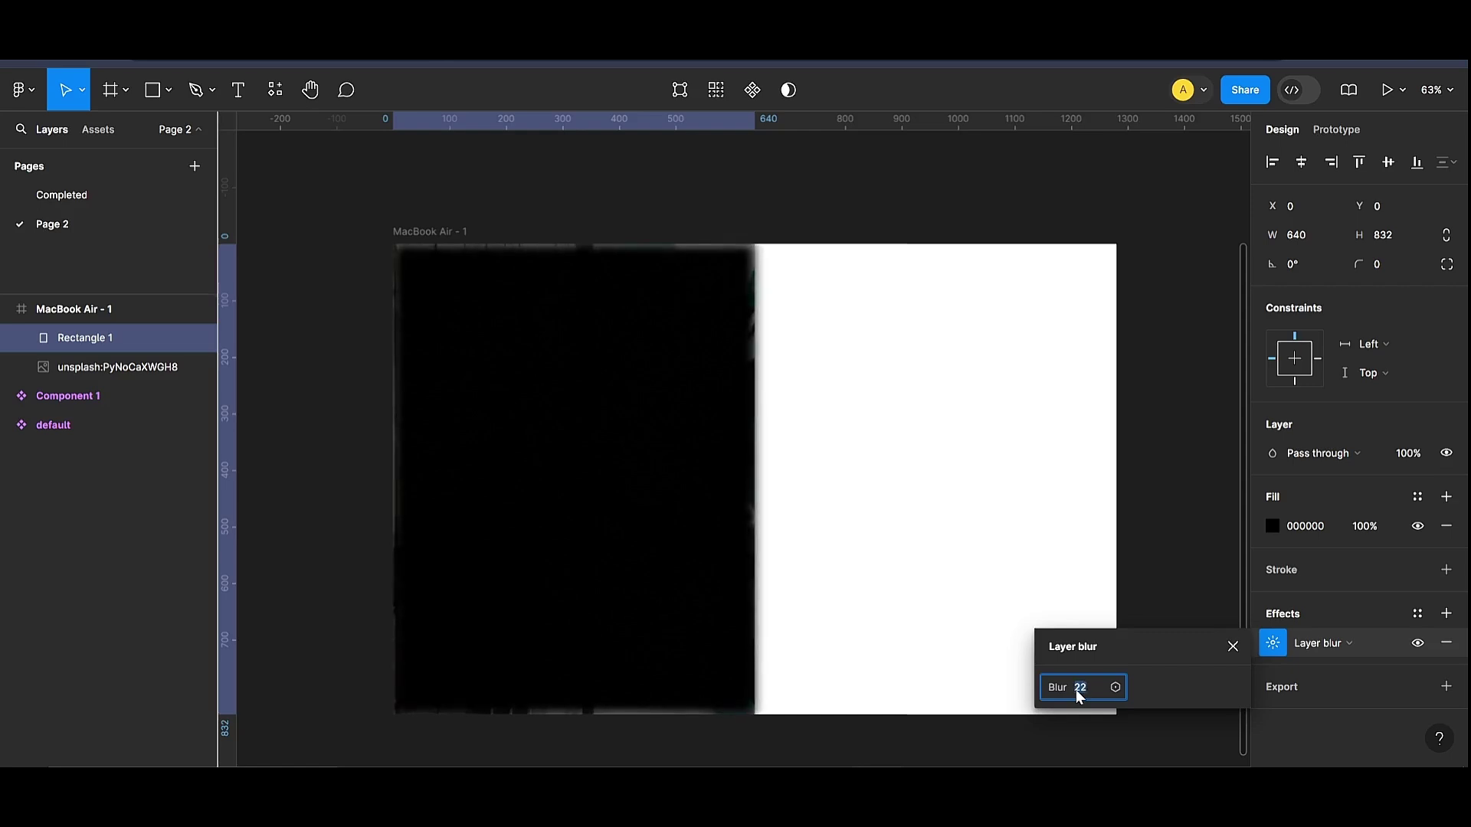
pyautogui.press('Up')
pyautogui.press('Up')
pyautogui.press('Up')
pyautogui.press('Up')
pyautogui.press('Up')
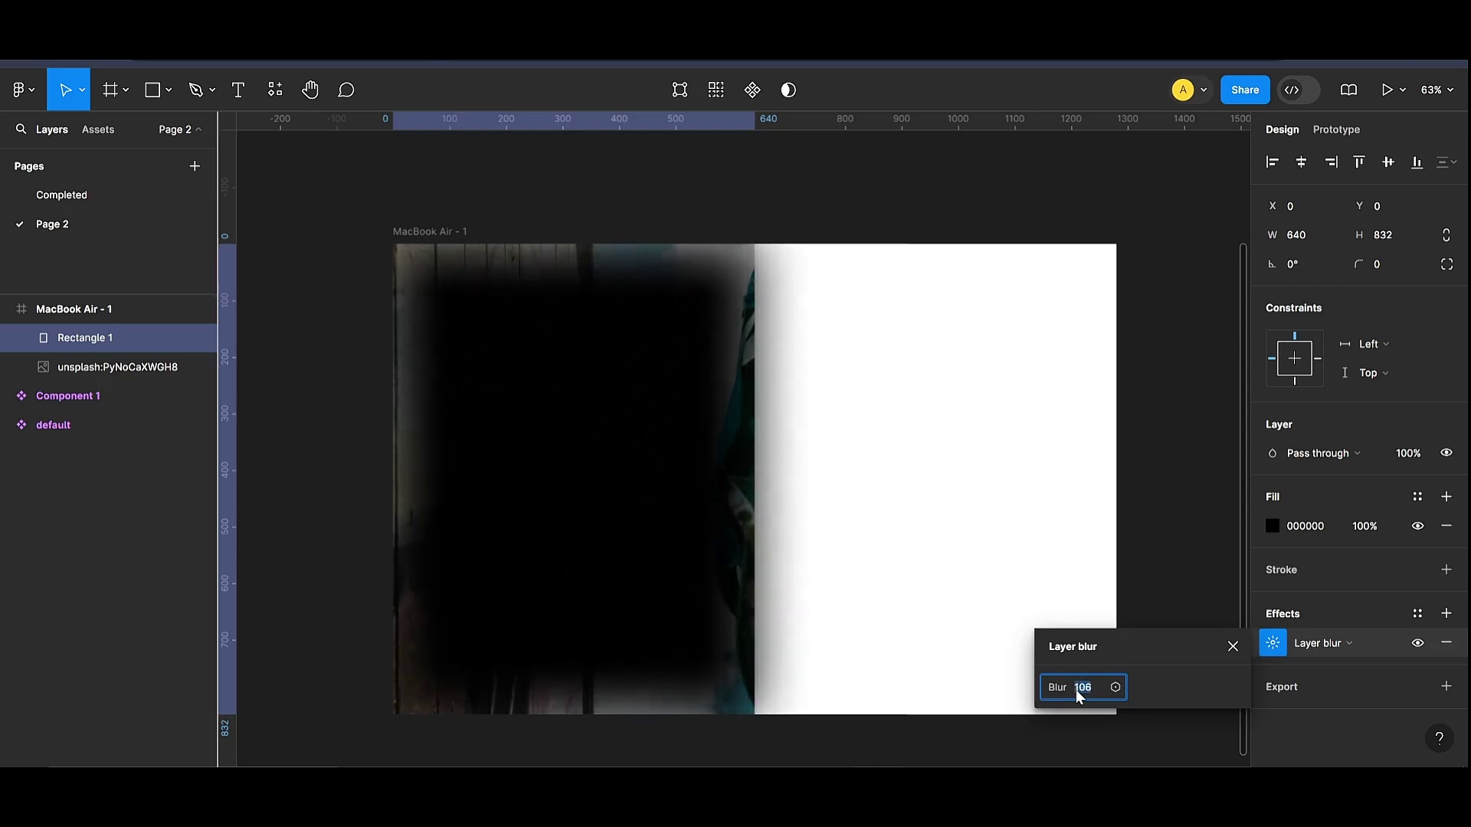
pyautogui.press('Up')
pyautogui.press('Up')
pyautogui.press('Up')
pyautogui.press('Down')
pyautogui.press('Down')
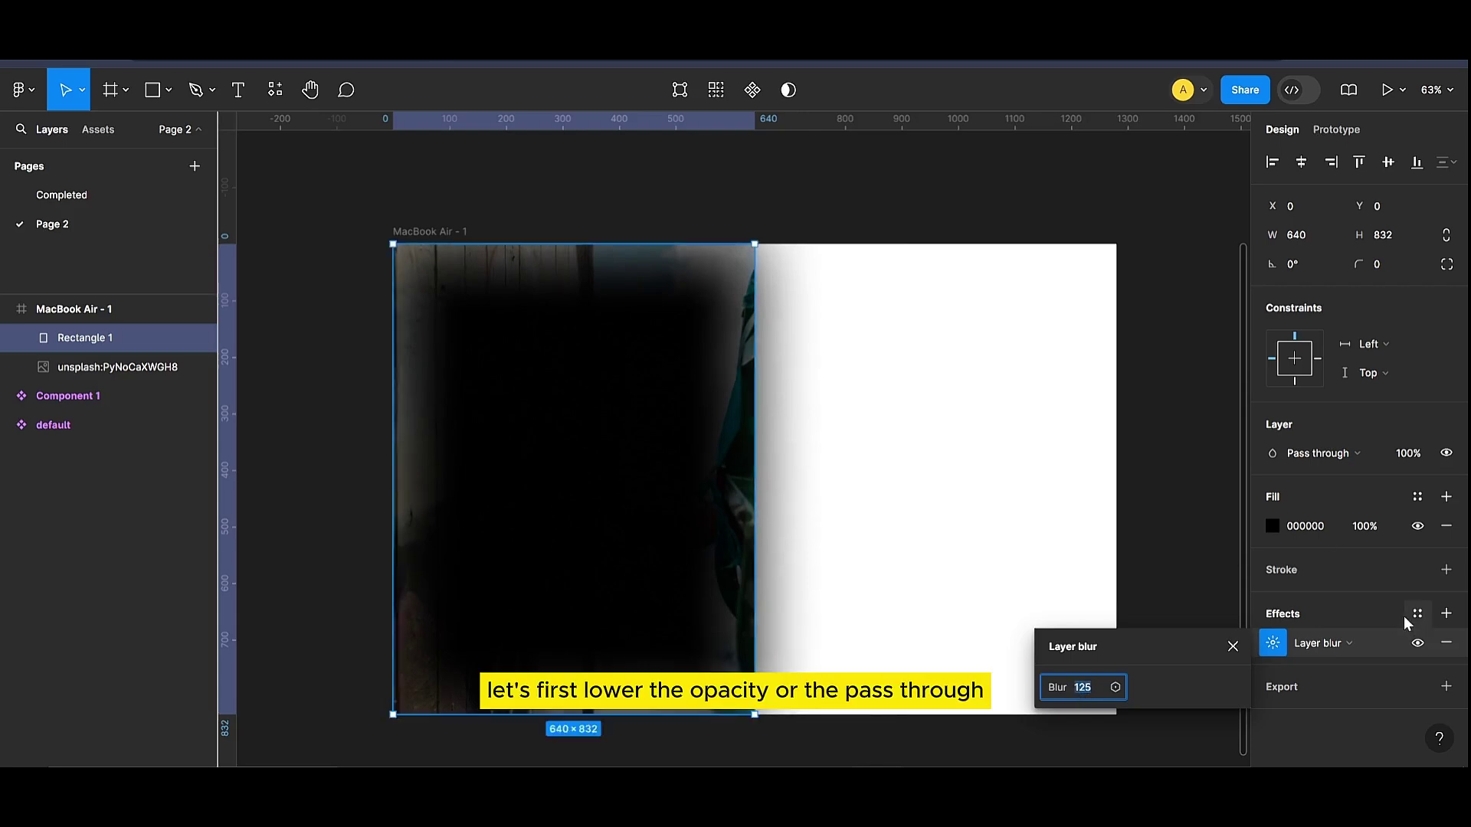
# Step: Lower the black rectangle's layer opacity to 73%
pyautogui.click(1399, 454)
pyautogui.press('Down')
pyautogui.press('Down')
pyautogui.press('Down')
pyautogui.press('Down')
pyautogui.press('Down')
pyautogui.press('Down')
pyautogui.press('Down')
pyautogui.press('Down')
pyautogui.press('Down')
pyautogui.press('Down')
pyautogui.press('Down')
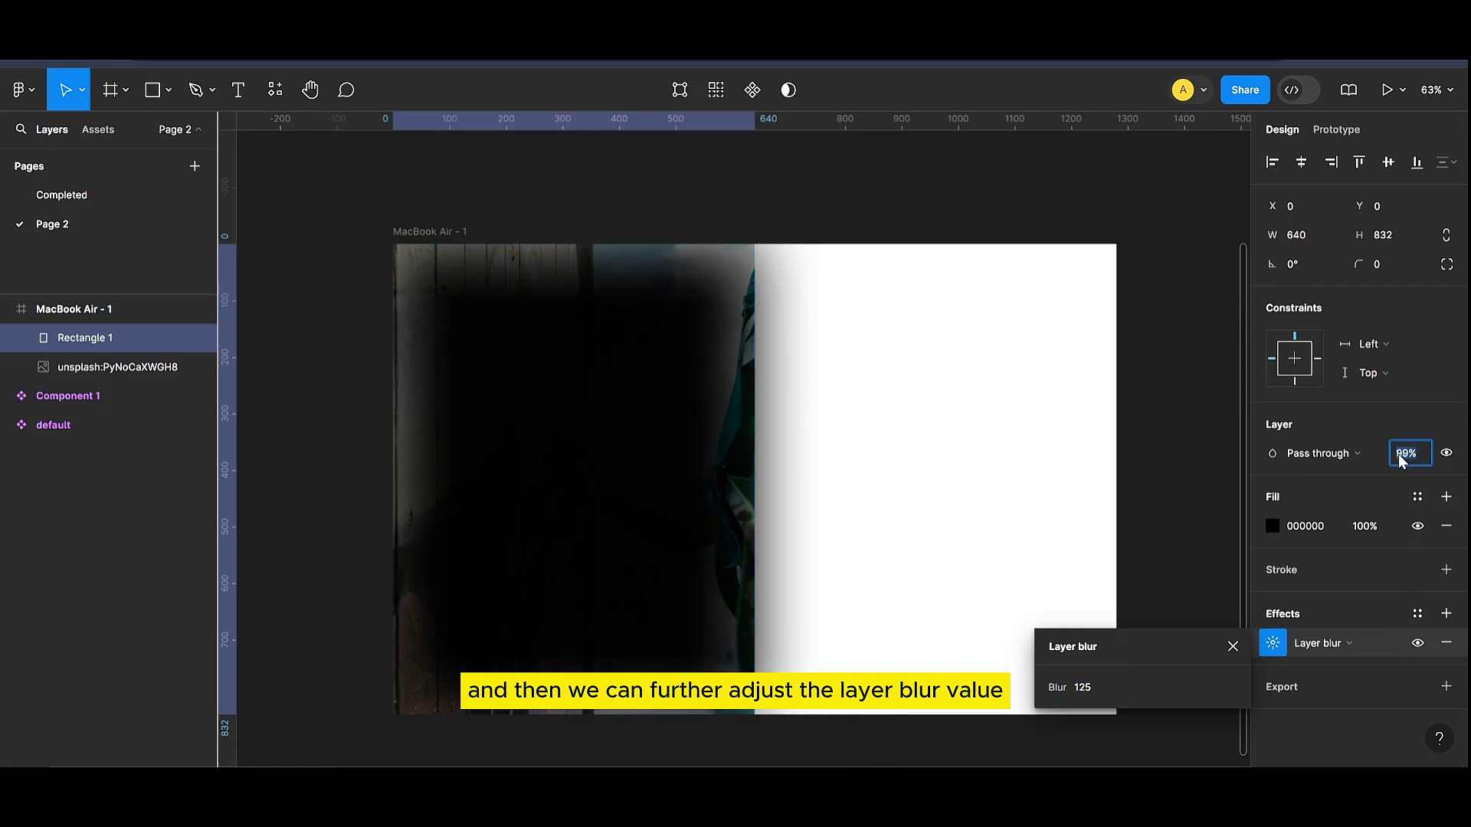
pyautogui.press('Down')
pyautogui.press('Down')
pyautogui.press('Down')
pyautogui.press('Down')
pyautogui.press('Down')
pyautogui.press('Down')
pyautogui.press('Down')
pyautogui.press('Down')
pyautogui.press('Down')
pyautogui.press('Down')
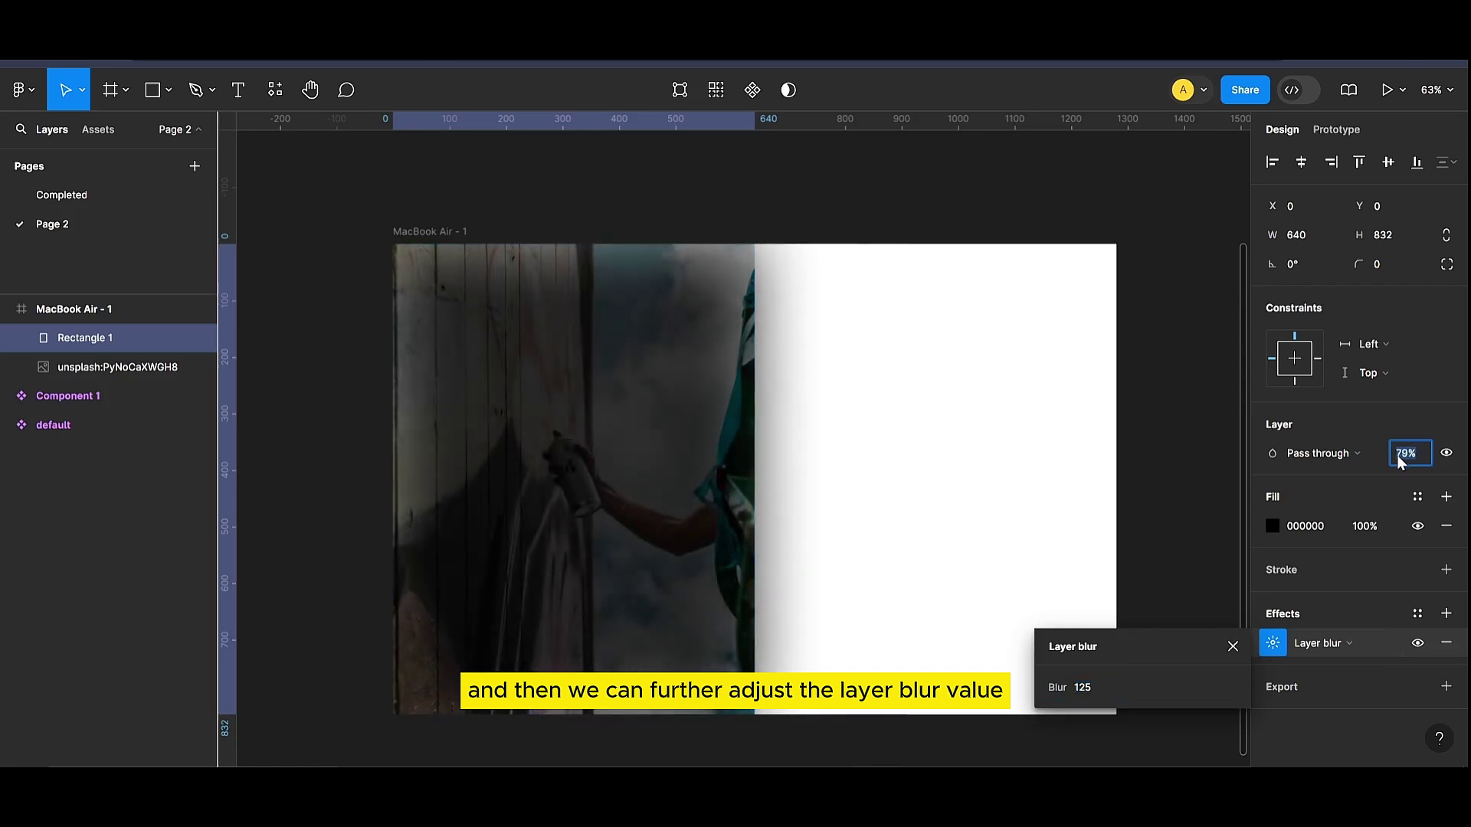
pyautogui.press('Down')
pyautogui.press('Down')
pyautogui.press('Down')
pyautogui.press('Down')
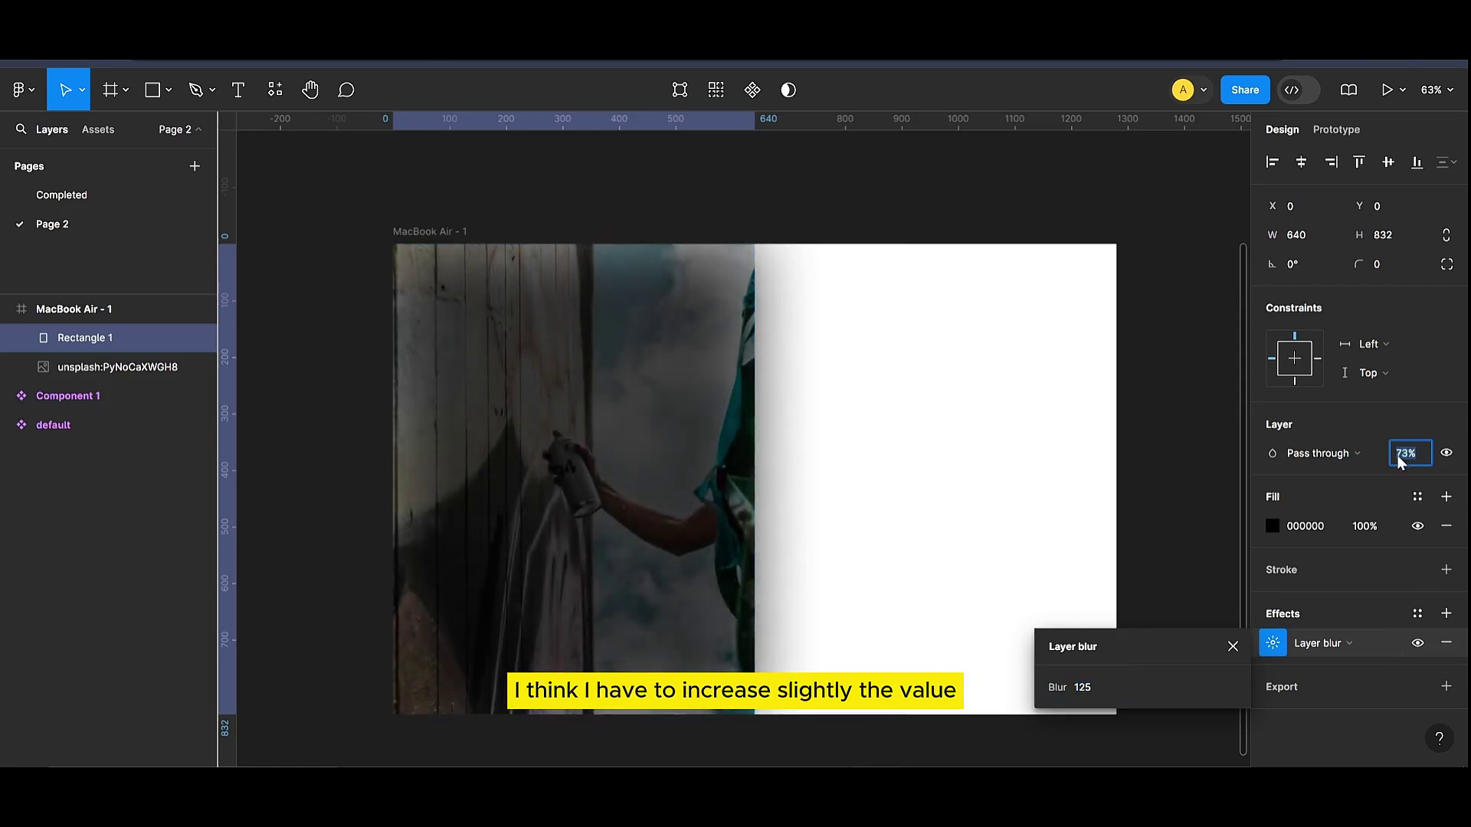
# Step: Reduce the black rectangle's layer blur to 0
pyautogui.click(1119, 687)
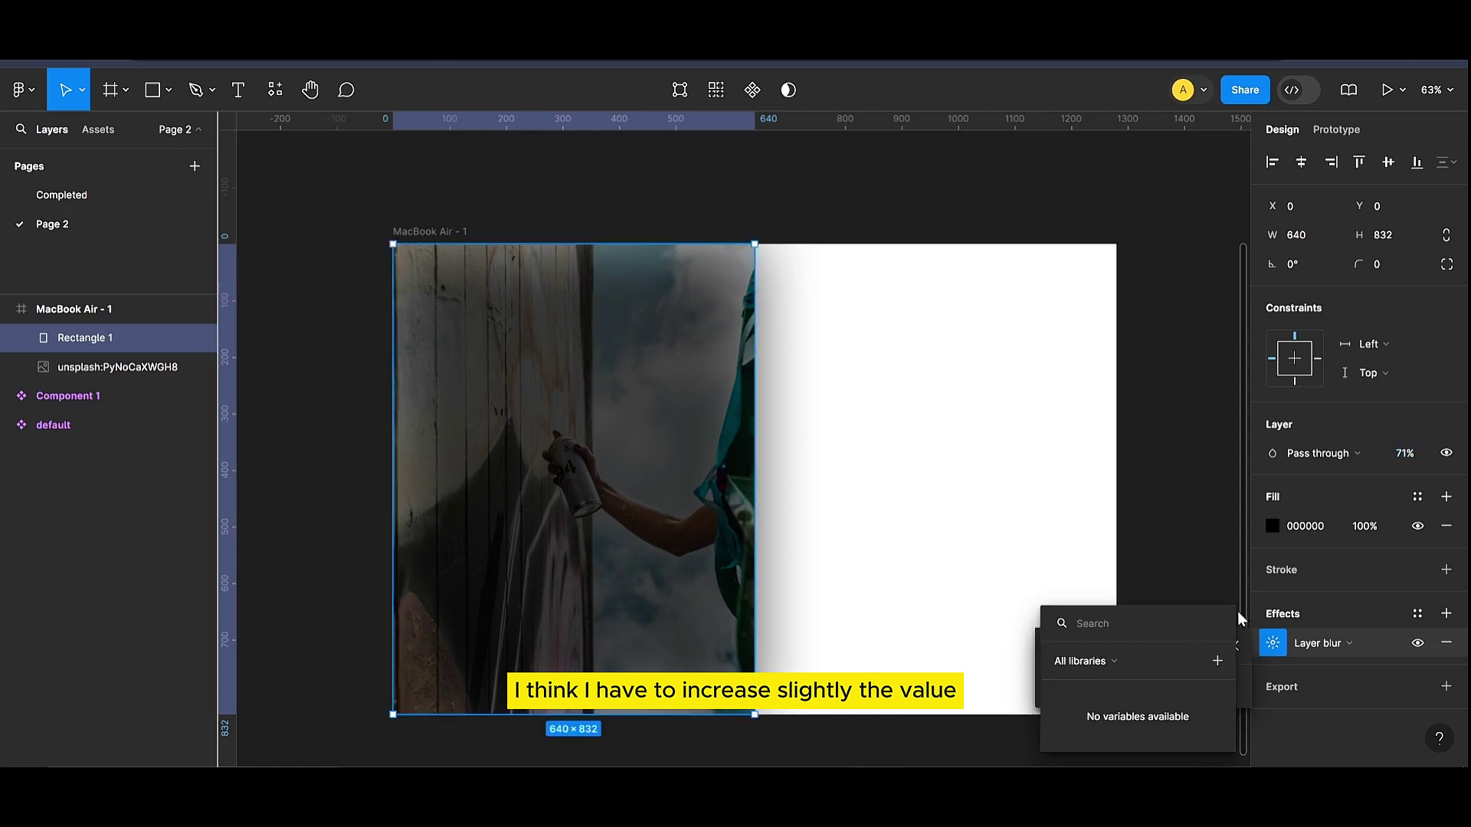
pyautogui.click(1238, 614)
pyautogui.click(1091, 686)
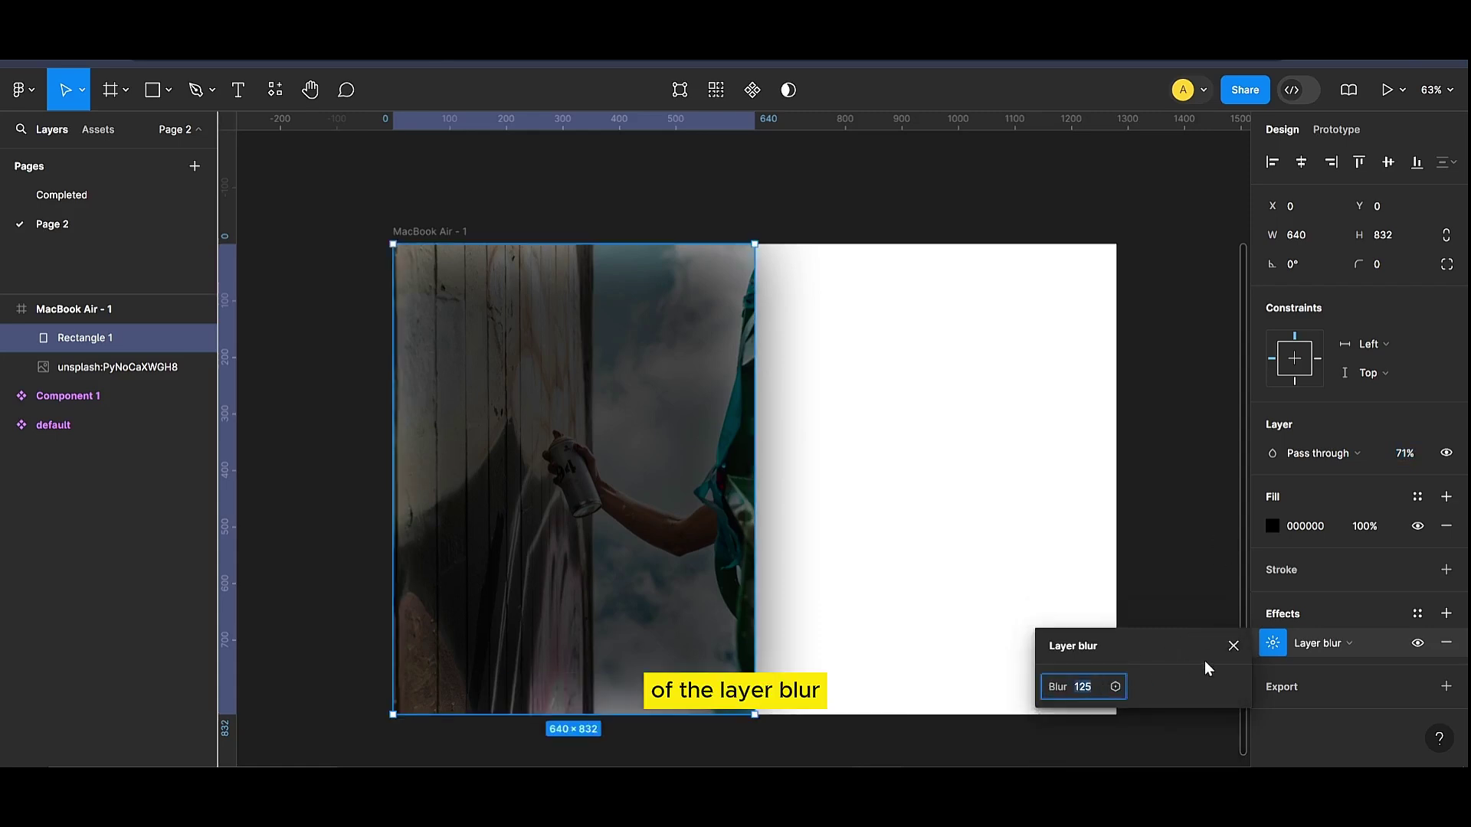
pyautogui.press('Down')
pyautogui.press('Down')
pyautogui.press('Down')
pyautogui.press('Down')
pyautogui.press('Down')
pyautogui.press('Down')
pyautogui.press('Down')
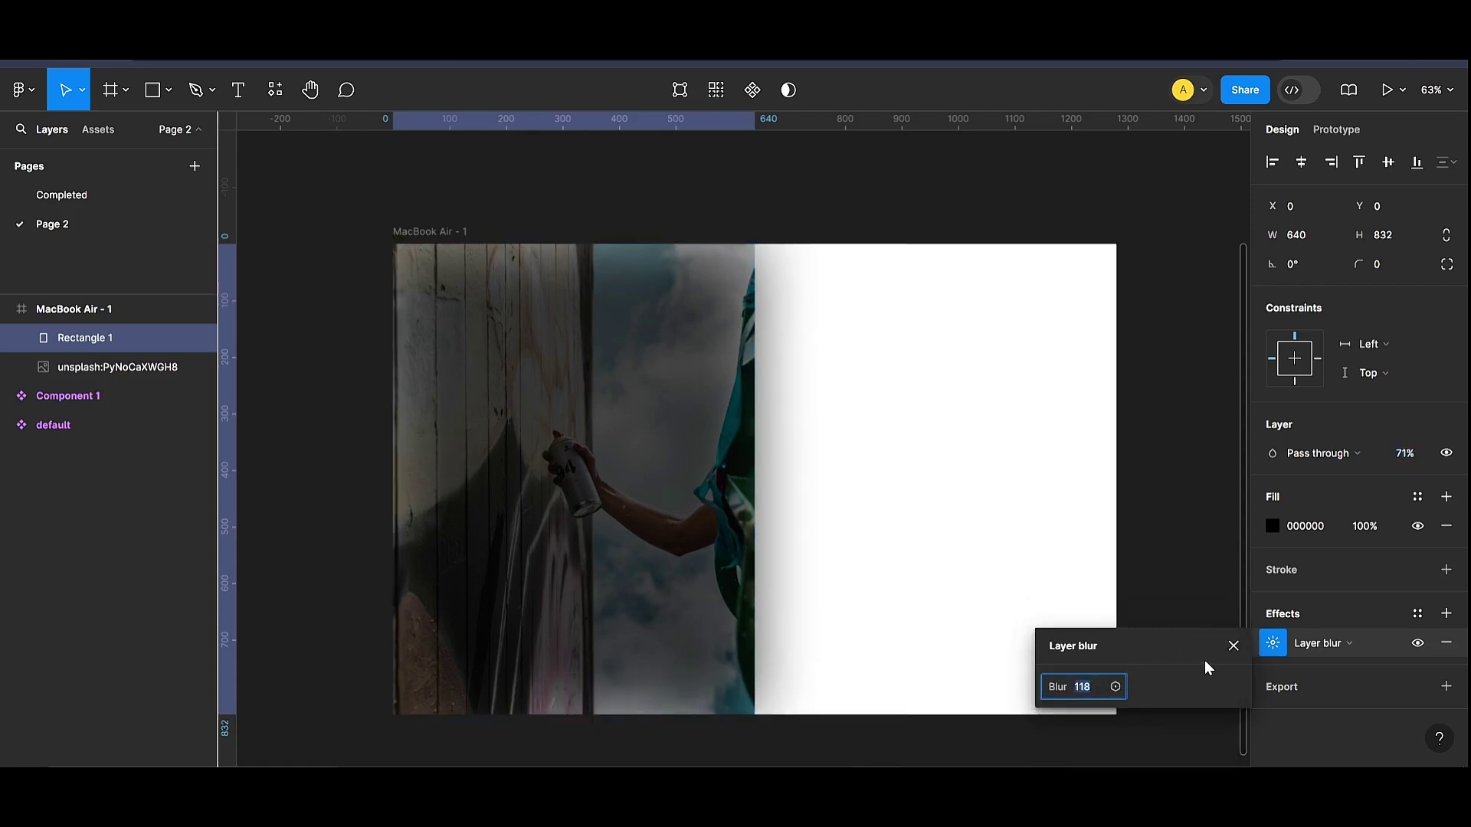
pyautogui.press('Down')
pyautogui.press('Down')
pyautogui.press('Down')
pyautogui.press('Down')
pyautogui.press('Down')
pyautogui.press('Down')
pyautogui.press('Down')
pyautogui.press('Down')
pyautogui.press('Down')
pyautogui.press('Down')
pyautogui.press('Down')
pyautogui.press('Down')
pyautogui.press('Down')
pyautogui.press('Down')
pyautogui.press('Down')
pyautogui.press('Down')
pyautogui.press('Down')
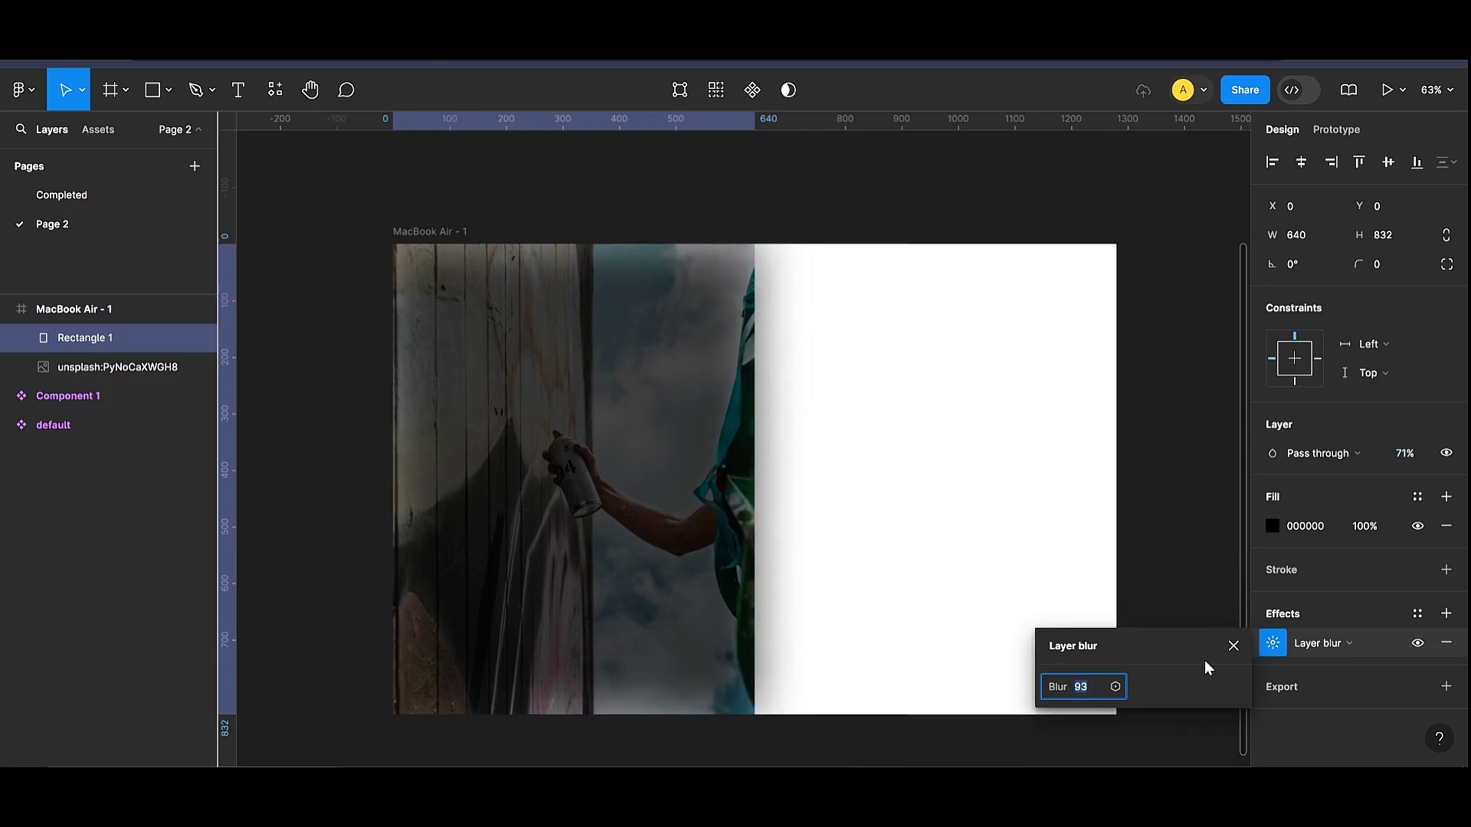
pyautogui.press('Down')
pyautogui.press('Down')
pyautogui.press('Down')
pyautogui.press('Down')
pyautogui.press('Down')
pyautogui.press('Down')
pyautogui.press('Down')
pyautogui.press('Down')
pyautogui.press('Down')
pyautogui.press('Down')
pyautogui.press('Down')
pyautogui.press('Down')
pyautogui.press('Down')
pyautogui.press('Down')
pyautogui.press('Down')
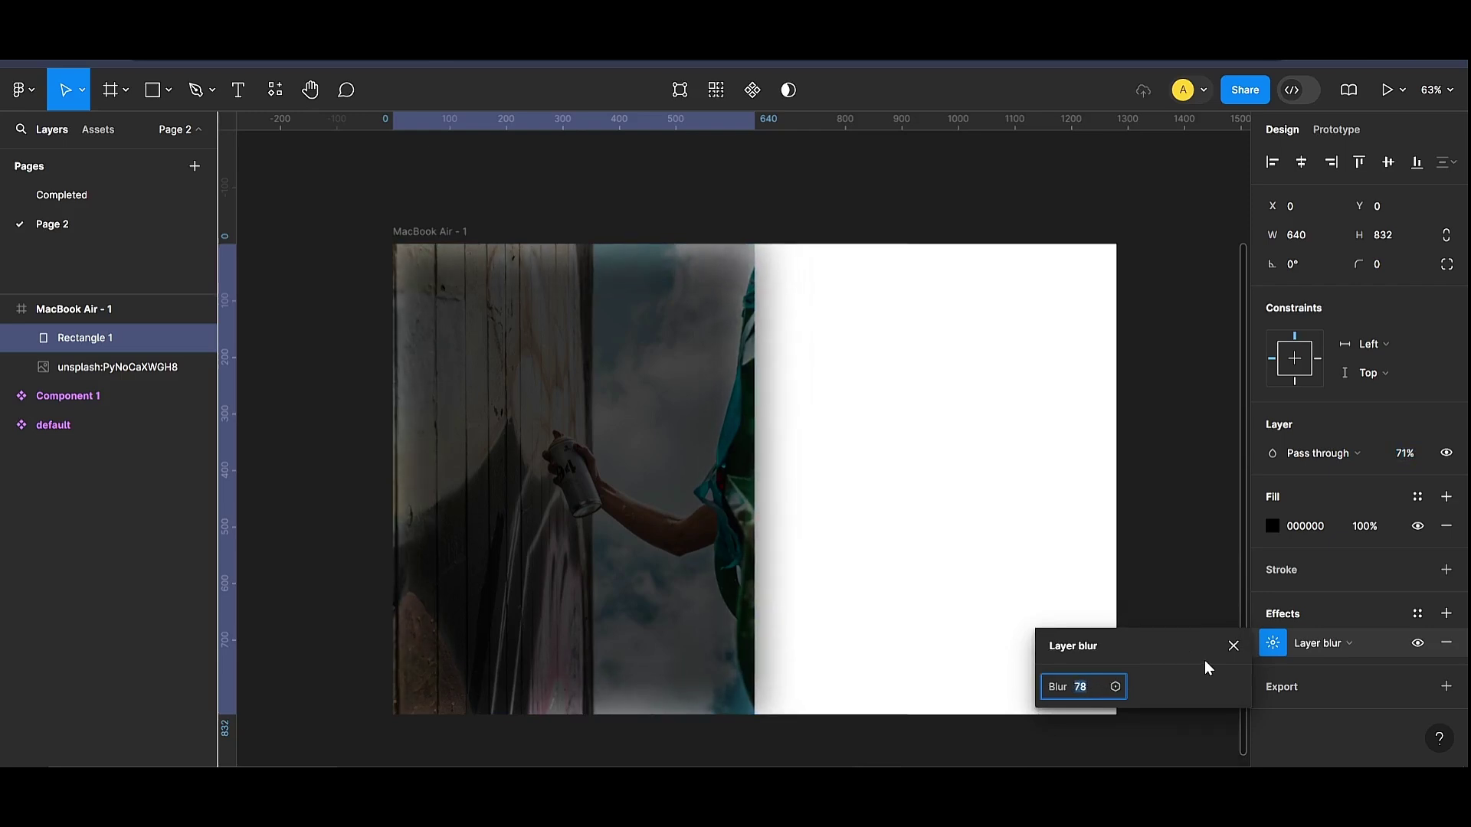
pyautogui.press('Down')
pyautogui.press('Down')
pyautogui.press('Down')
pyautogui.press('Down')
pyautogui.press('Down')
pyautogui.press('Down')
pyautogui.press('Down')
pyautogui.press('Down')
pyautogui.press('Down')
pyautogui.press('Down')
pyautogui.press('Down')
pyautogui.press('Down')
pyautogui.press('Down')
pyautogui.press('Down')
pyautogui.press('Down')
pyautogui.press('Down')
pyautogui.press('Down')
pyautogui.press('Down')
pyautogui.press('Down')
pyautogui.press('Down')
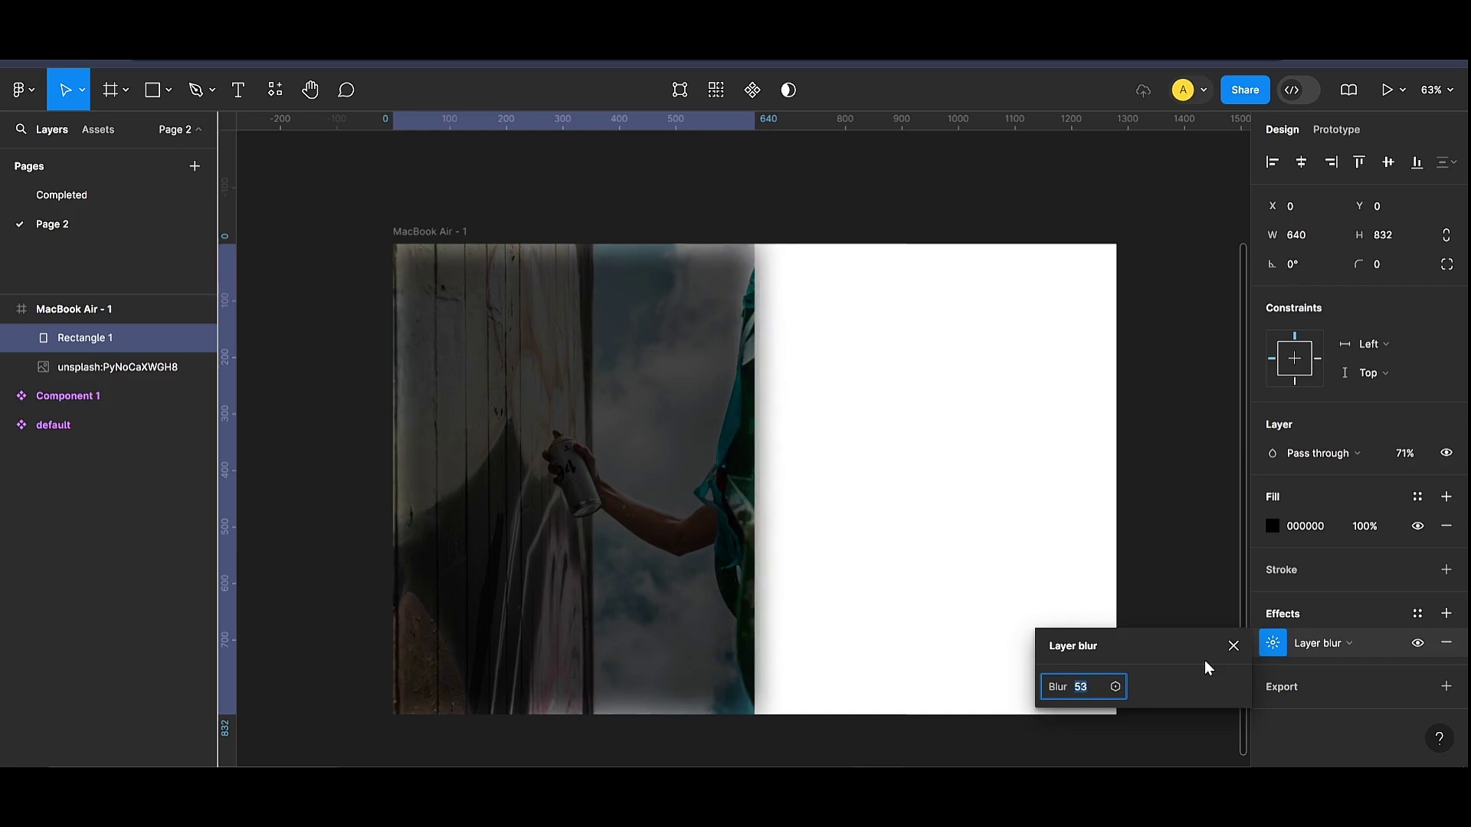
pyautogui.press('Down')
pyautogui.press('Down')
pyautogui.press('Down')
pyautogui.press('Down')
pyautogui.press('Down')
pyautogui.press('Down')
pyautogui.press('Down')
pyautogui.press('Down')
pyautogui.press('Down')
pyautogui.press('Down')
pyautogui.press('Down')
pyautogui.press('Down')
pyautogui.press('Down')
pyautogui.press('Down')
pyautogui.press('Down')
pyautogui.press('Down')
pyautogui.press('Down')
pyautogui.press('Down')
pyautogui.press('Down')
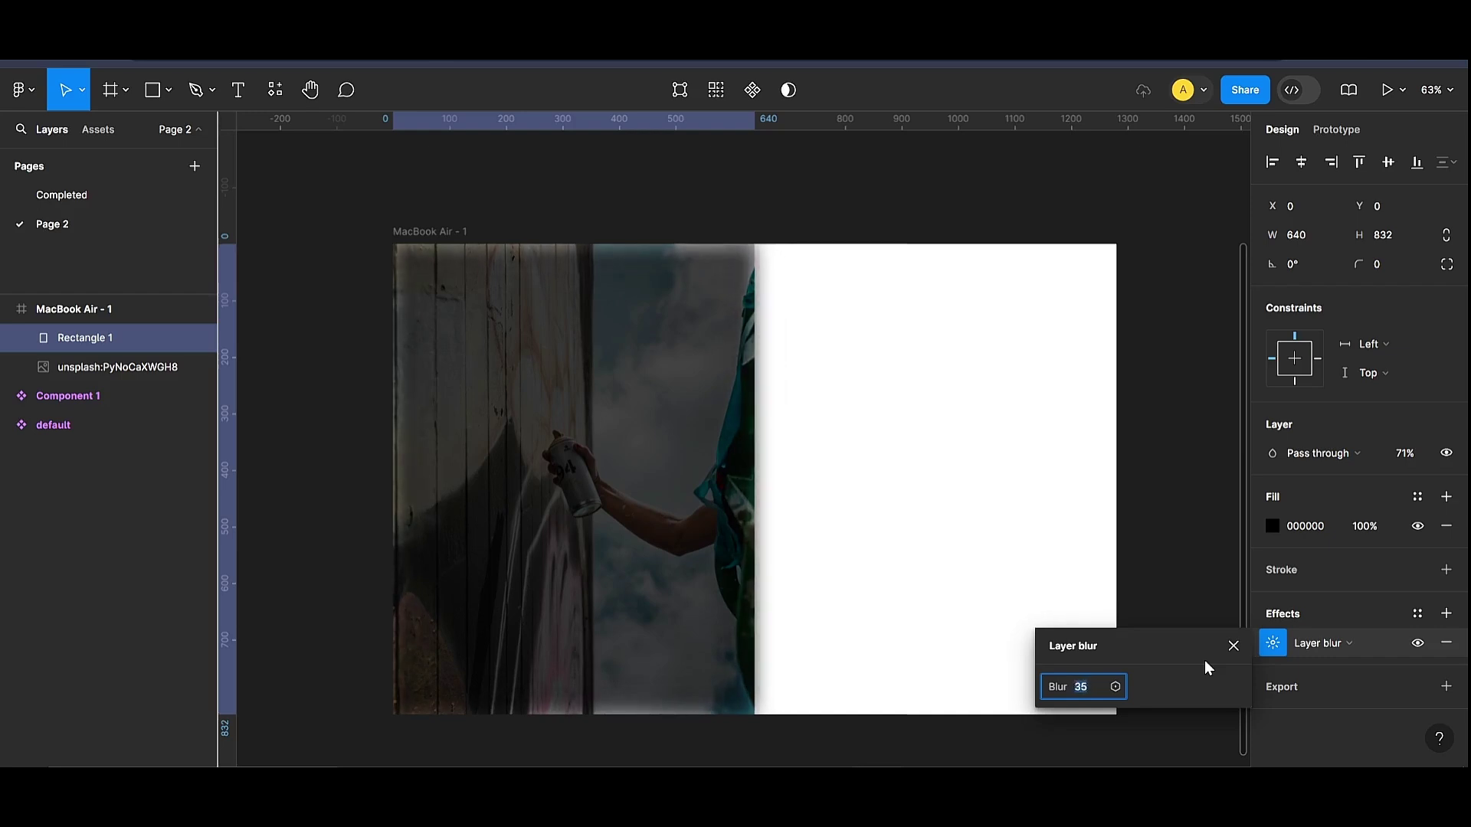
pyautogui.press('Down')
pyautogui.press('Down')
pyautogui.press('Down')
pyautogui.press('Down')
pyautogui.press('Down')
pyautogui.press('Down')
pyautogui.press('Down')
pyautogui.press('Down')
pyautogui.press('Down')
pyautogui.press('Down')
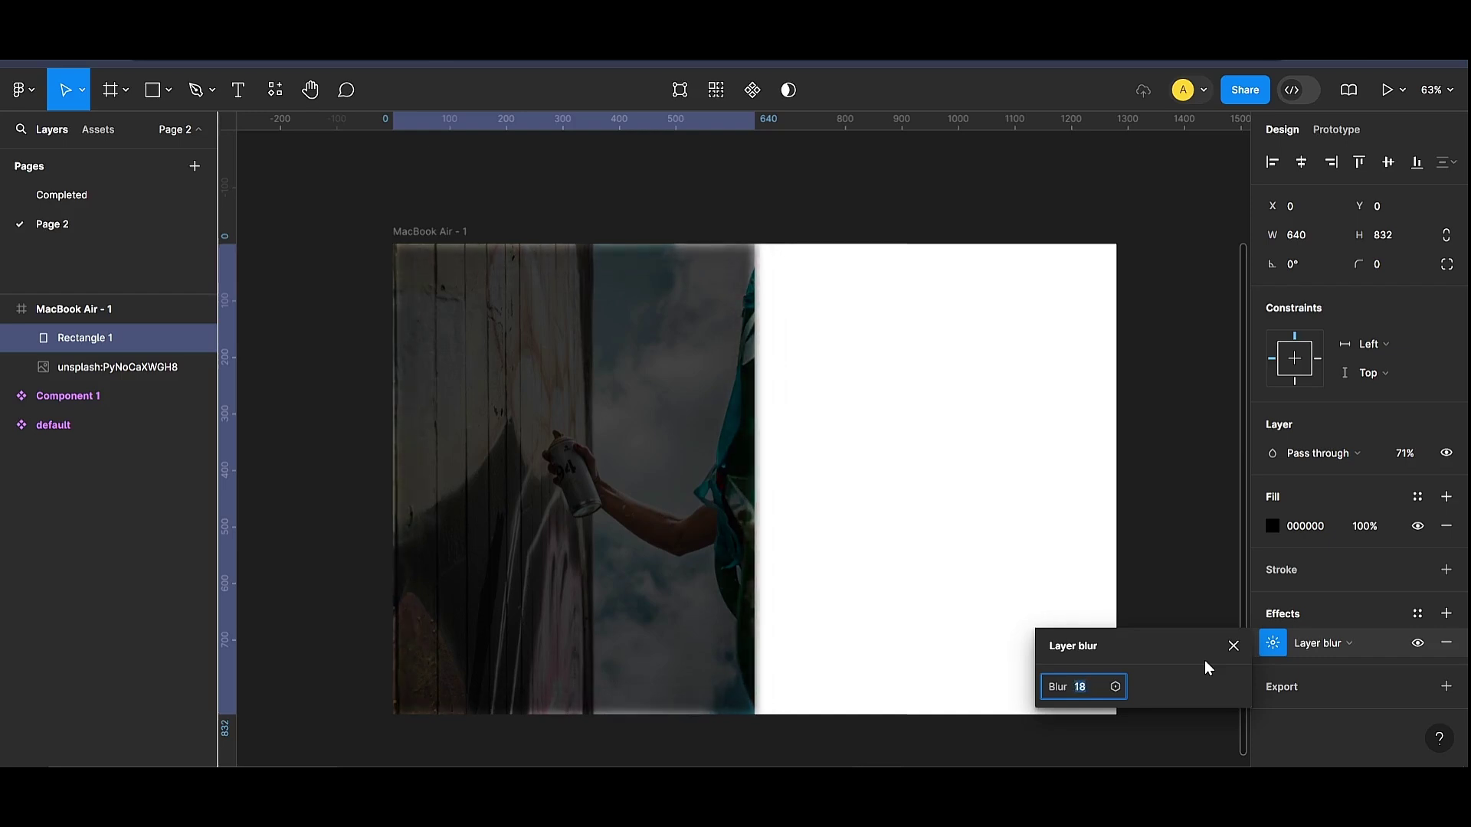
pyautogui.press('Down')
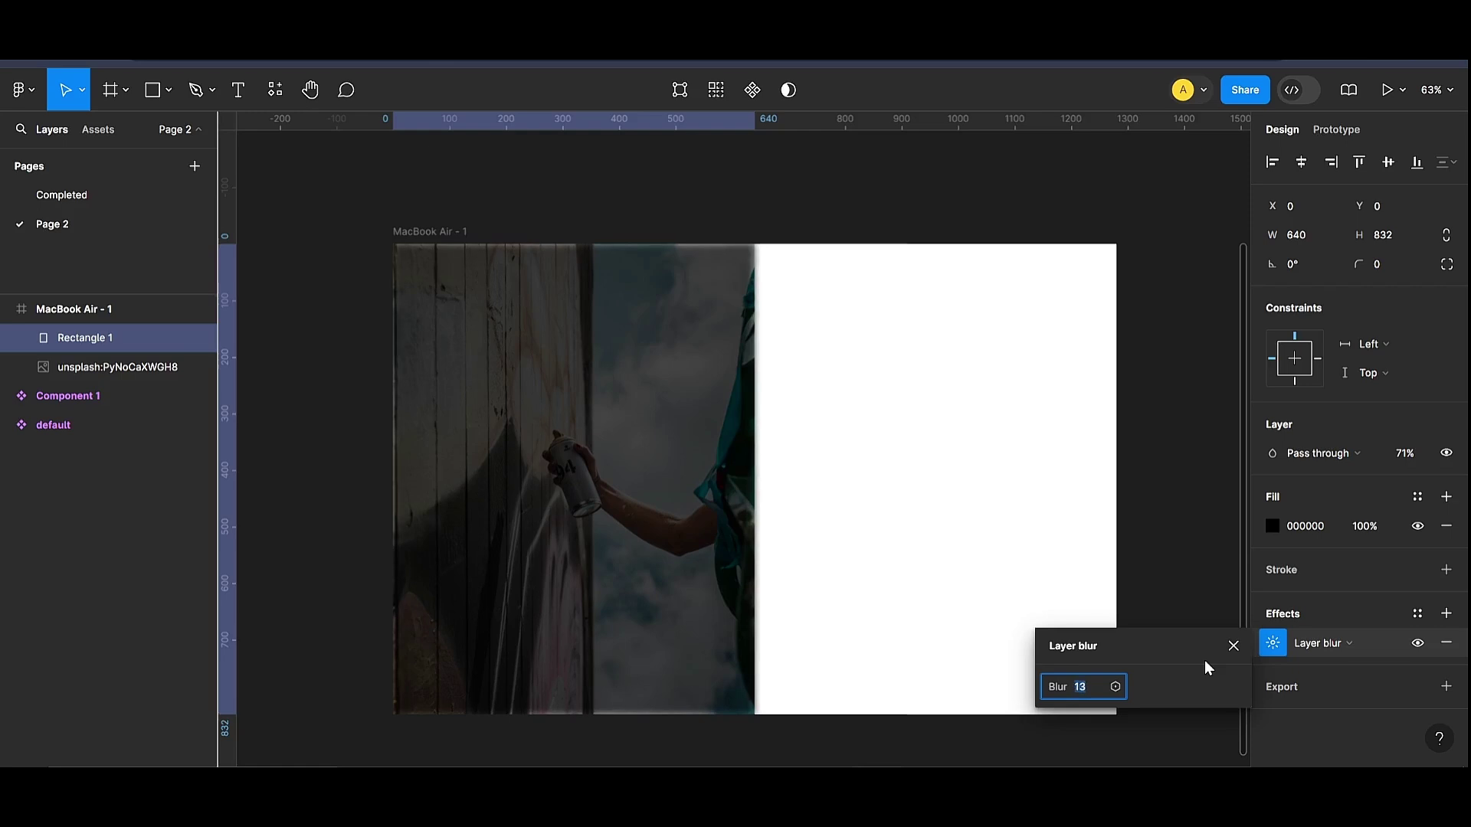
pyautogui.press('Down')
pyautogui.press('Down')
pyautogui.press('Down')
pyautogui.press('Down')
pyautogui.press('Down')
pyautogui.press('Down')
pyautogui.press('Down')
pyautogui.press('Down')
pyautogui.press('Down')
pyautogui.press('Down')
pyautogui.press('Down')
pyautogui.press('Down')
pyautogui.press('Down')
pyautogui.press('Down')
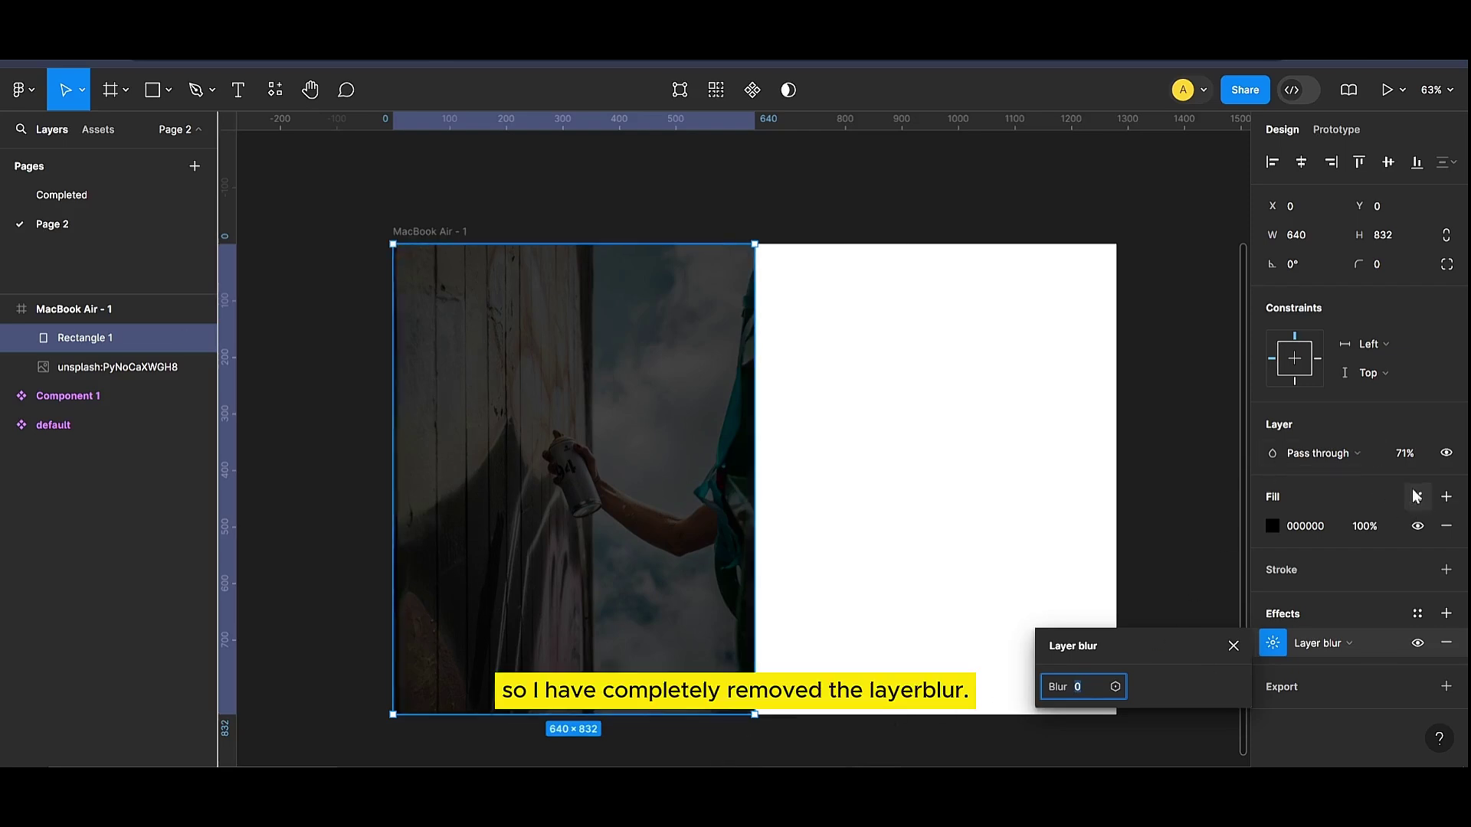
# Step: Lower the black rectangle's layer opacity to 53% and deselect it
pyautogui.click(1400, 455)
pyautogui.press('Down')
pyautogui.press('Down')
pyautogui.press('Down')
pyautogui.press('Down')
pyautogui.press('Down')
pyautogui.press('Down')
pyautogui.press('Down')
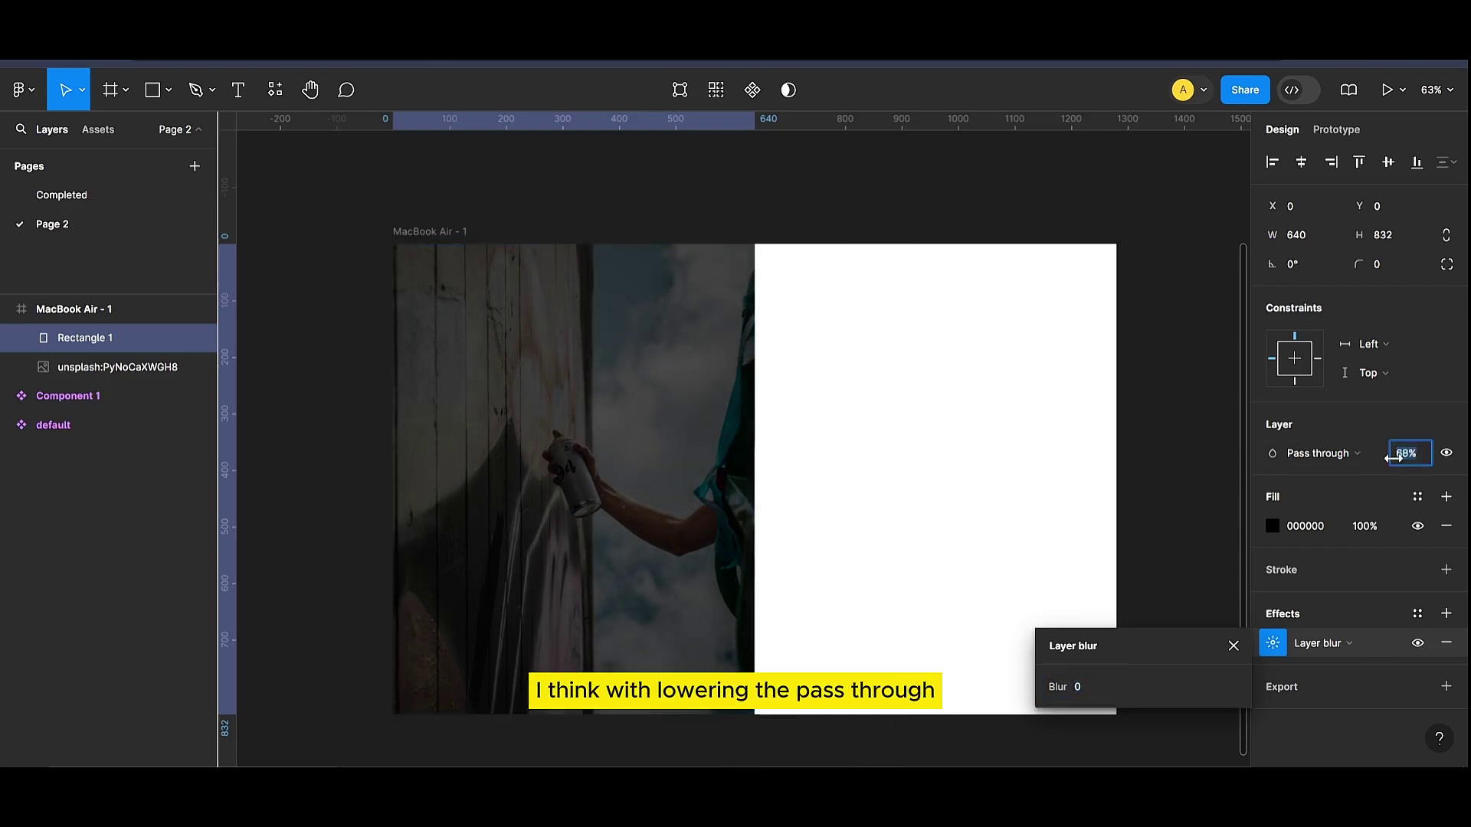
pyautogui.moveTo(1393, 457); pyautogui.dragTo(1392, 458)
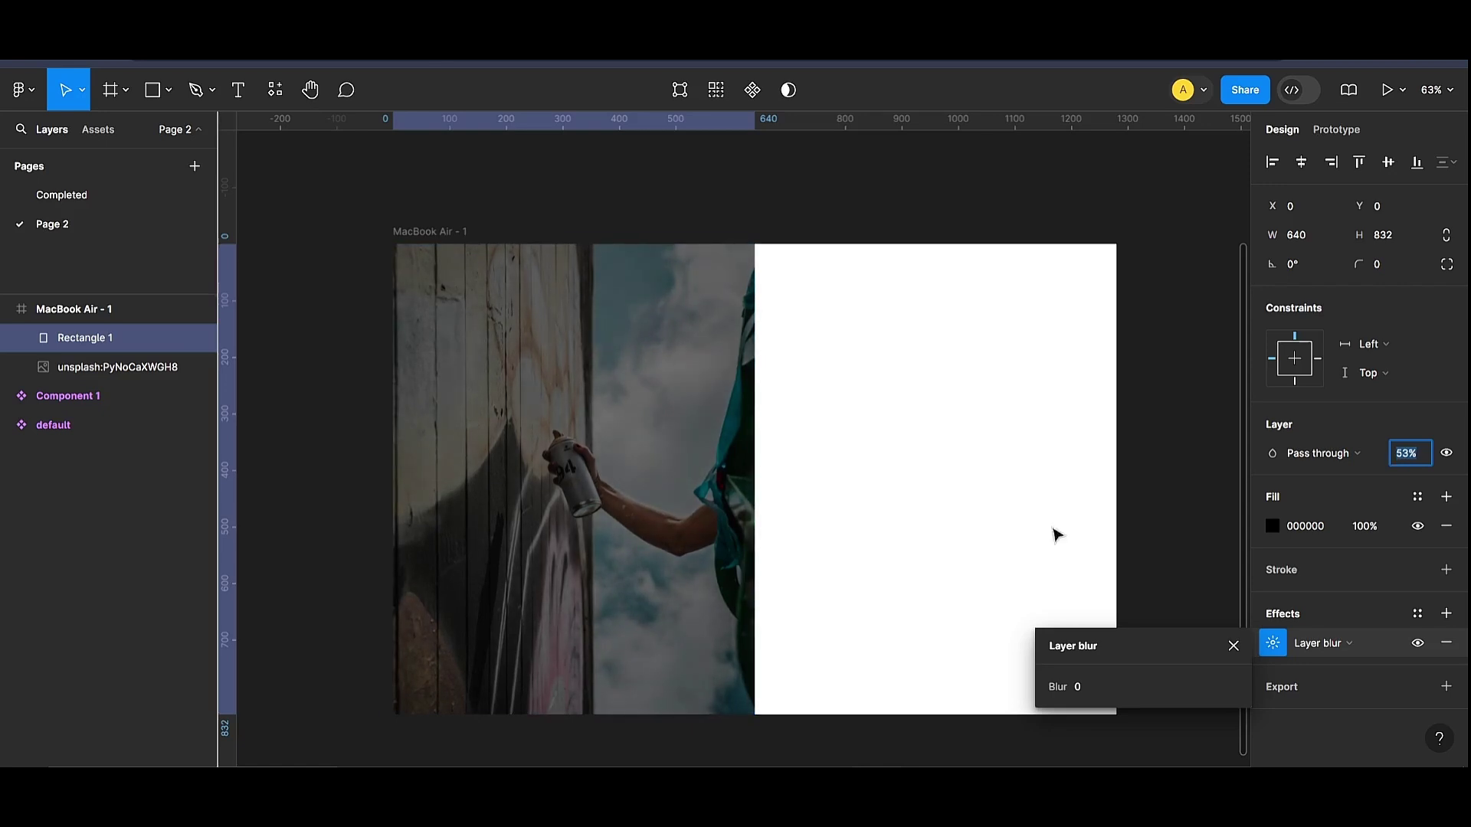
pyautogui.click(1184, 448)
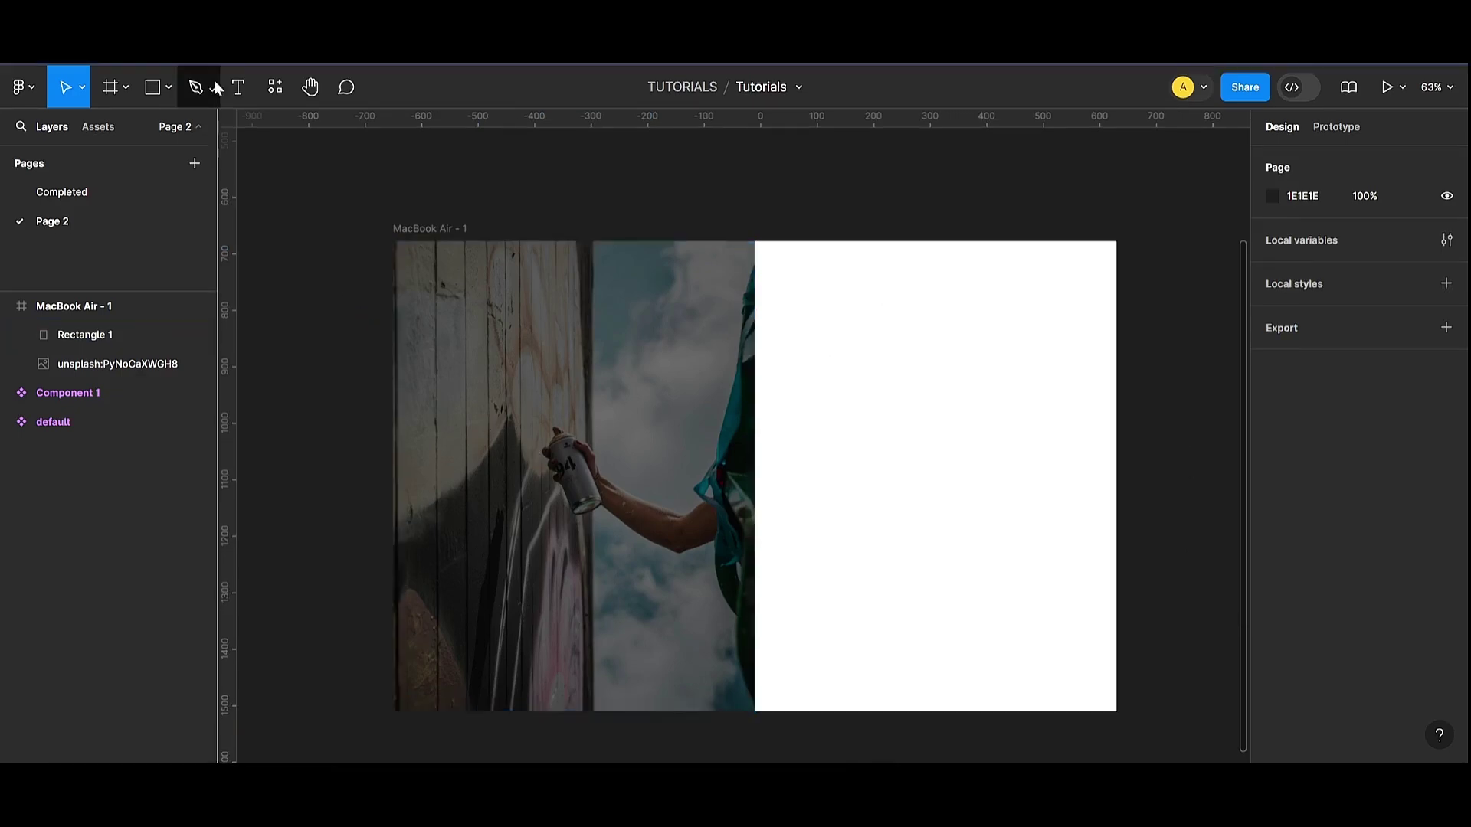
# Step: Add the two-line text "Create your Account." over the photo, breaking the line before "Account."
pyautogui.press('t')
pyautogui.click(498, 400)
pyautogui.write('C')
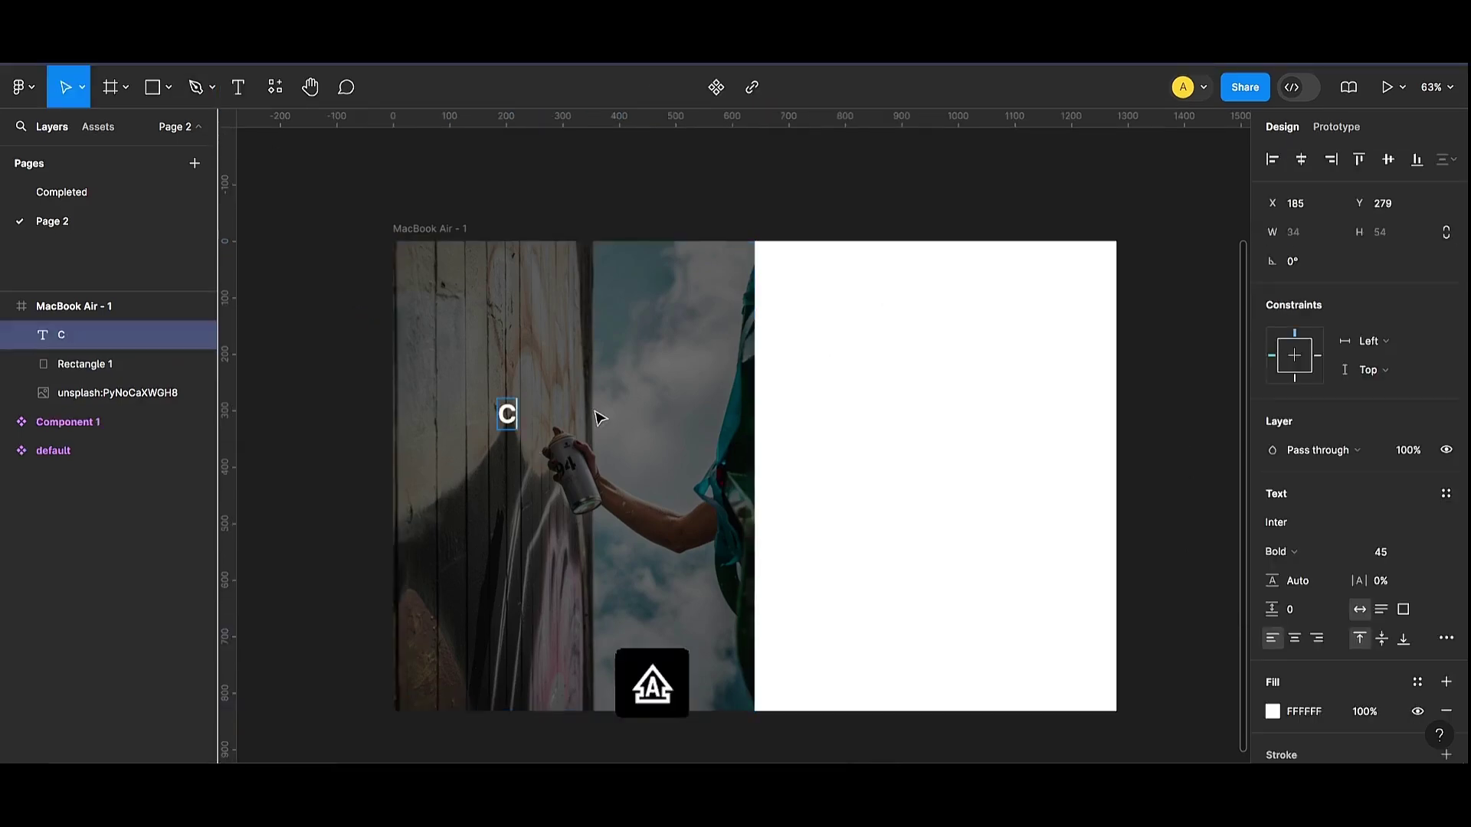
pyautogui.write('reate your')
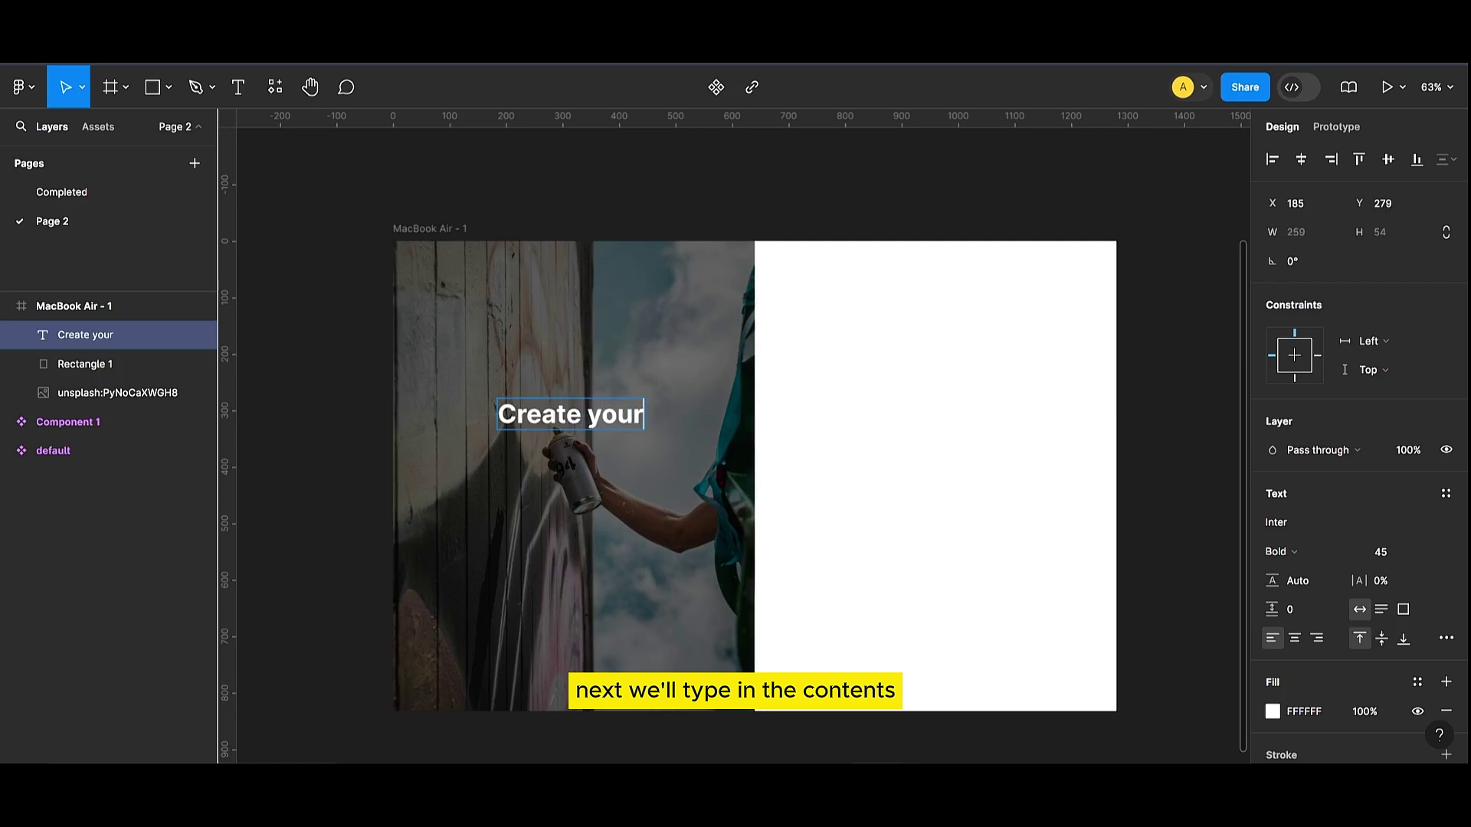
pyautogui.press('Return')
pyautogui.write('Account.')
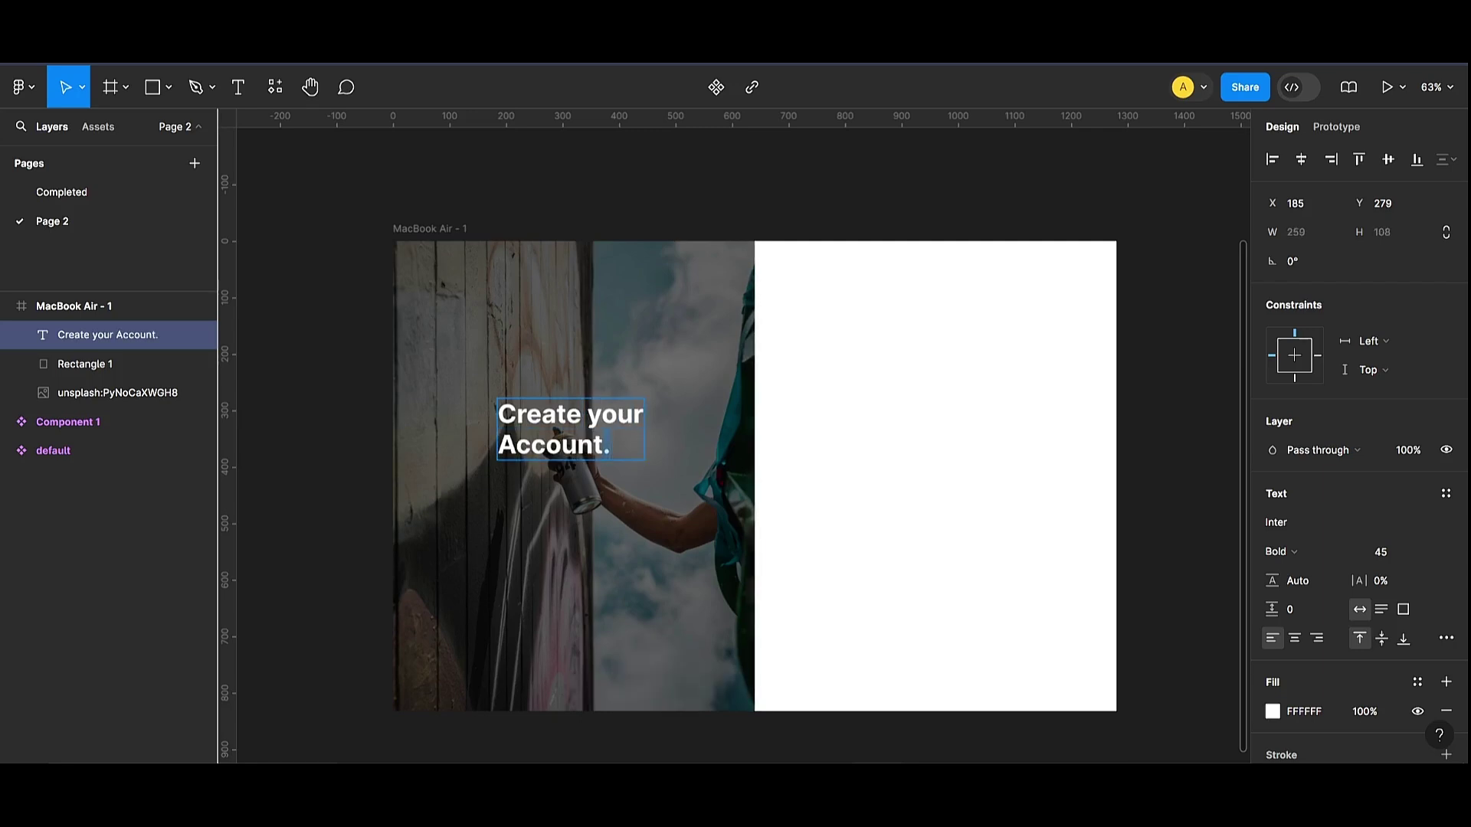
# Step: Set the "Create your Account." heading to Semi Bold and move it slightly up and left on the photo
pyautogui.hotkey('ctrl', 'a')
pyautogui.click(1324, 551)
pyautogui.click(1317, 425)
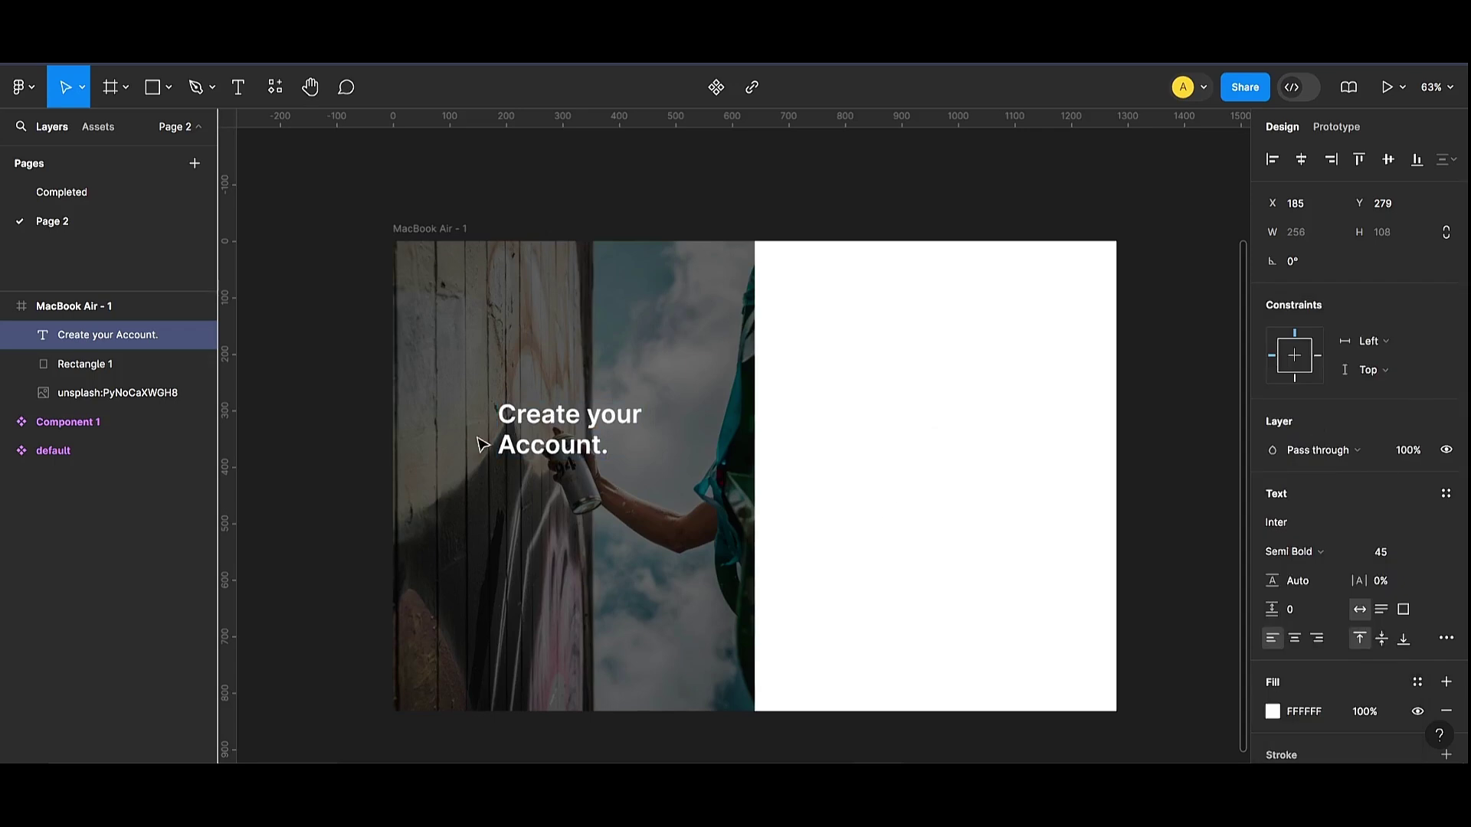
pyautogui.press('Escape')
pyautogui.moveTo(539, 430); pyautogui.dragTo(524, 382)
# Step: Add a column layout grid to the MacBook Air - 1 frame with a count of 12 and a margin of 144
pyautogui.click(442, 229)
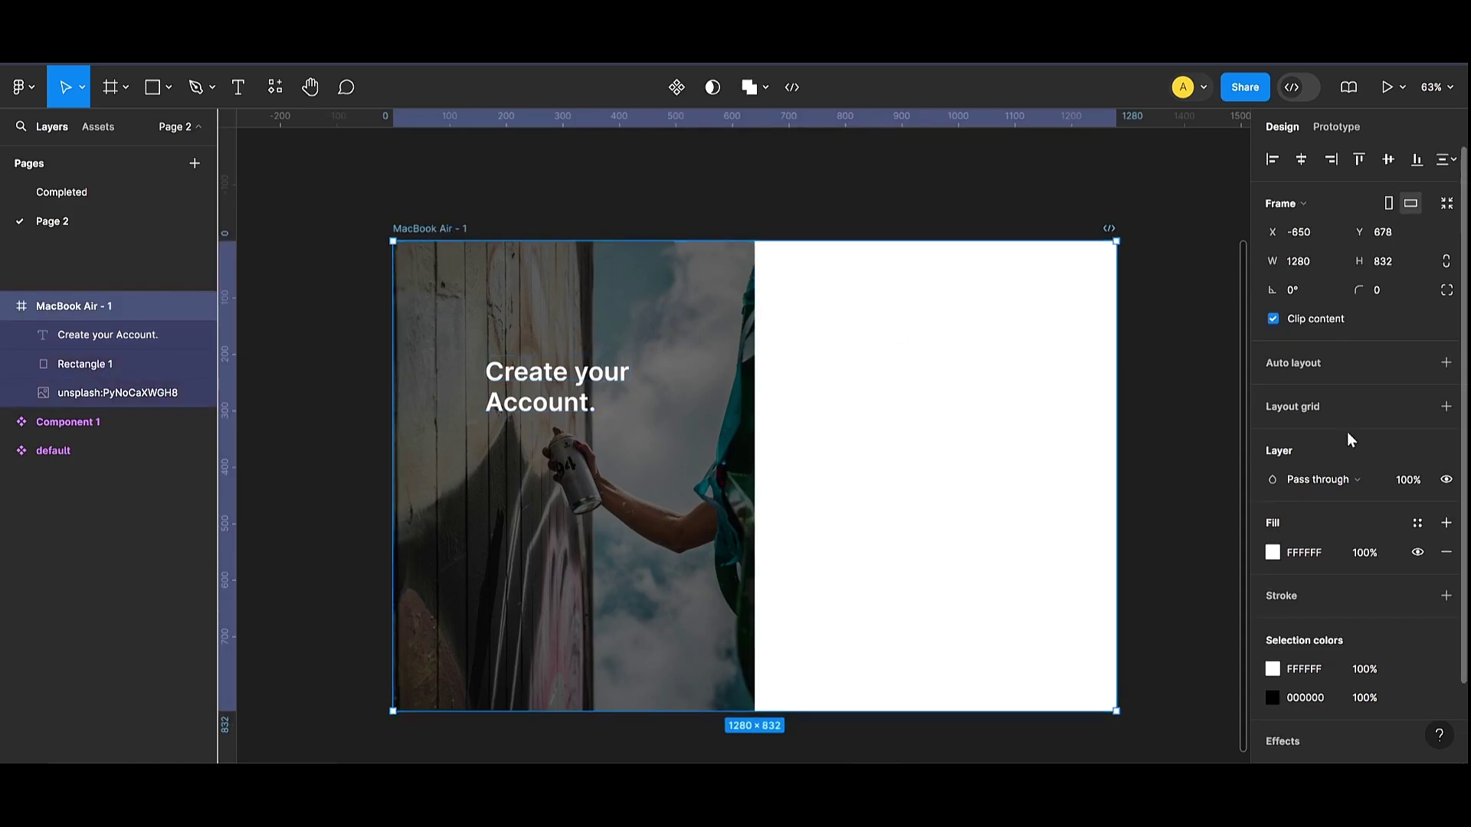
pyautogui.click(1447, 406)
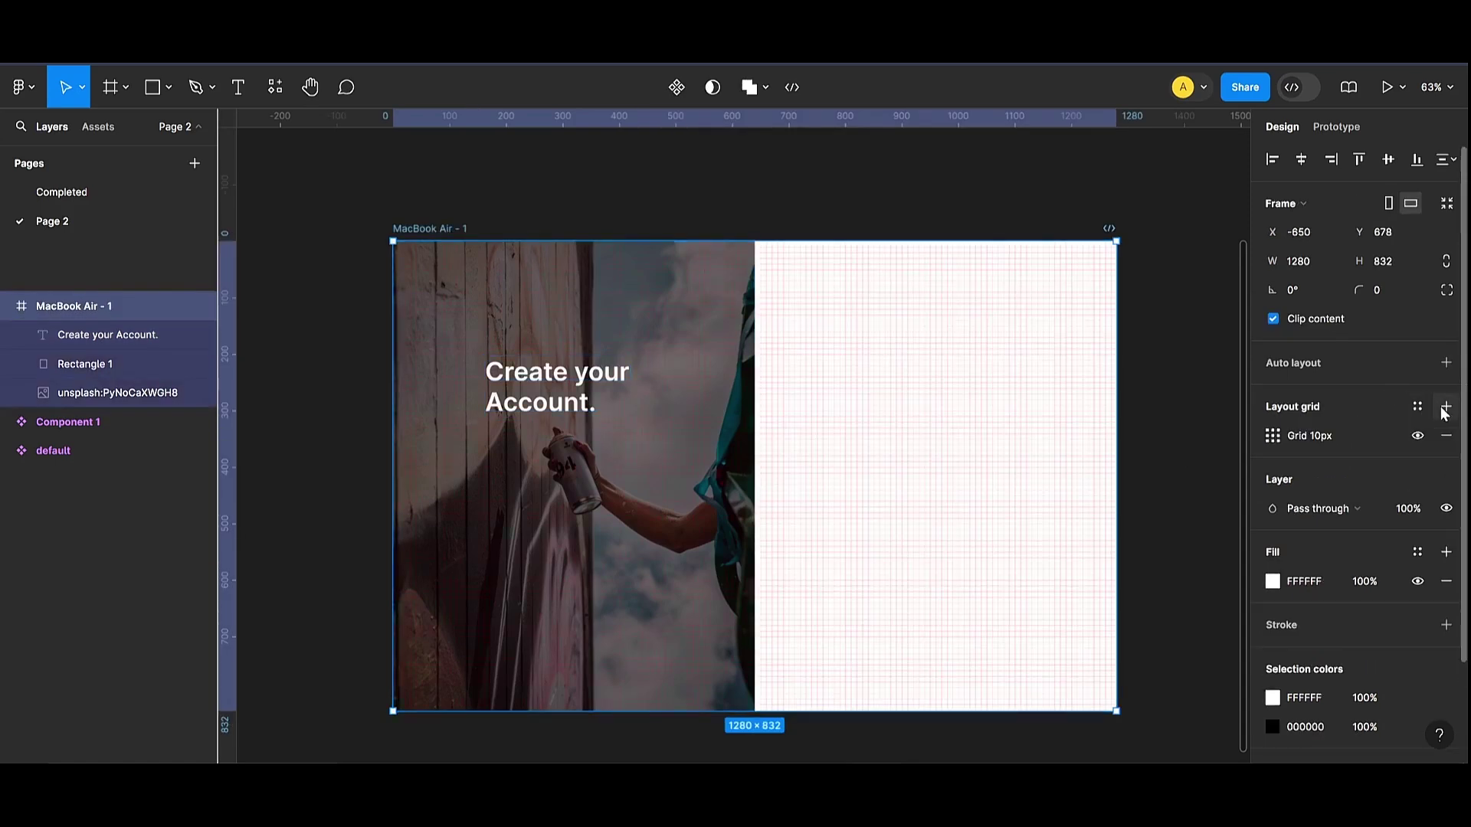
pyautogui.click(1273, 435)
pyautogui.click(1069, 439)
pyautogui.click(1092, 460)
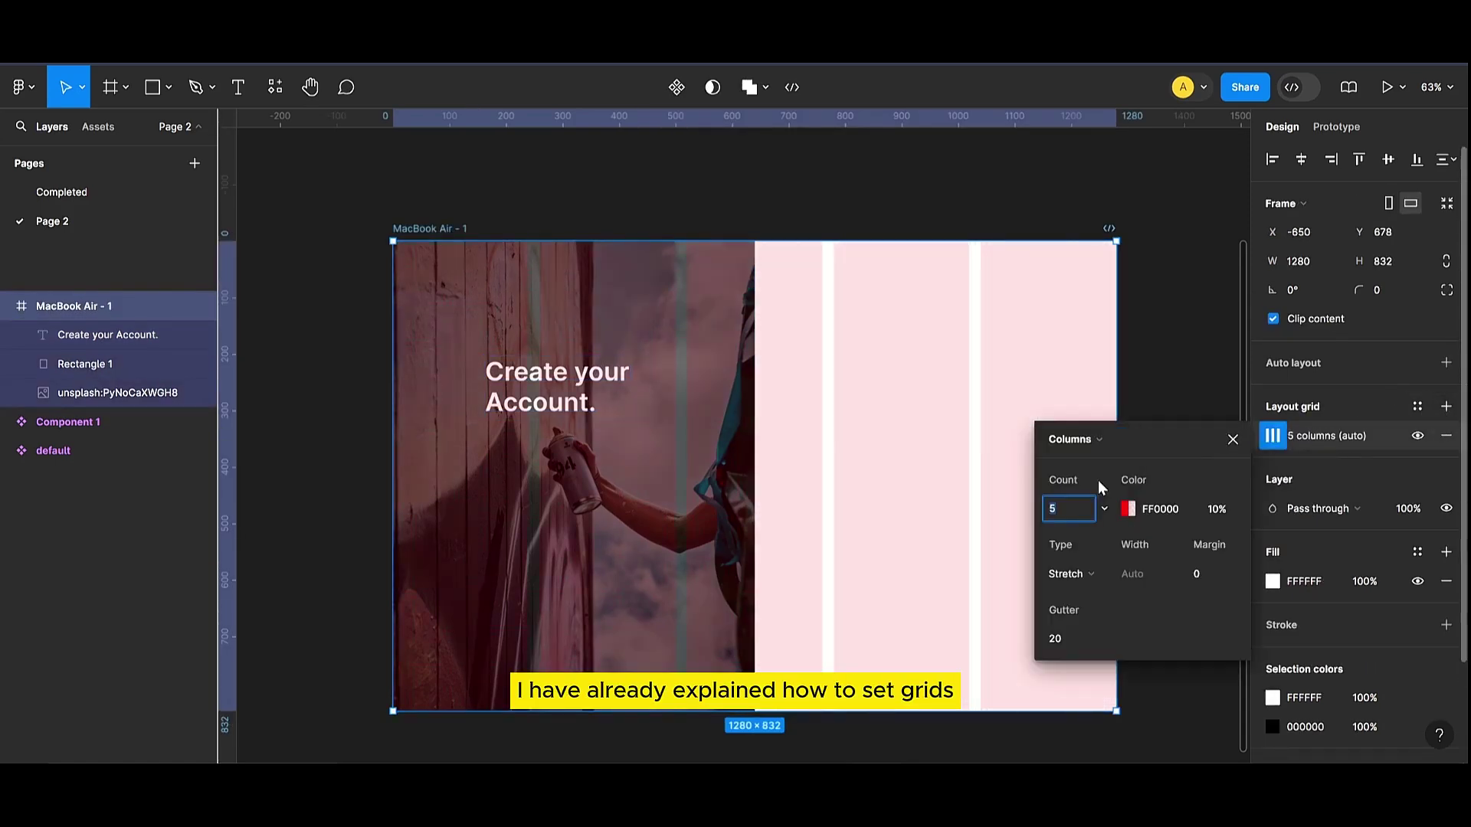
pyautogui.write('12')
pyautogui.press('Return')
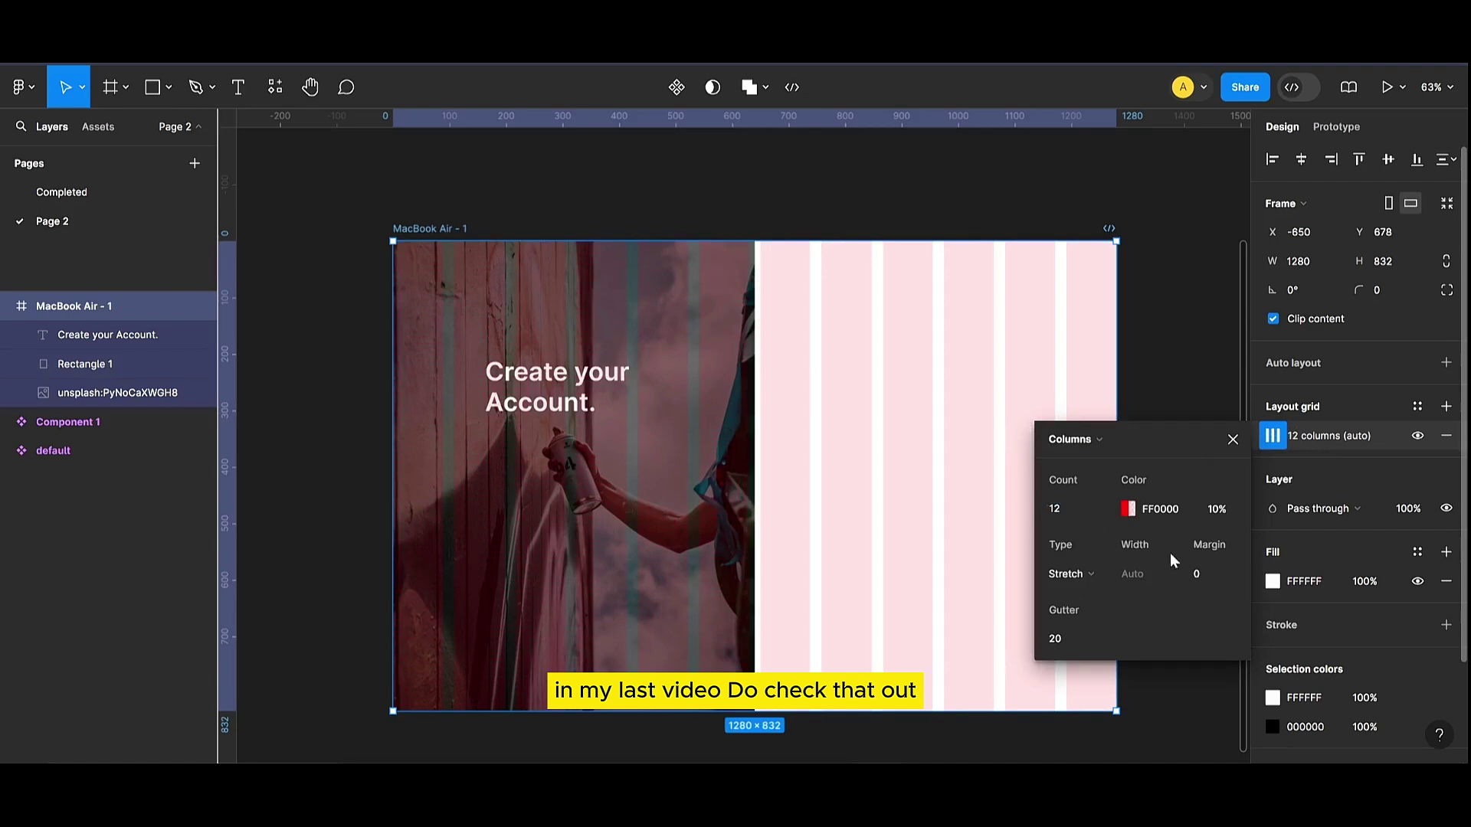
pyautogui.click(1210, 567)
pyautogui.write('144')
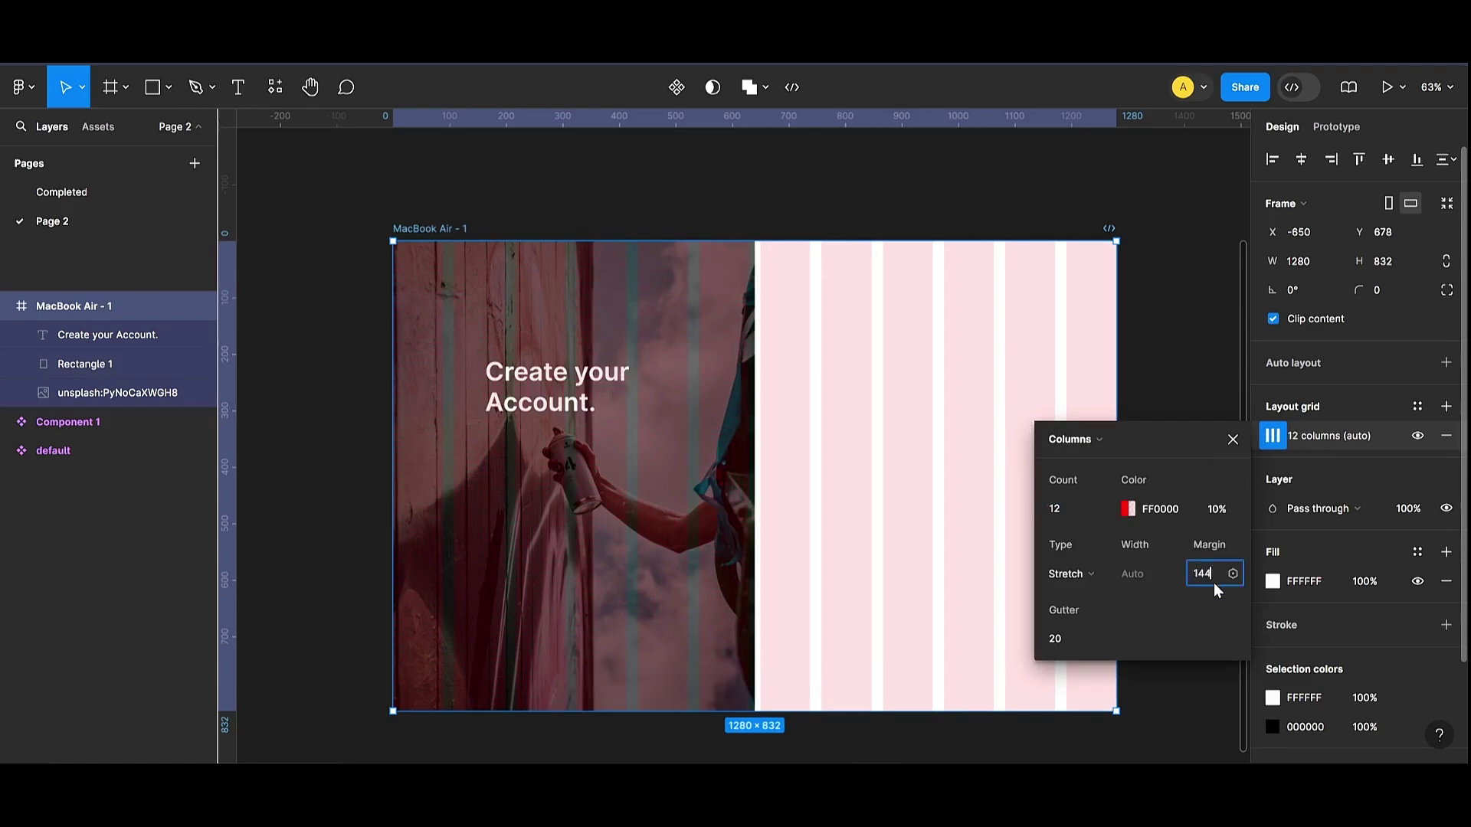
pyautogui.press('Return')
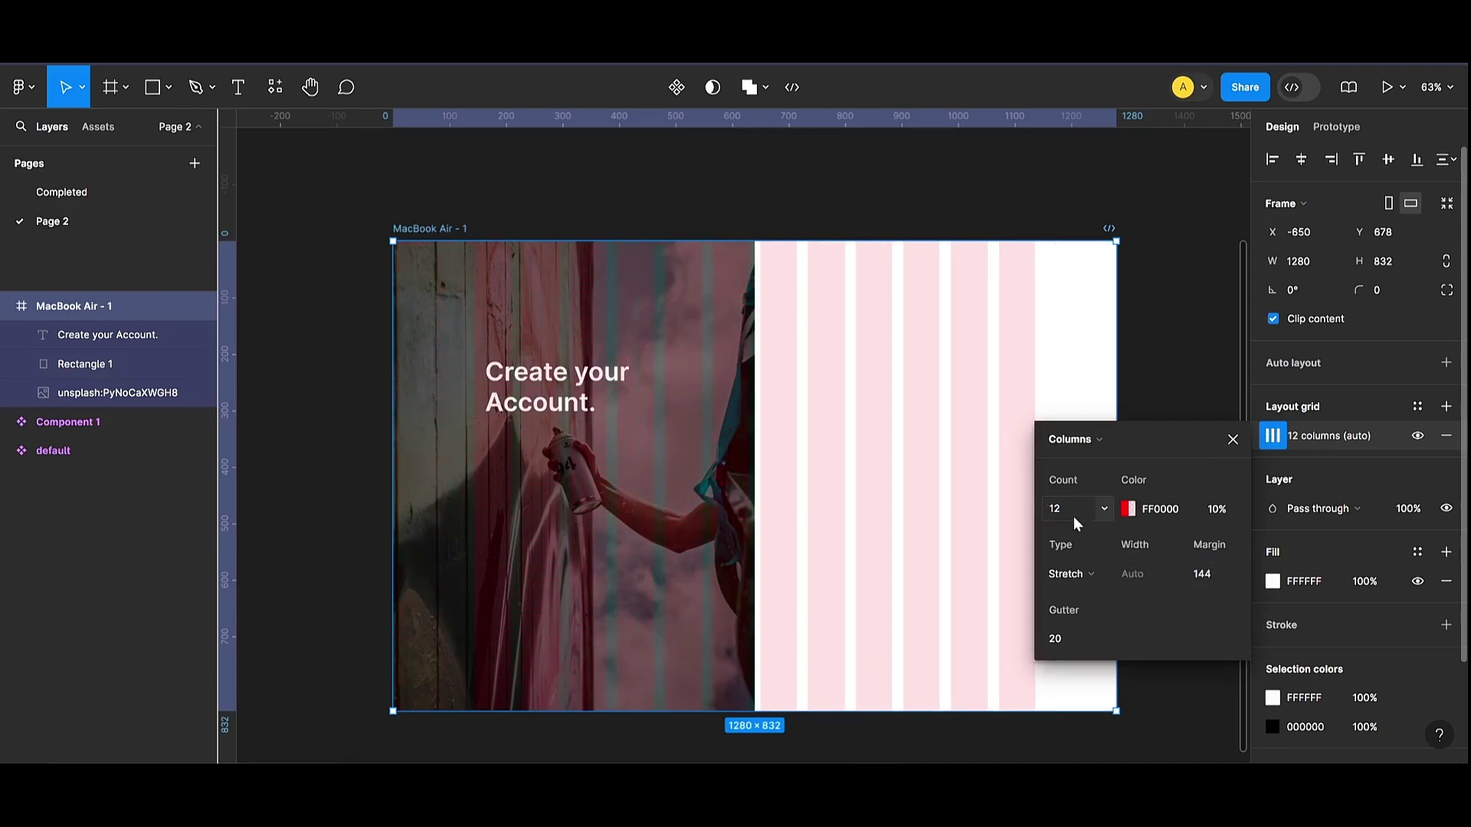
# Step: Move the "Create your Account." heading to the first grid column at about X 143, Y 170 and set its font size to 49
pyautogui.moveTo(544, 412); pyautogui.dragTo(535, 393)
pyautogui.scroll(5, 533, 393)
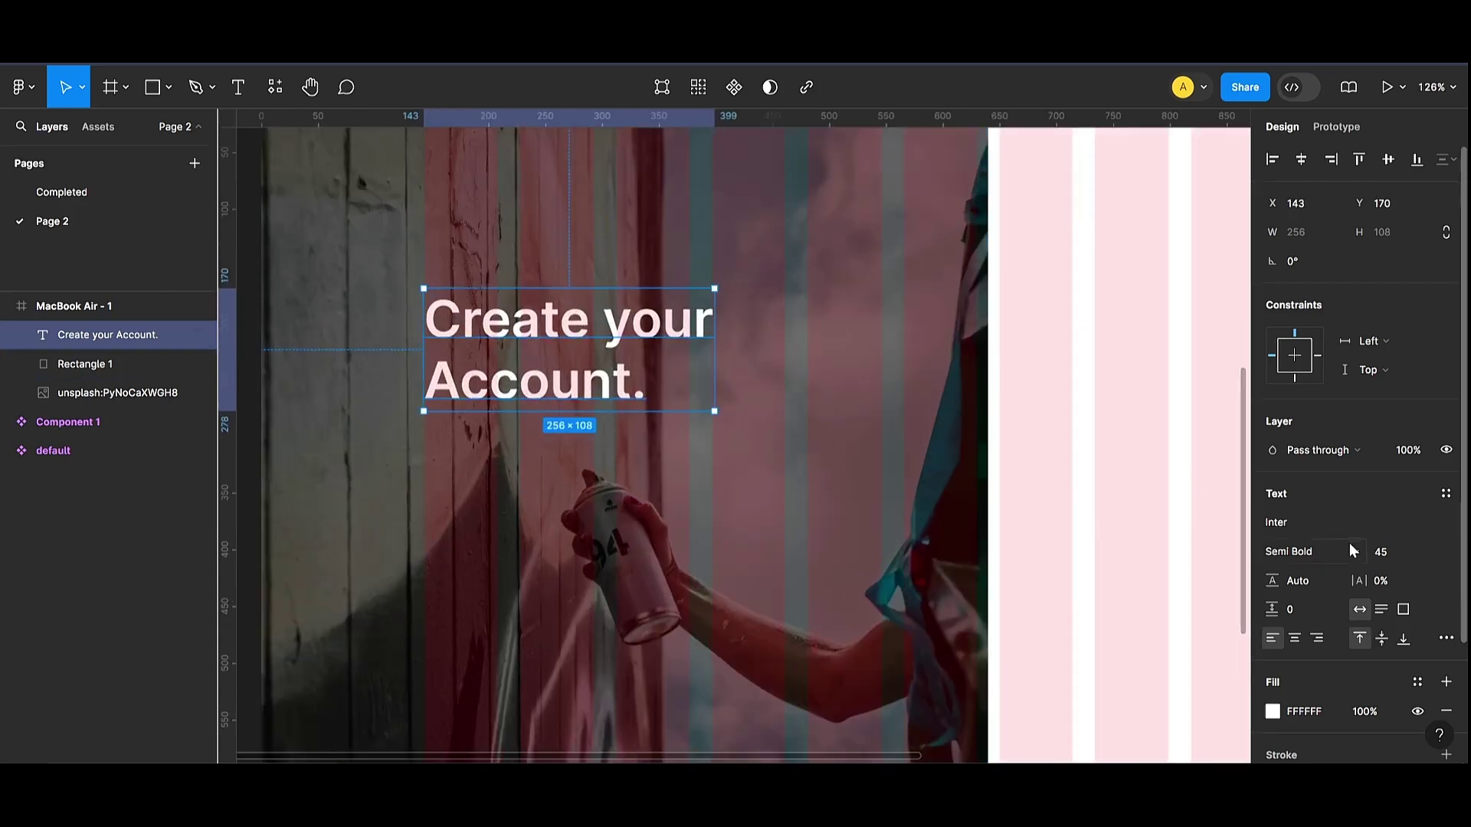
pyautogui.click(1379, 552)
pyautogui.press('Up')
pyautogui.press('Up')
pyautogui.press('Up')
pyautogui.press('Up')
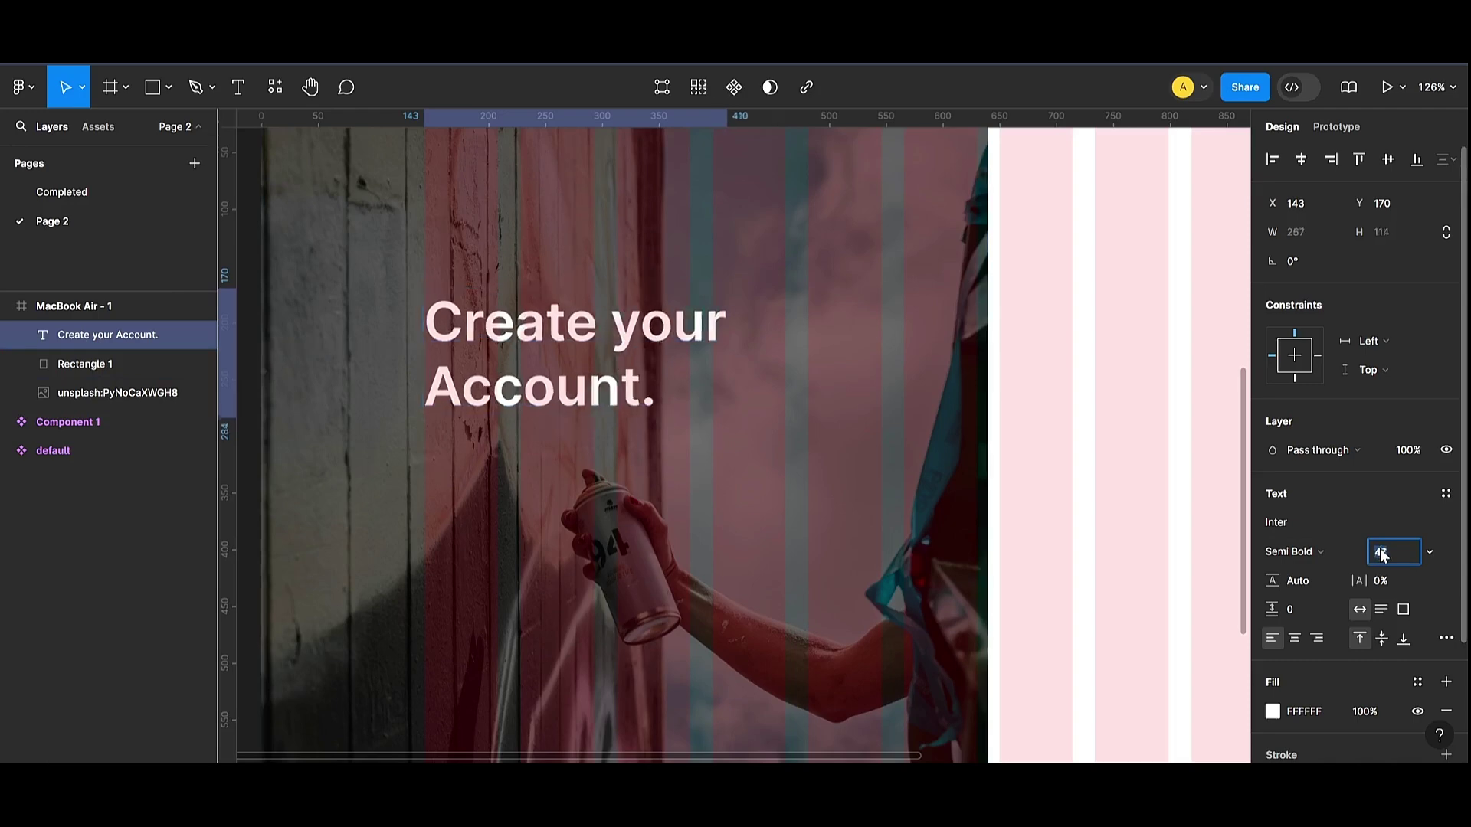
pyautogui.scroll(-4, 667, 488)
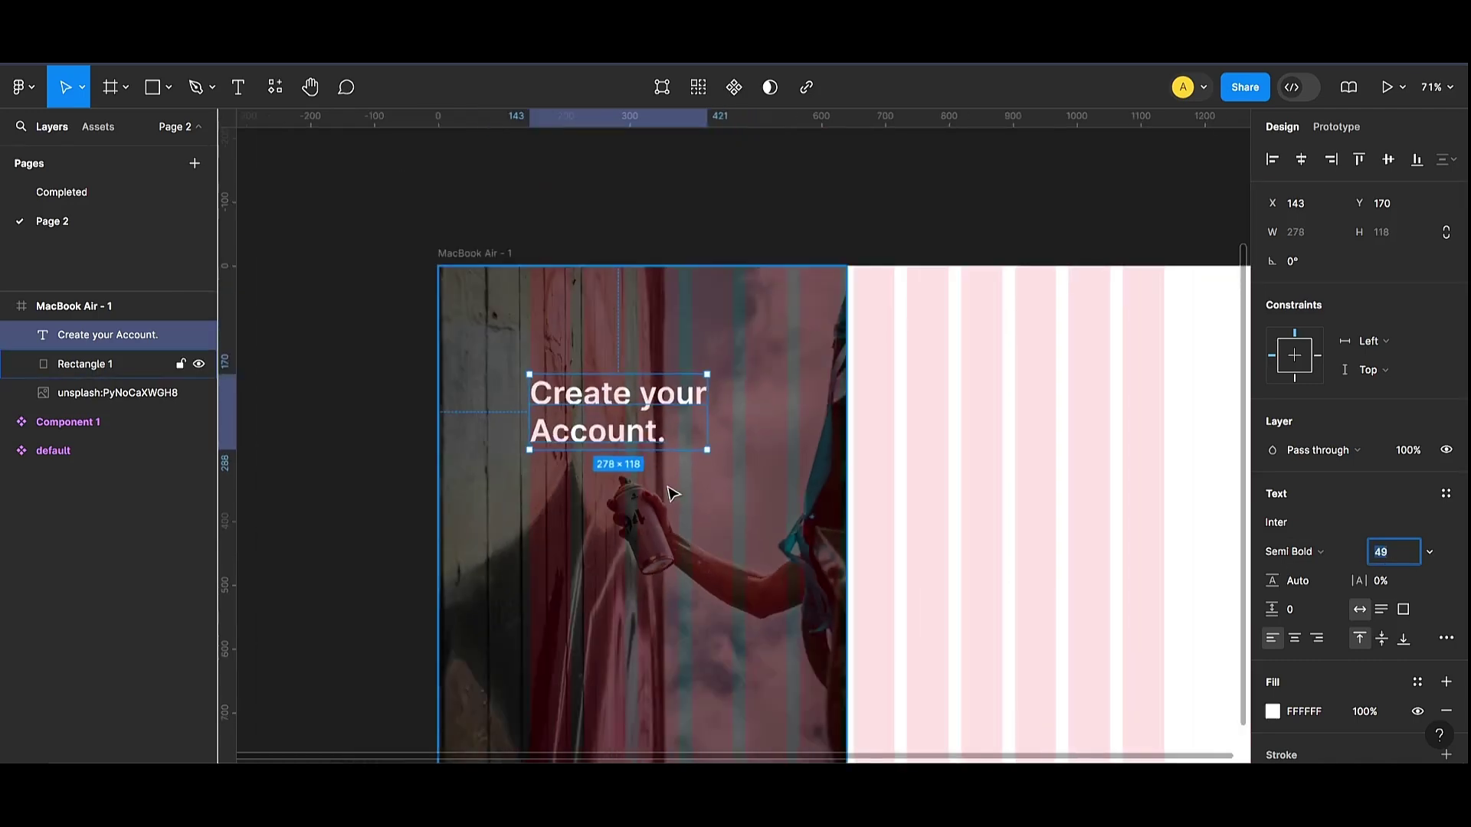
pyautogui.scroll(-3, 674, 482)
pyautogui.scroll(3, 674, 473)
pyautogui.scroll(-3, 677, 472)
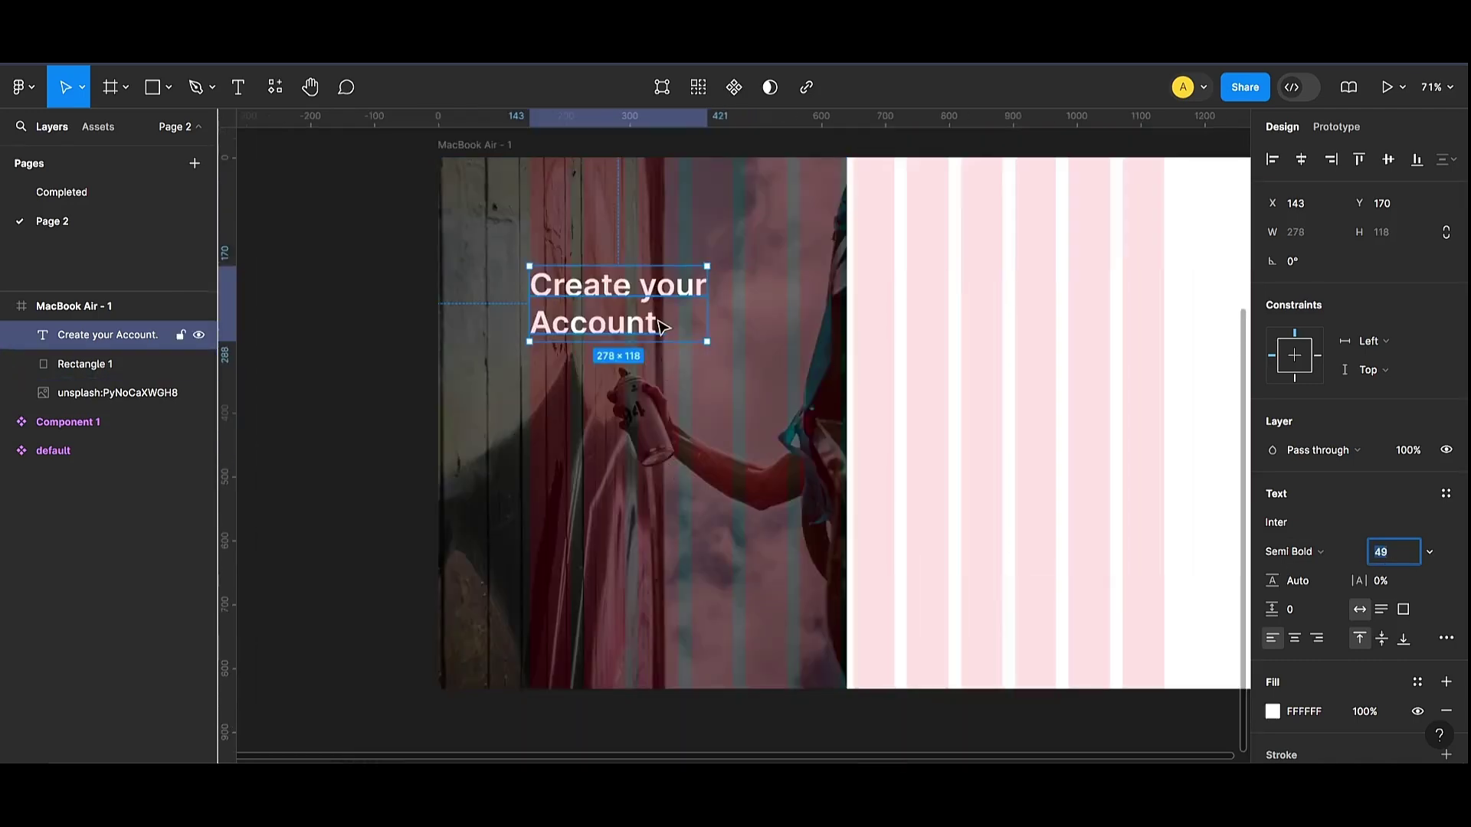
pyautogui.press('Down')
pyautogui.press('Down')
pyautogui.press('Down')
pyautogui.press('Down')
pyautogui.press('Up')
pyautogui.press('Up')
pyautogui.press('Up')
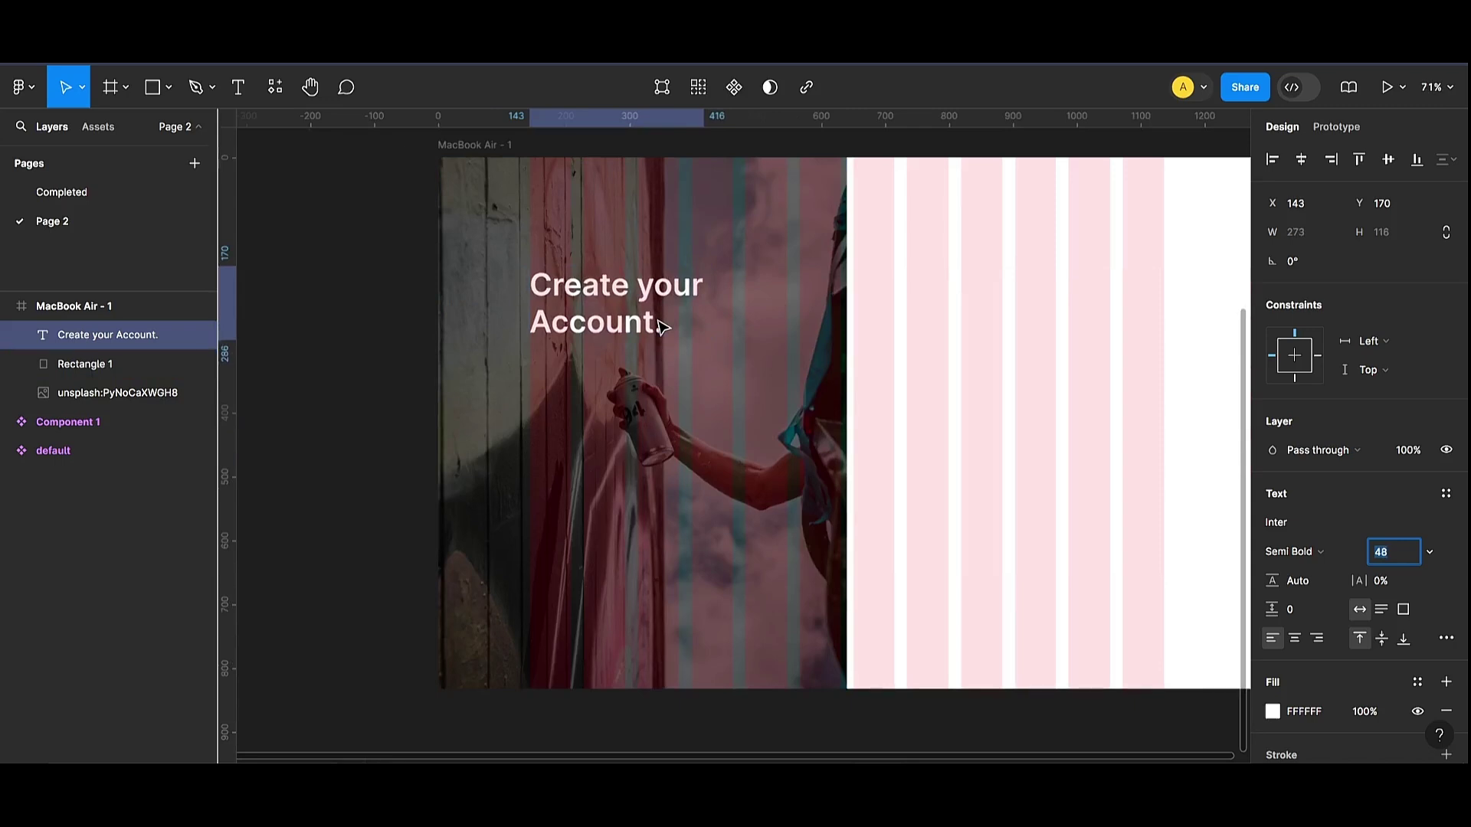
pyautogui.press('Up')
# Step: Duplicate the "Create your Account." heading below itself and replace the copy's text with "Share your artwork and Get projects!" on two lines
pyautogui.moveTo(653, 324); pyautogui.dragTo(669, 452)
pyautogui.doubleClick(668, 452)
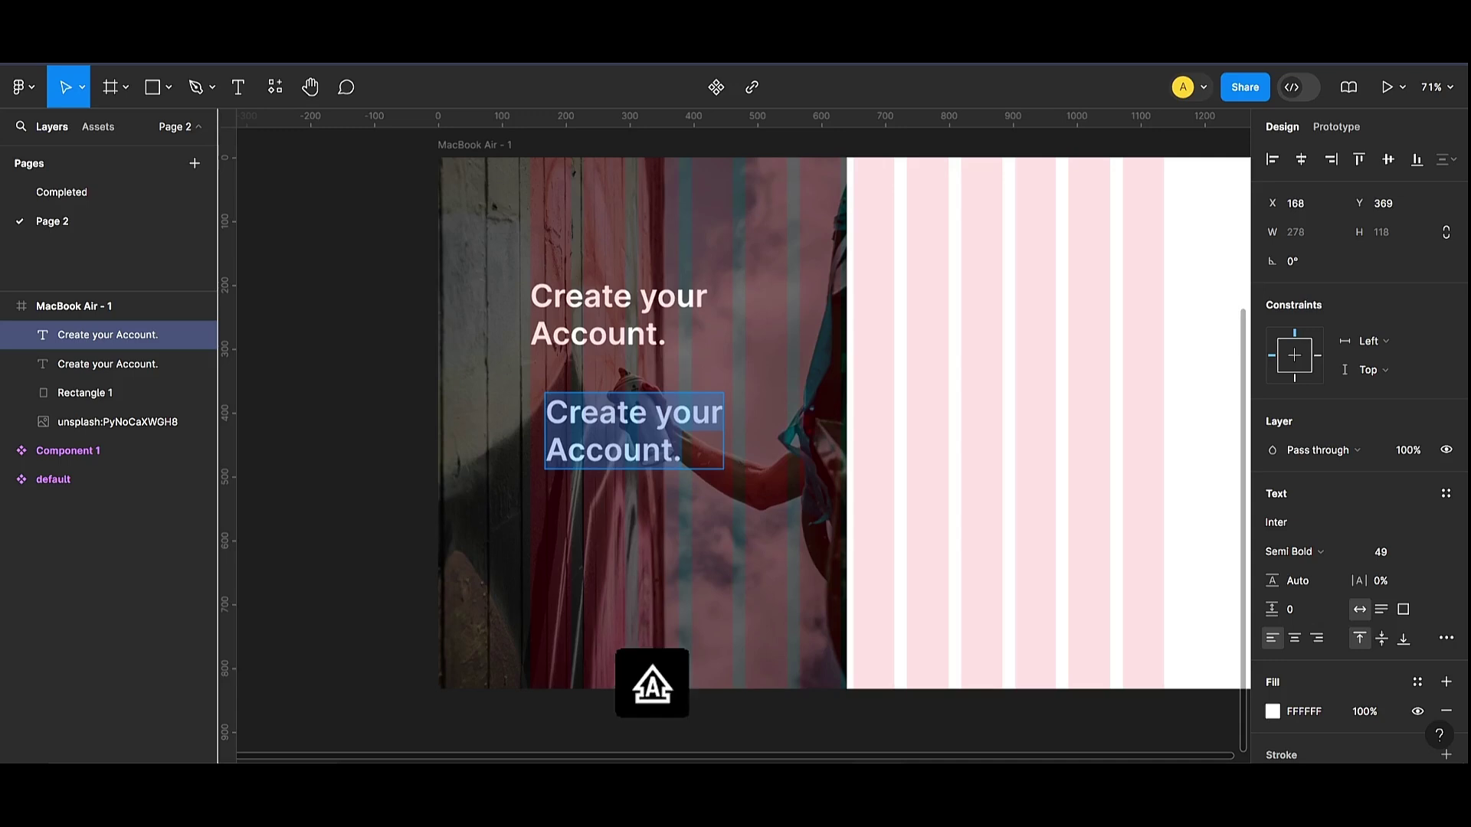
pyautogui.write('Share your artworks')
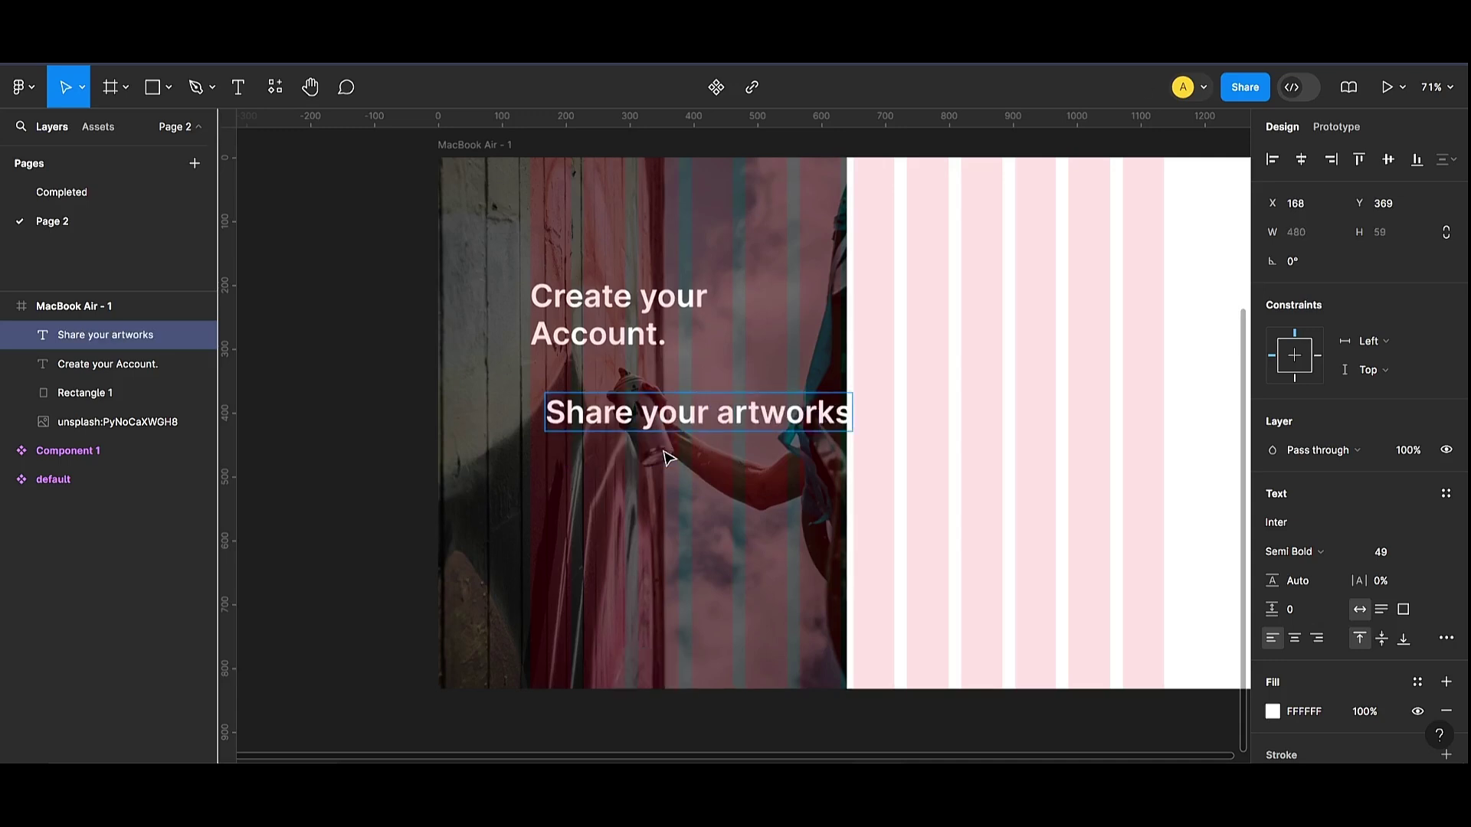
pyautogui.press('BackSpace')
pyautogui.write('and get')
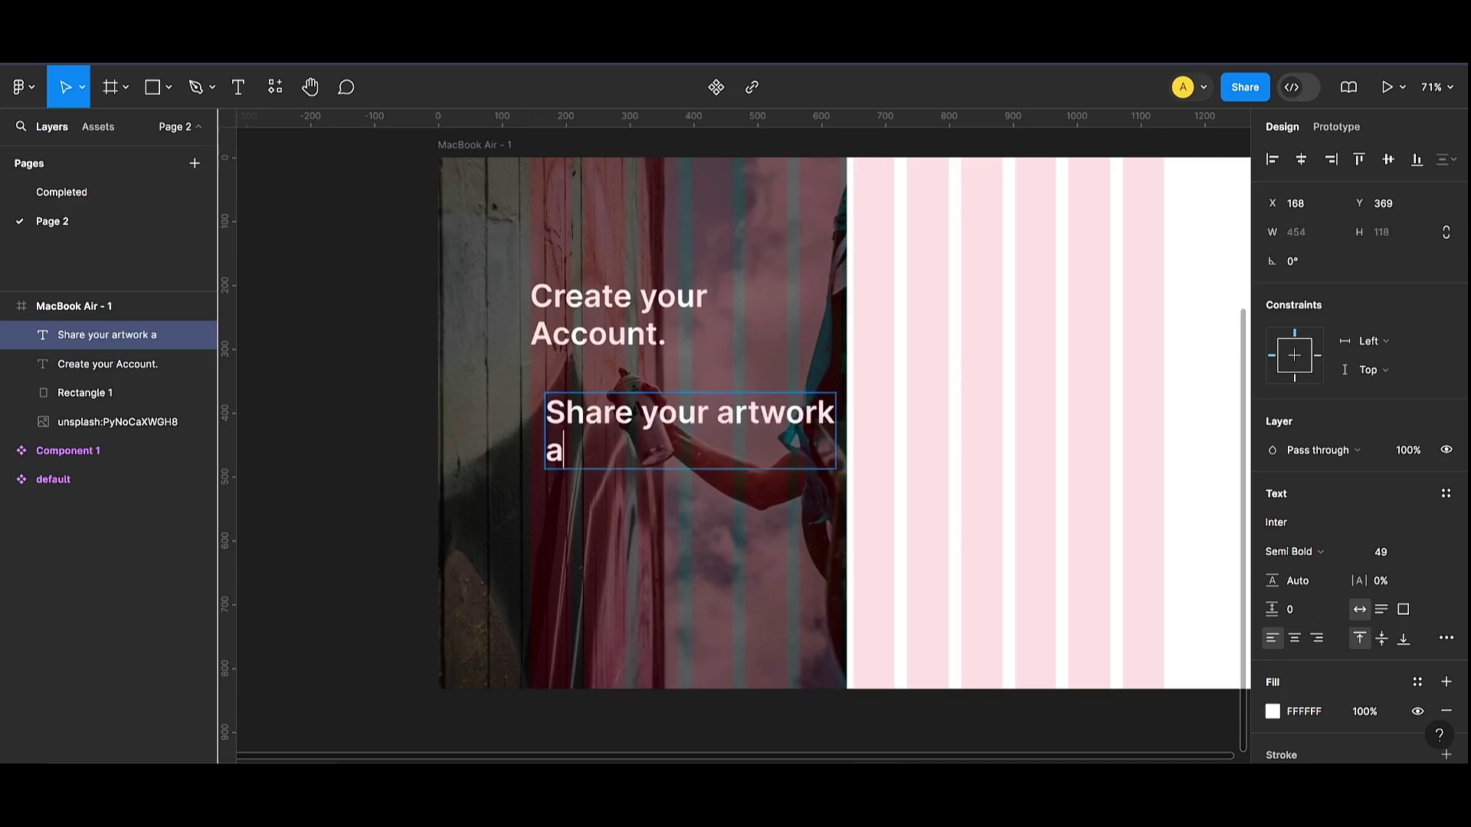
pyautogui.press('BackSpace')
pyautogui.press('BackSpace')
pyautogui.press('BackSpace')
pyautogui.write('Get')
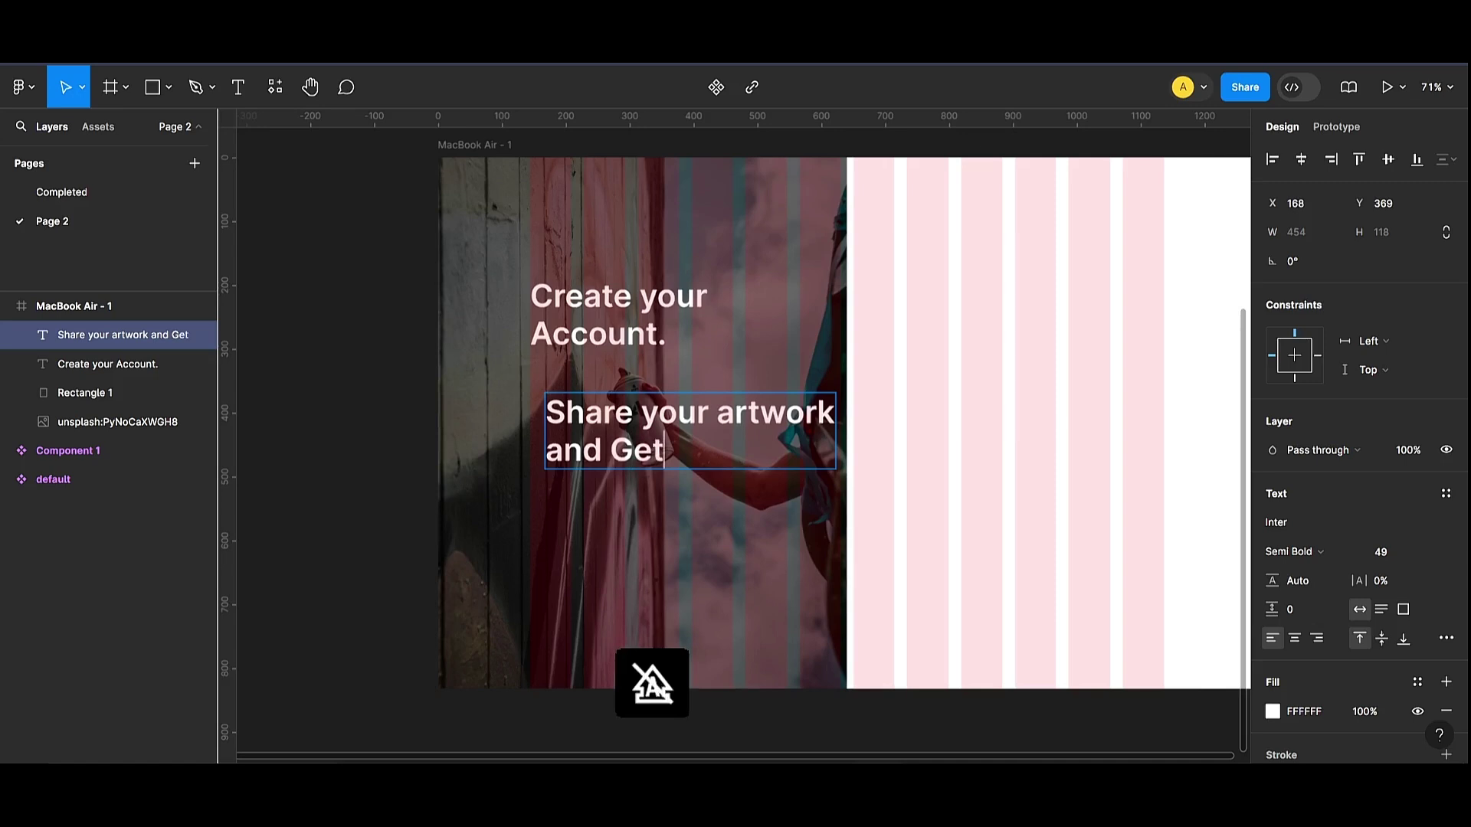
pyautogui.write(' projects')
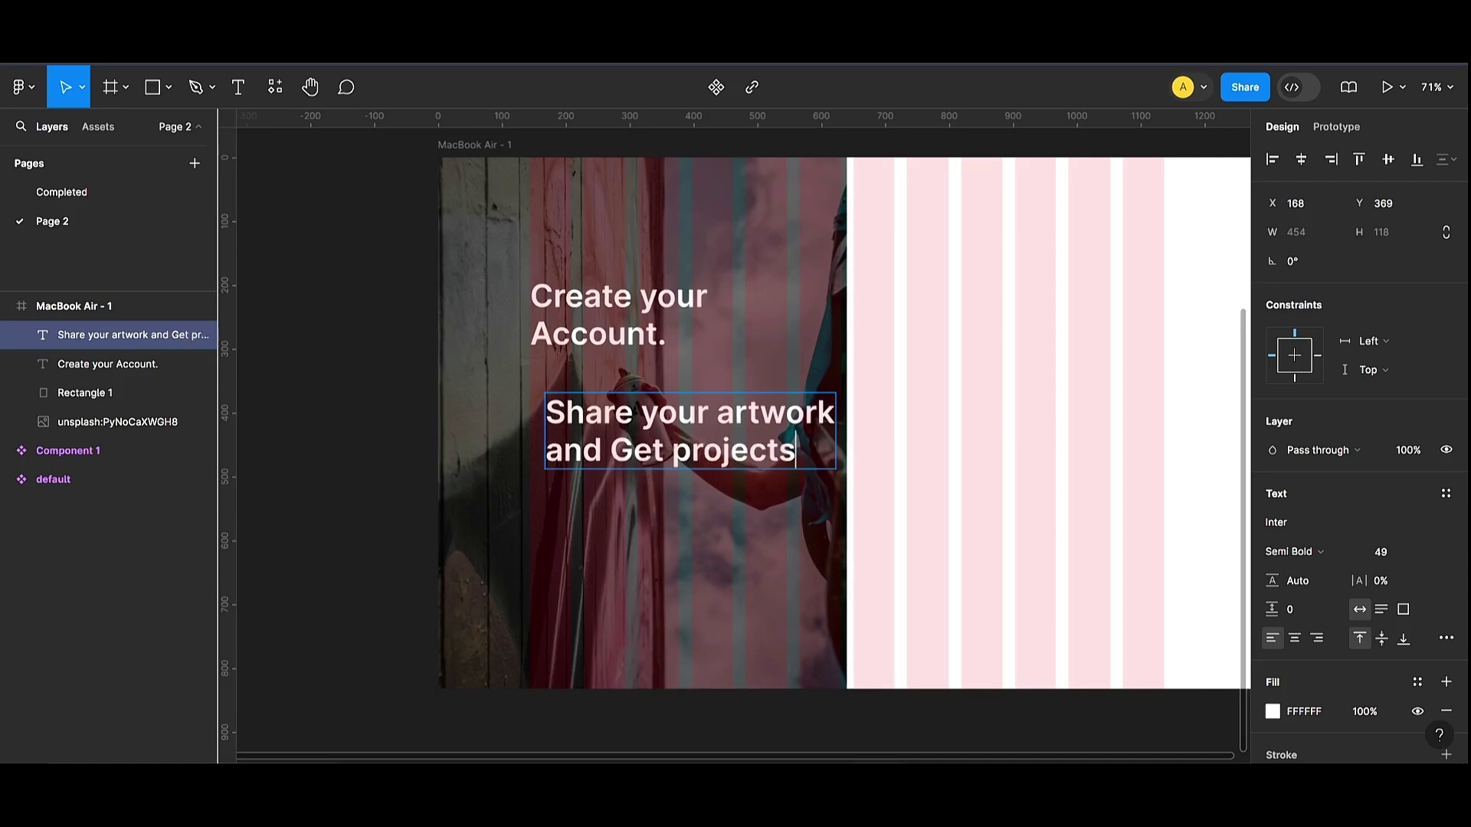
pyautogui.write('!')
pyautogui.press('Escape')
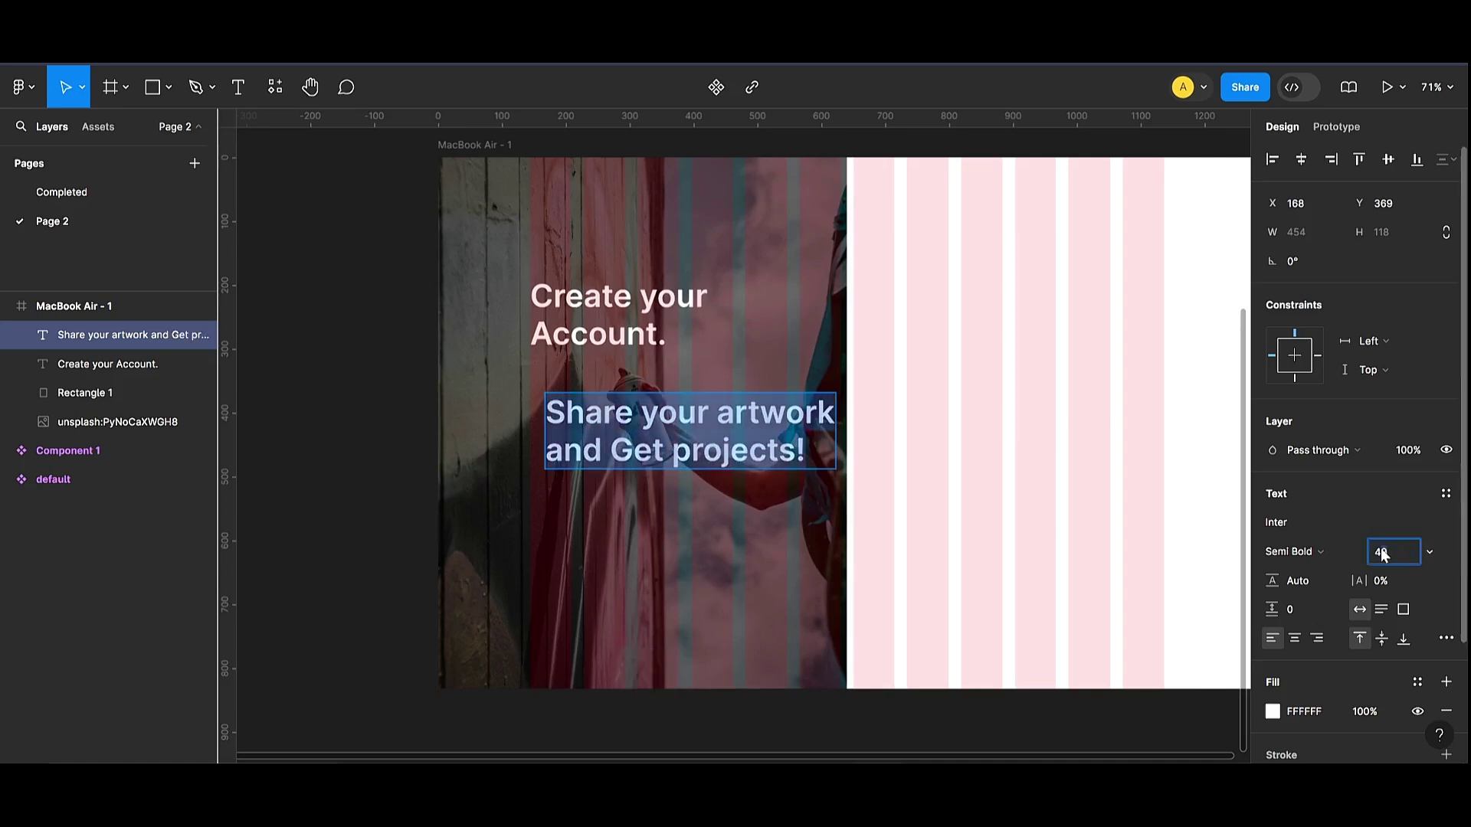
# Step: Set the "Share your artwork and Get projects!" text to Light weight and font size 18
pyautogui.click(1322, 549)
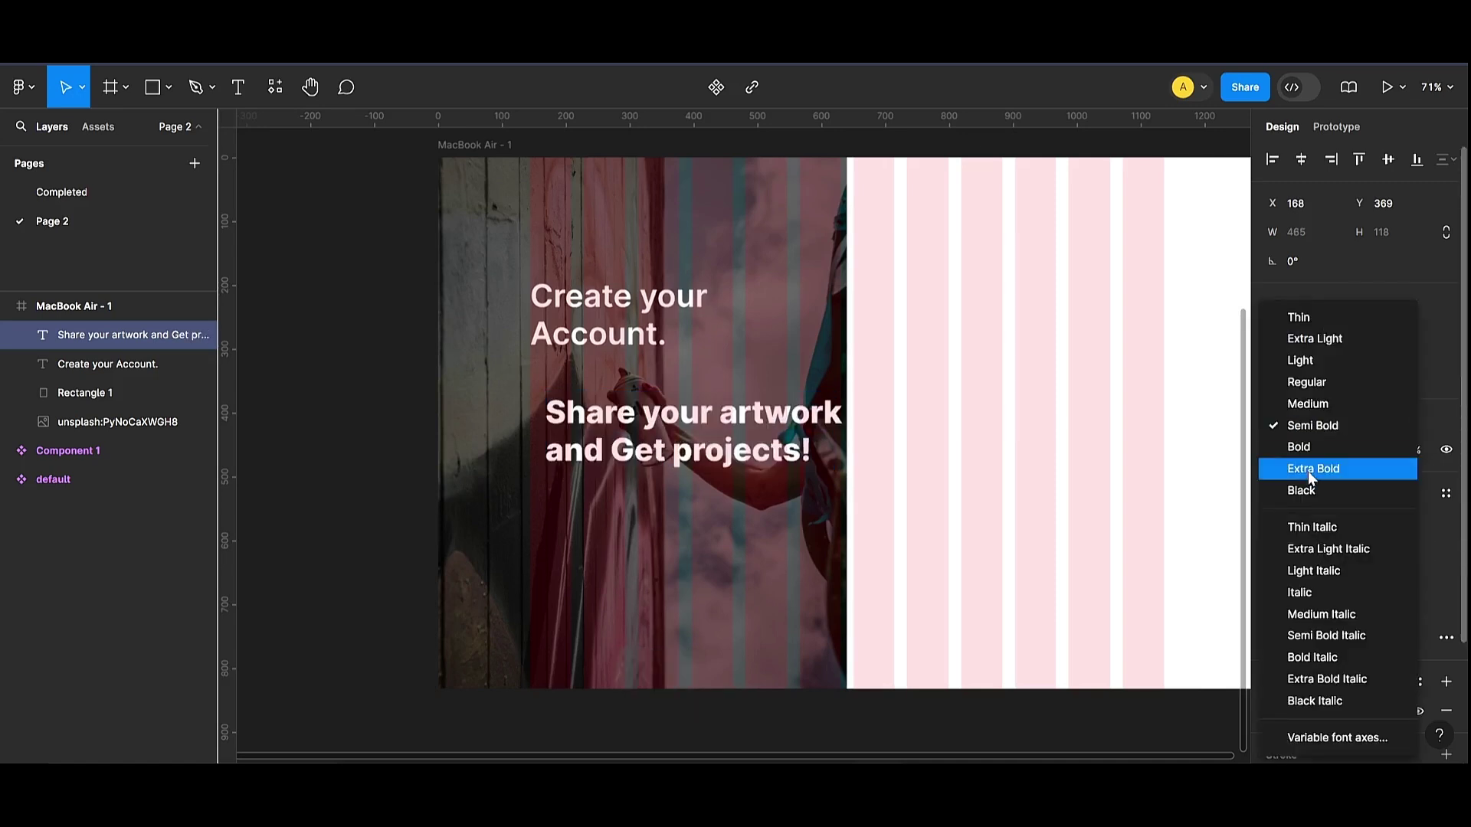
pyautogui.click(1293, 359)
pyautogui.click(1381, 552)
pyautogui.write('18')
pyautogui.press('Return')
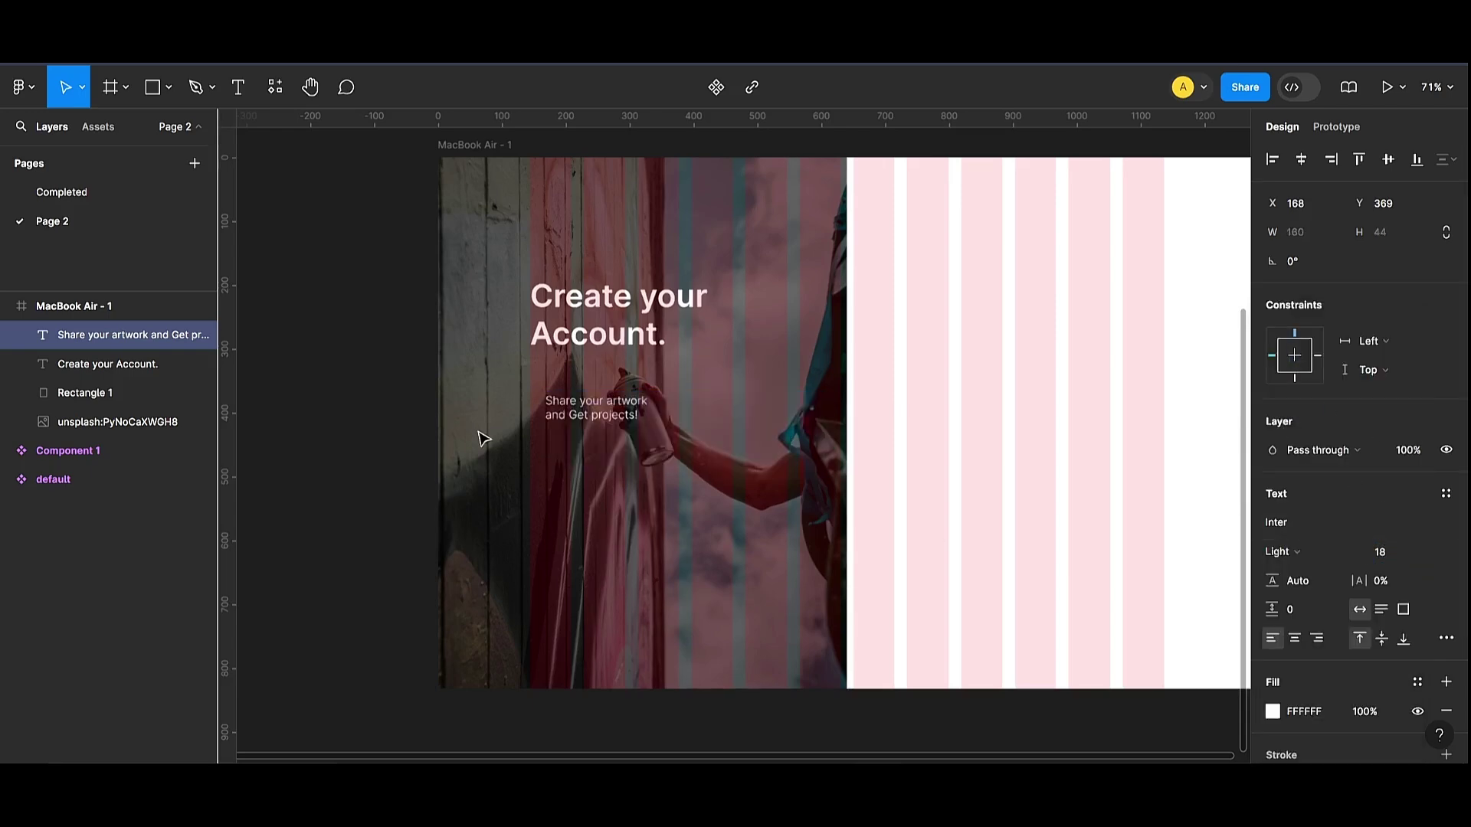
# Step: Increase the subheading's font size to 31 and move it directly beneath the heading, left-aligned at X 144
pyautogui.click(1388, 552)
pyautogui.press('Up')
pyautogui.press('Up')
pyautogui.press('Up')
pyautogui.press('Up')
pyautogui.press('Up')
pyautogui.press('Up')
pyautogui.press('Up')
pyautogui.press('Up')
pyautogui.press('Up')
pyautogui.press('Up')
pyautogui.press('Up')
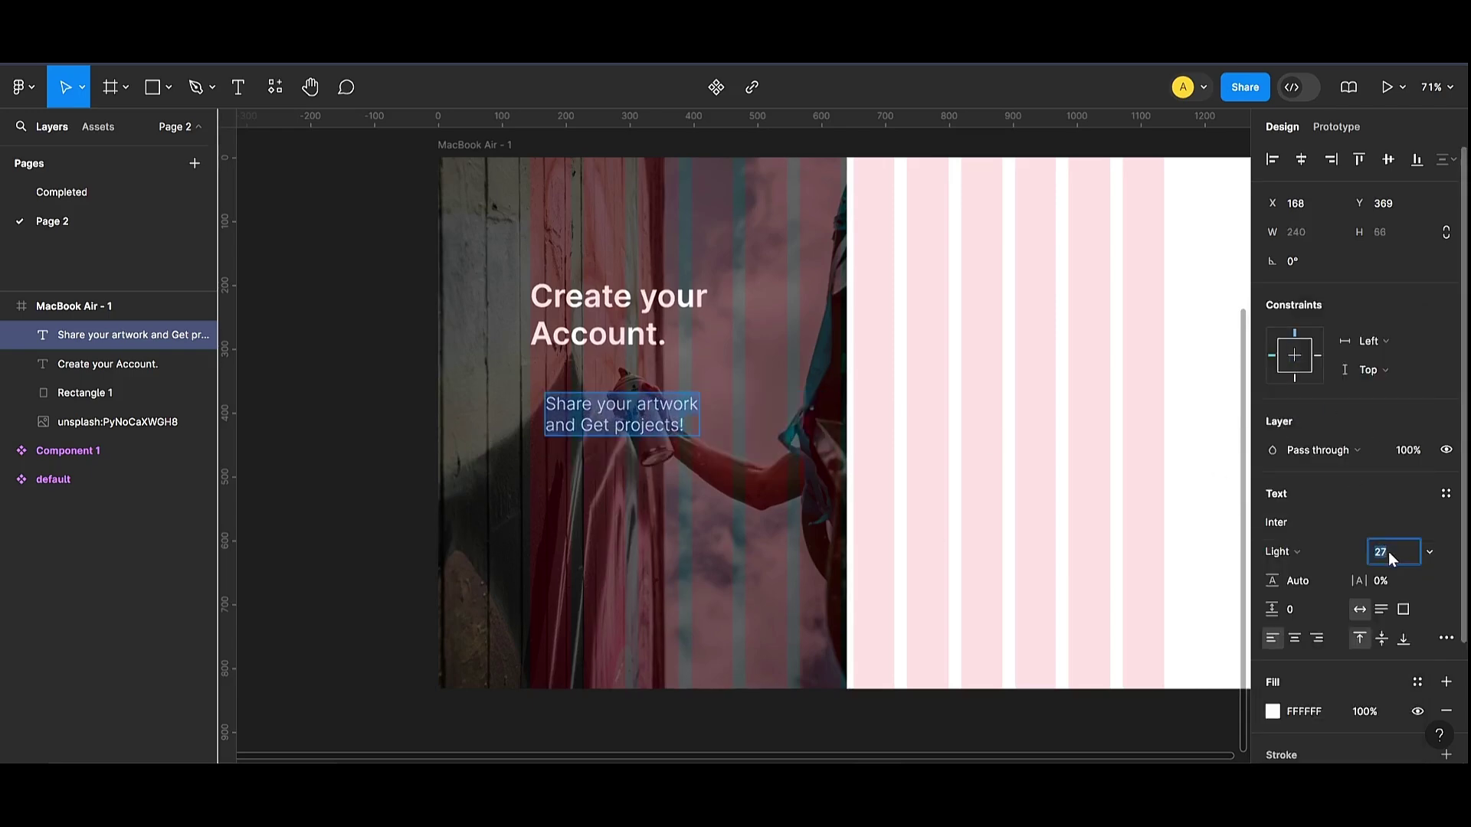
pyautogui.press('Up')
pyautogui.press('Up')
pyautogui.moveTo(665, 447); pyautogui.dragTo(652, 420)
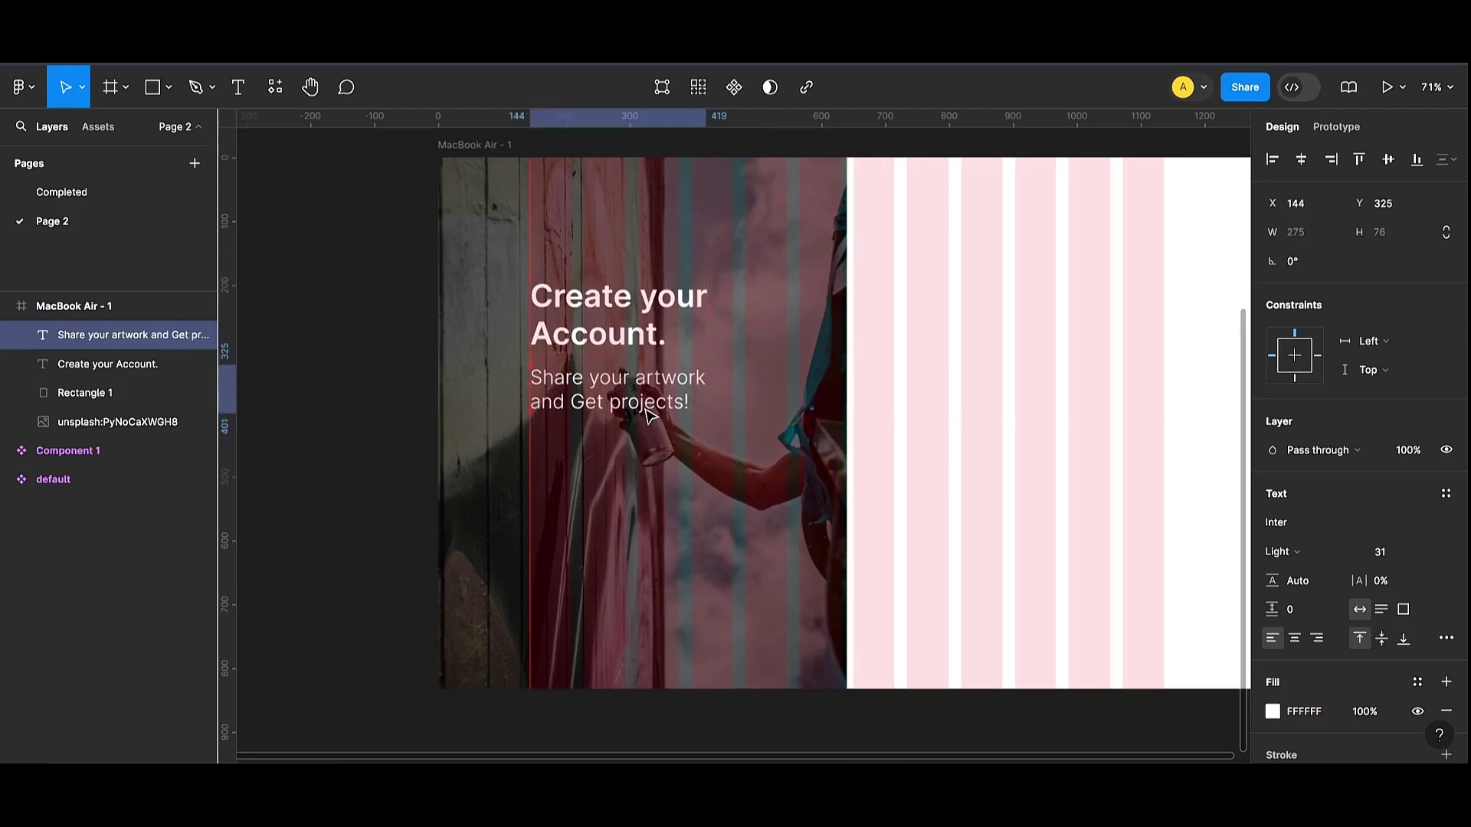
# Step: Hide the column layout grid of the MacBook Air - 1 frame
pyautogui.click(466, 145)
pyautogui.click(1418, 430)
pyautogui.click(1107, 469)
# Step: Increase the font size of the "Create your Account." heading to 56
pyautogui.click(644, 331)
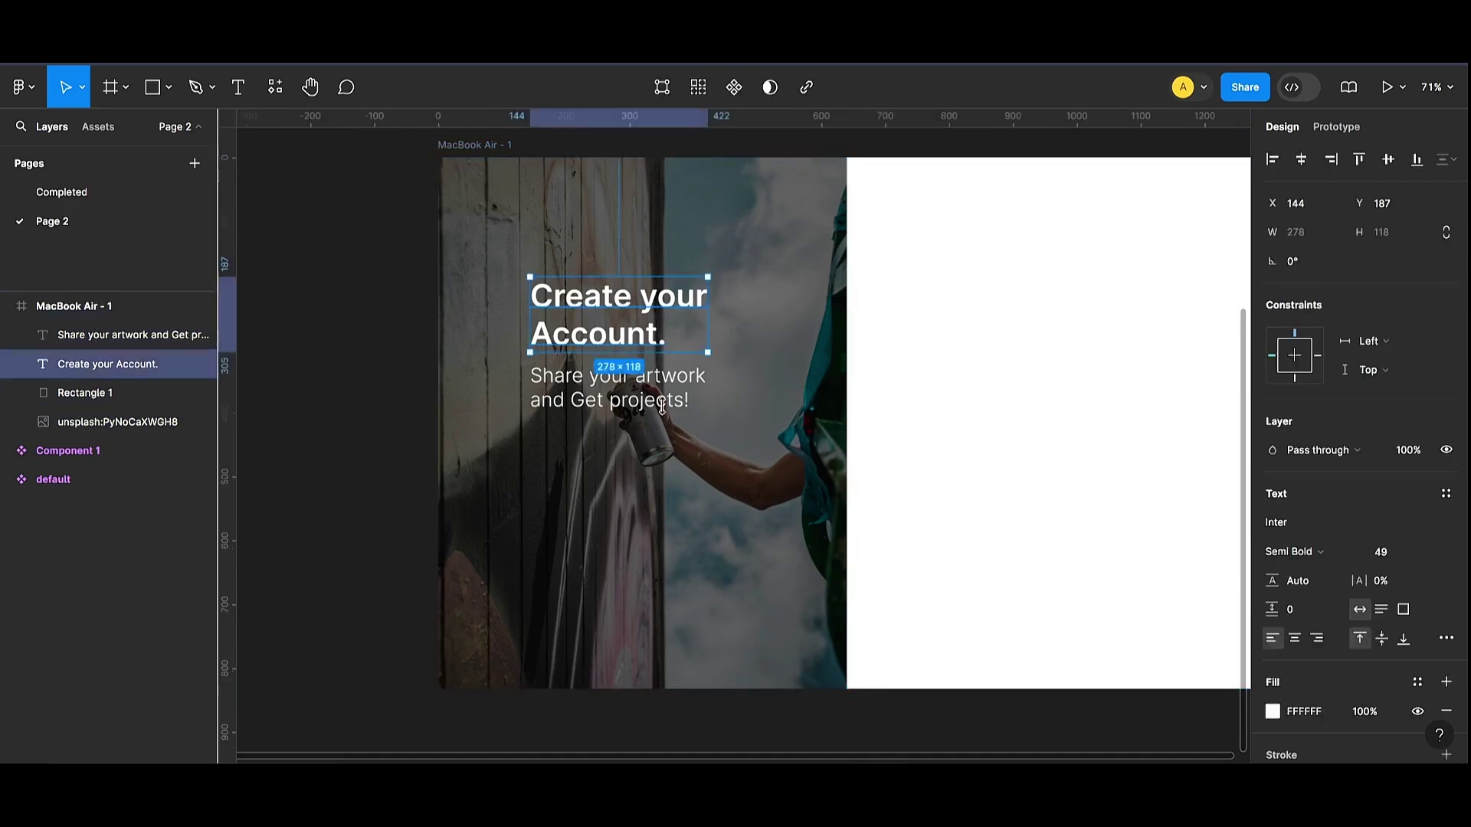
pyautogui.click(1403, 554)
pyautogui.press('Up')
pyautogui.press('Up')
pyautogui.press('Up')
pyautogui.press('Up')
pyautogui.press('Up')
pyautogui.press('Up')
pyautogui.press('Up')
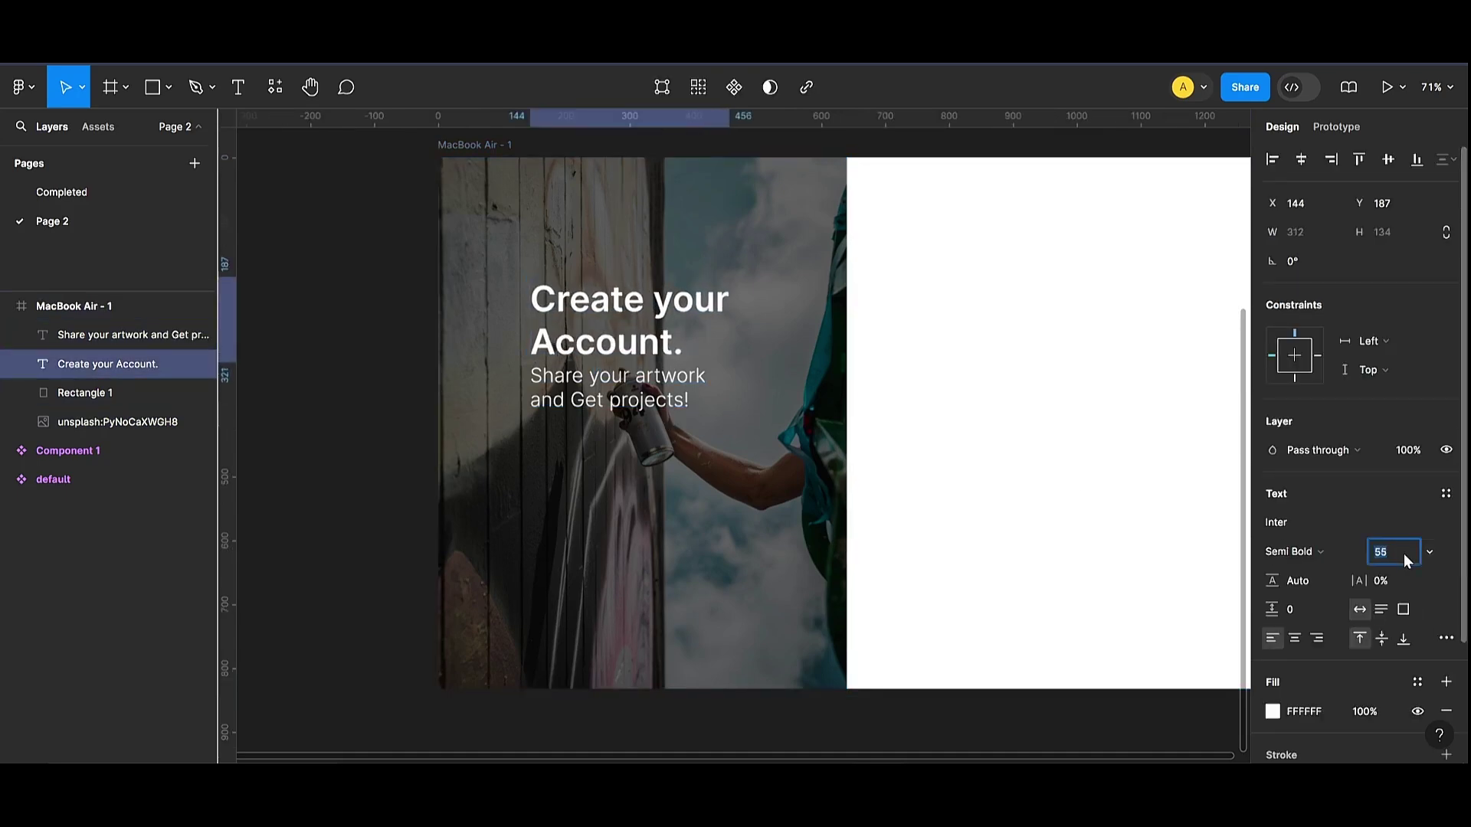
# Step: Increase the "Share your artwork and Get projects!" subheading to font size 37 and shift it slightly down from the heading
pyautogui.click(649, 416)
pyautogui.click(647, 406)
pyautogui.click(1396, 555)
pyautogui.press('Up')
pyautogui.press('Up')
pyautogui.press('Up')
pyautogui.press('Up')
pyautogui.press('Up')
pyautogui.press('Up')
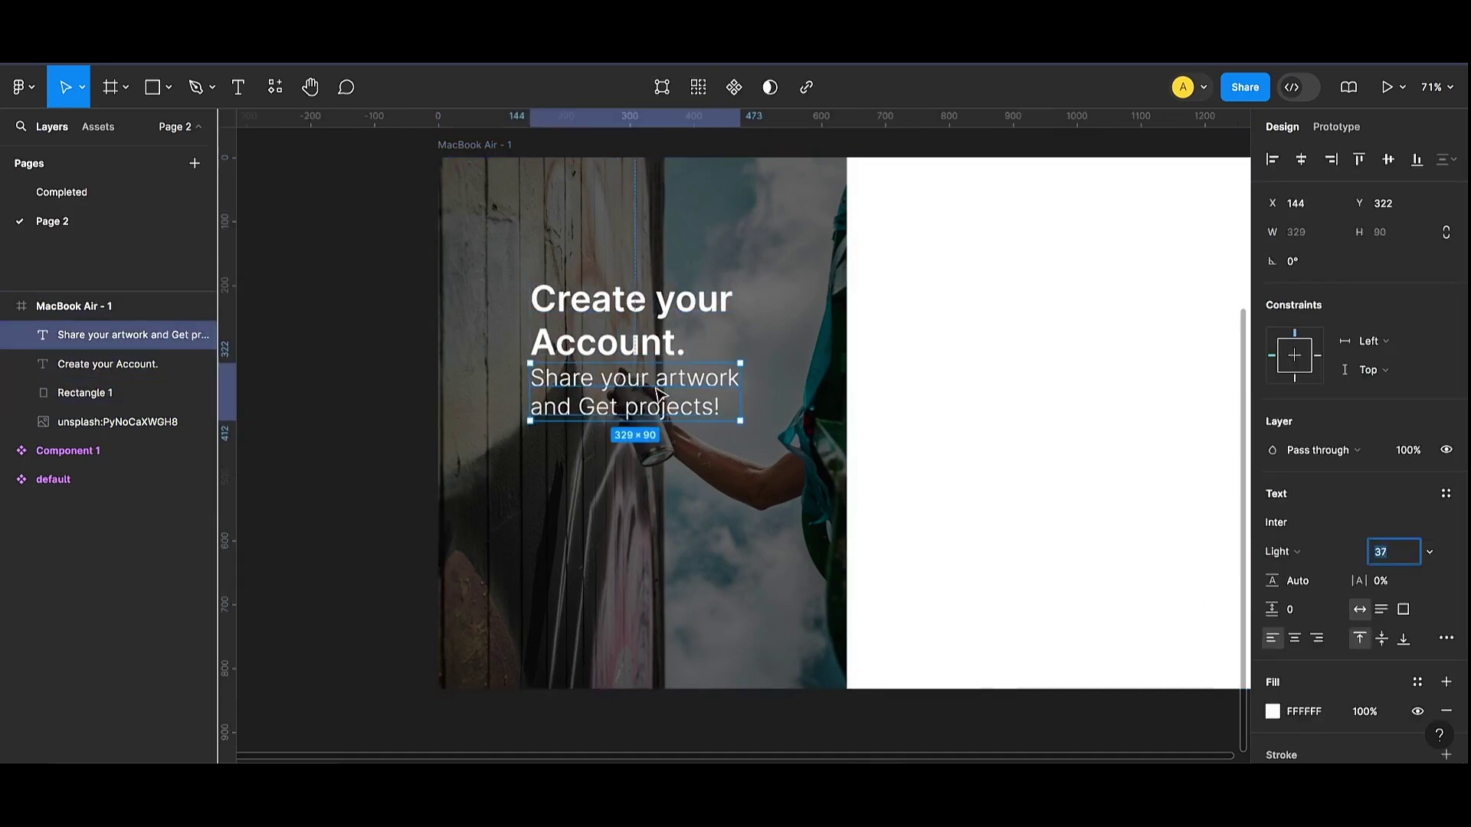
pyautogui.moveTo(650, 406); pyautogui.dragTo(650, 415)
pyautogui.click(1169, 537)
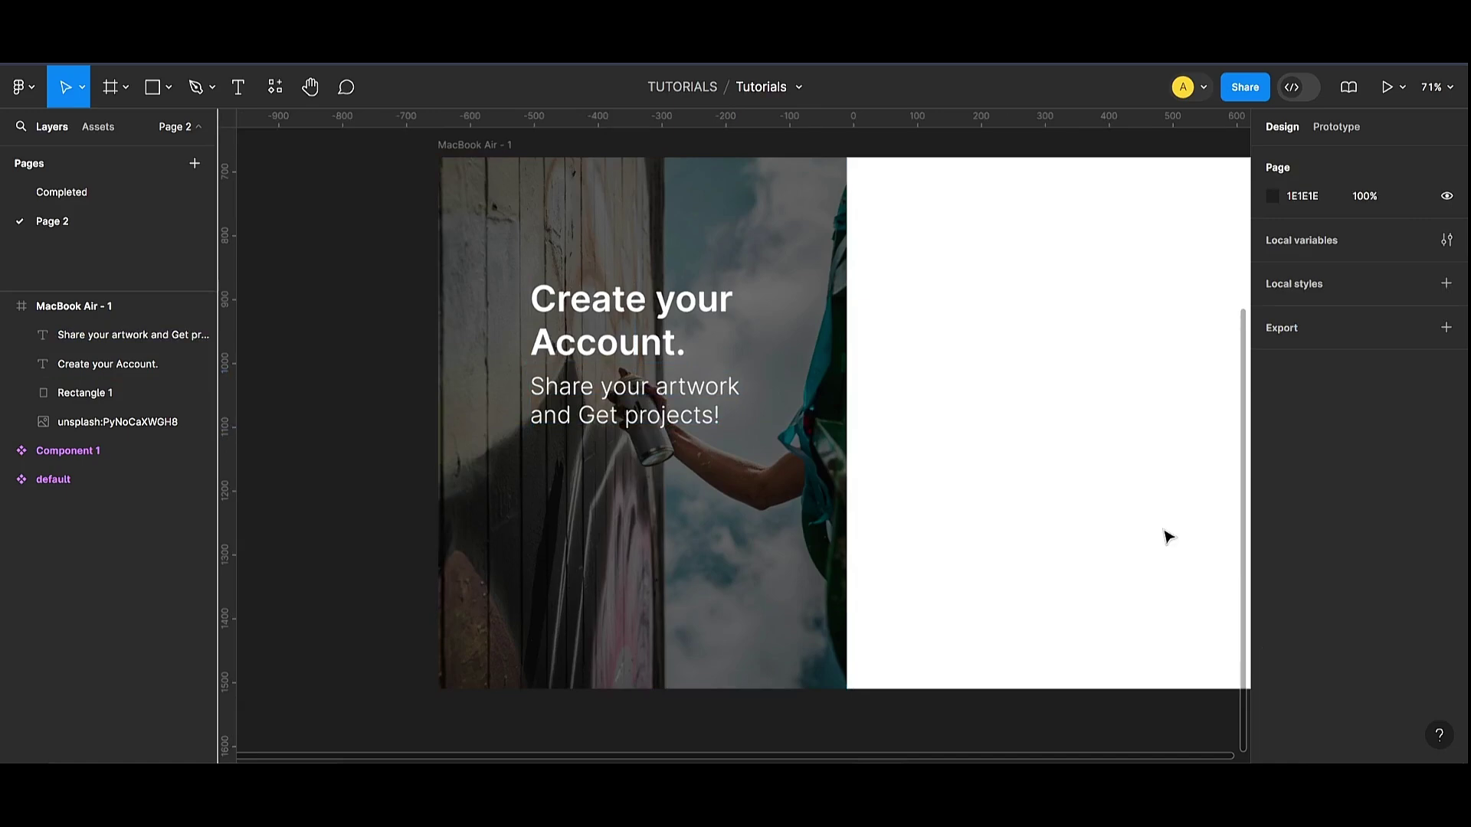
# Step: Draw a frame about 284 × 46 below the "Enter Email" field component as the button base
pyautogui.hscroll(3, 1018, 733)
pyautogui.scroll(-2, 1100, 519)
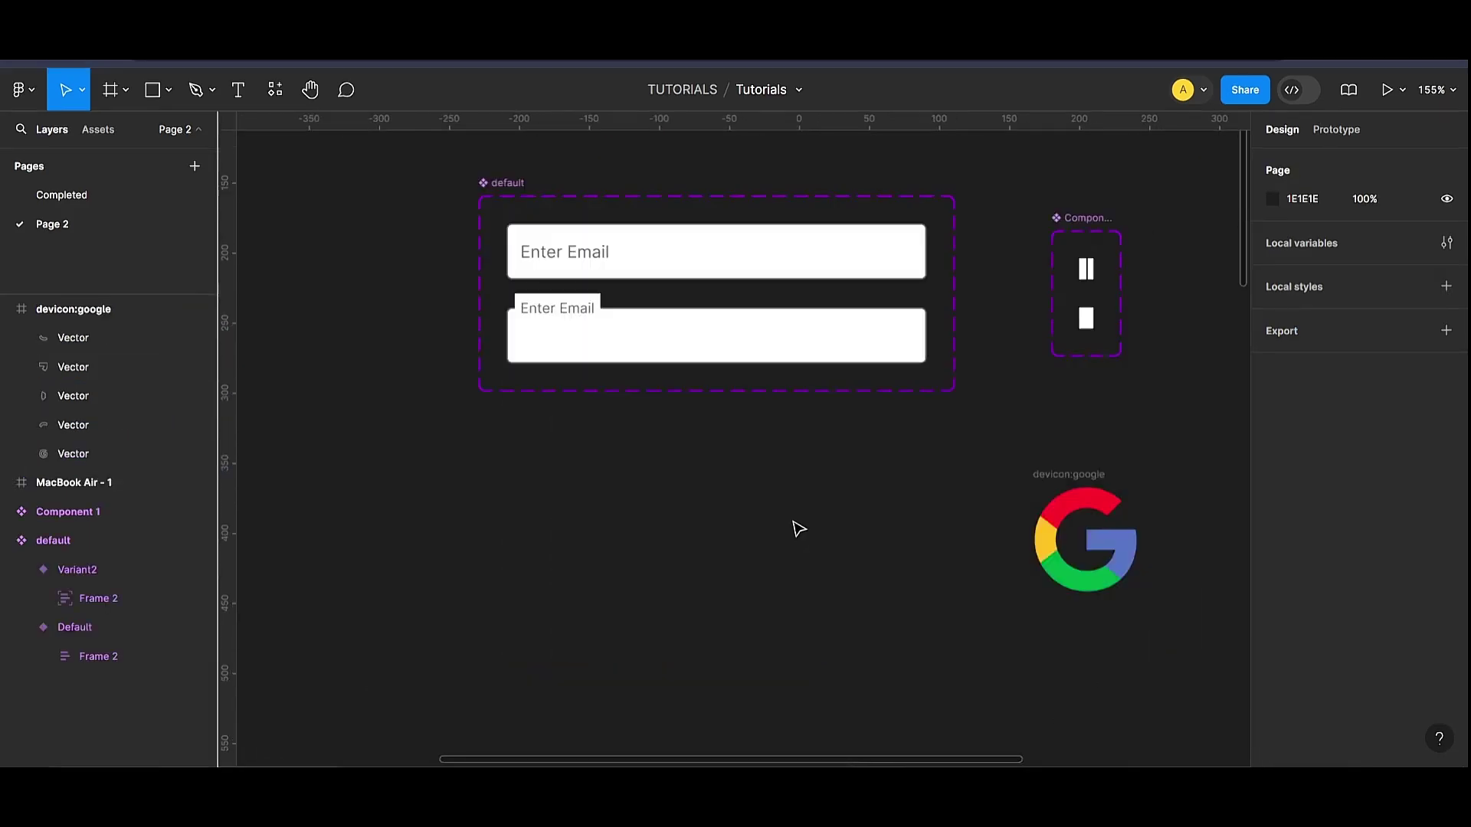
pyautogui.click(721, 367)
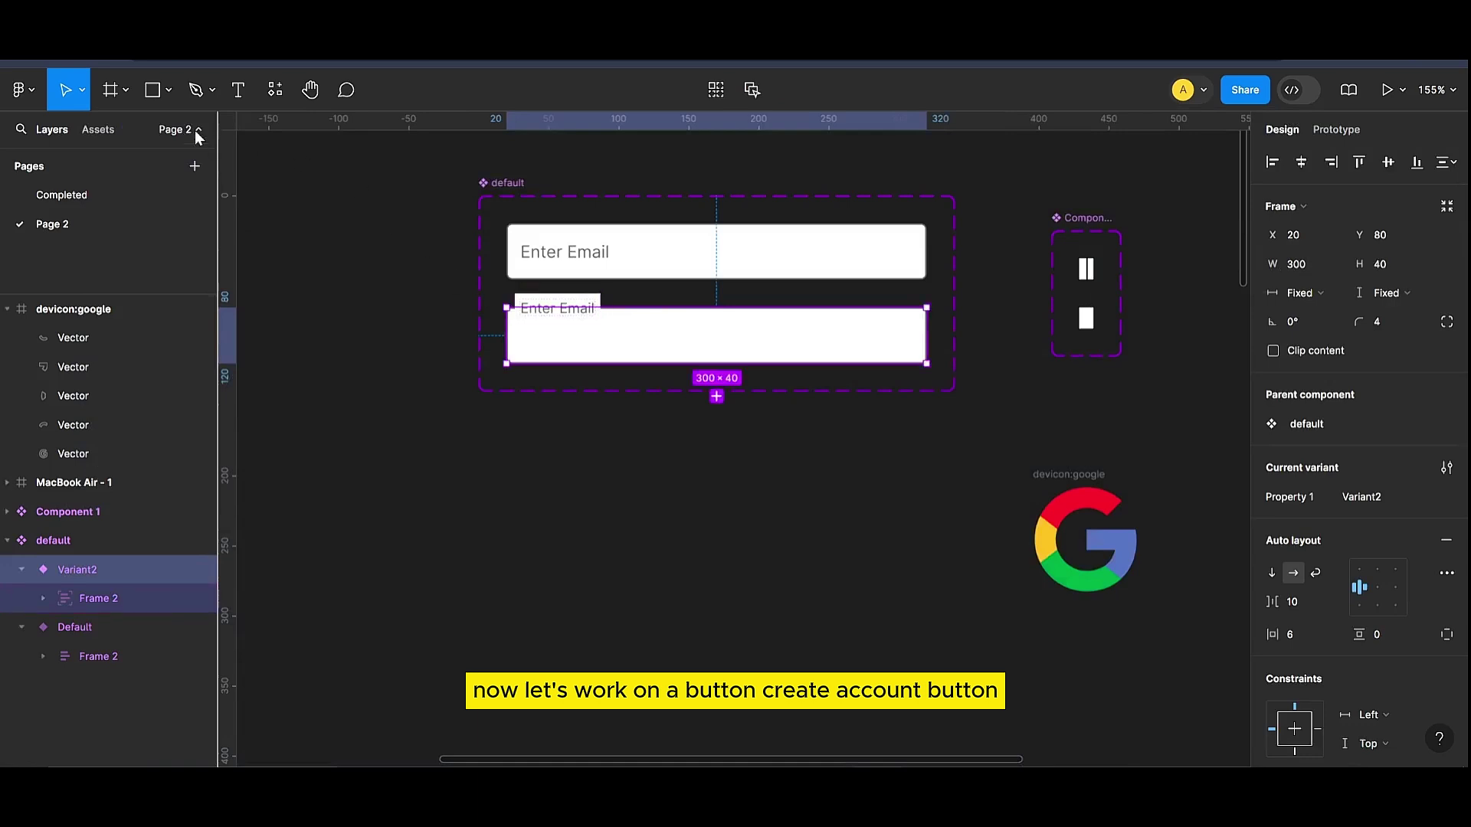
pyautogui.click(115, 90)
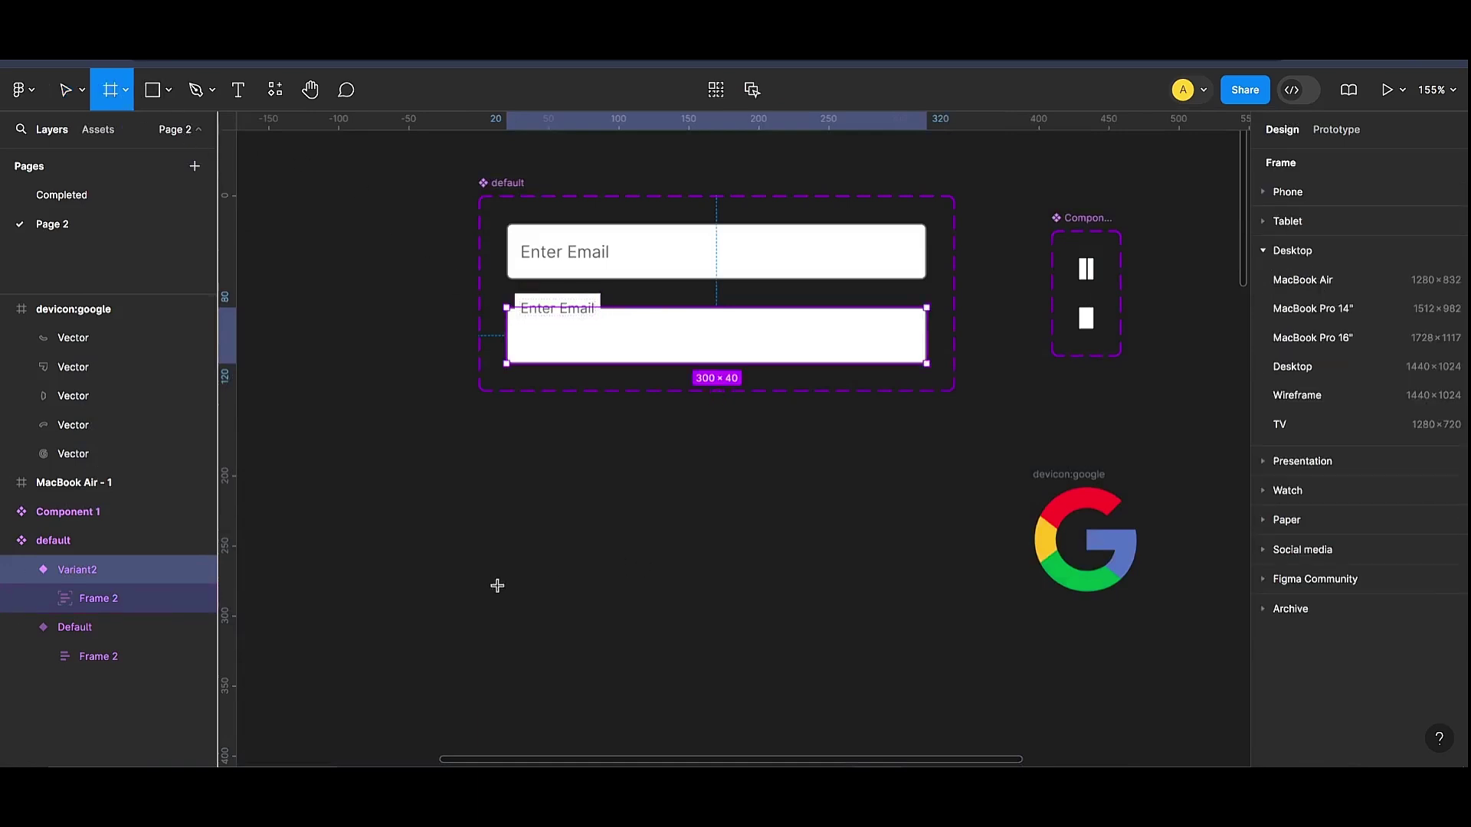
pyautogui.moveTo(478, 556); pyautogui.dragTo(876, 620)
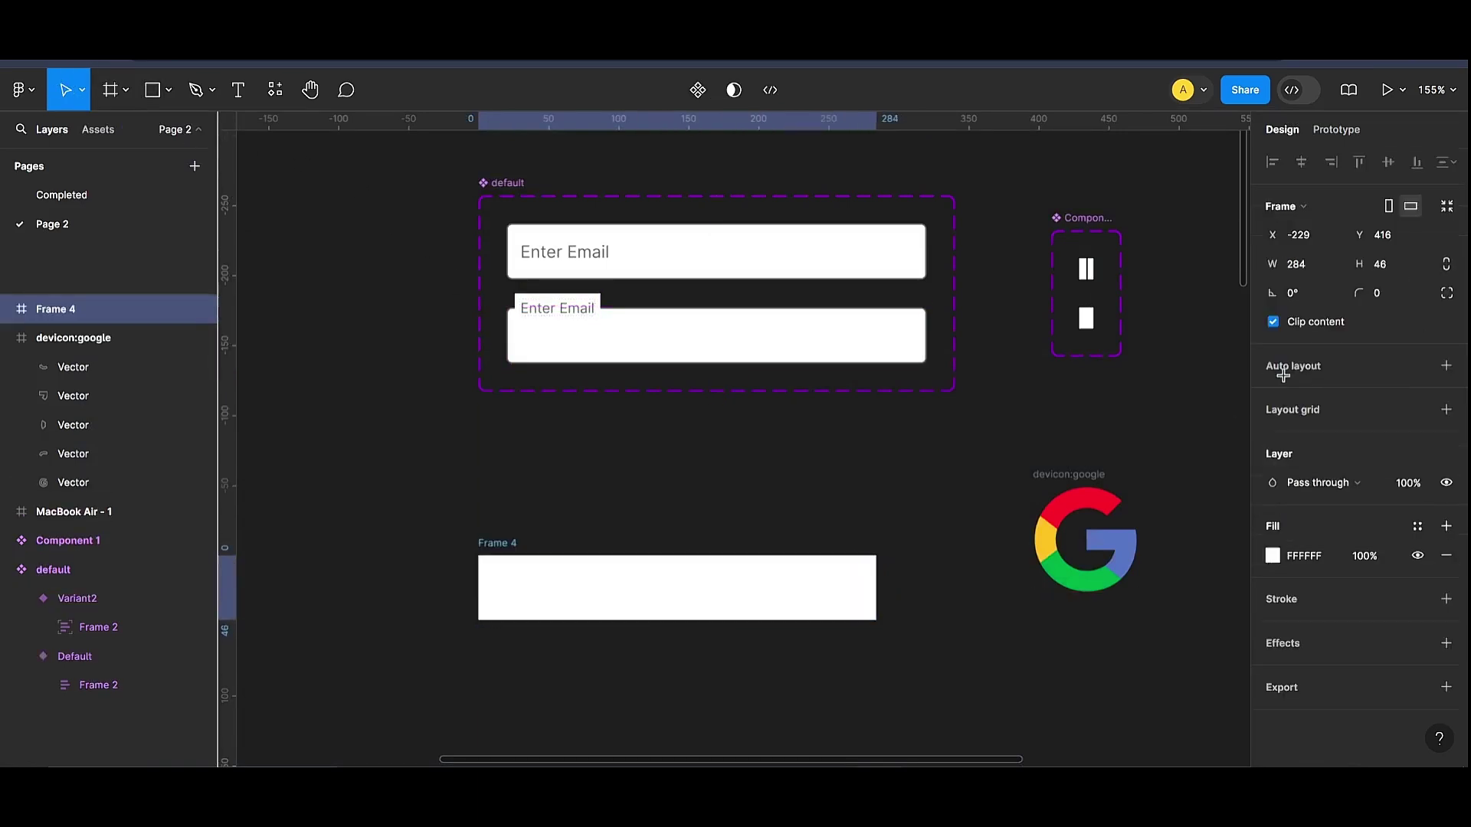
# Step: Set the new button frame's width to 300 and height to 40, matching the email field
pyautogui.click(1308, 263)
pyautogui.write('30')
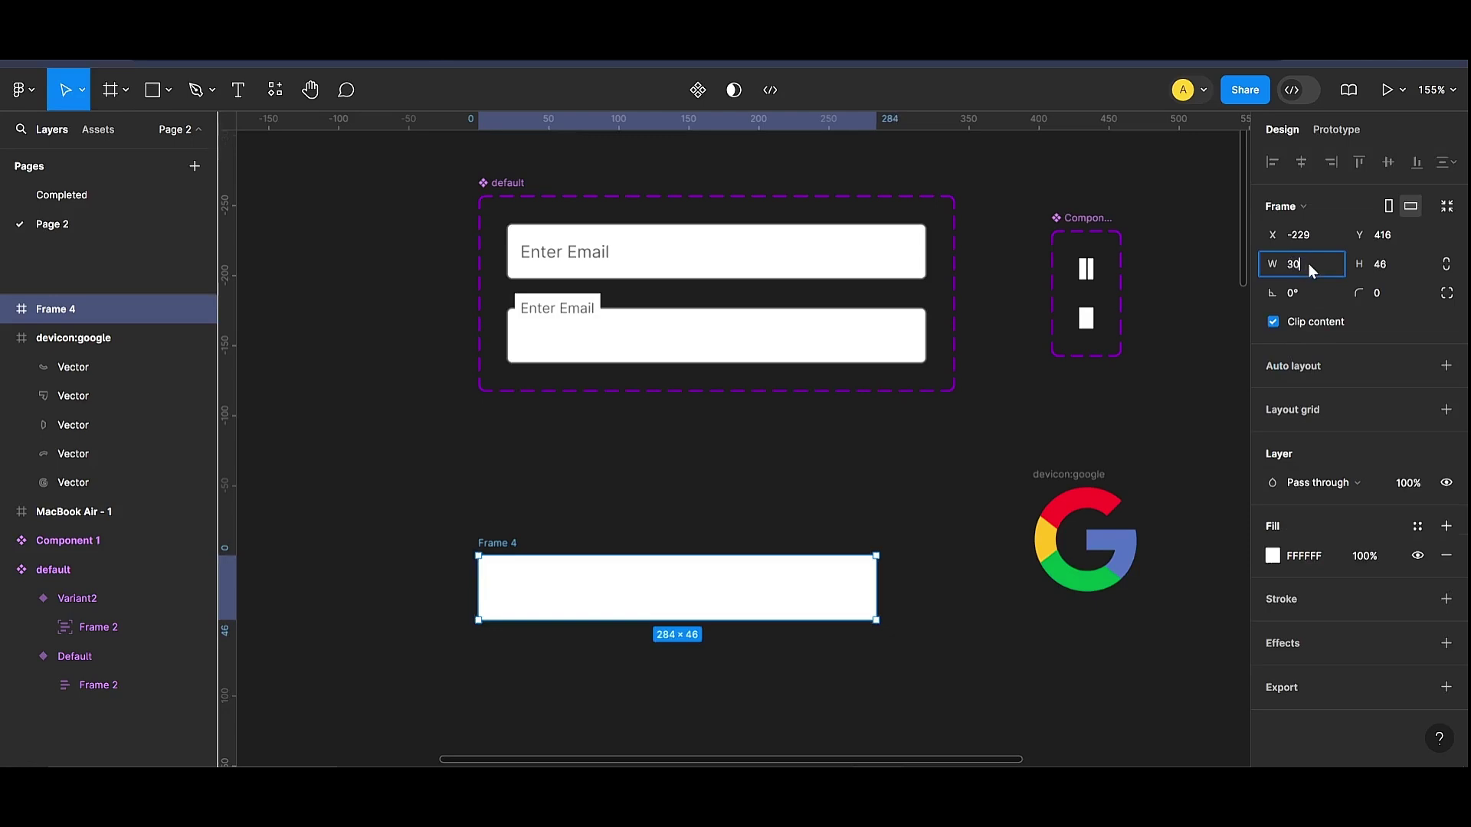
pyautogui.write('0')
pyautogui.click(1381, 268)
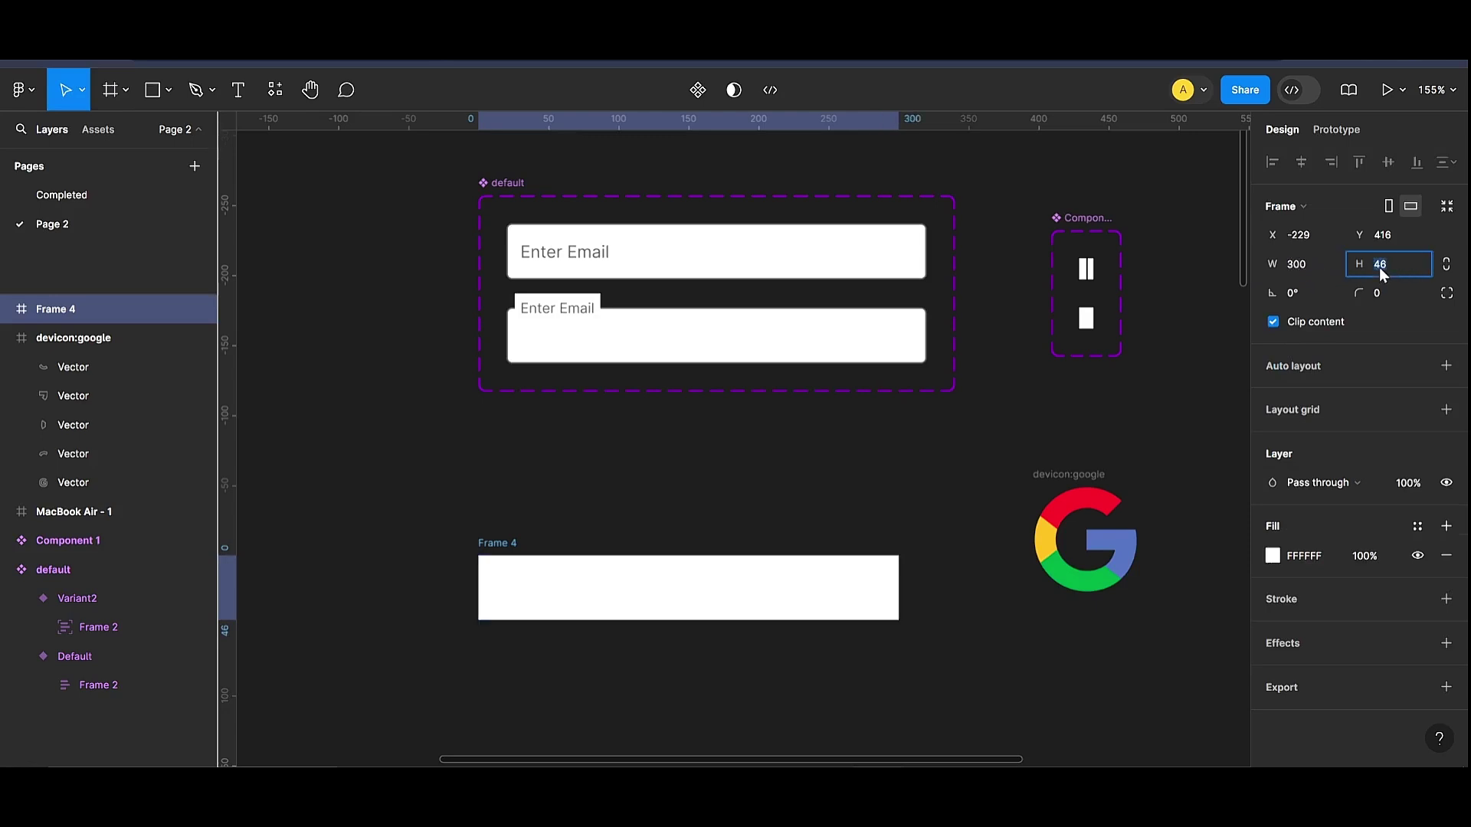
pyautogui.click(874, 354)
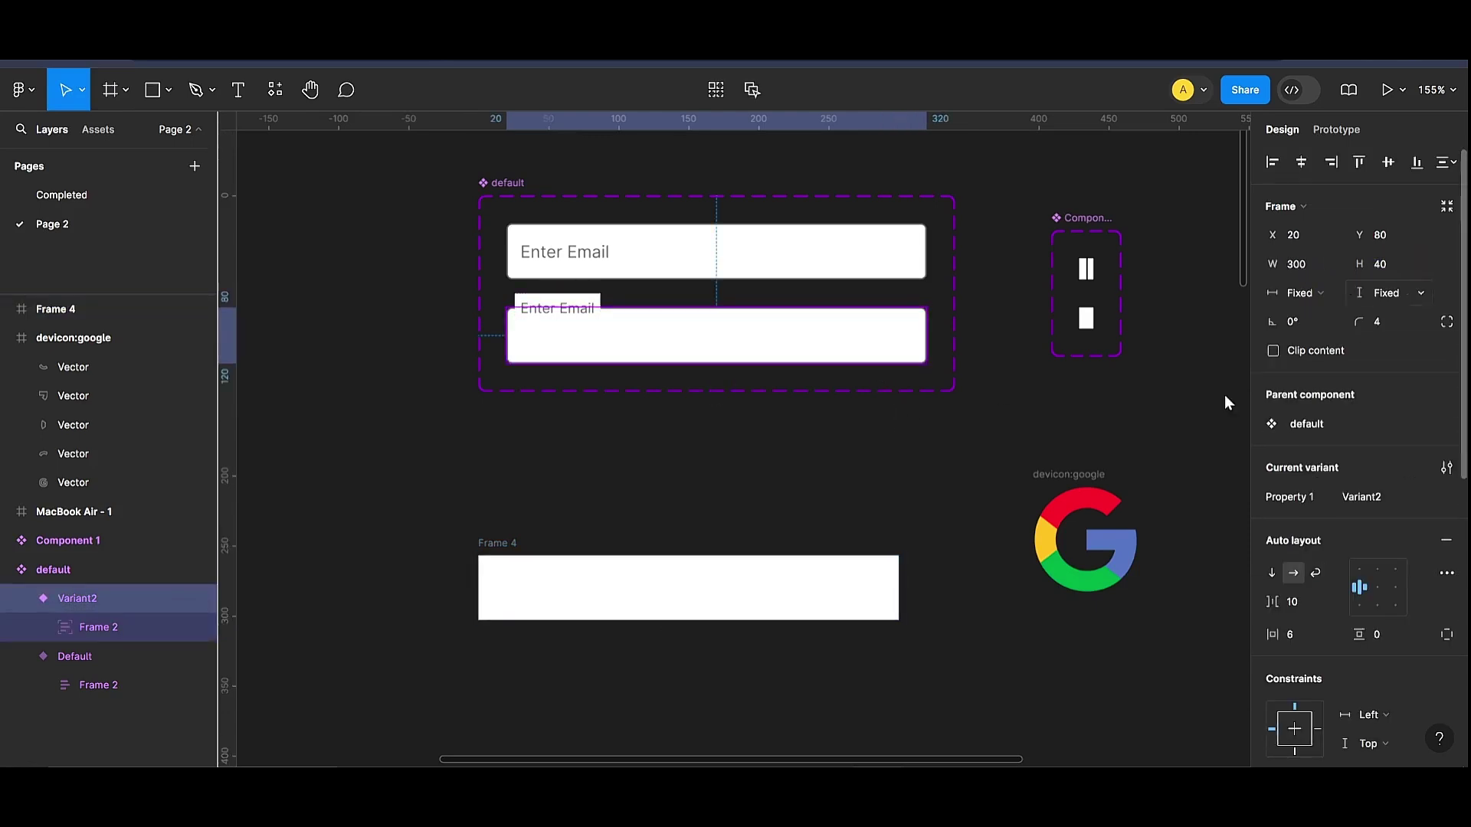
pyautogui.click(882, 598)
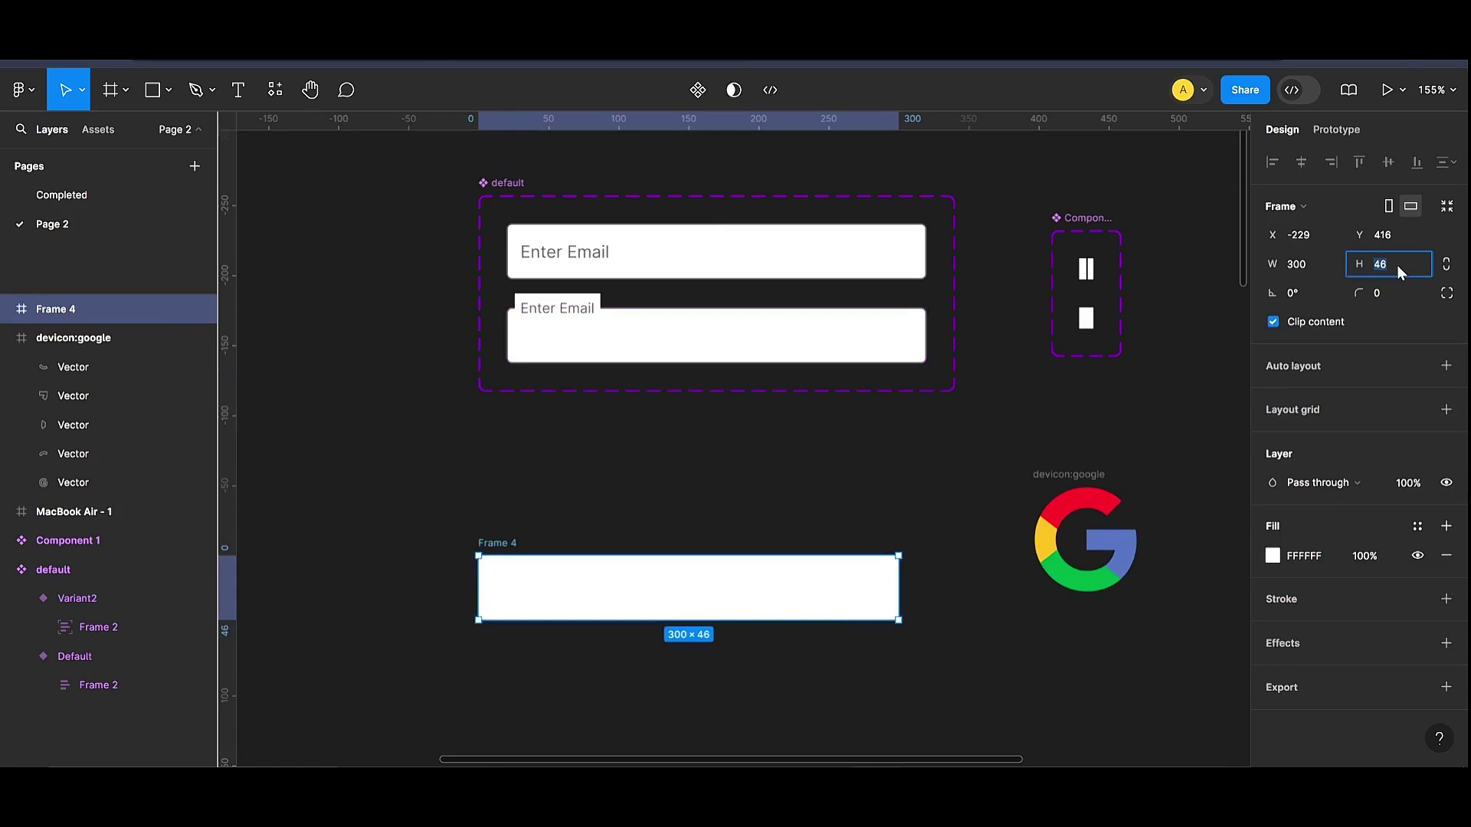
pyautogui.click(1397, 265)
pyautogui.write('40')
pyautogui.press('Return')
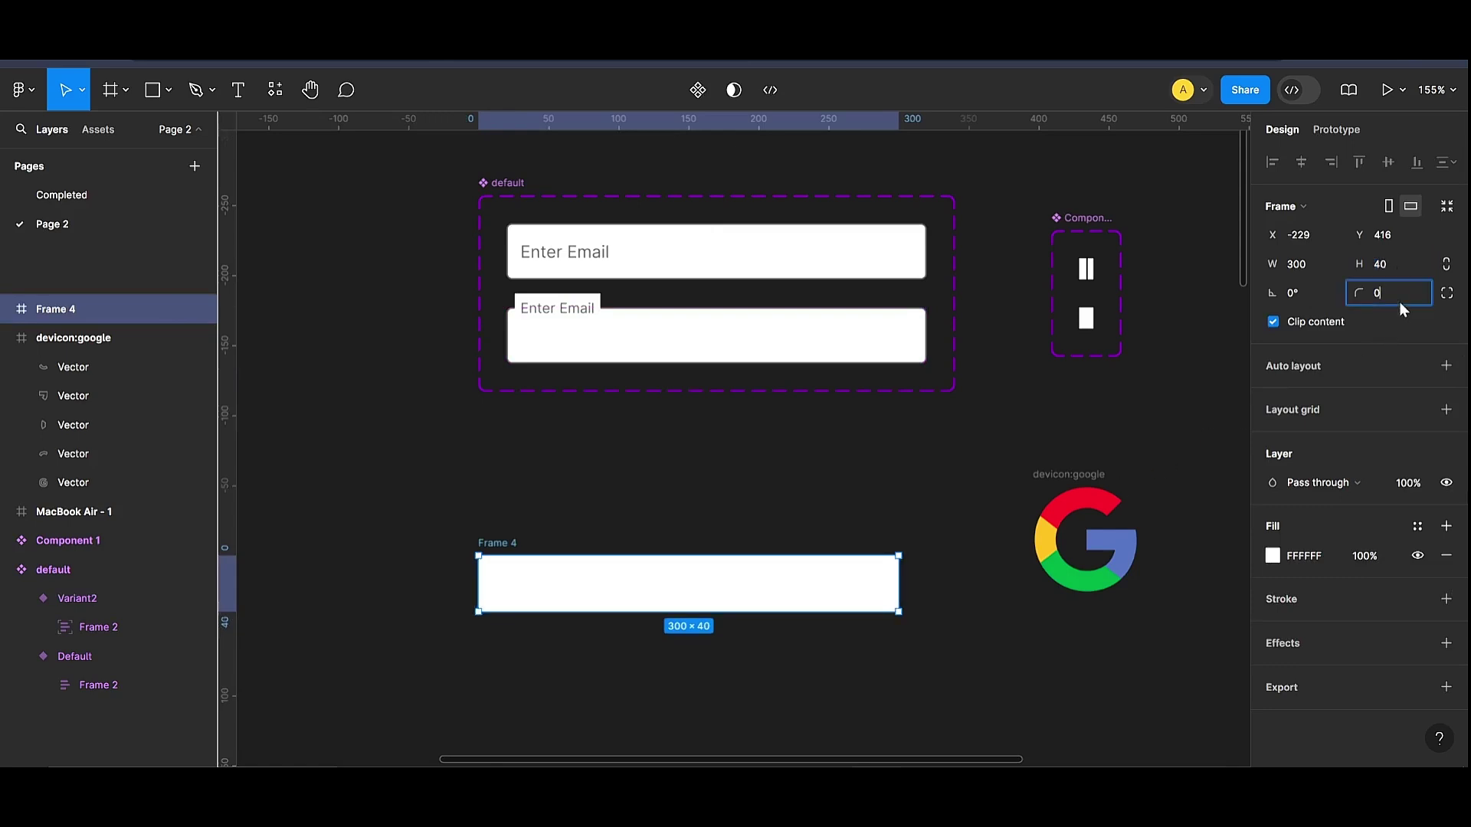
# Step: Give the button frame a corner radius of 4 and move it to X -209, Y 393, aligned under the email fields
pyautogui.write('4')
pyautogui.press('Return')
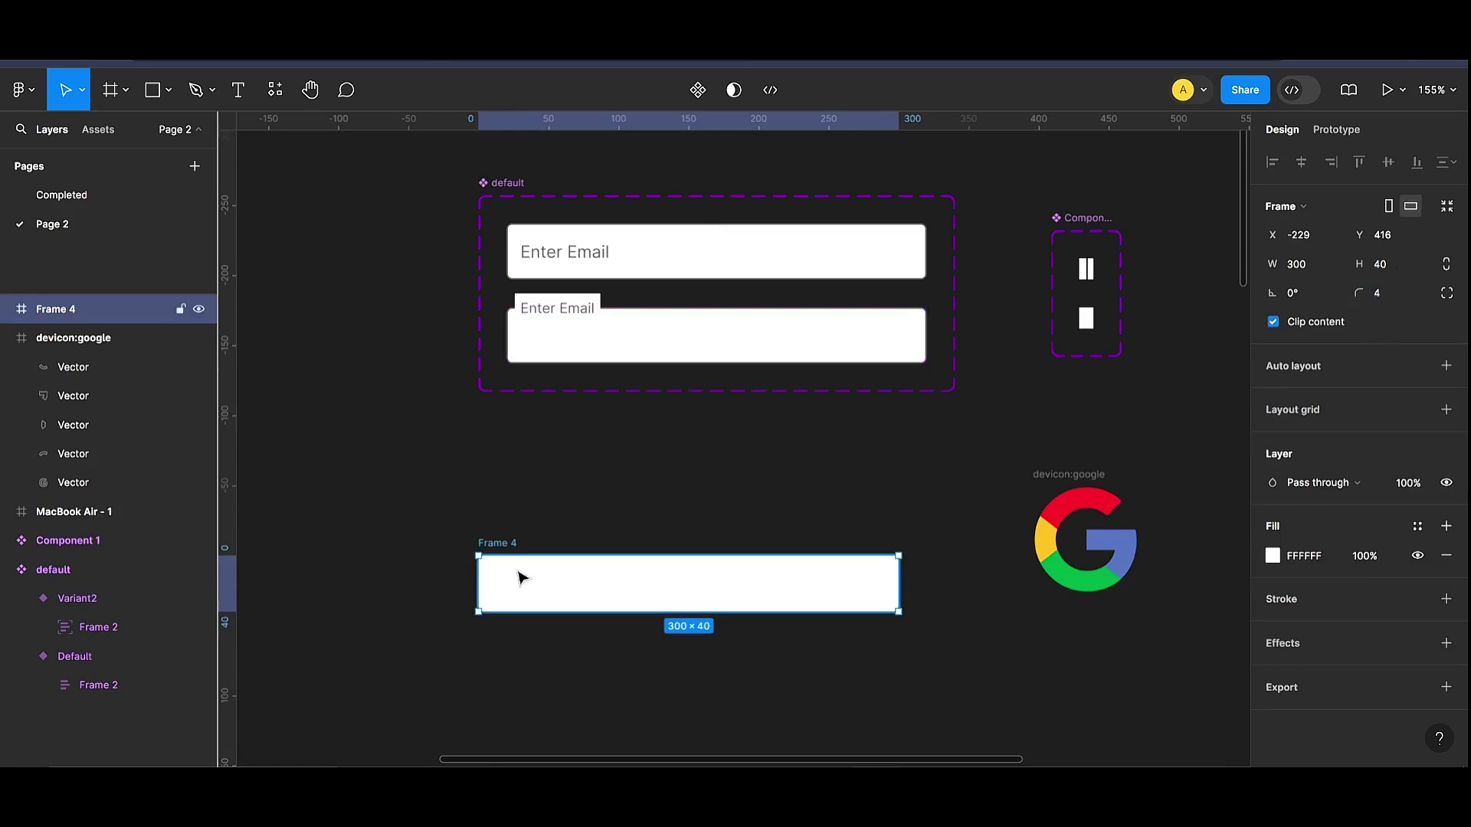
pyautogui.moveTo(514, 557); pyautogui.dragTo(535, 521)
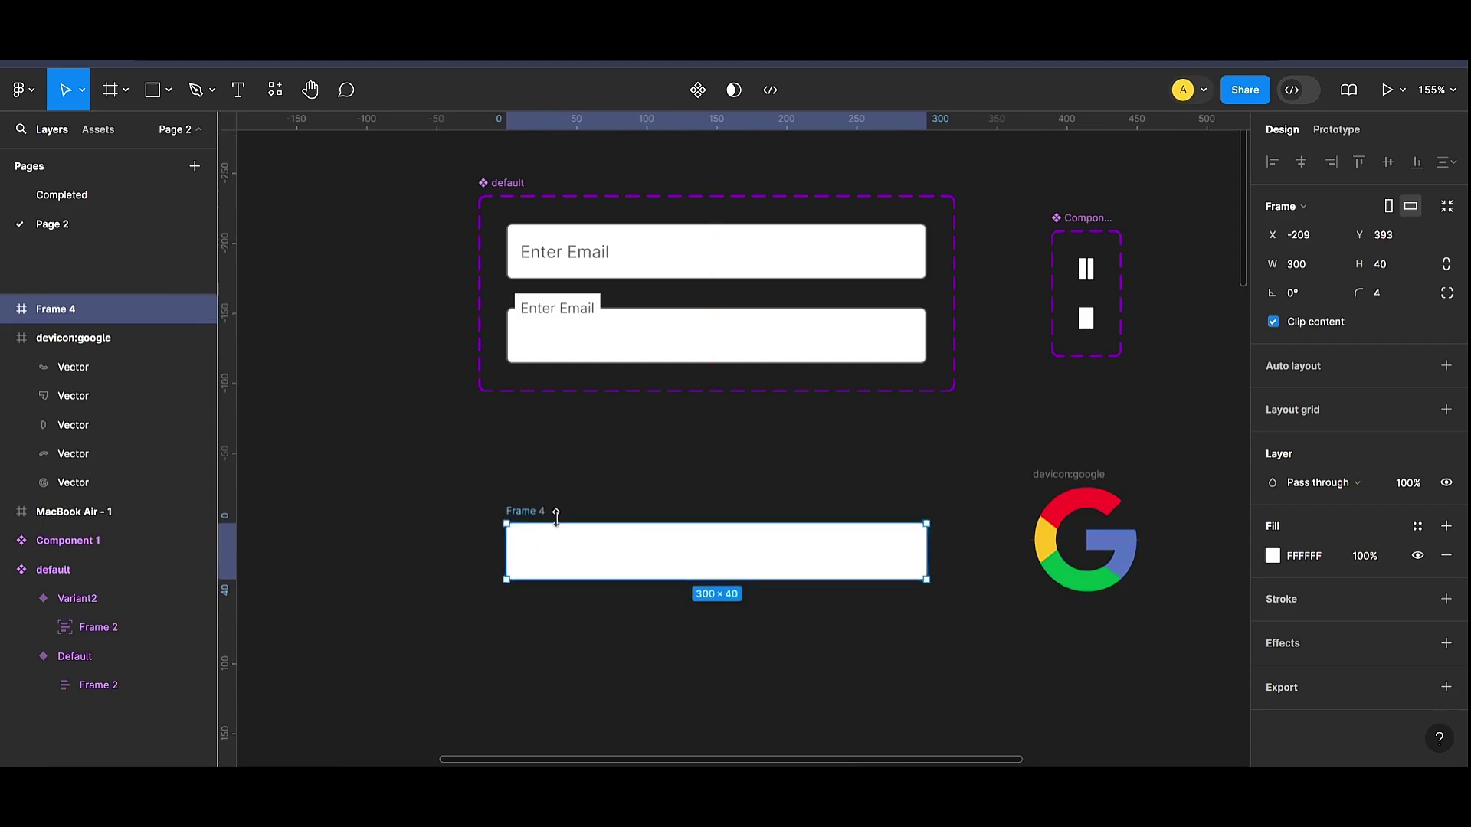
# Step: Fill the button frame with black (000000)
pyautogui.click(1273, 555)
pyautogui.click(1100, 669)
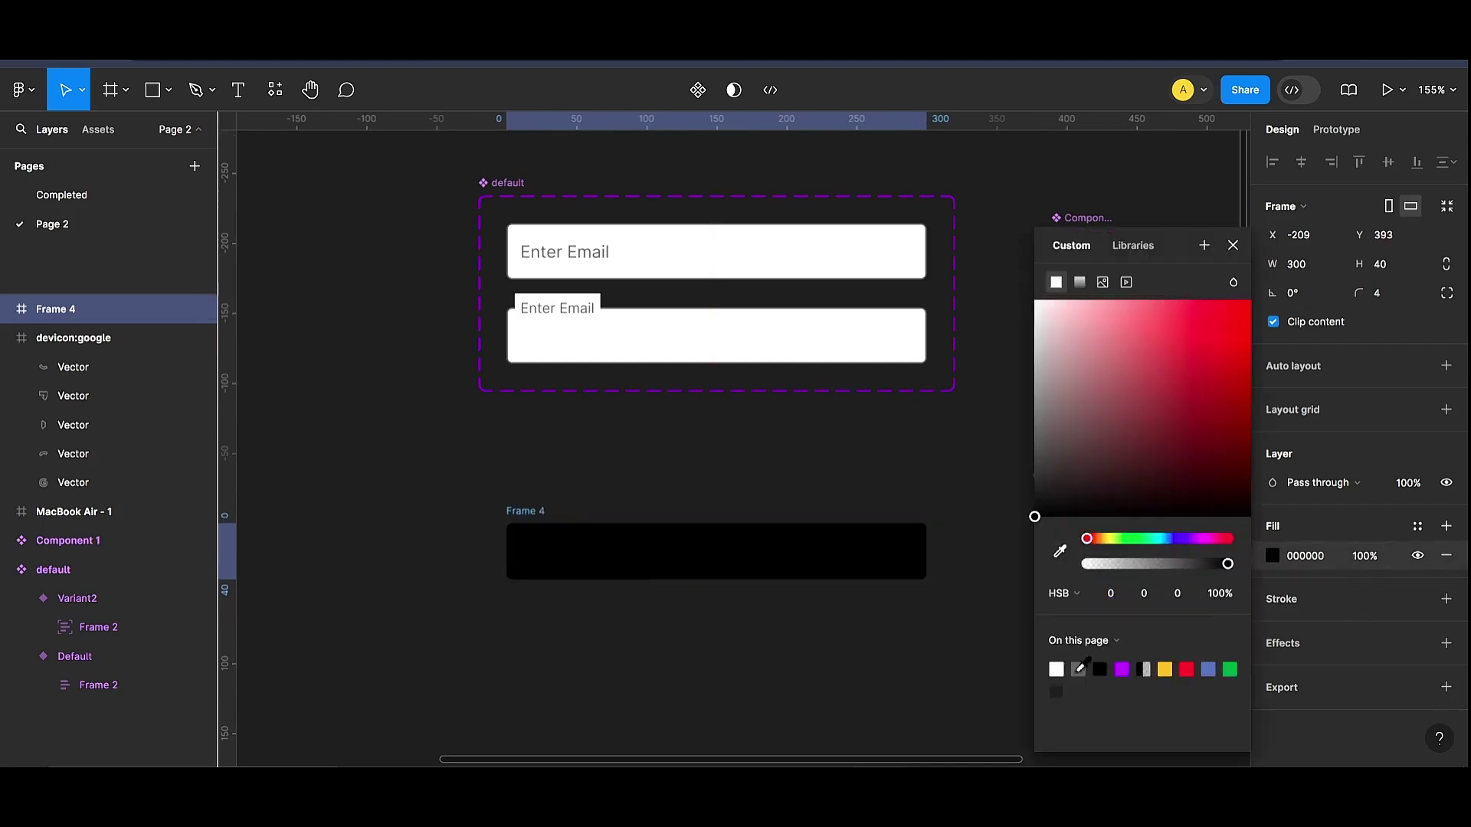
pyautogui.click(664, 611)
# Step: Add the text "Create Account" inside the black button frame
pyautogui.click(237, 90)
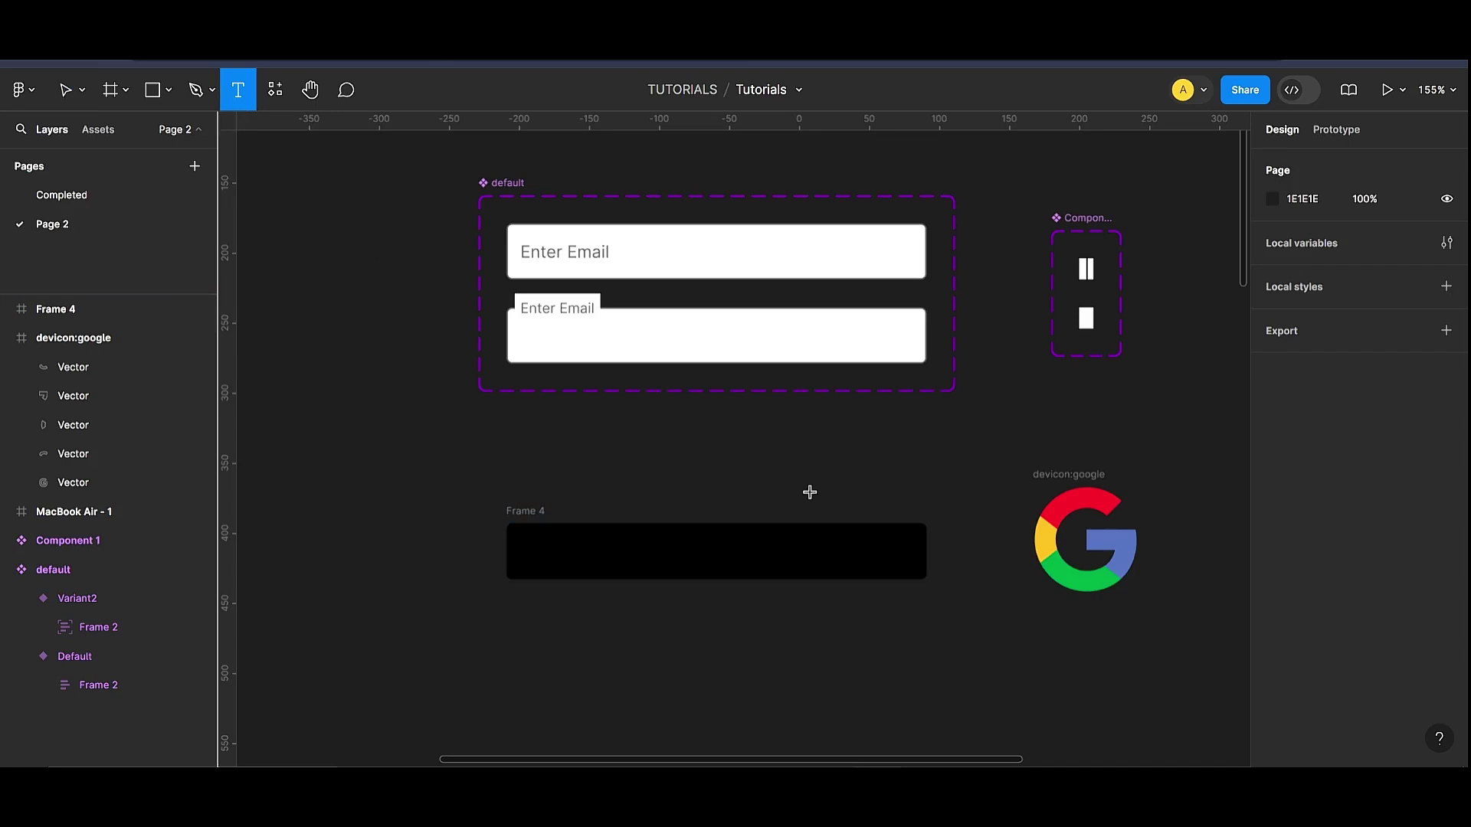
pyautogui.click(625, 557)
pyautogui.write('C')
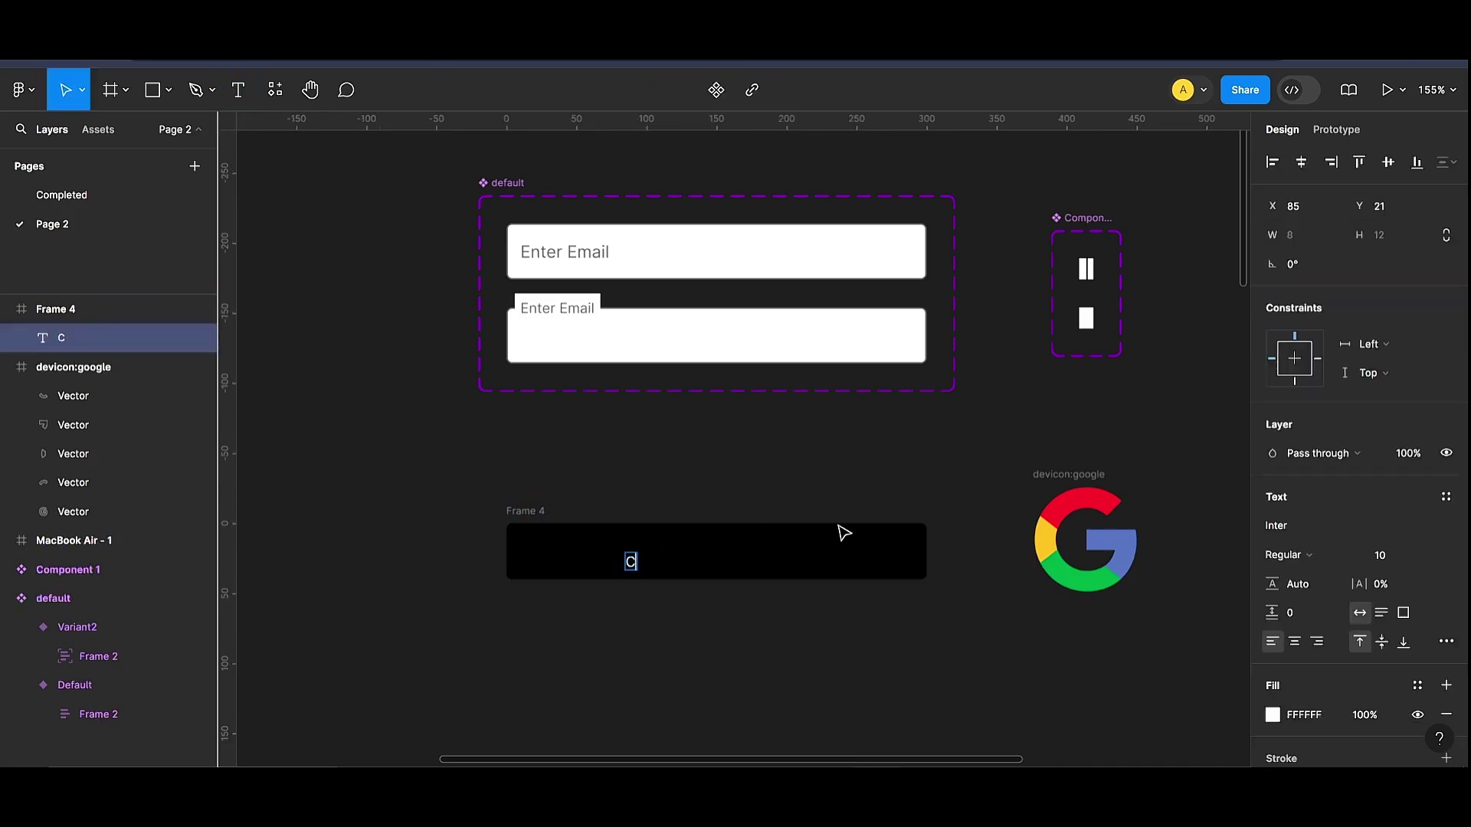
pyautogui.press('BackSpace')
pyautogui.press('capslock')
pyautogui.press('capslock')
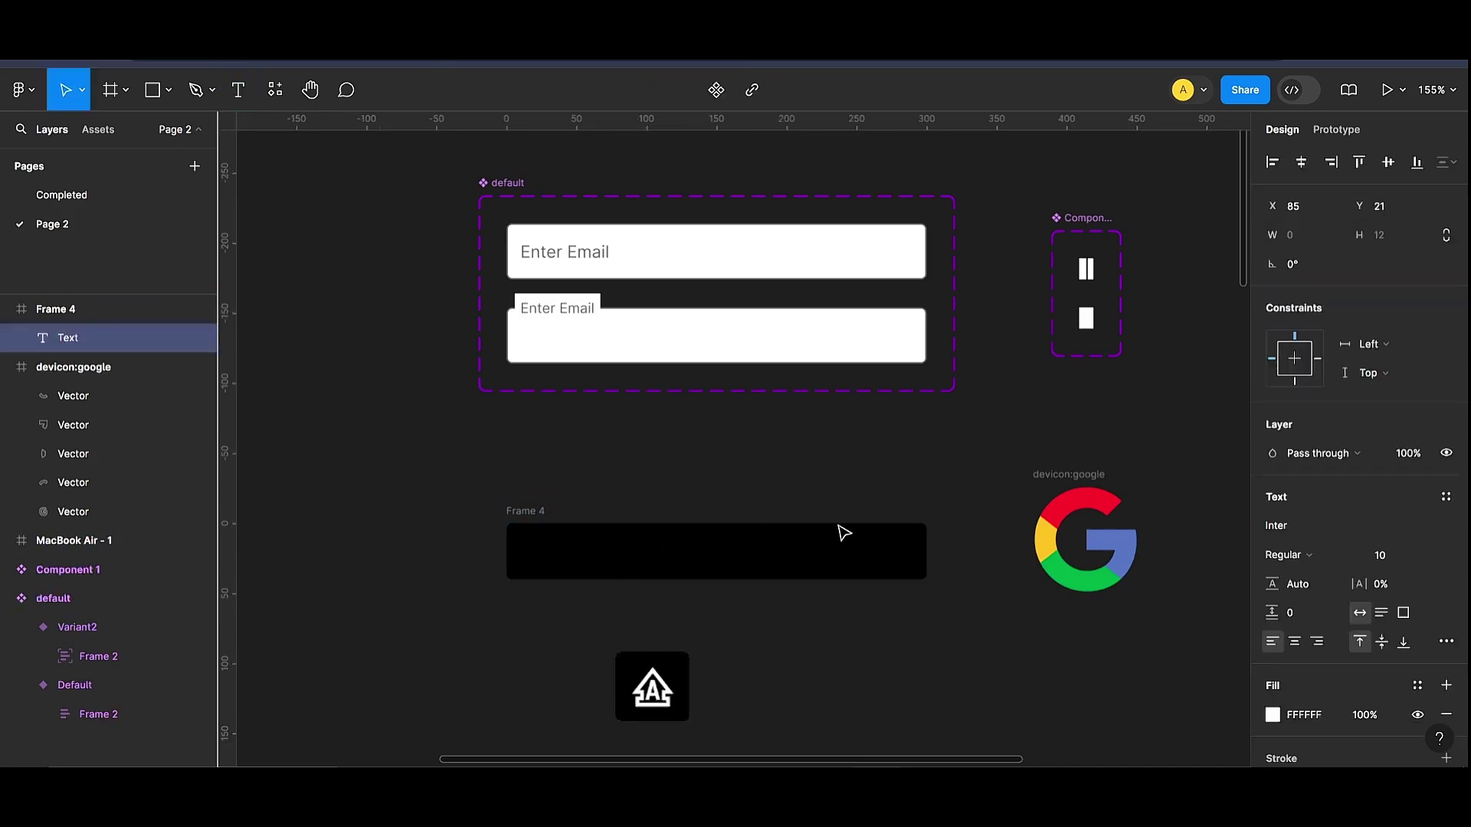
pyautogui.write('C')
pyautogui.press('capslock')
pyautogui.write('reate A')
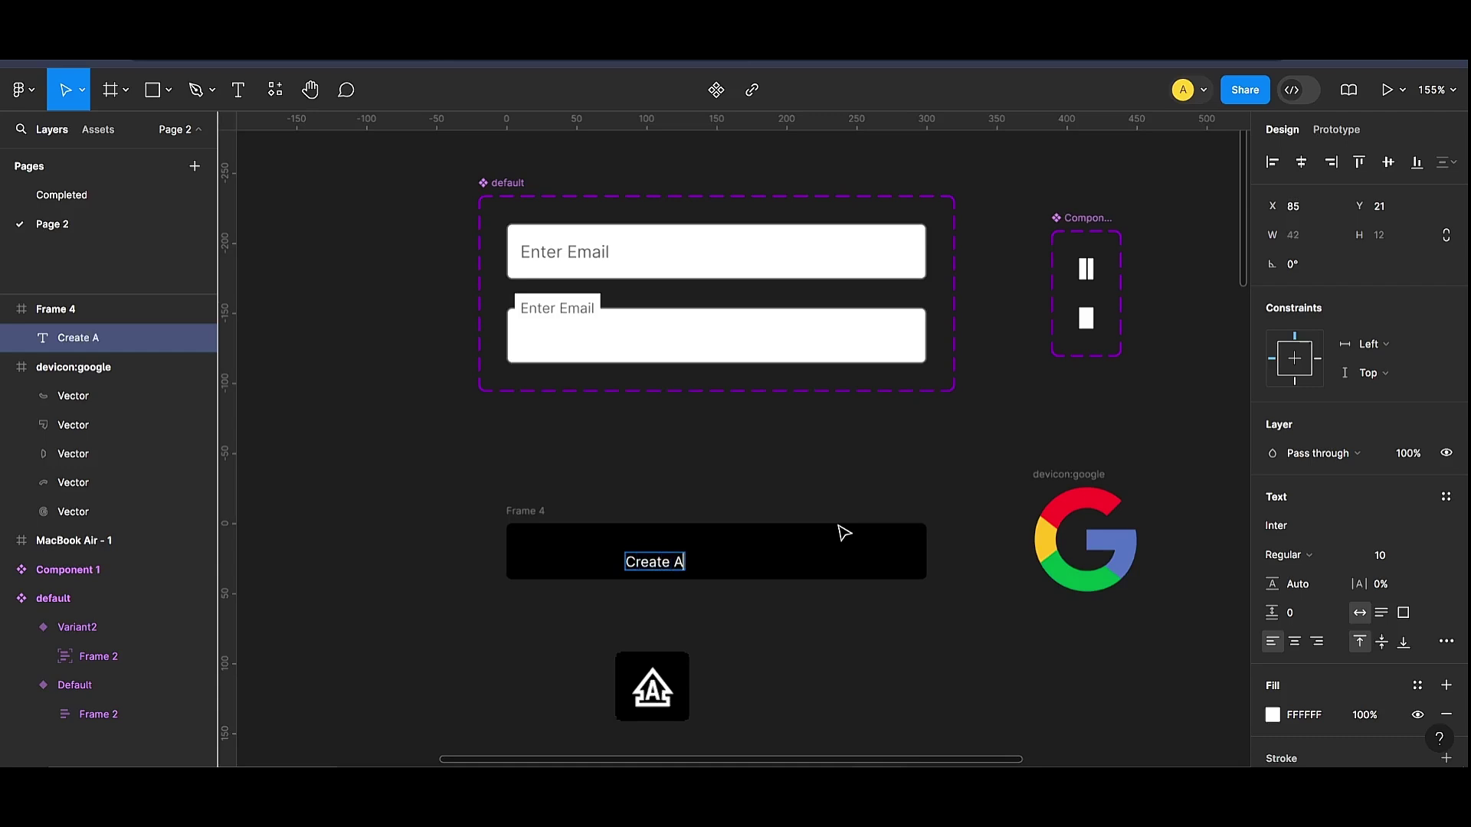
pyautogui.press('capslock')
pyautogui.write('ccount')
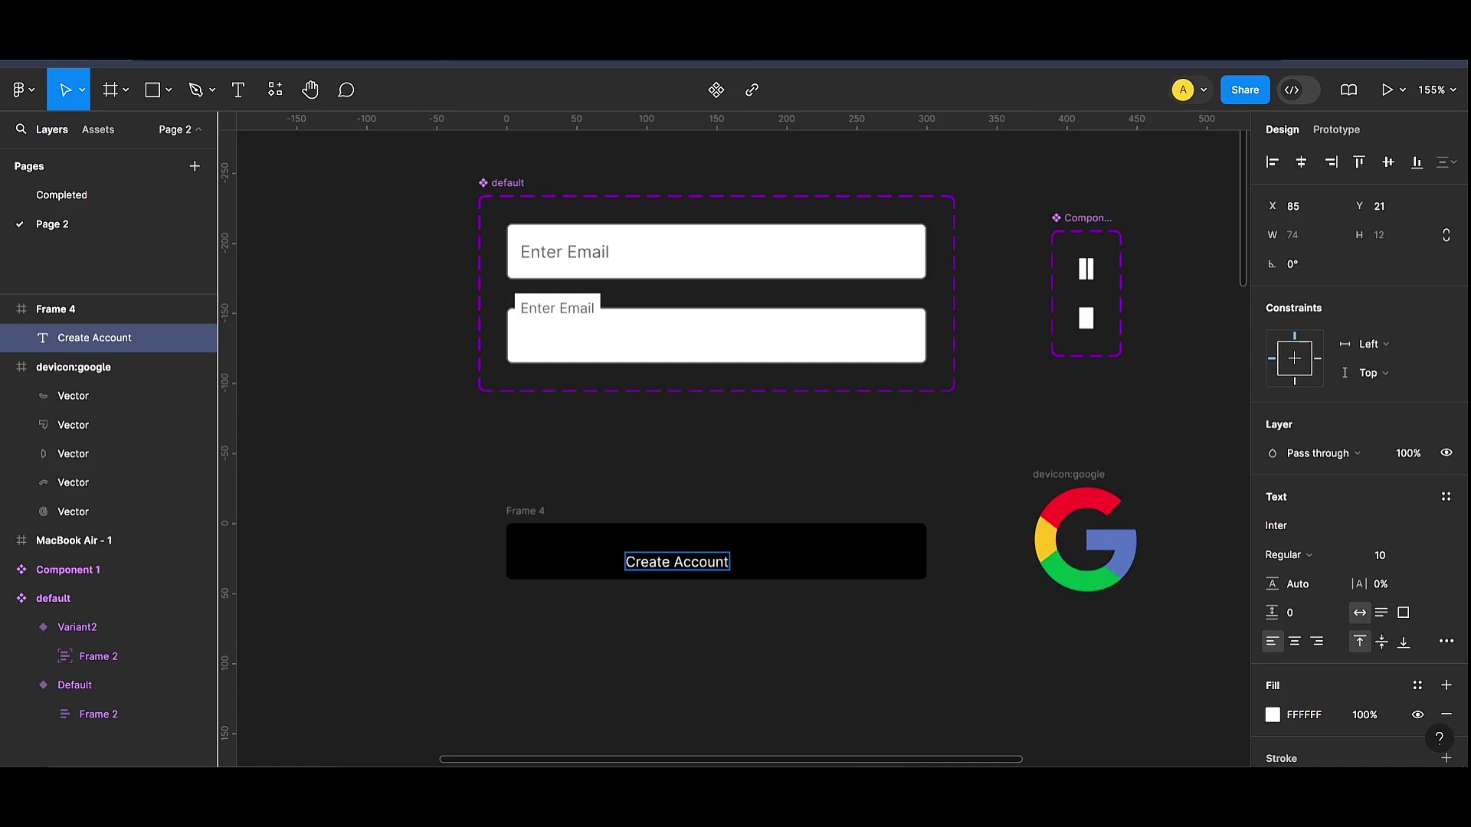
# Step: Set the "Create Account" label's font size to 12 and move it slightly up and right within the button
pyautogui.hotkey('ctrl', 'a')
pyautogui.click(1412, 559)
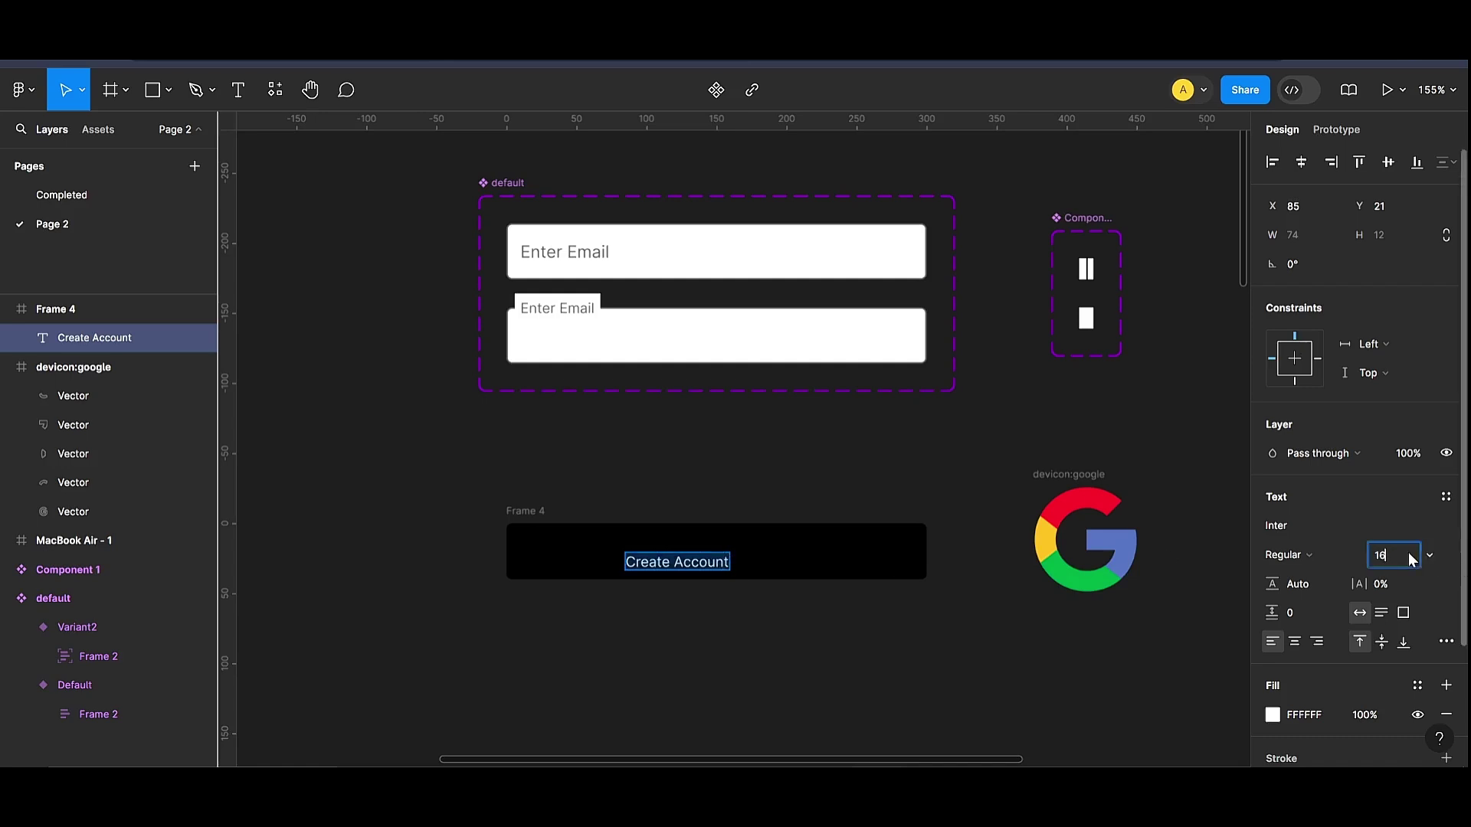
pyautogui.press('Return')
pyautogui.click(1393, 568)
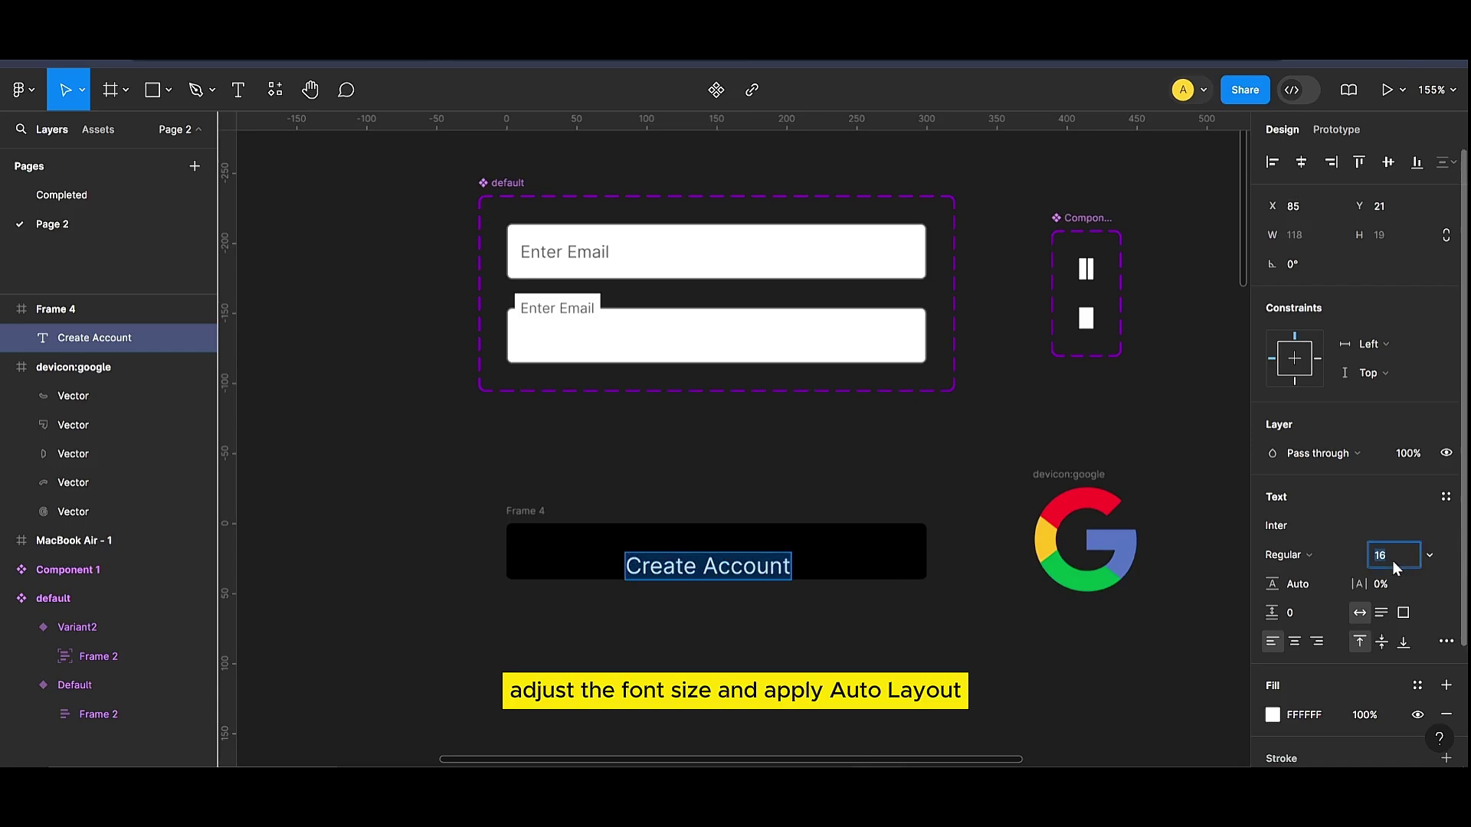
pyautogui.press('Return')
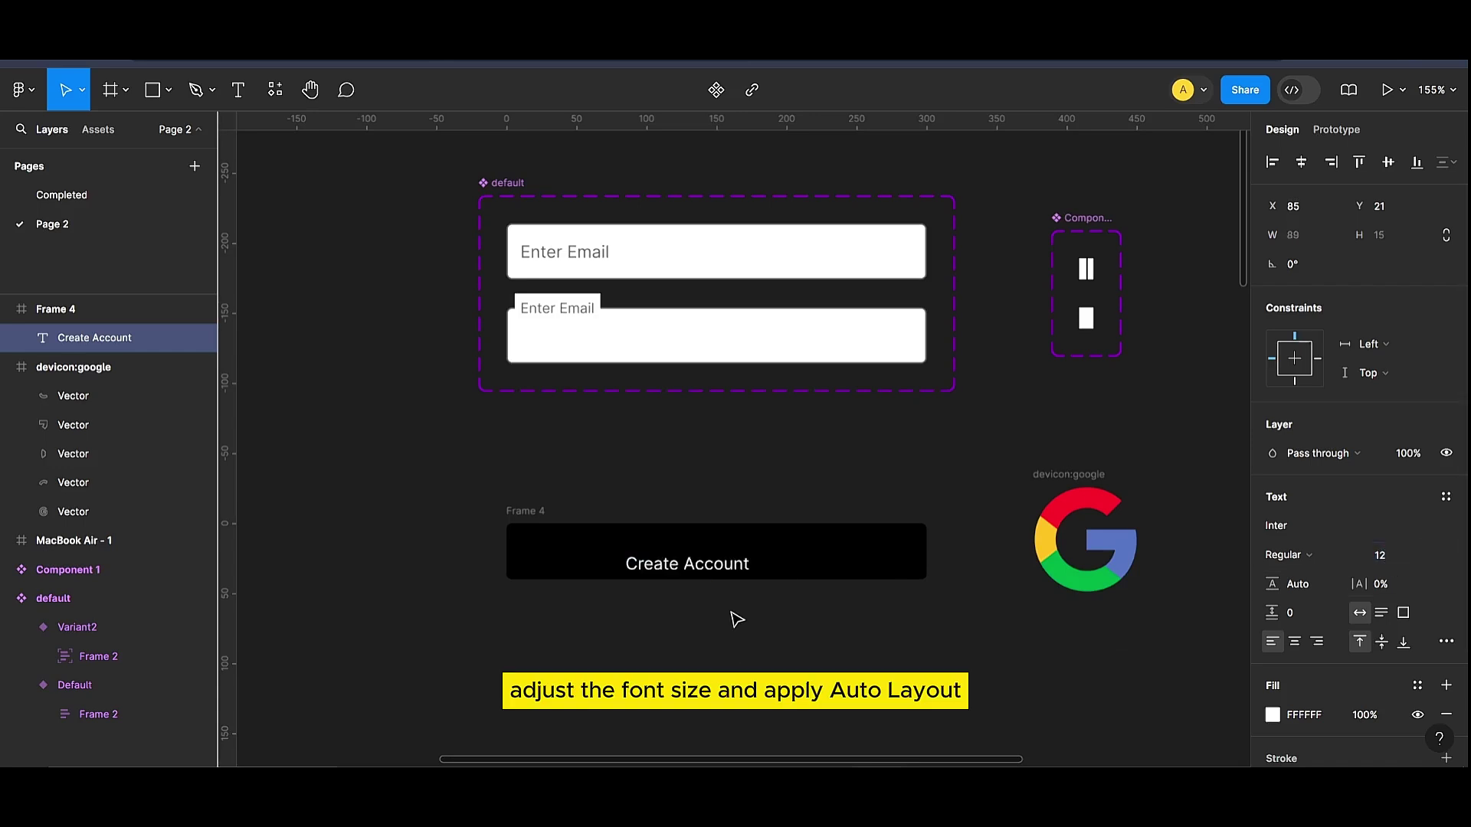
pyautogui.moveTo(721, 571); pyautogui.dragTo(725, 560)
pyautogui.click(467, 493)
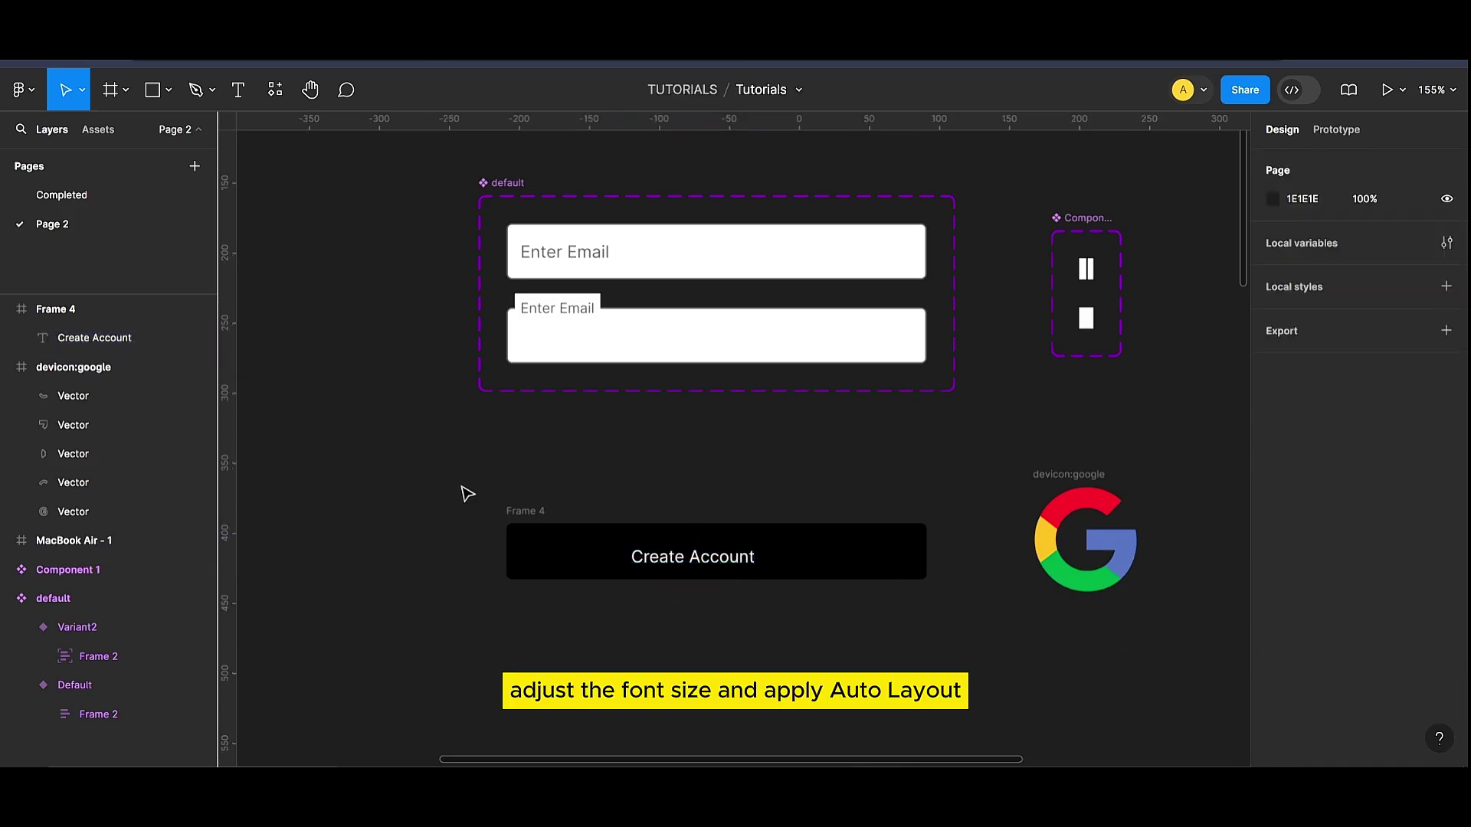
# Step: Apply auto layout to the black "Create Account" button frame
pyautogui.scroll(-3, 714, 617)
pyautogui.moveTo(455, 373); pyautogui.dragTo(940, 505)
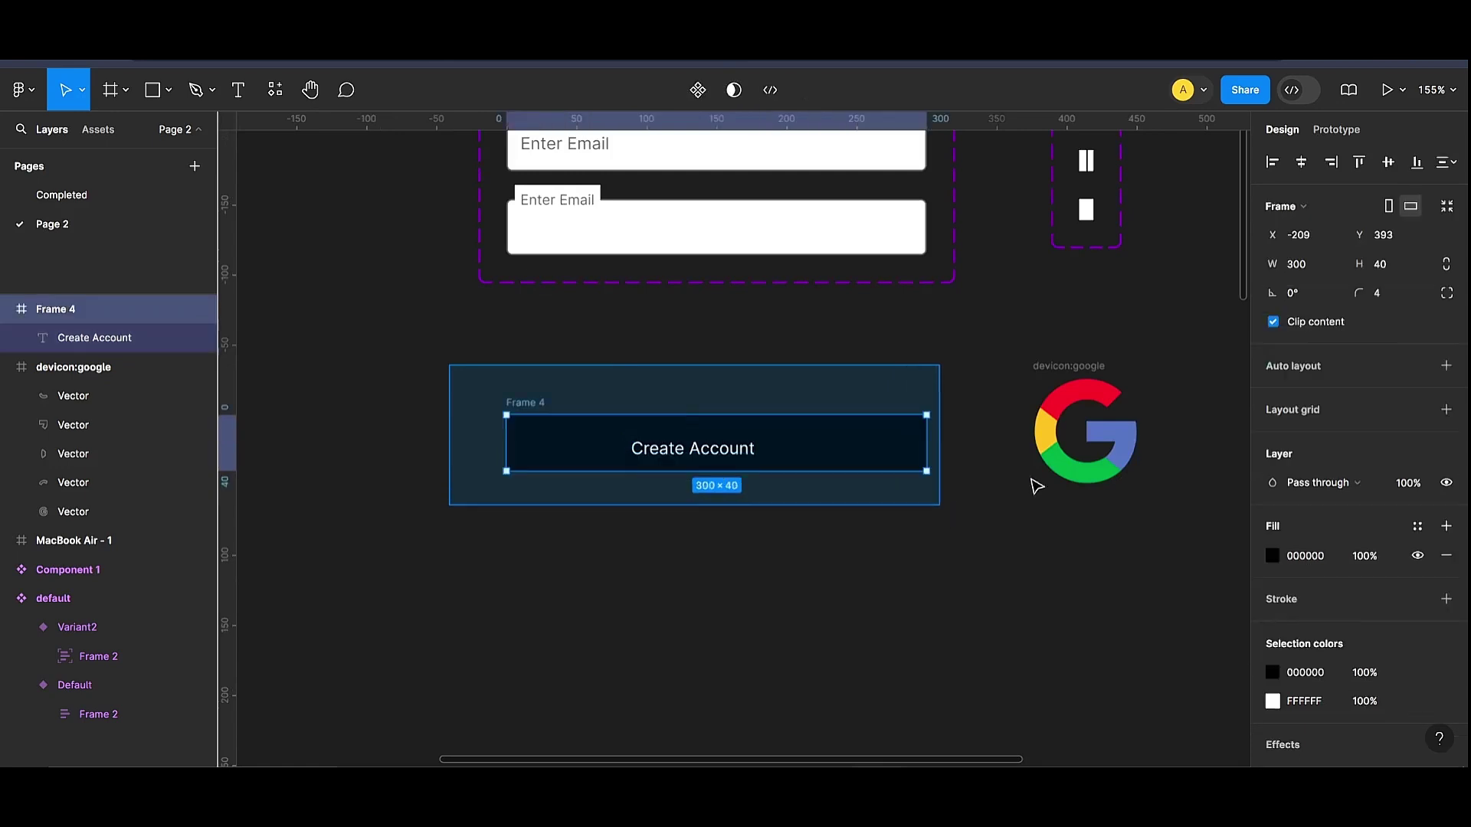
pyautogui.click(1446, 366)
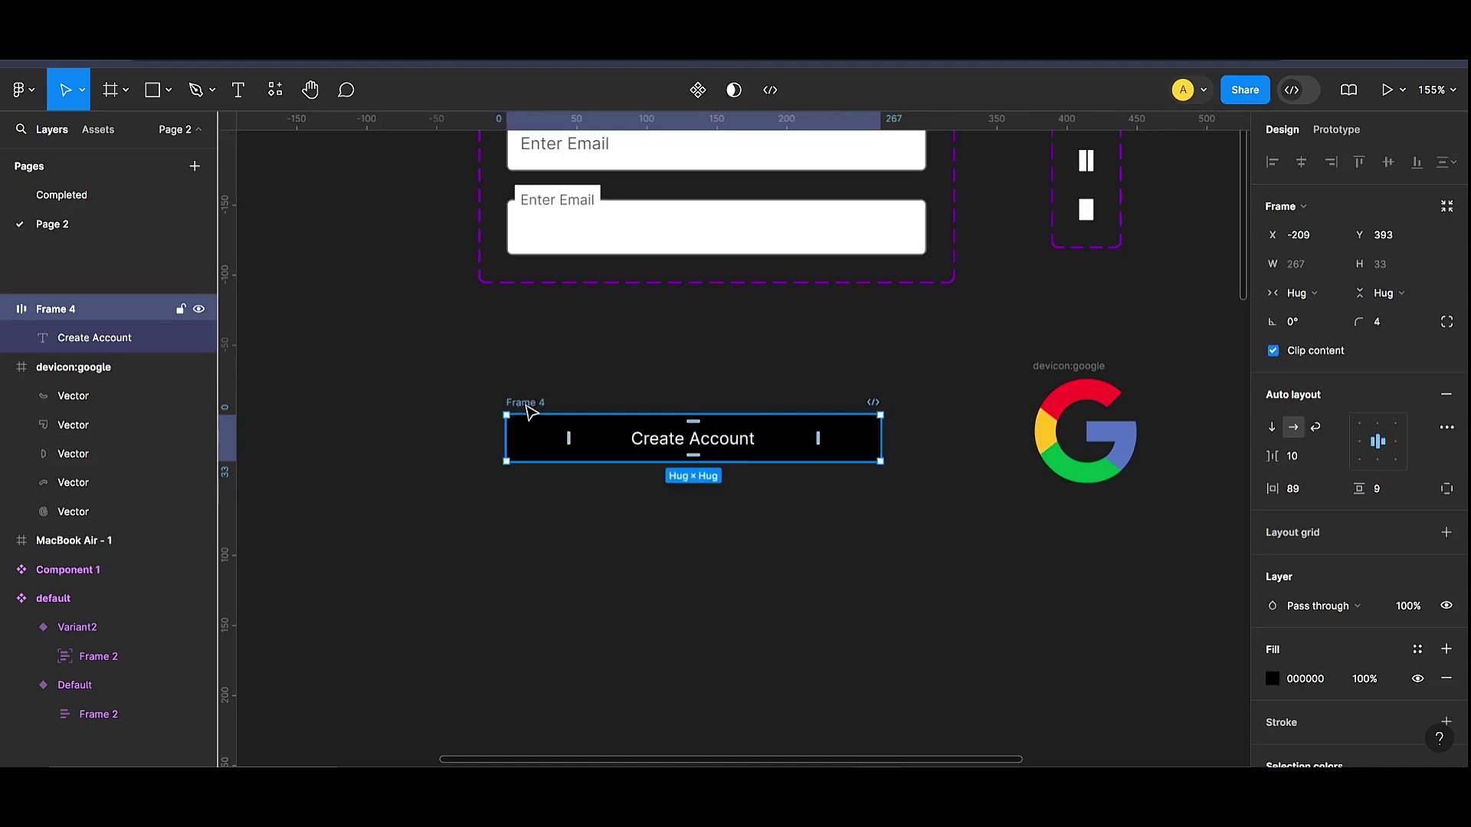
pyautogui.click(582, 564)
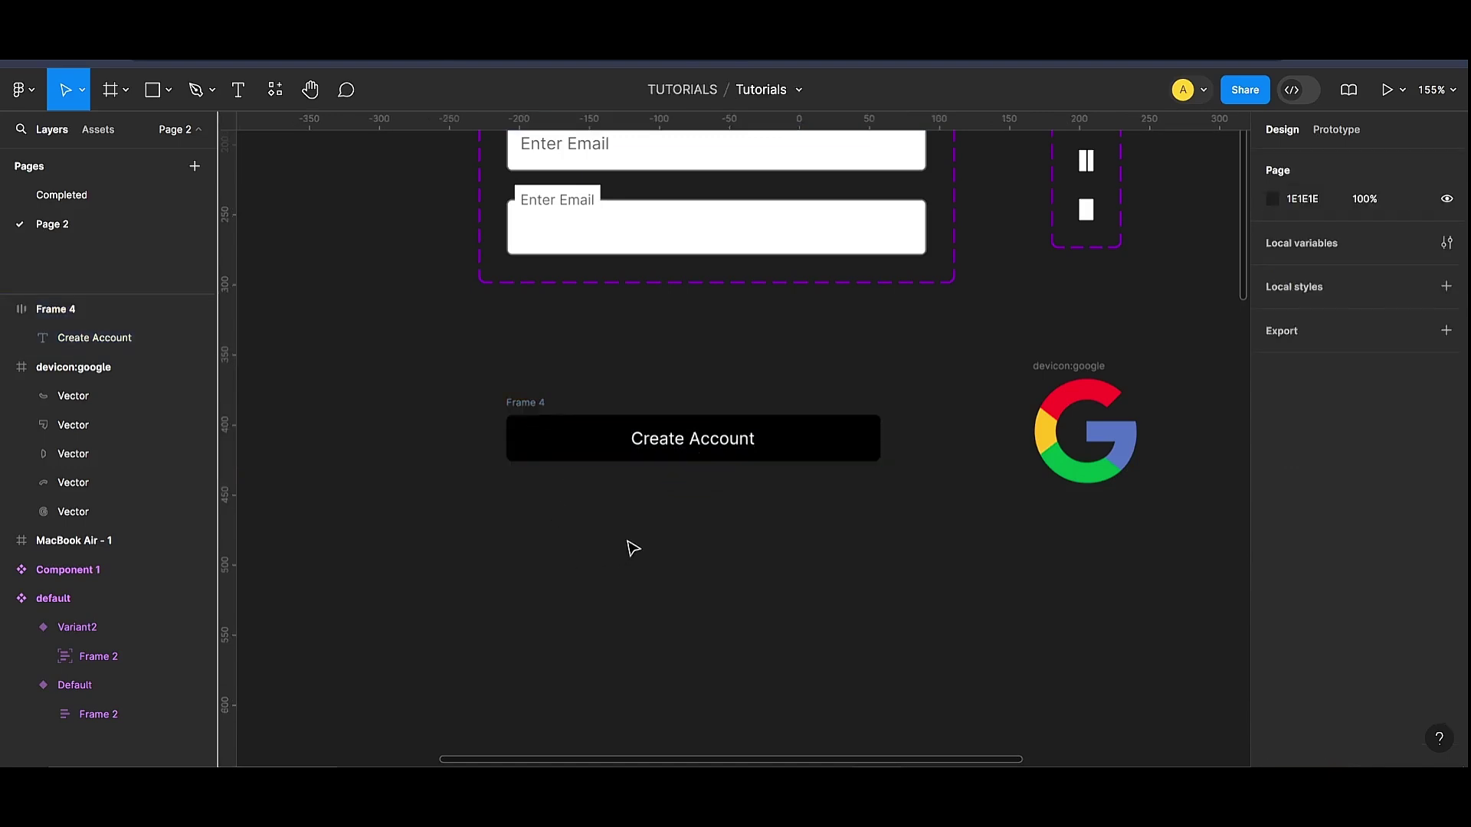
pyautogui.scroll(2, 633, 528)
pyautogui.scroll(-2, 643, 540)
pyautogui.scroll(3, 647, 545)
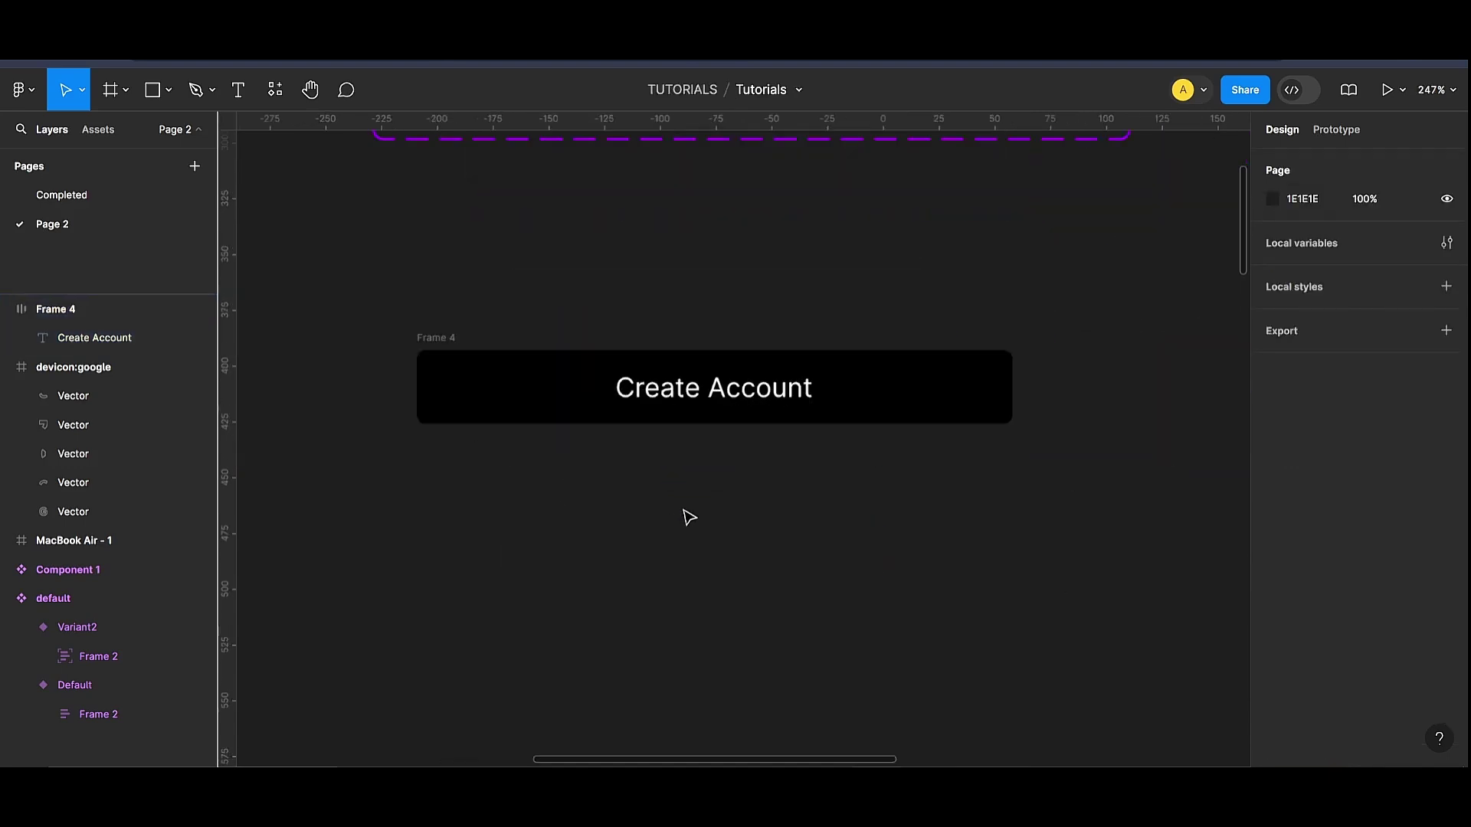
# Step: Resize the "Create Account" button frame to a width of 430 and a height of 50
pyautogui.click(802, 409)
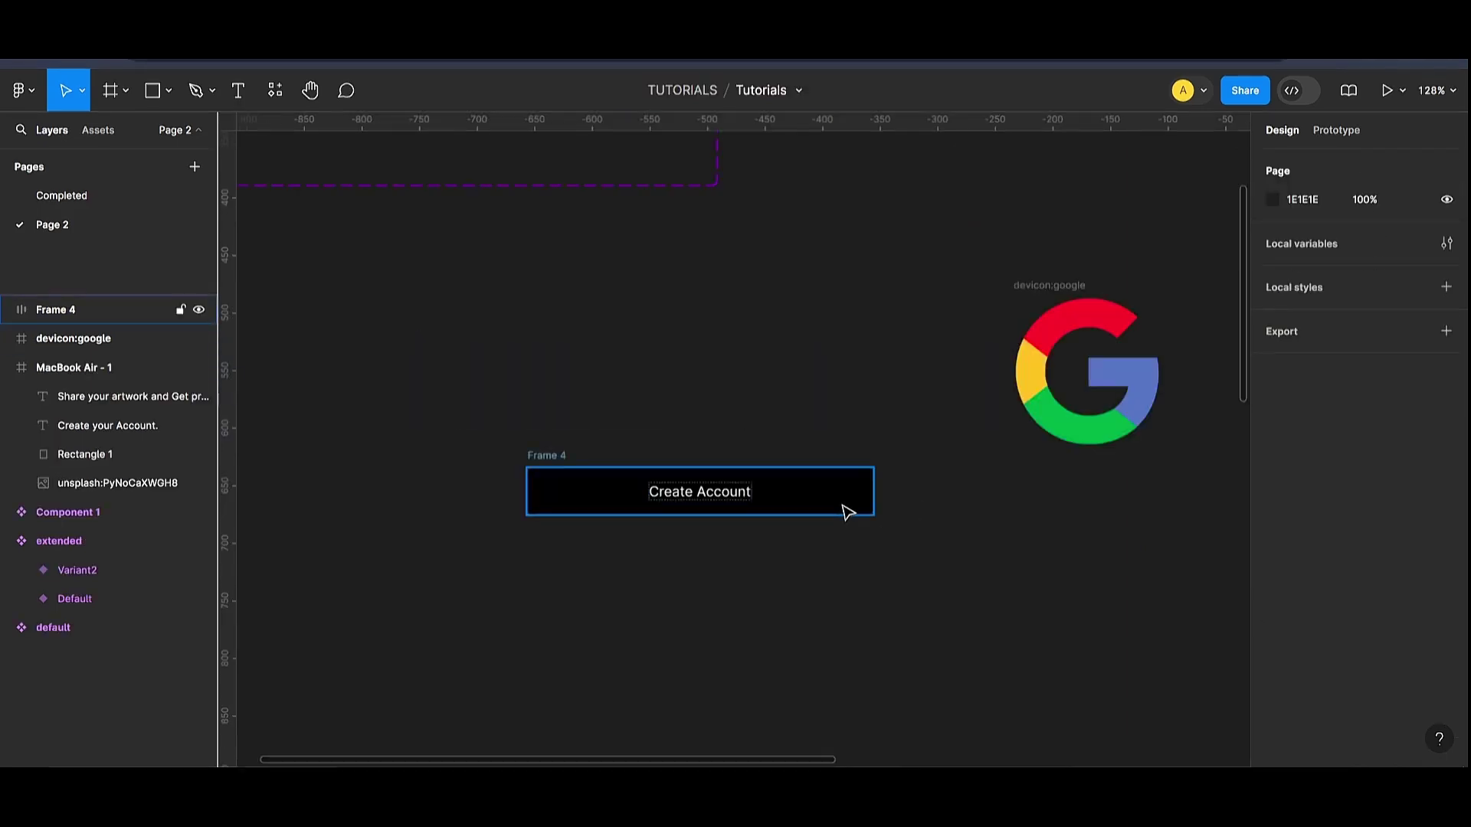
pyautogui.click(843, 509)
pyautogui.click(1319, 271)
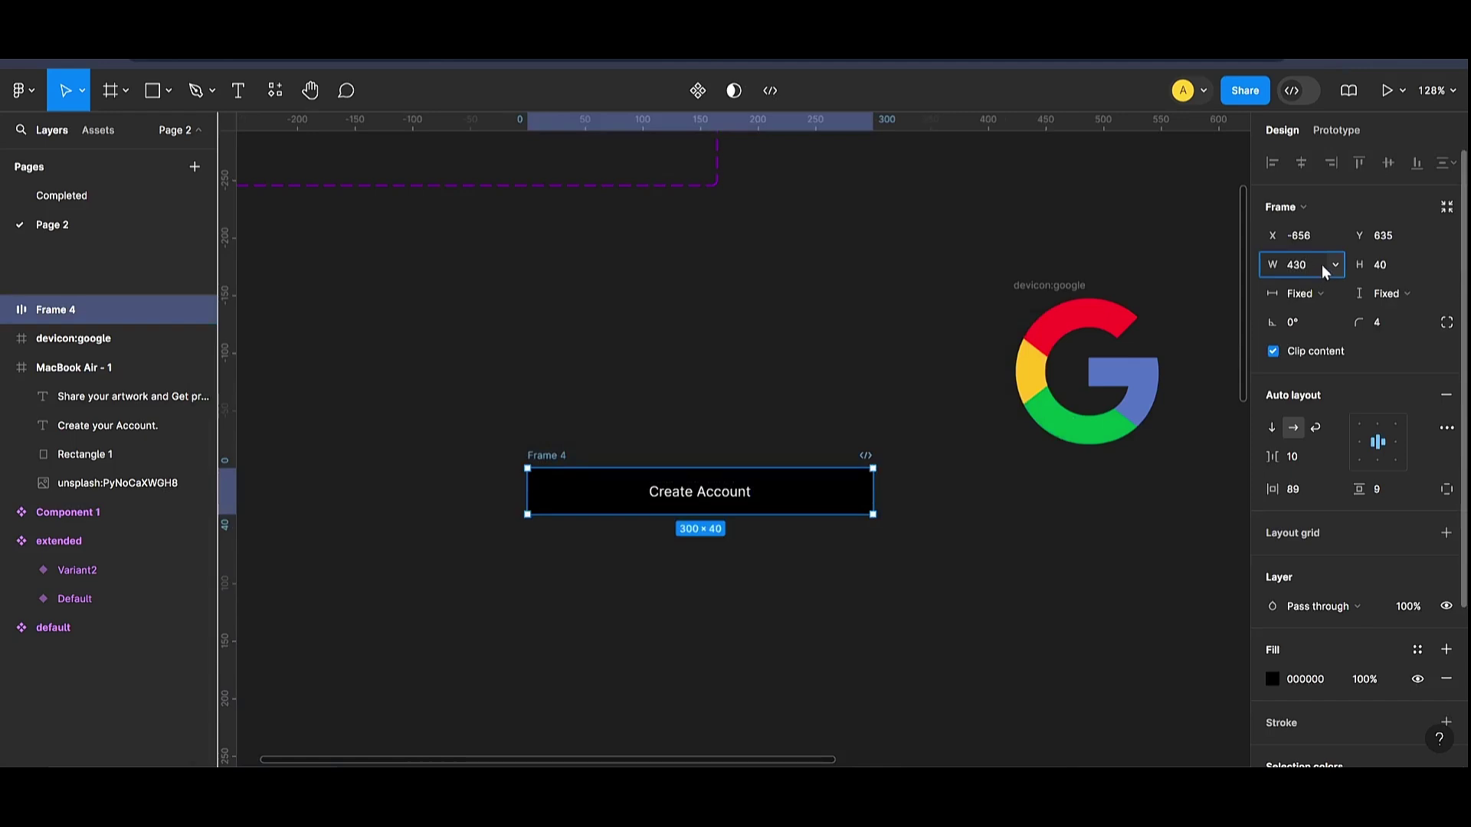
pyautogui.press('Tab')
pyautogui.write('4')
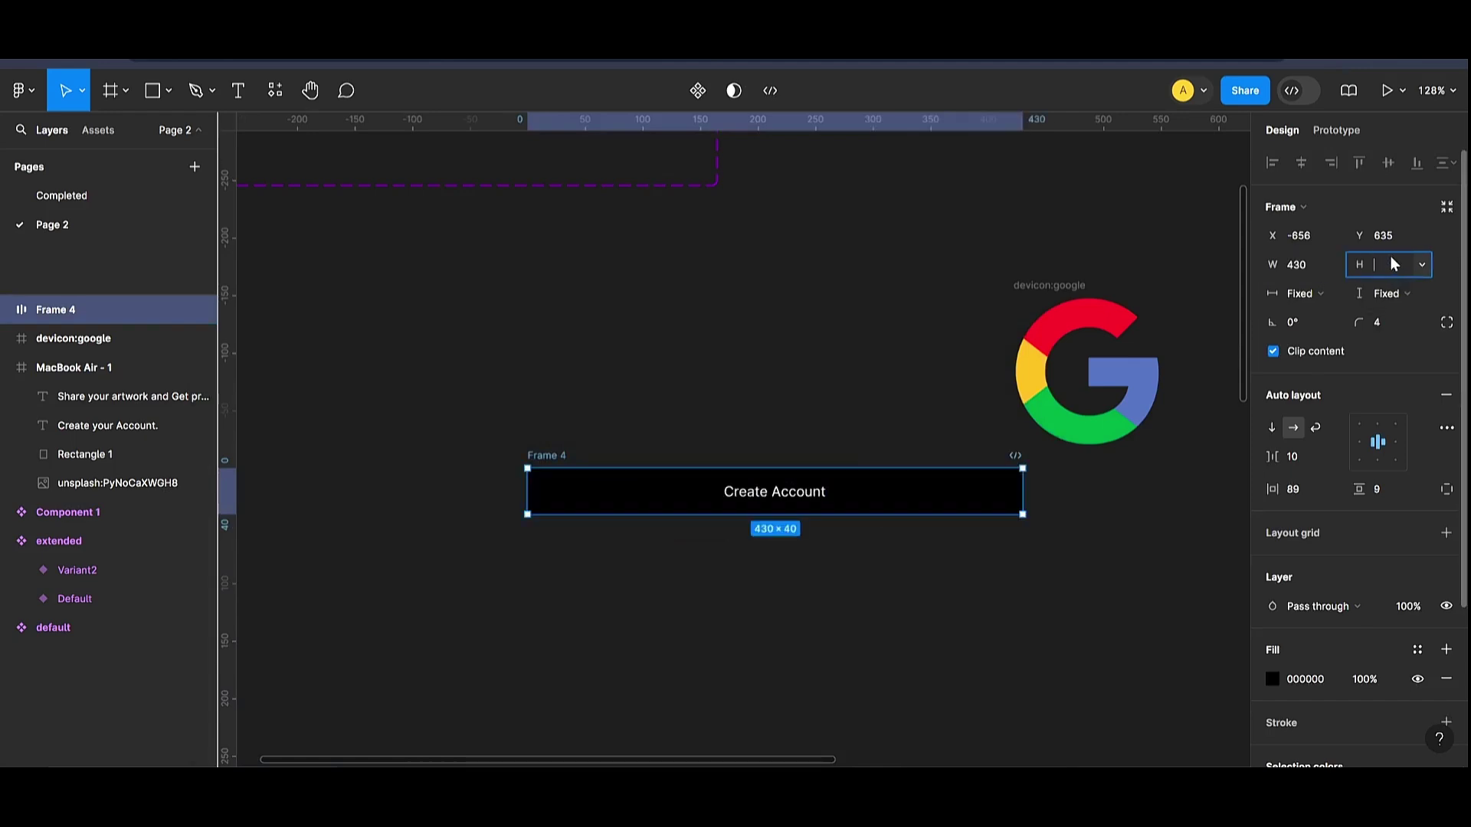
pyautogui.write('50')
pyautogui.press('Return')
pyautogui.click(623, 577)
# Step: Set the "Create Account" label's font size to 16
pyautogui.doubleClick(806, 496)
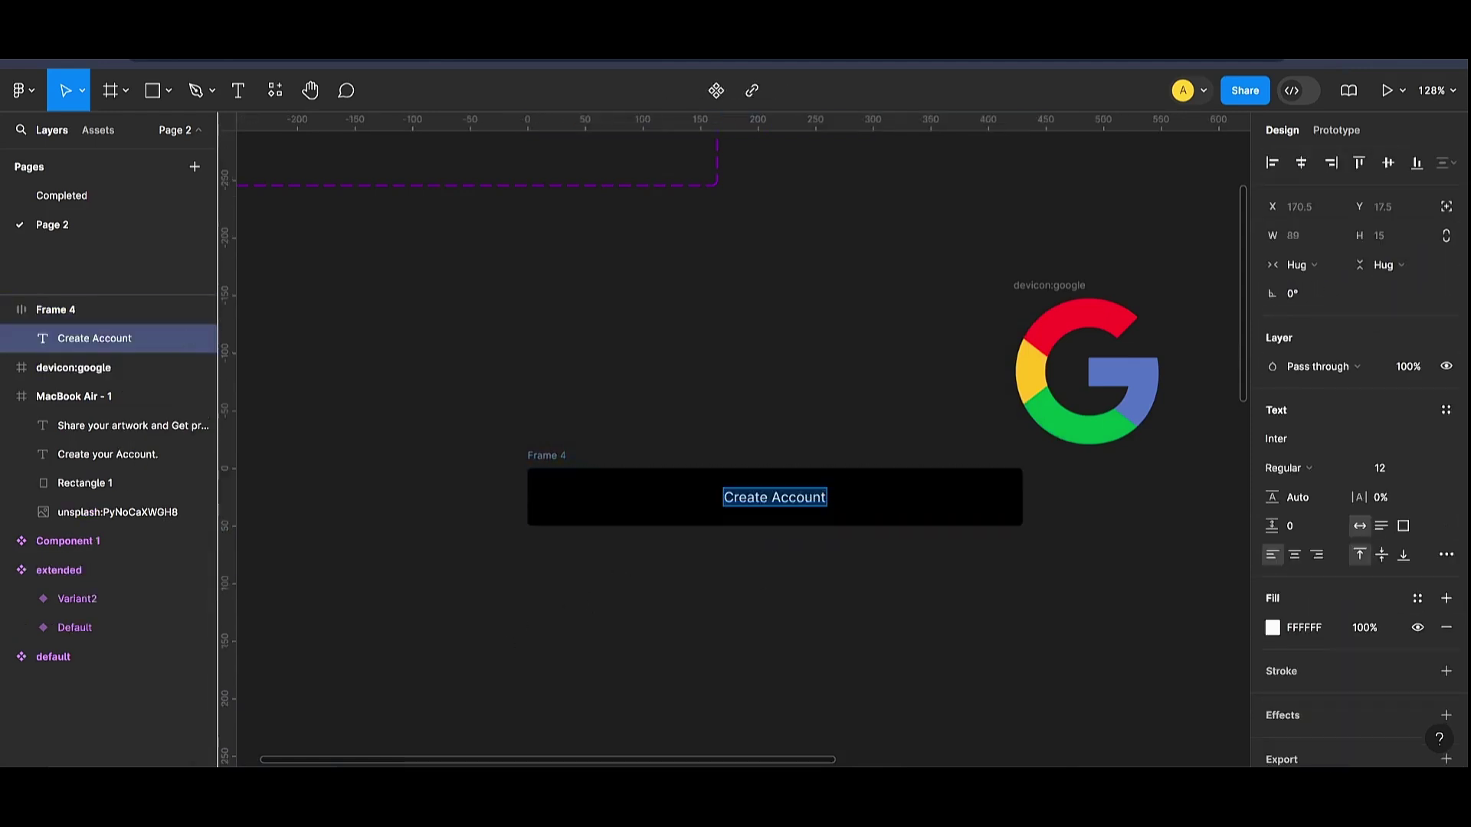
pyautogui.write('16')
pyautogui.press('Return')
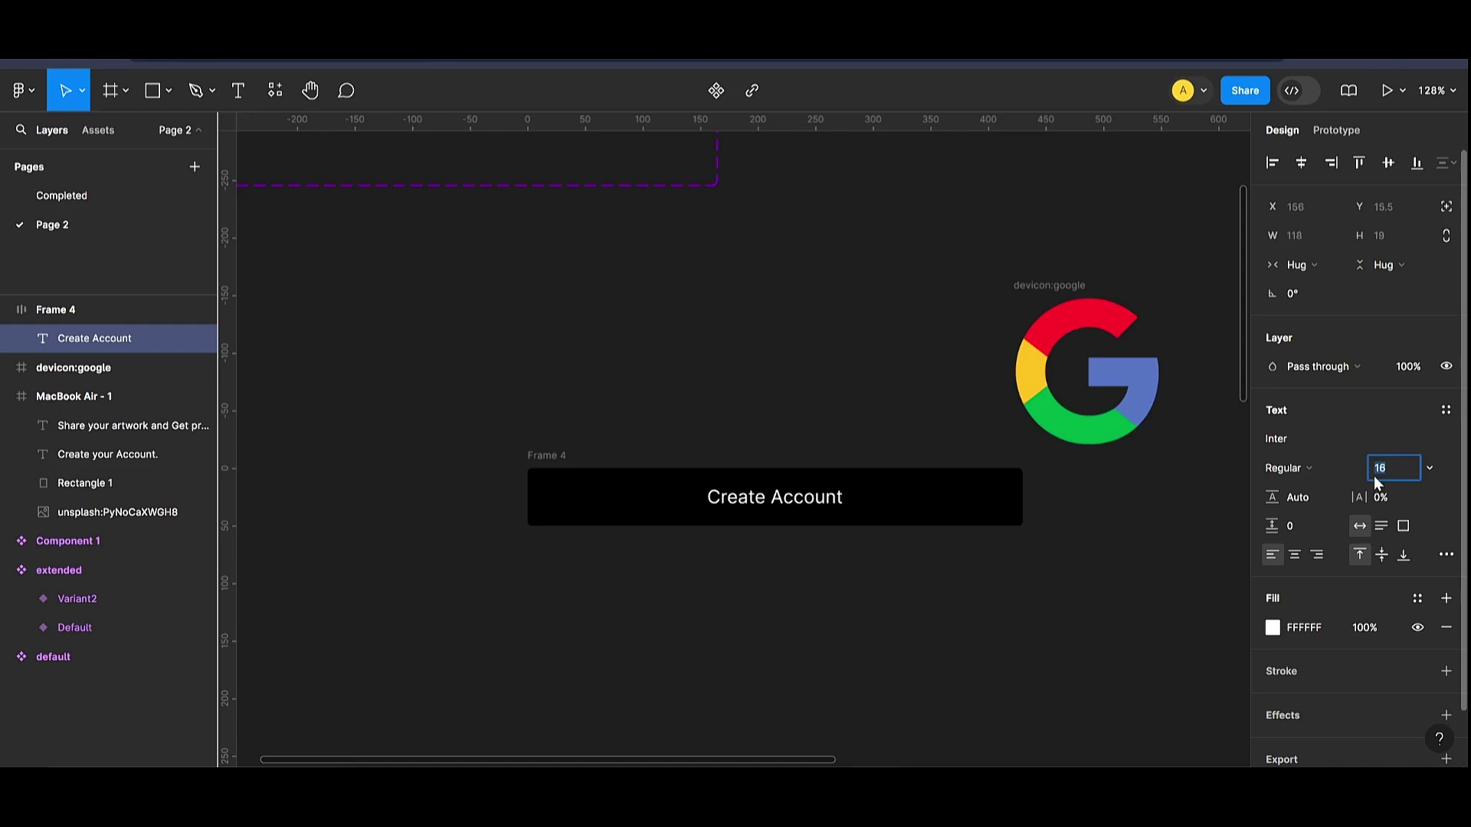
pyautogui.click(757, 621)
# Step: Move the "Create Account" button frame to X -767, Y 631 and convert it into a component
pyautogui.moveTo(558, 458); pyautogui.dragTo(429, 456)
pyautogui.click(621, 542)
pyautogui.moveTo(352, 429); pyautogui.dragTo(933, 585)
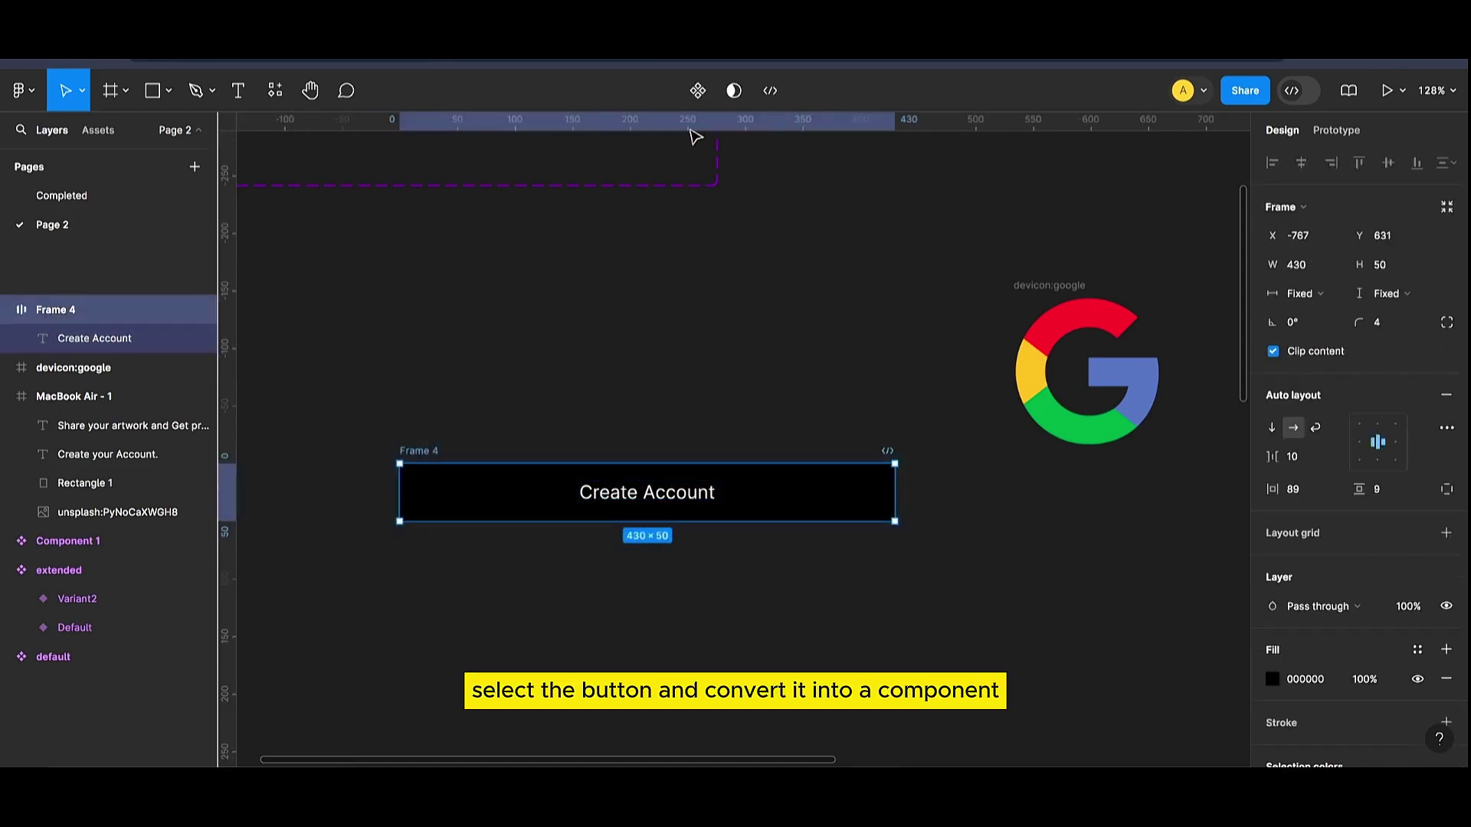
pyautogui.click(697, 91)
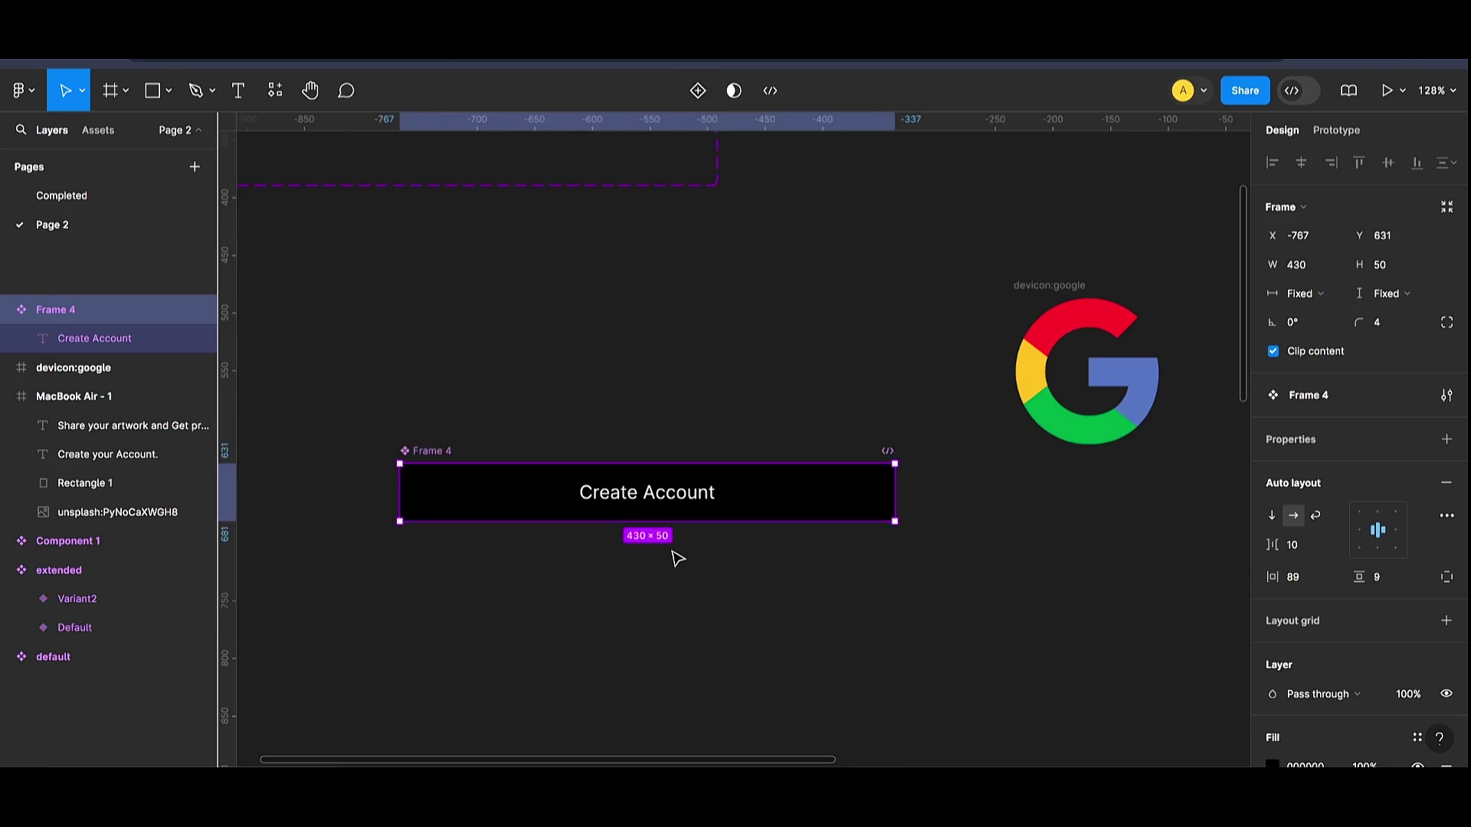
pyautogui.click(734, 609)
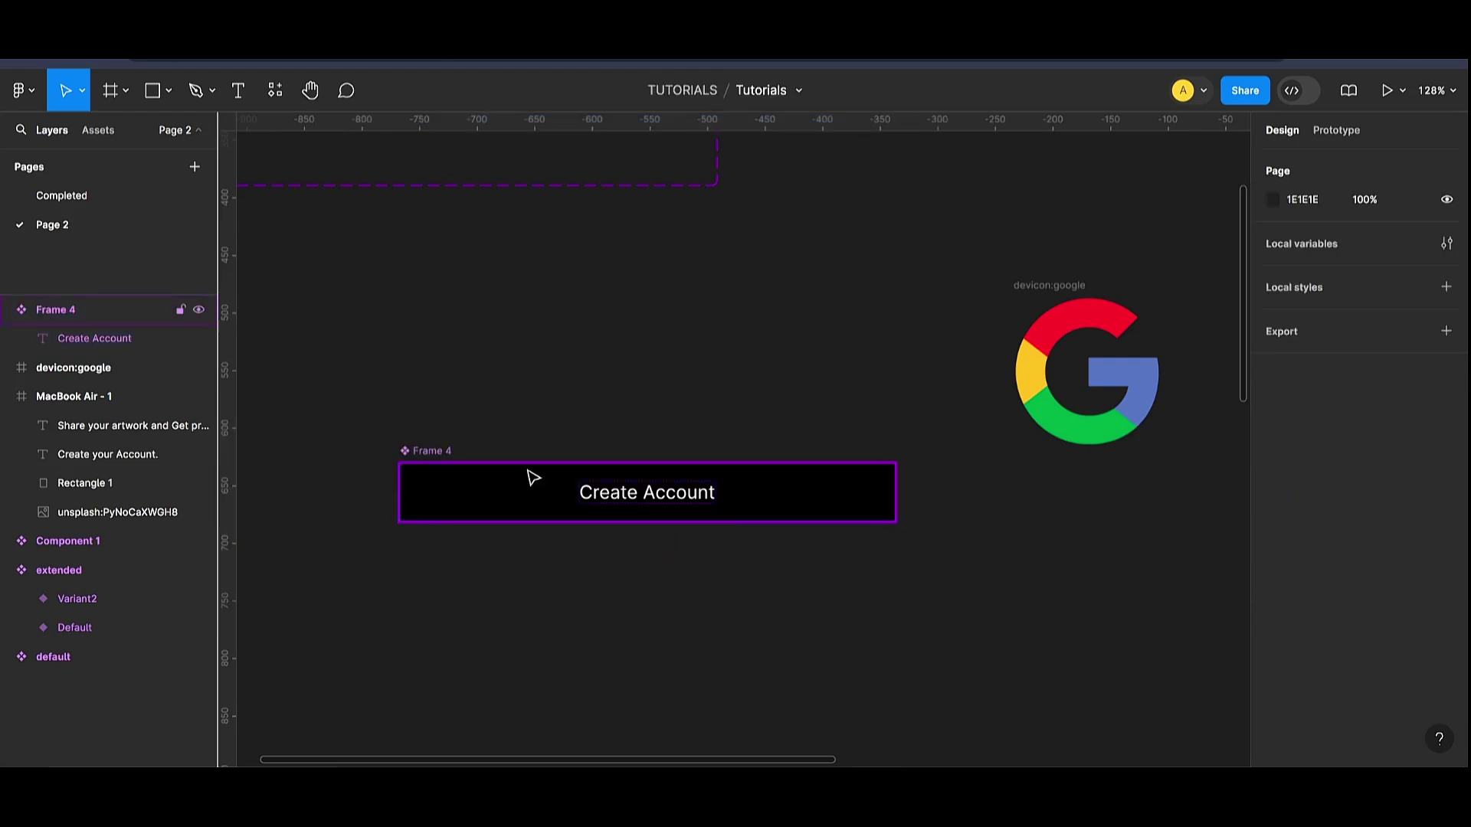
# Step: Move the "Create Account" component up beside the Google logo, and move the cursor component set to X -75, Y 184, closer to the email fields
pyautogui.moveTo(451, 457); pyautogui.dragTo(522, 344)
pyautogui.click(984, 477)
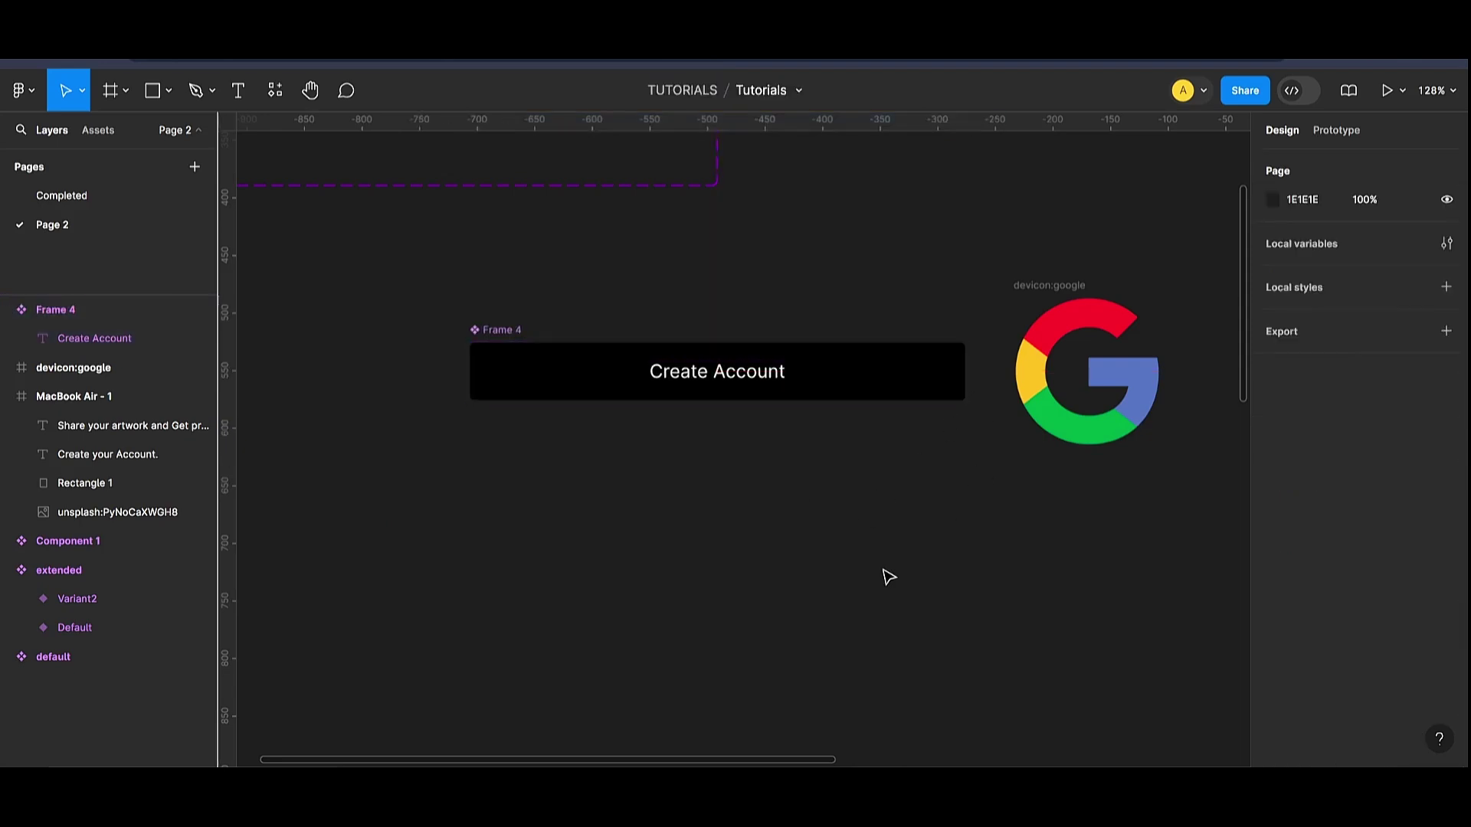
pyautogui.scroll(-3, 883, 570)
pyautogui.moveTo(1178, 257); pyautogui.dragTo(1000, 257)
pyautogui.moveTo(937, 759); pyautogui.dragTo(928, 760)
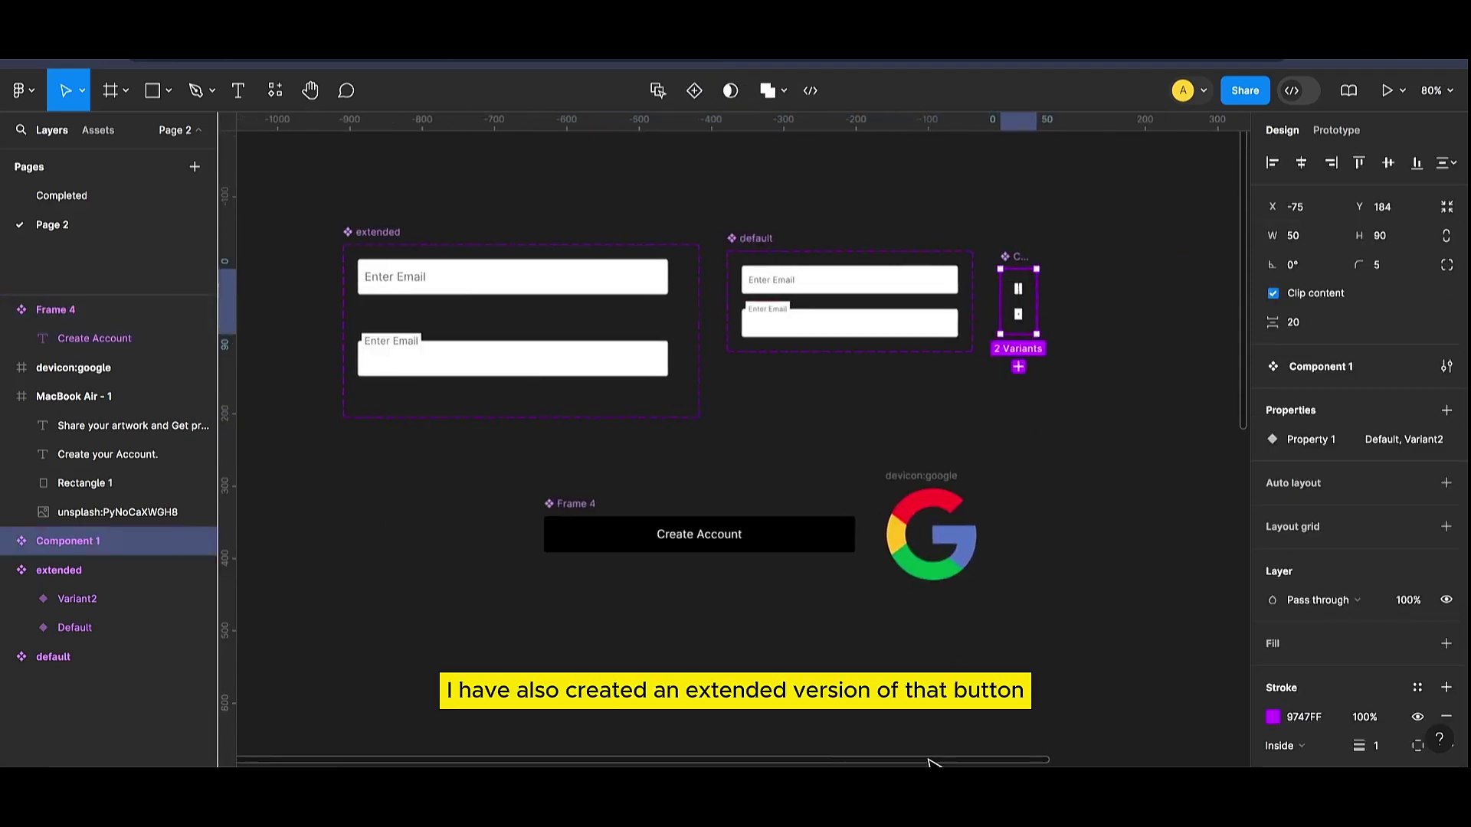
pyautogui.hscroll(-2, 923, 762)
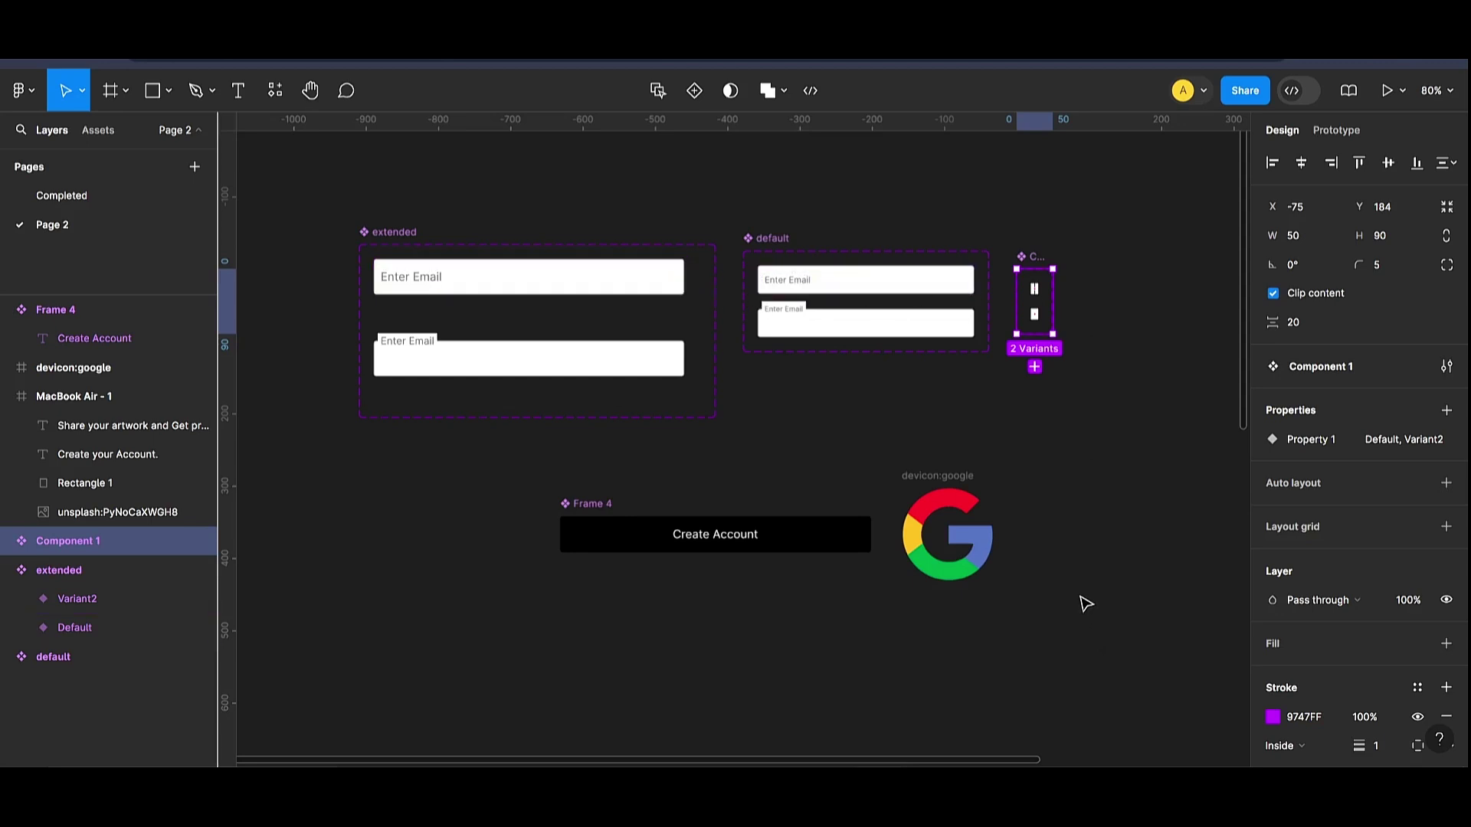
# Step: Show the 12-column layout grid on the MacBook Air - 1 frame
pyautogui.keyDown('ctrl'); pyautogui.scroll(-2, 1088, 663); pyautogui.keyUp('ctrl')
pyautogui.scroll(-5, 1085, 673)
pyautogui.scroll(-3, 1080, 667)
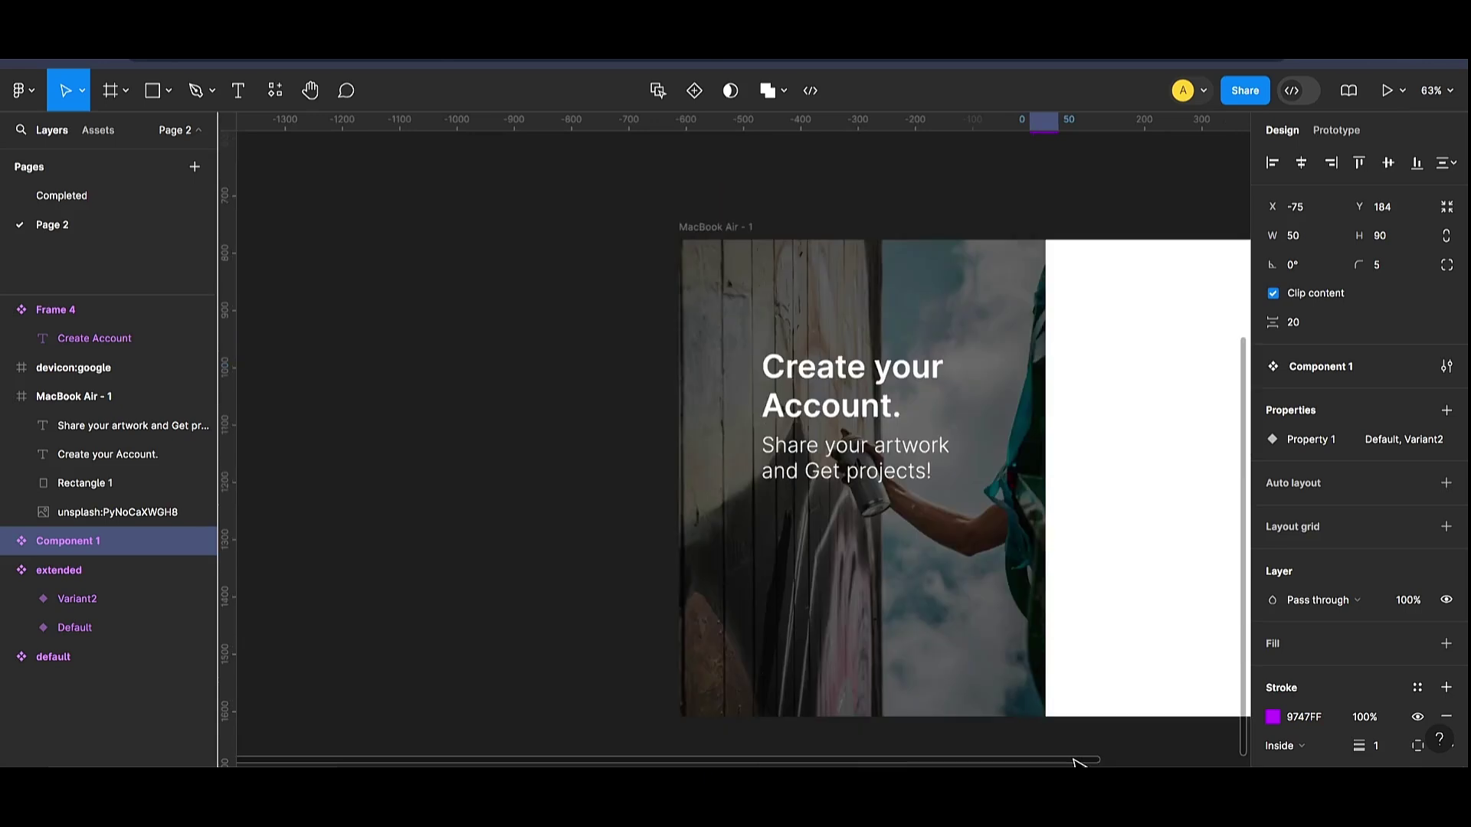
pyautogui.moveTo(1074, 759); pyautogui.dragTo(1298, 746)
pyautogui.scroll(-3, 818, 393)
pyautogui.hscroll(2, 817, 393)
pyautogui.scroll(3, 817, 394)
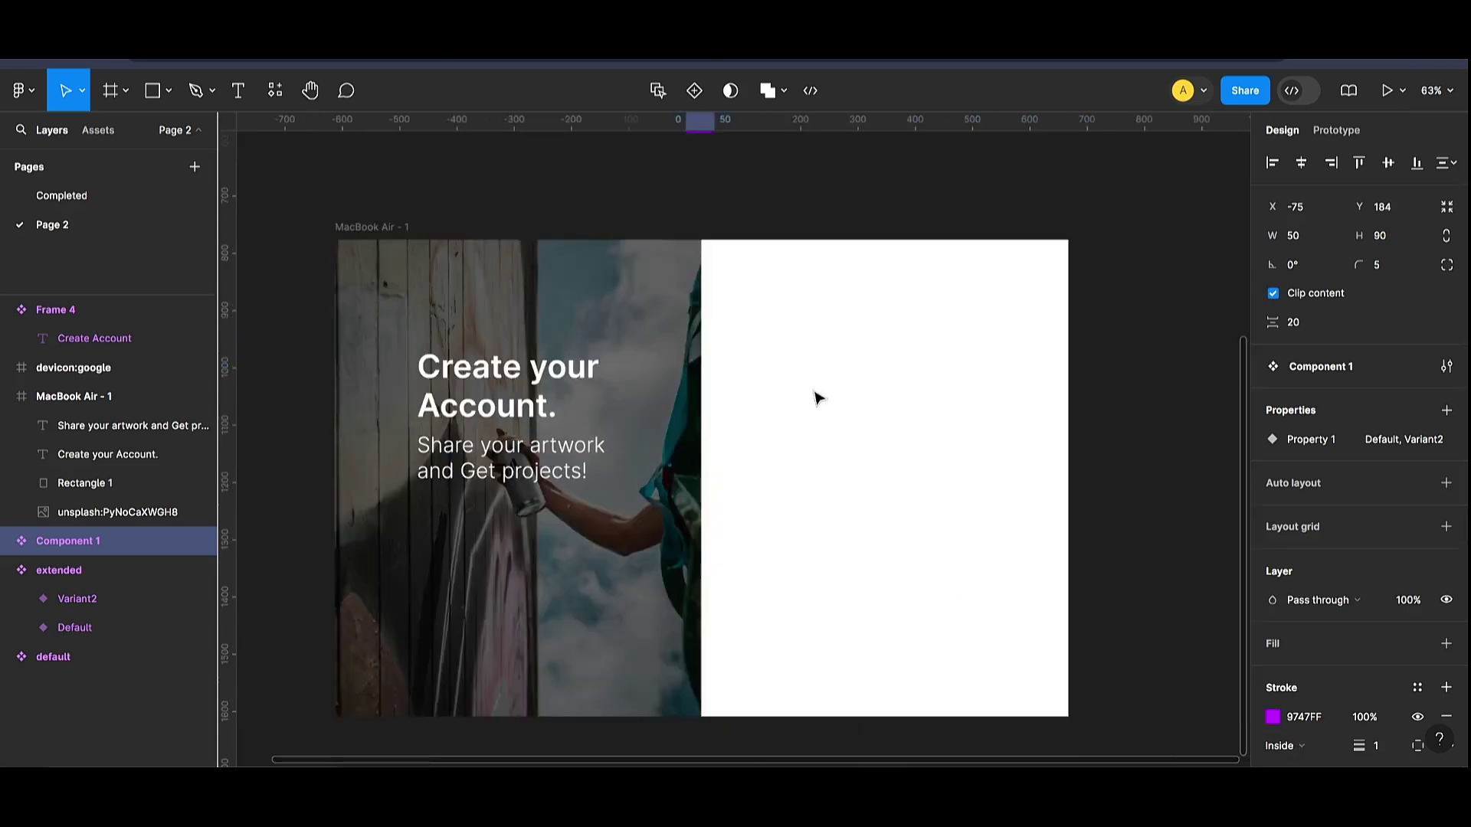
pyautogui.keyDown('ctrl'); pyautogui.scroll(2, 820, 396); pyautogui.keyUp('ctrl')
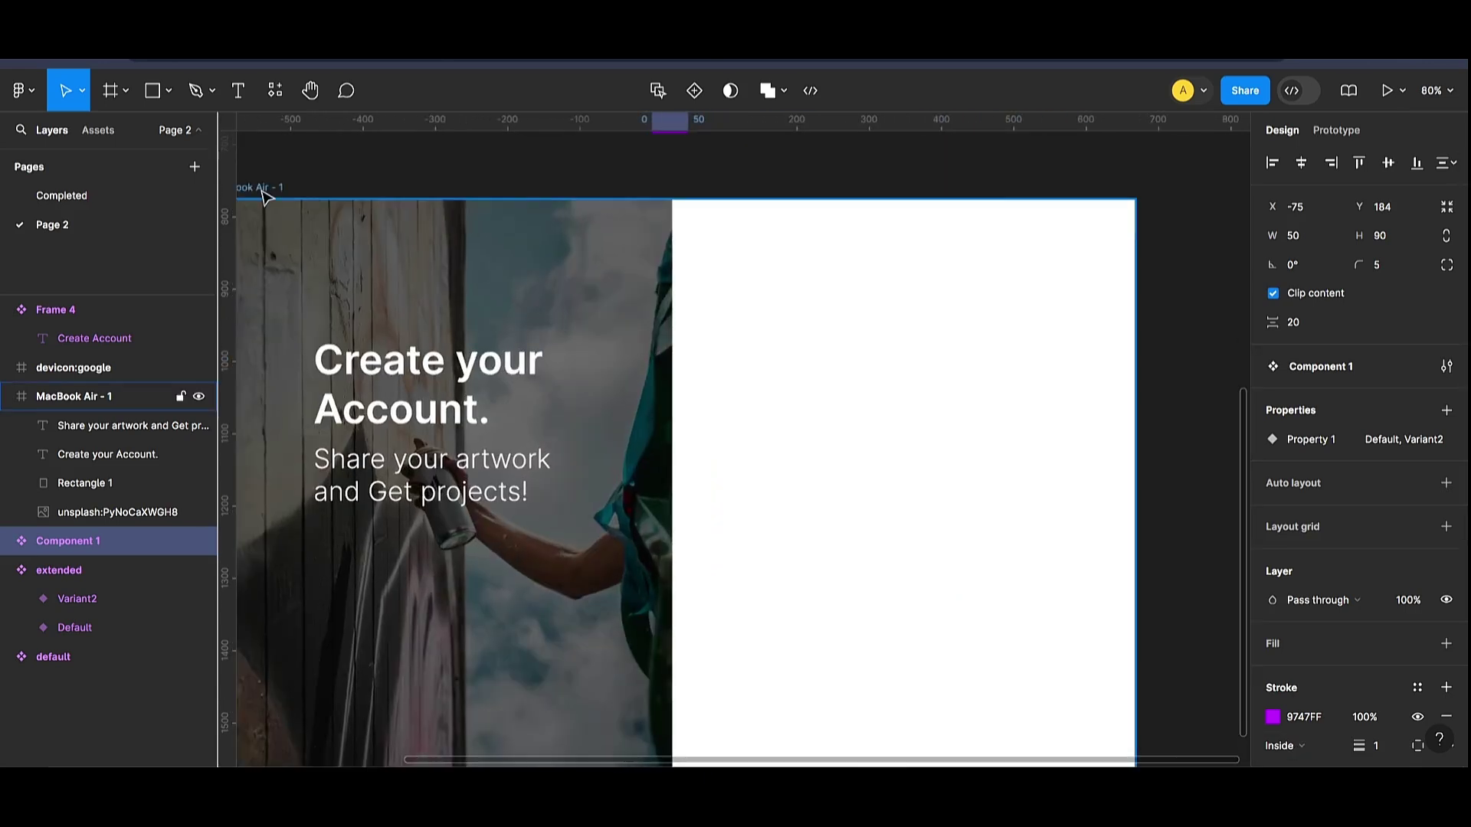
pyautogui.click(1449, 412)
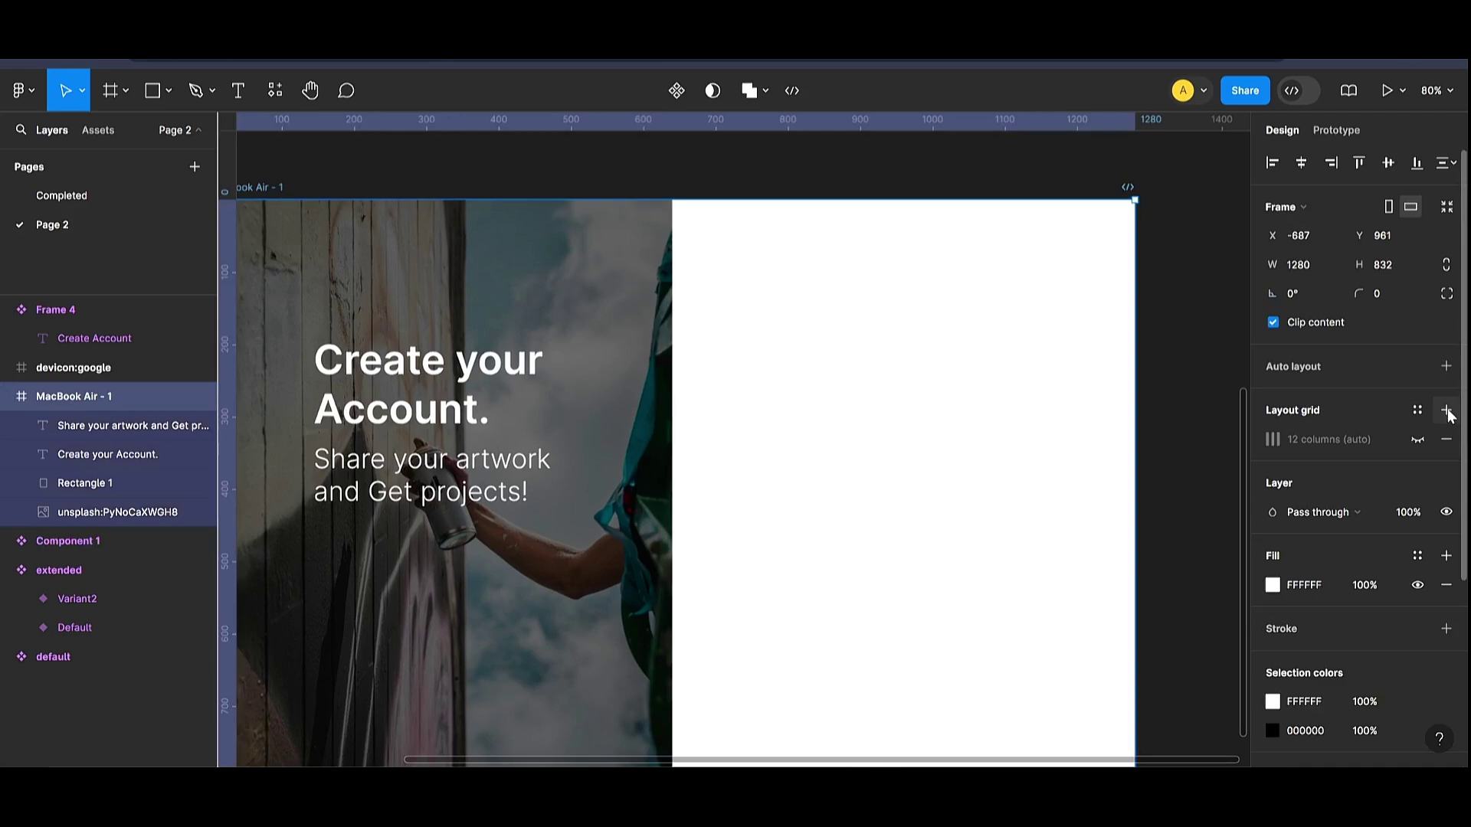
pyautogui.click(1419, 440)
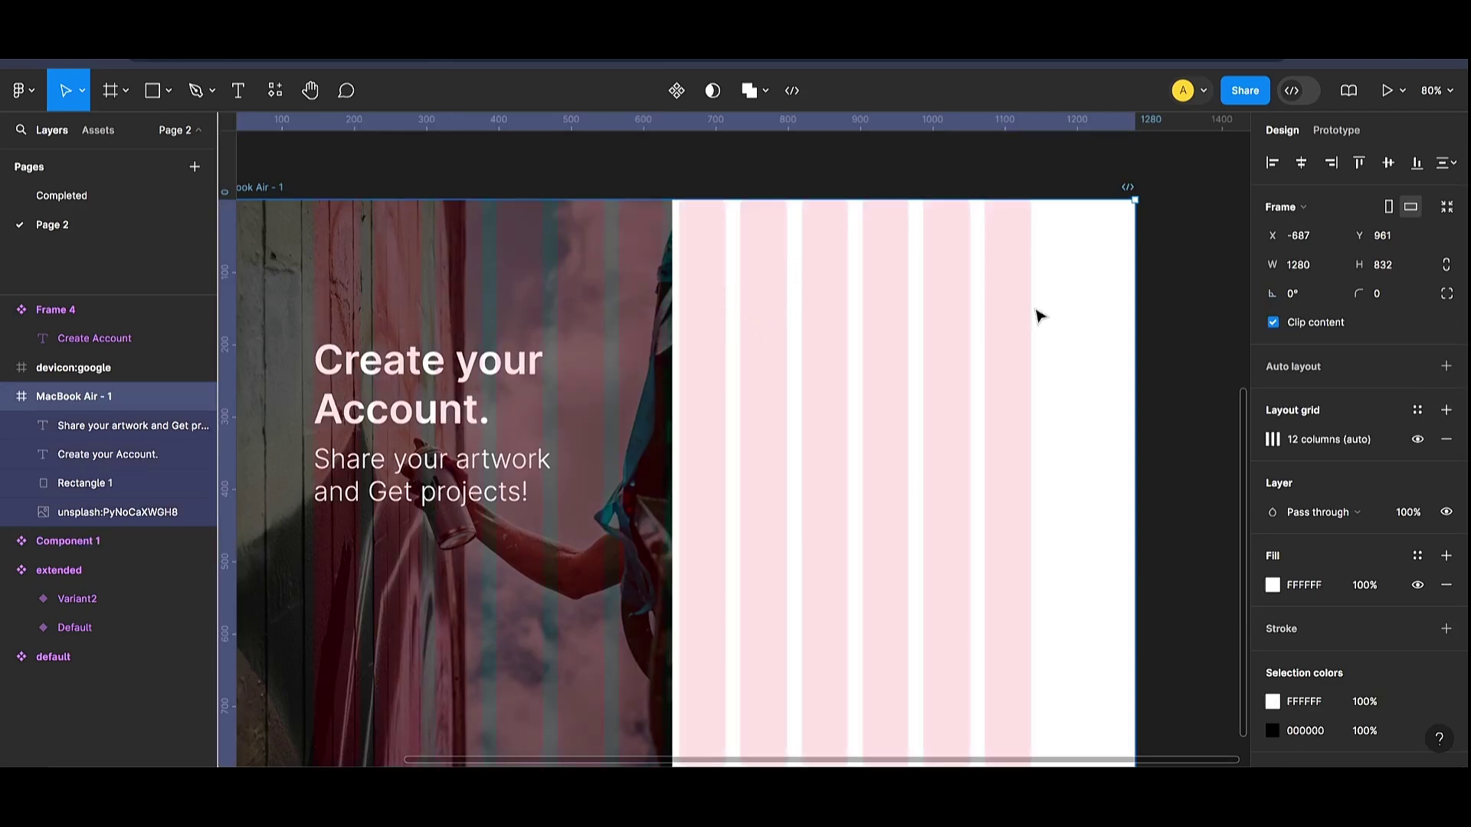
# Step: Place an instance of the cursor component inside the second variant of the extended email field, below its floating label
pyautogui.click(98, 130)
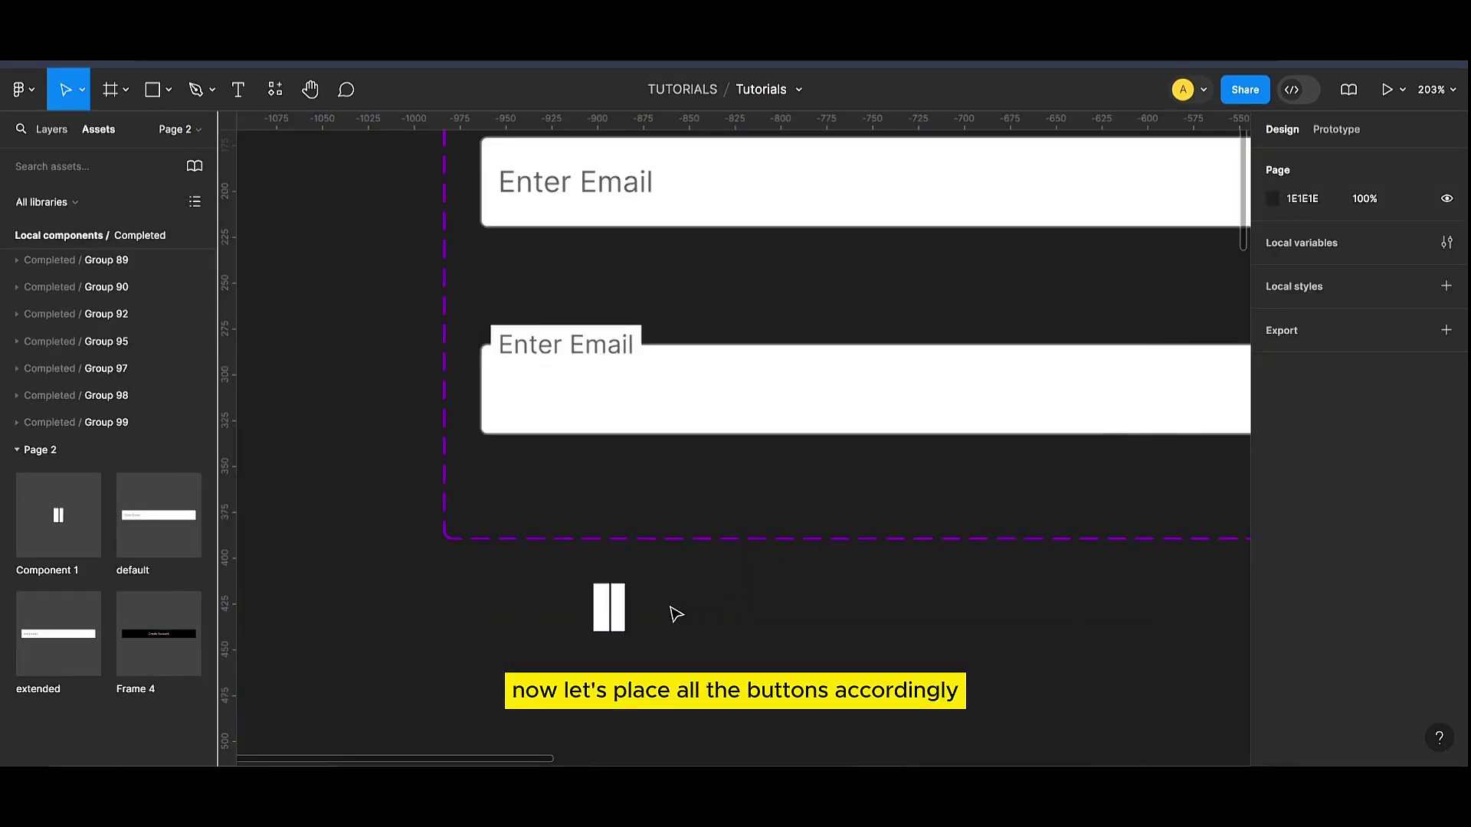
pyautogui.moveTo(628, 573); pyautogui.dragTo(553, 401)
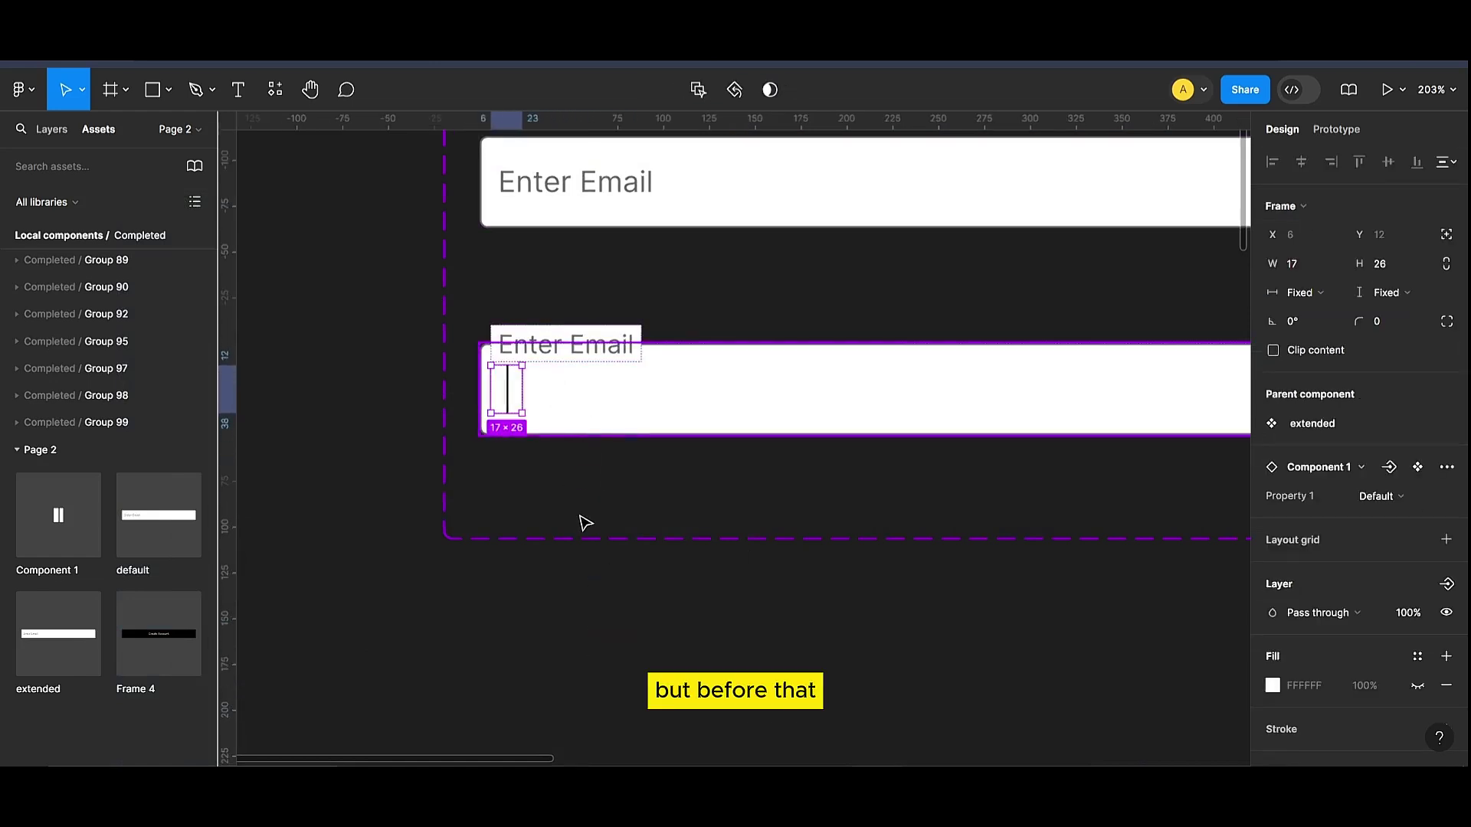
pyautogui.click(704, 524)
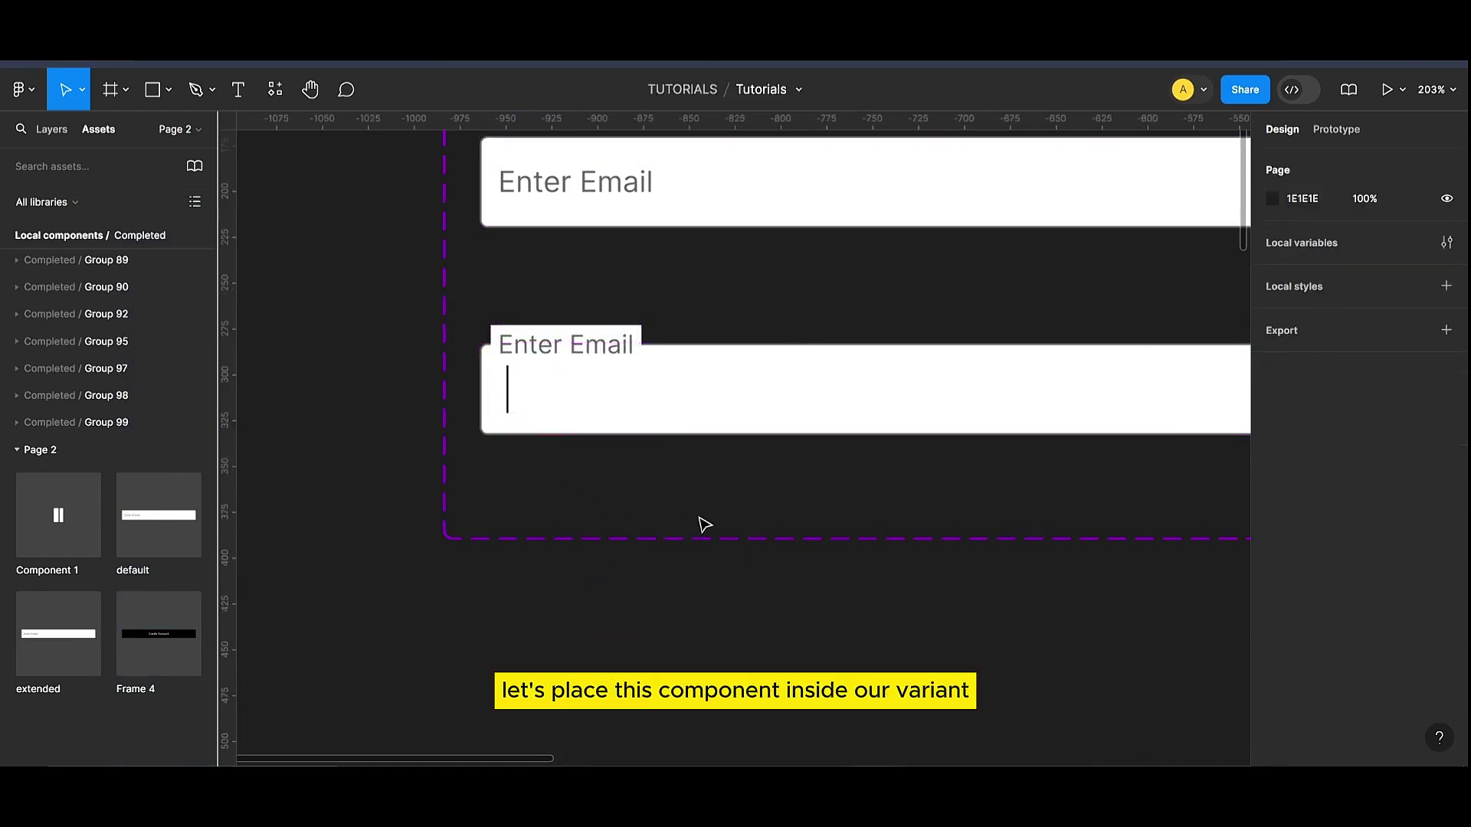
# Step: Resize the cursor instance inside the email field variant to 14 × 22
pyautogui.click(507, 402)
pyautogui.click(508, 398)
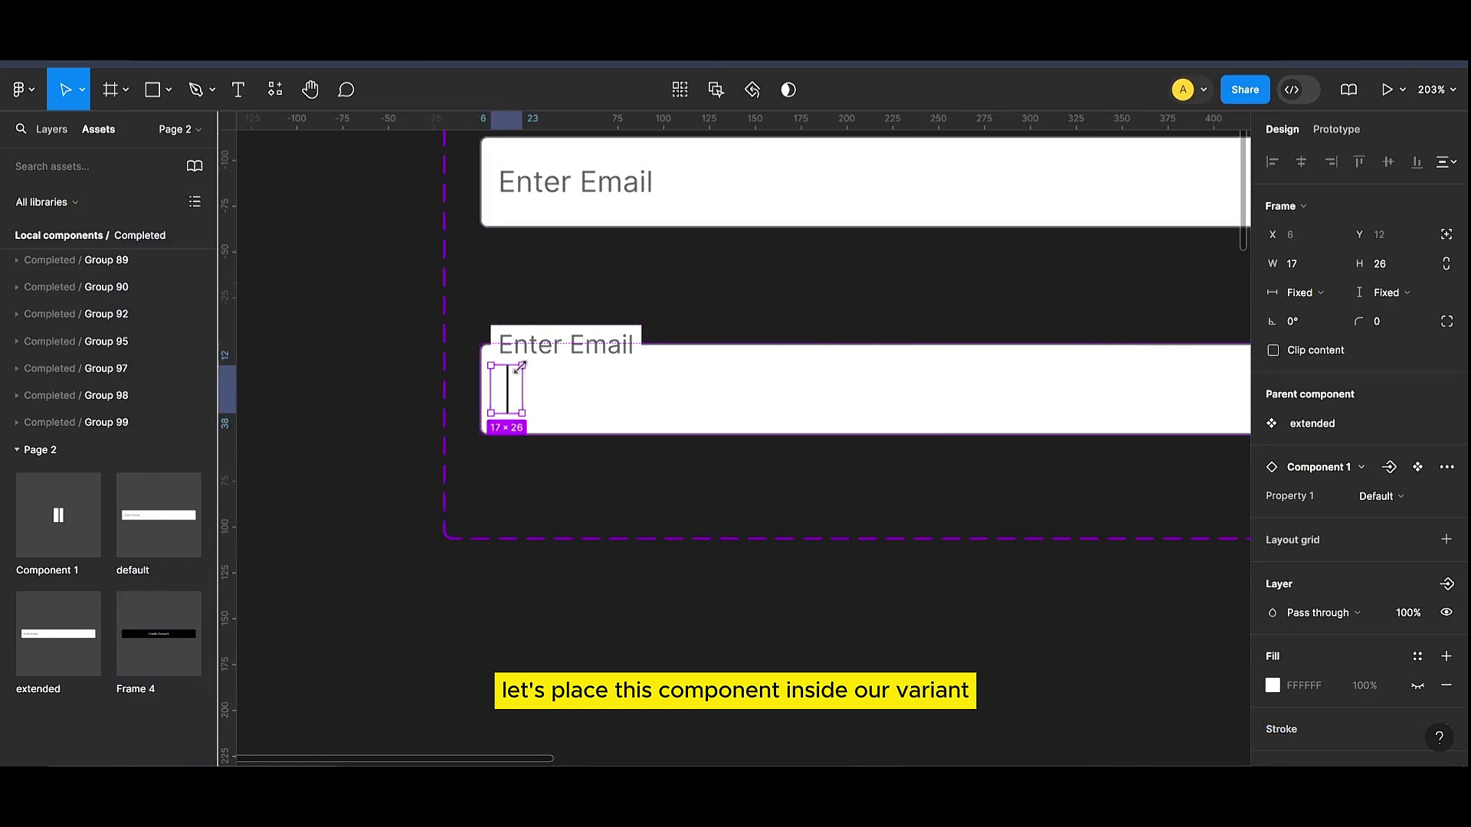
pyautogui.moveTo(519, 366); pyautogui.dragTo(515, 373)
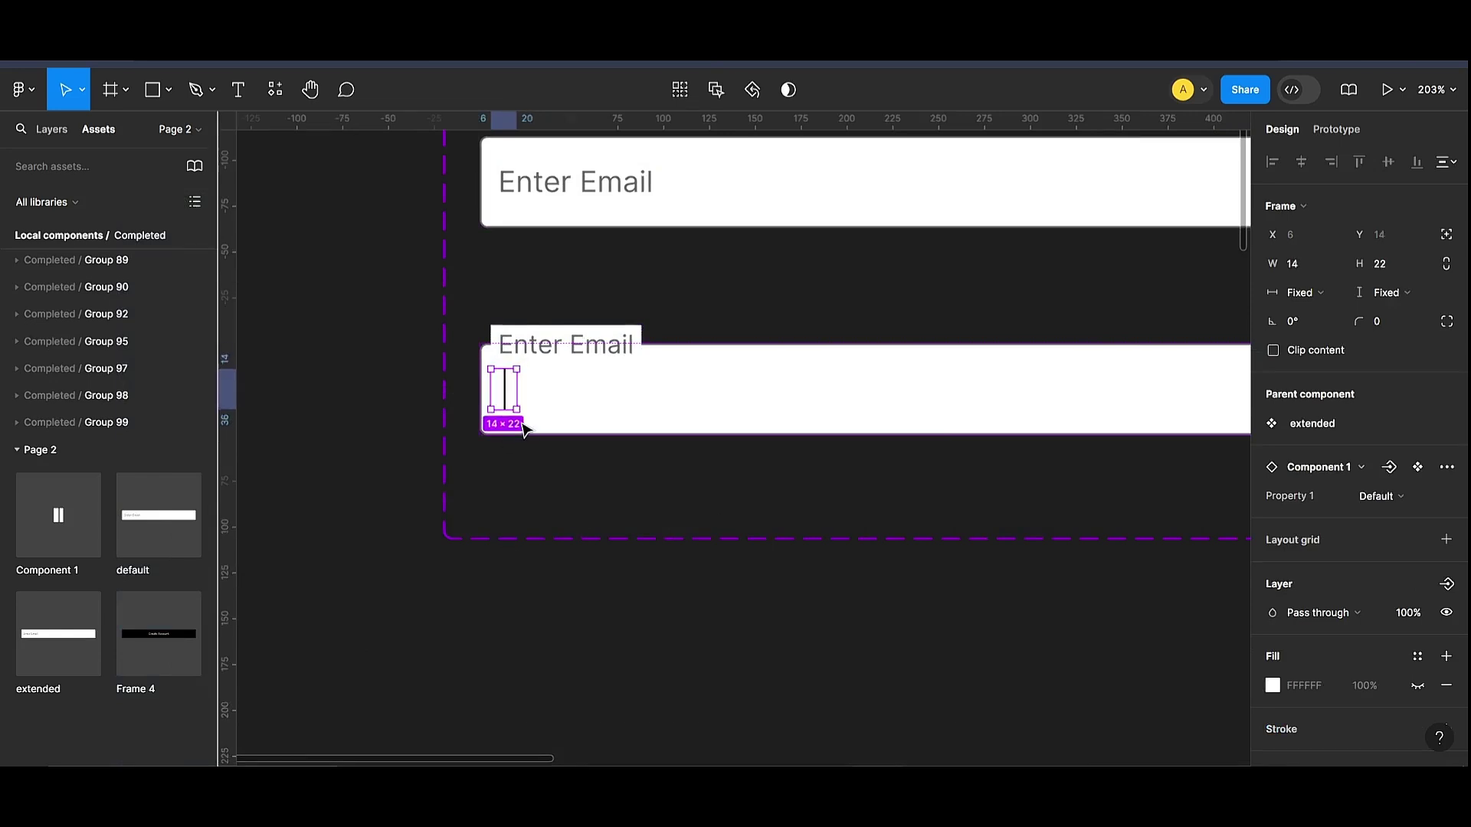
pyautogui.press('Escape')
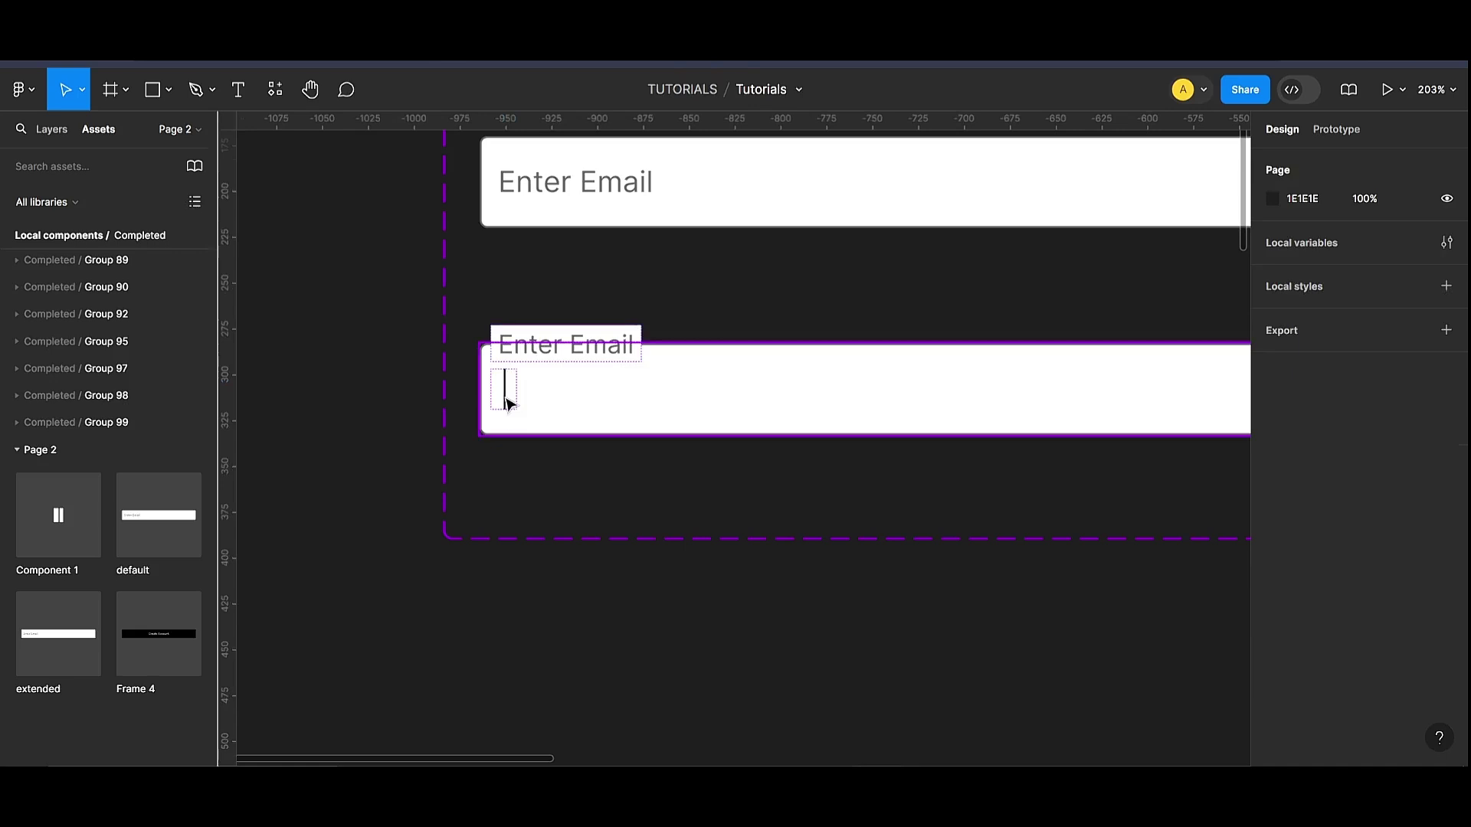
pyautogui.click(507, 404)
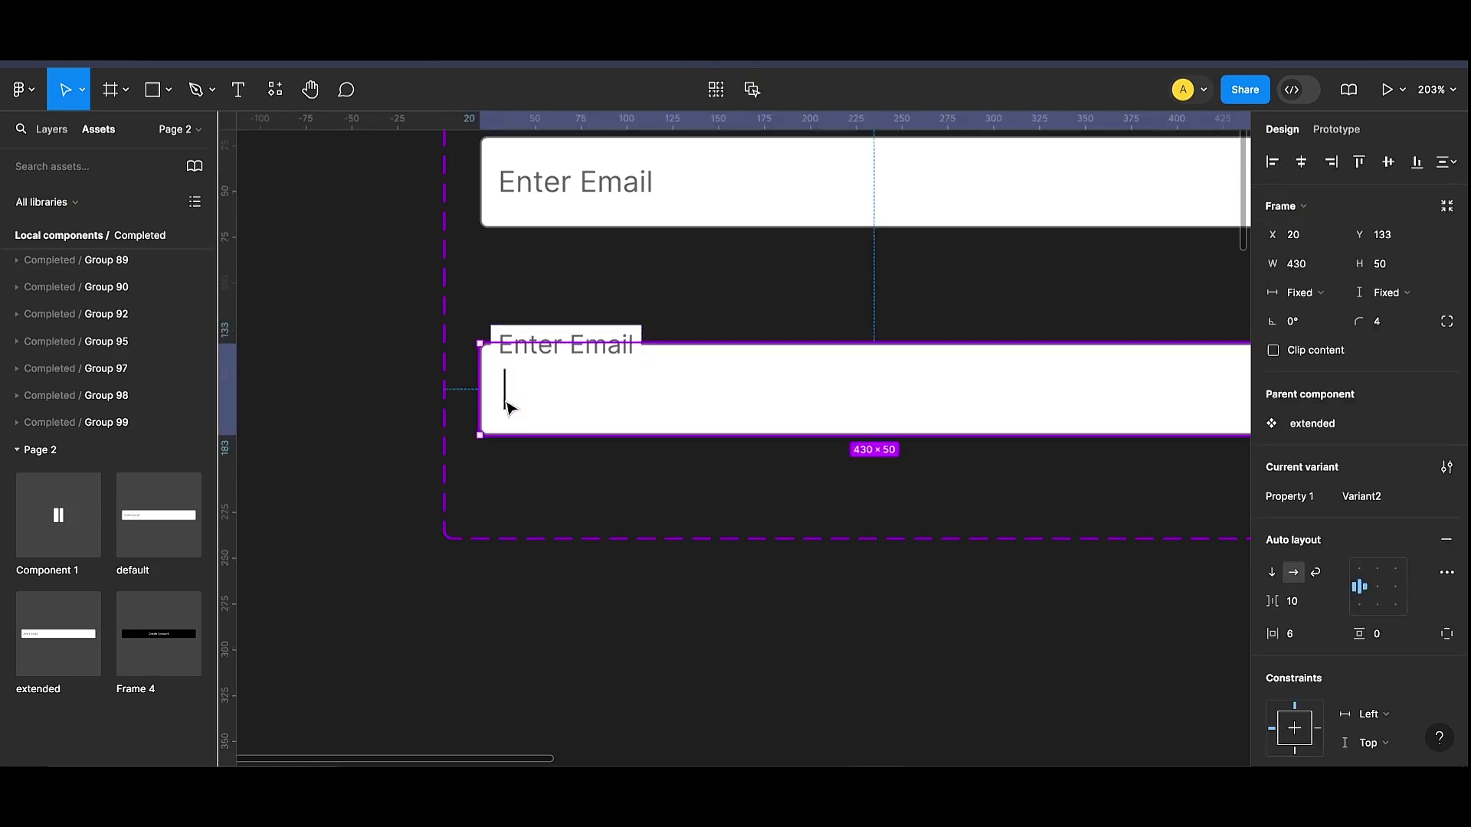
pyautogui.click(509, 404)
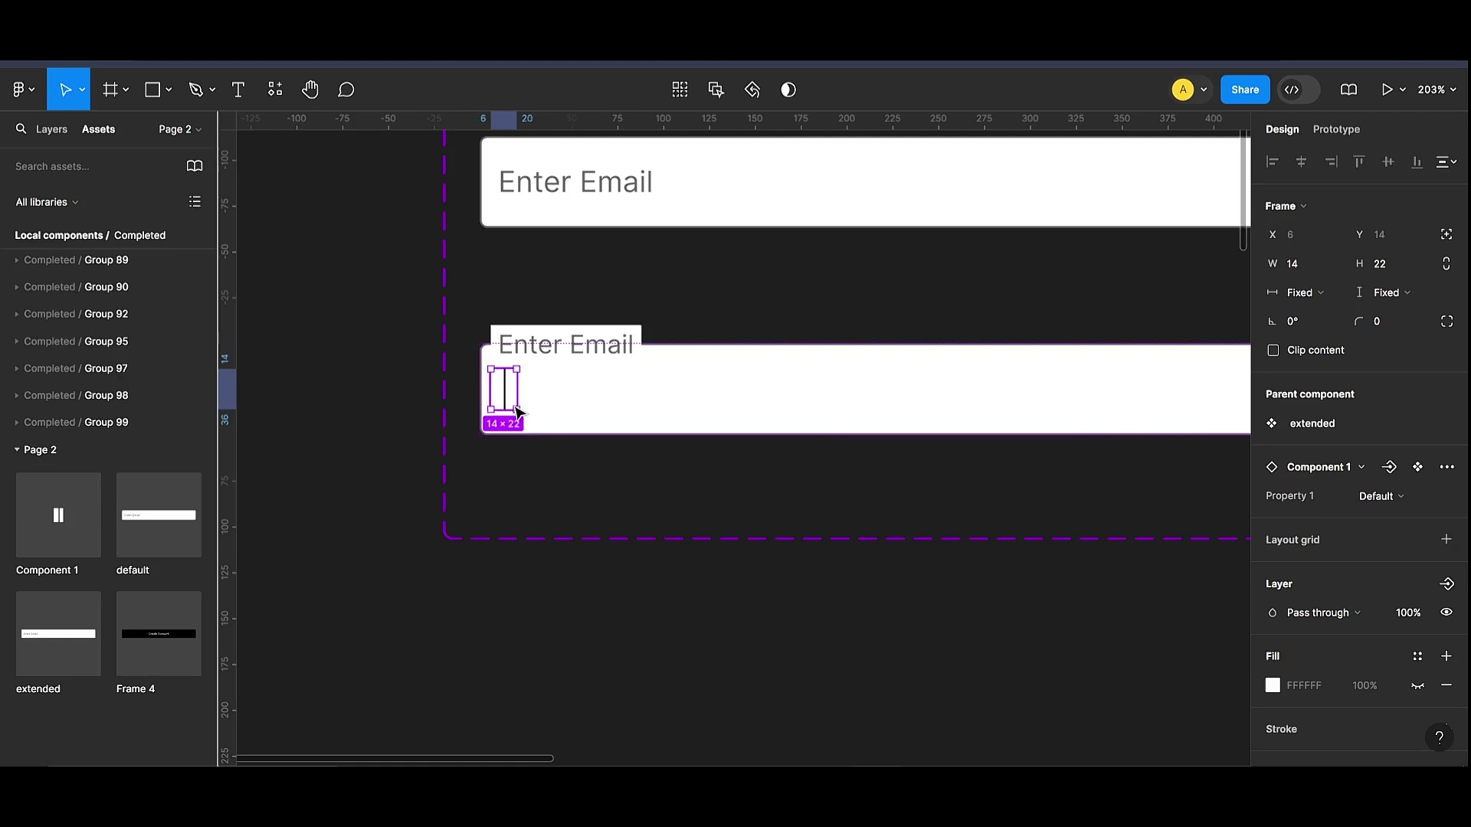
pyautogui.press('Escape')
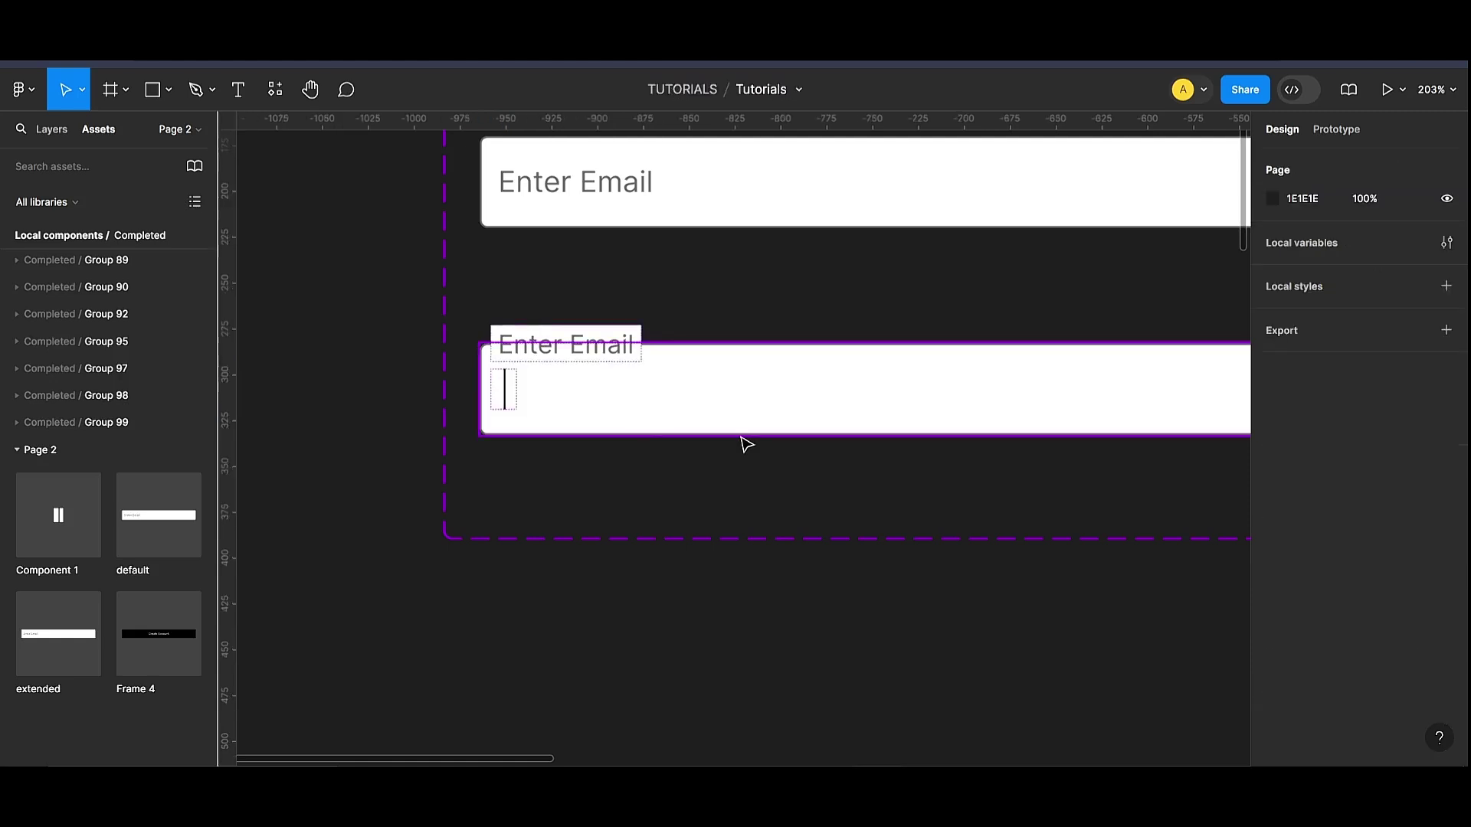
# Step: Reduce the left padding of the email field variant holding the cursor to 5
pyautogui.click(717, 357)
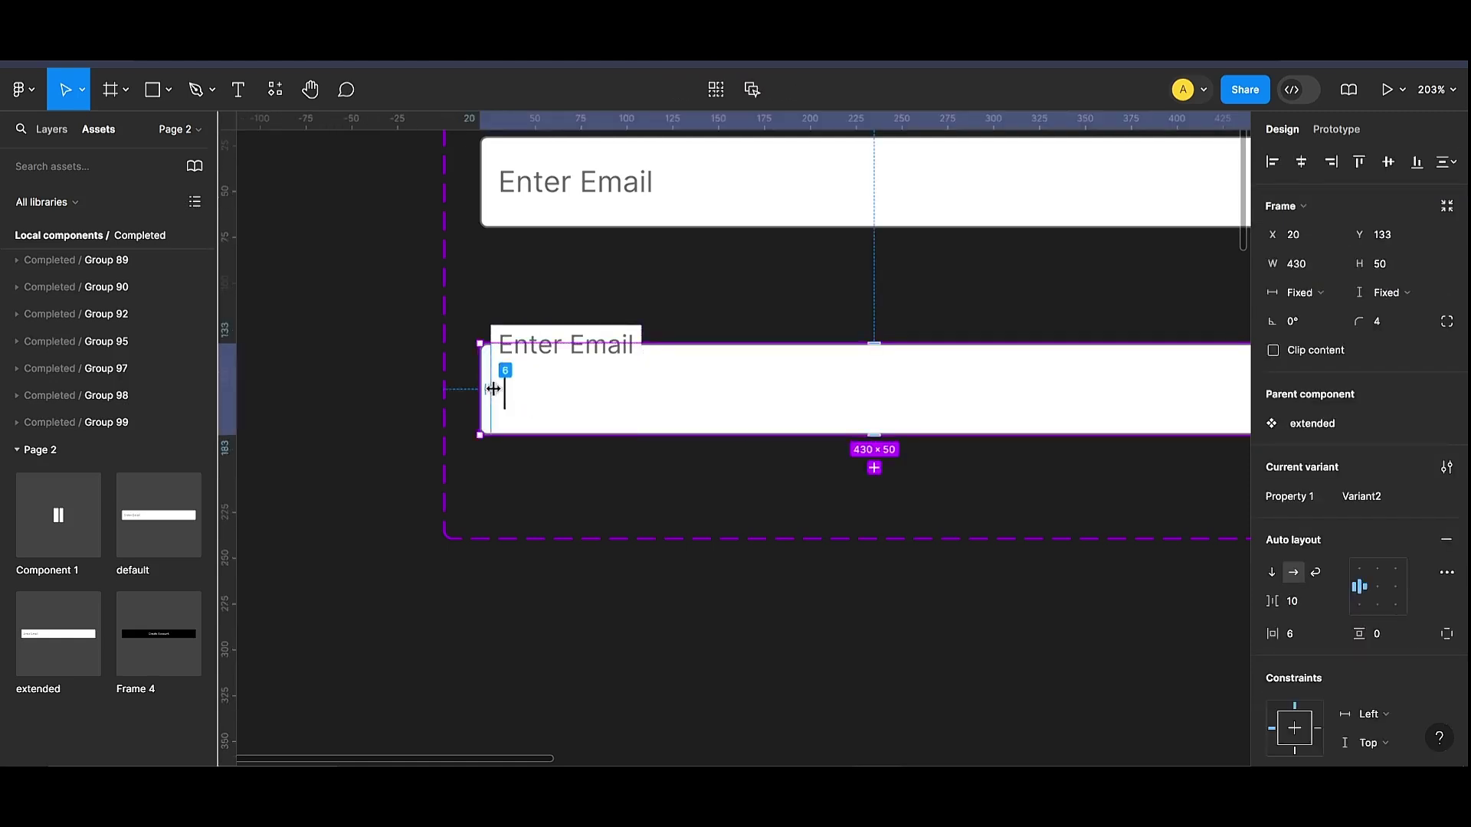
pyautogui.moveTo(495, 389); pyautogui.dragTo(489, 391)
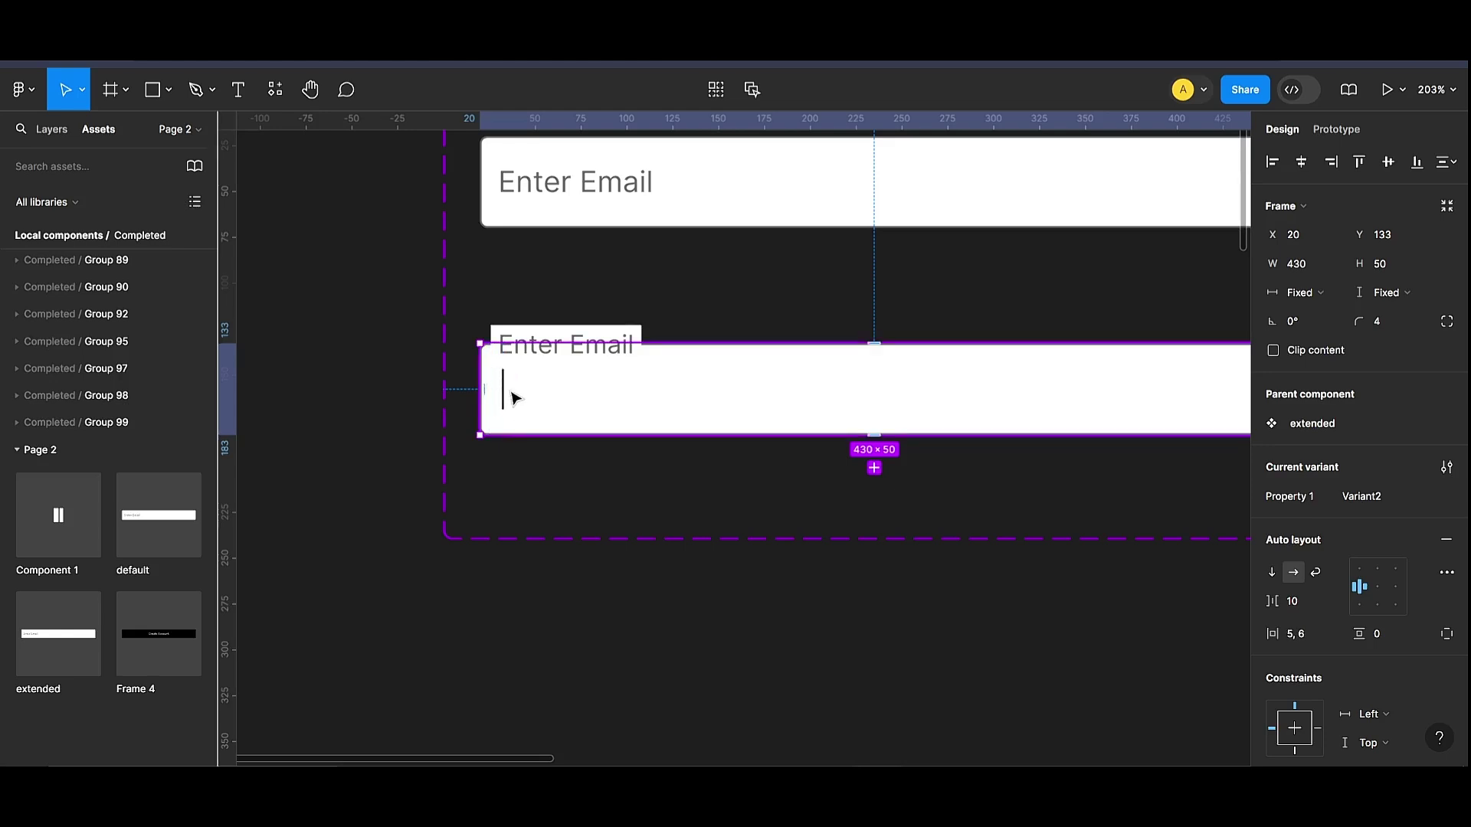
pyautogui.click(953, 701)
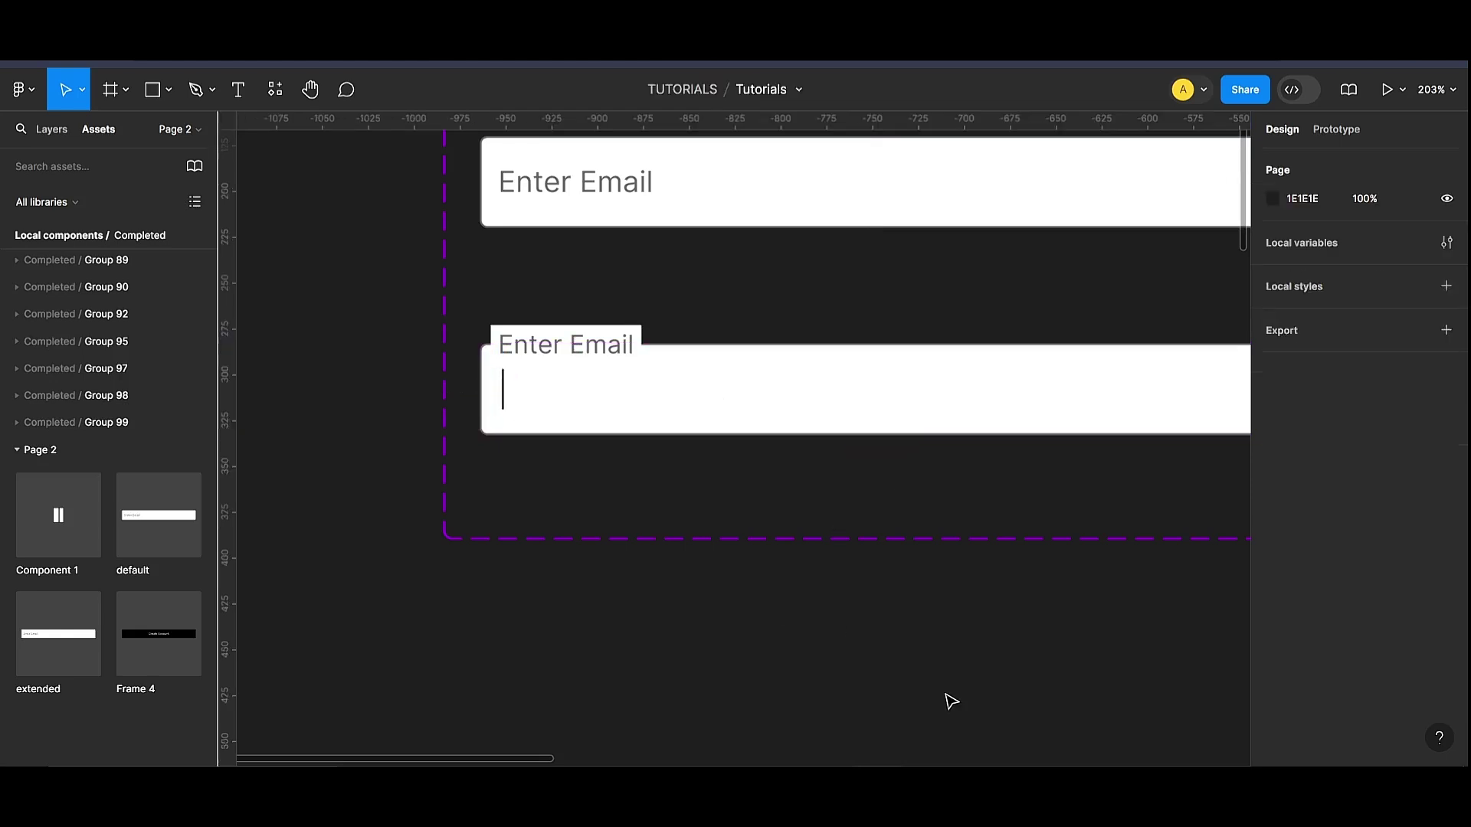
# Step: Place a copy of the "Create your Account." headline on the frame's white half and set its fill to black (000000)
pyautogui.scroll(-2, 372, 433)
pyautogui.scroll(-3, 903, 576)
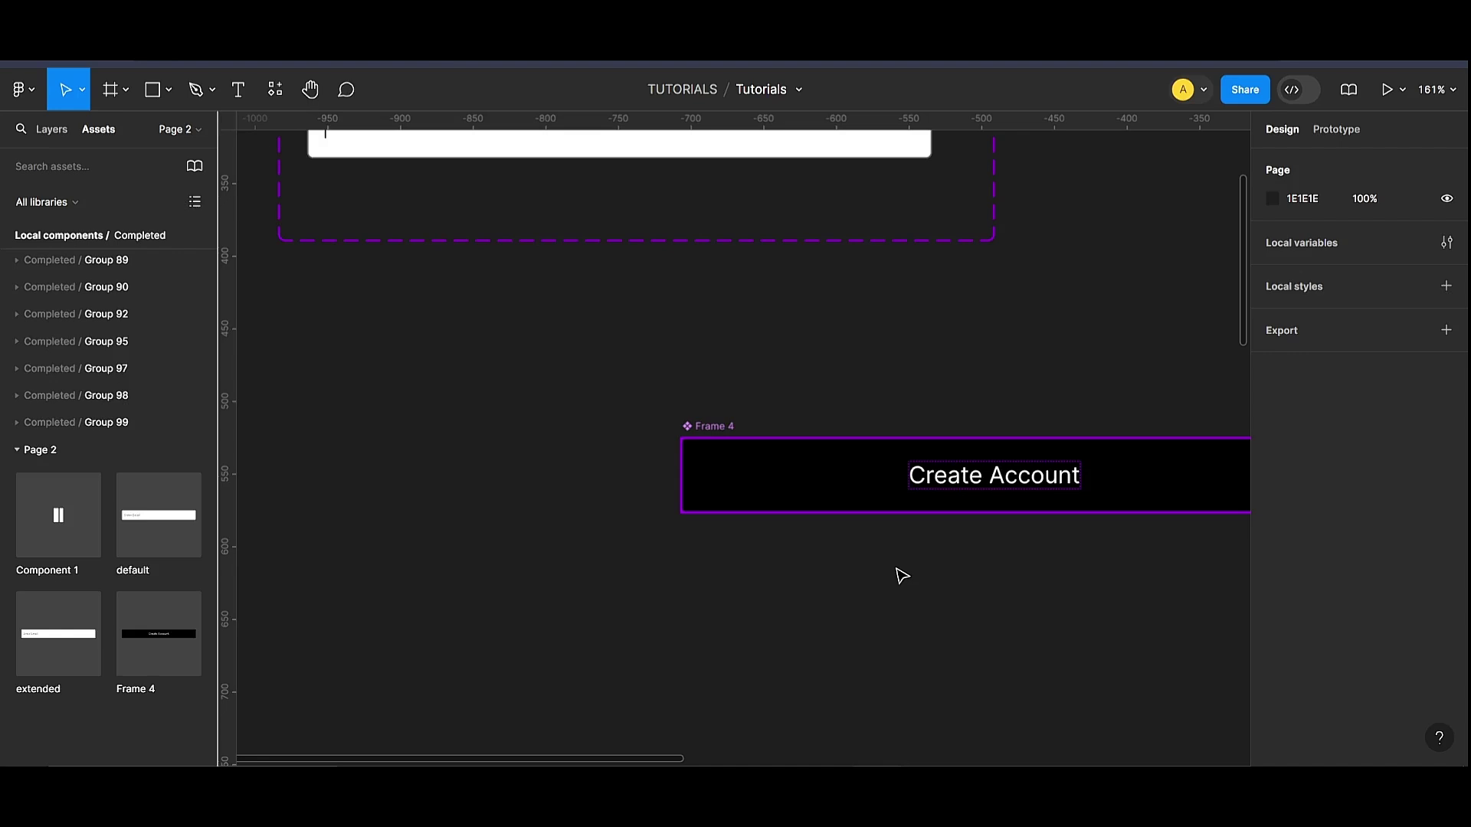
pyautogui.scroll(-3, 903, 576)
pyautogui.scroll(-3, 1022, 564)
pyautogui.moveTo(912, 761); pyautogui.dragTo(1233, 765)
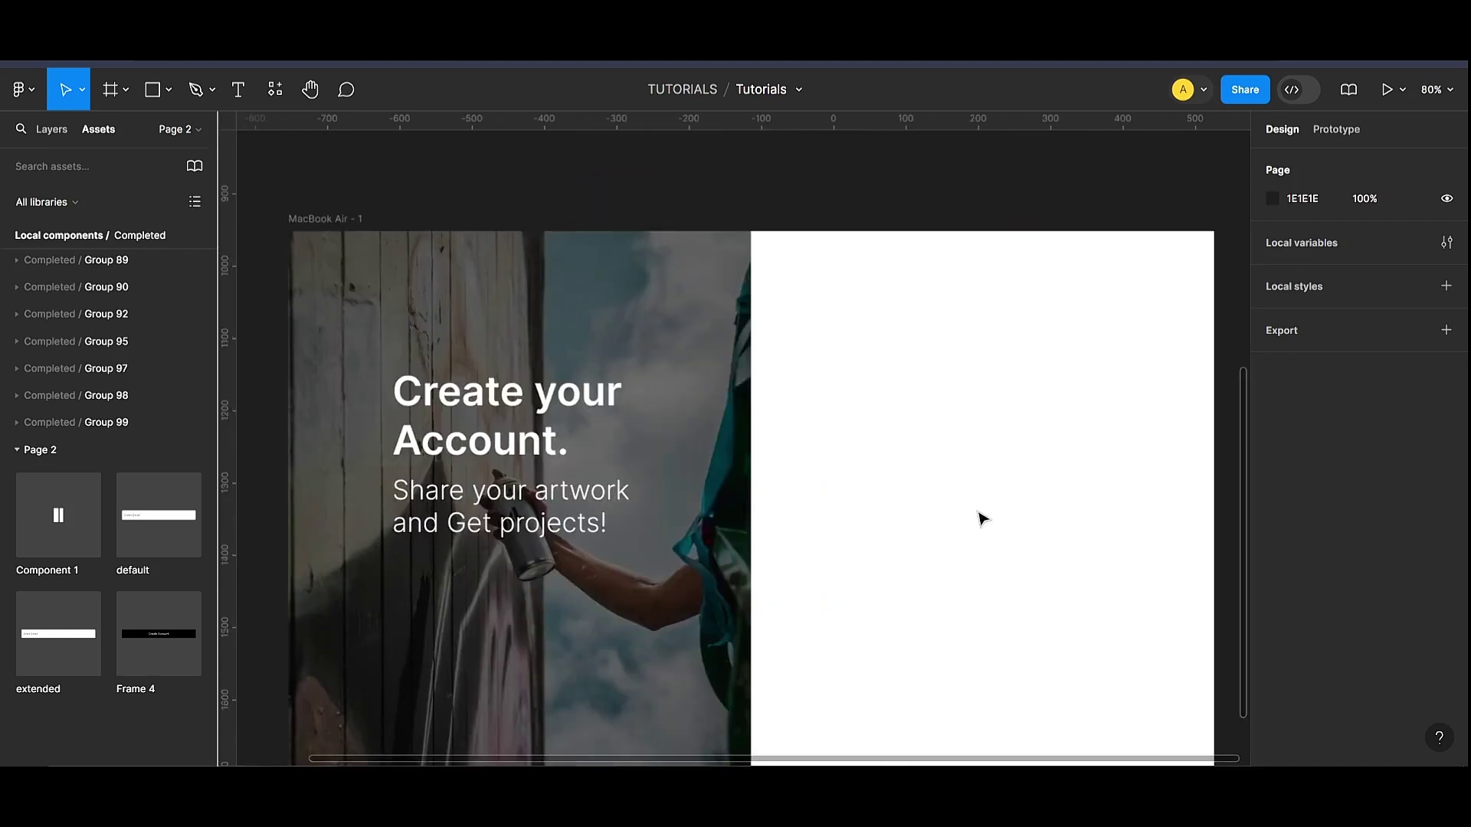
pyautogui.scroll(-2, 302, 181)
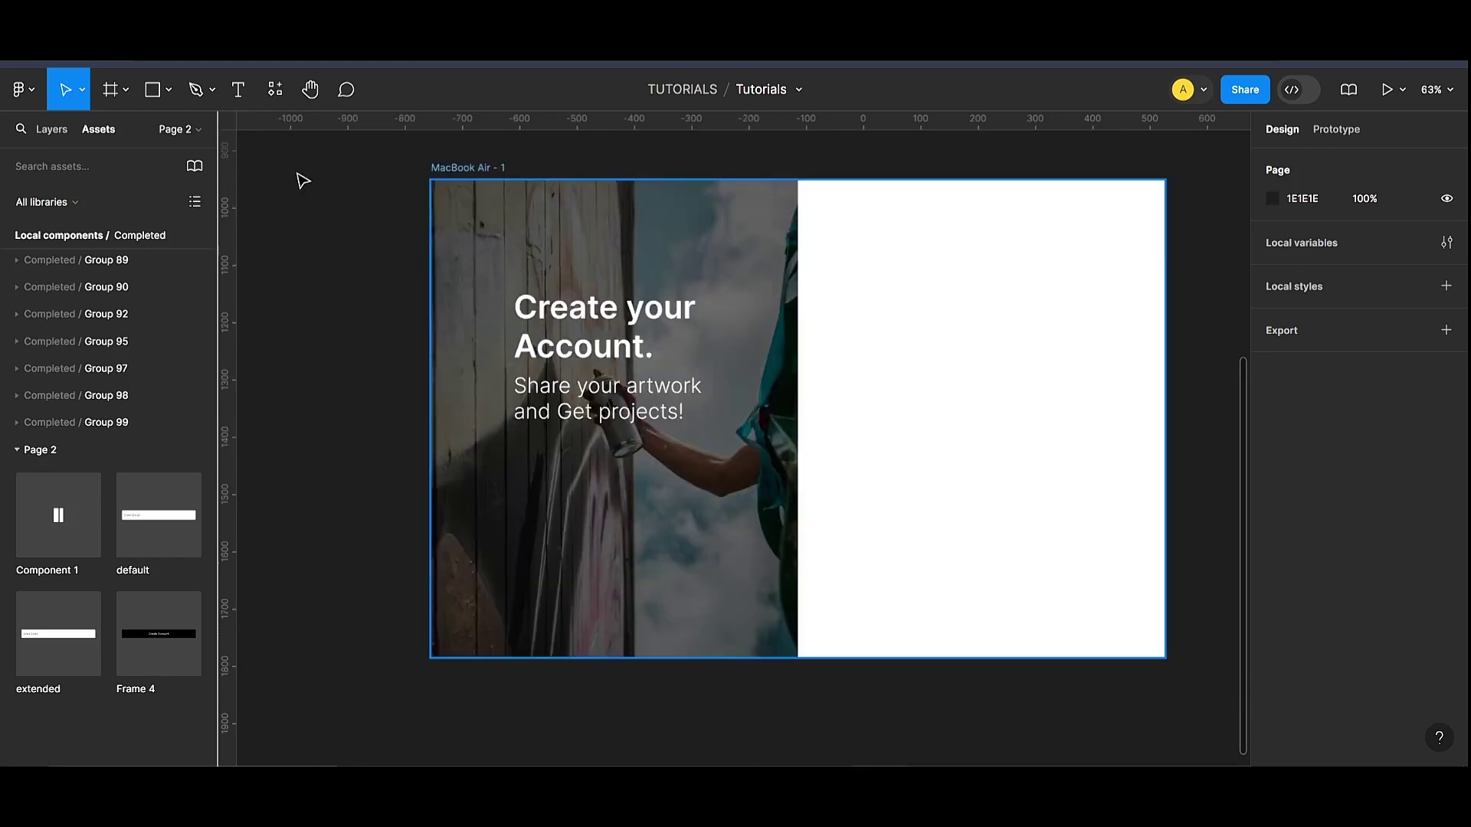
pyautogui.click(937, 373)
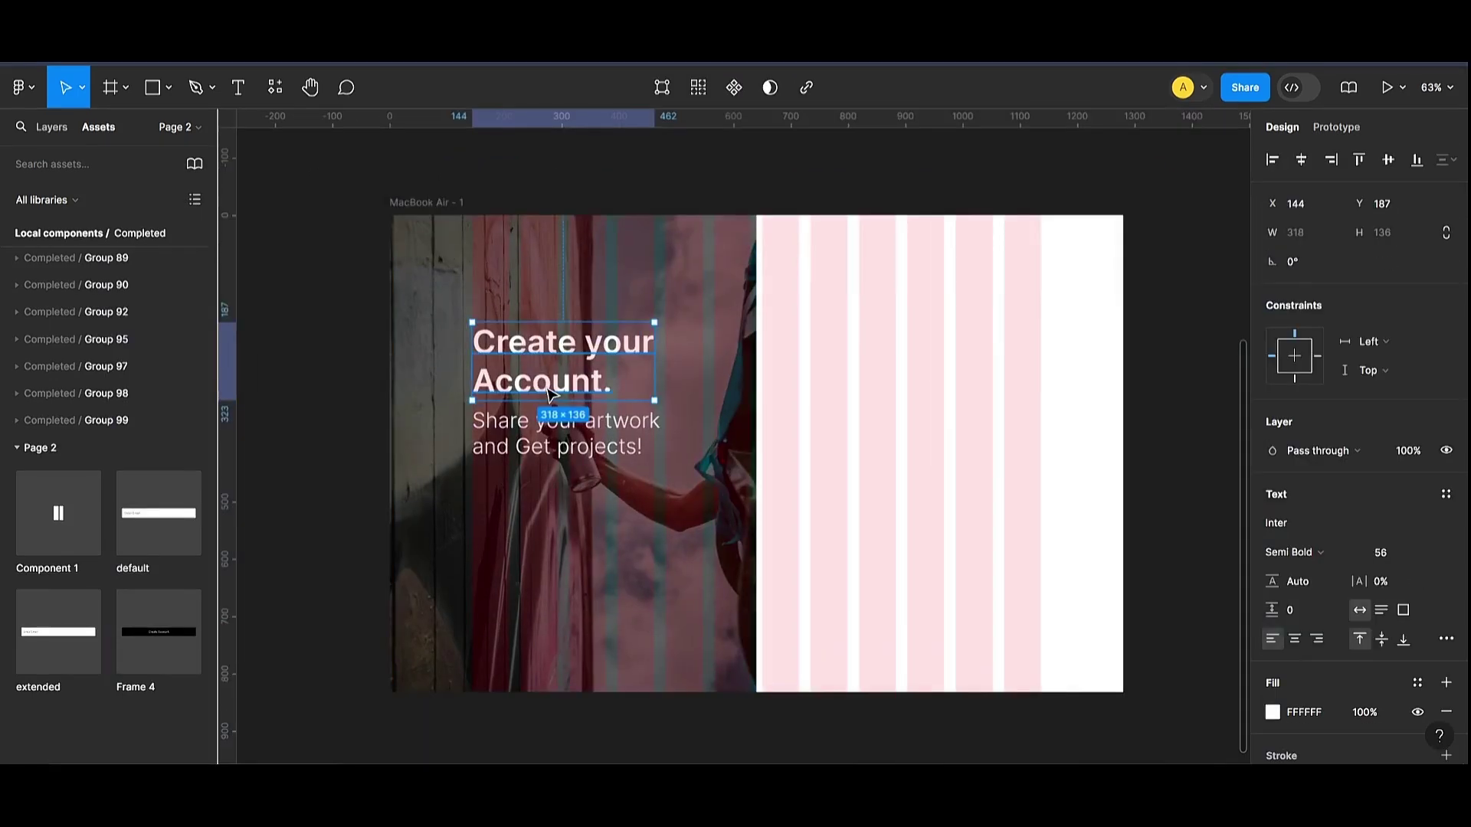
pyautogui.moveTo(558, 386); pyautogui.dragTo(905, 362)
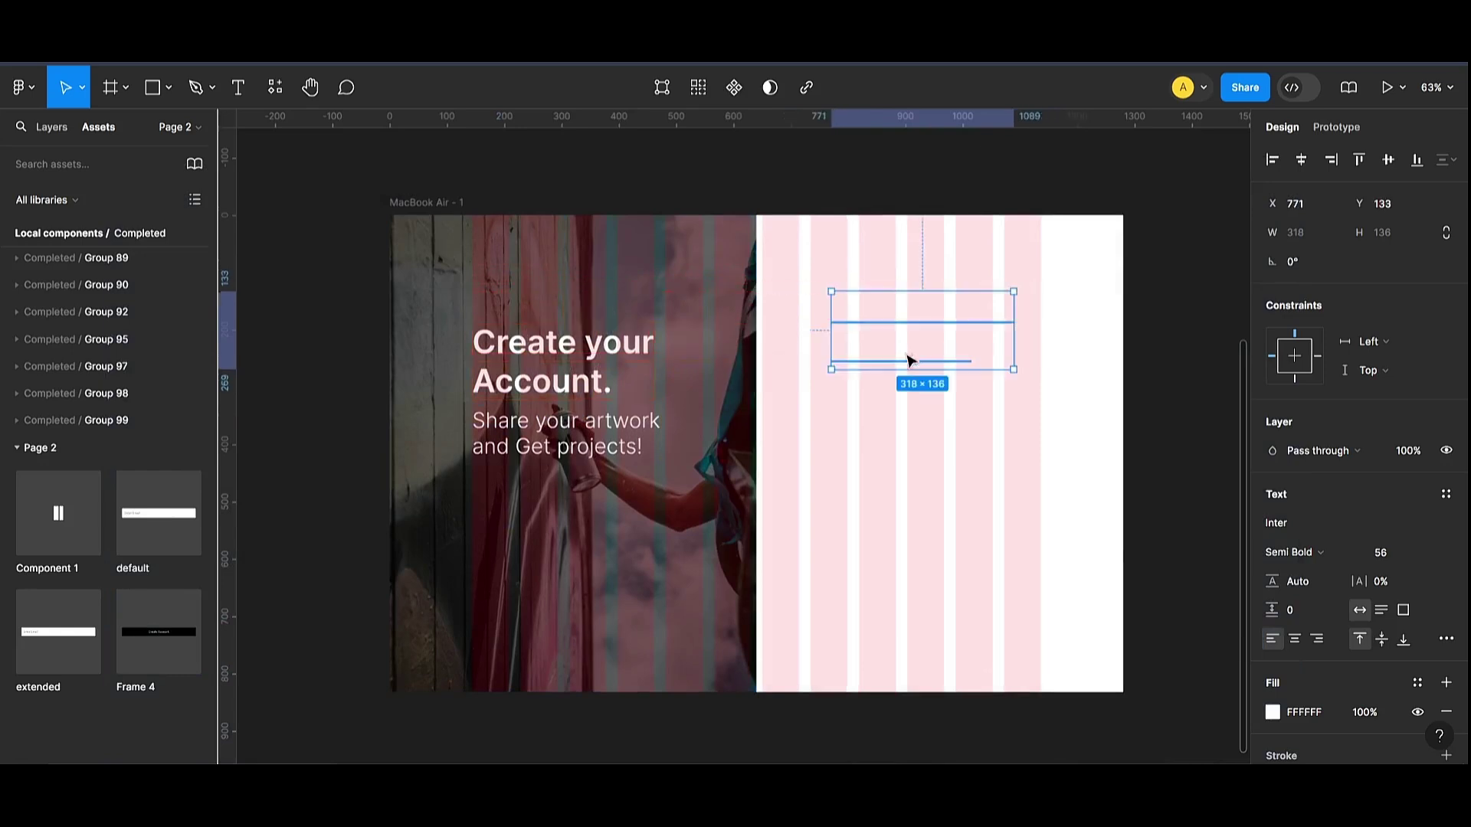
pyautogui.click(1273, 712)
pyautogui.click(1101, 666)
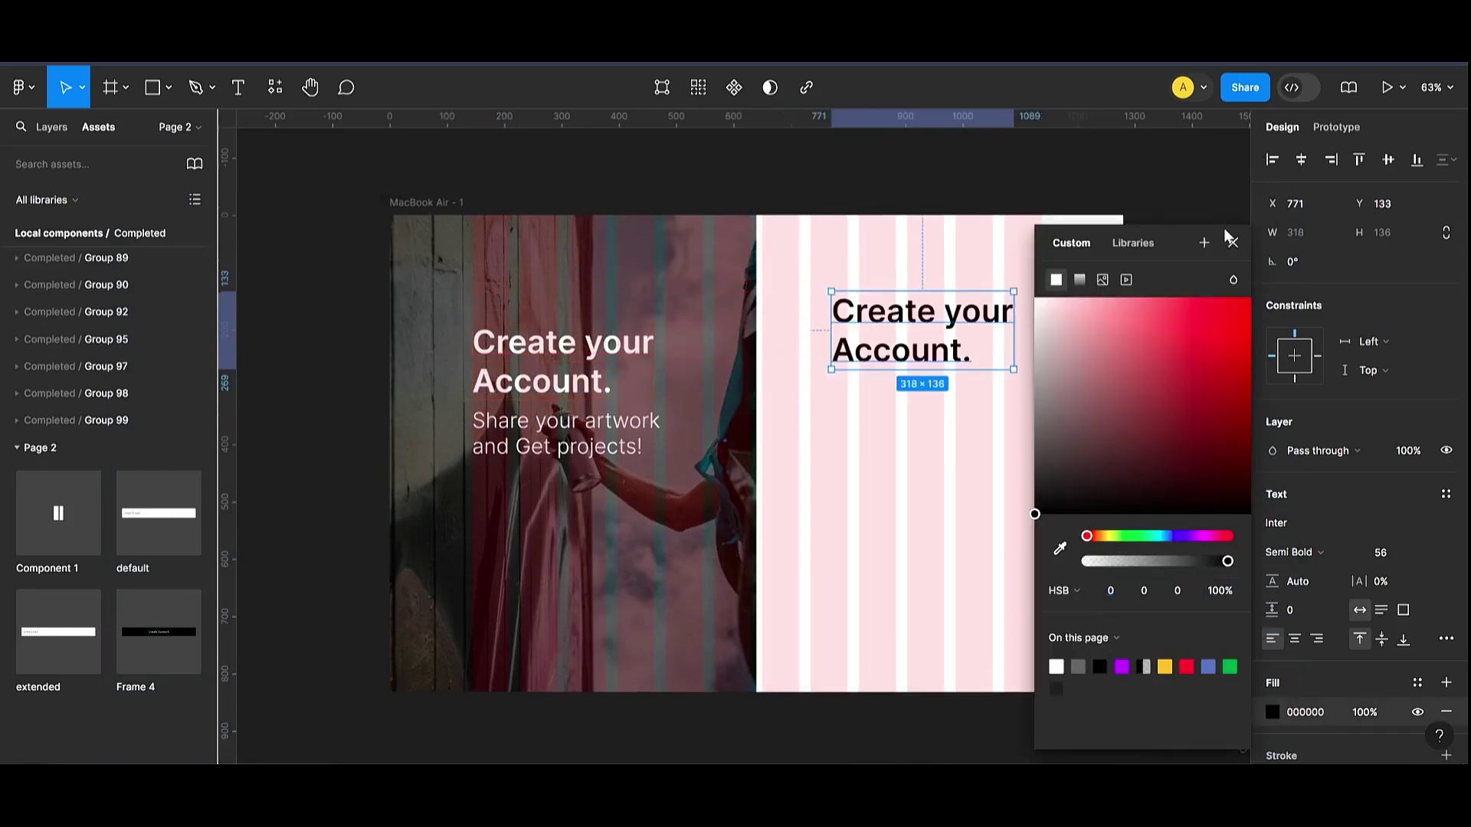
# Step: Set the black headline copy to Semi Bold with a font size of 36
pyautogui.click(975, 338)
pyautogui.doubleClick(976, 338)
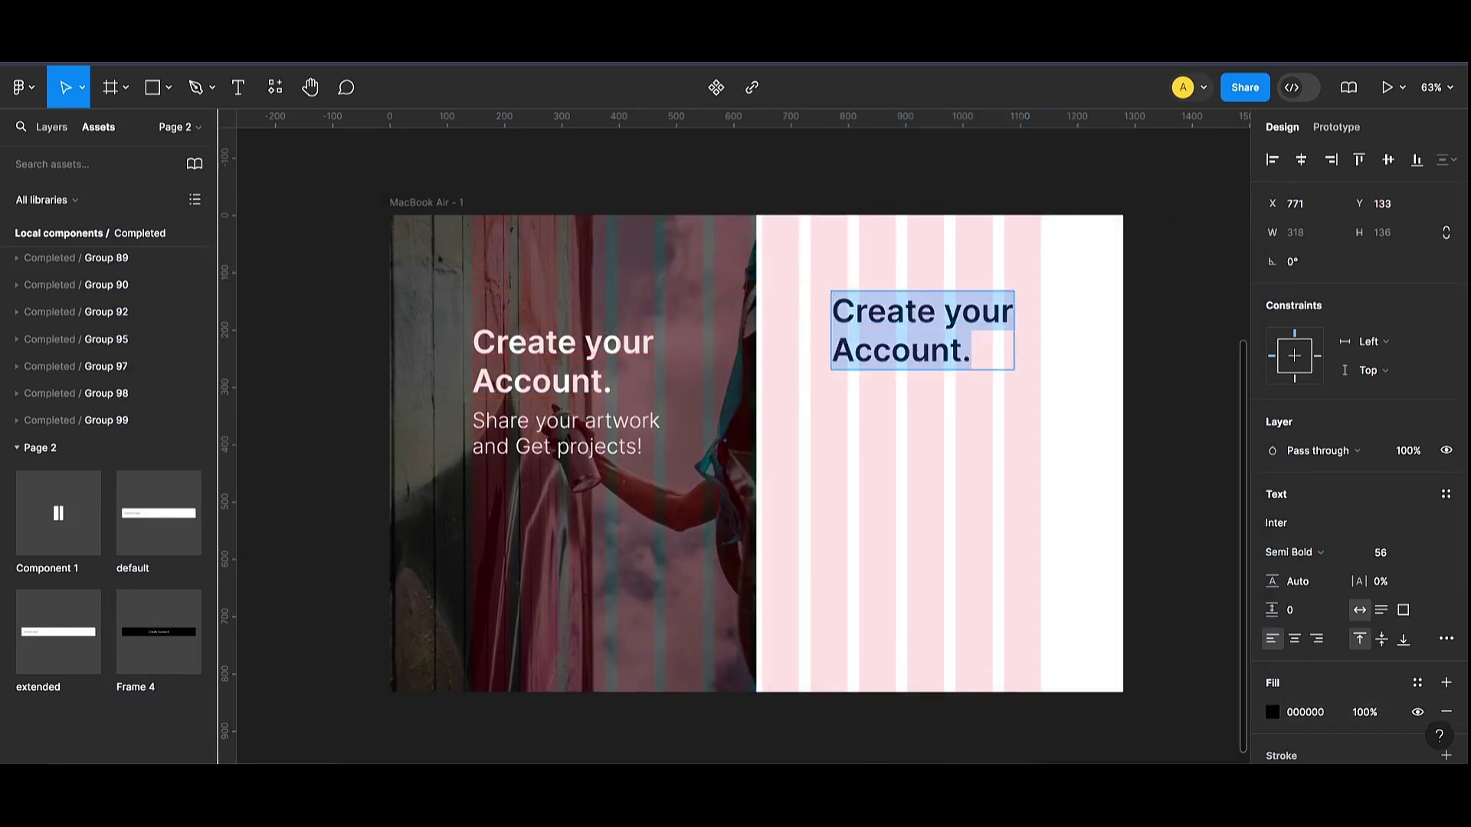
pyautogui.click(1360, 550)
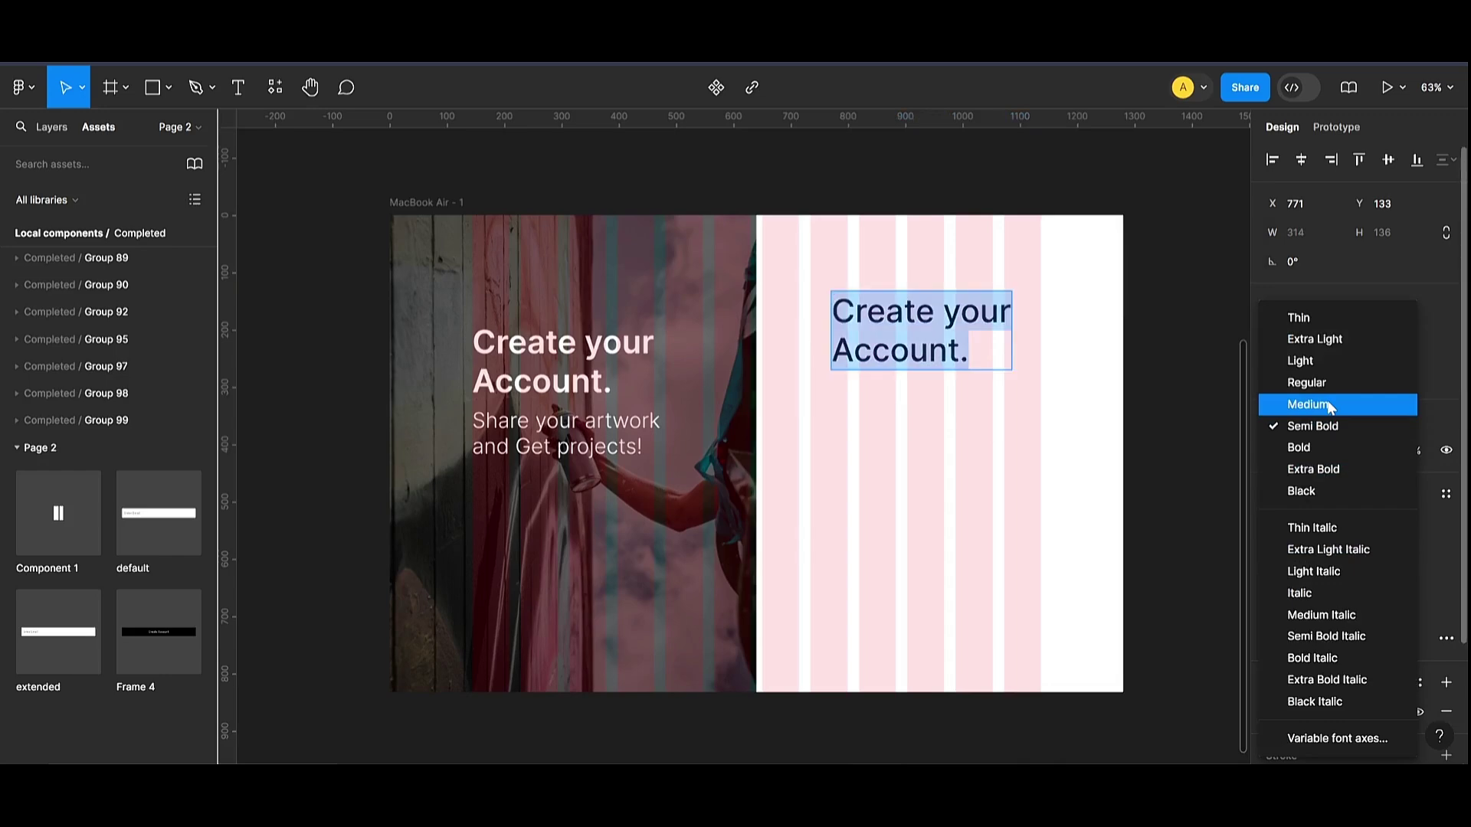
pyautogui.click(1334, 428)
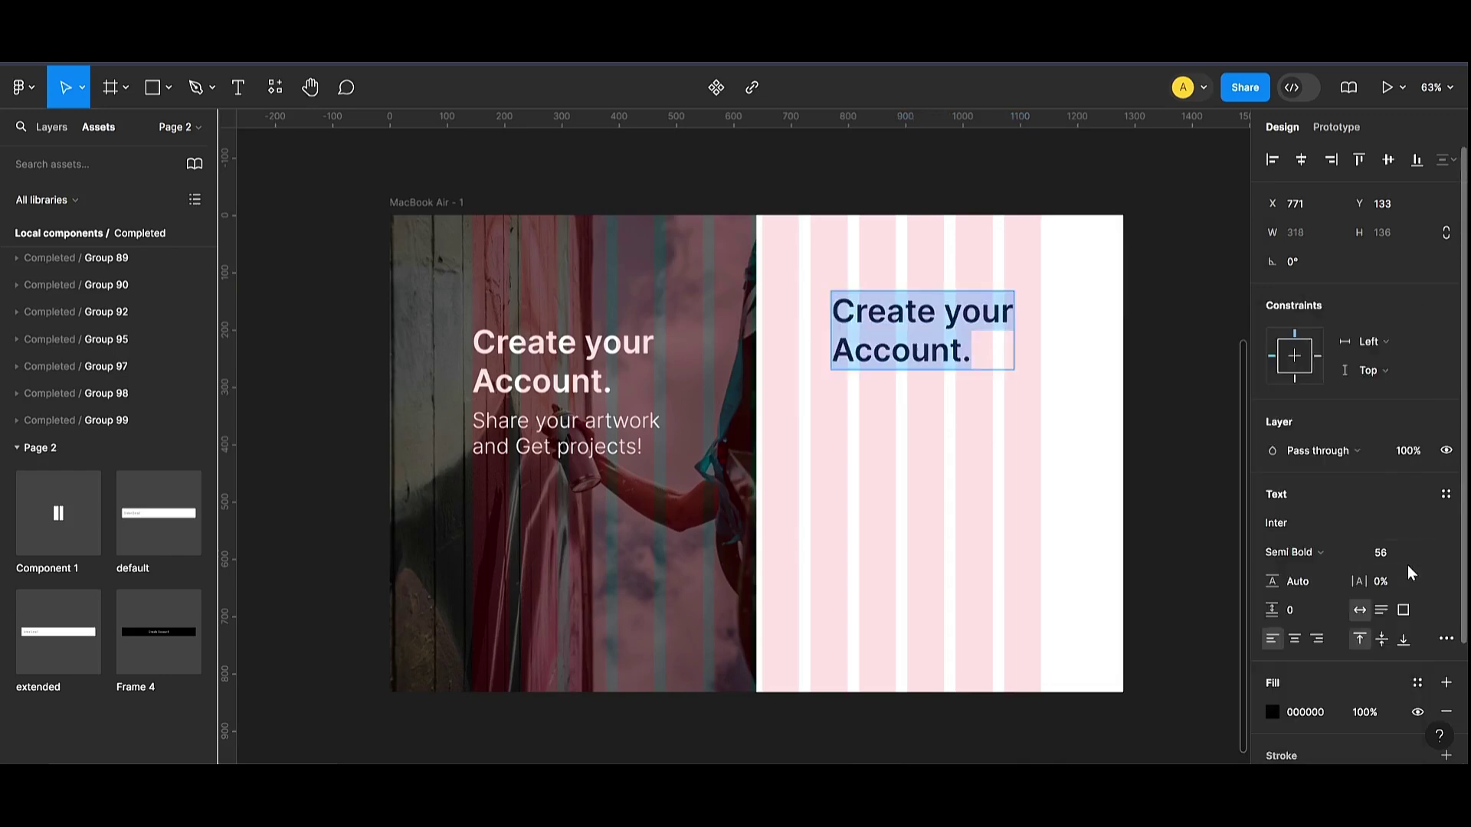
pyautogui.press('Down')
pyautogui.press('Down')
pyautogui.press('Down')
pyautogui.press('Down')
pyautogui.press('Down')
pyautogui.press('Down')
pyautogui.press('Down')
pyautogui.press('Down')
pyautogui.press('Down')
pyautogui.press('Down')
pyautogui.press('Down')
pyautogui.press('Down')
pyautogui.press('Down')
pyautogui.press('Down')
pyautogui.press('Down')
pyautogui.press('Down')
pyautogui.press('Down')
pyautogui.press('Down')
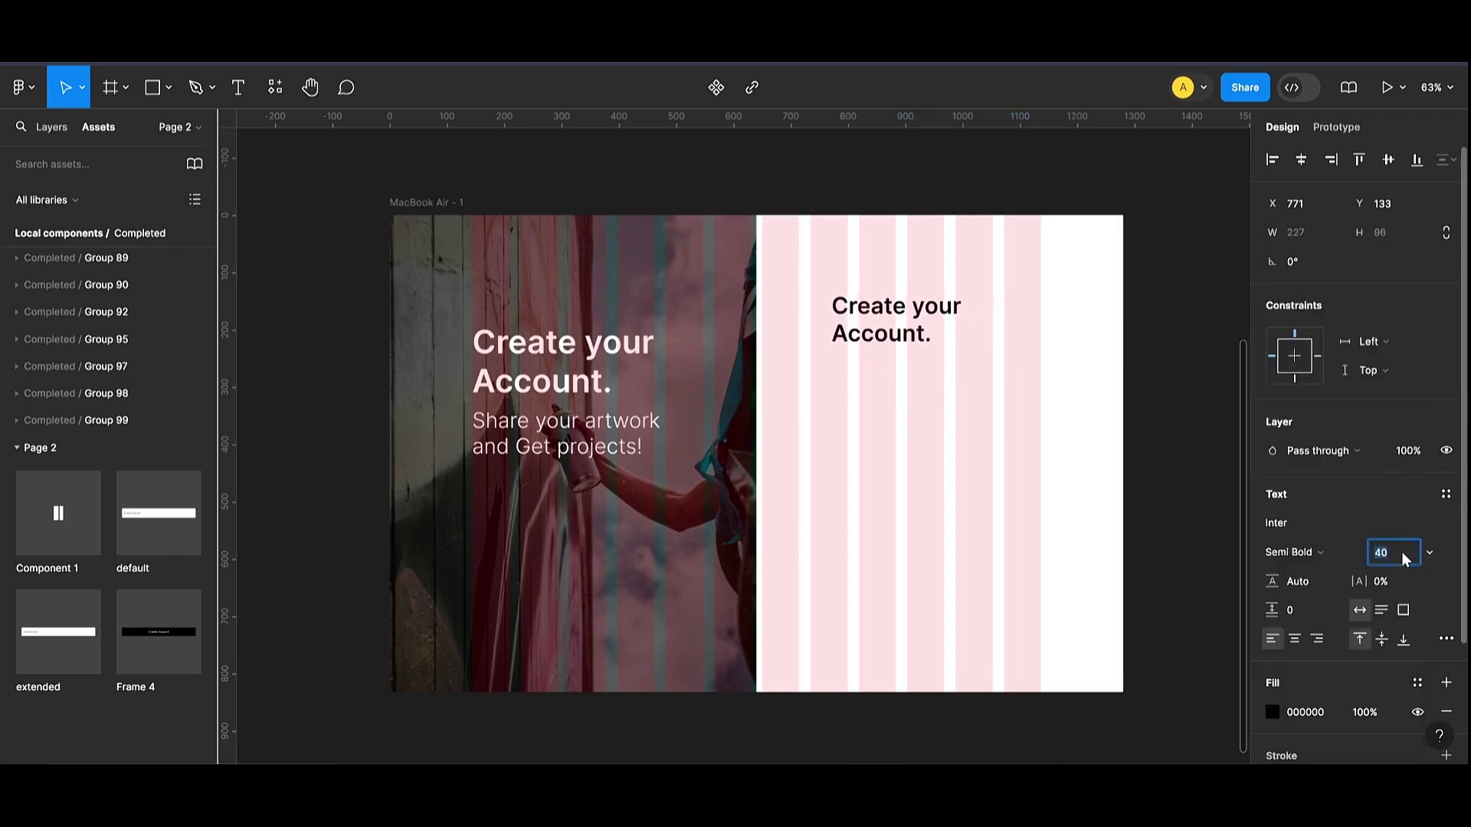
pyautogui.press('Down')
pyautogui.press('Down')
# Step: Rewrite the black heading so "Create your Account." sits on a single line, removing the second line
pyautogui.scroll(5, 894, 356)
pyautogui.click(1003, 253)
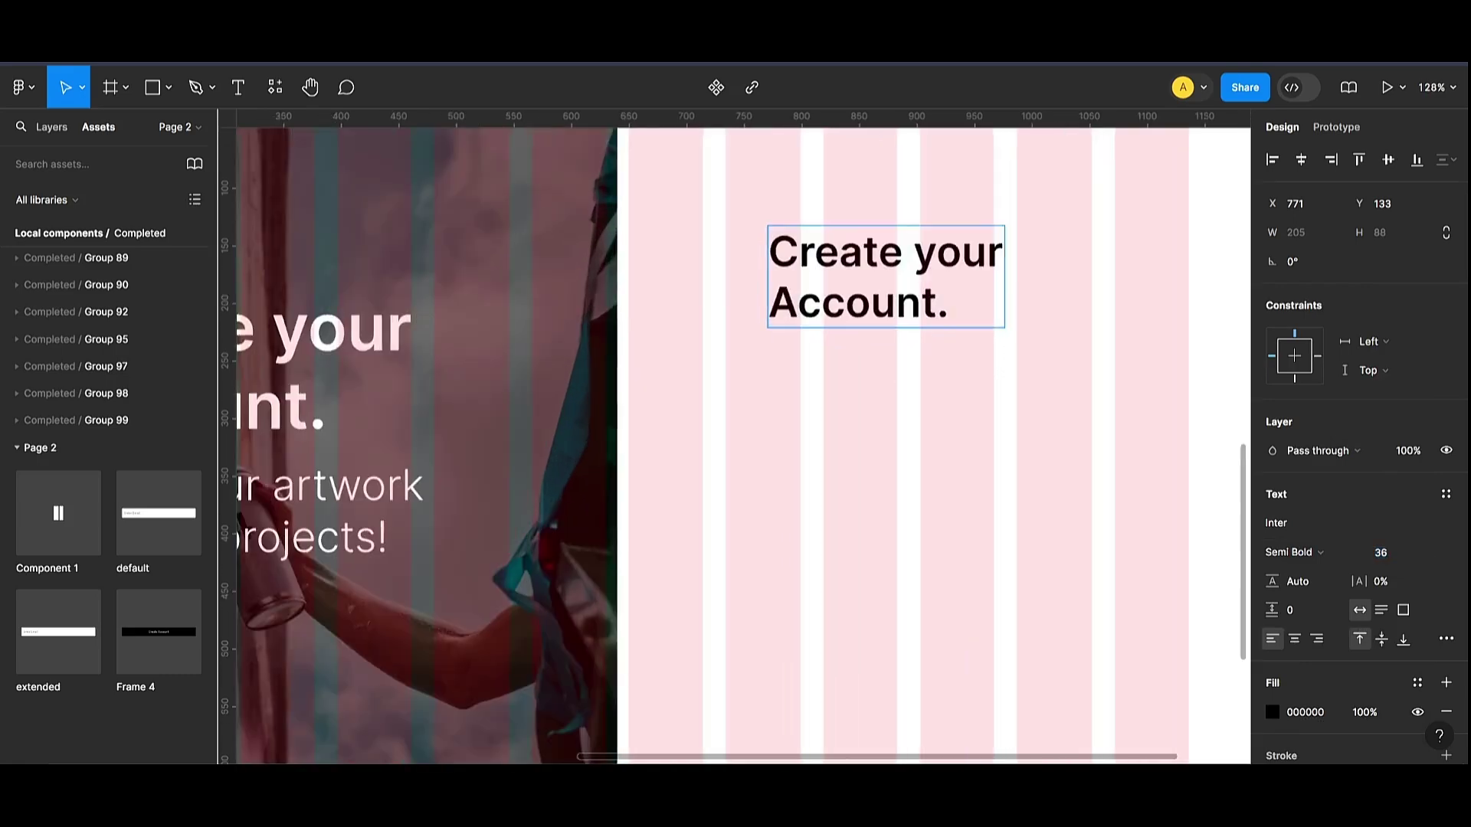
pyautogui.press('capslock')
pyautogui.write('acc')
pyautogui.press('BackSpace')
pyautogui.press('BackSpace')
pyautogui.press('BackSpace')
pyautogui.press('BackSpace')
pyautogui.press('capslock')
pyautogui.write('ACCOUNT')
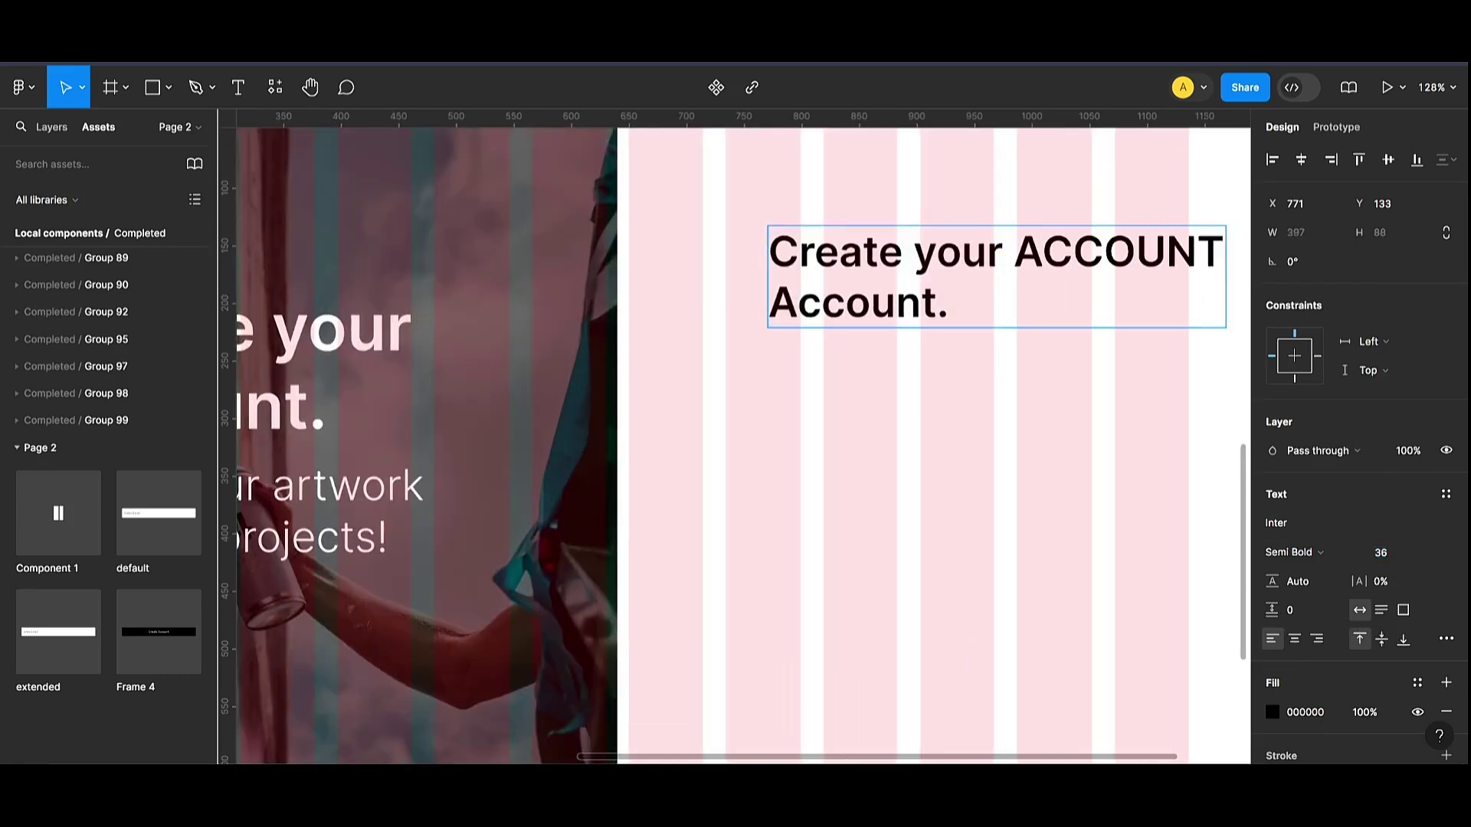
pyautogui.press('BackSpace')
pyautogui.press('BackSpace')
pyautogui.press('BackSpace')
pyautogui.press('BackSpace')
pyautogui.press('BackSpace')
pyautogui.press('BackSpace')
pyautogui.press('capslock')
pyautogui.write('ccount.')
pyautogui.moveTo(770, 303); pyautogui.dragTo(881, 359)
pyautogui.press('BackSpace')
pyautogui.press('BackSpace')
pyautogui.press('Escape')
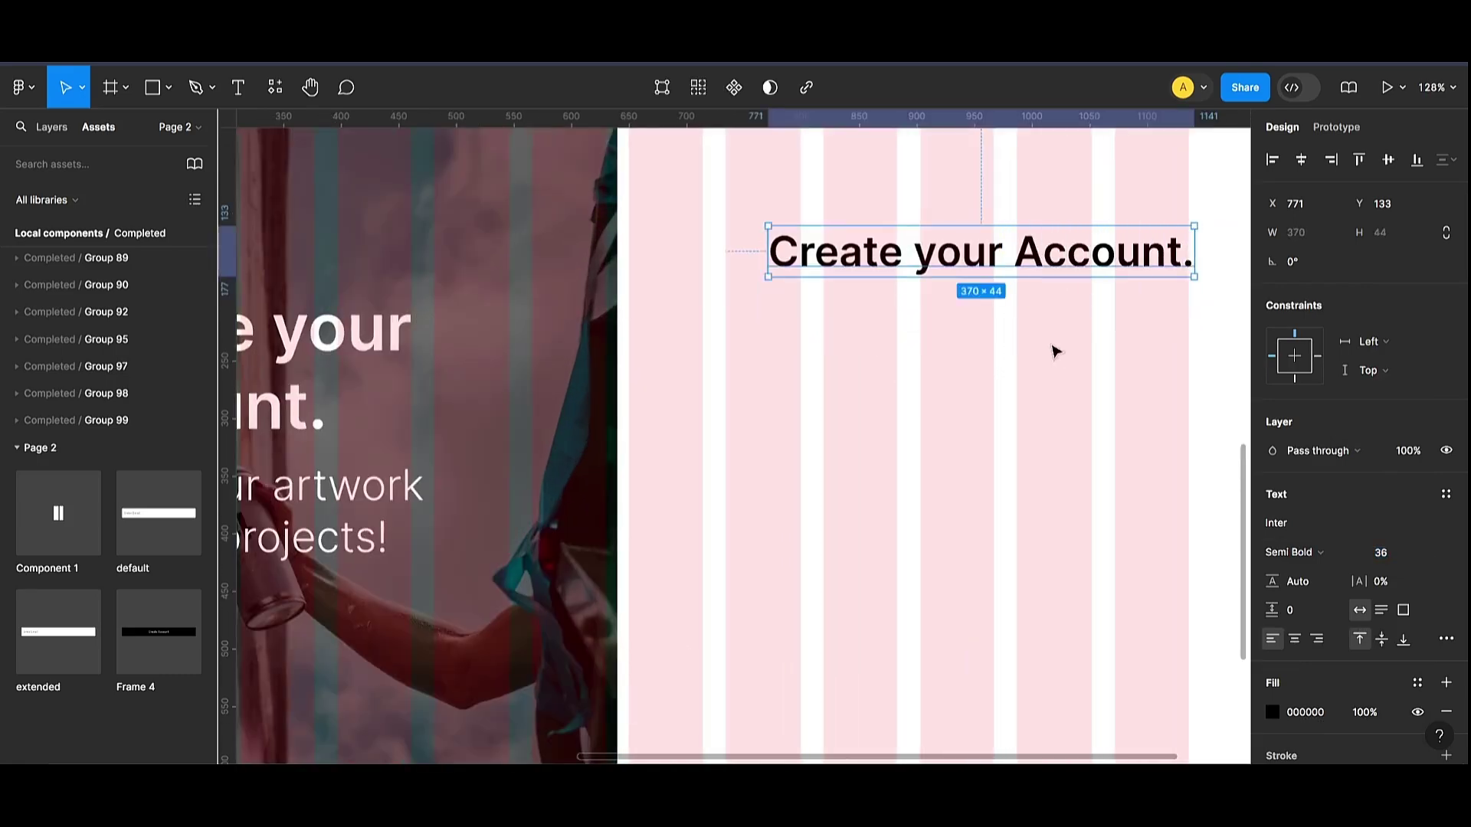
# Step: Set the black heading's weight to Bold and move it to about X 734, Y 152
pyautogui.scroll(-3, 1047, 326)
pyautogui.click(1303, 552)
pyautogui.click(1303, 602)
pyautogui.moveTo(1088, 288); pyautogui.dragTo(1062, 300)
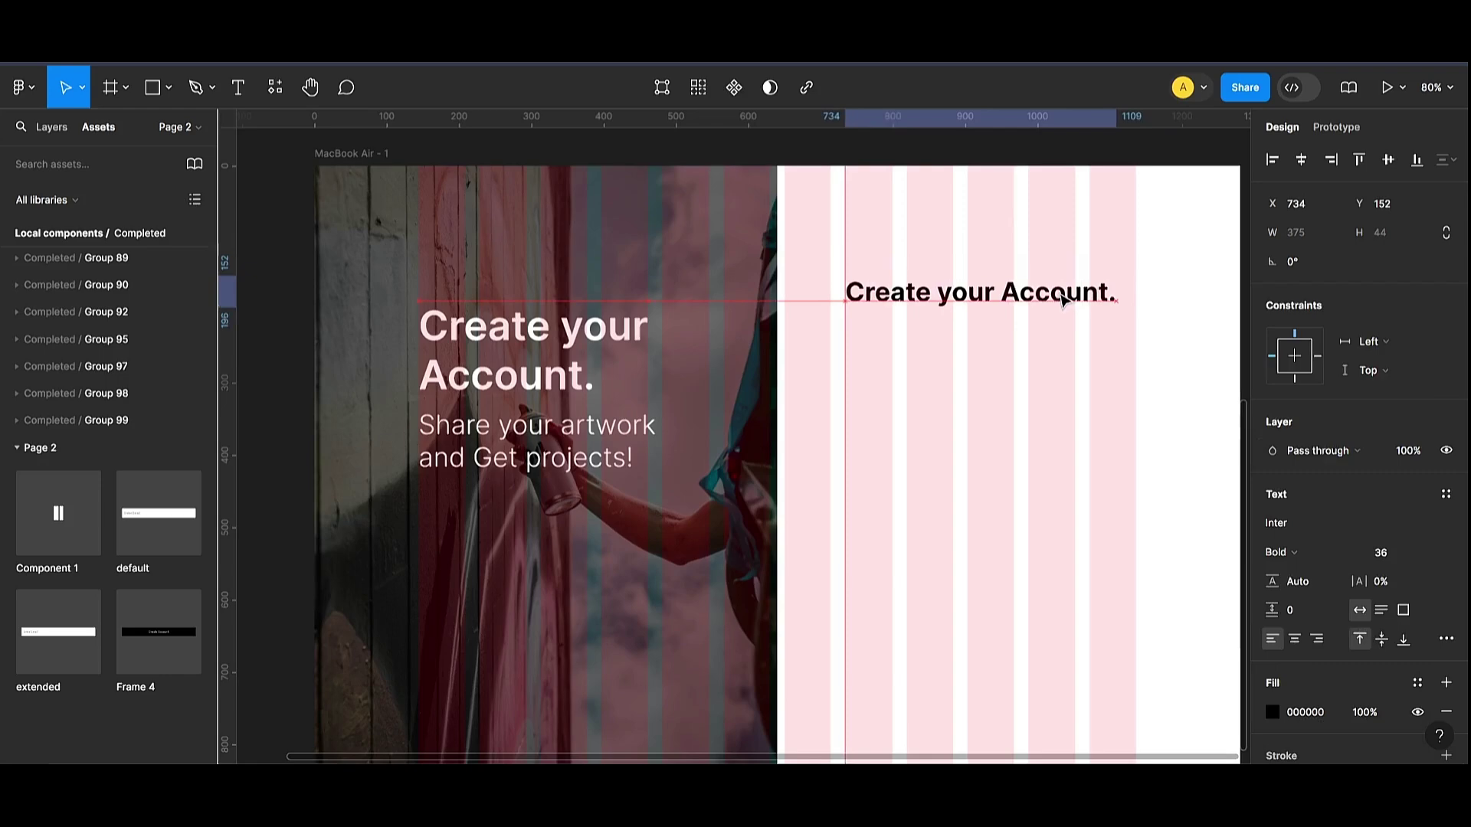
# Step: Paste the extended email field instance below the black heading, aligned to the grid columns at about X 707, Y 241
pyautogui.click(1059, 524)
pyautogui.press('super+v')
pyautogui.moveTo(1131, 375); pyautogui.dragTo(1072, 368)
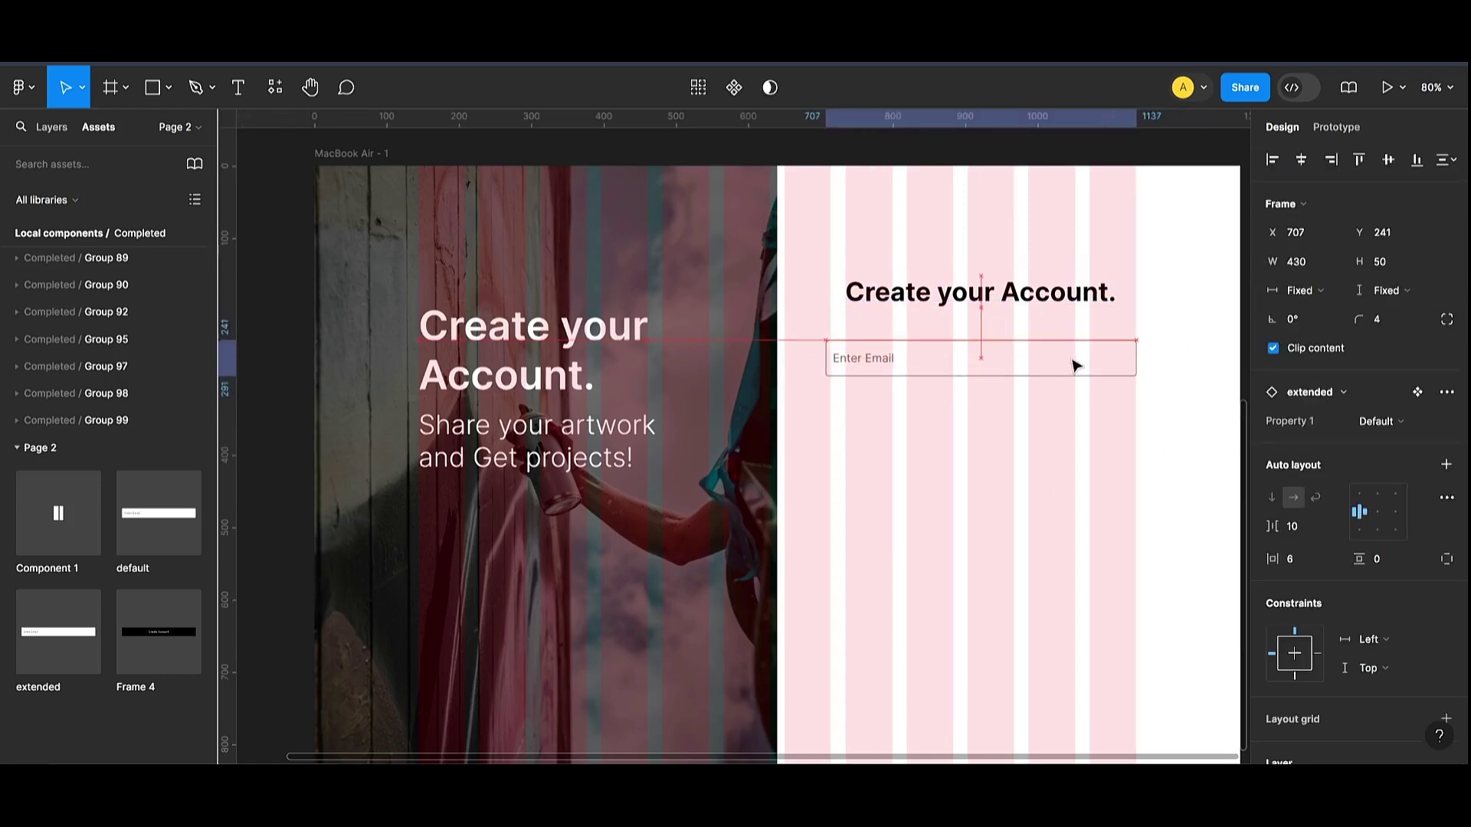
# Step: Move the black heading closer to the email field, centred above it, and set its font size to 33
pyautogui.moveTo(1038, 304); pyautogui.dragTo(1004, 310)
pyautogui.click(1410, 551)
pyautogui.press('Down')
pyautogui.press('Down')
pyautogui.press('Down')
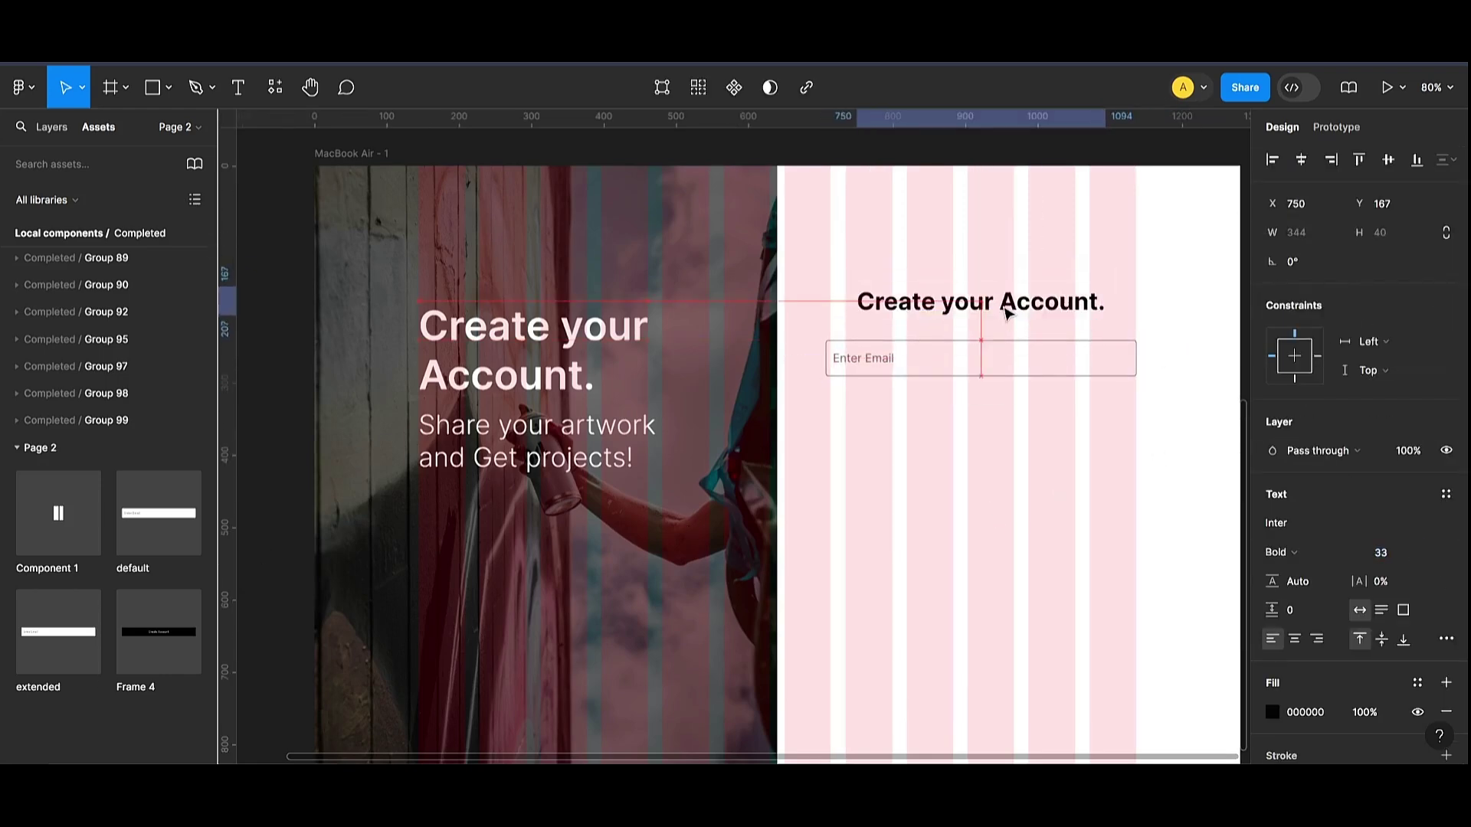
pyautogui.press('Escape')
# Step: Reword the heading above the email field as "Create an account."
pyautogui.doubleClick(983, 302)
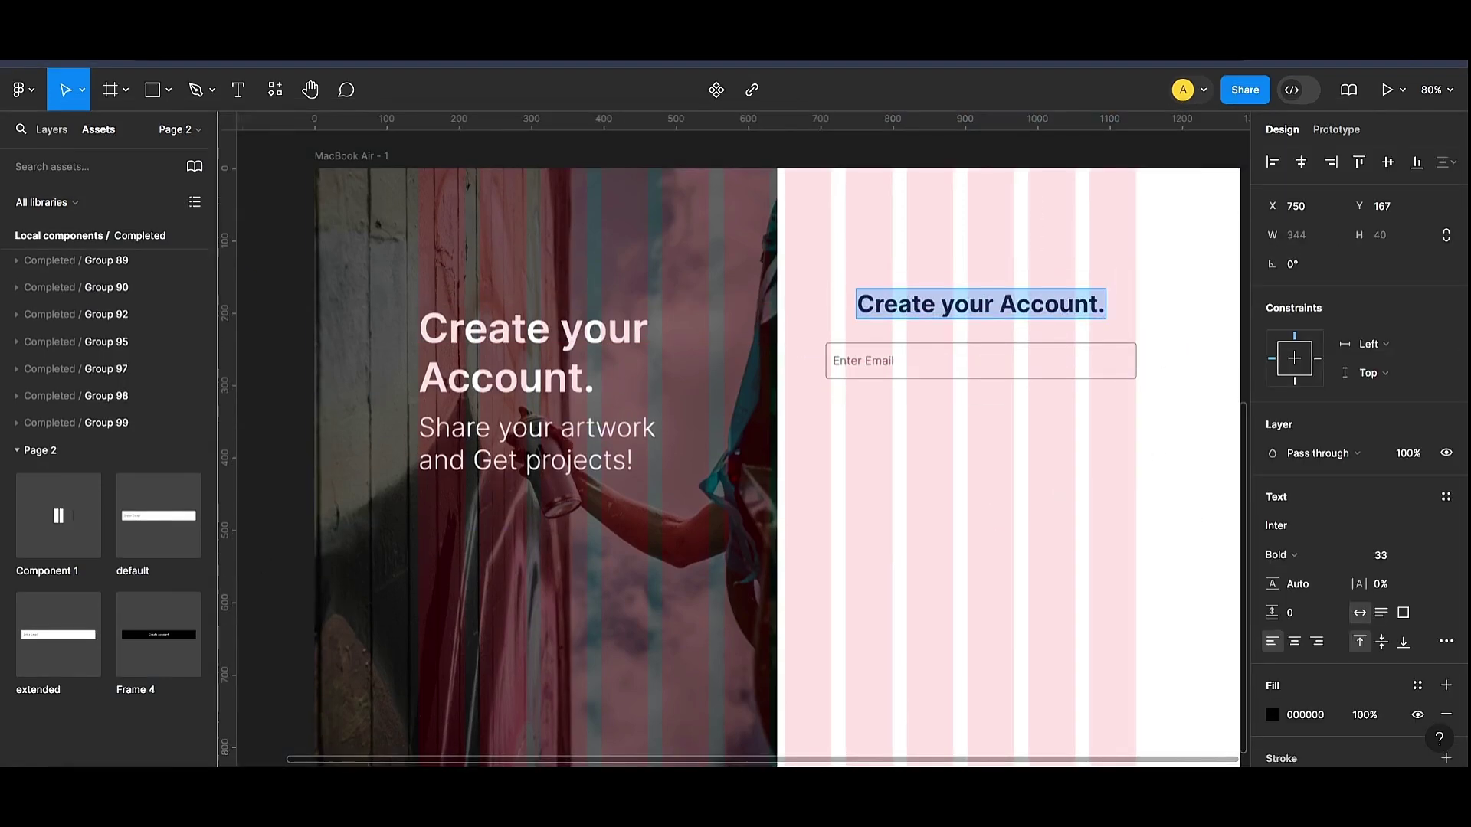
pyautogui.click(984, 301)
pyautogui.hotkey('shift', 'Left')
pyautogui.hotkey('shift', 'Left')
pyautogui.hotkey('shift', 'Left')
pyautogui.hotkey('shift', 'Left')
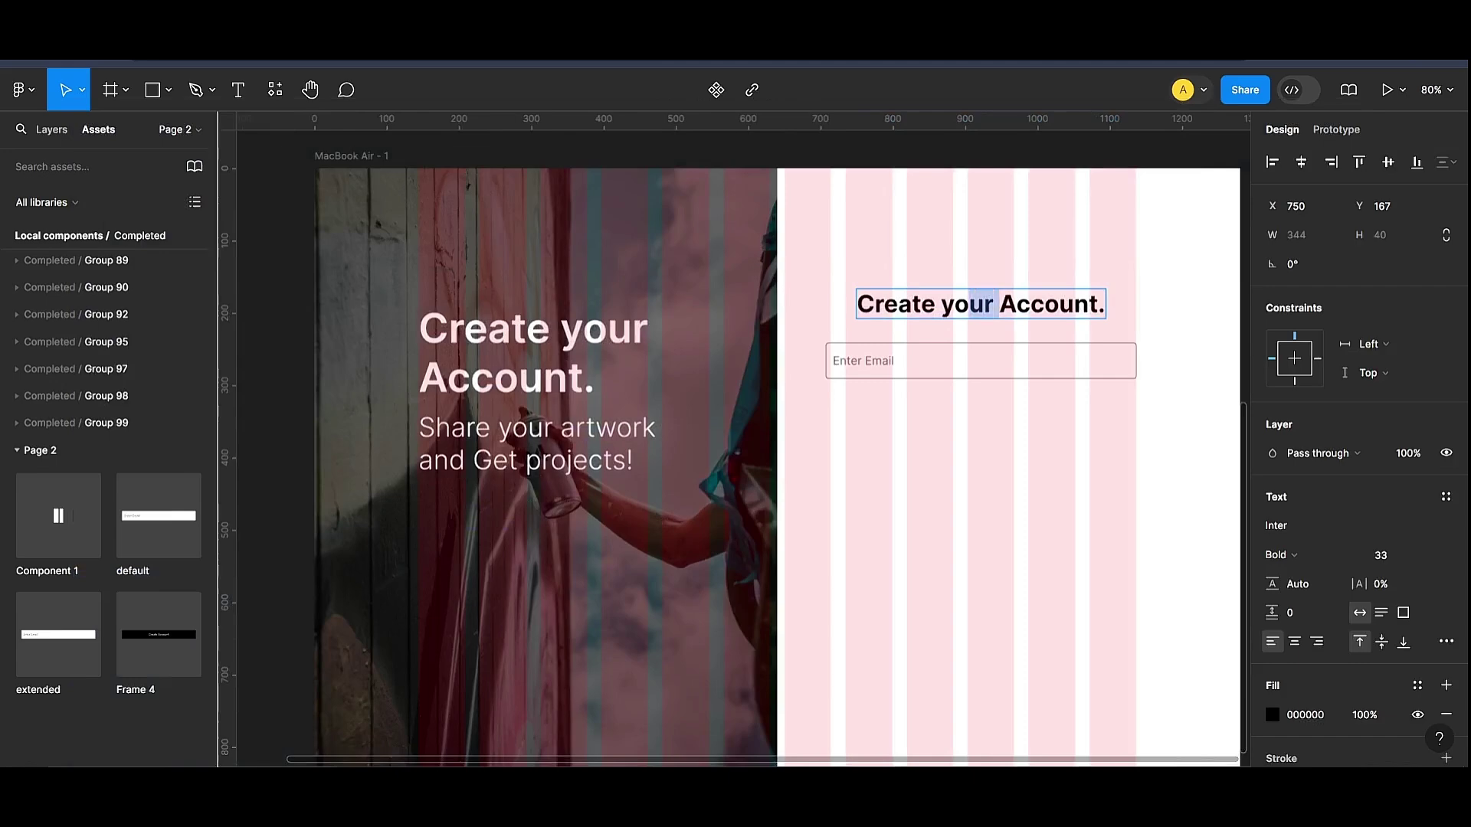
pyautogui.write('an')
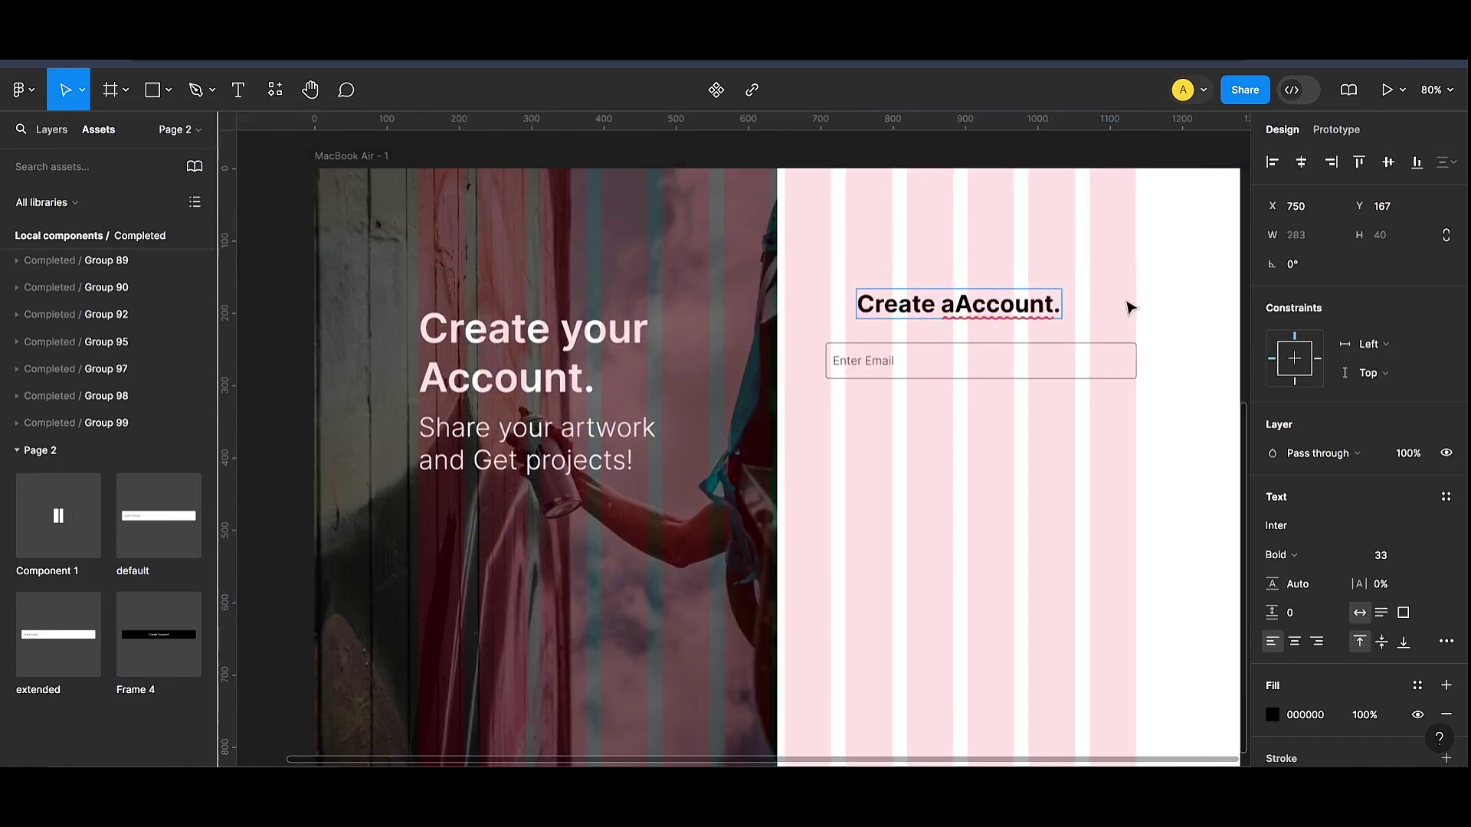
pyautogui.hotkey('shift', 'Right')
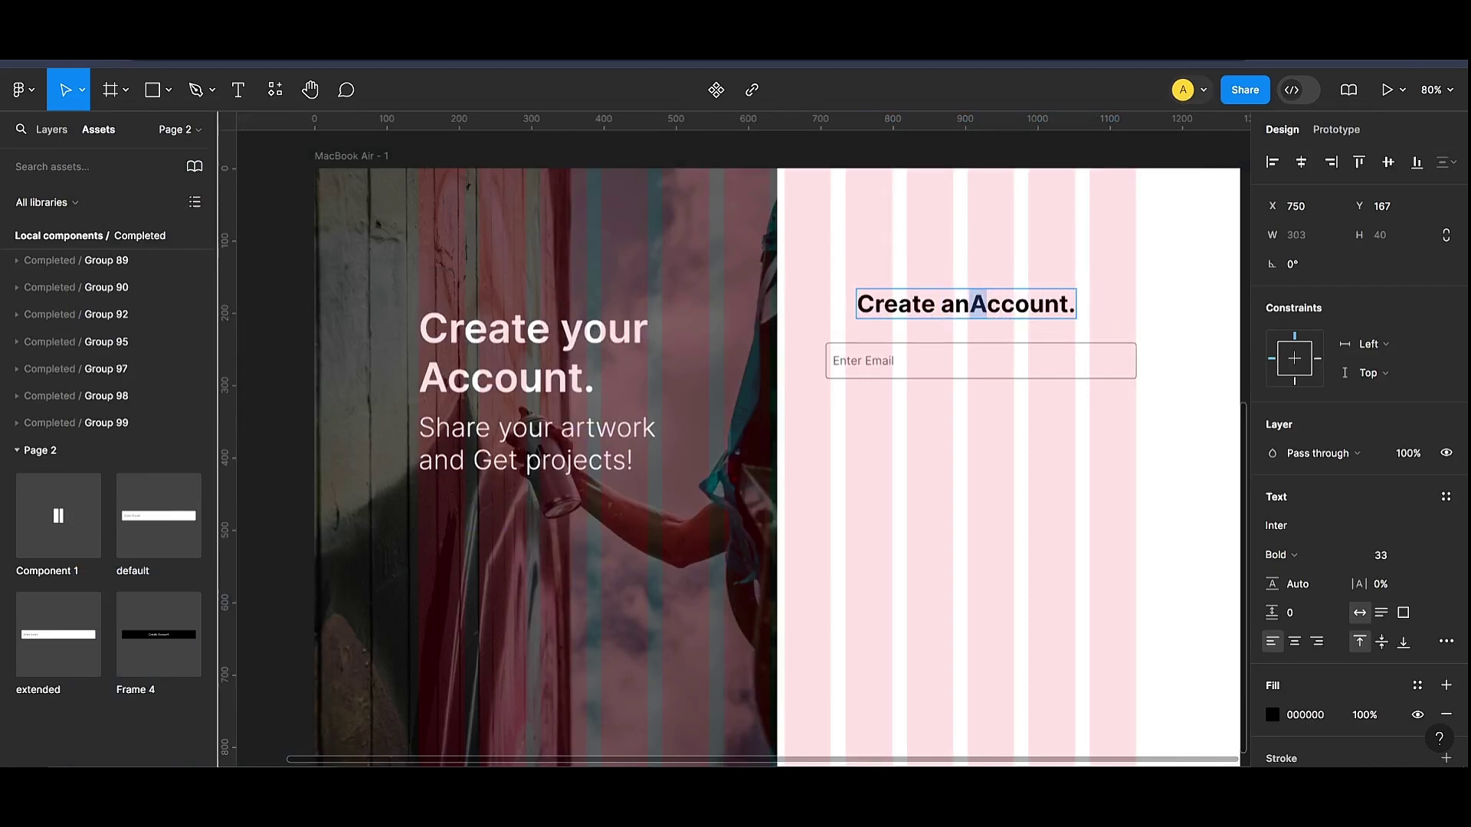
pyautogui.press('BackSpace')
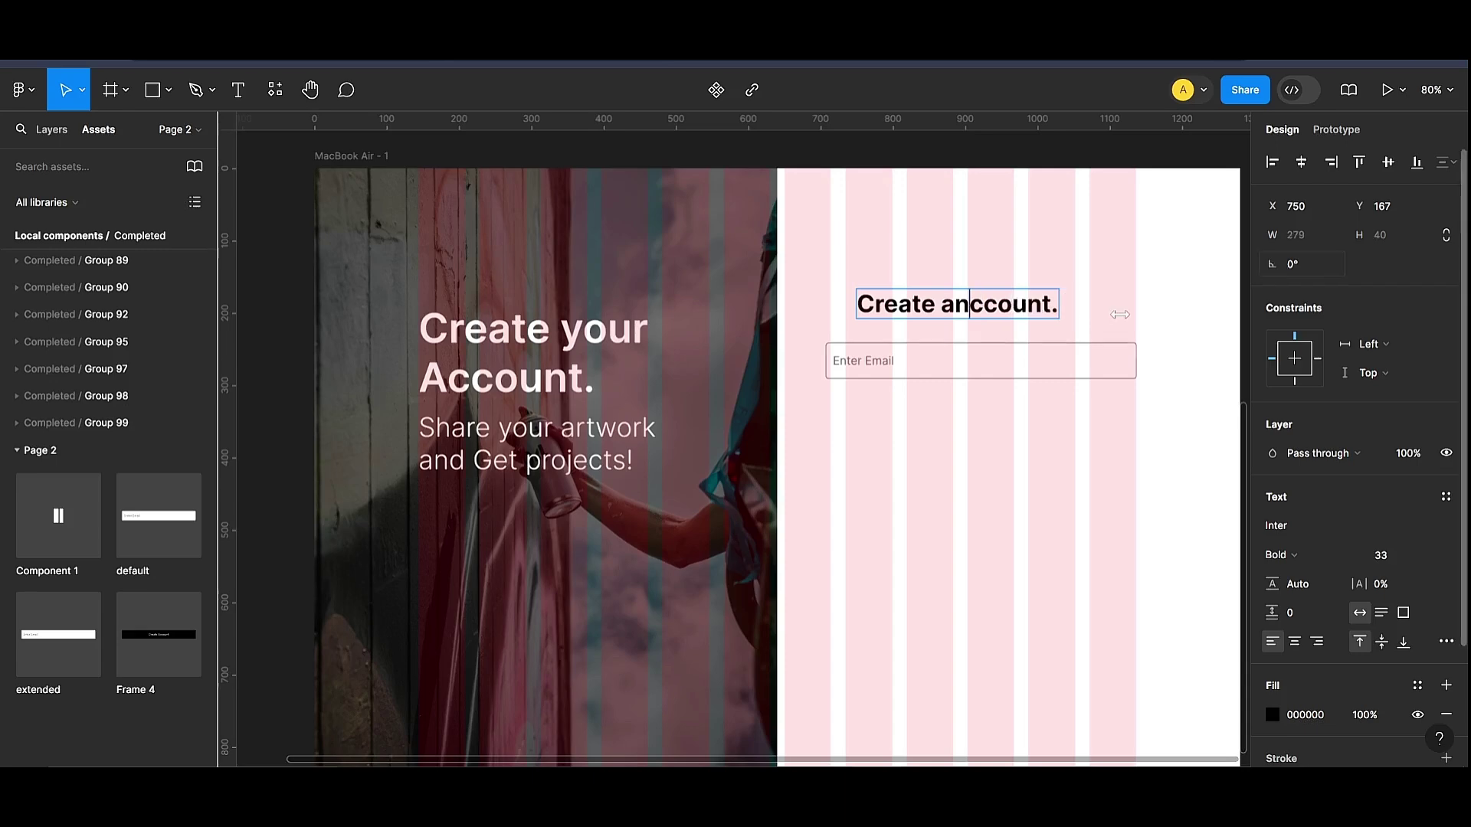
pyautogui.write('aa')
pyautogui.press('Delete')
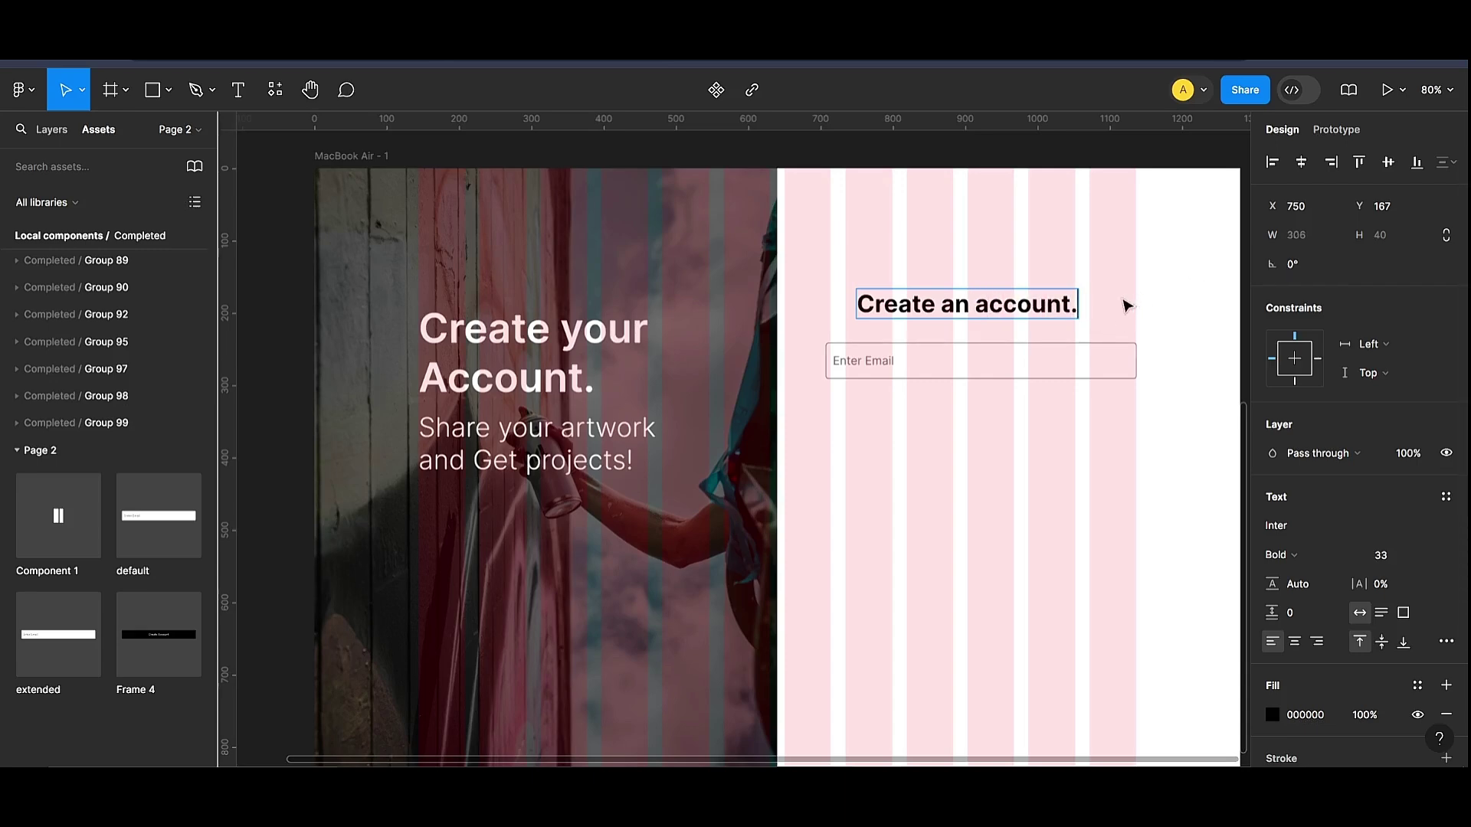
# Step: Delete the full stop at the end of the heading above the email field
pyautogui.press('End')
pyautogui.press('BackSpace')
pyautogui.hotkey('shift', 'Left')
pyautogui.hotkey('shift', 'Left')
pyautogui.hotkey('shift', 'Left')
pyautogui.hotkey('shift', 'Left')
pyautogui.hotkey('shift', 'Left')
pyautogui.hotkey('shift', 'Left')
pyautogui.hotkey('shift', 'Left')
pyautogui.hotkey('shift', 'Left')
pyautogui.hotkey('shift', 'Left')
pyautogui.hotkey('shift', 'Left')
pyautogui.hotkey('shift', 'Left')
pyautogui.hotkey('shift', 'Left')
pyautogui.hotkey('shift', 'Left')
pyautogui.hotkey('shift', 'Left')
pyautogui.hotkey('shift', 'Left')
pyautogui.hotkey('shift', 'Left')
pyautogui.hotkey('shift', 'Left')
pyautogui.press('Escape')
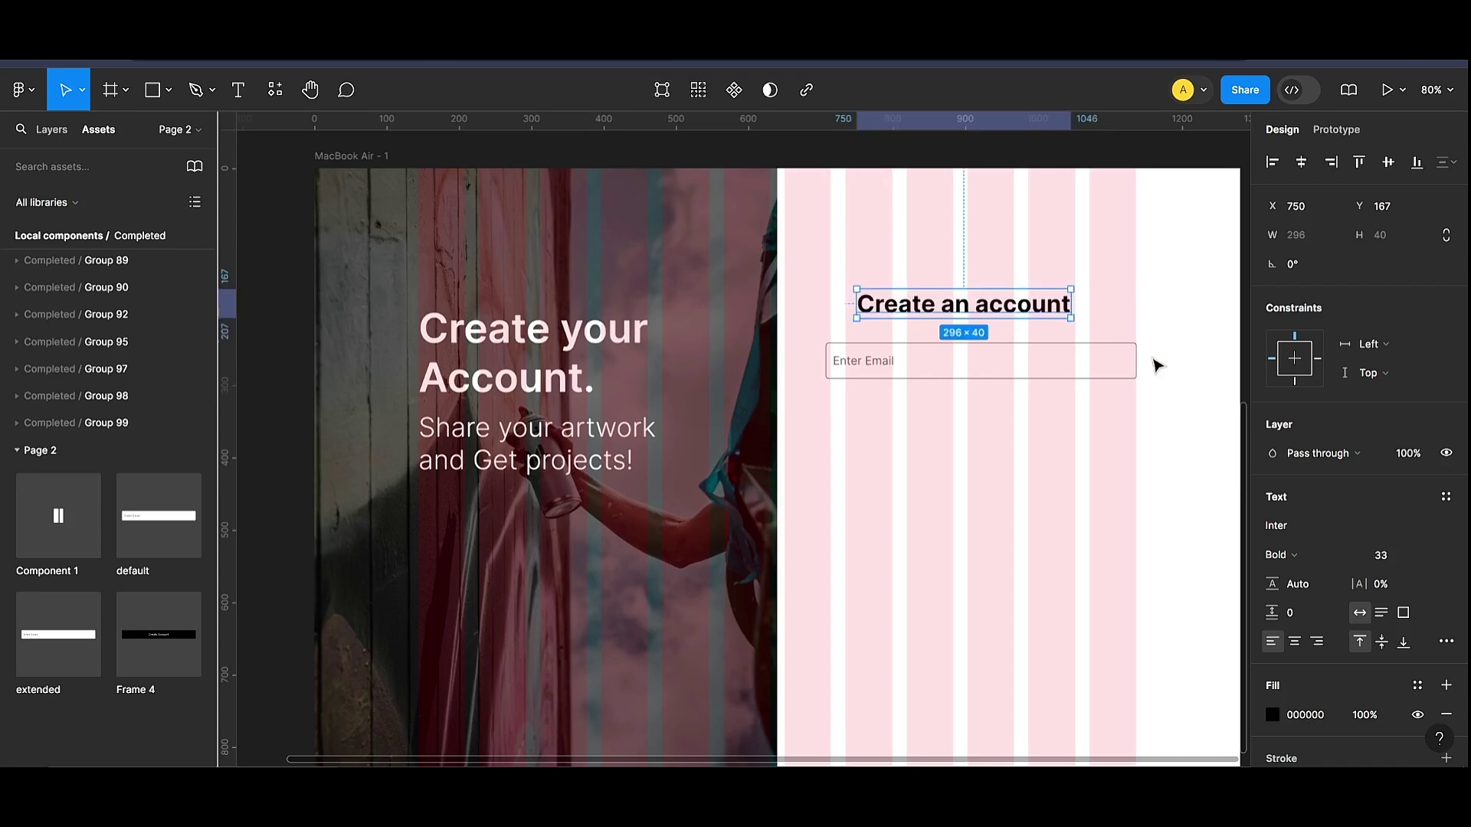
# Step: Set the "Create an account" heading's weight to Semi Bold and place a copy of it just below
pyautogui.click(1278, 555)
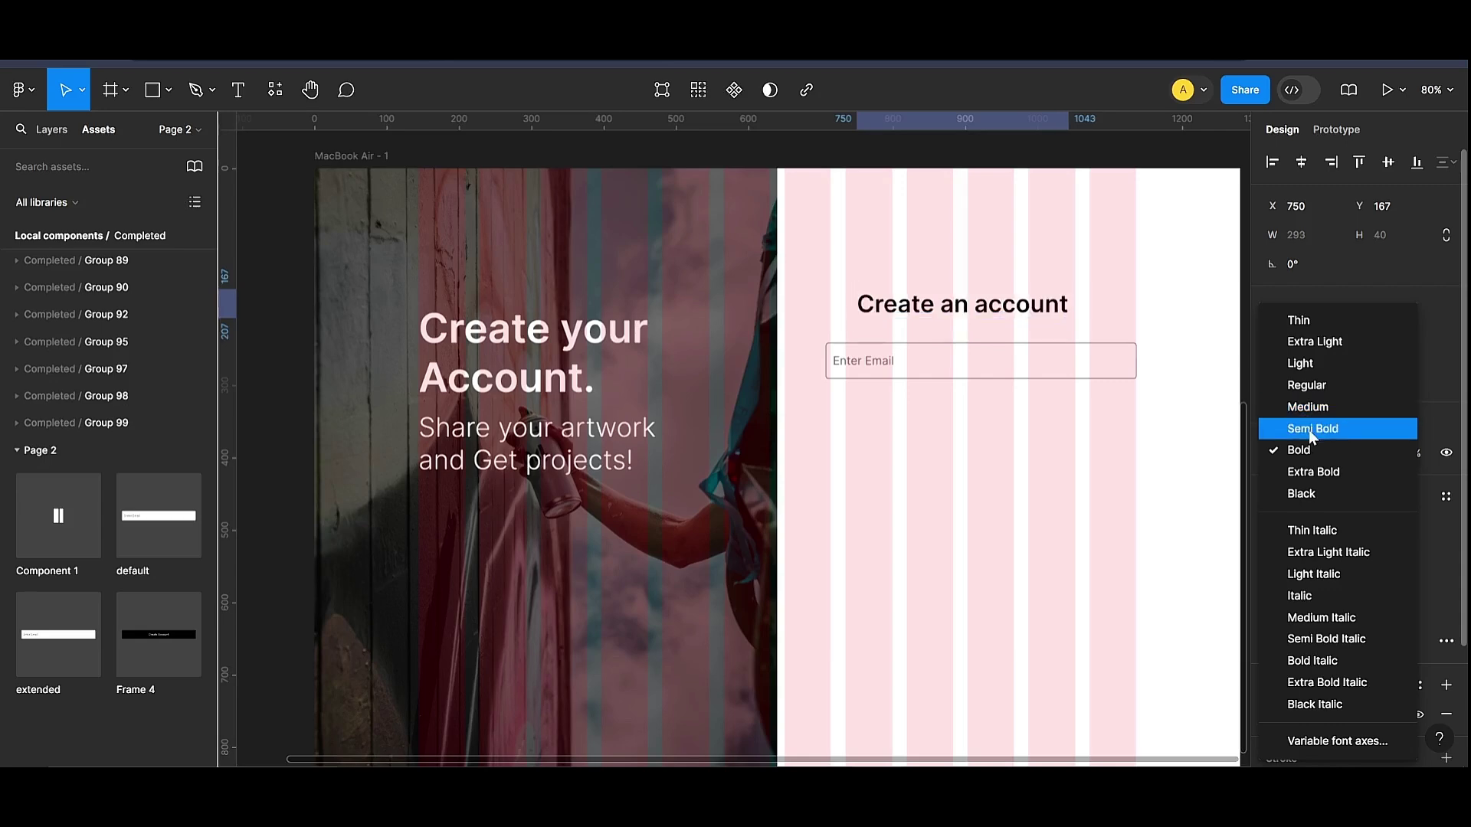
pyautogui.click(1309, 429)
pyautogui.press('Escape')
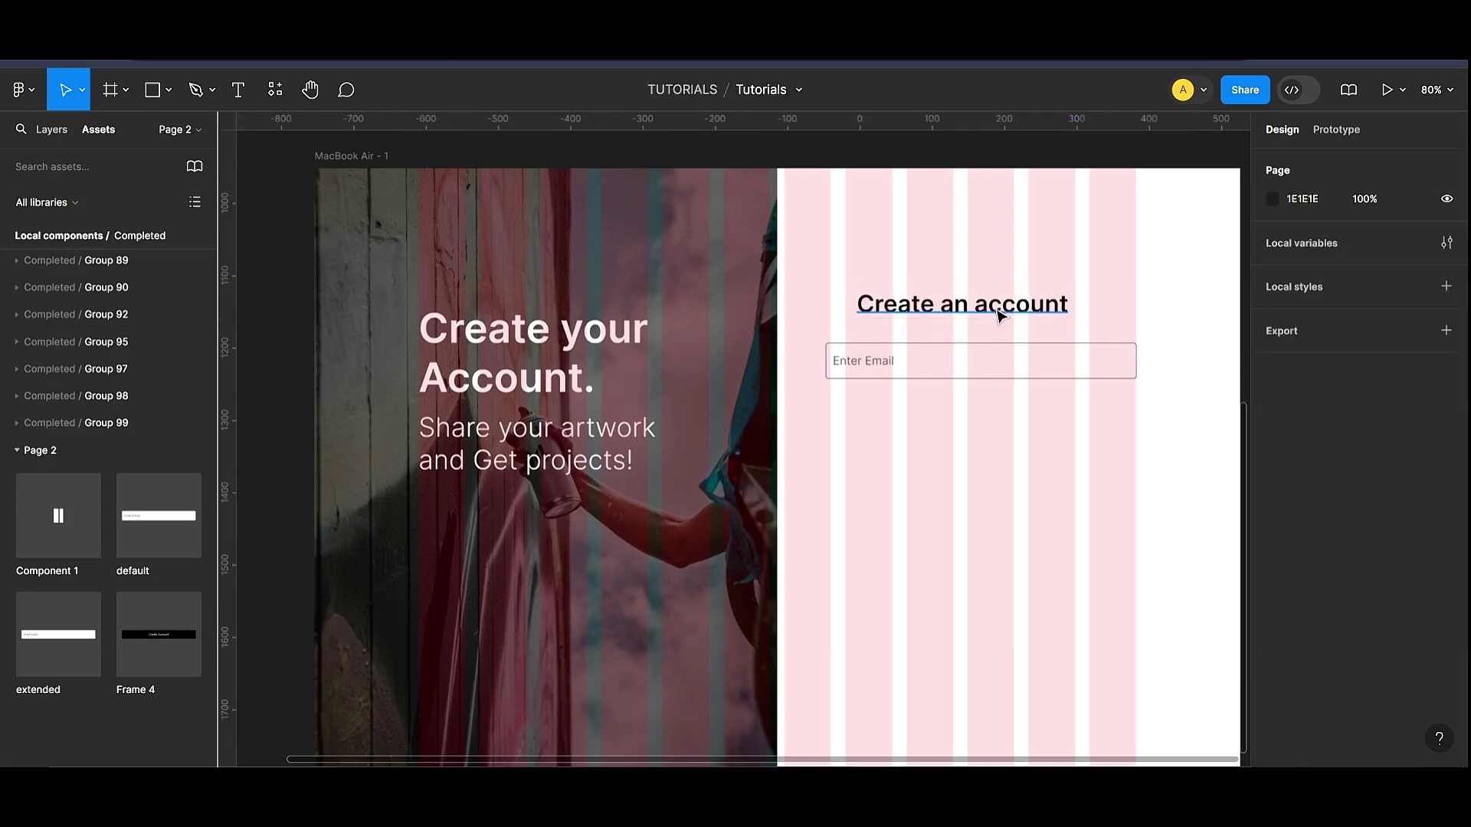
pyautogui.click(1002, 315)
pyautogui.moveTo(1006, 320); pyautogui.dragTo(988, 394)
pyautogui.press('Escape')
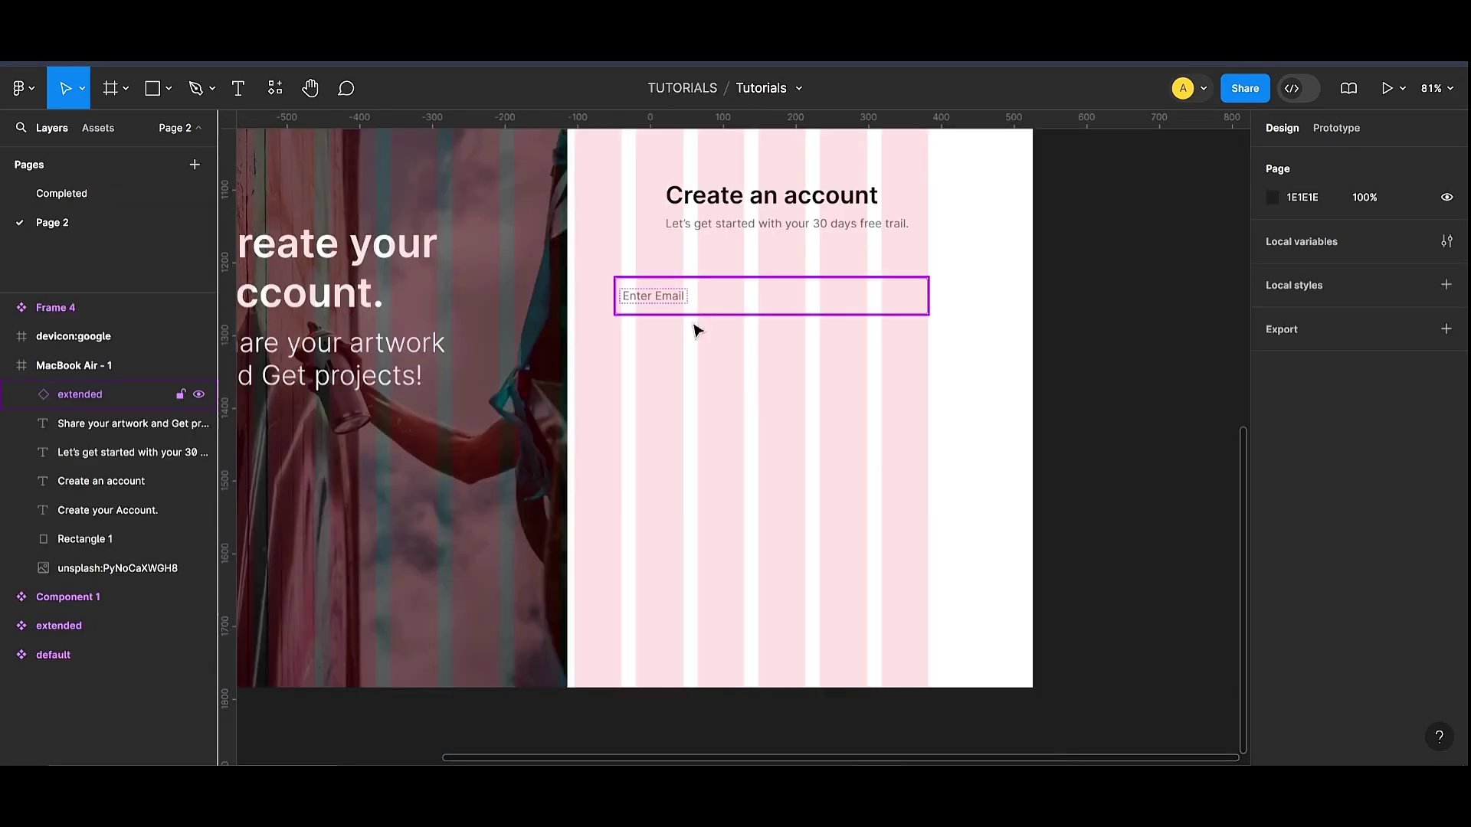
# Step: Add two more instances of the extended email field below the first one, aligned with it at X 706
pyautogui.click(91, 628)
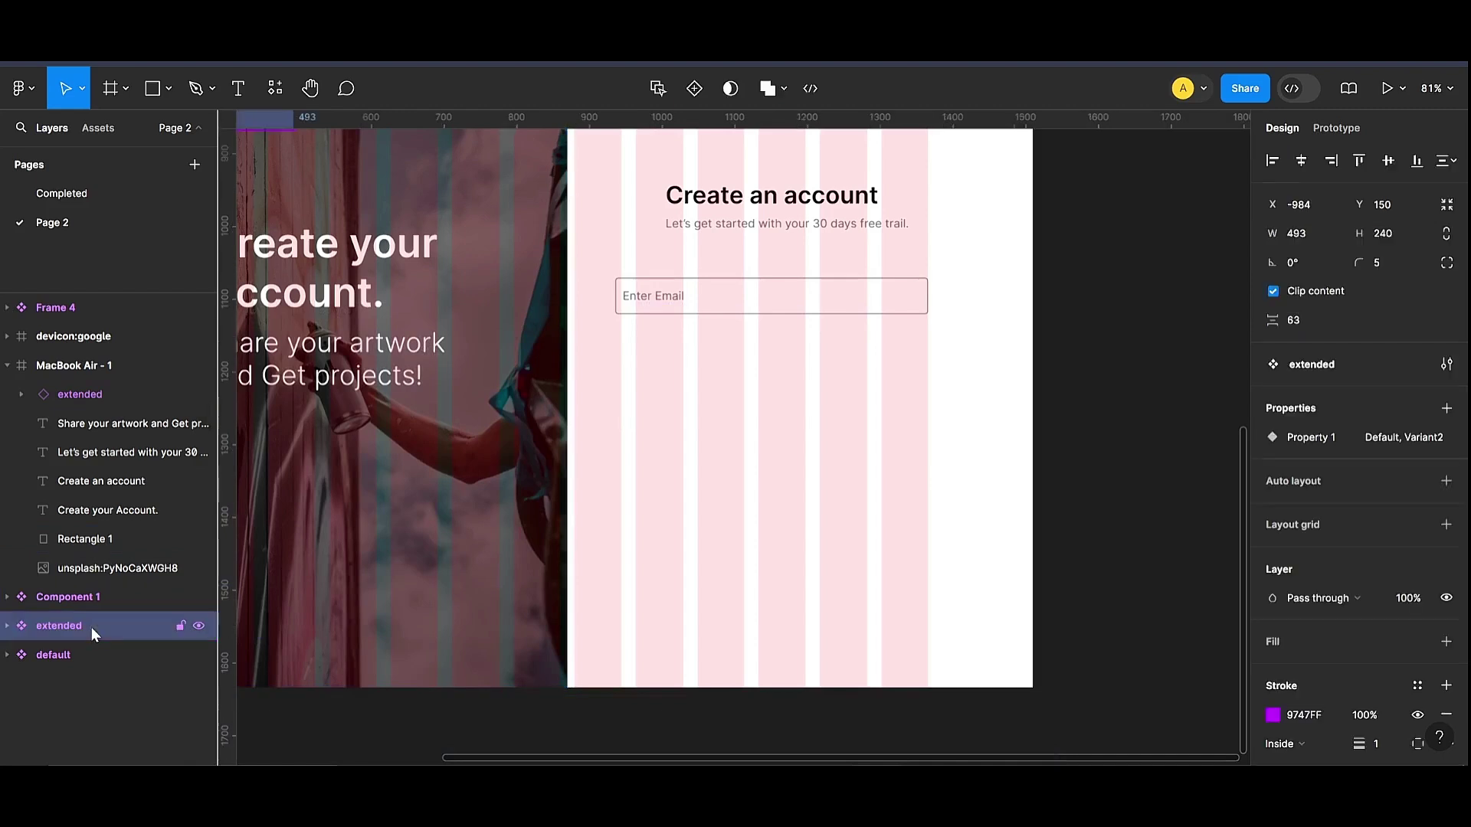
pyautogui.click(98, 128)
pyautogui.scroll(-1, 94, 461)
pyautogui.press('Escape')
pyautogui.moveTo(513, 423); pyautogui.dragTo(725, 368)
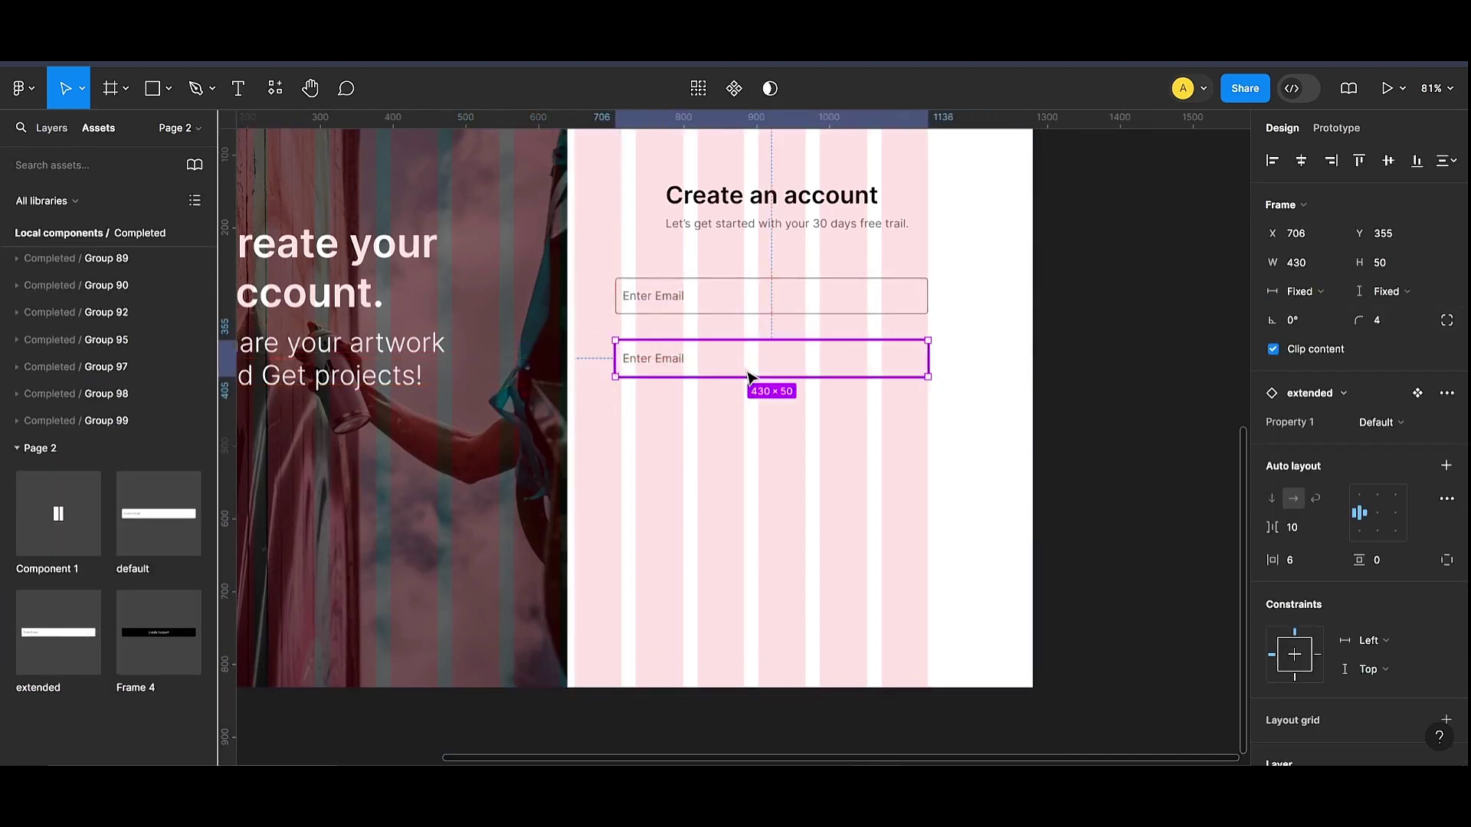
pyautogui.moveTo(86, 632); pyautogui.dragTo(835, 421)
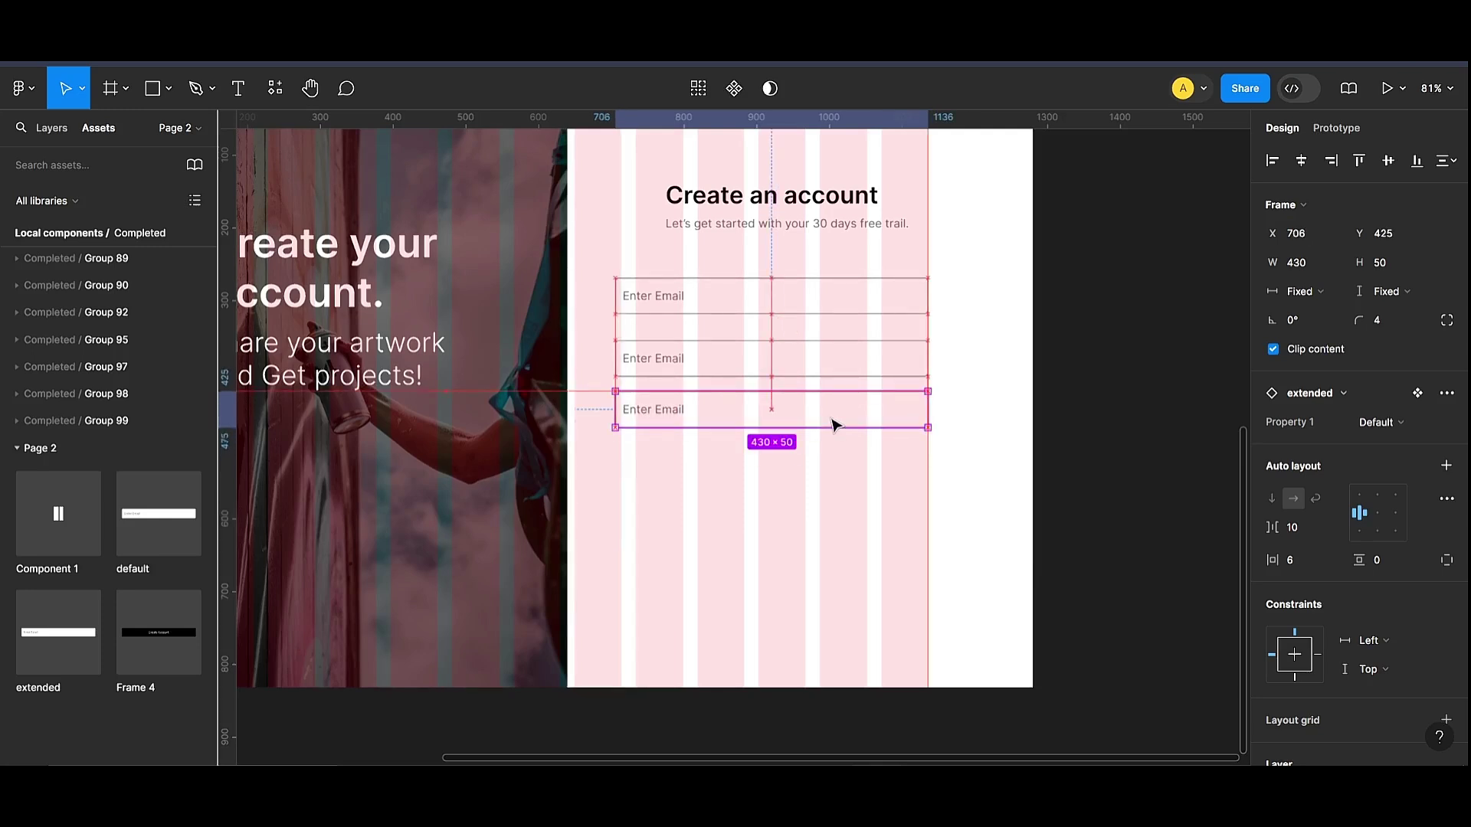
# Step: Even out the spacing between the three fields by moving the second to about Y 346 and the third to Y 423
pyautogui.moveTo(793, 373); pyautogui.dragTo(795, 365)
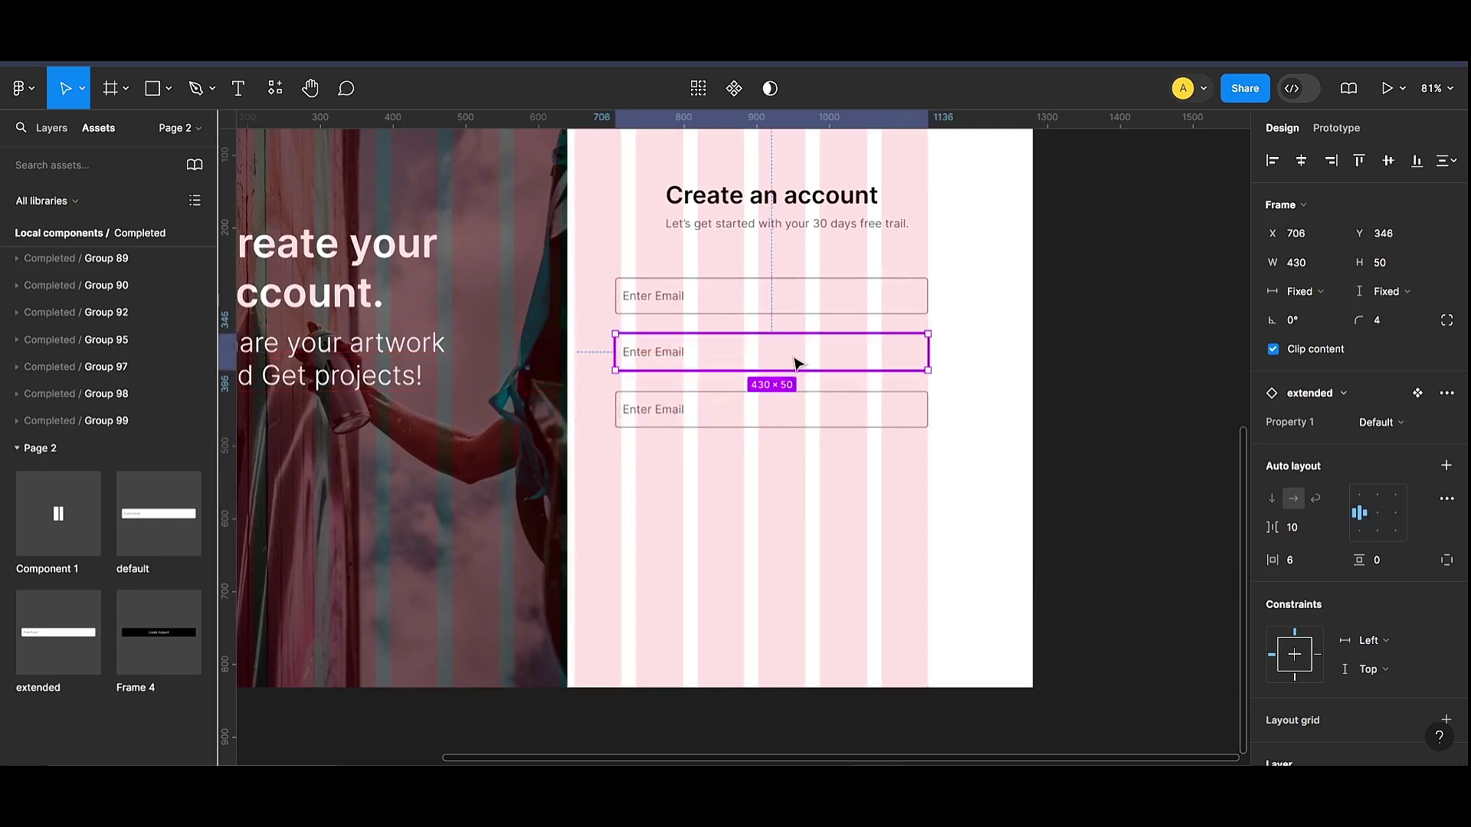
pyautogui.click(783, 415)
pyautogui.press('Up')
pyautogui.press('Up')
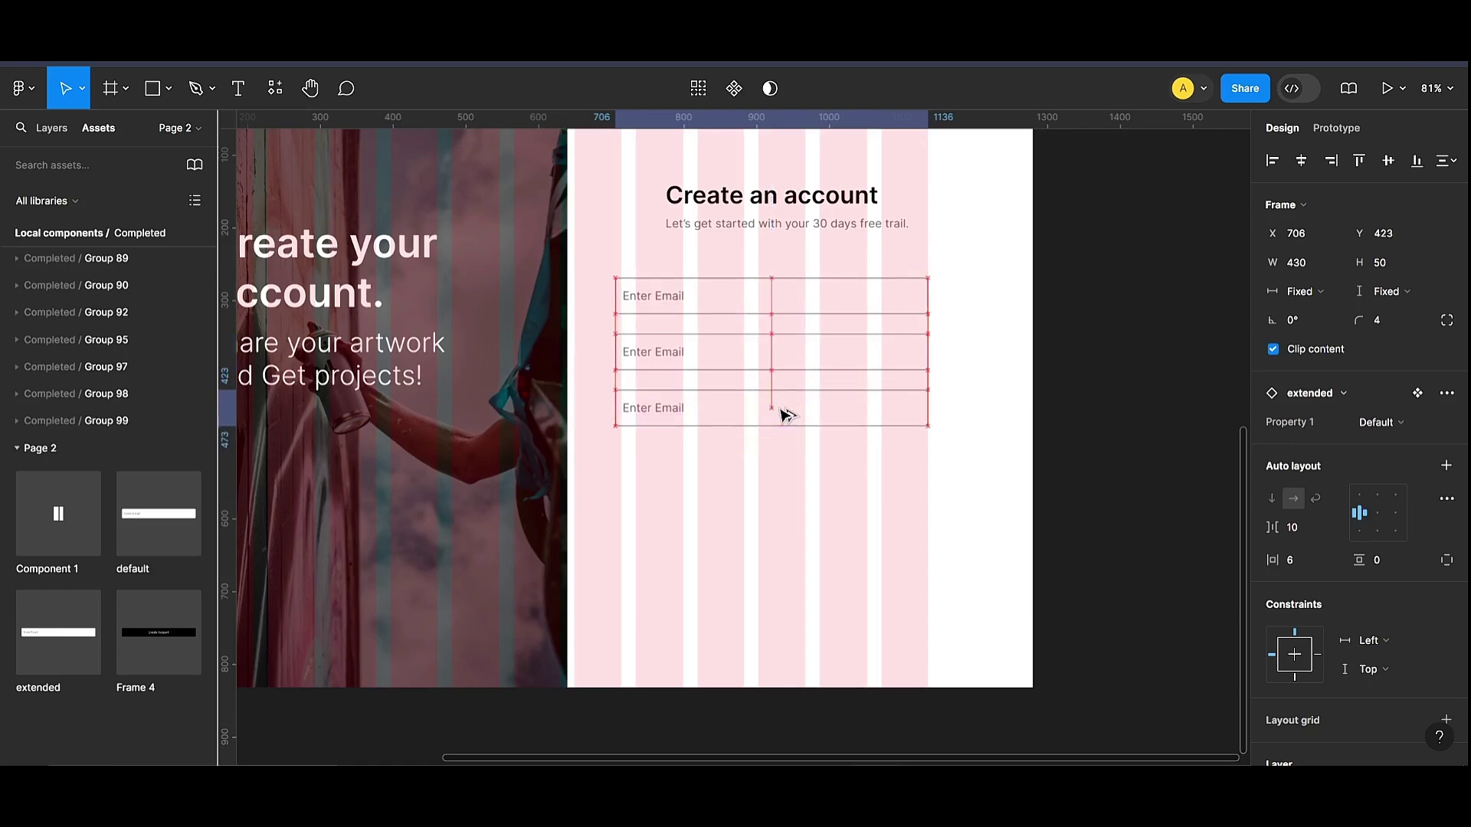
pyautogui.click(785, 362)
pyautogui.press('Escape')
# Step: Change the first field's placeholder text to "Enter Name"
pyautogui.scroll(5, 690, 329)
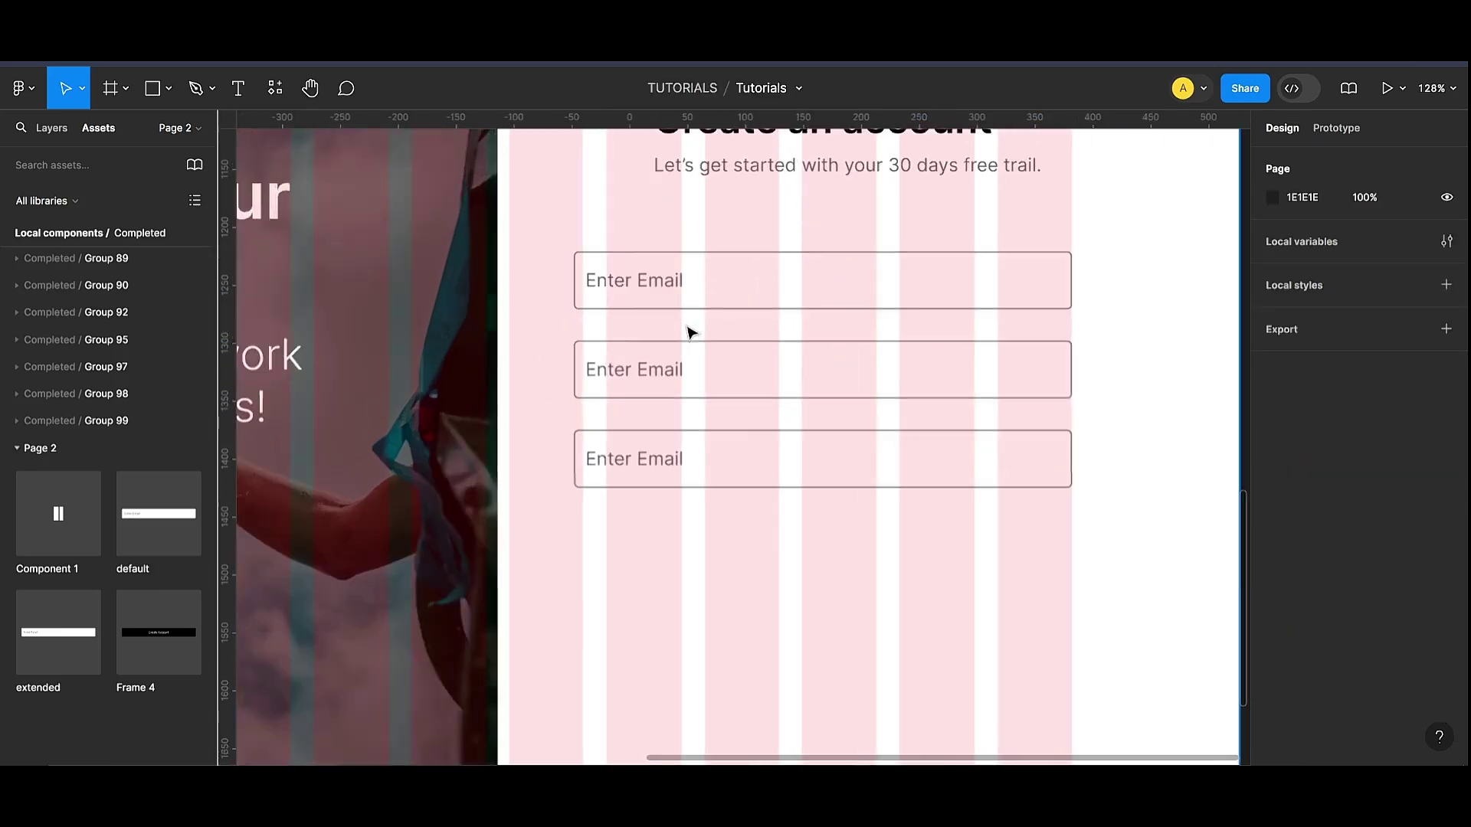
pyautogui.doubleClick(667, 277)
pyautogui.doubleClick(660, 276)
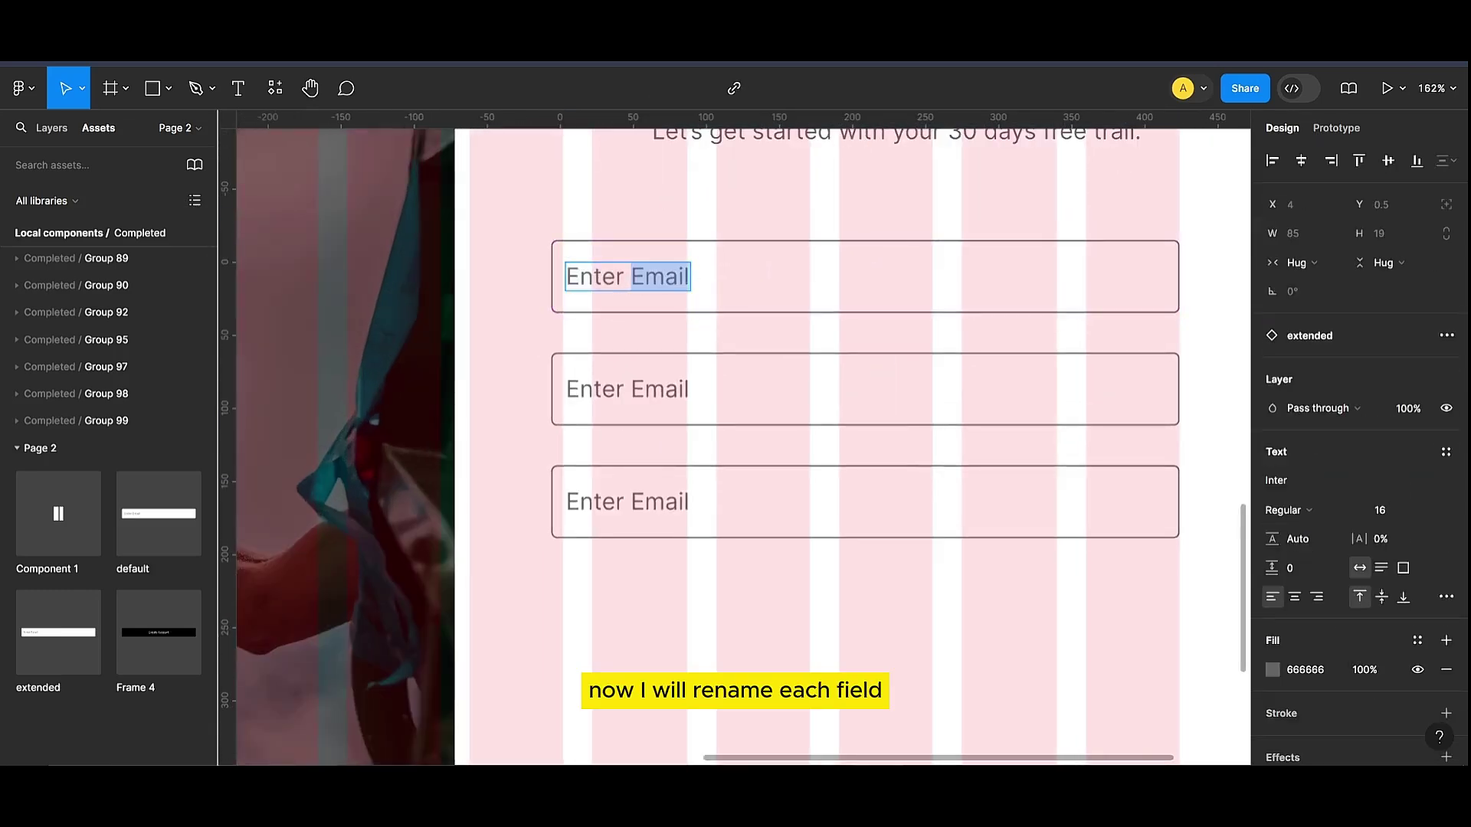
pyautogui.write('N')
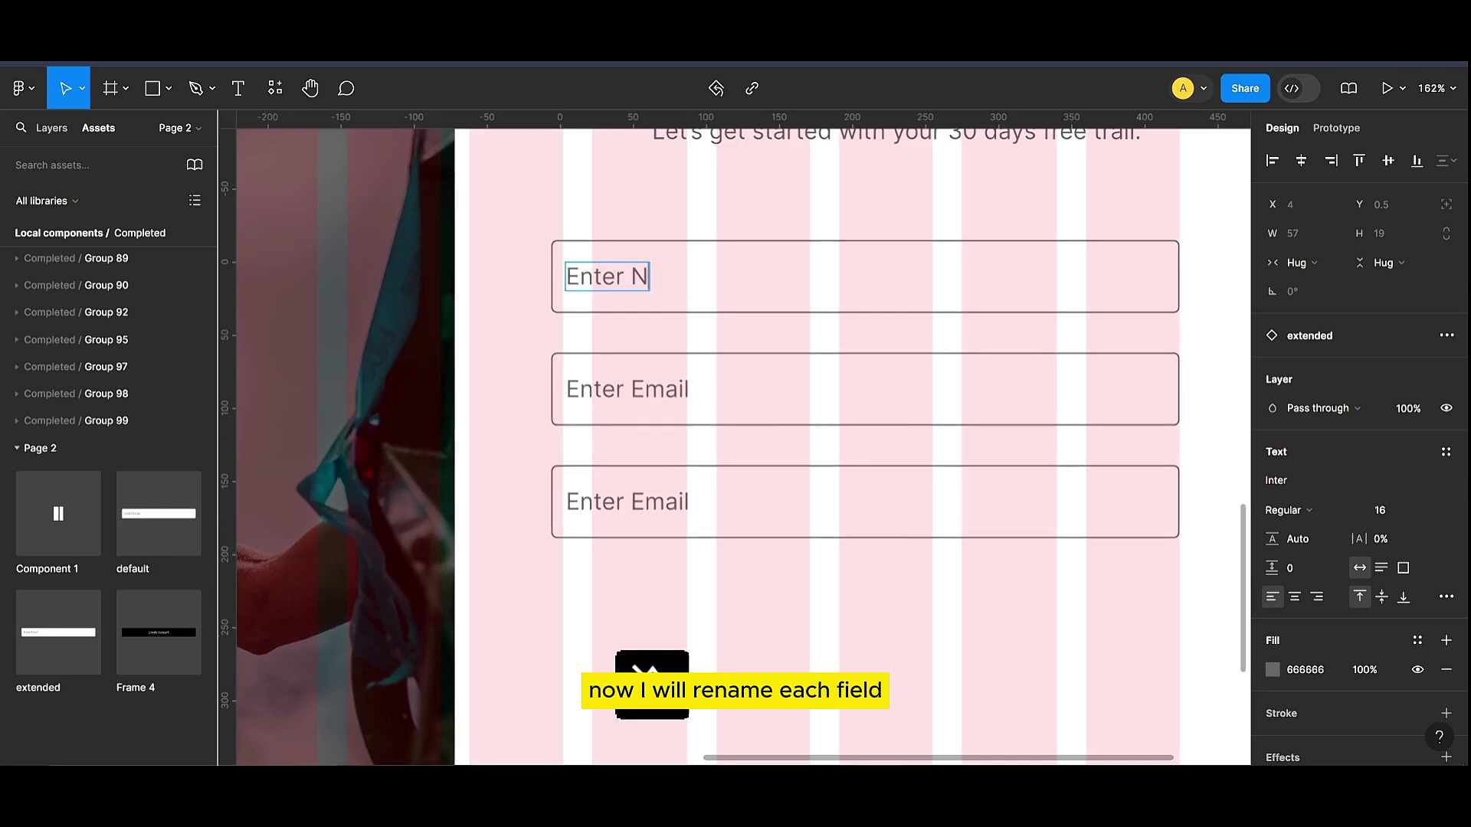
pyautogui.write('ame')
# Step: Change the third field's placeholder text to "Enter Password"
pyautogui.doubleClick(660, 501)
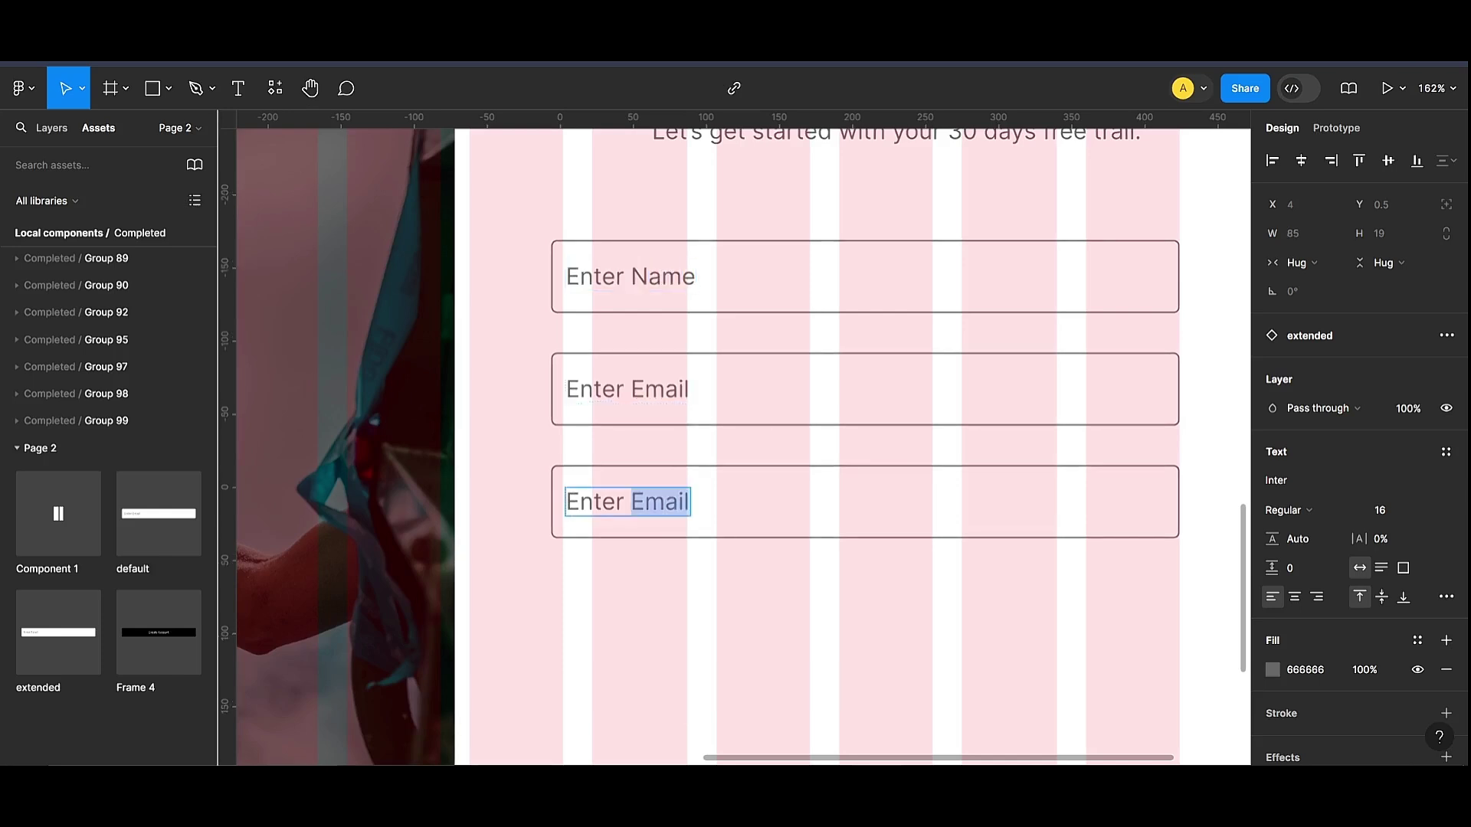
pyautogui.press('capslock')
pyautogui.write('Password')
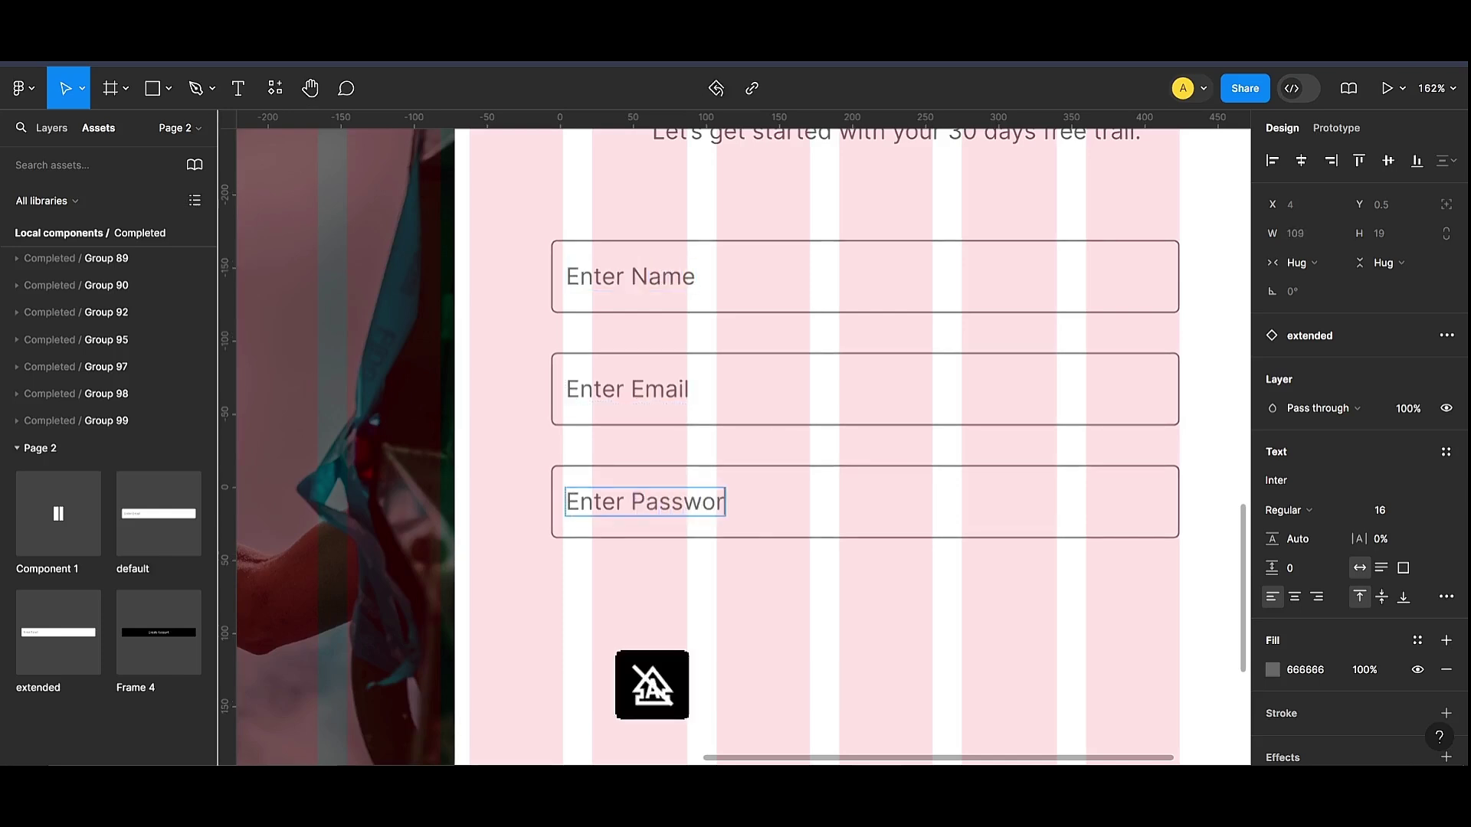
pyautogui.press('Escape')
pyautogui.scroll(-10, 863, 509)
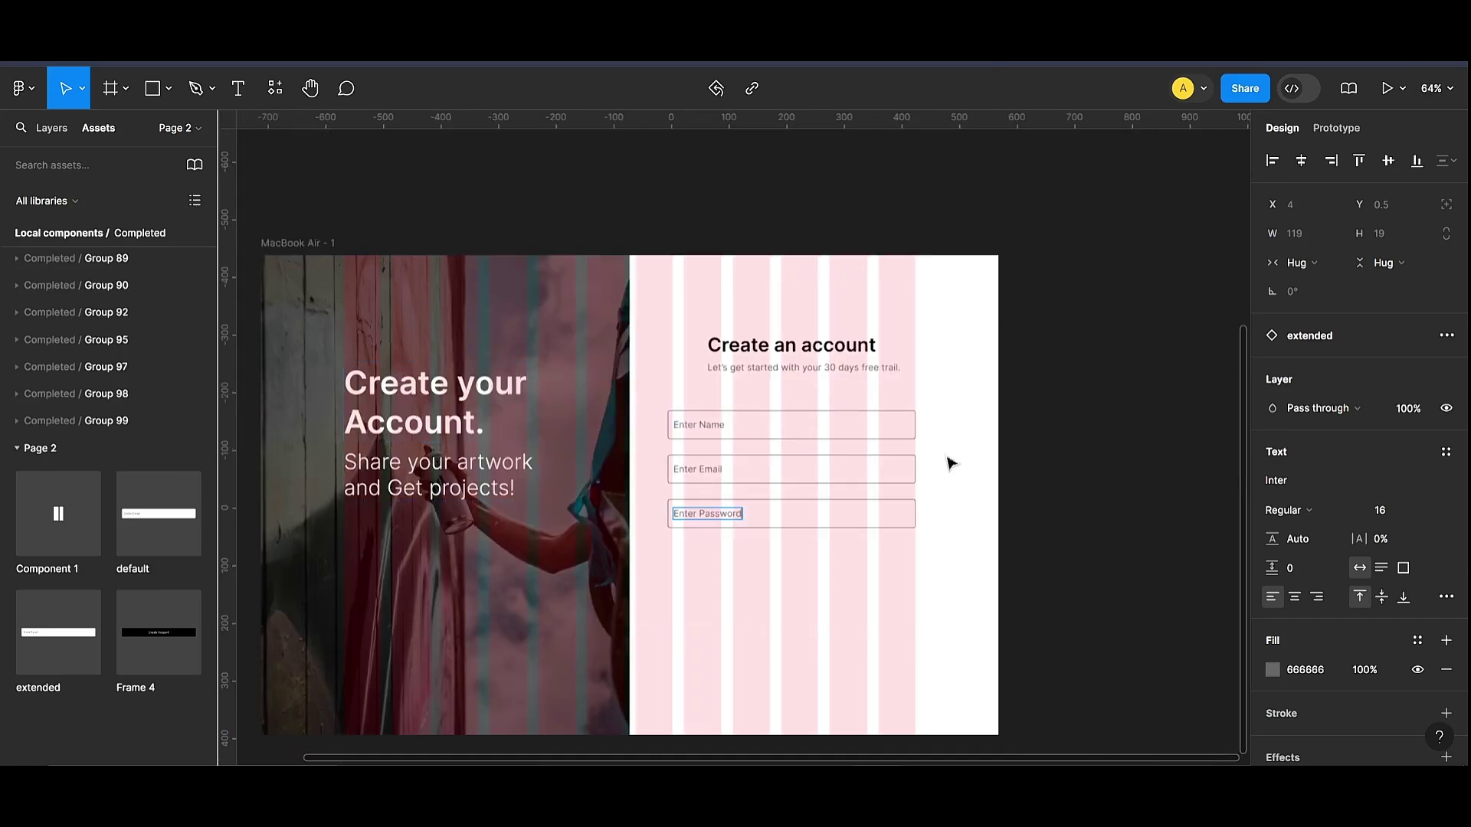
# Step: Move the "Create an account" heading and its subtitle together to X 706, aligned with the form fields' left edge
pyautogui.click(1027, 382)
pyautogui.scroll(3, 634, 541)
pyautogui.click(755, 256)
pyautogui.keyDown('shift'); pyautogui.click(756, 240); pyautogui.keyUp('shift')
pyautogui.hotkey('shift', 'Left')
pyautogui.hotkey('shift', 'Left')
pyautogui.hotkey('shift', 'Left')
pyautogui.hotkey('shift', 'Left')
pyautogui.hotkey('shift', 'Left')
pyautogui.hotkey('shift', 'Left')
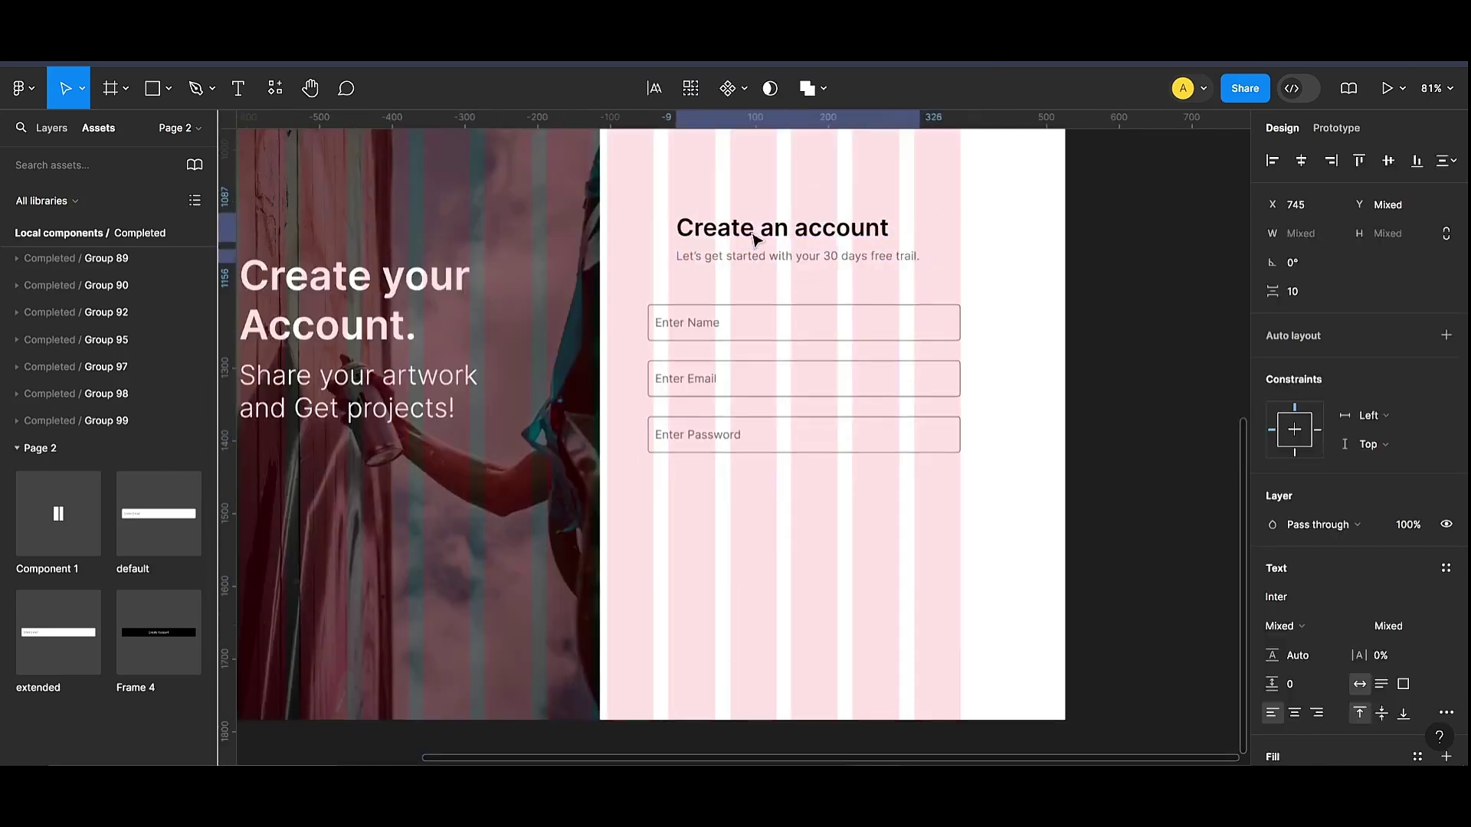
pyautogui.moveTo(755, 240); pyautogui.dragTo(694, 242)
pyautogui.click(1000, 276)
# Step: Change the font weight of the subtitle beneath the "Create an account" heading
pyautogui.click(770, 256)
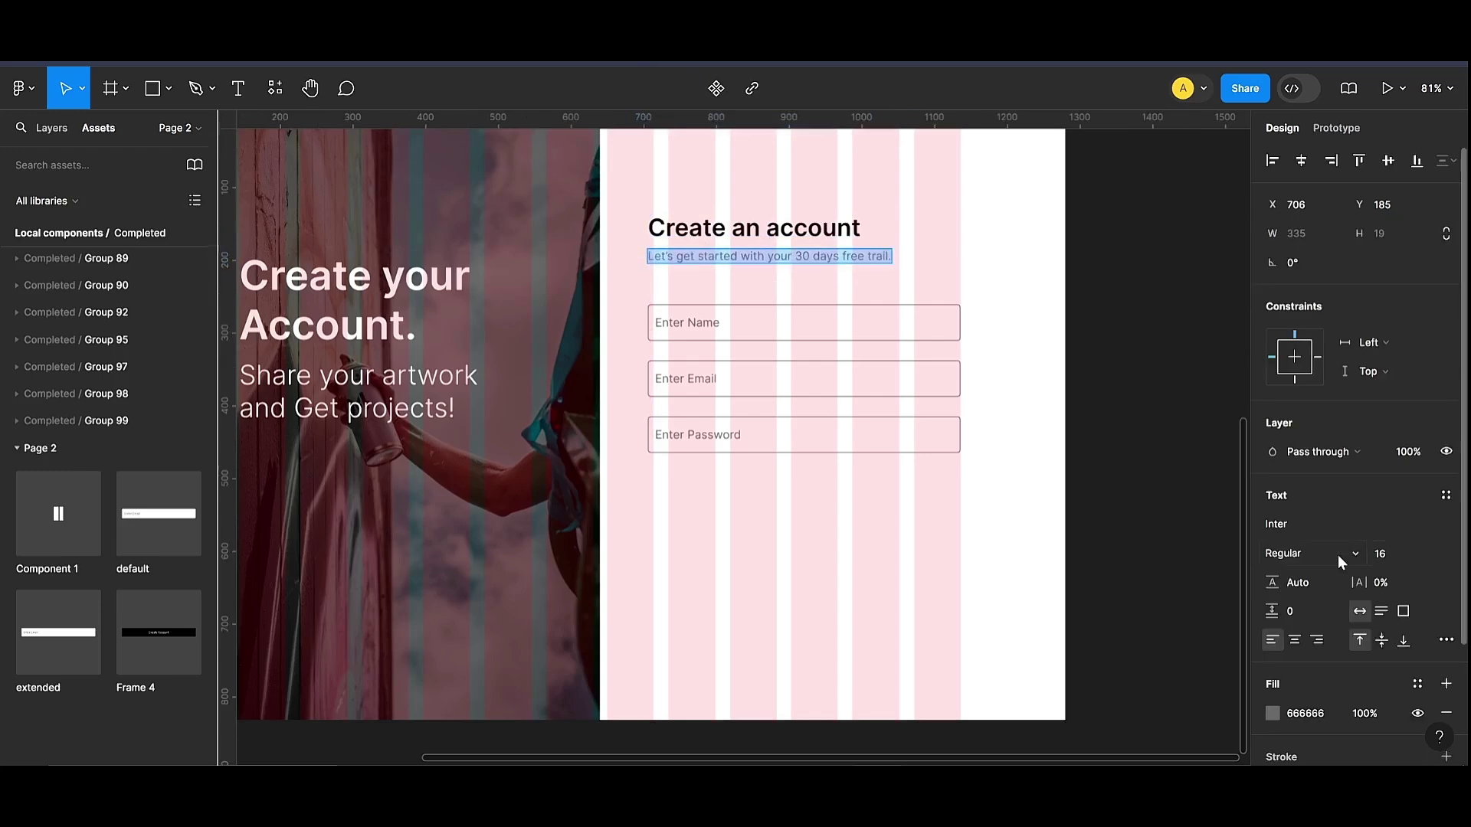
pyautogui.click(1302, 551)
pyautogui.click(1316, 406)
pyautogui.click(1046, 312)
# Step: Place an instance of the "Create Account" button below the password field at X 706, Y 522
pyautogui.moveTo(208, 628); pyautogui.dragTo(761, 549)
pyautogui.moveTo(917, 541); pyautogui.dragTo(885, 534)
pyautogui.scroll(2, 947, 552)
pyautogui.scroll(-3, 919, 560)
pyautogui.scroll(2, 837, 560)
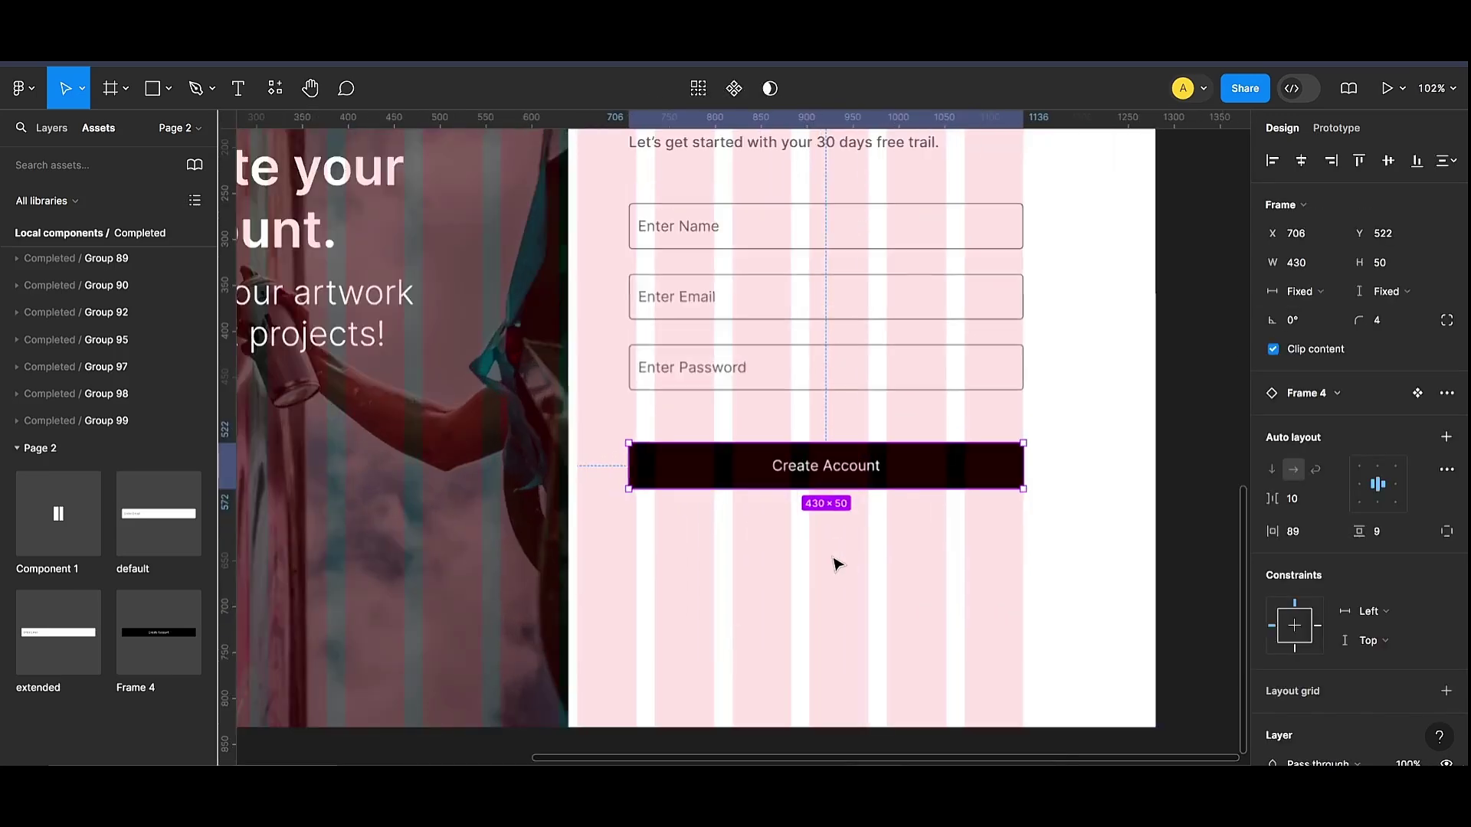
# Step: Duplicate the "Create Account" button directly below the original, at about Y 599
pyautogui.keyDown('alt'); pyautogui.moveTo(898, 476); pyautogui.dragTo(902, 549); pyautogui.keyUp('alt')
pyautogui.click(1203, 438)
pyautogui.scroll(3, 996, 588)
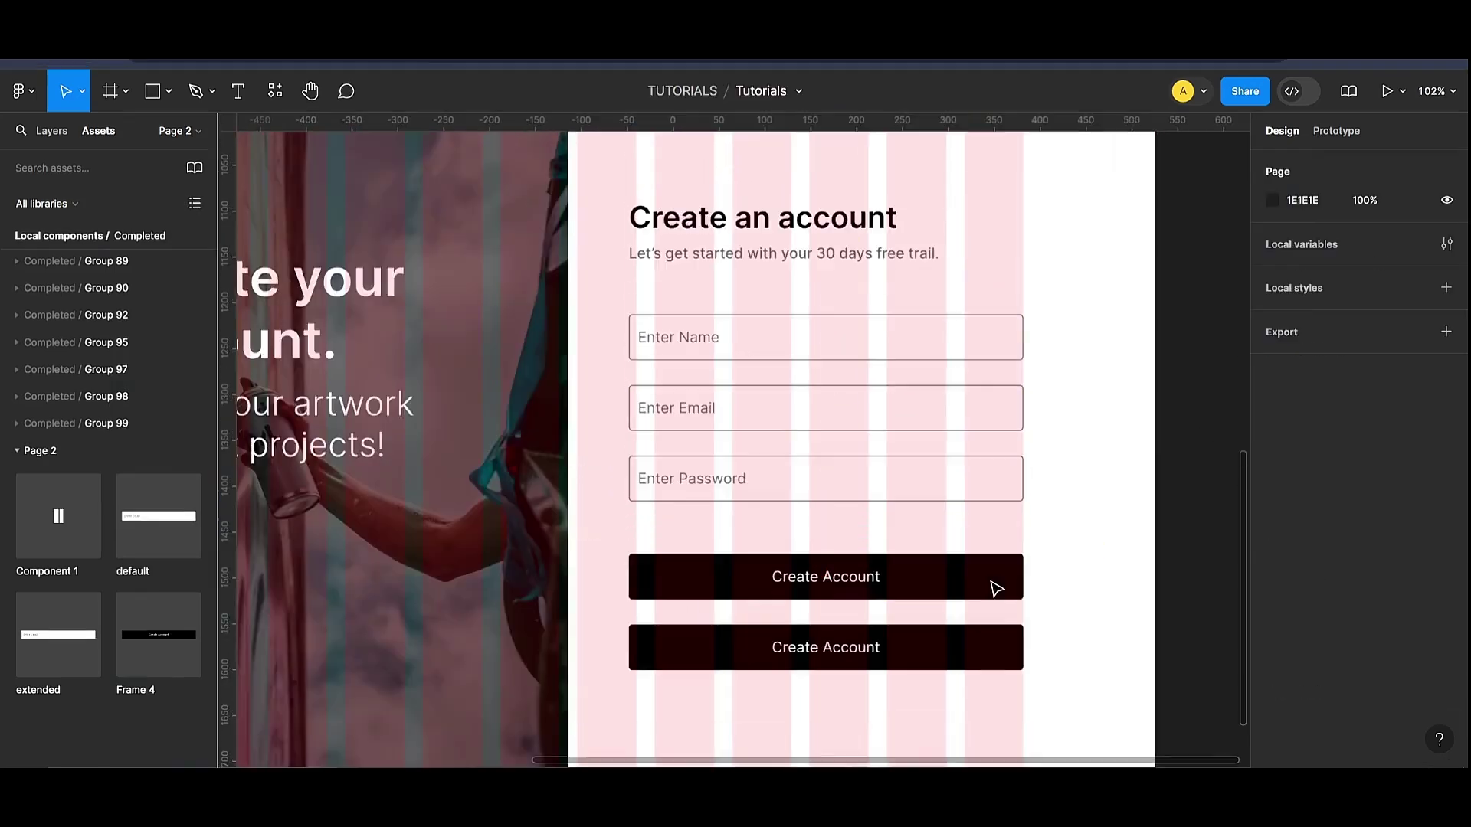
# Step: Change the lower button's label to "Sign Up with Google"
pyautogui.click(841, 658)
pyautogui.scroll(2, 837, 652)
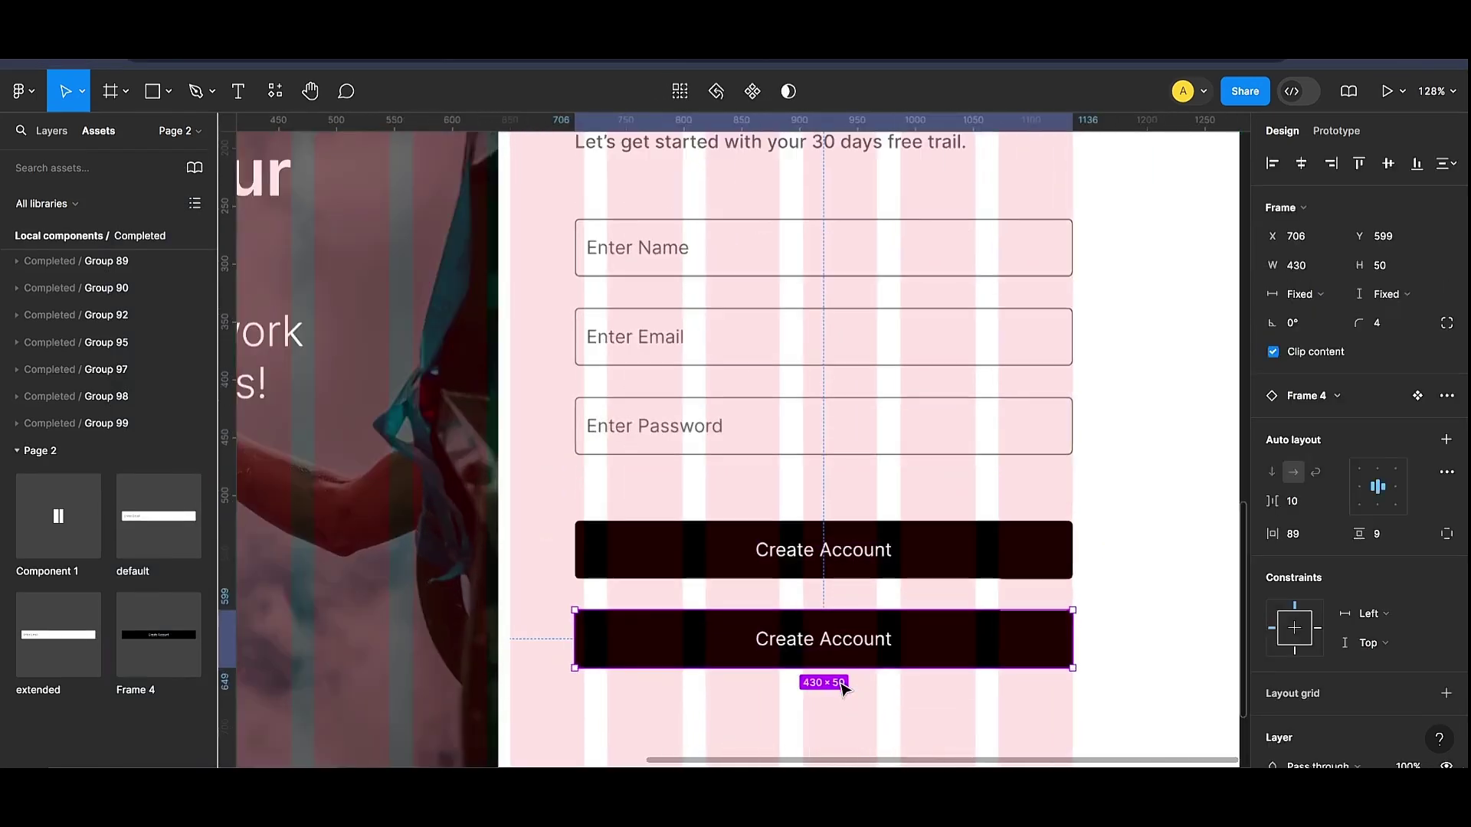
pyautogui.doubleClick(834, 650)
pyautogui.press('Return')
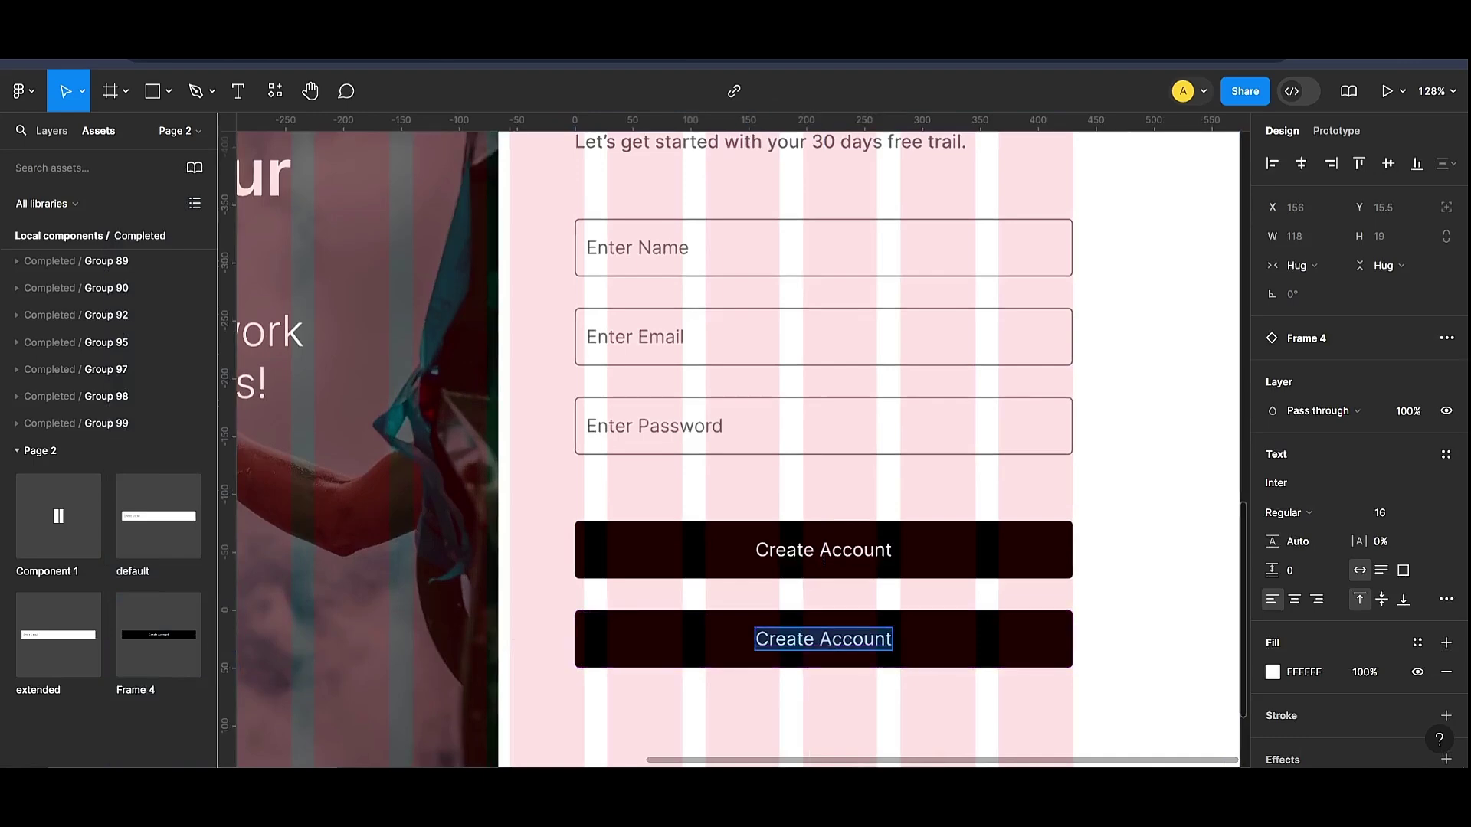
pyautogui.write('S')
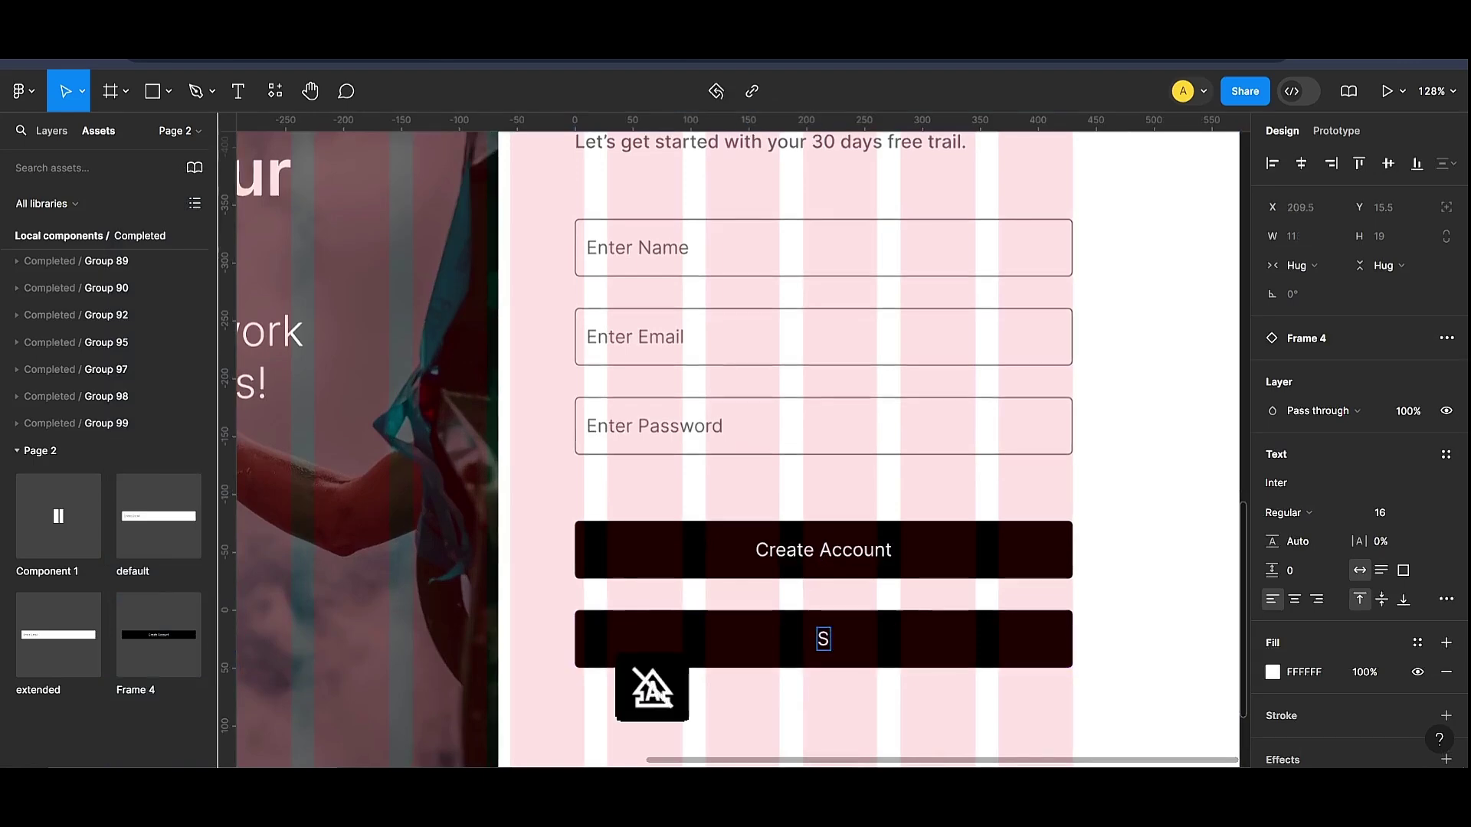
pyautogui.write('ign U')
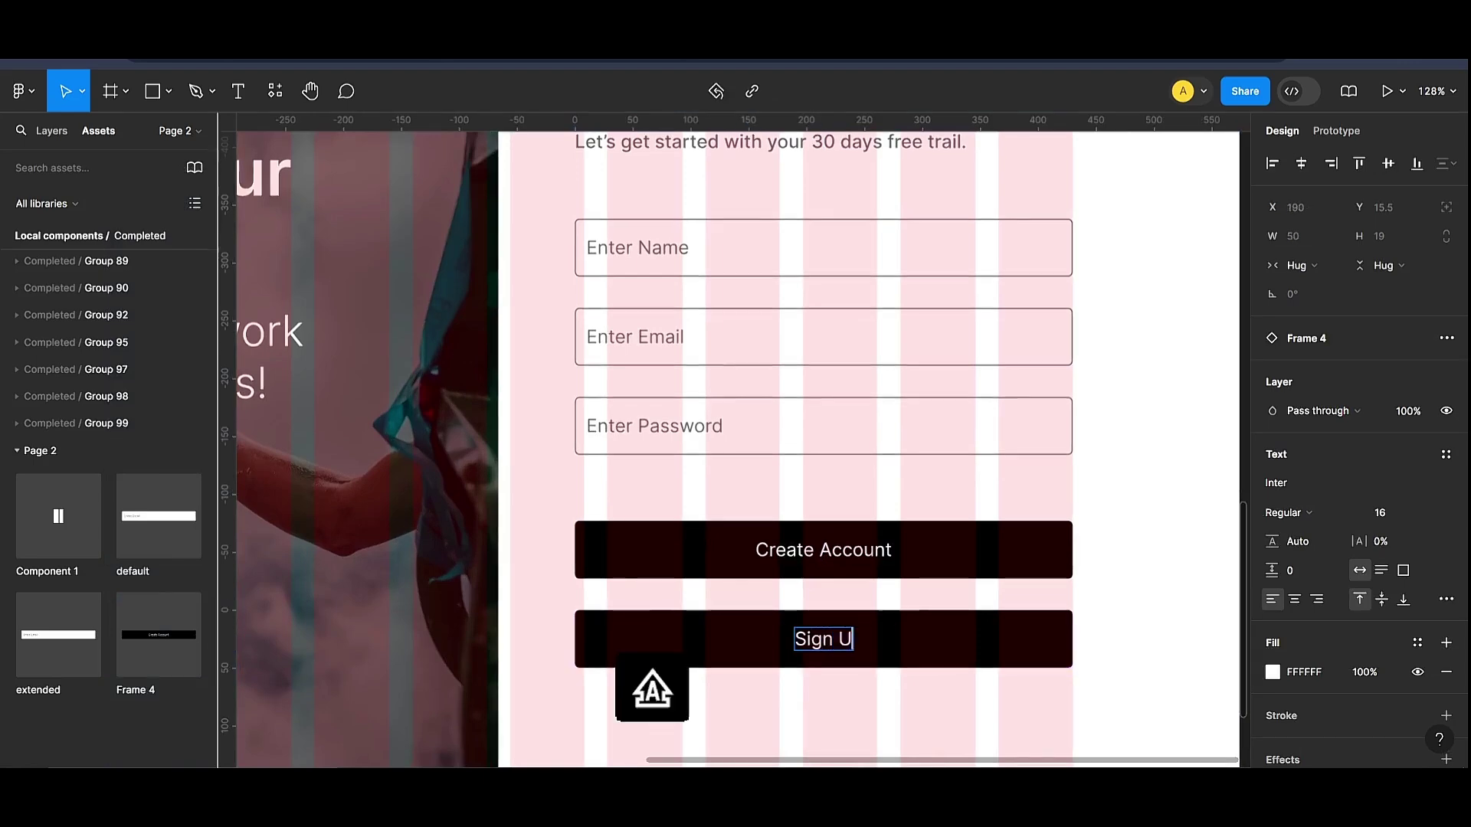
pyautogui.write('p')
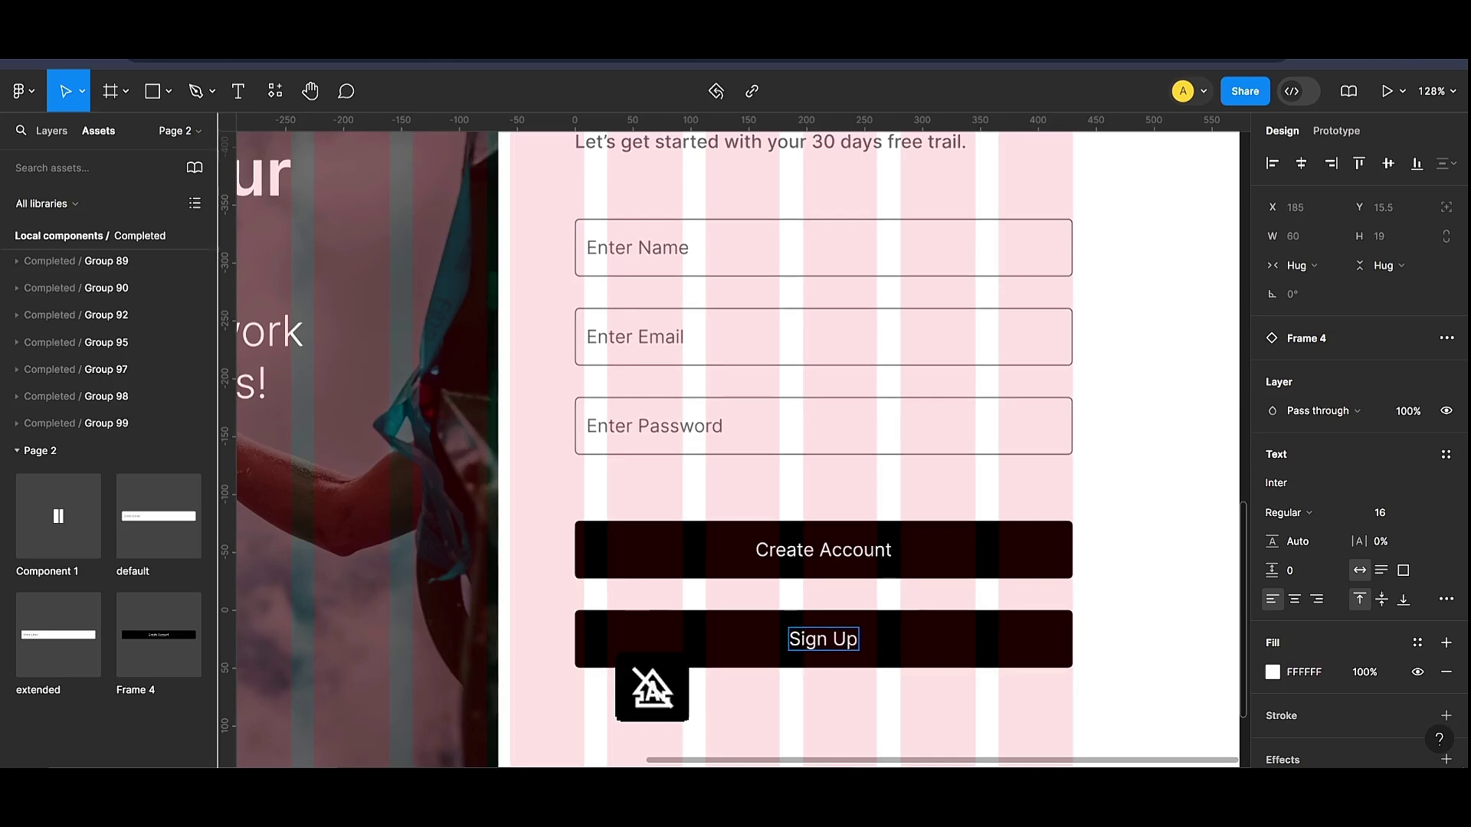
pyautogui.write(' wit')
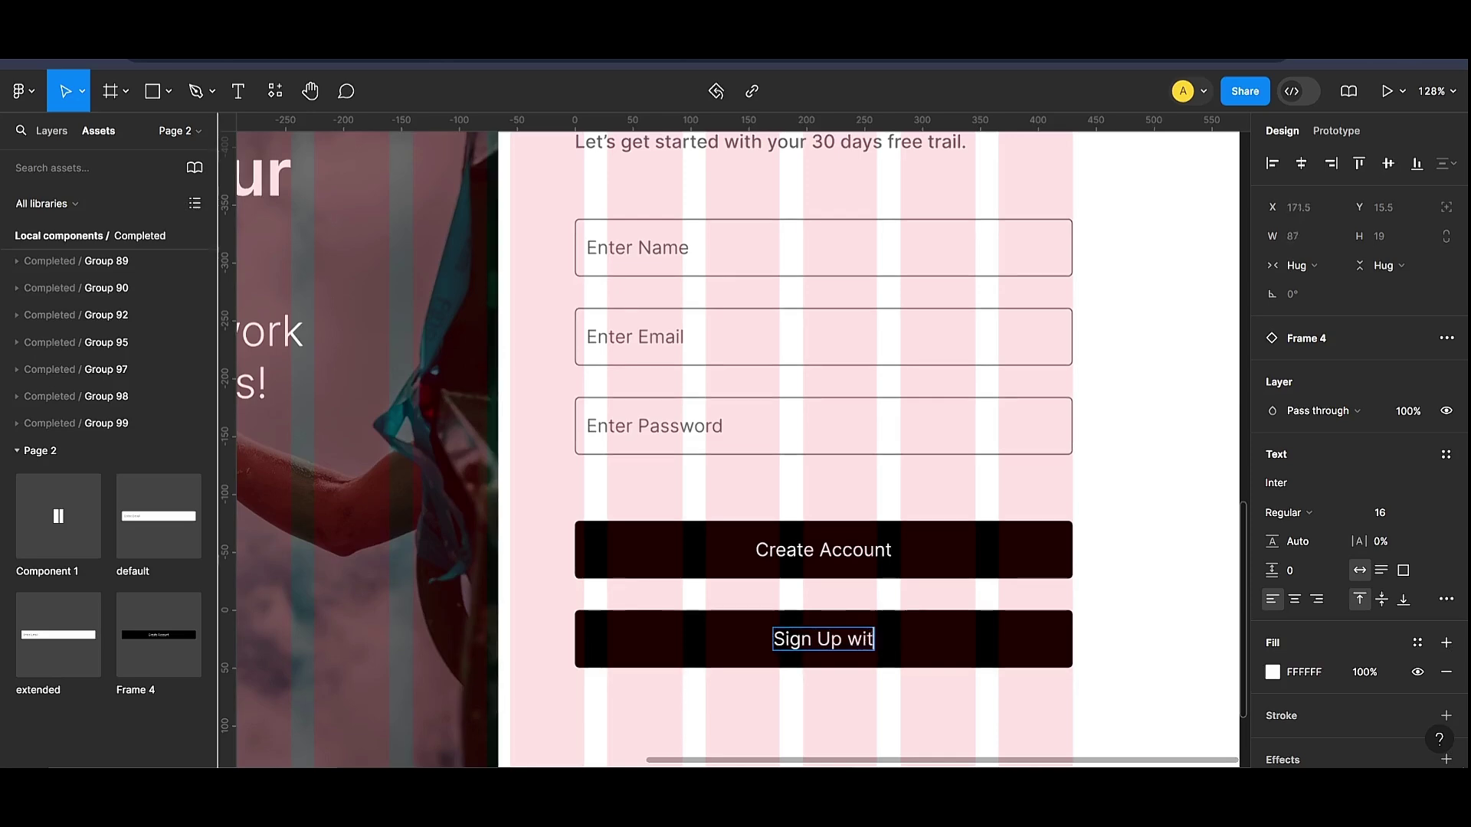
pyautogui.write('h Google')
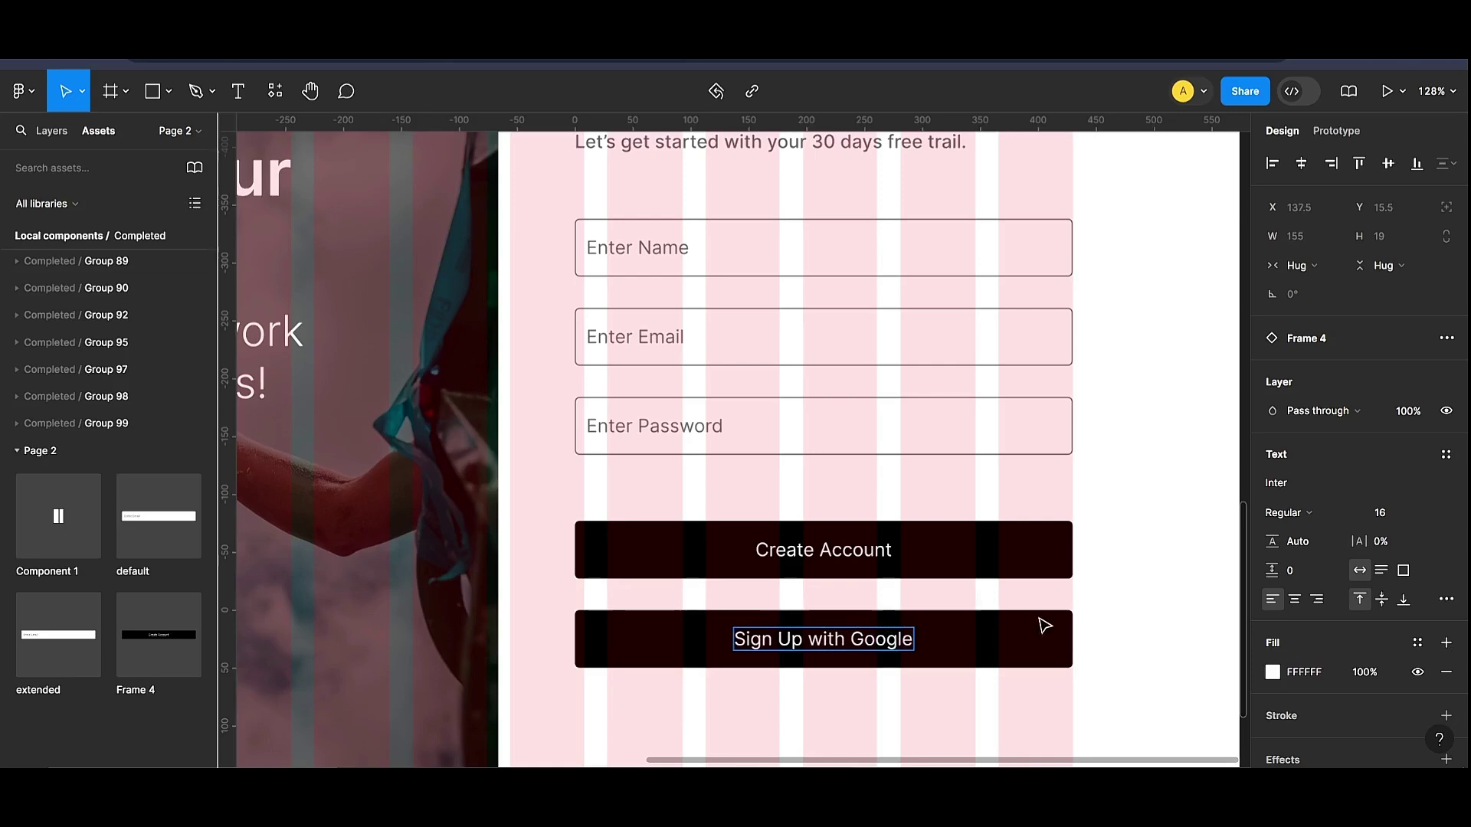
pyautogui.press('Escape')
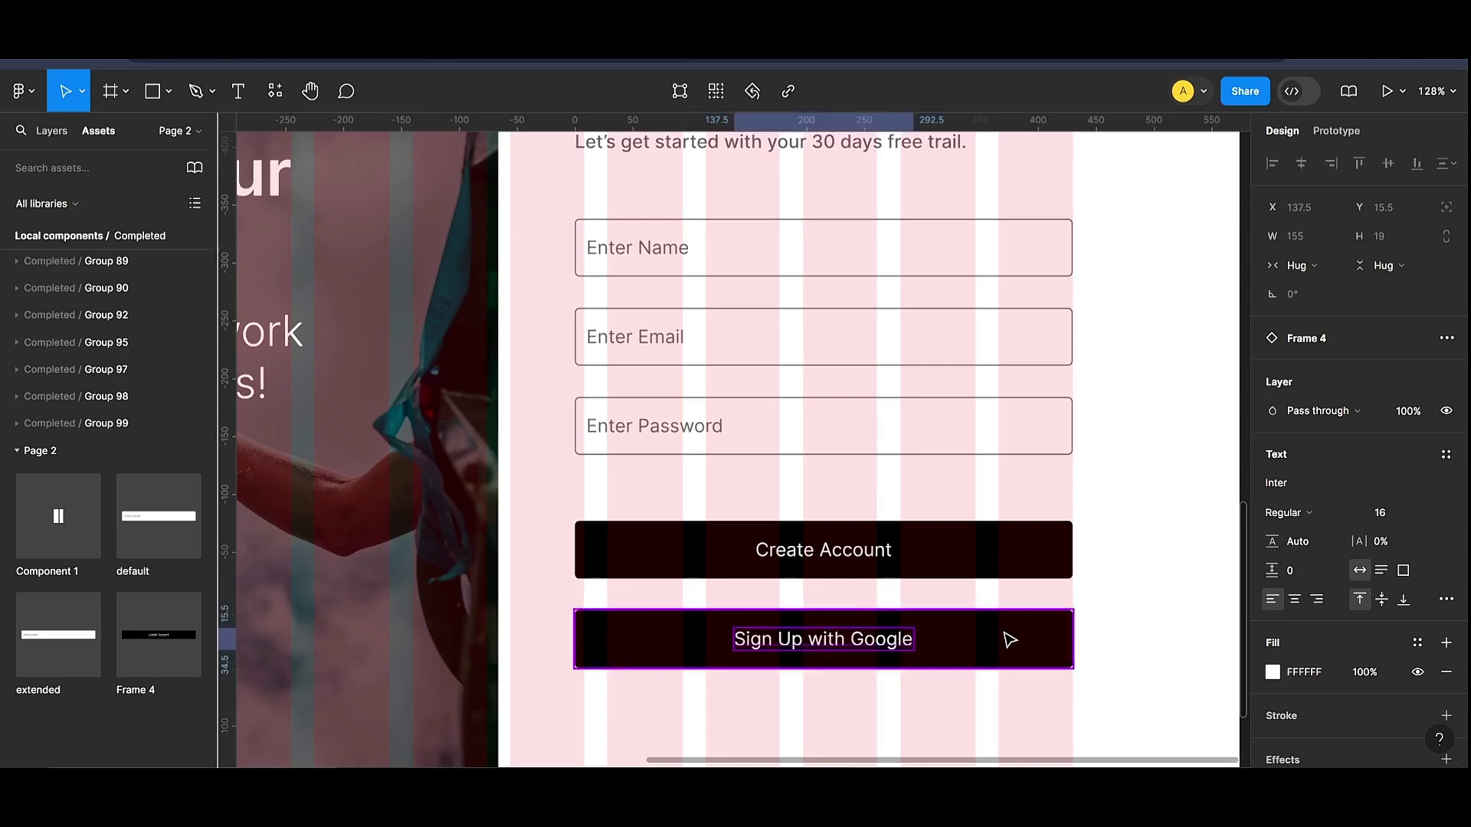
# Step: Select the whole Google logo group above the page, constrain its proportions and set its width to 12
pyautogui.scroll(-5, 1010, 640)
pyautogui.scroll(2, 1083, 577)
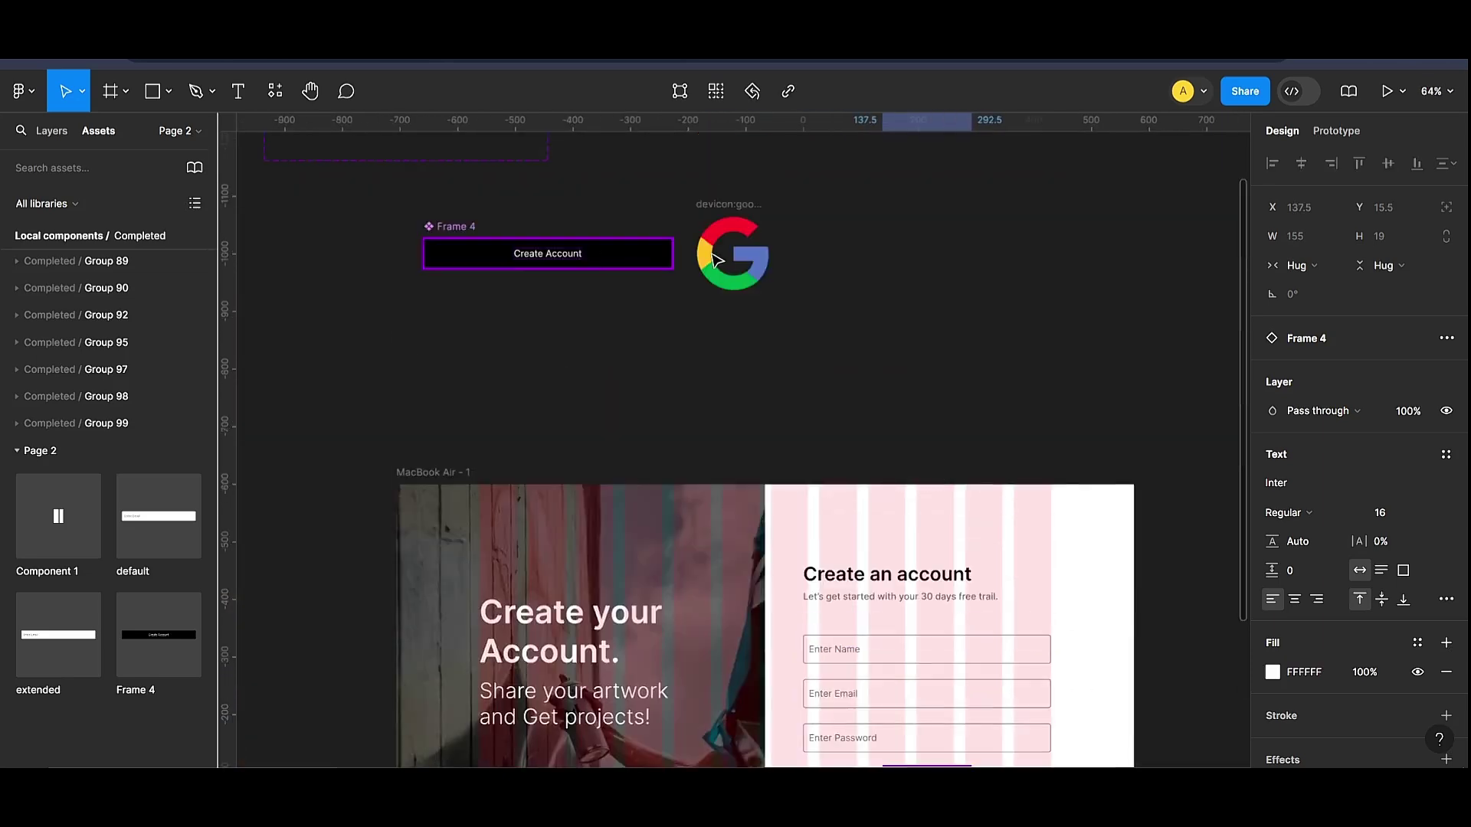
pyautogui.click(716, 259)
pyautogui.click(822, 221)
pyautogui.doubleClick(765, 277)
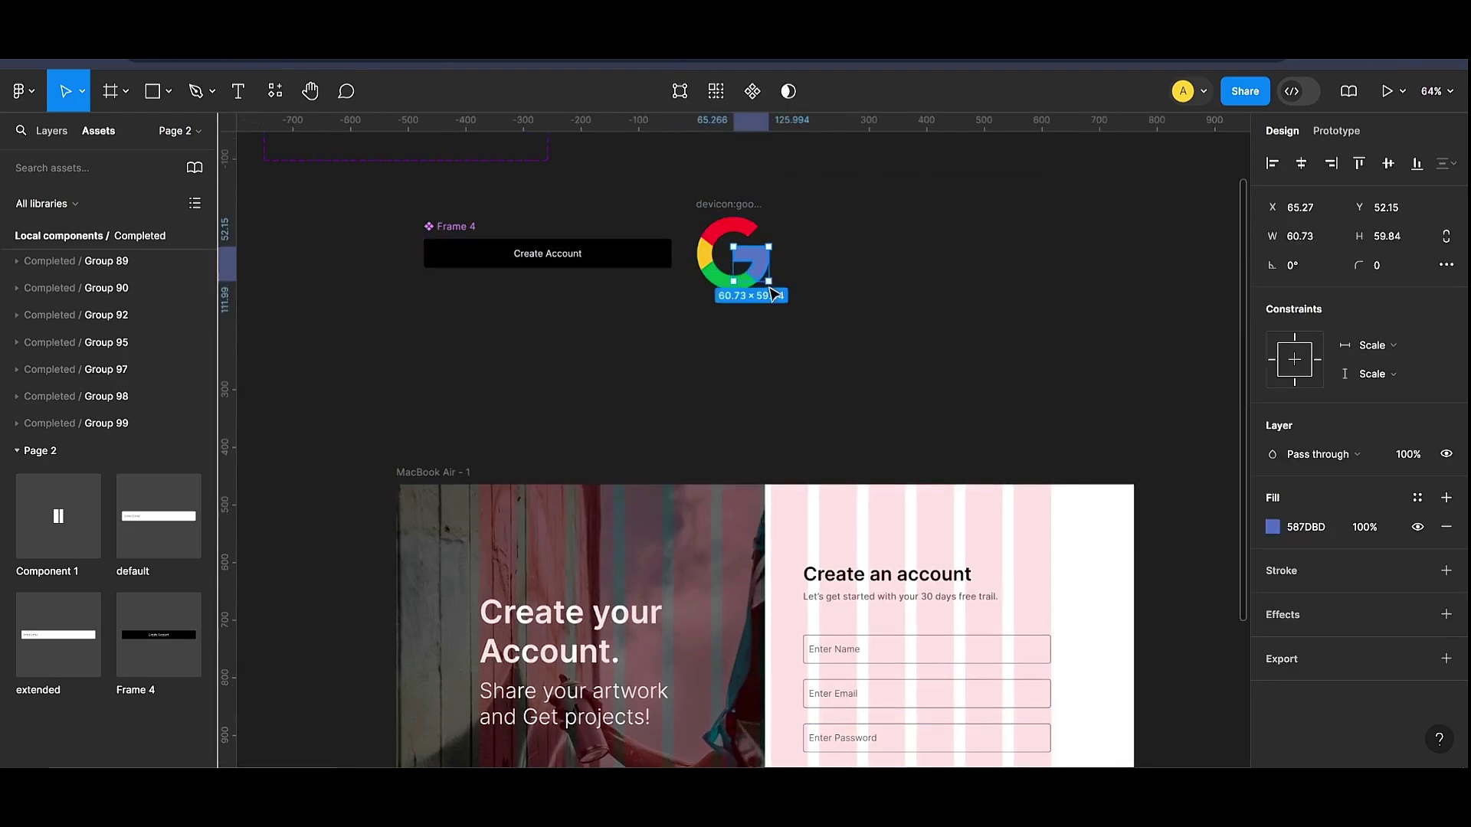
pyautogui.click(791, 236)
pyautogui.click(726, 312)
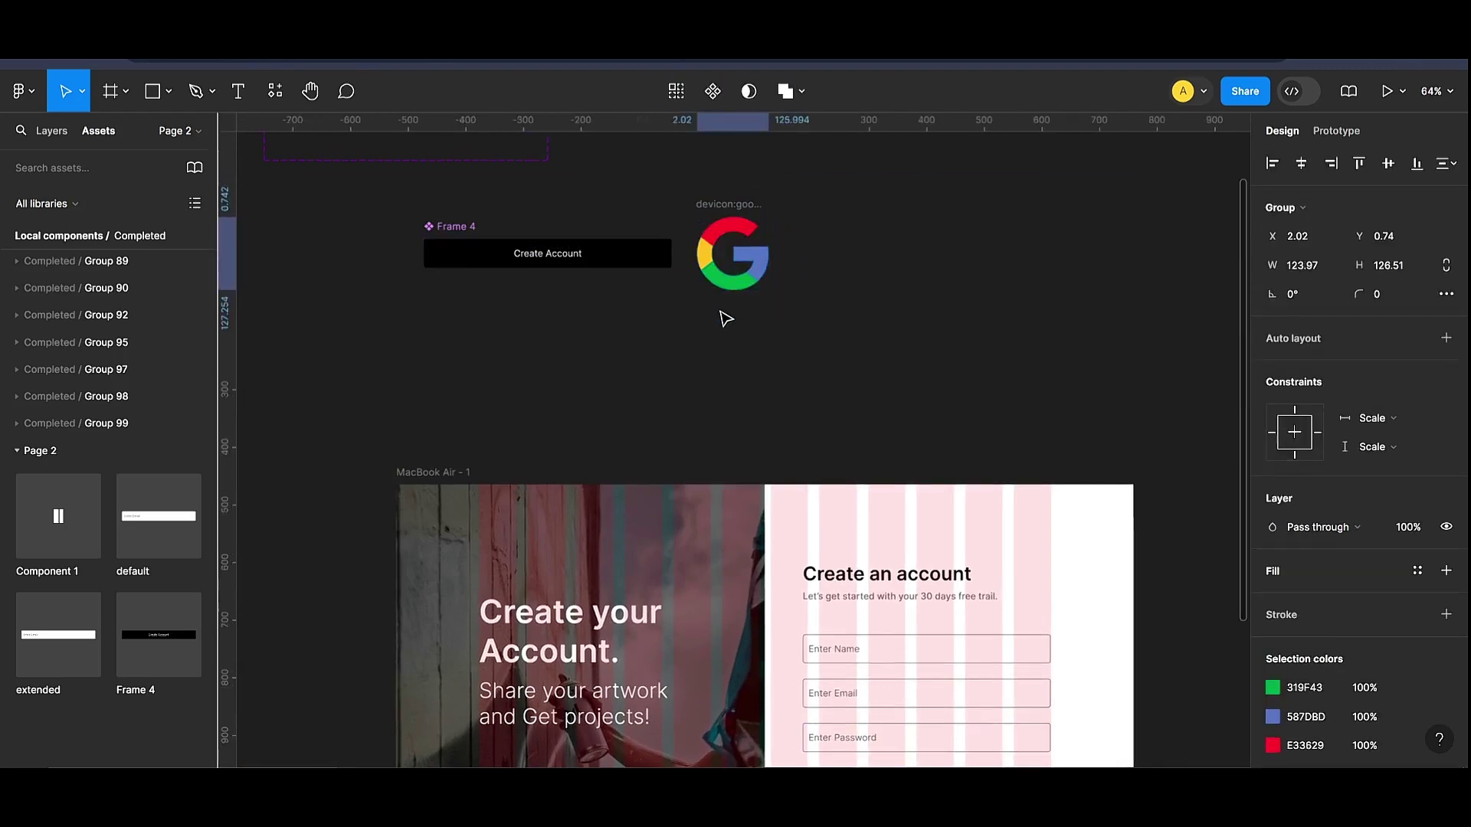
pyautogui.click(1309, 269)
pyautogui.click(1447, 267)
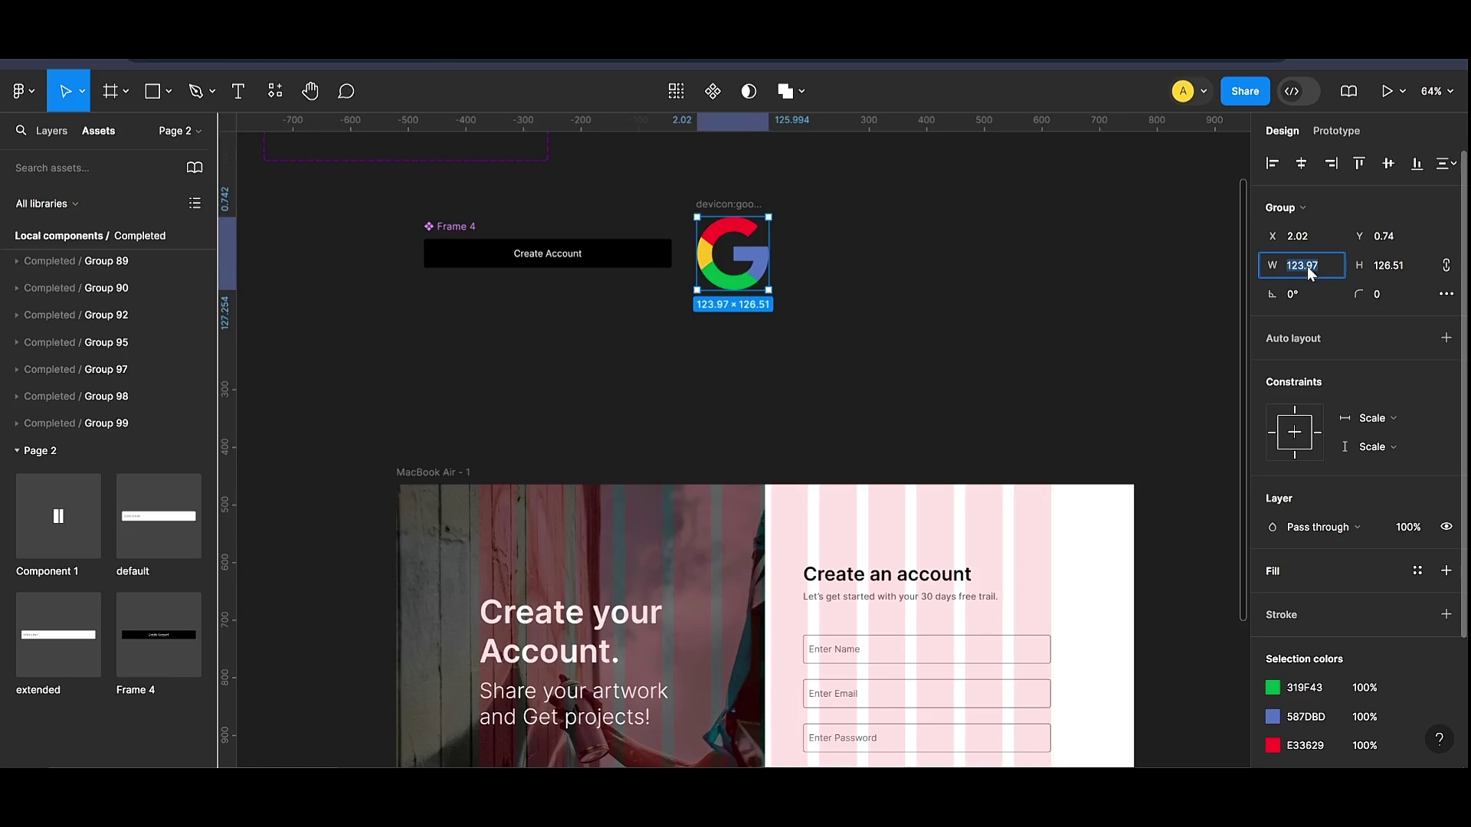
pyautogui.write('12')
pyautogui.press('Return')
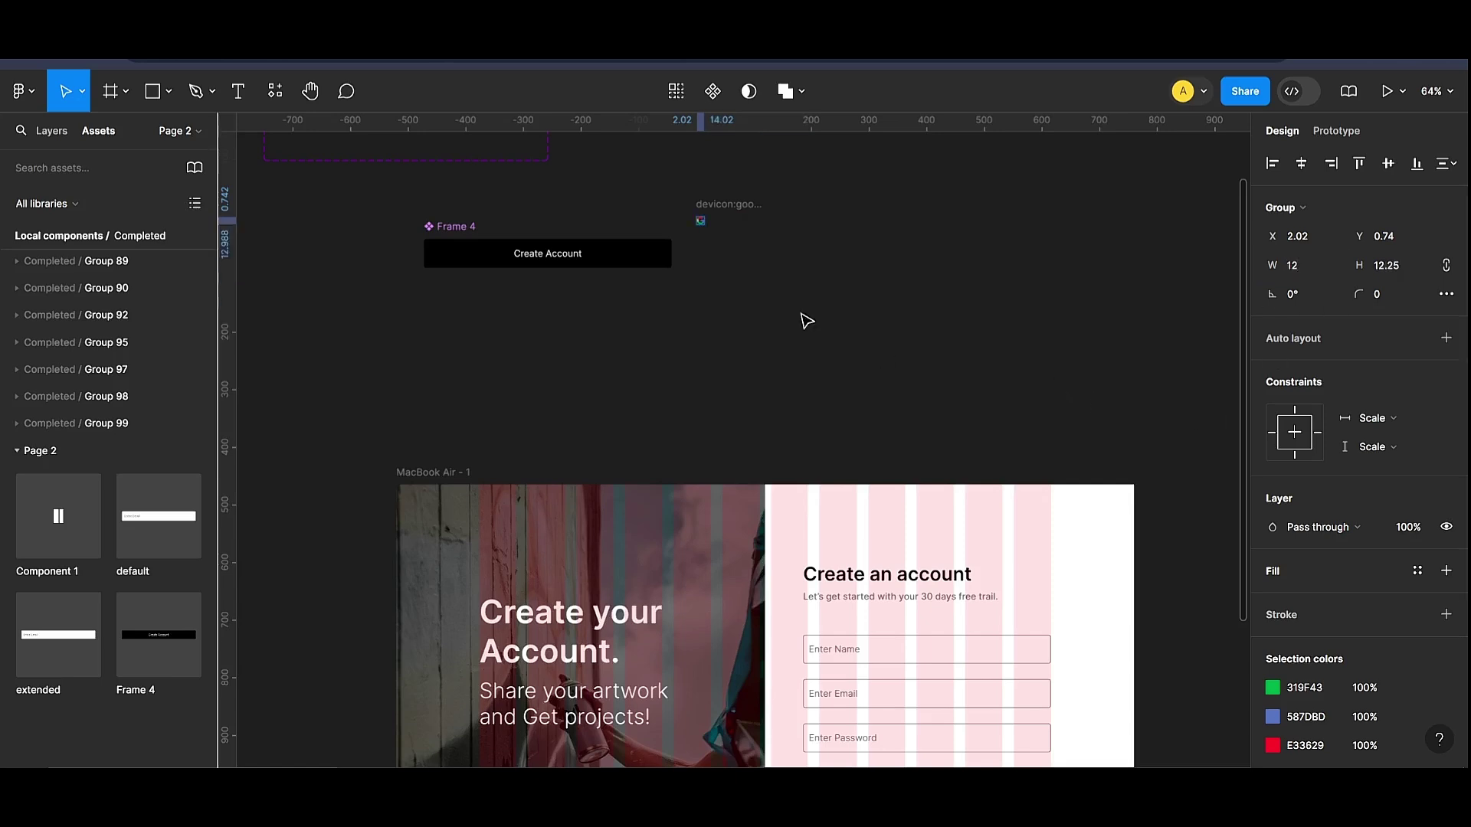
# Step: Move the Google logo into the page frame, to the right of the form buttons at about X 1173, Y 572
pyautogui.moveTo(705, 228); pyautogui.dragTo(1078, 713)
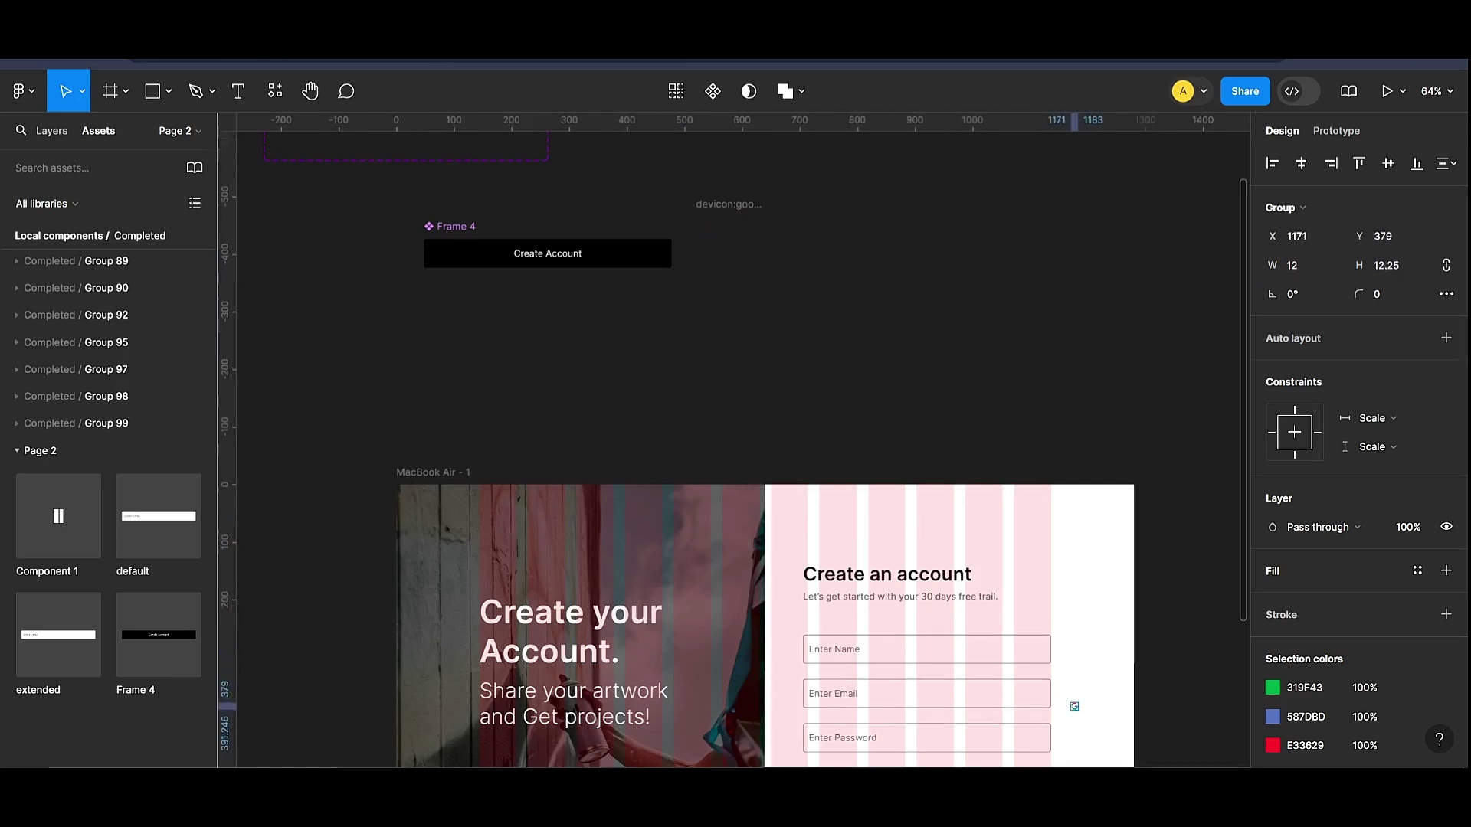
pyautogui.scroll(-3, 1084, 745)
pyautogui.scroll(5, 1084, 697)
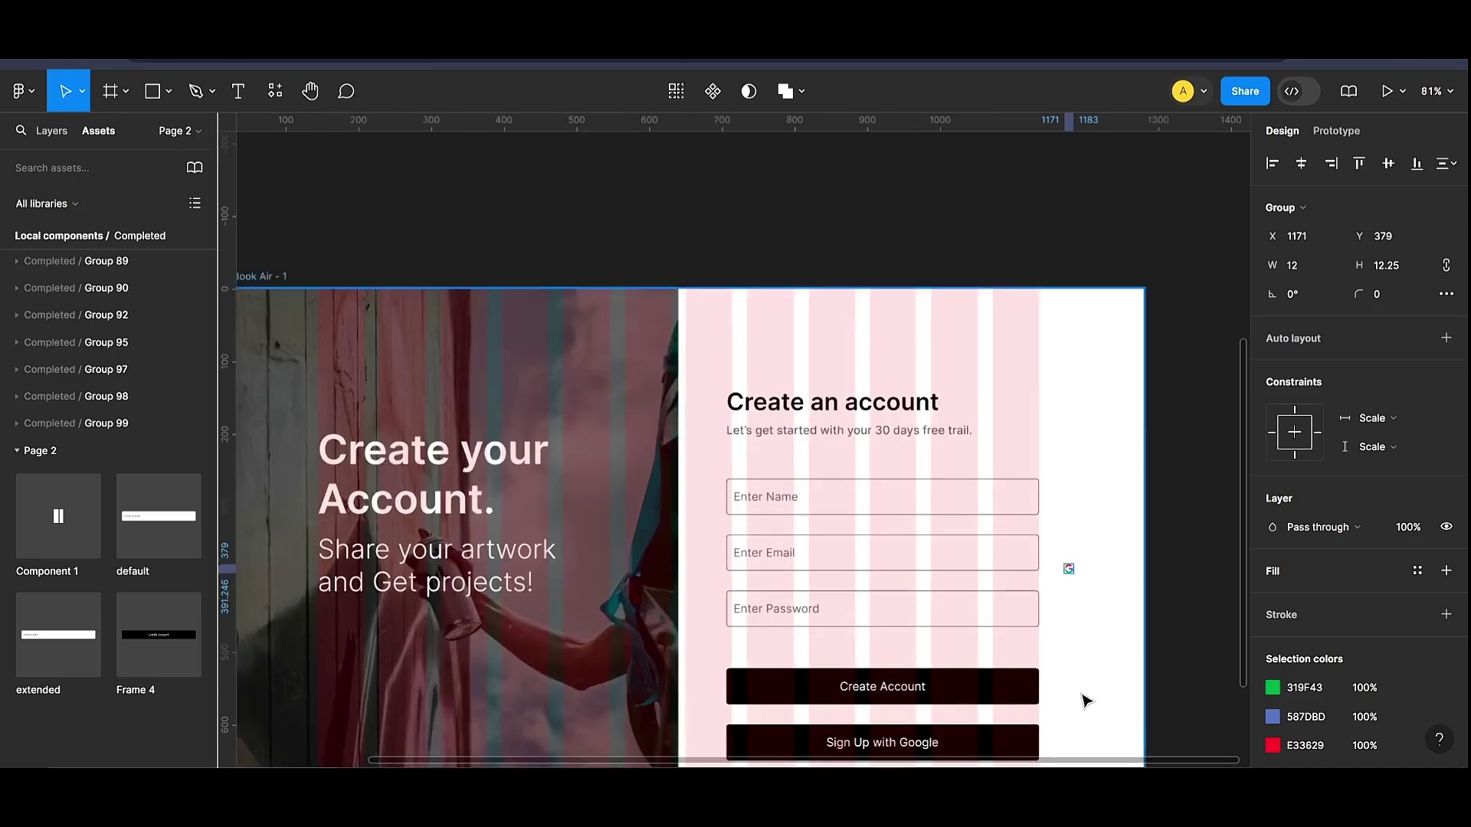
pyautogui.scroll(-3, 1034, 618)
pyautogui.scroll(3, 1029, 618)
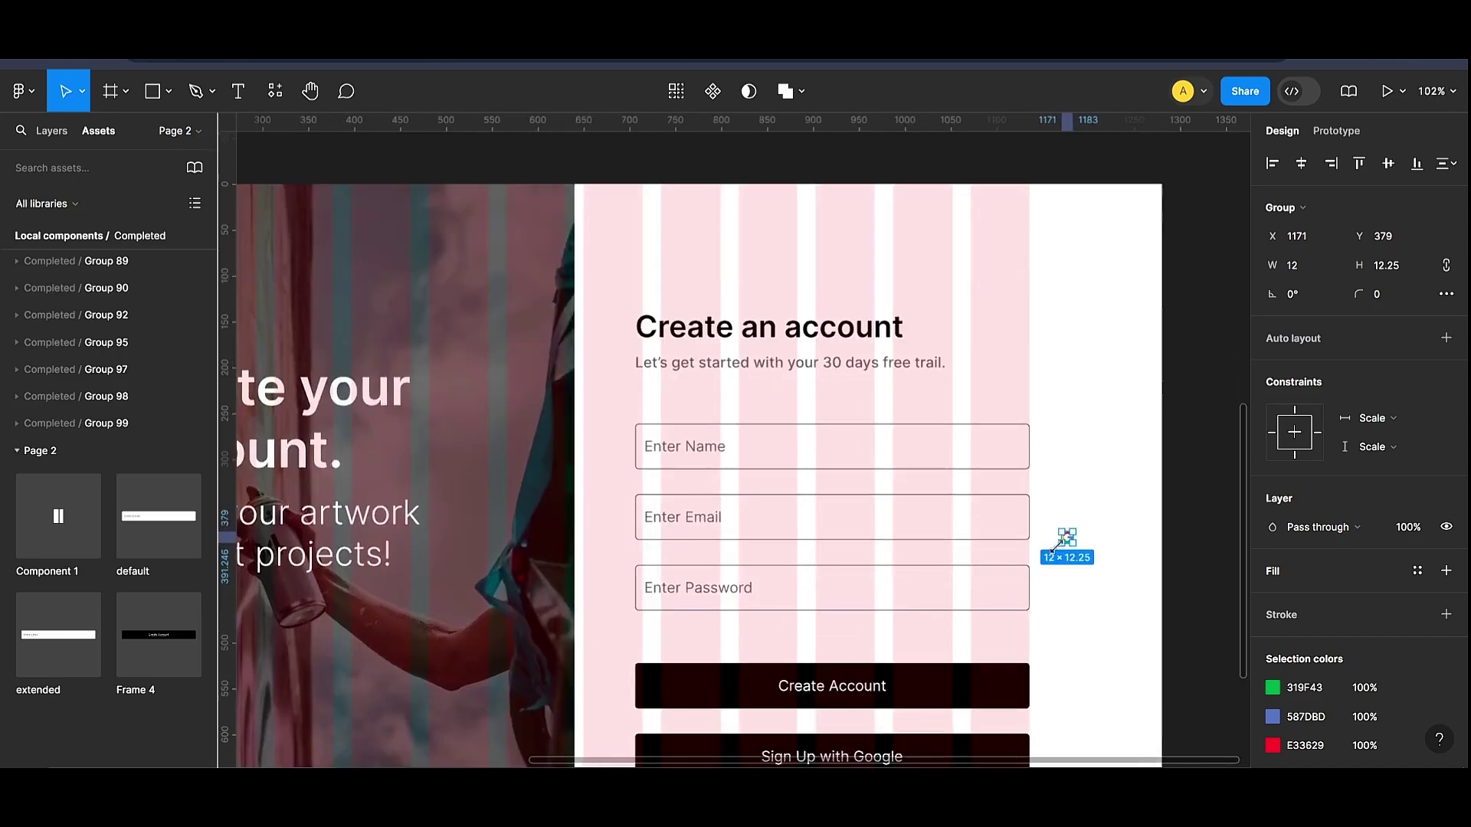
pyautogui.moveTo(1071, 544); pyautogui.dragTo(1073, 720)
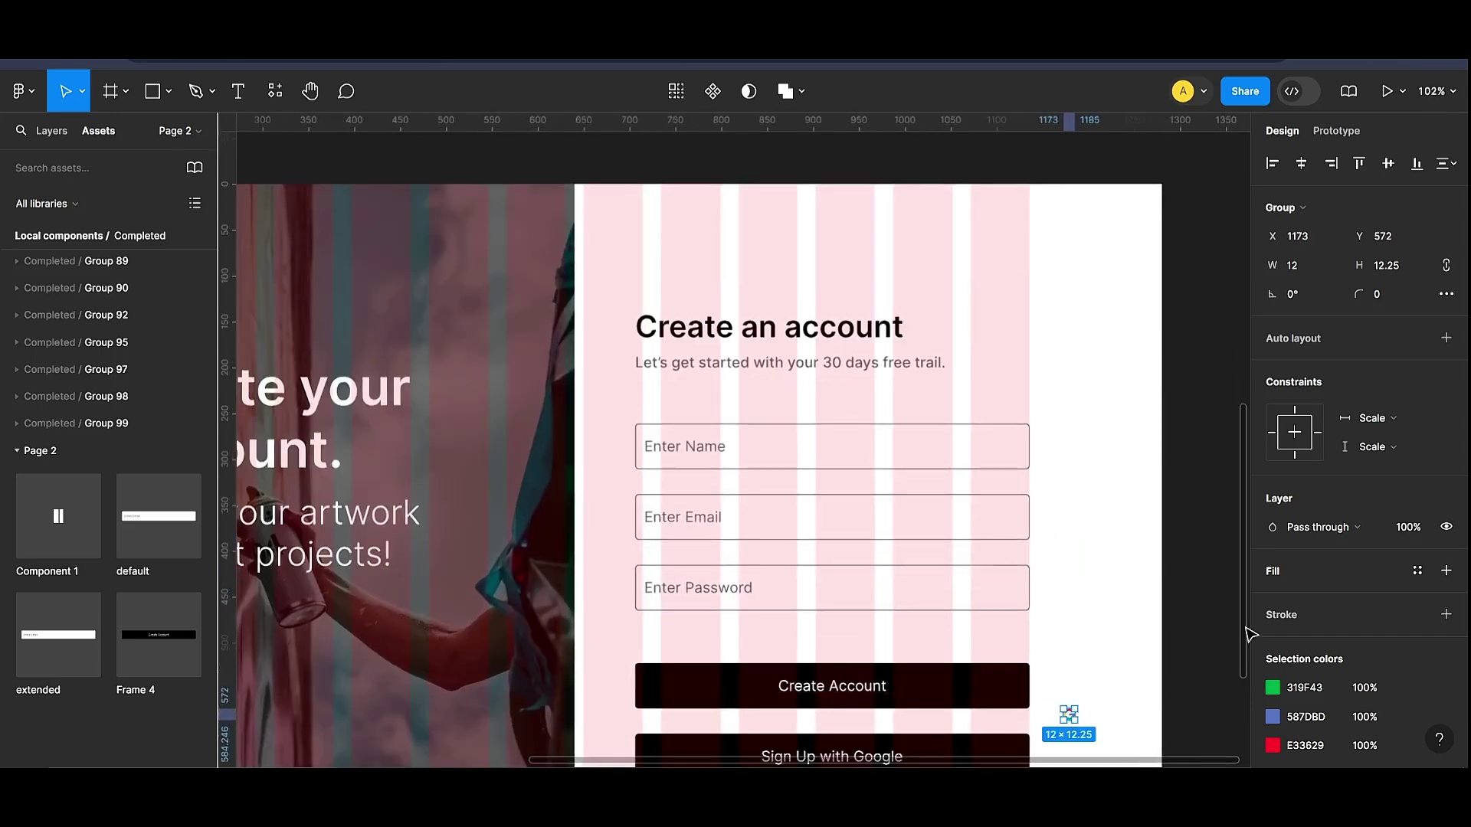
# Step: Enlarge the Google logo proportionally to a width of 24
pyautogui.scroll(-3, 1250, 634)
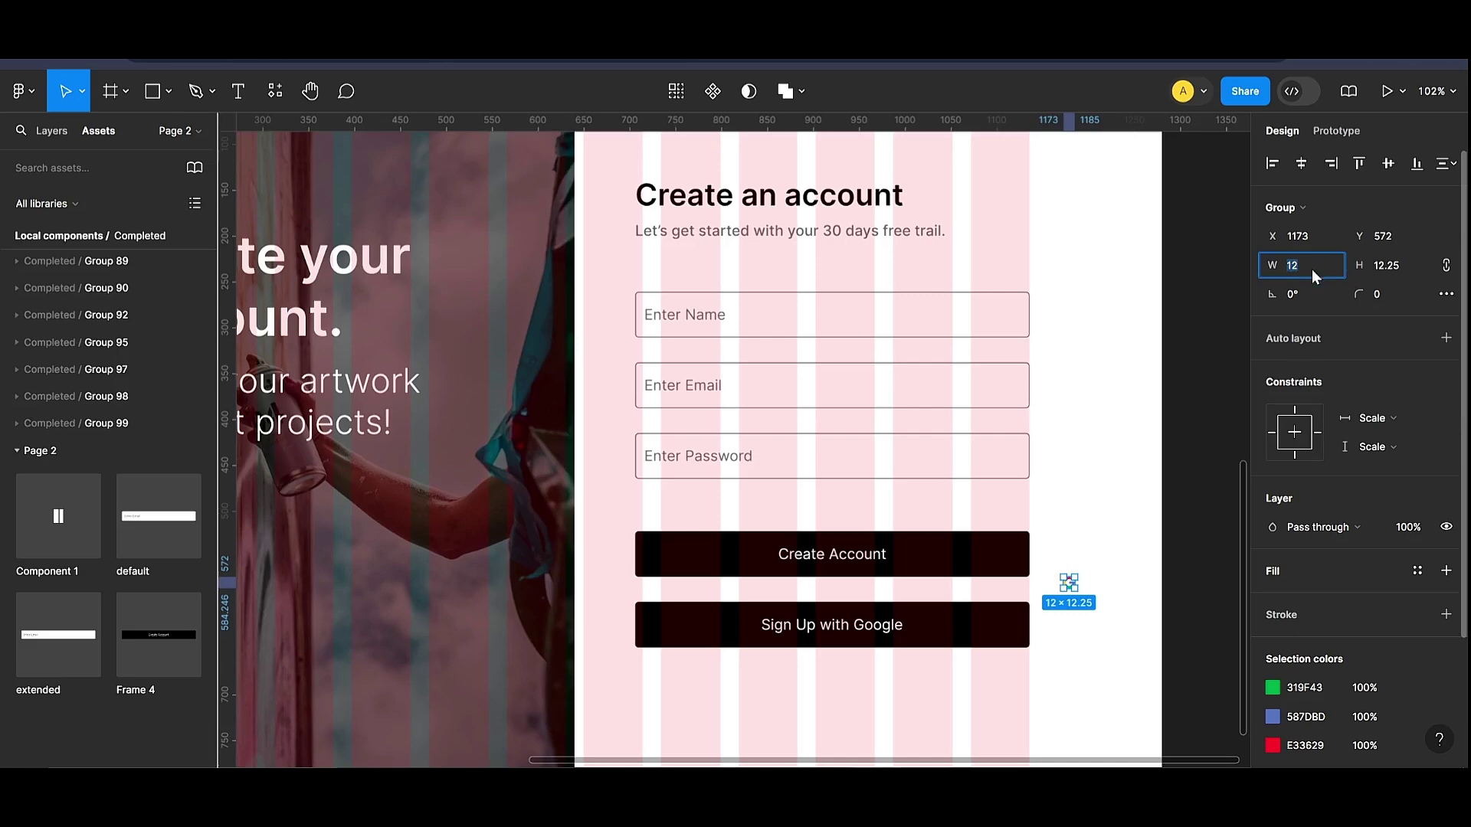
pyautogui.write('17')
pyautogui.press('Return')
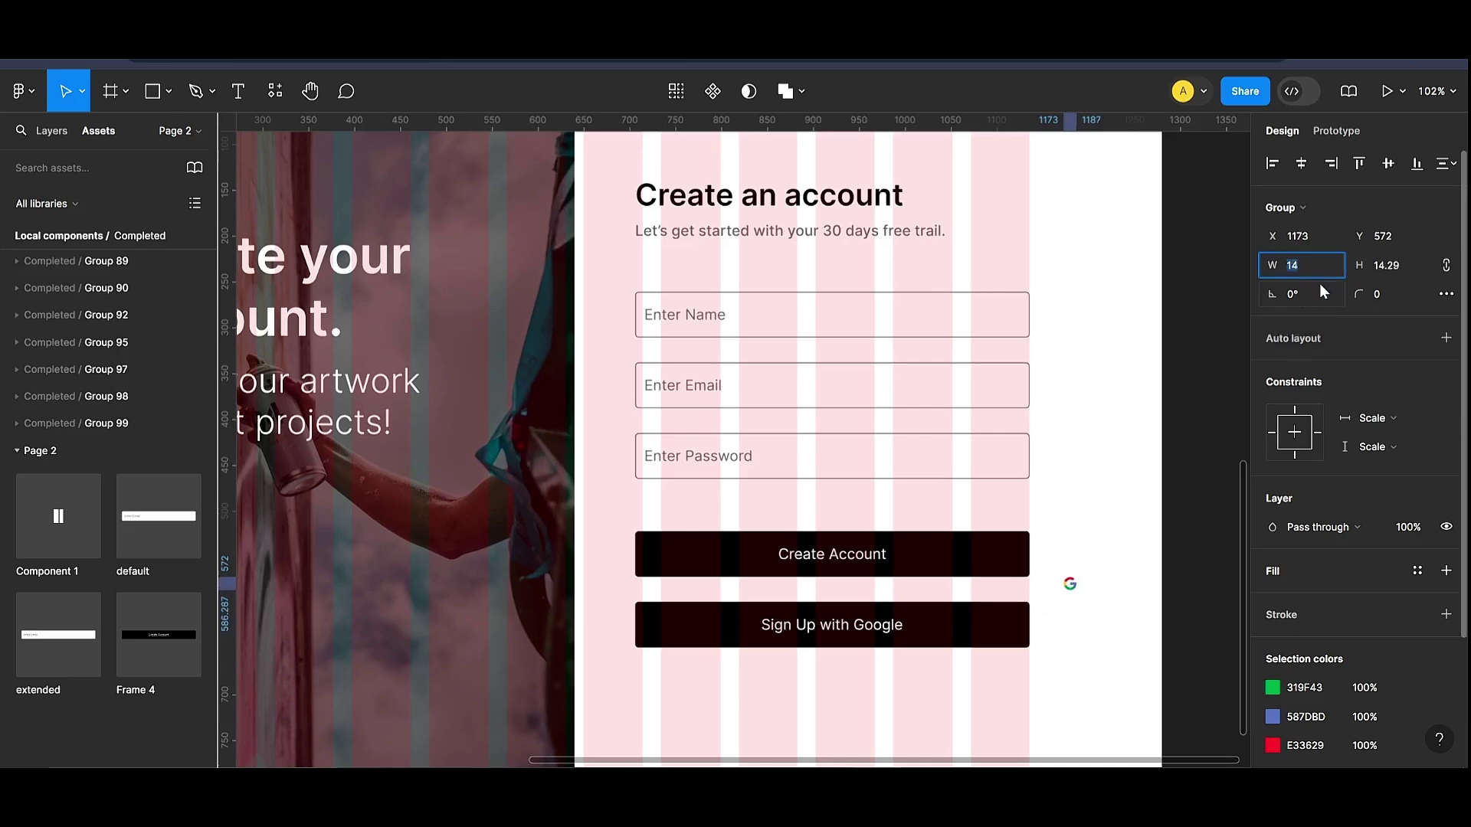
pyautogui.press('Up')
pyautogui.press('Up')
pyautogui.press('Up')
pyautogui.press('Up')
pyautogui.press('Up')
pyautogui.press('Up')
pyautogui.press('Up')
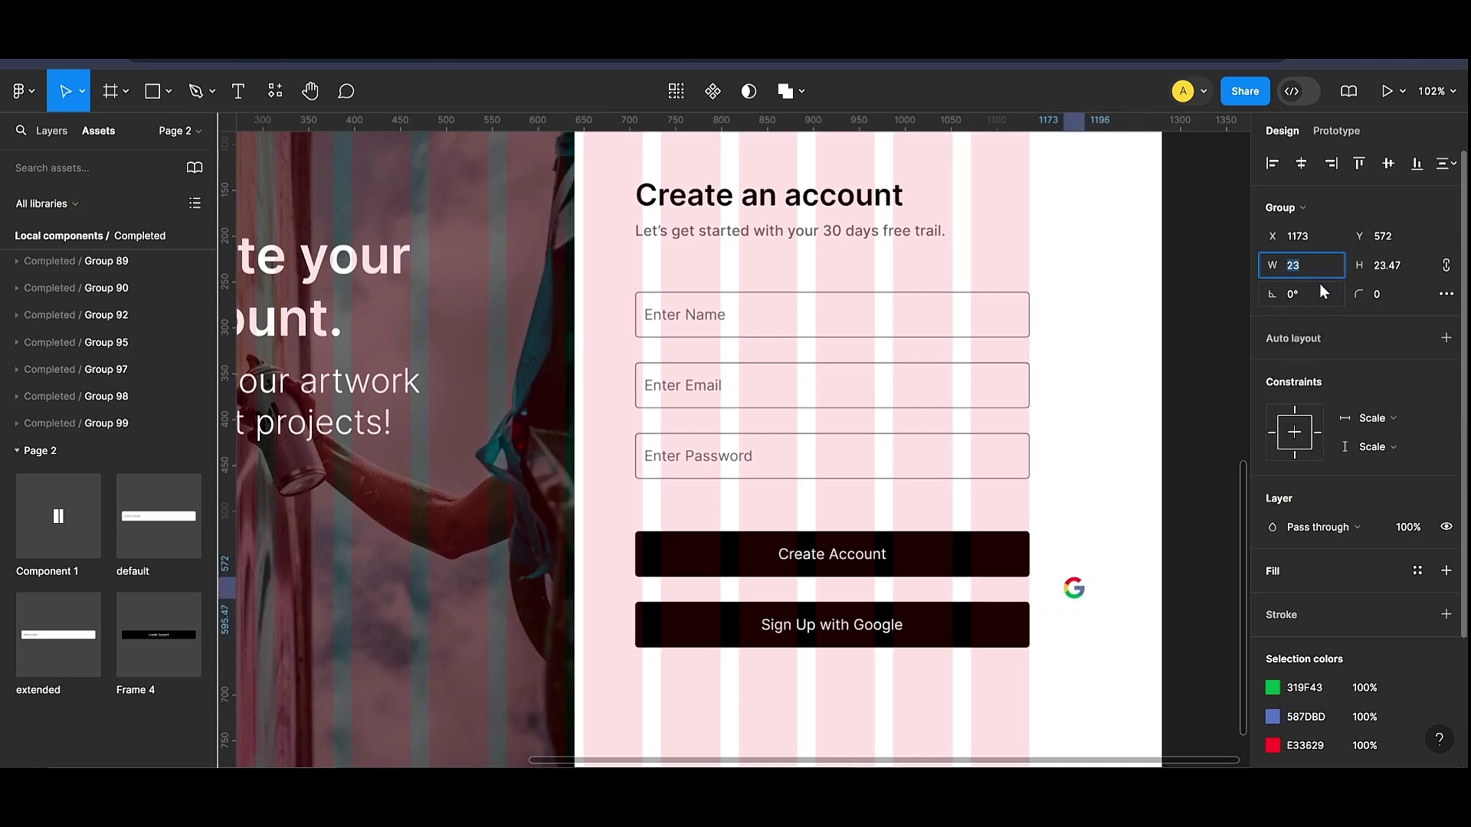
pyautogui.scroll(-2, 972, 613)
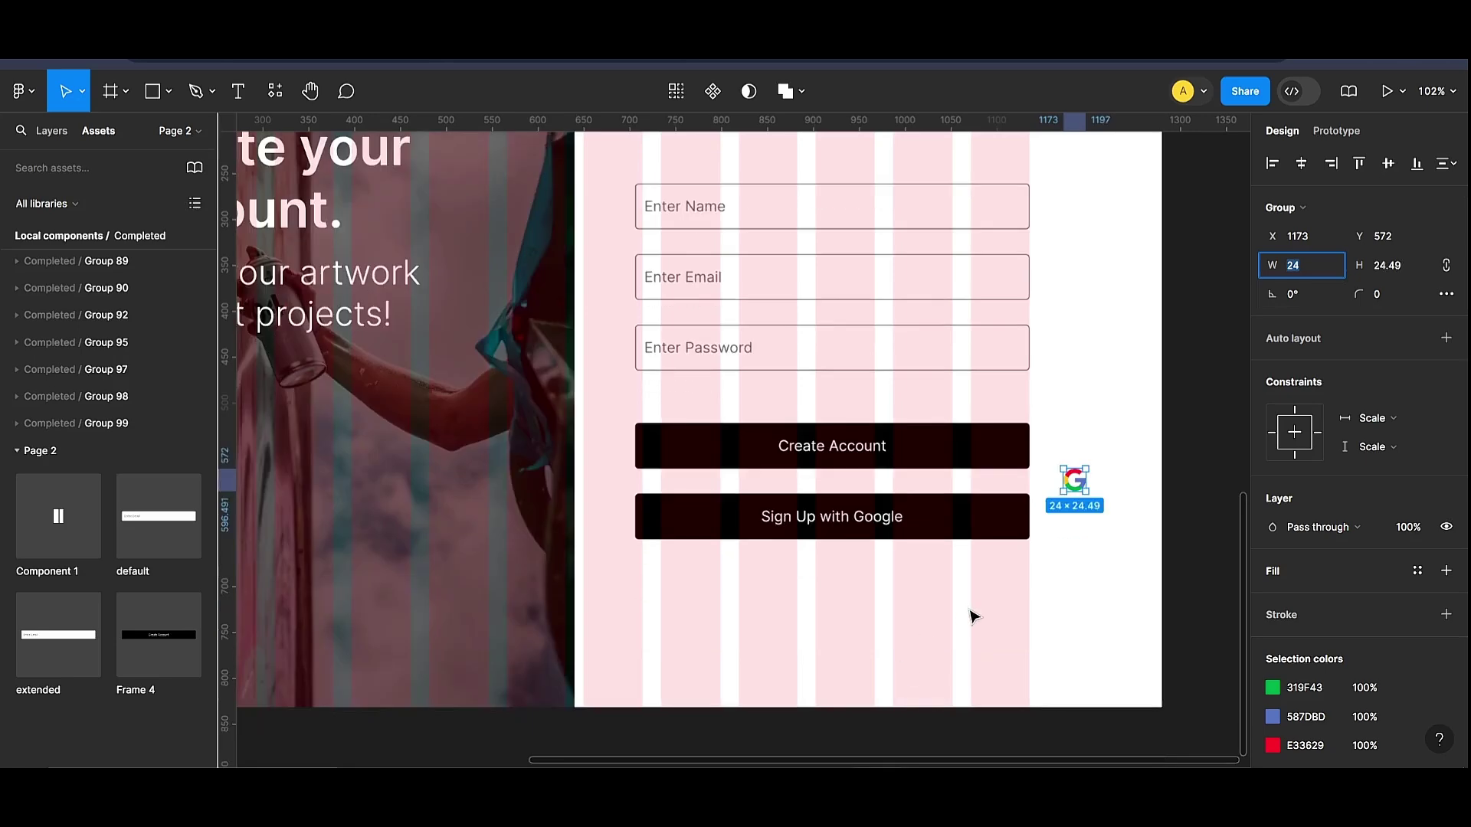
# Step: Reposition the Google logo below and to the right of the "Sign Up with Google" button, at about X 1153, Y 674
pyautogui.scroll(2, 916, 504)
pyautogui.click(913, 504)
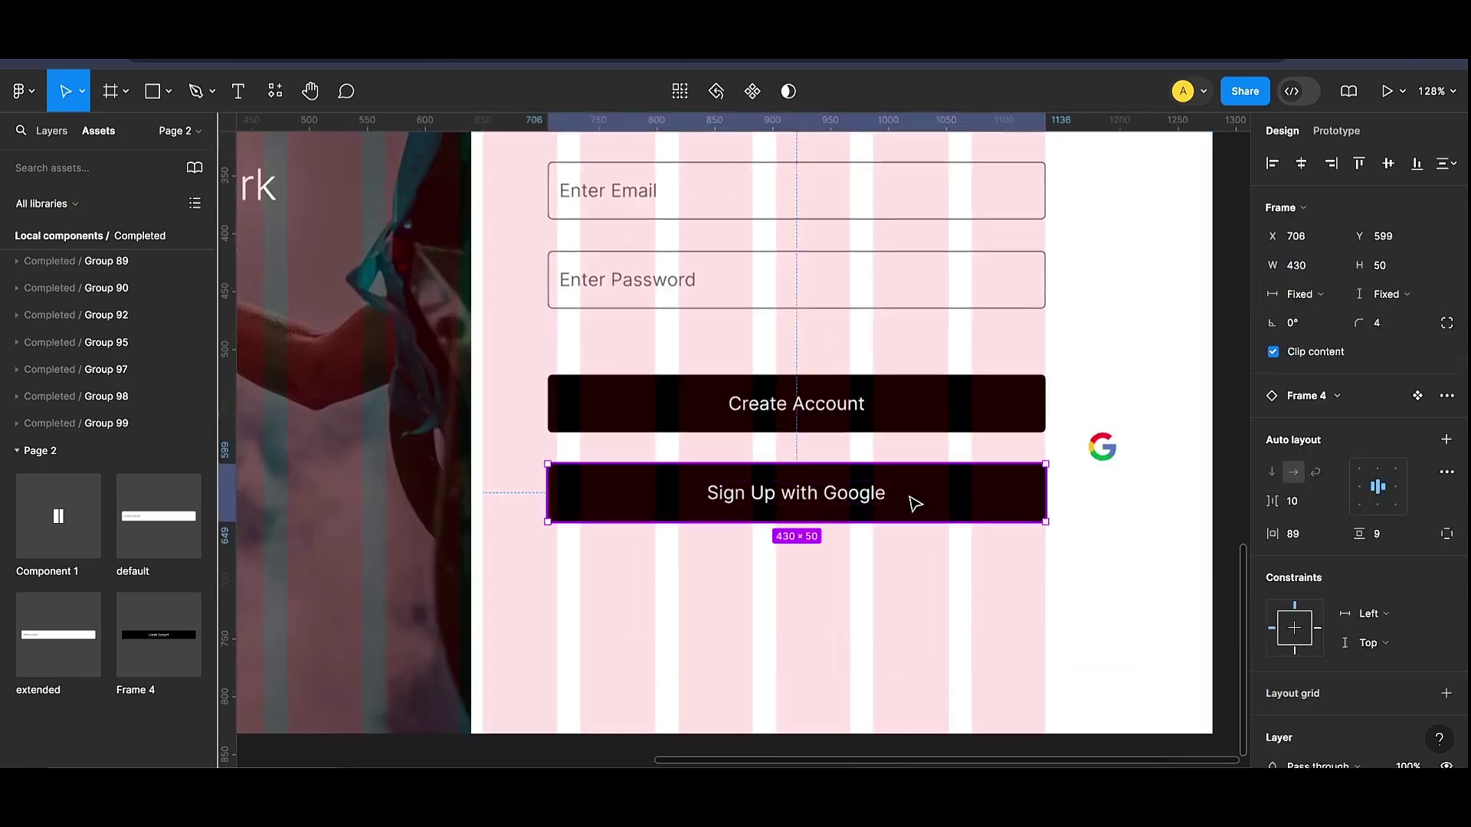
pyautogui.doubleClick(797, 504)
pyautogui.click(1037, 507)
pyautogui.click(1103, 446)
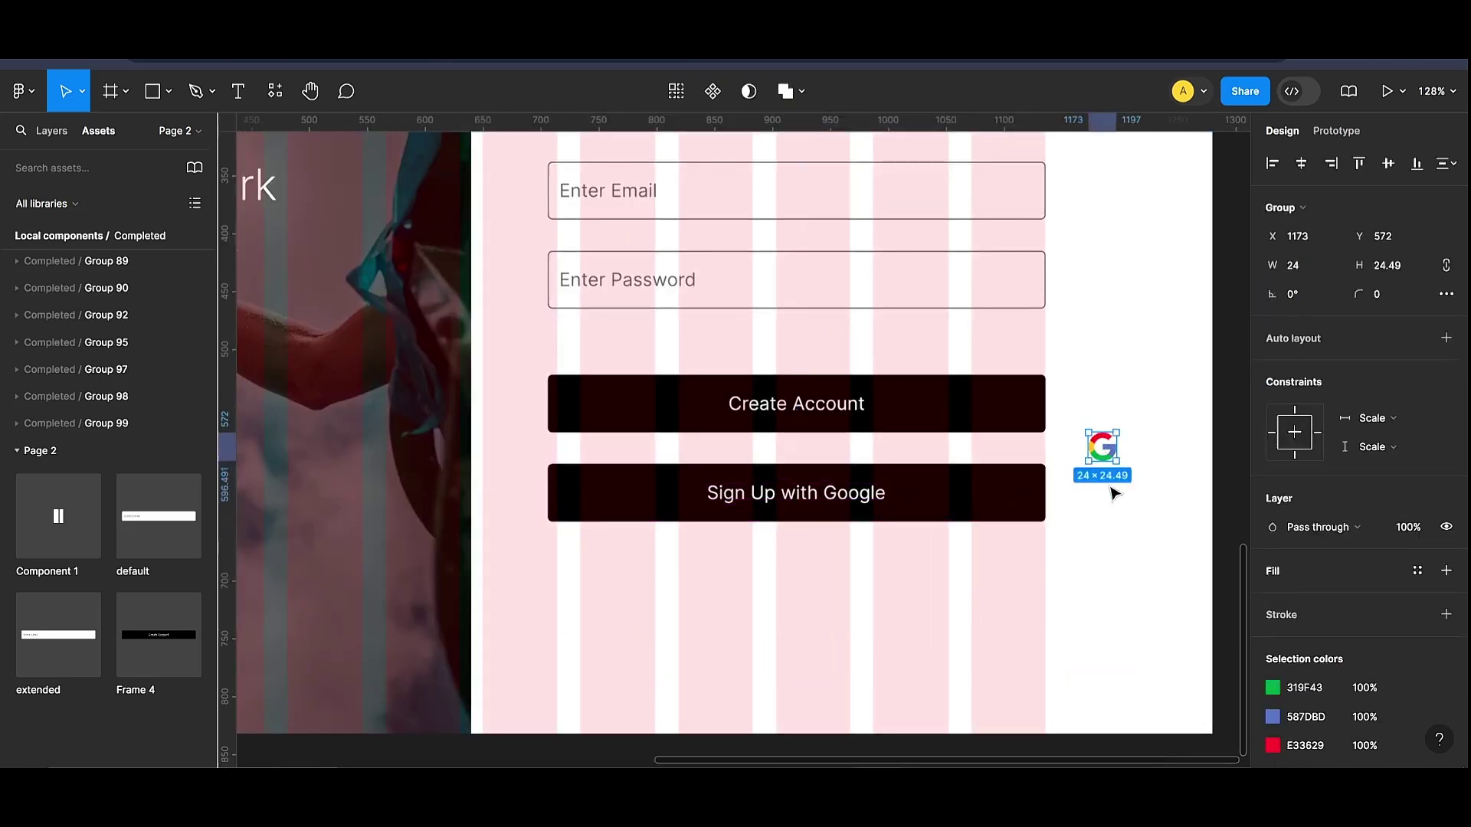
pyautogui.moveTo(1111, 458); pyautogui.dragTo(1126, 521)
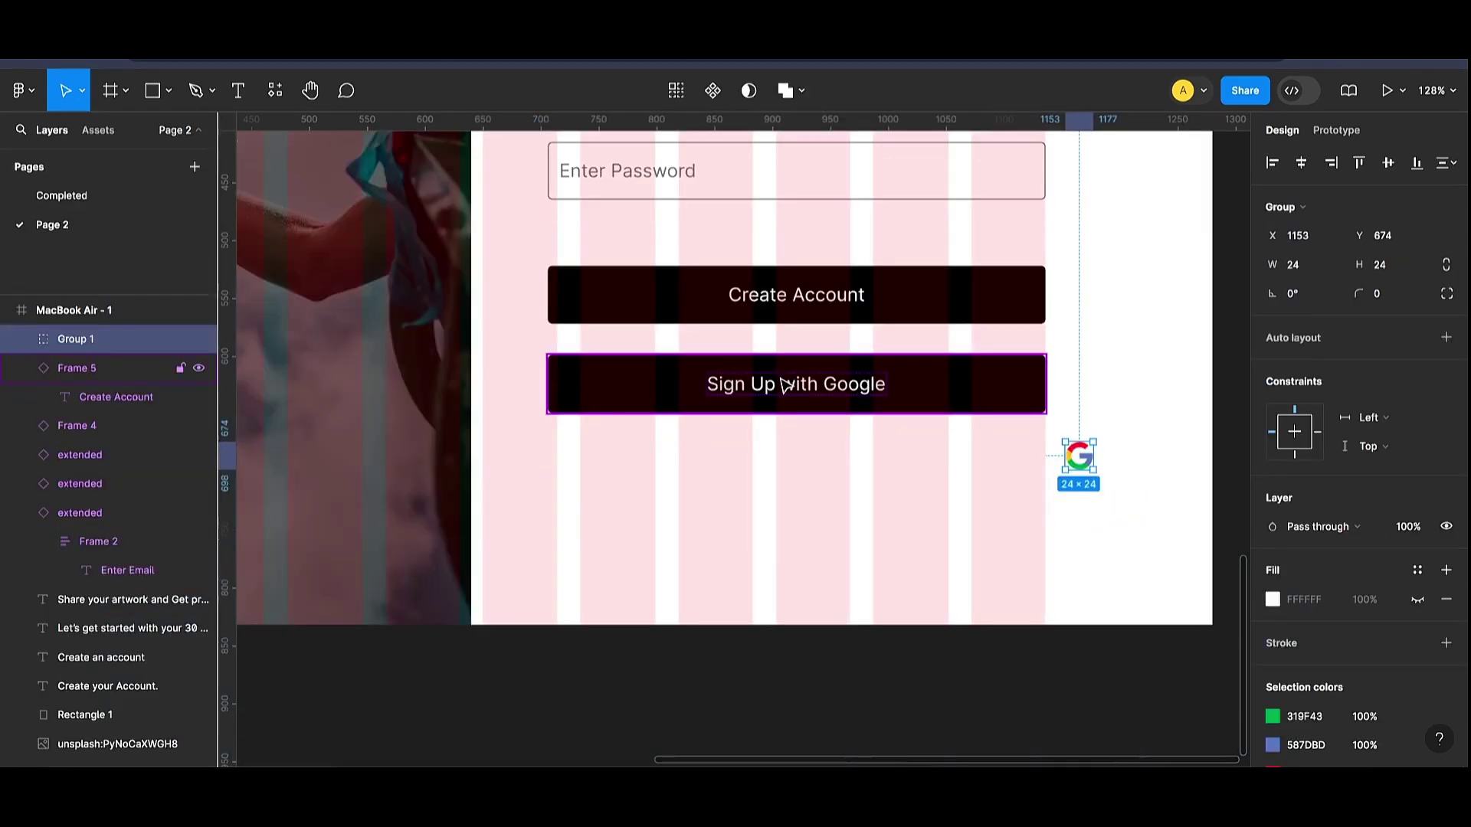
# Step: Detach the "Sign Up with Google" button from its component and insert the Google logo in front of its label
pyautogui.click(784, 380)
pyautogui.rightClick(784, 377)
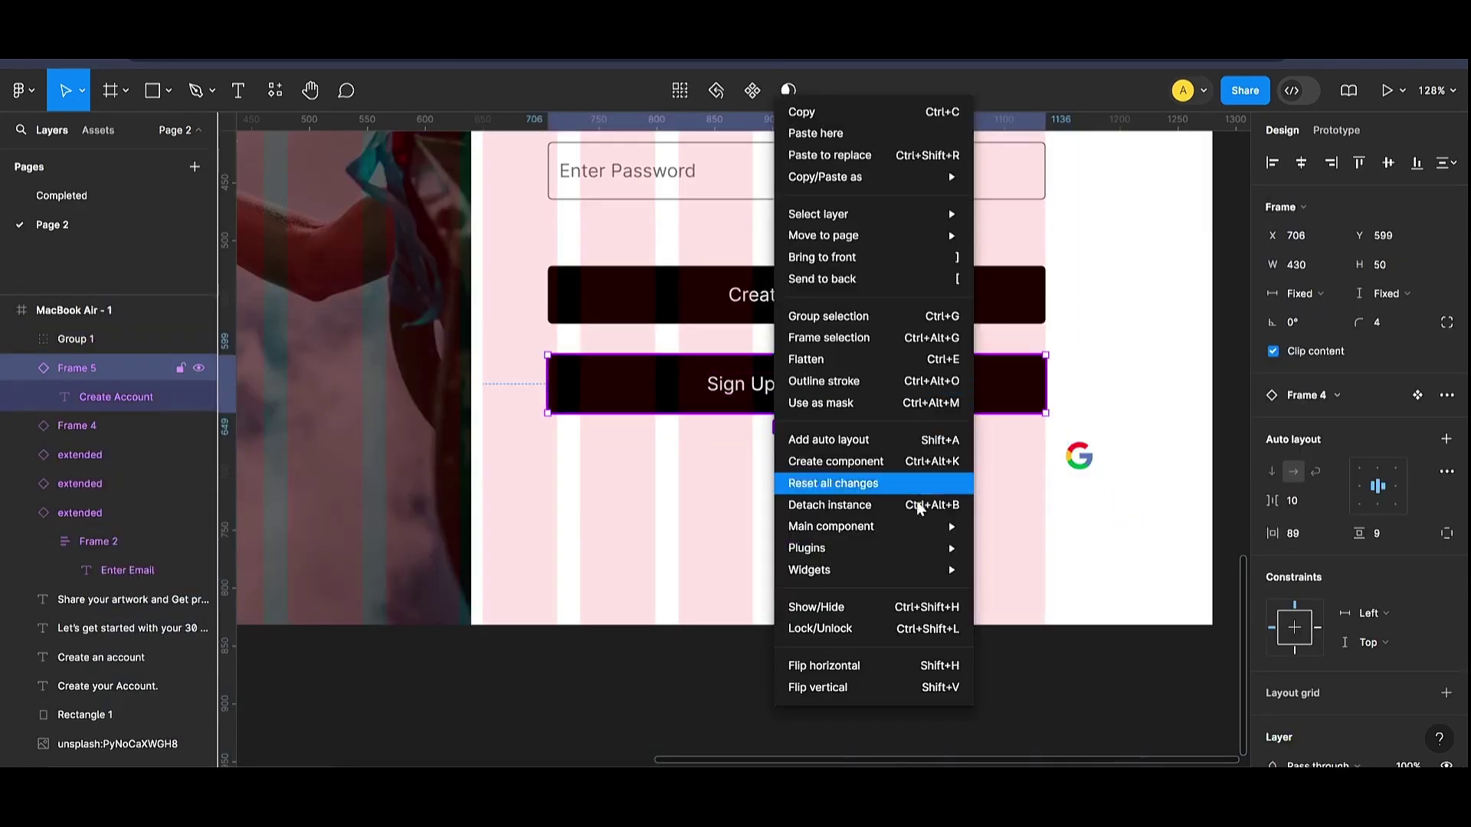
pyautogui.click(893, 506)
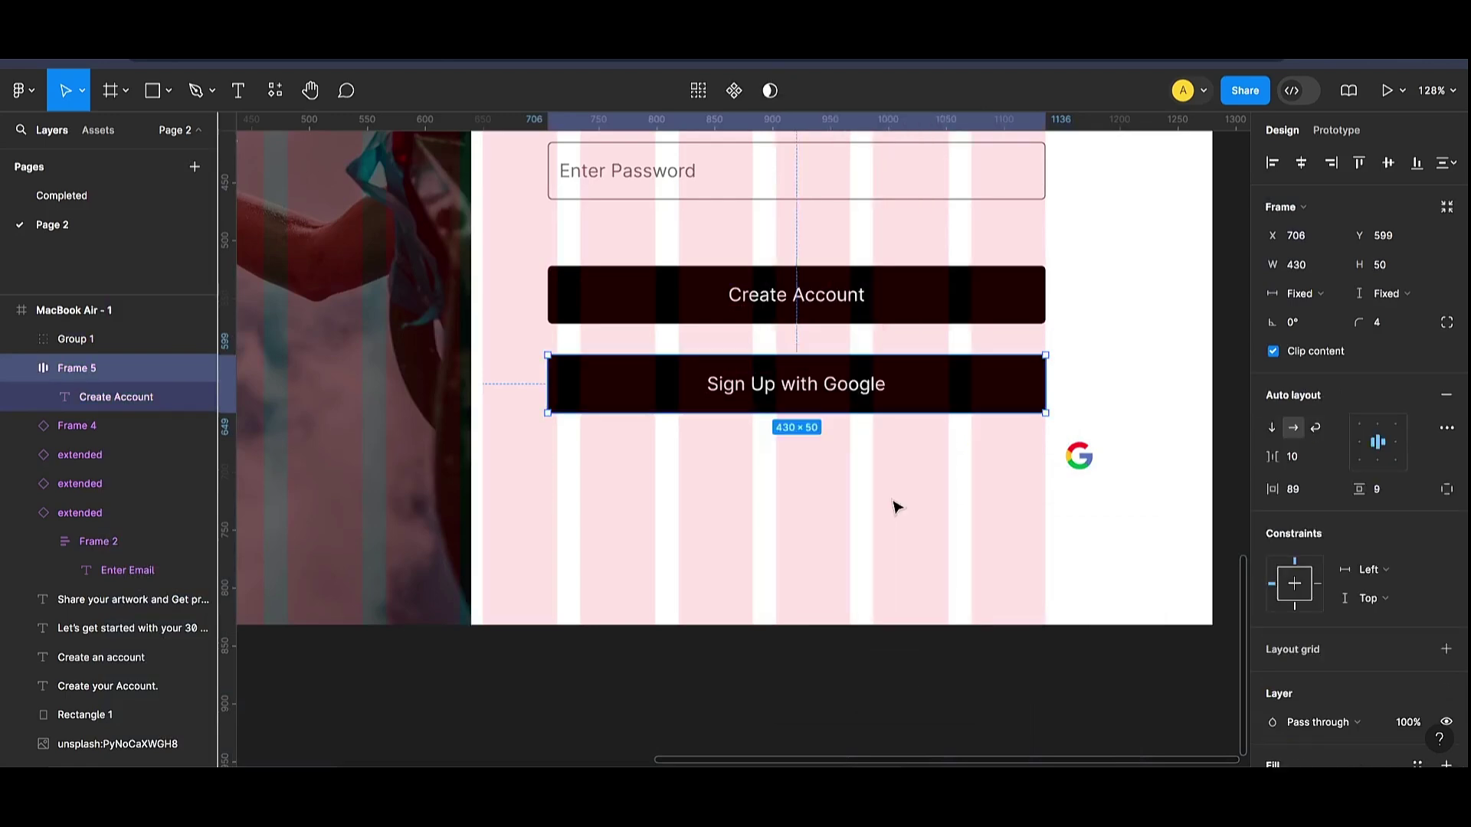
pyautogui.click(1080, 460)
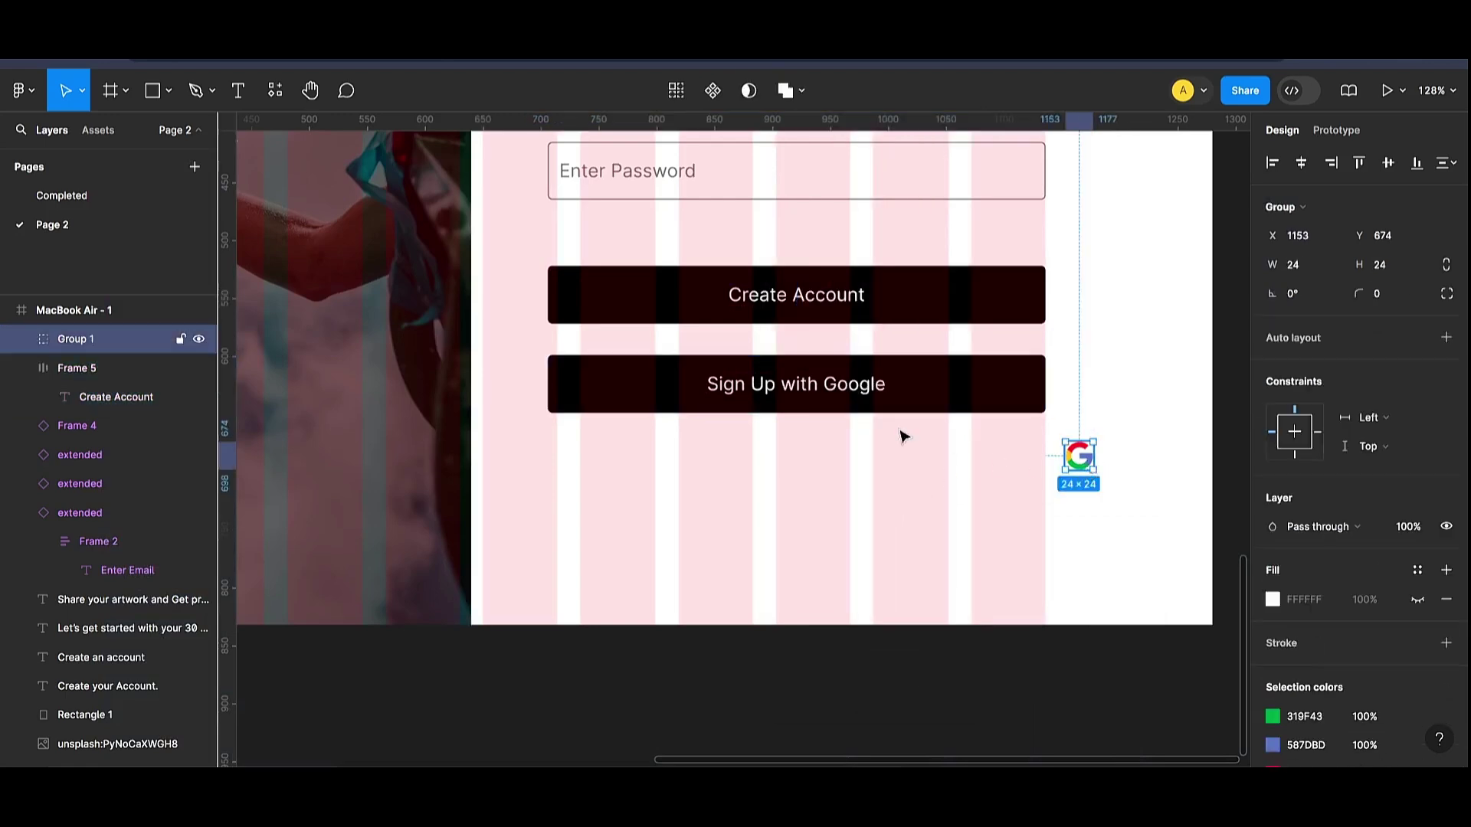
pyautogui.moveTo(1079, 457); pyautogui.dragTo(701, 392)
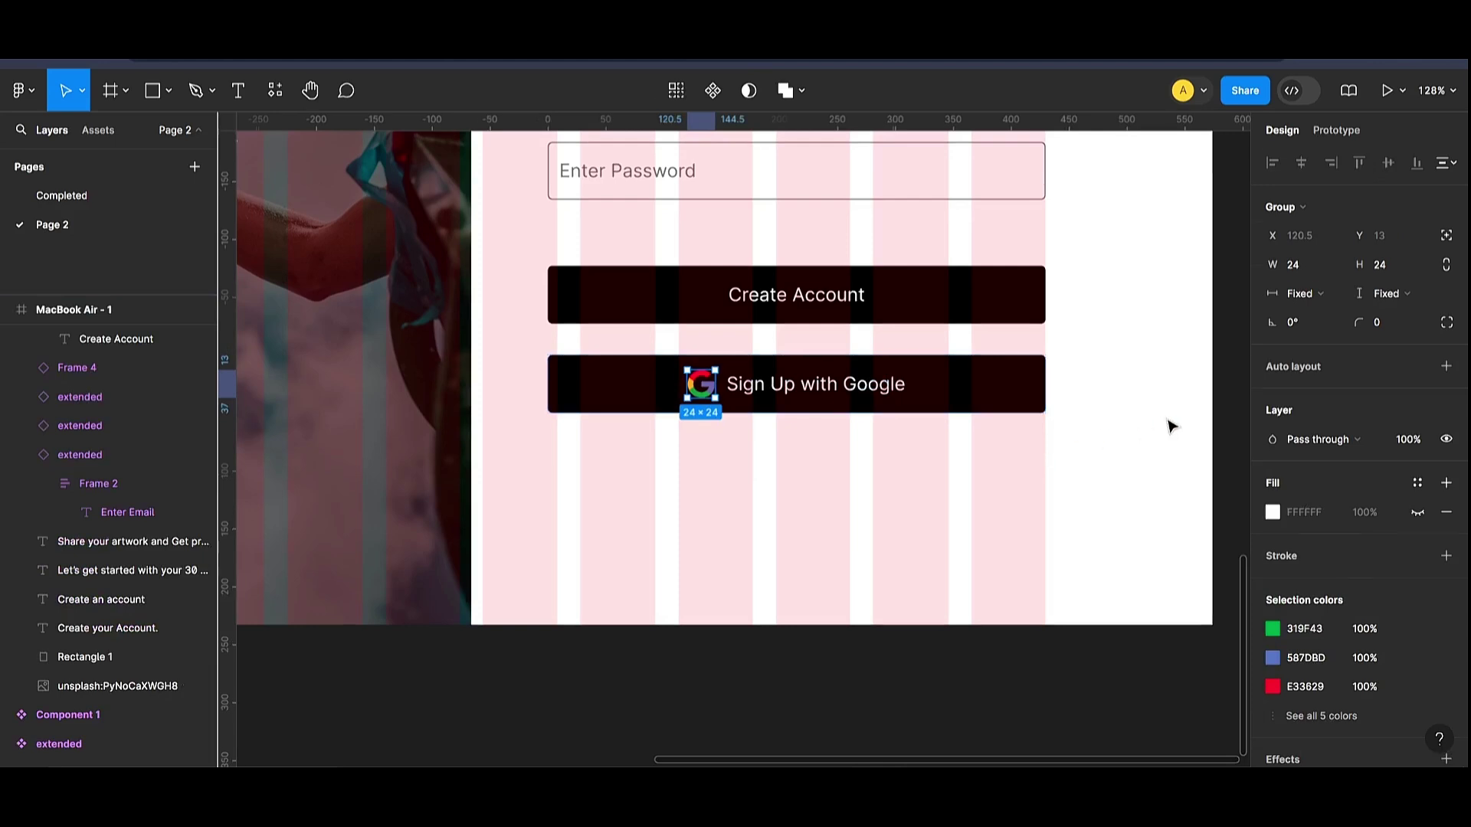
# Step: Create a component from the "Sign Up with Google" button frame containing the Google logo and label
pyautogui.click(1135, 392)
pyautogui.click(625, 408)
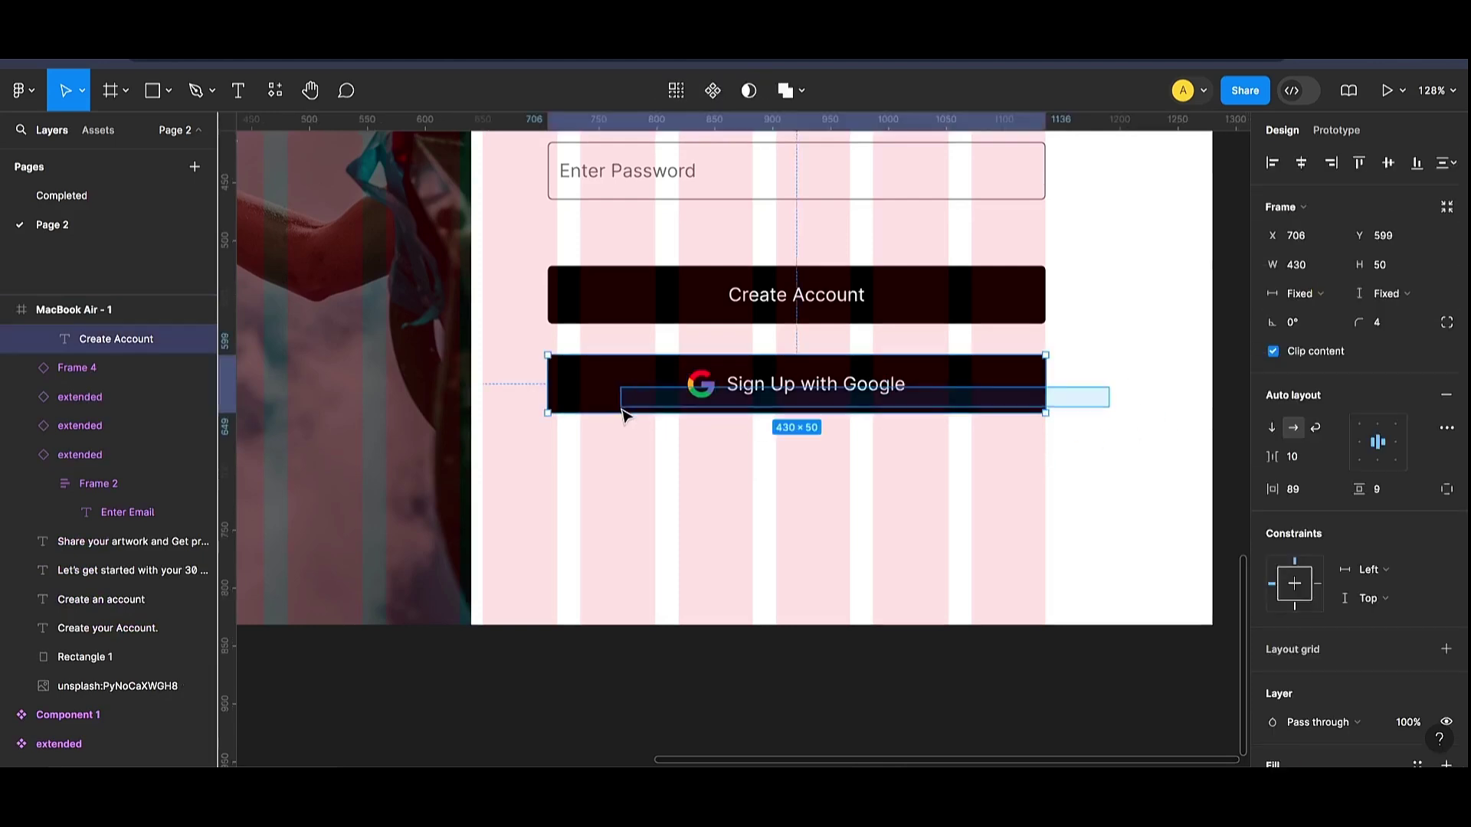
pyautogui.rightClick(764, 399)
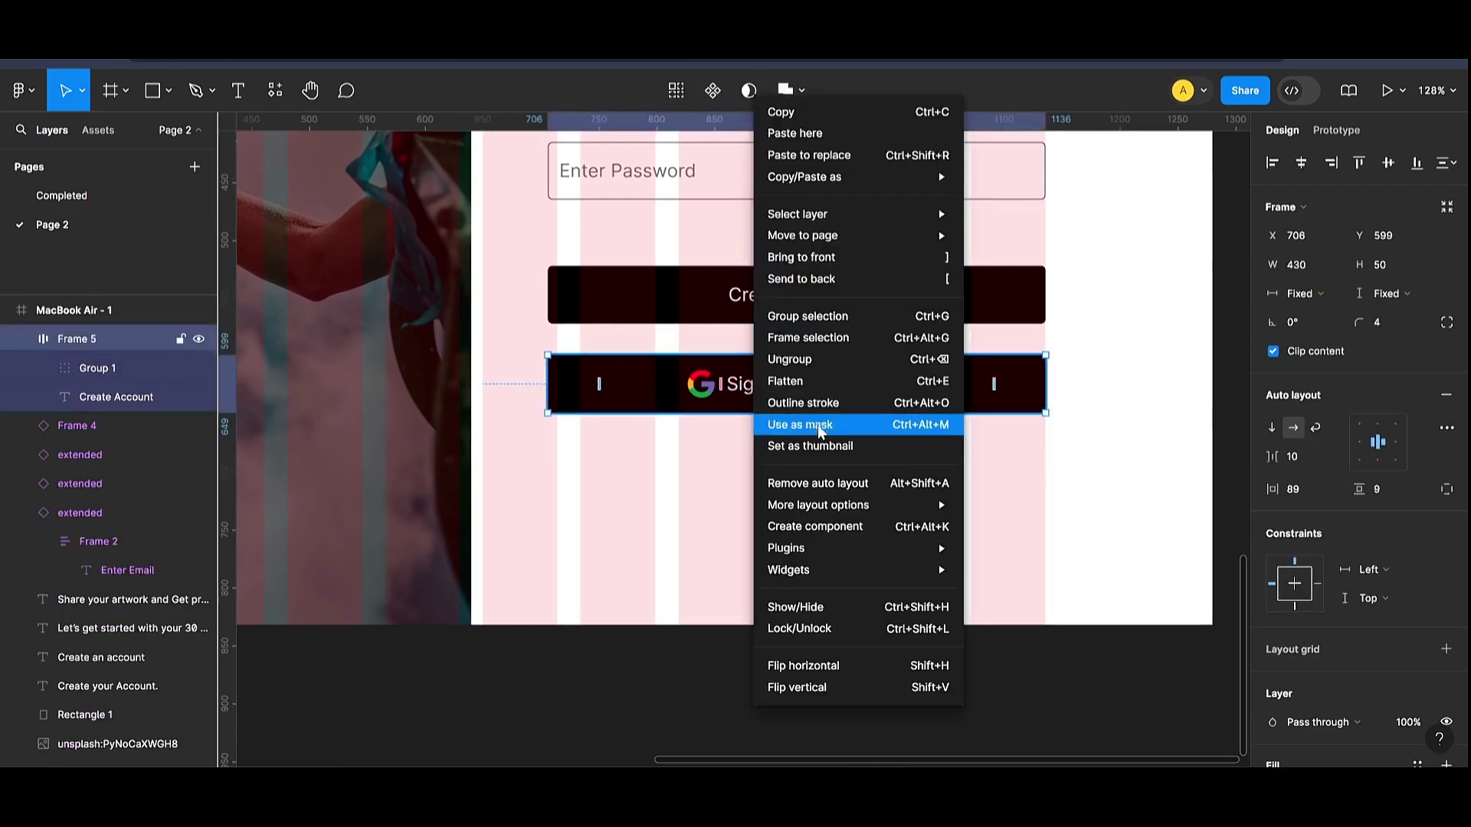
pyautogui.click(852, 526)
pyautogui.click(1101, 514)
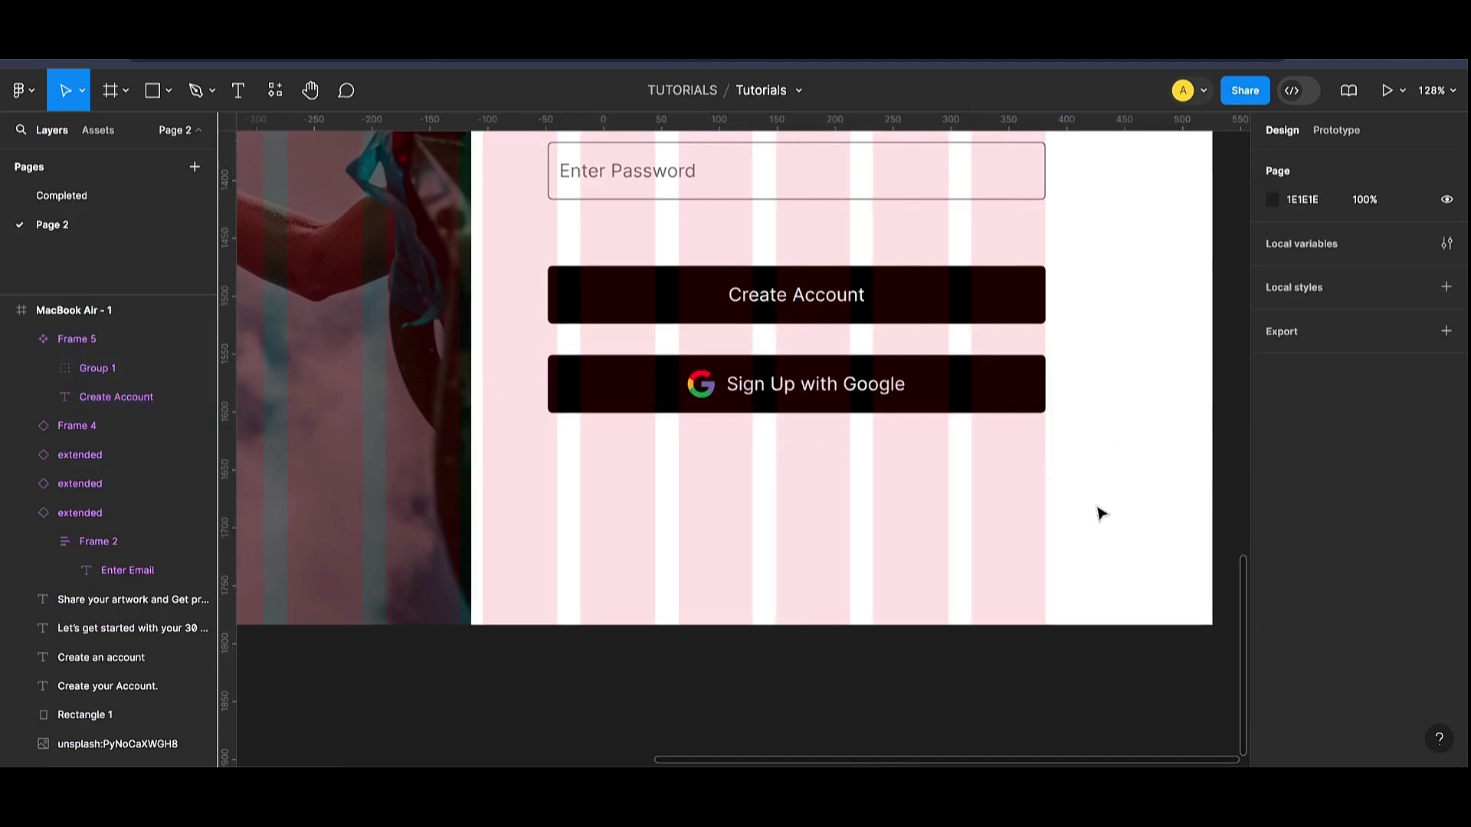
# Step: Set the fill of the "Sign Up with Google" label to black (000000)
pyautogui.scroll(3, 986, 470)
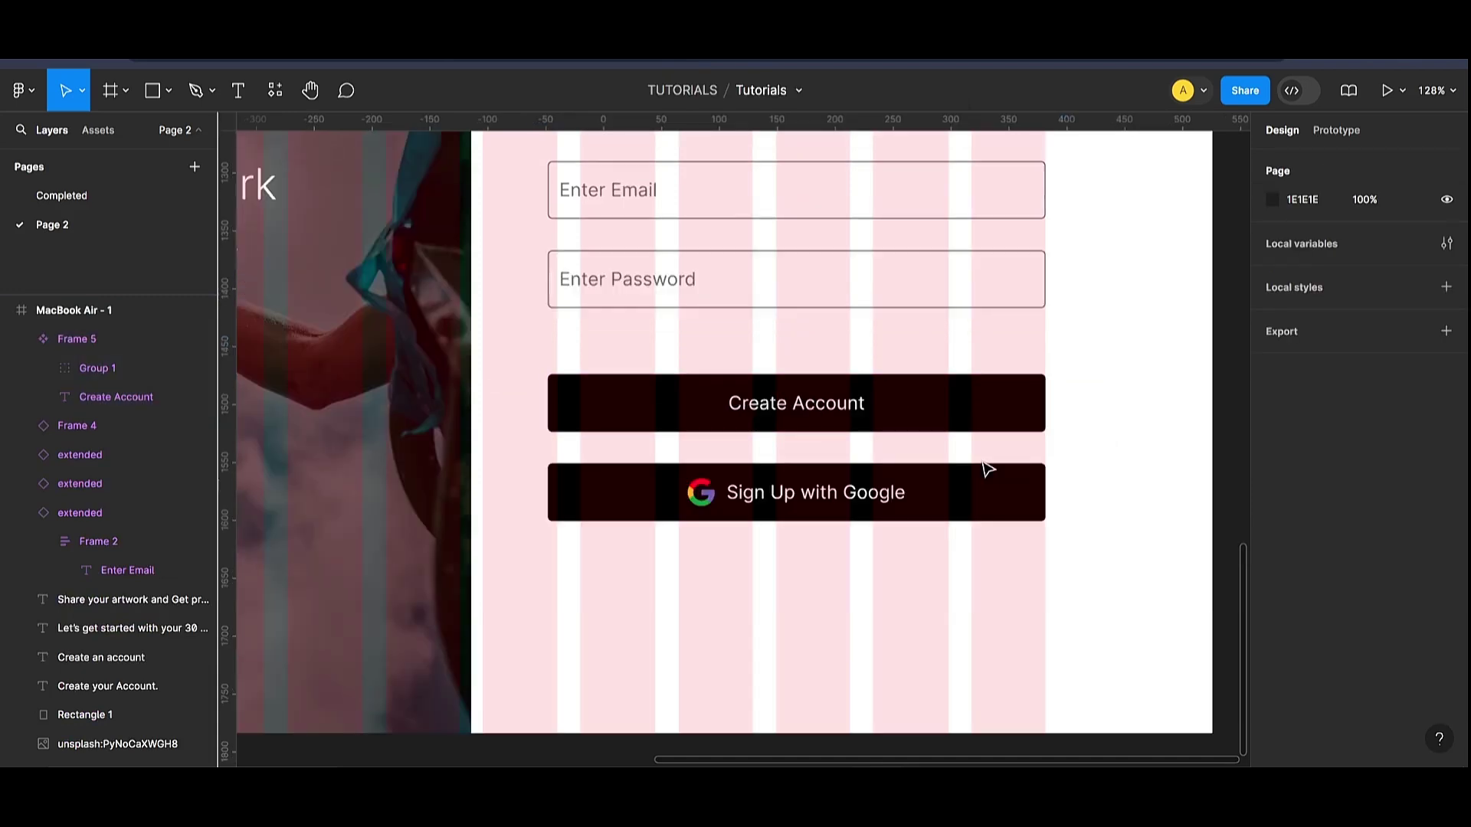
pyautogui.scroll(-2, 984, 467)
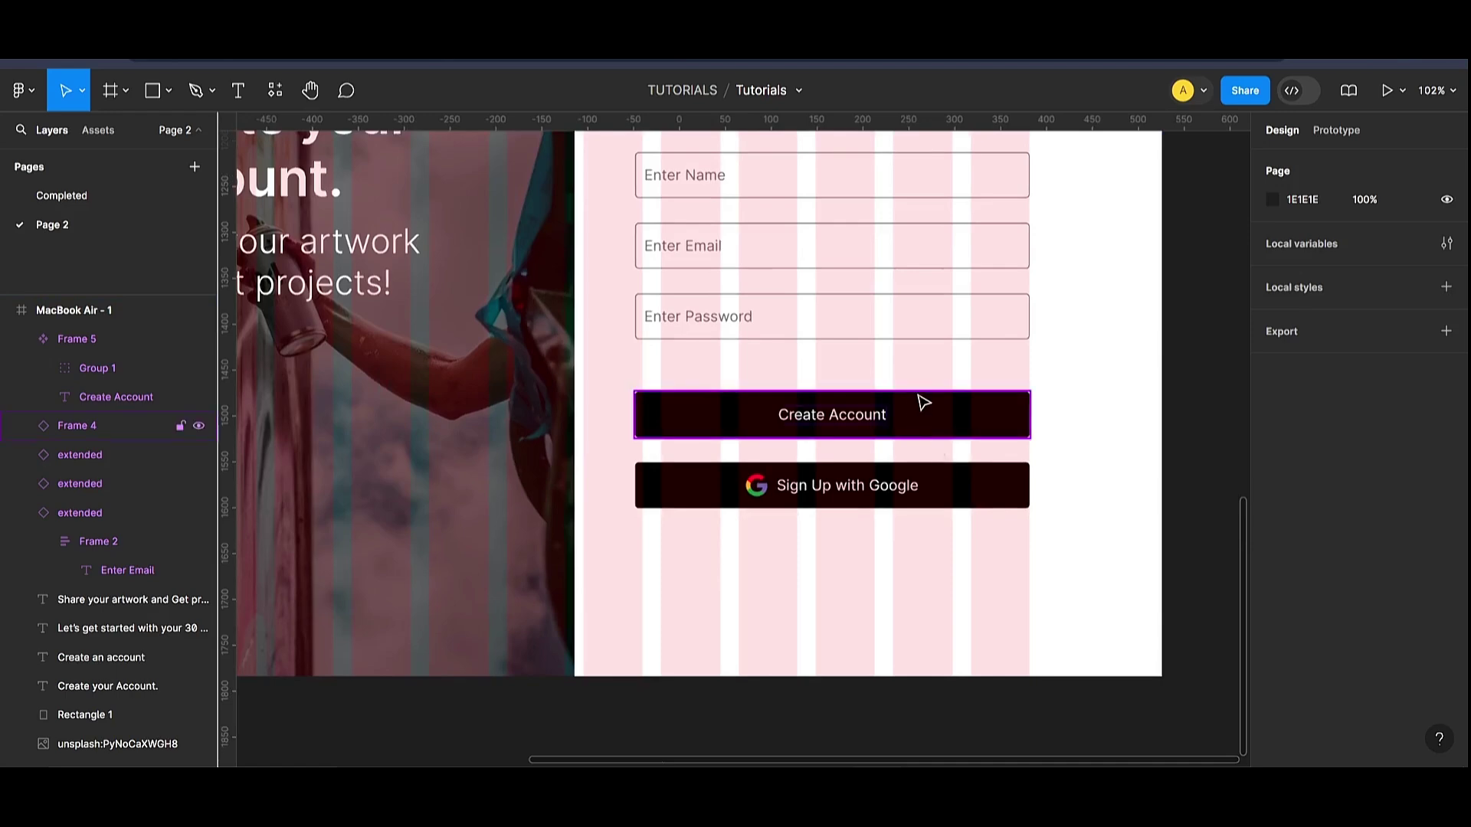
pyautogui.scroll(-2, 942, 387)
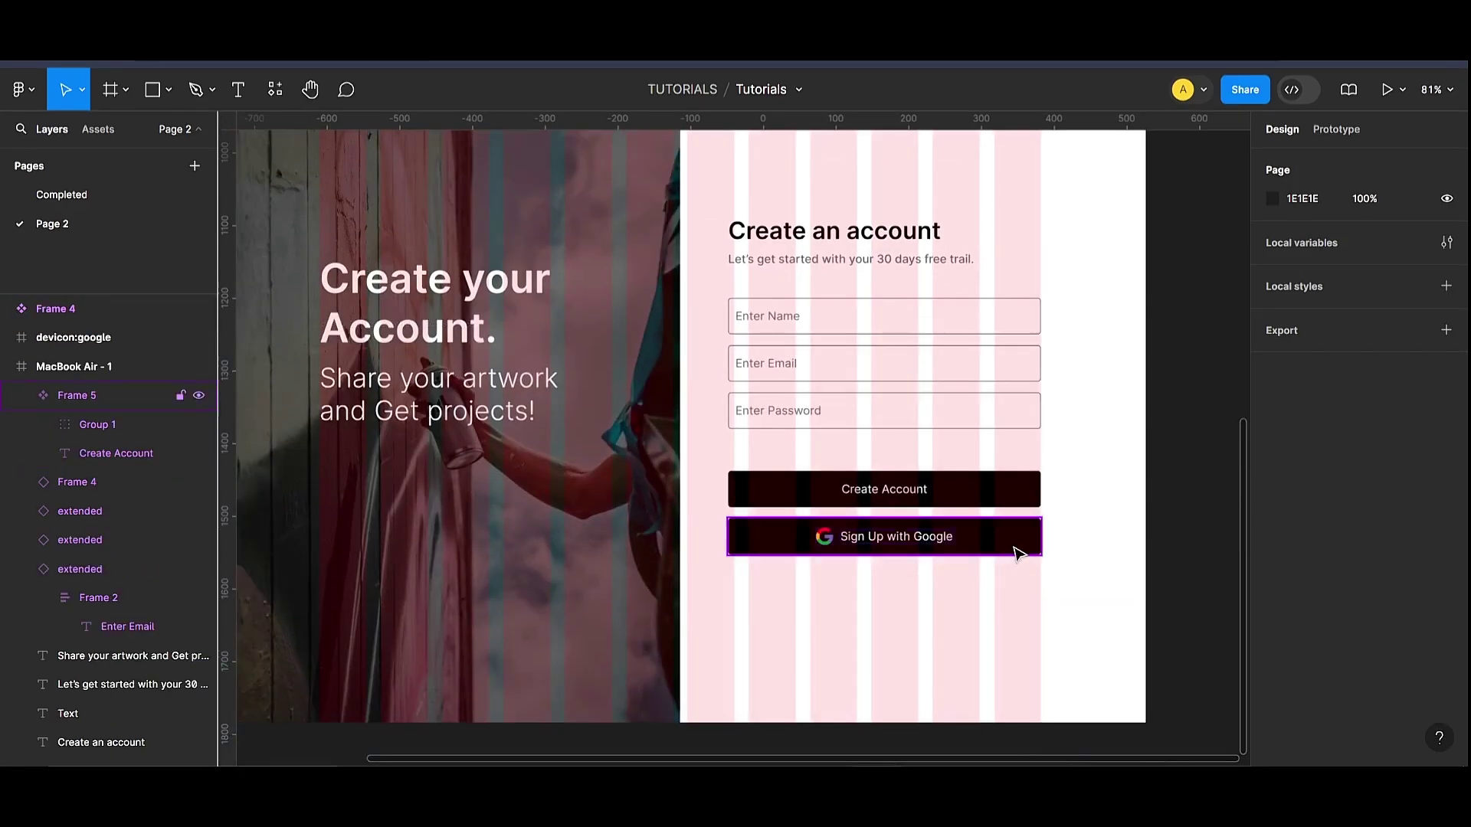
pyautogui.click(1015, 546)
pyautogui.doubleClick(906, 548)
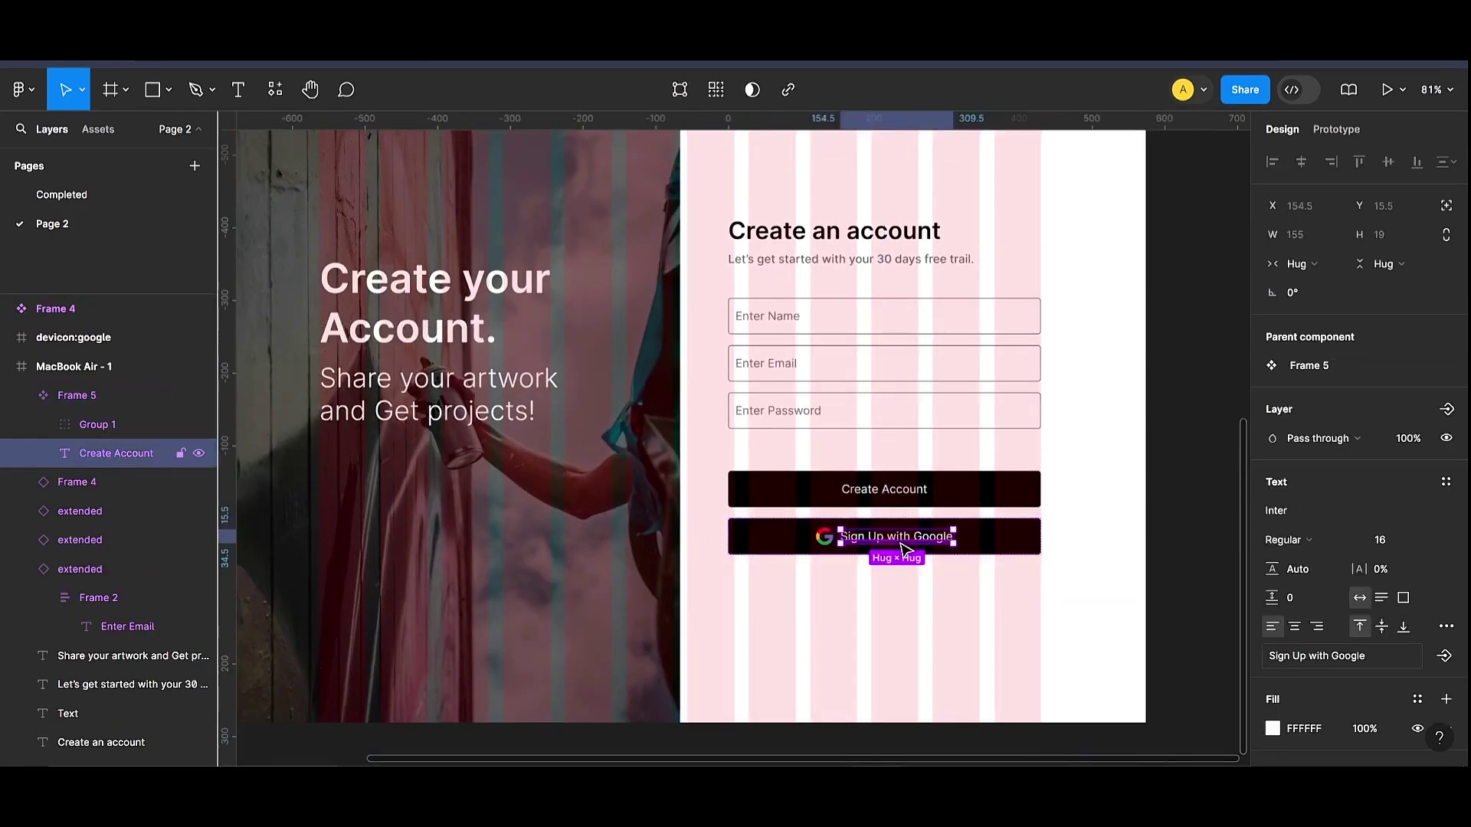
pyautogui.scroll(-2, 1286, 634)
pyautogui.click(1273, 629)
pyautogui.click(1103, 669)
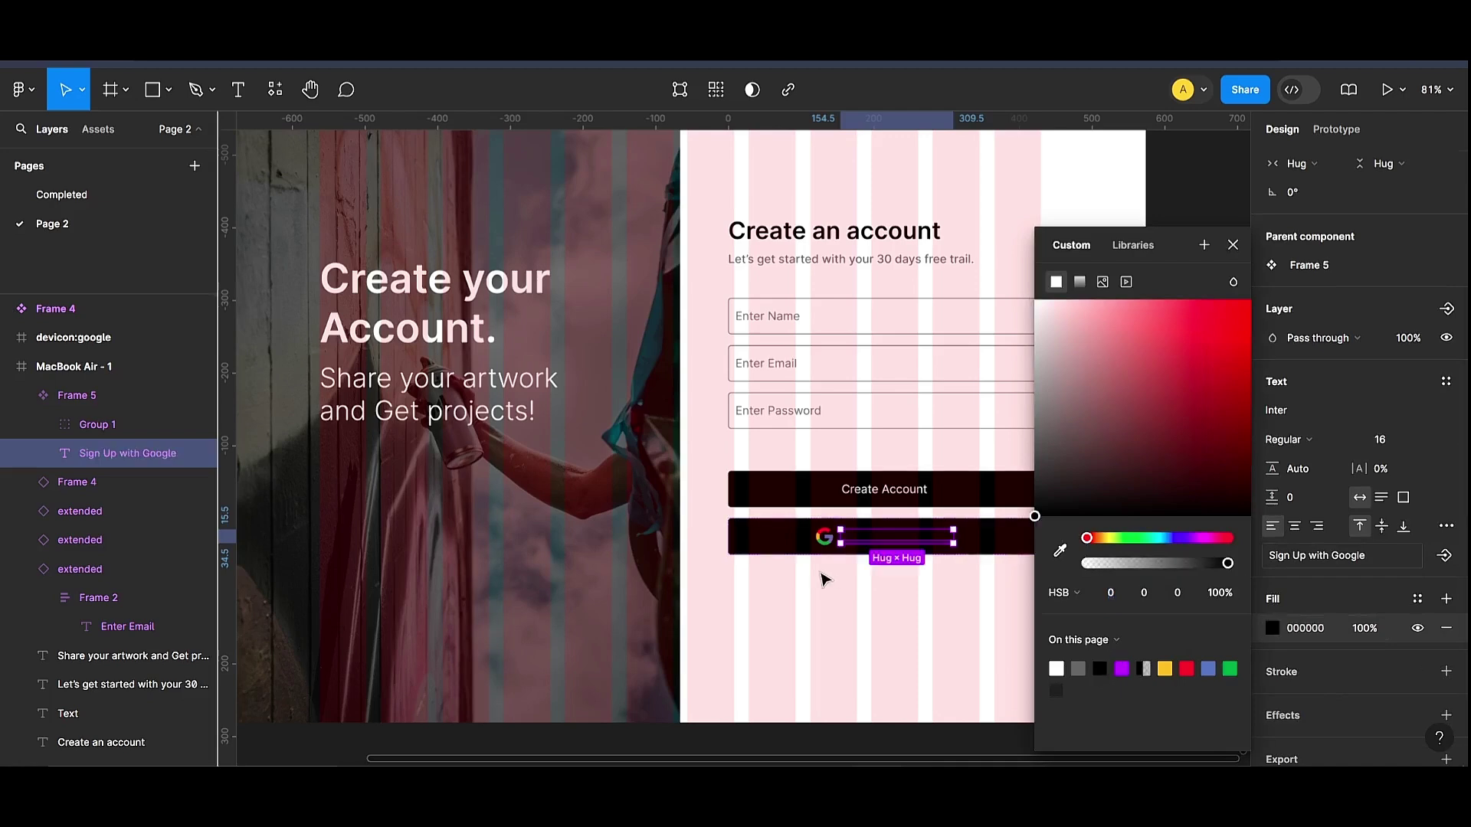
# Step: Set the "Sign Up with Google" button's background fill to white (FFFFFF)
pyautogui.click(797, 547)
pyautogui.click(1272, 752)
pyautogui.click(1062, 662)
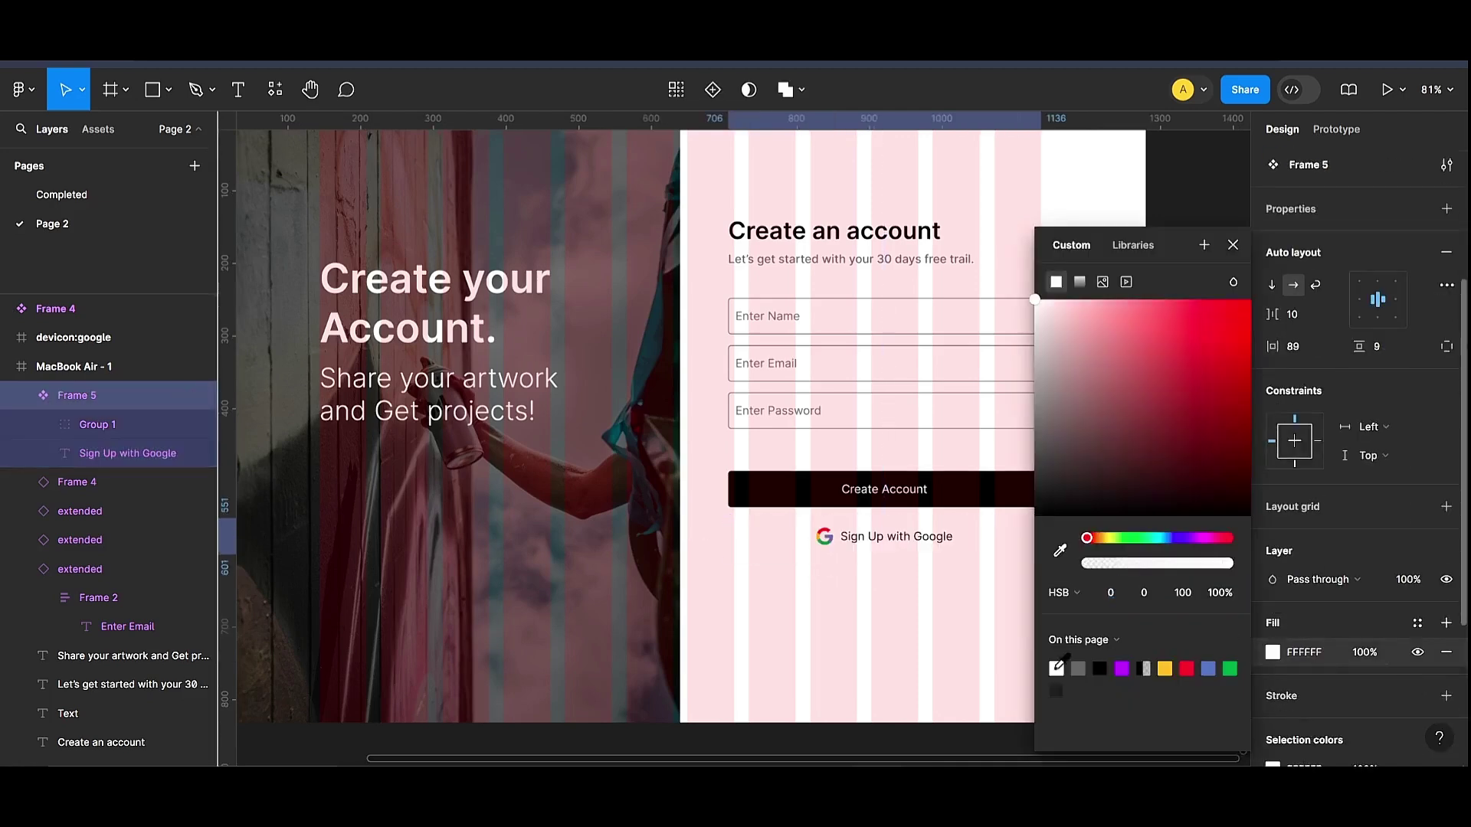
pyautogui.click(1190, 199)
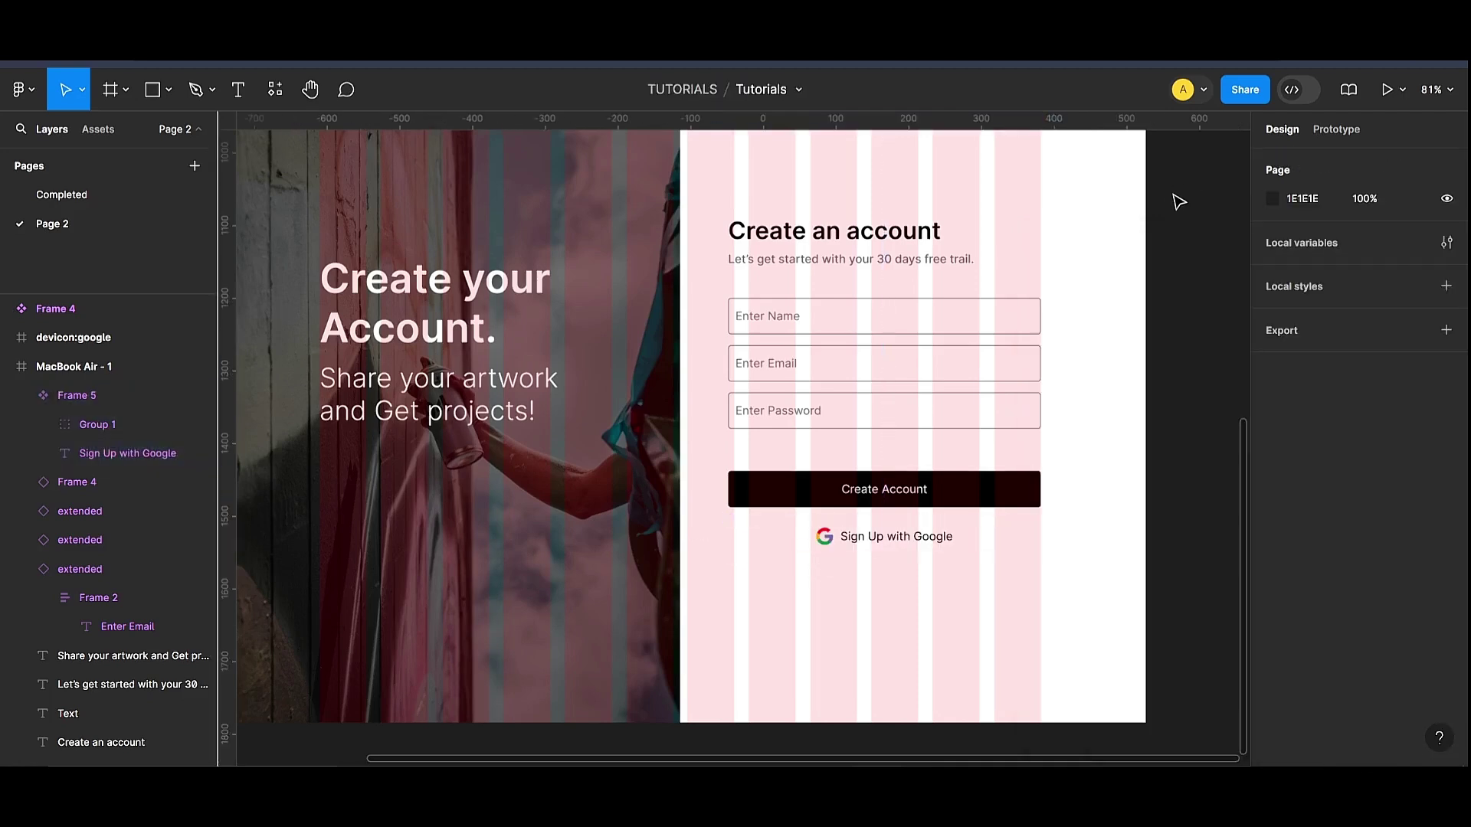
# Step: Set the "Sign Up with Google" button's background fill to light grey CFCACA
pyautogui.click(1028, 540)
pyautogui.scroll(-5, 1301, 585)
pyautogui.click(1272, 597)
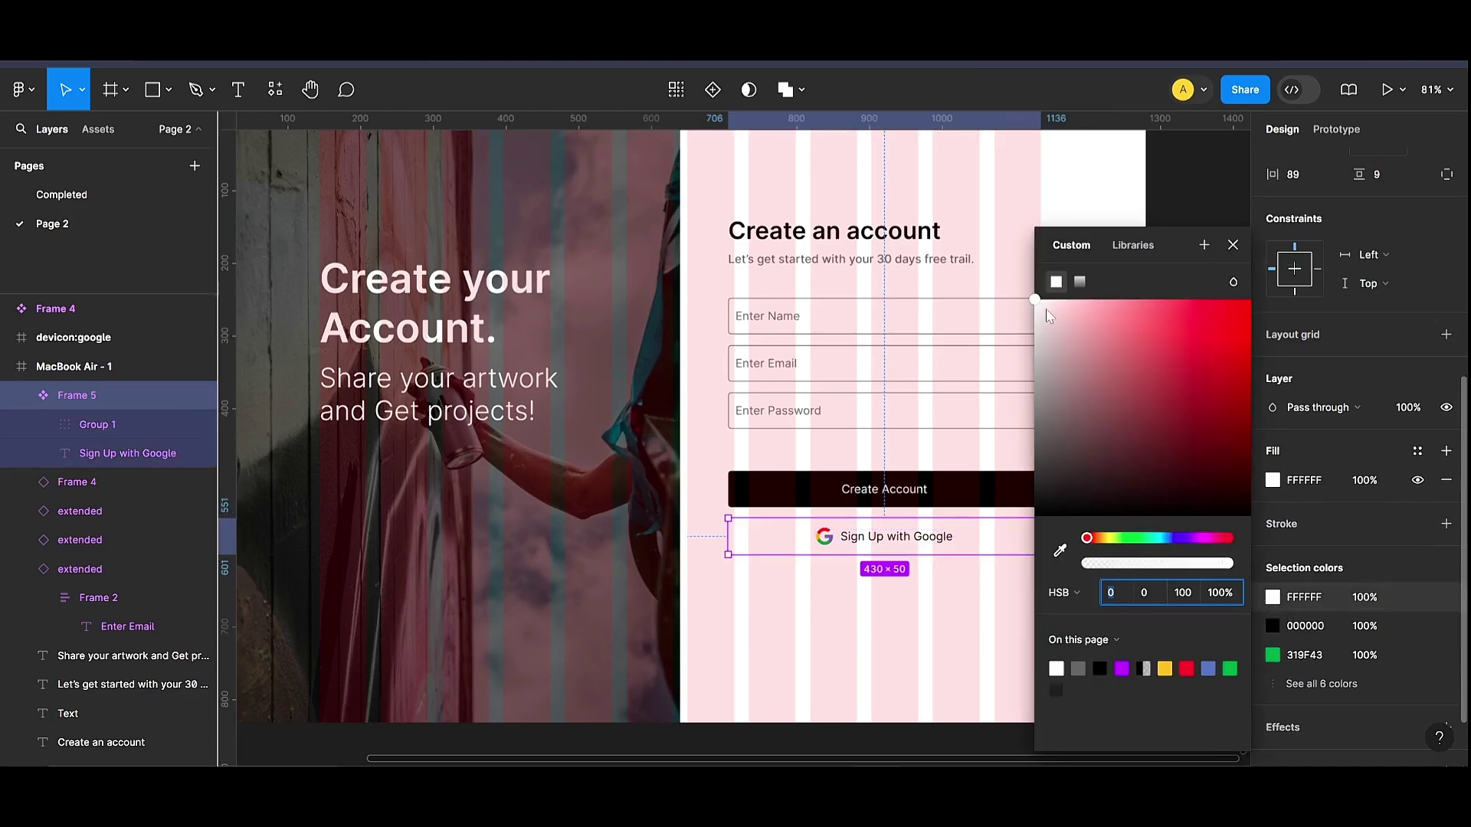
pyautogui.moveTo(1046, 309); pyautogui.dragTo(1041, 343)
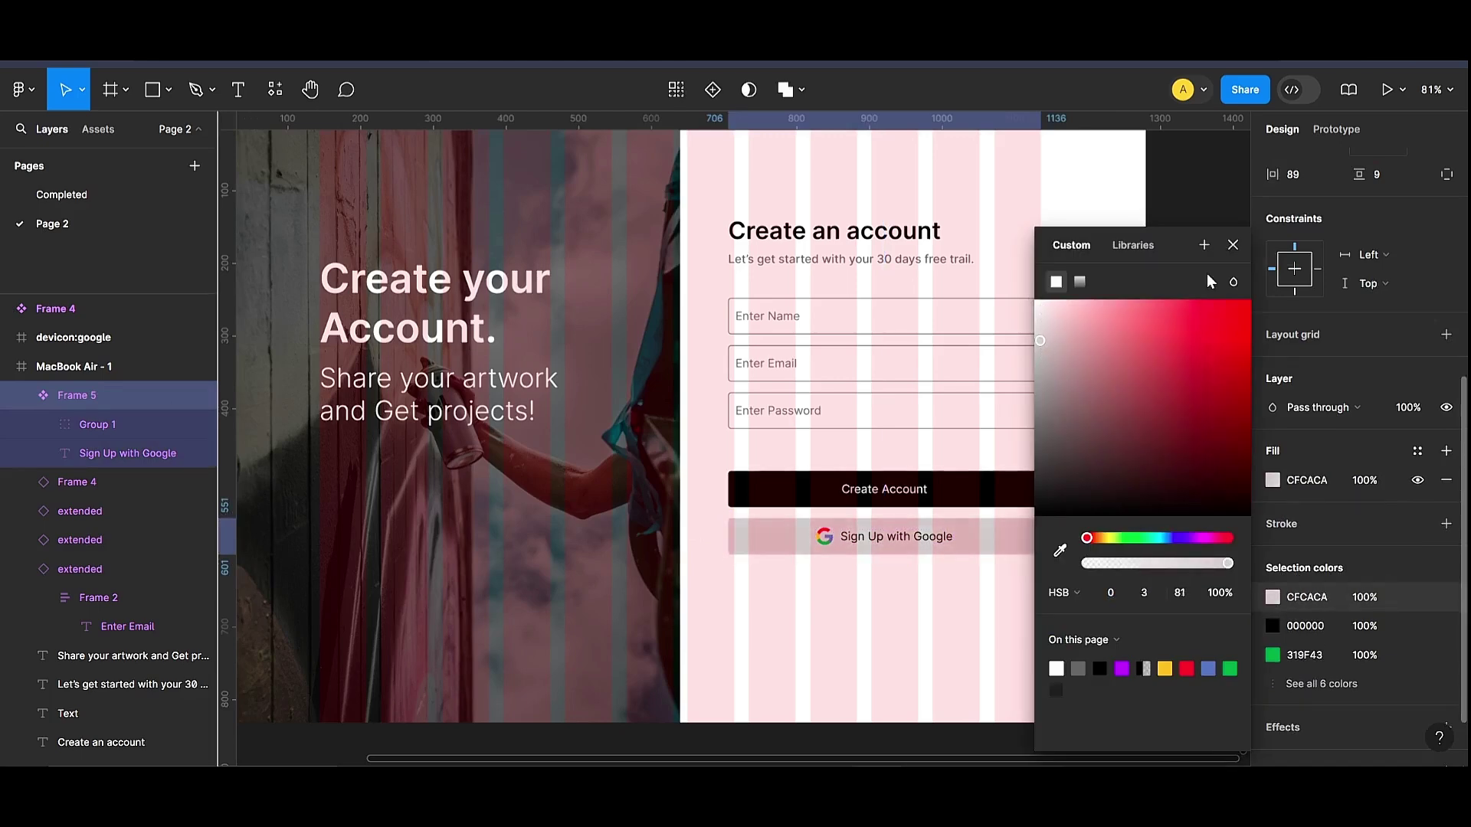
# Step: Duplicate the "Let's get started" text below the Google button at about X 733, Y 657, and change it to "Already have an account."
pyautogui.click(922, 263)
pyautogui.moveTo(922, 261); pyautogui.dragTo(936, 605)
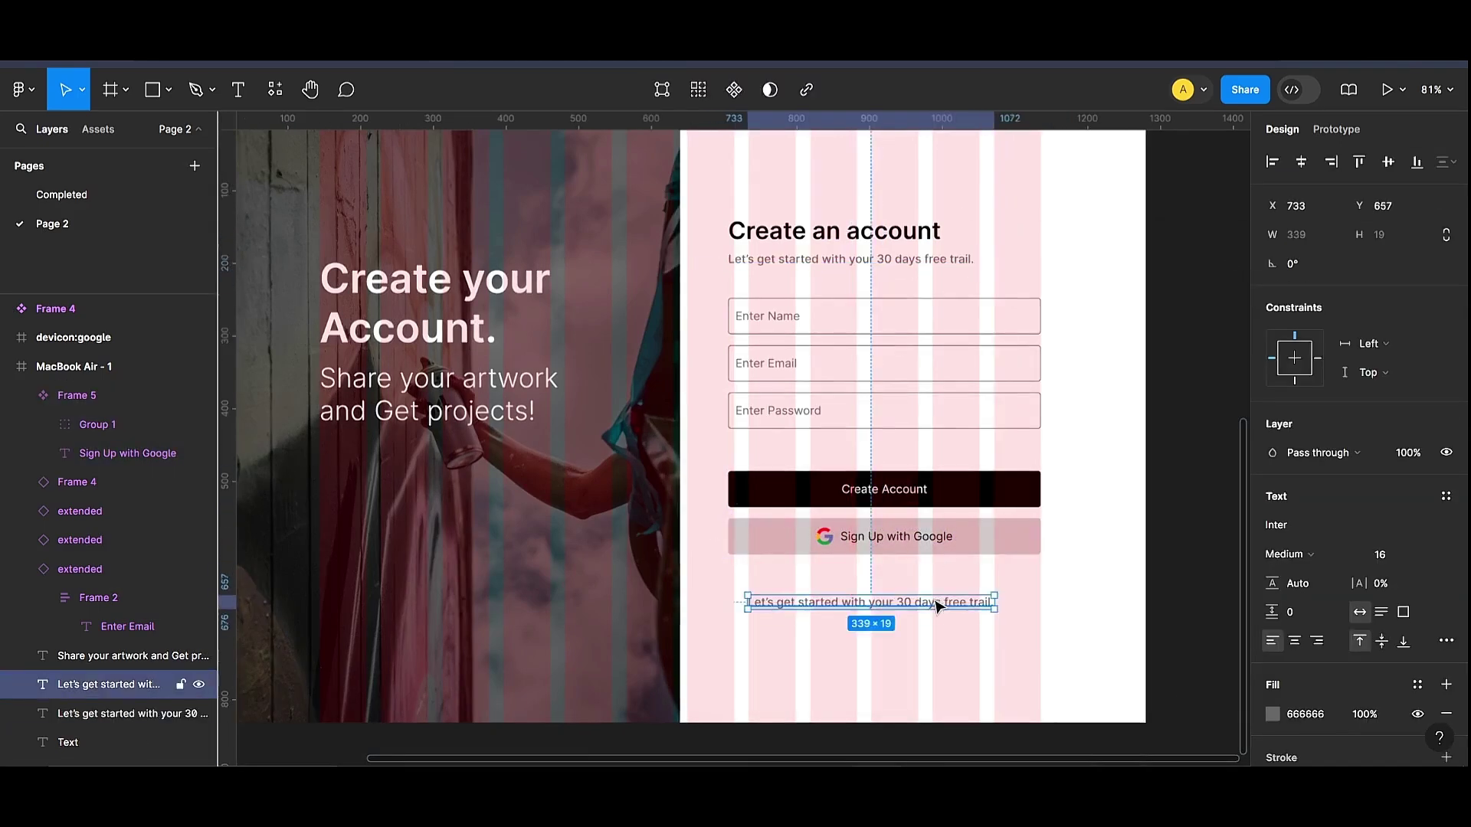
pyautogui.doubleClick(937, 605)
pyautogui.write('Already')
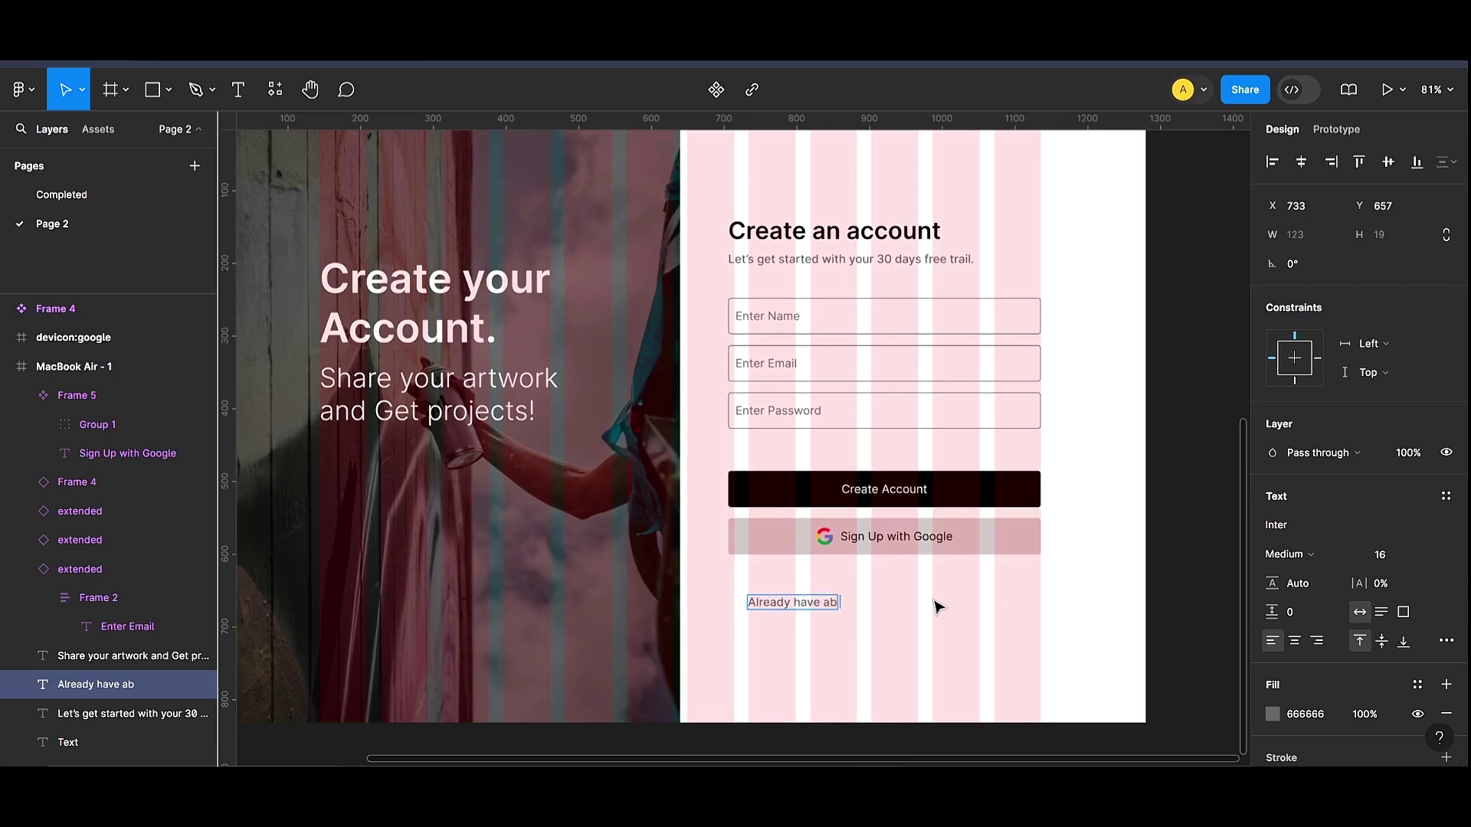
pyautogui.write(' have an account.')
pyautogui.press('Escape')
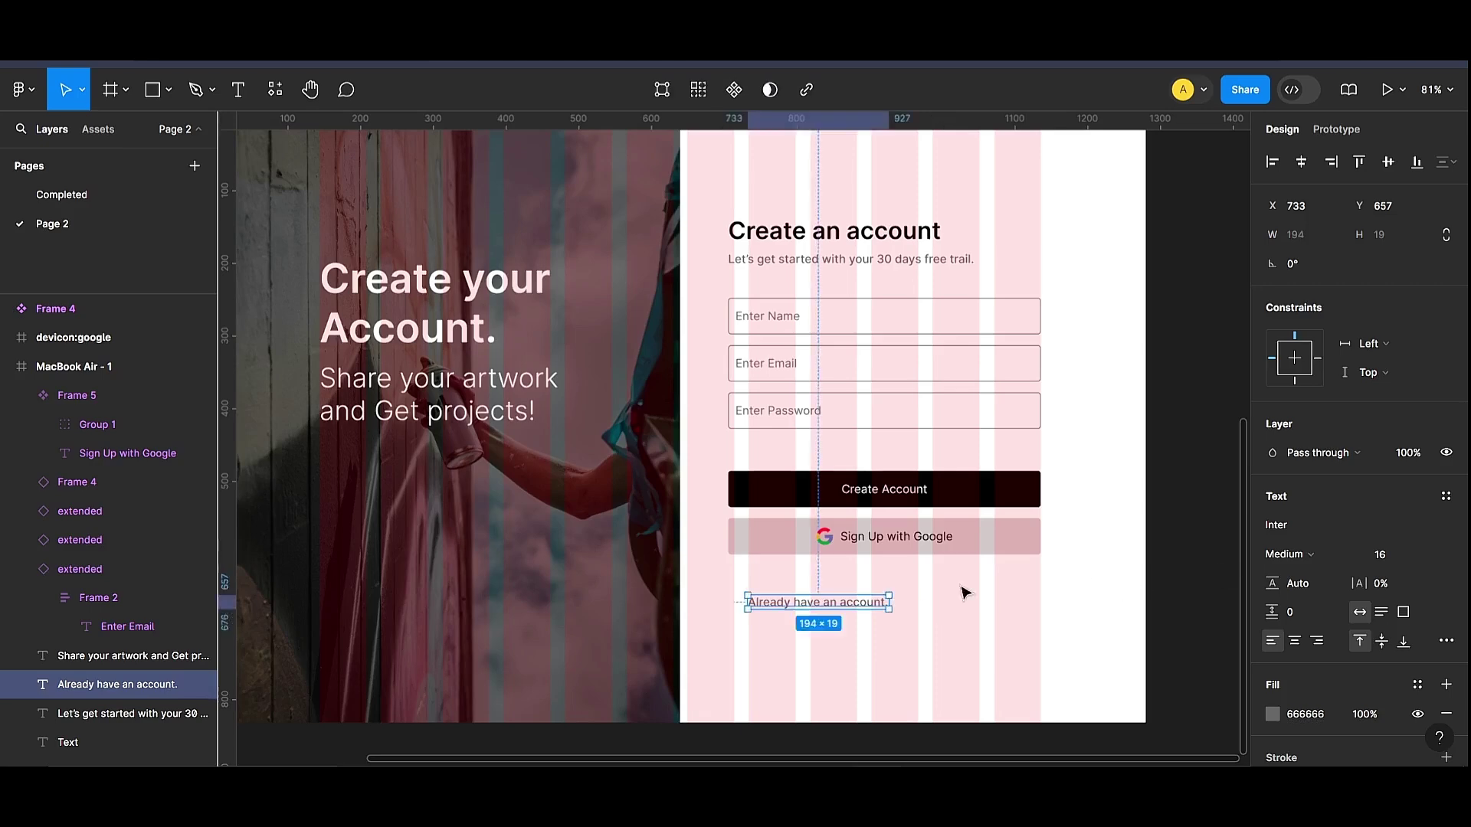
# Step: Move the "Already have an account." text to about X 779, Y 645 and append "Log in?" to it
pyautogui.moveTo(857, 607); pyautogui.dragTo(926, 598)
pyautogui.doubleClick(920, 595)
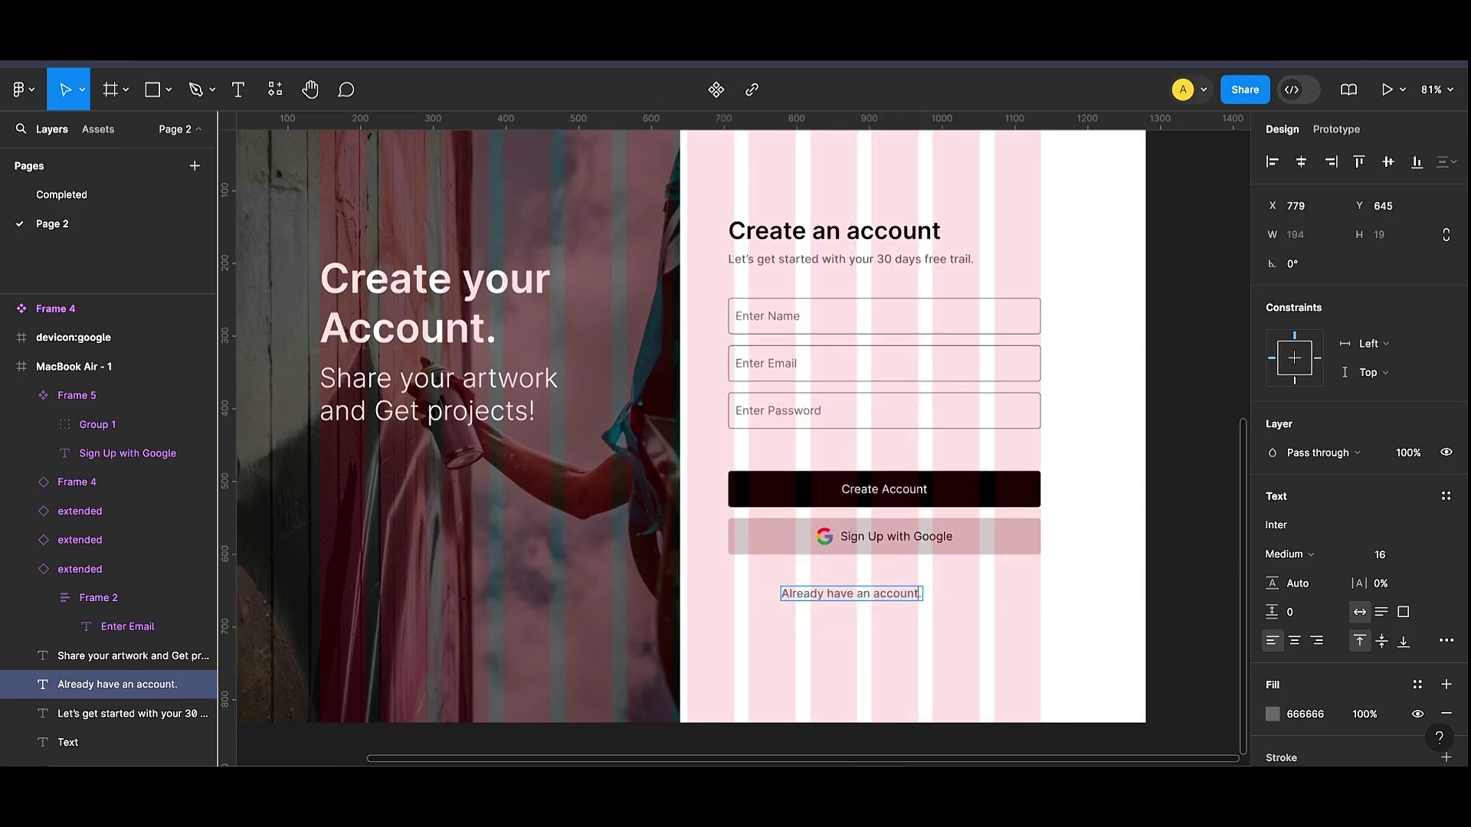
pyautogui.press('capslock')
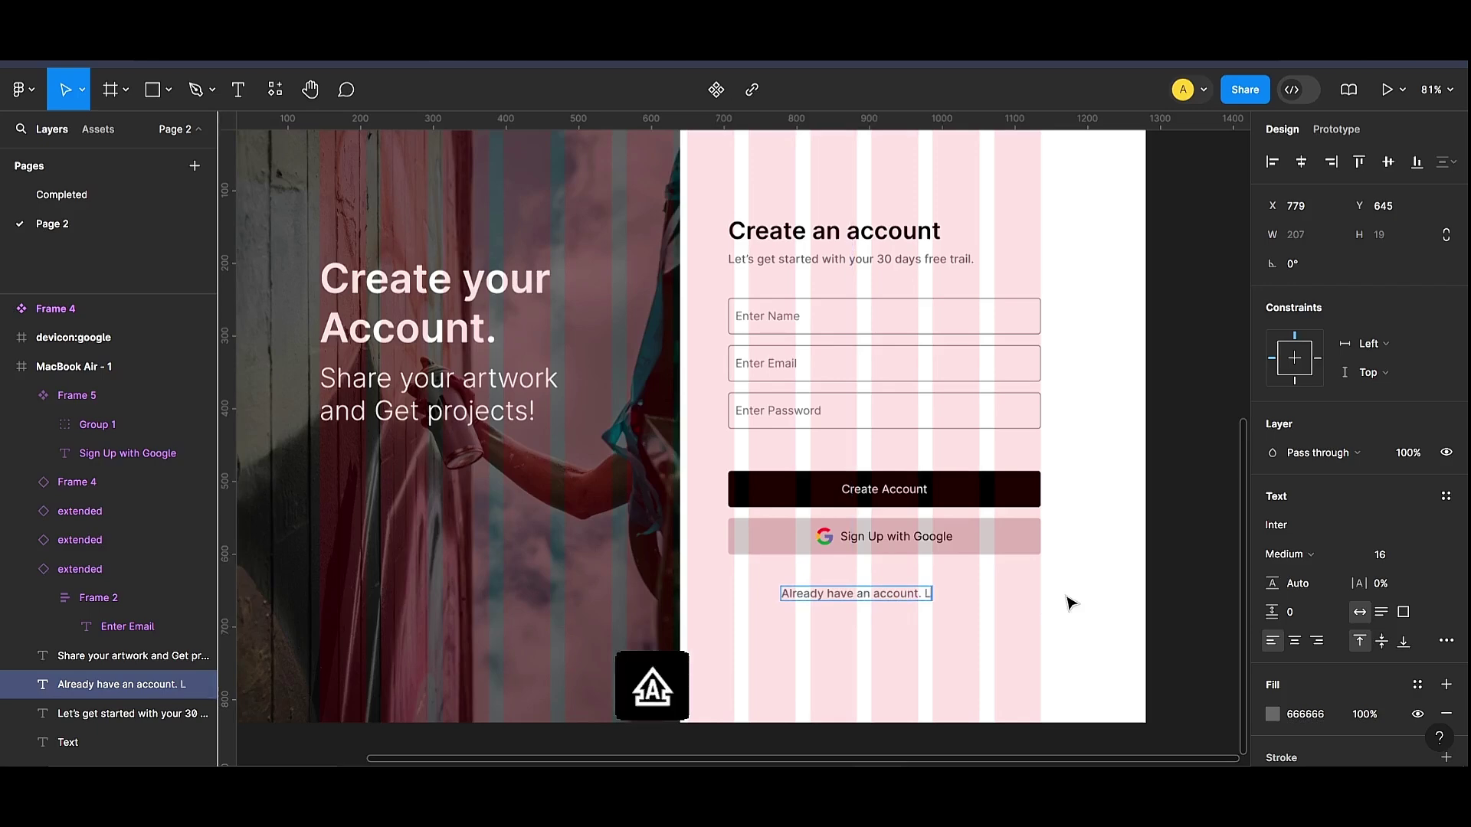
pyautogui.write('Log in?')
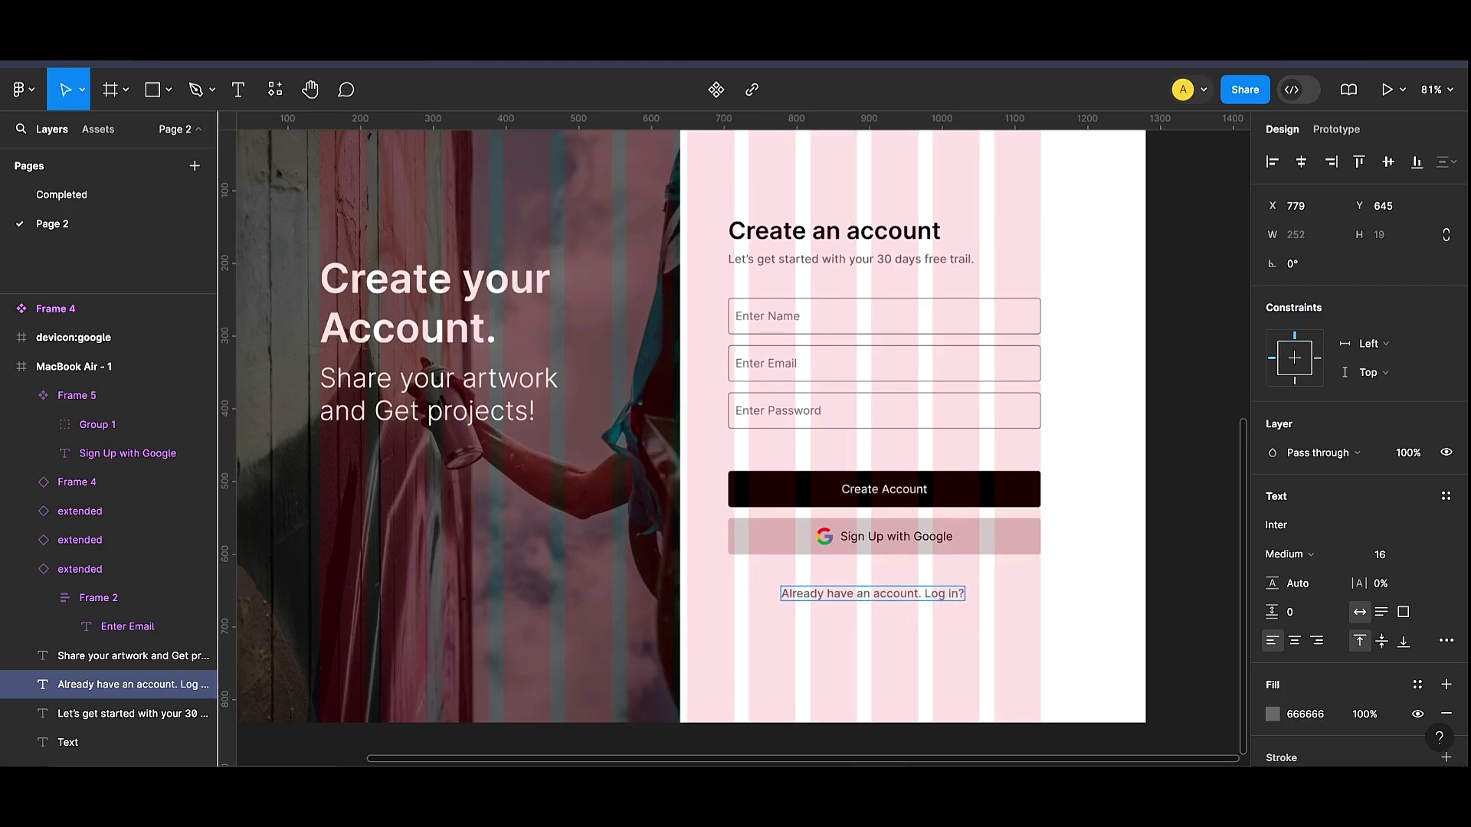
# Step: Make "Log in?" bold and shift the whole text line to X 776, Y 645
pyautogui.click(1289, 555)
pyautogui.click(1295, 443)
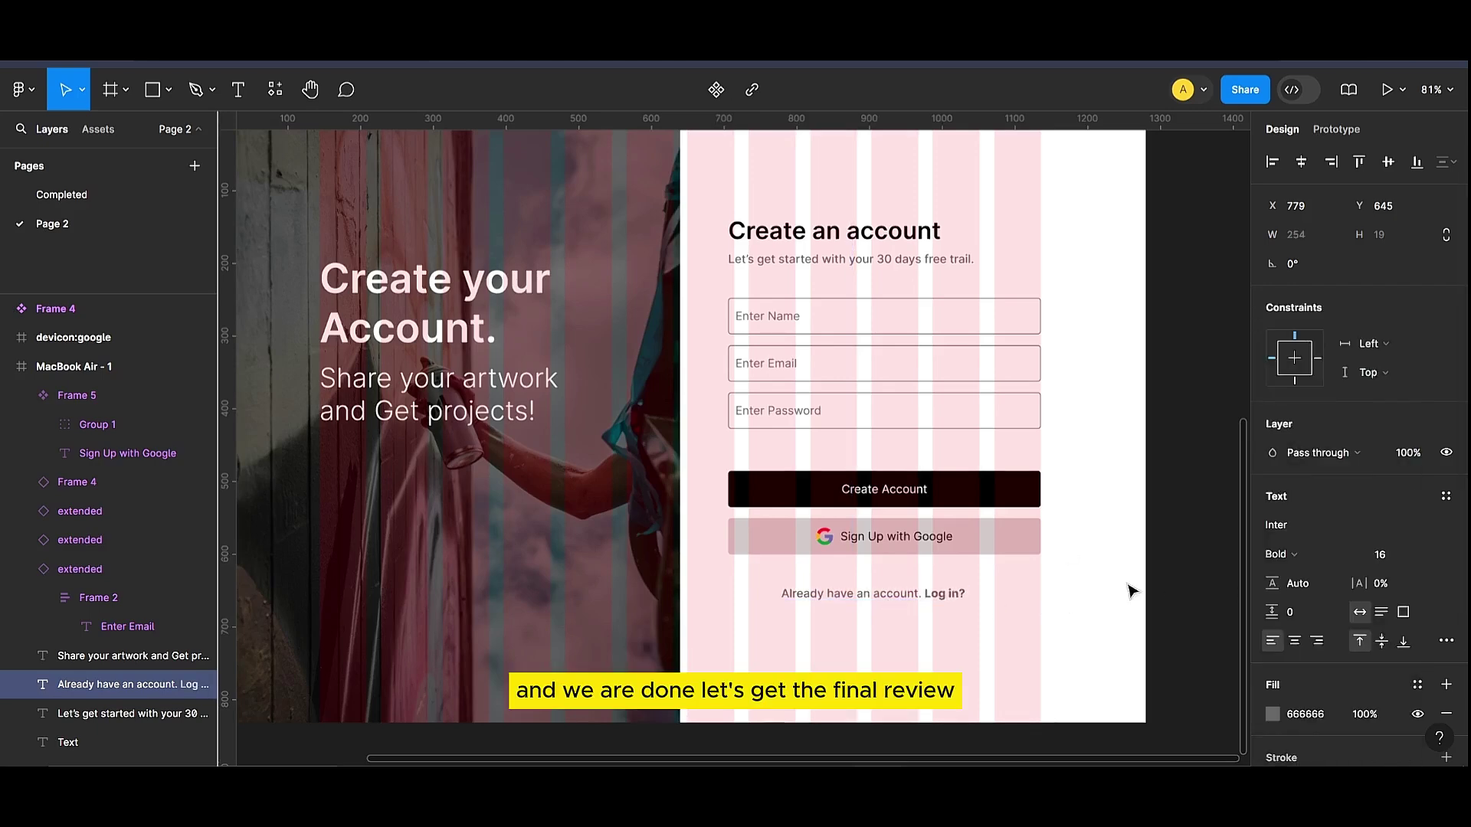
pyautogui.press('Escape')
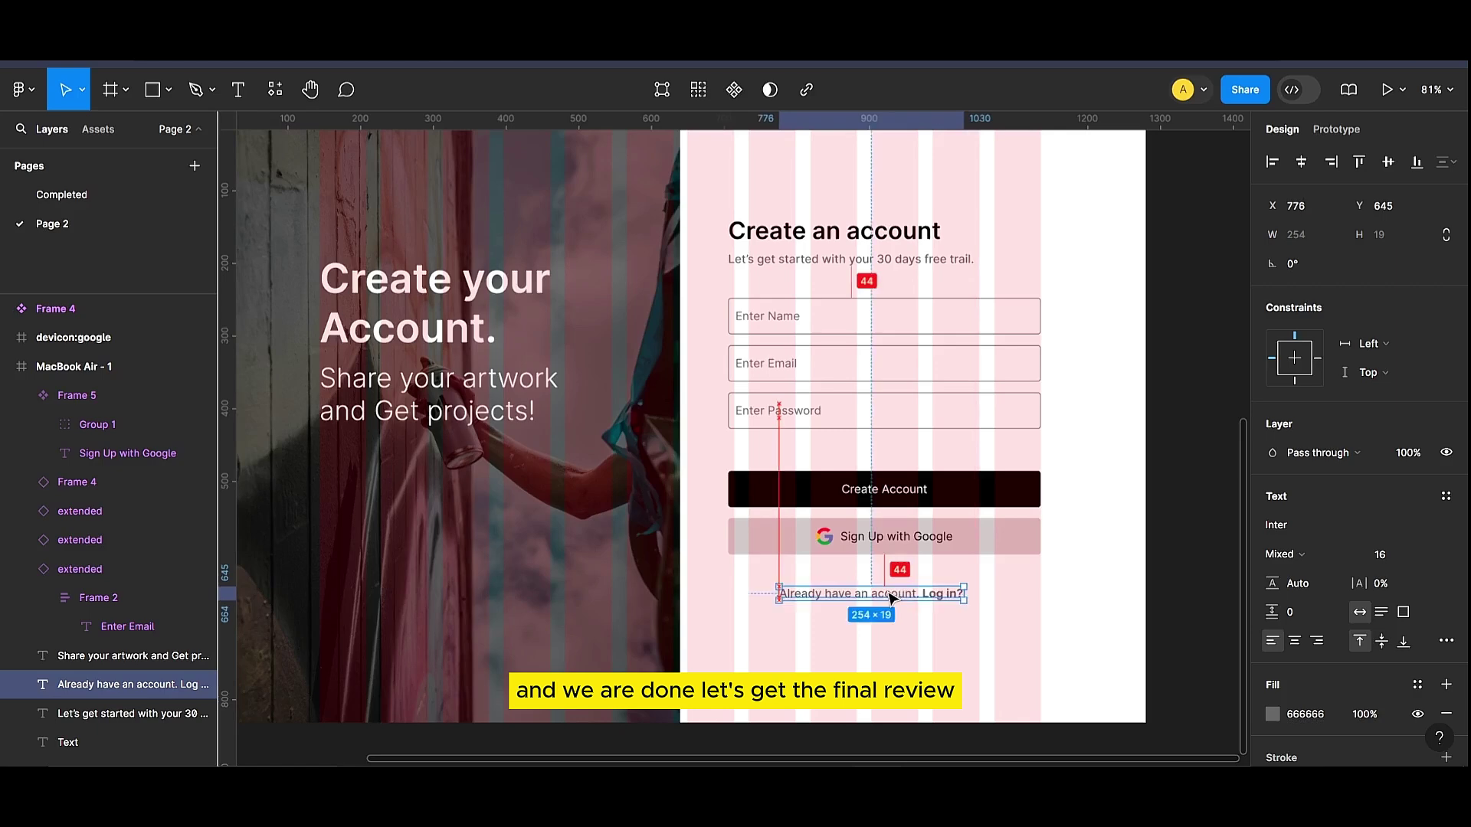
pyautogui.click(1107, 615)
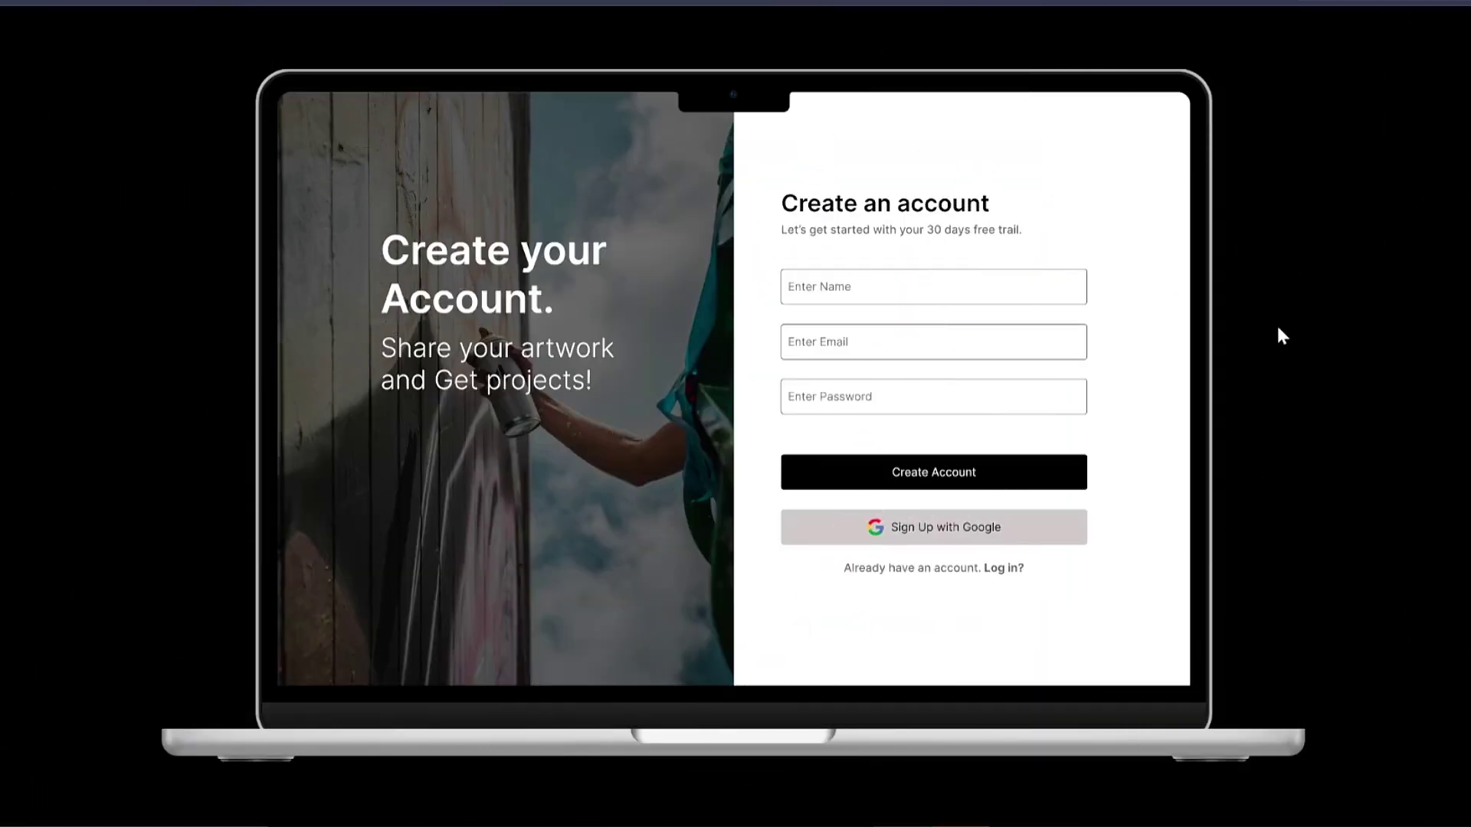
# Step: Try out the name, email and password fields in the prototype preview of the create-account page
pyautogui.click(1024, 305)
pyautogui.click(1023, 351)
pyautogui.click(1020, 348)
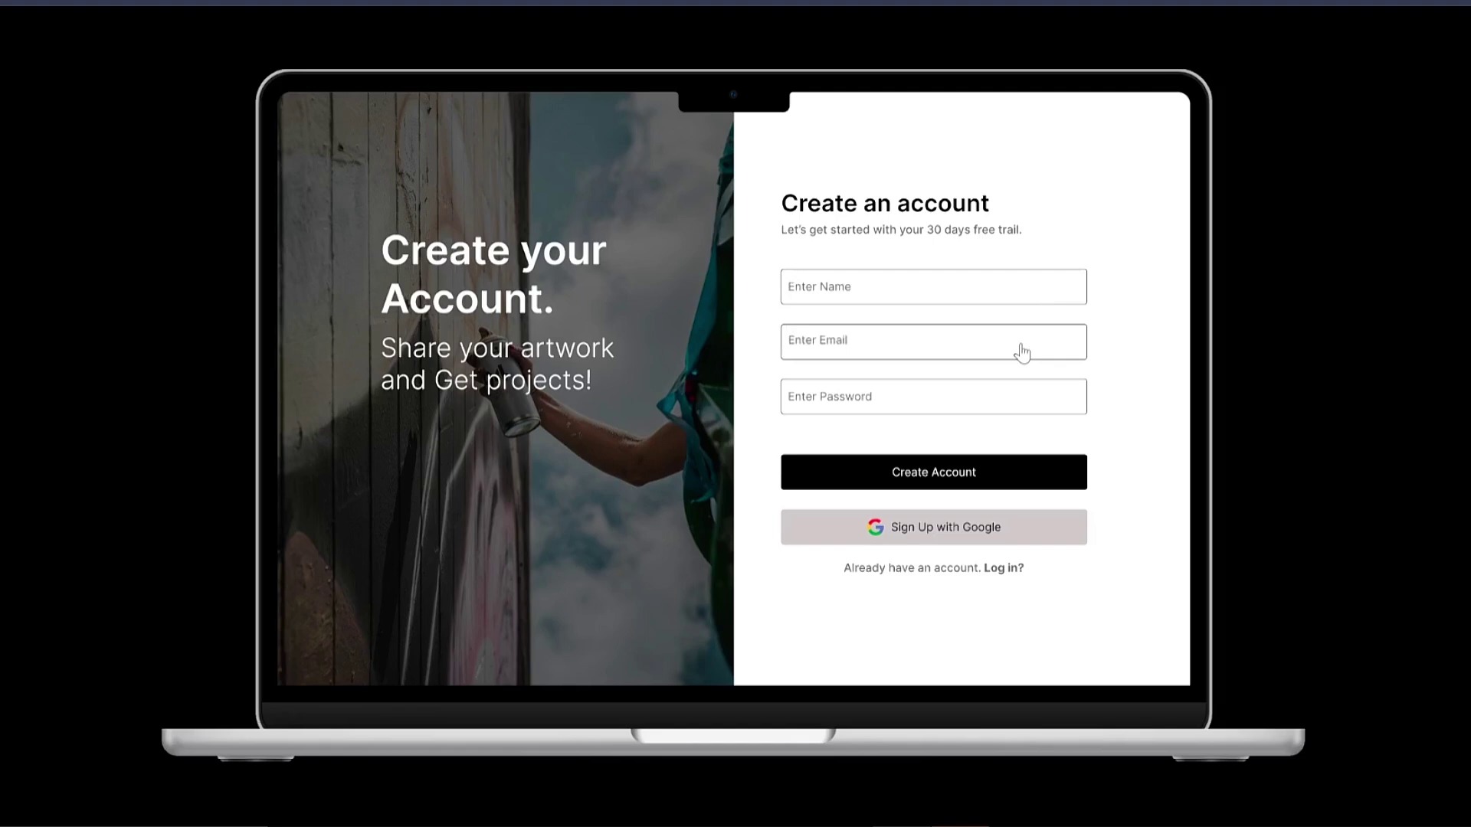
pyautogui.click(1019, 414)
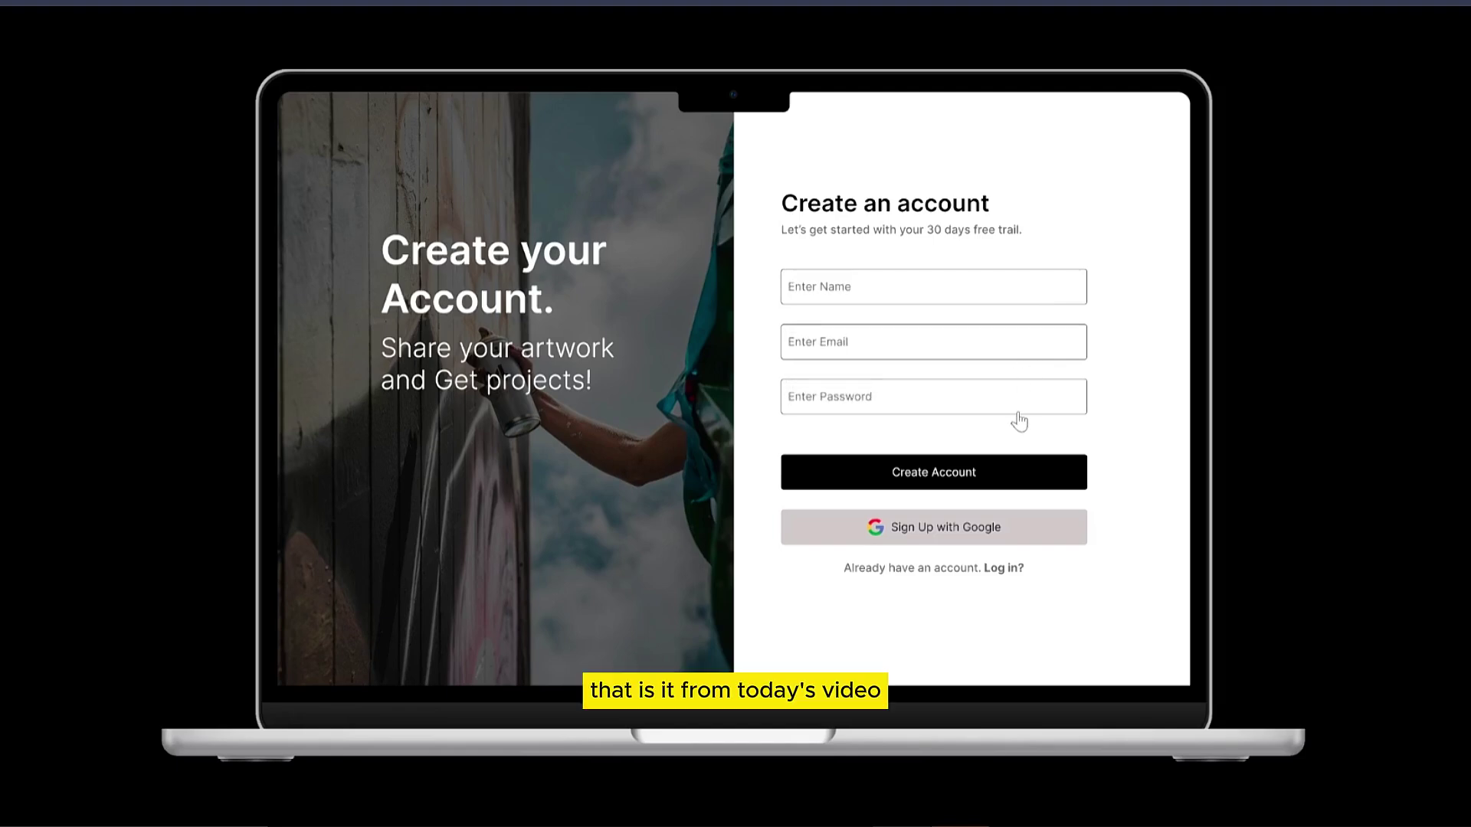
pyautogui.click(1009, 302)
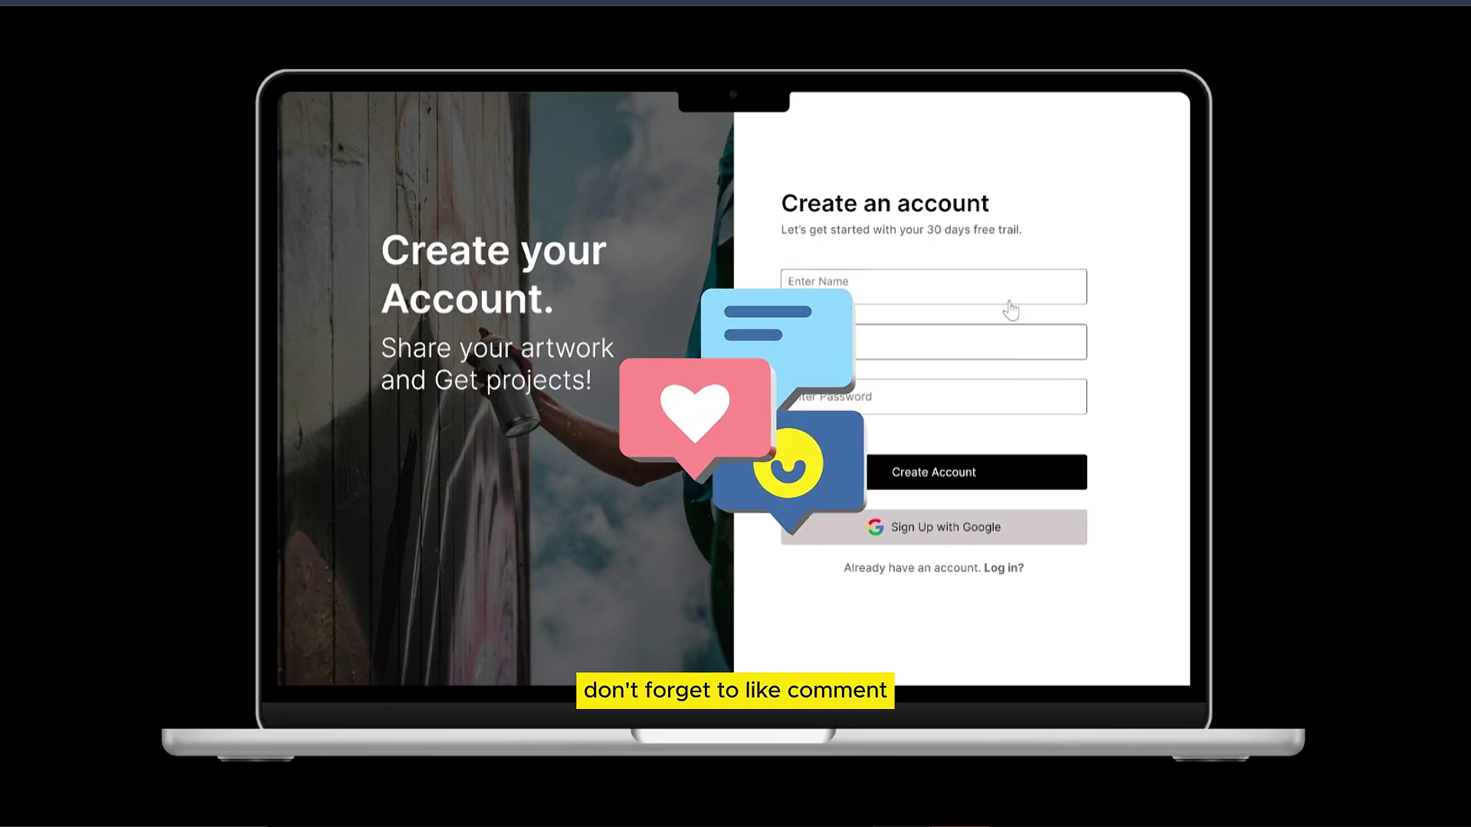